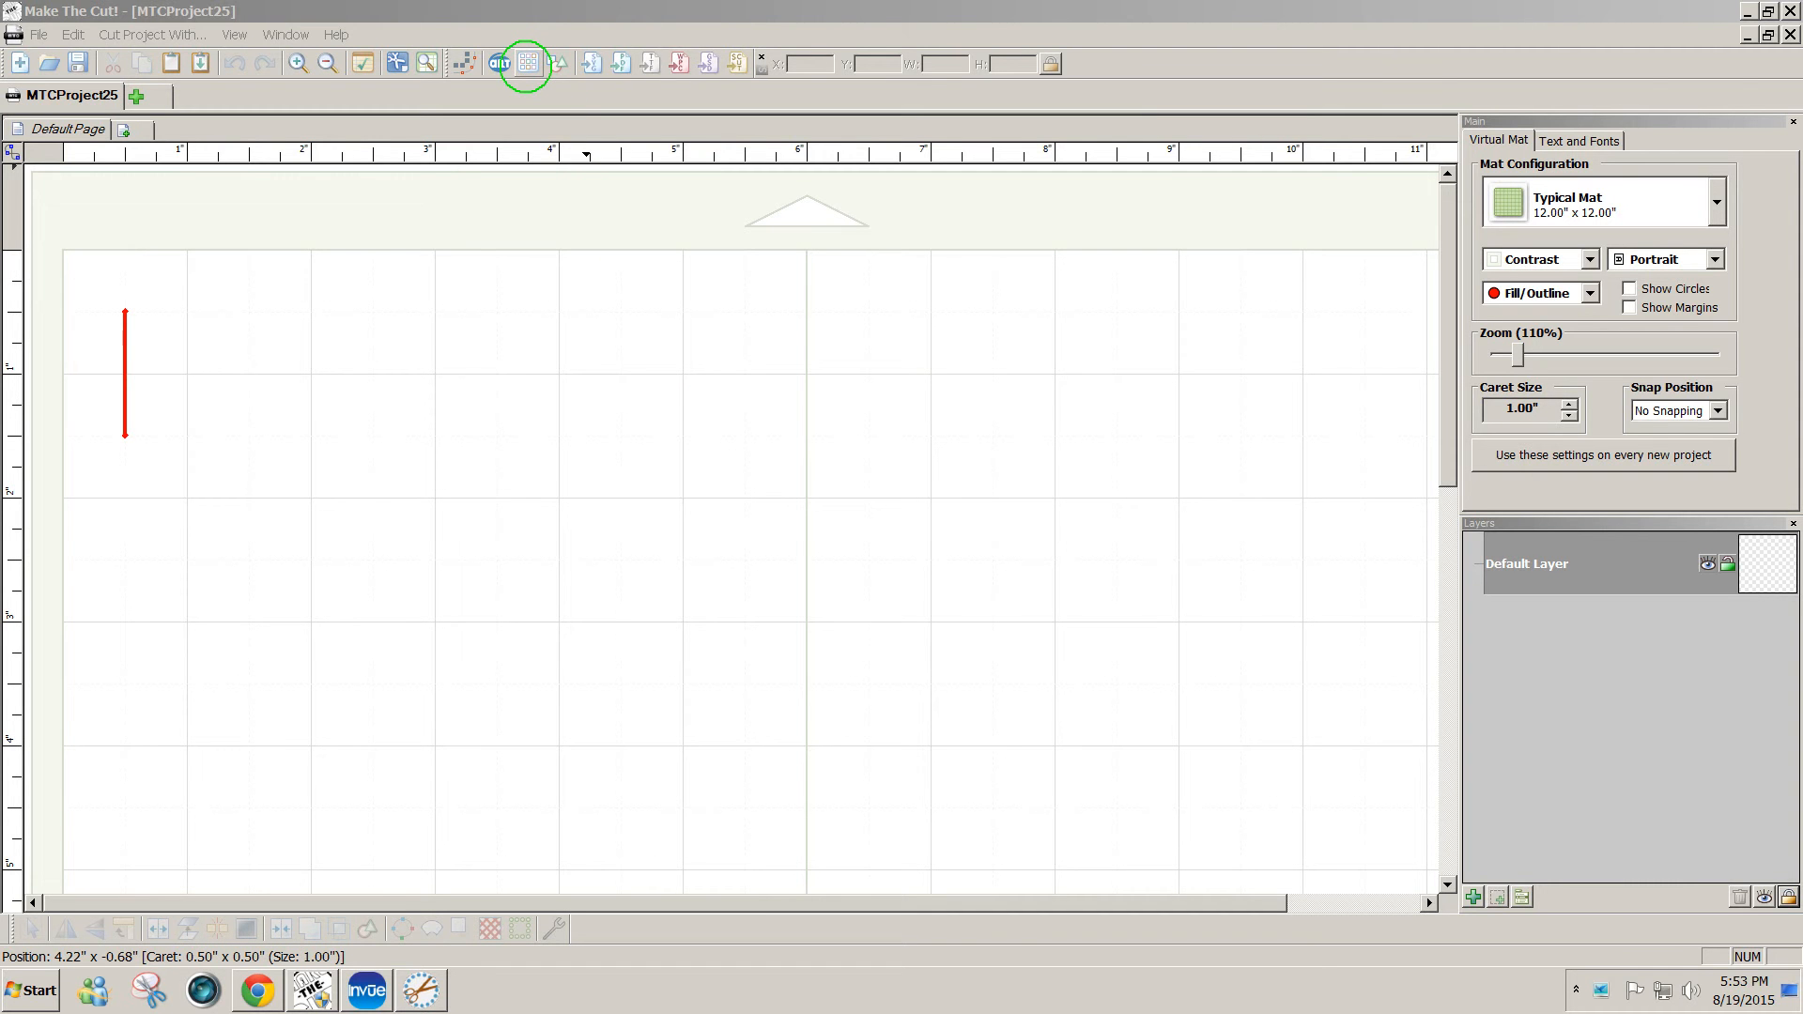
# - Open the Make The Cut gallery and list its files using the default search settings
pyautogui.click(528, 63)
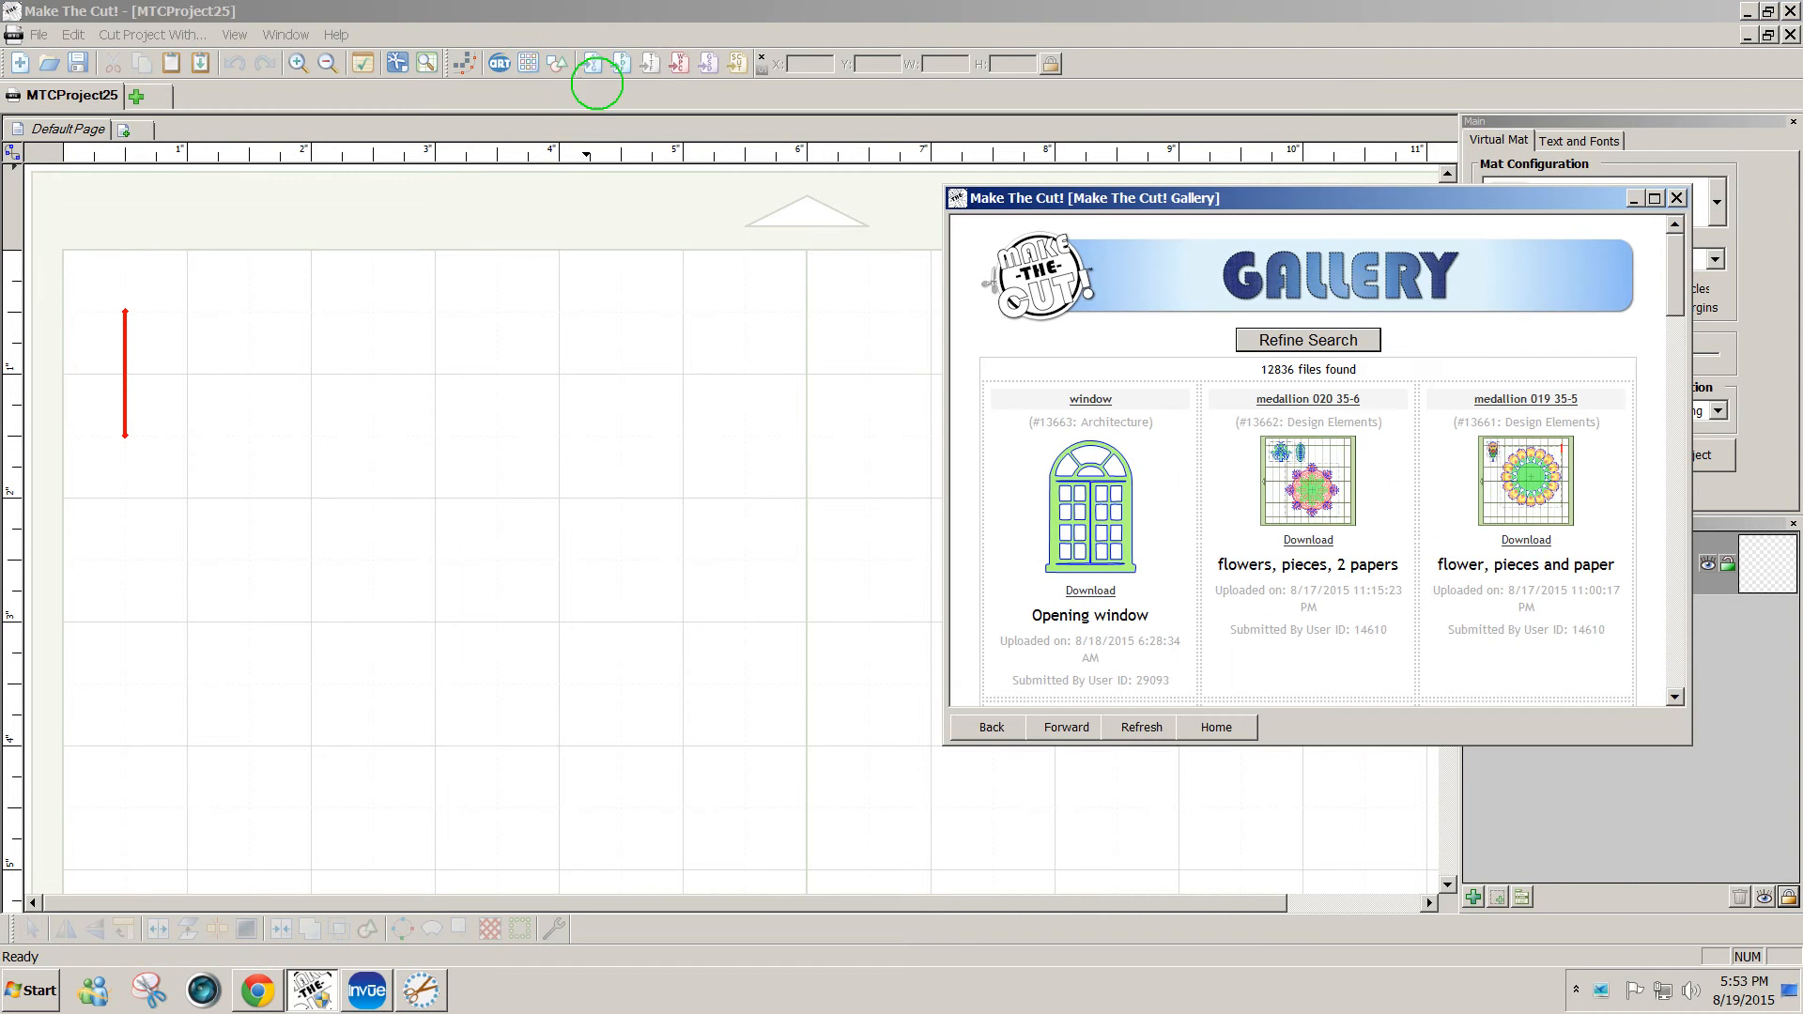
pyautogui.moveTo(1245, 195); pyautogui.dragTo(1071, 180)
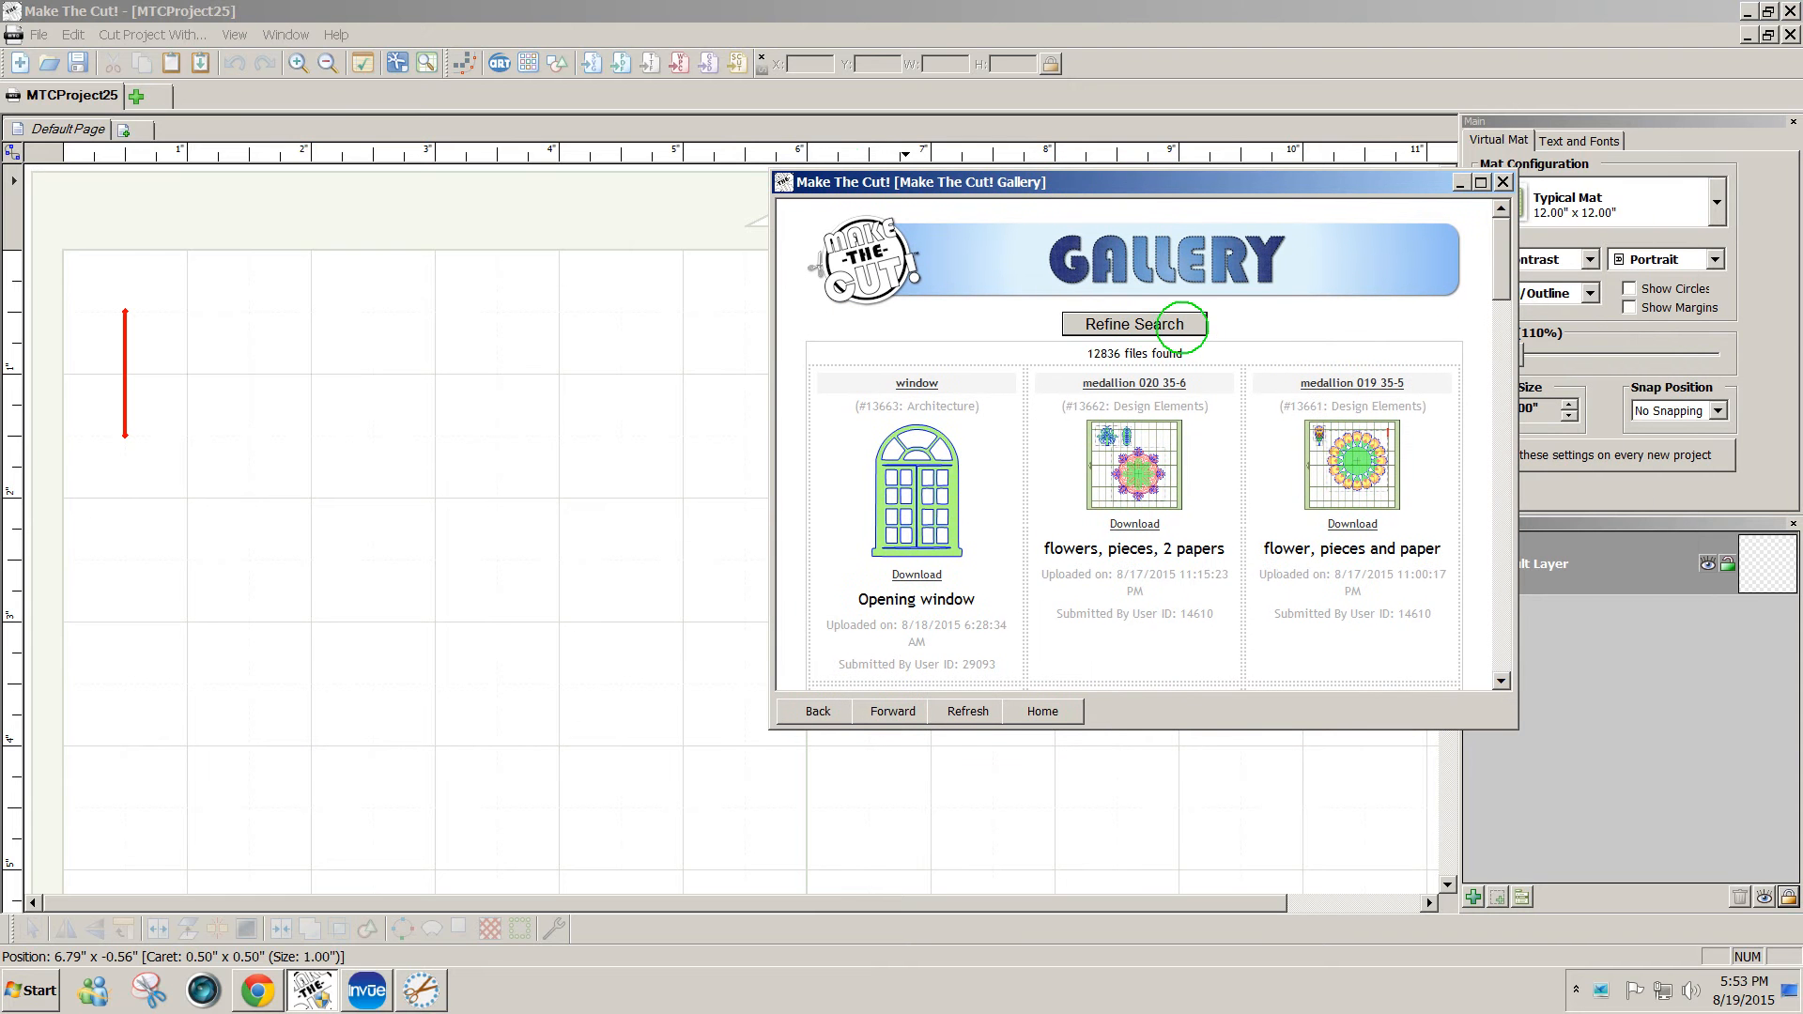
pyautogui.click(1181, 324)
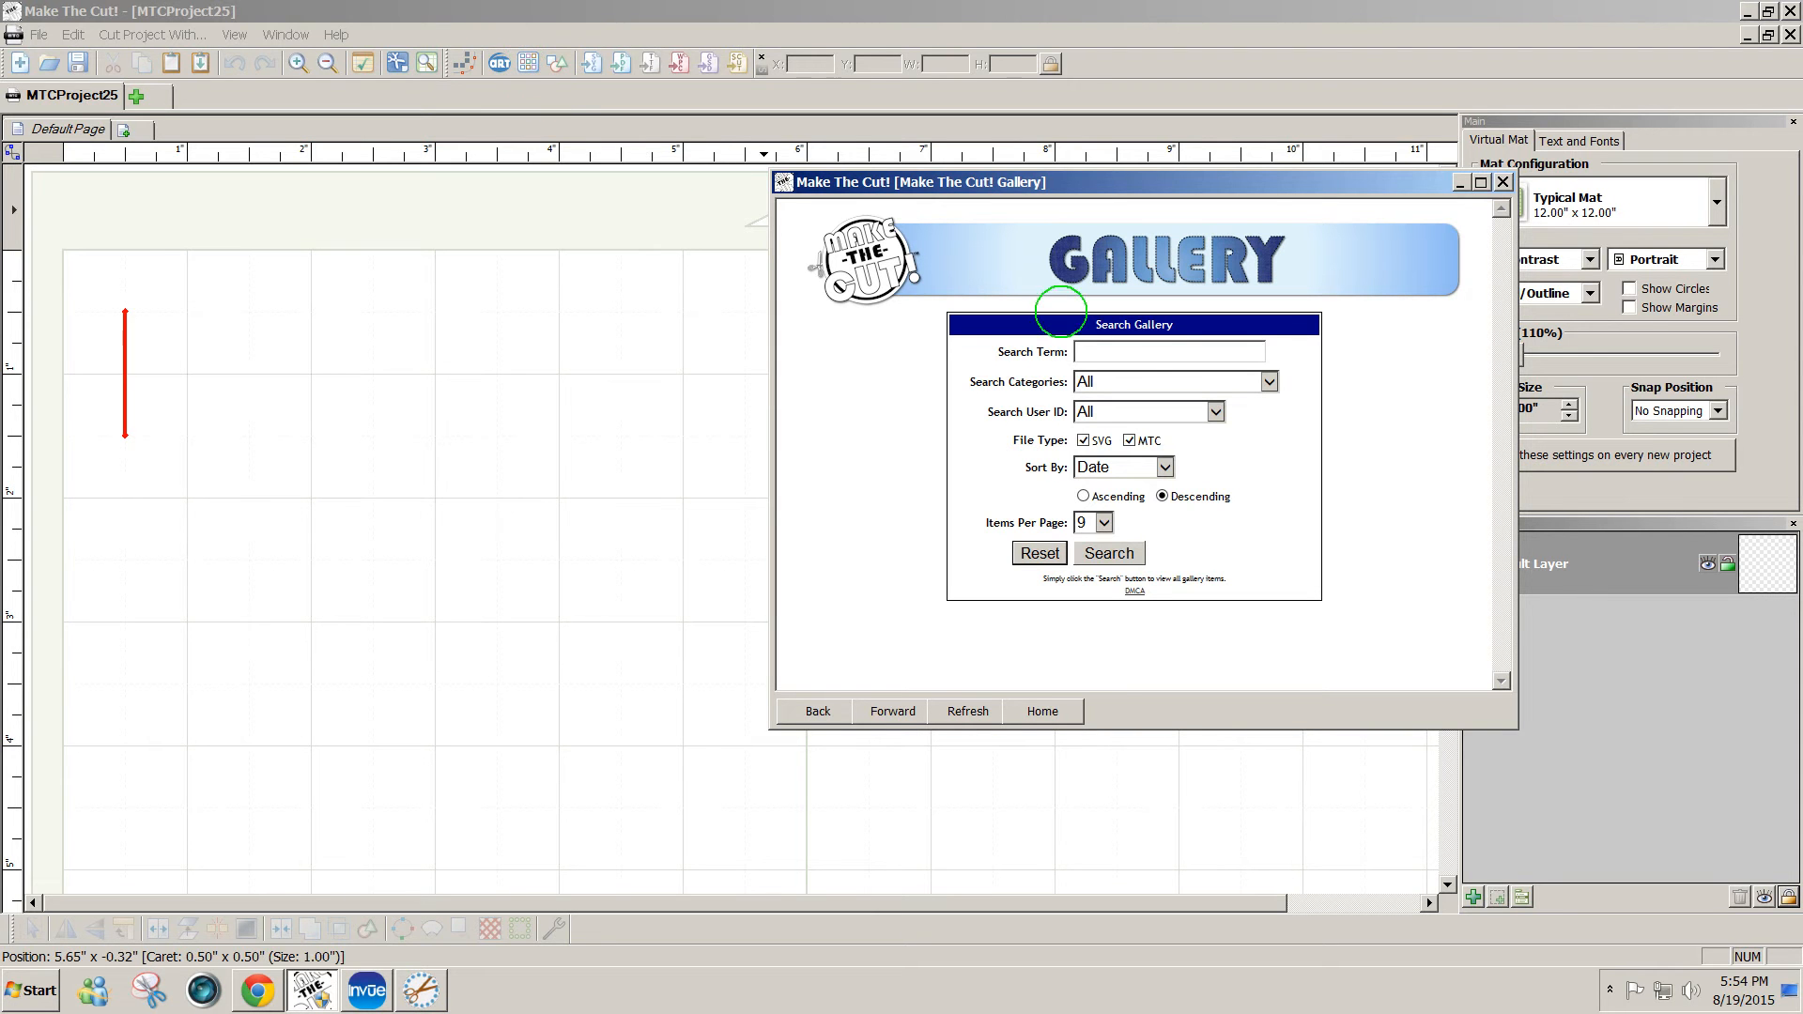
pyautogui.click(1109, 553)
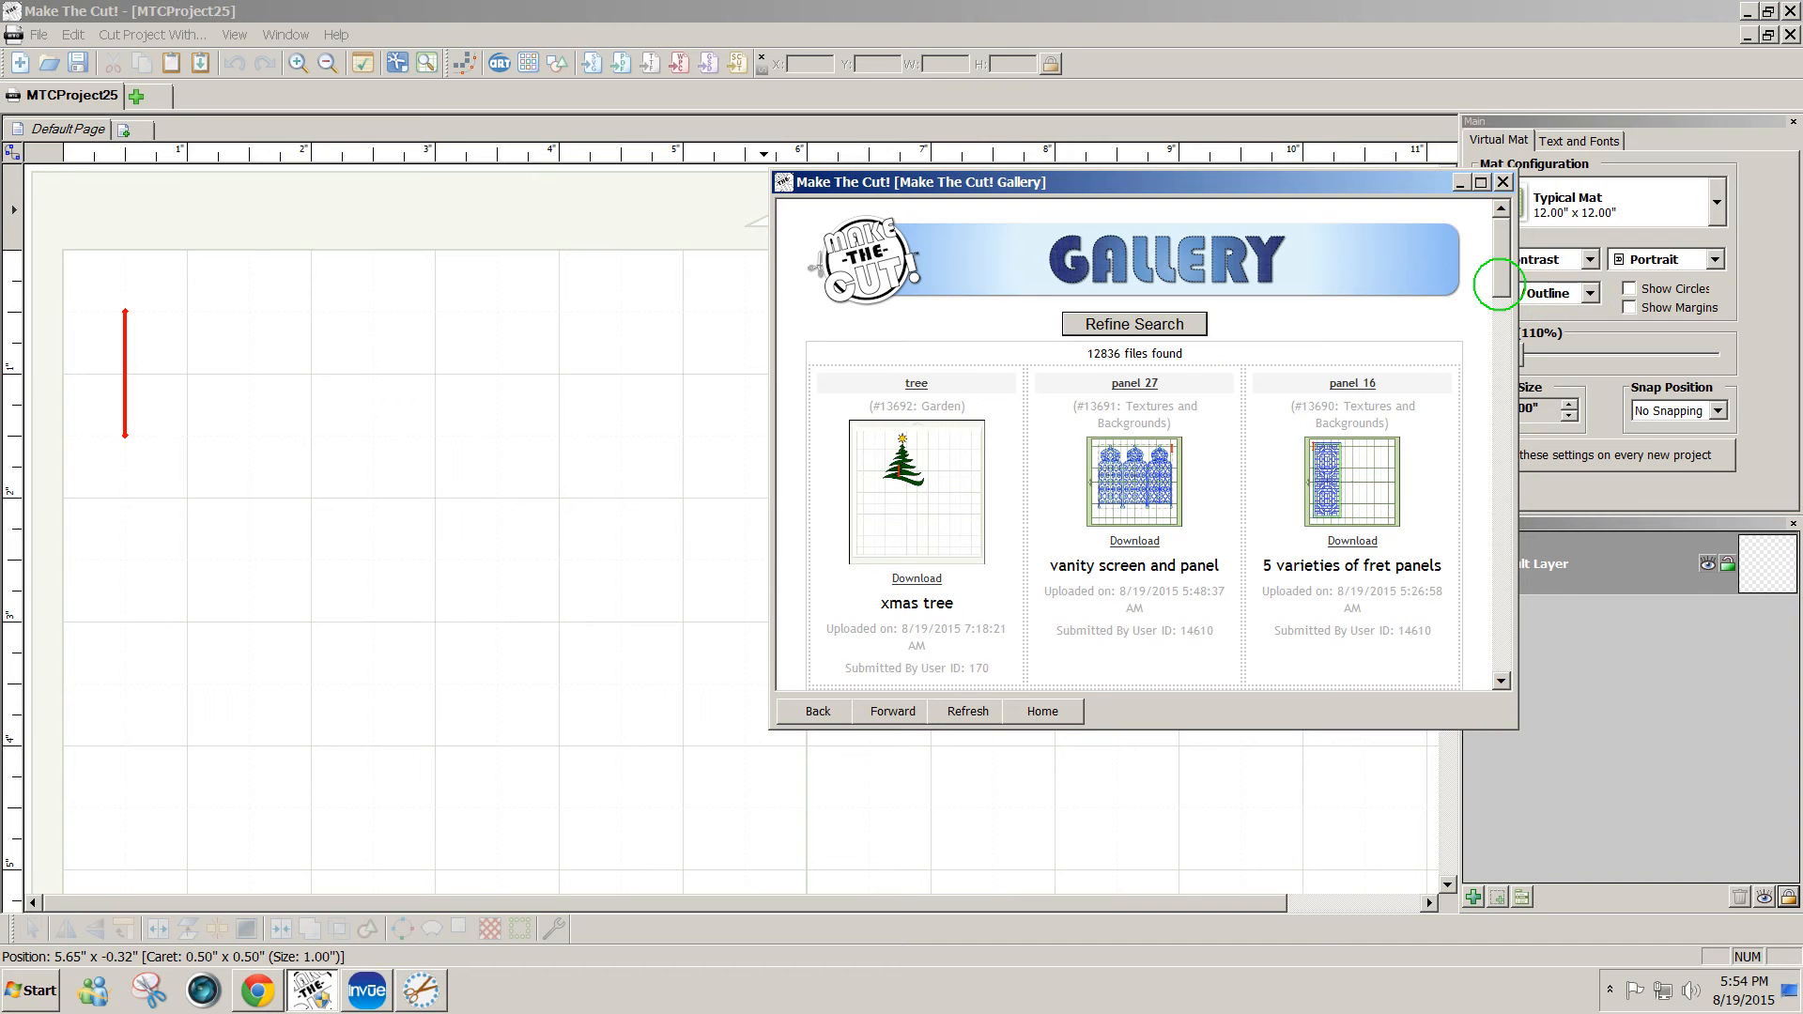
pyautogui.moveTo(1500, 283); pyautogui.dragTo(1500, 302)
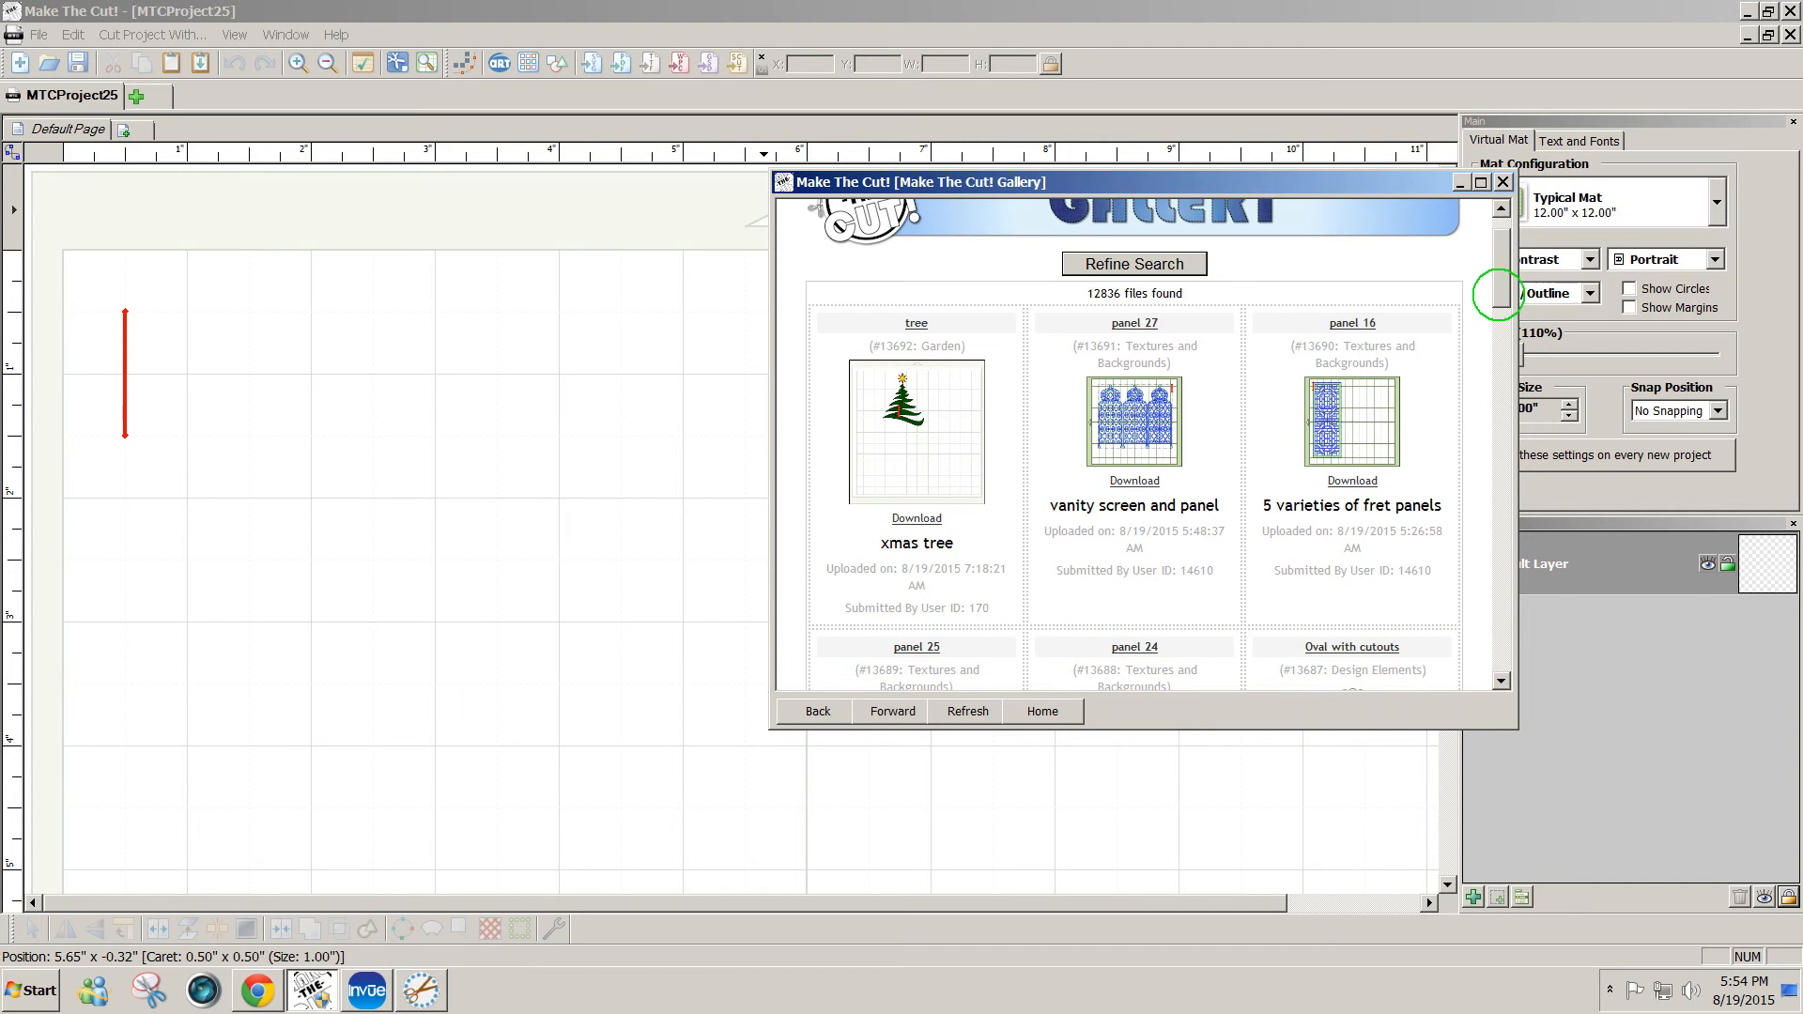
# - Review the gallery's search categories and search again across all categories
pyautogui.click(1185, 237)
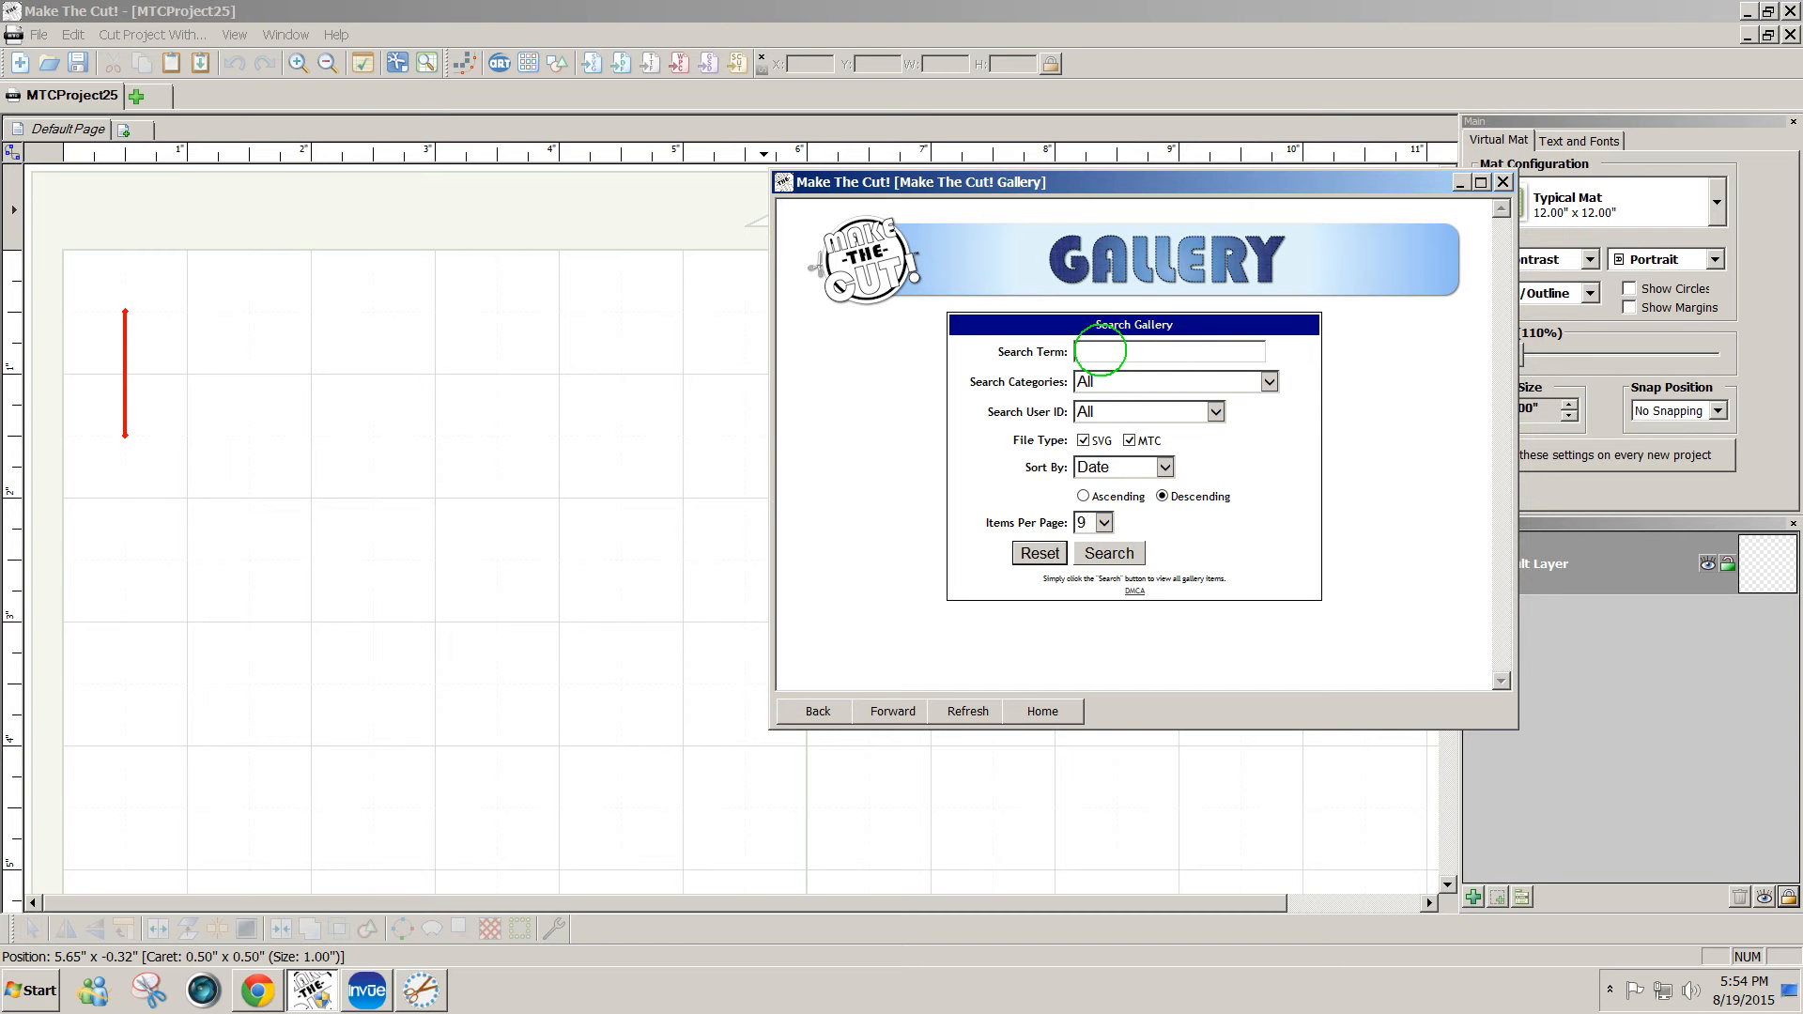
pyautogui.click(1270, 382)
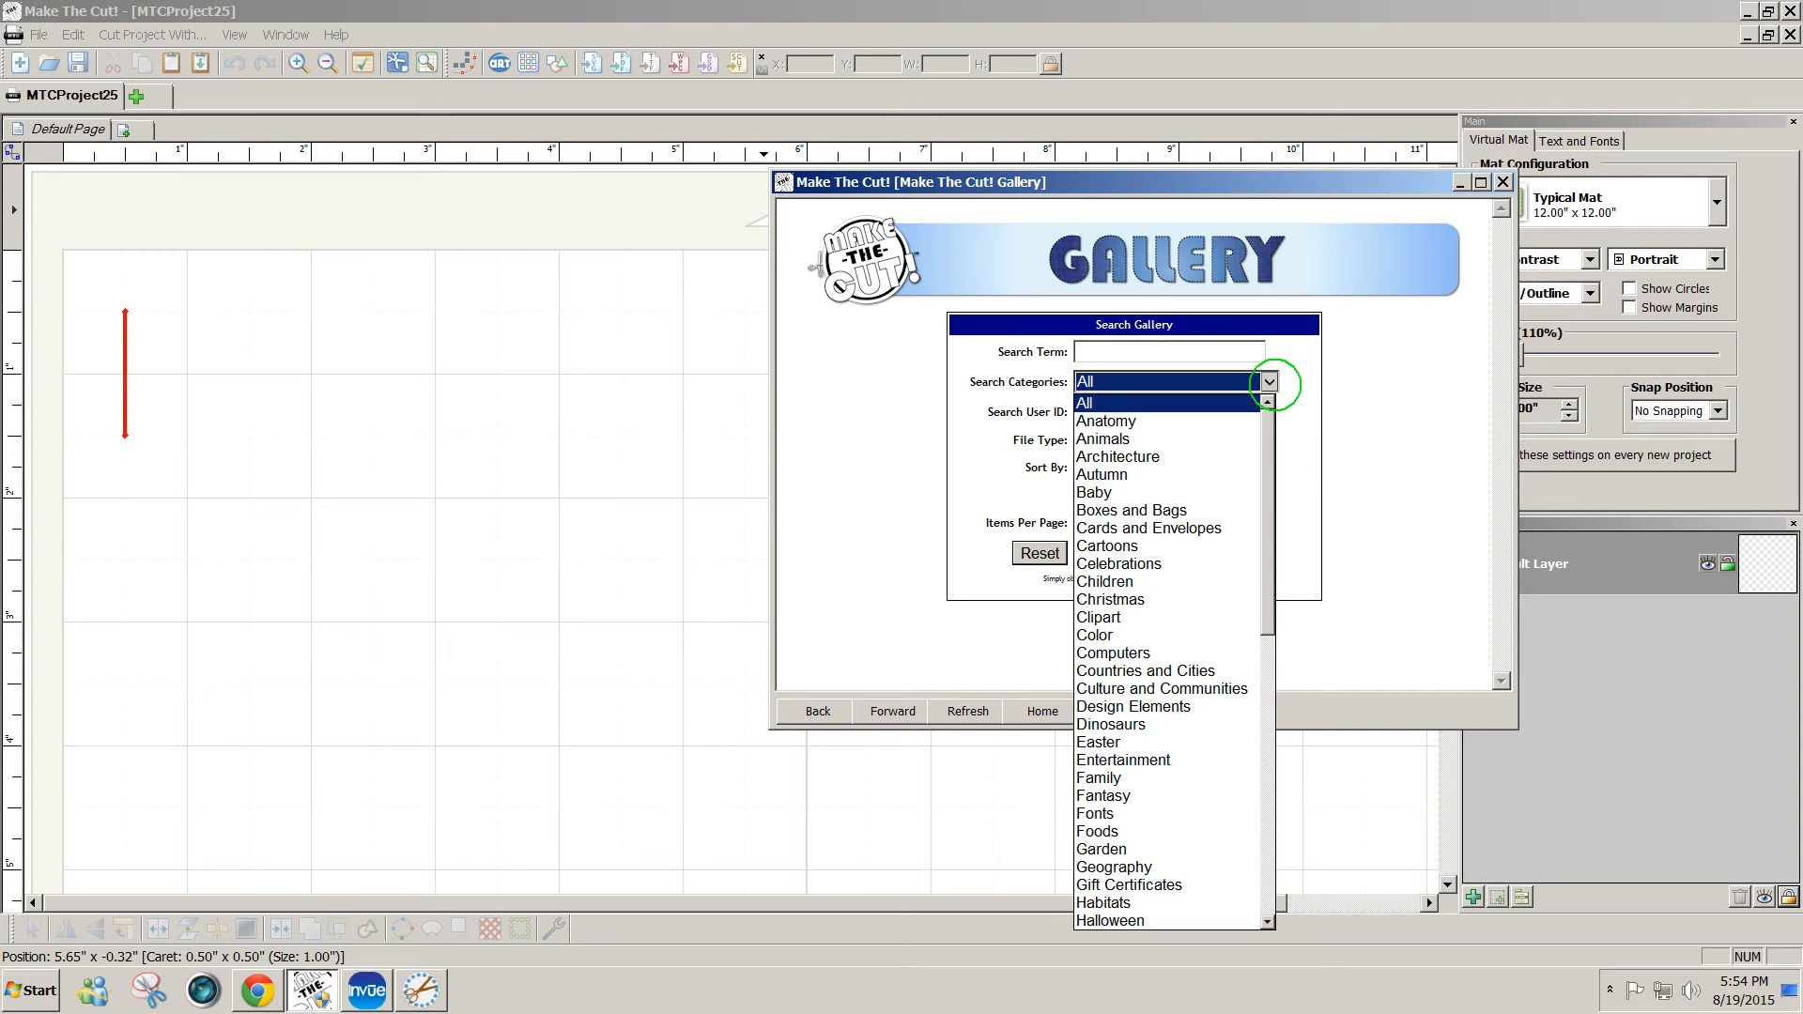
pyautogui.click(1269, 383)
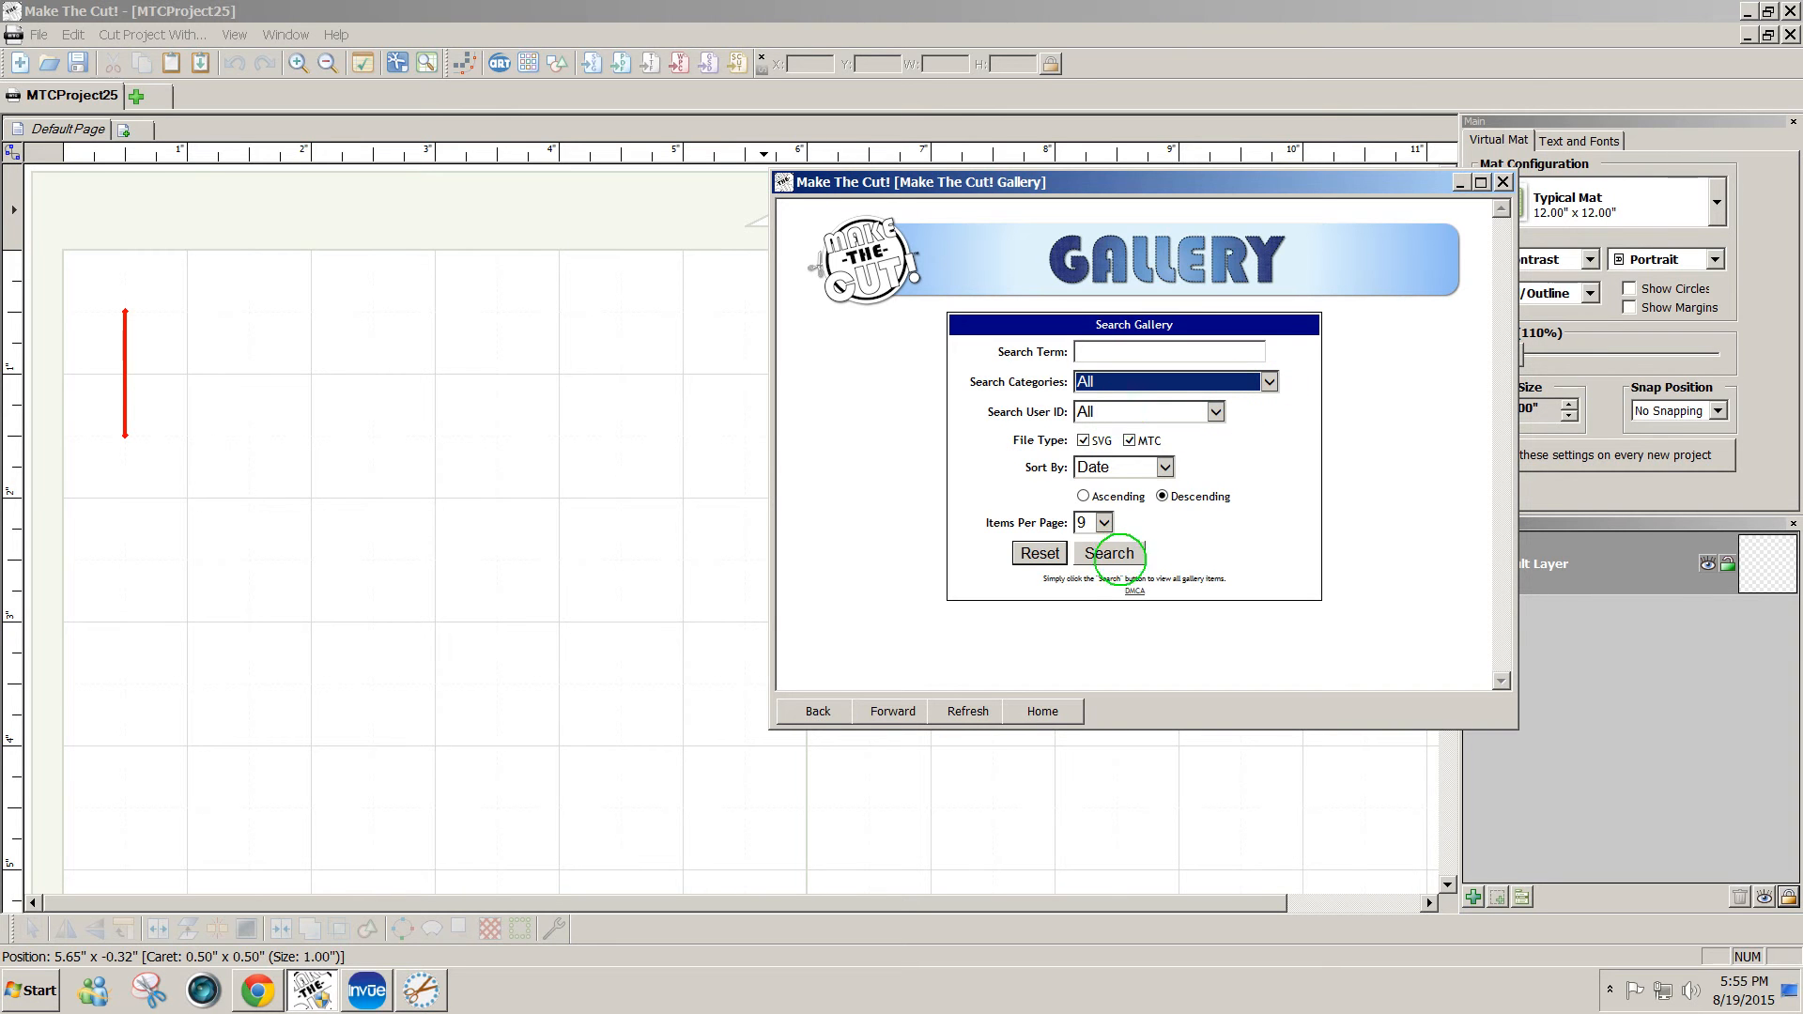
pyautogui.click(1111, 553)
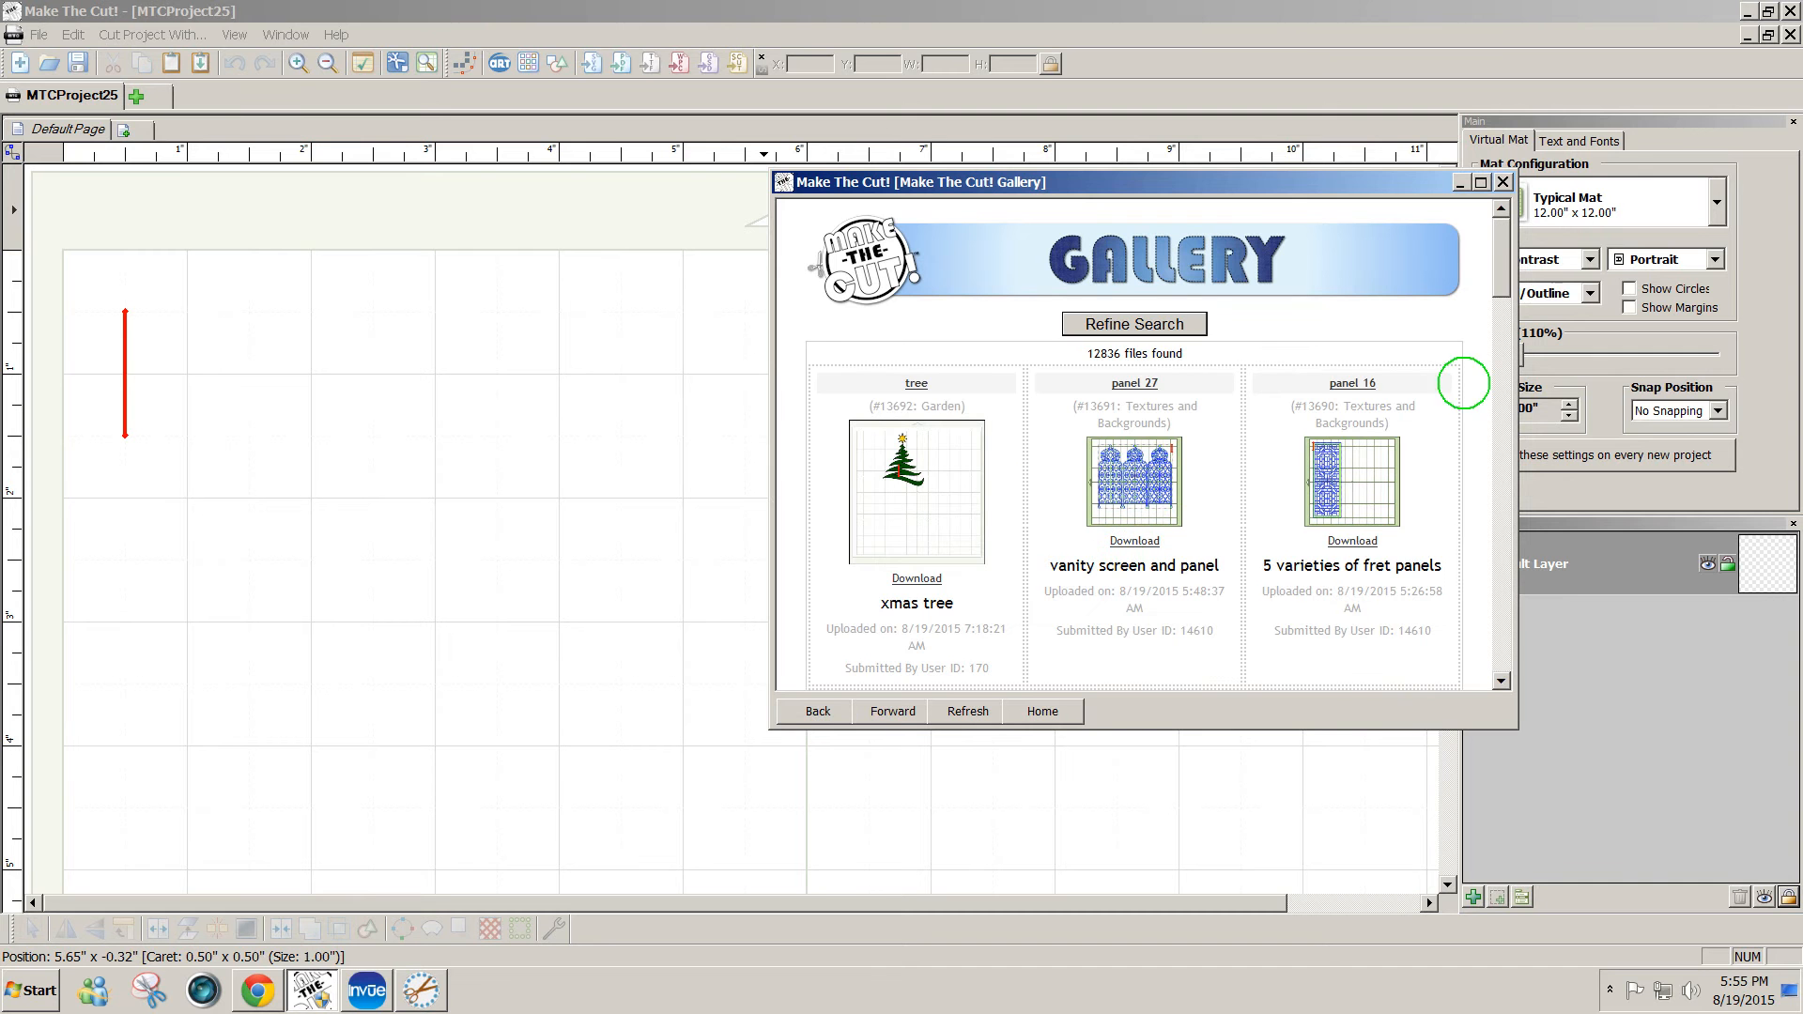
# - Download the madallion 016 35-2 flower design from gallery results page 4 as a project and close the gallery
pyautogui.moveTo(1502, 291); pyautogui.dragTo(1497, 454)
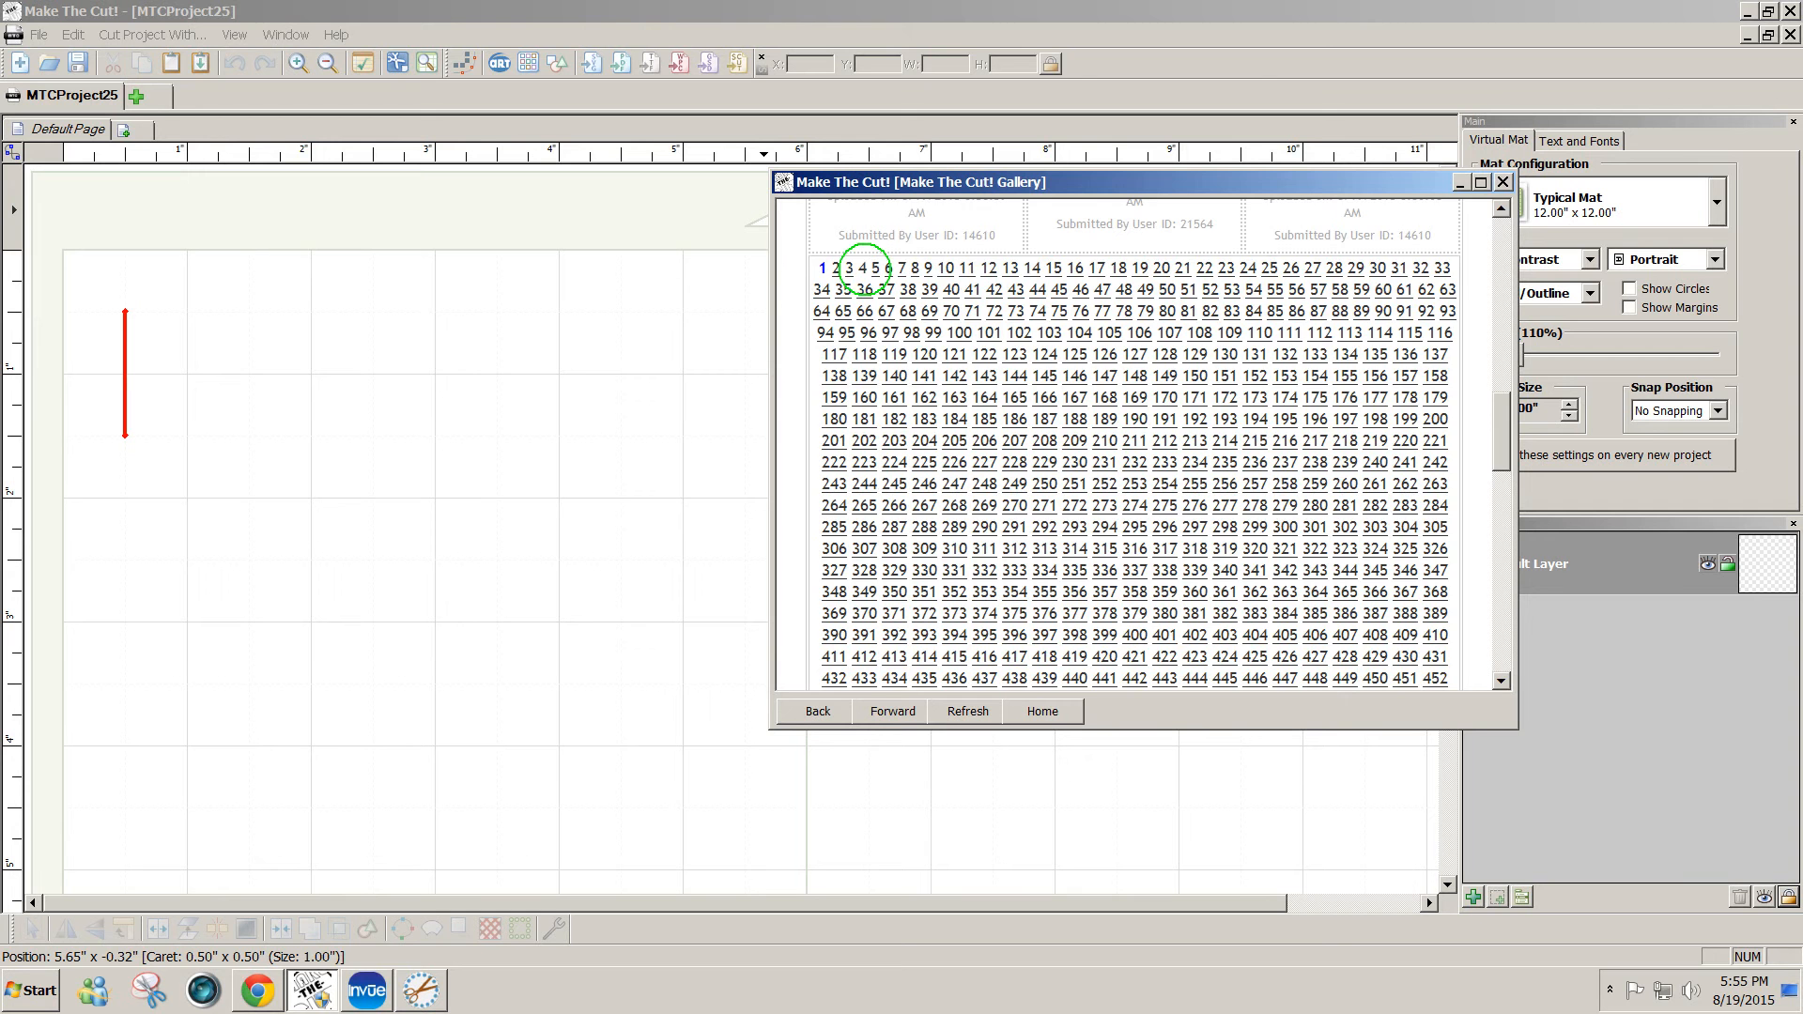
pyautogui.click(862, 268)
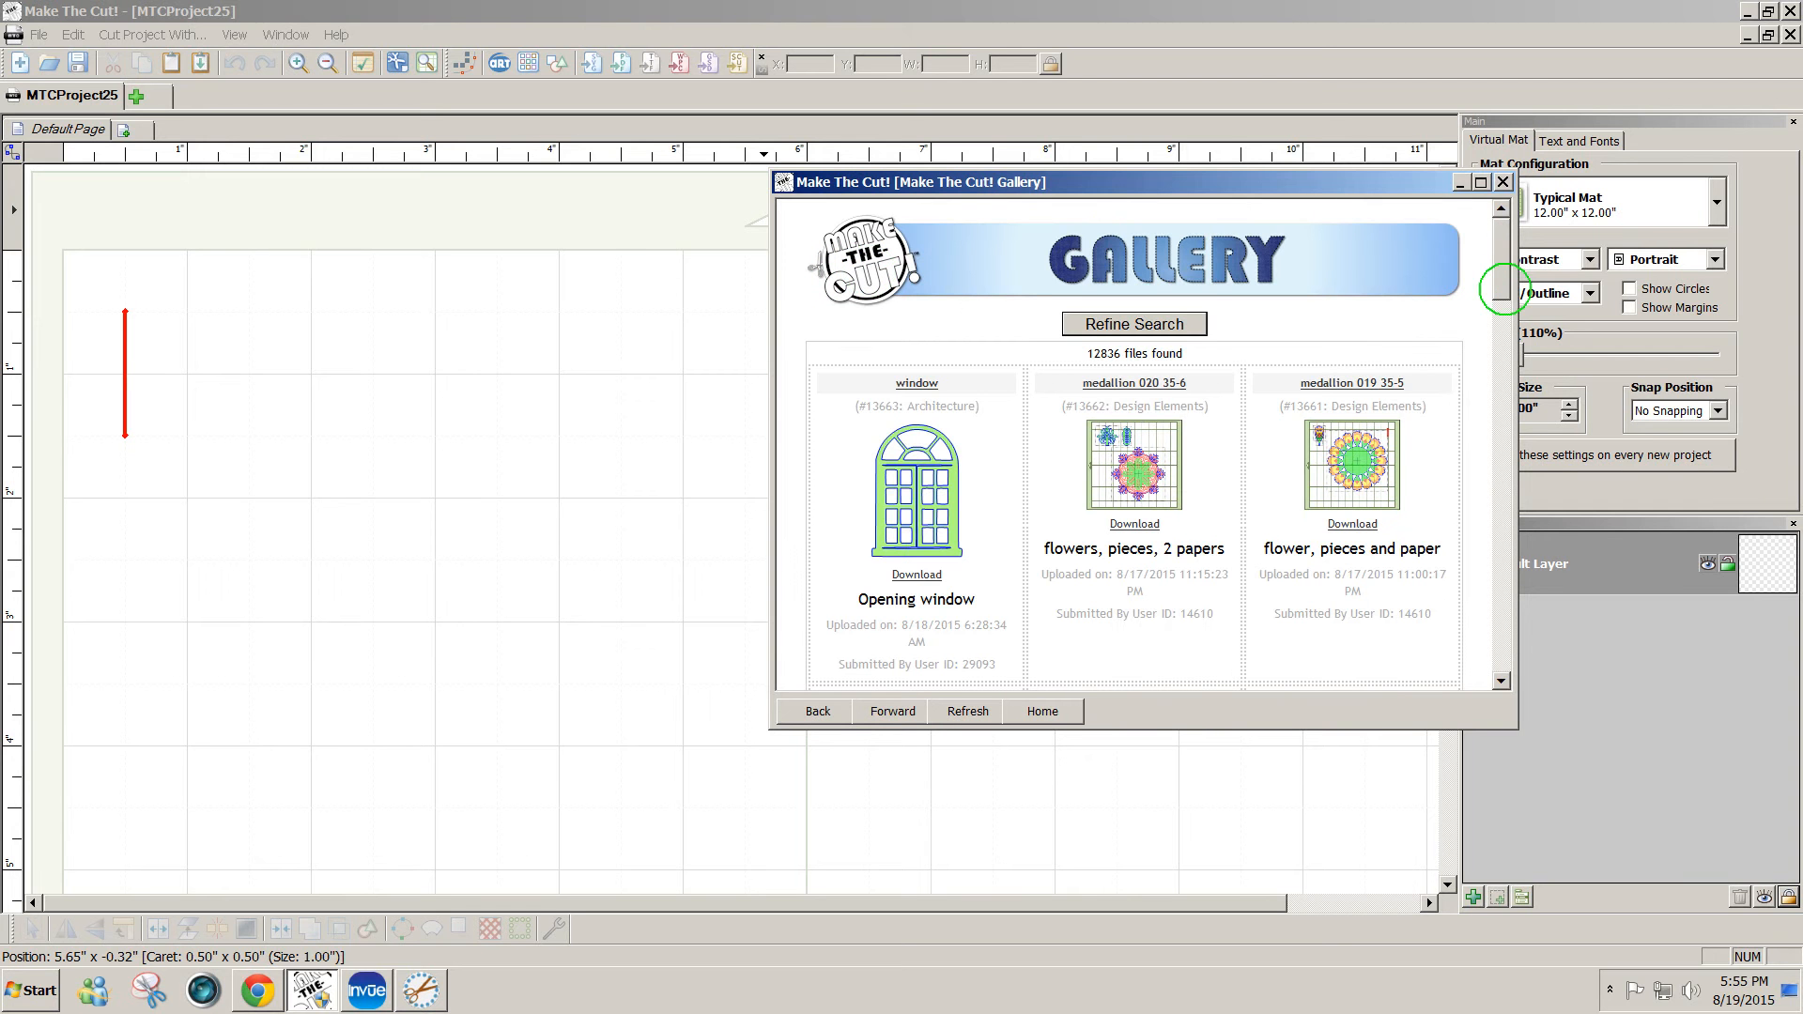
pyautogui.moveTo(1504, 290); pyautogui.dragTo(1490, 334)
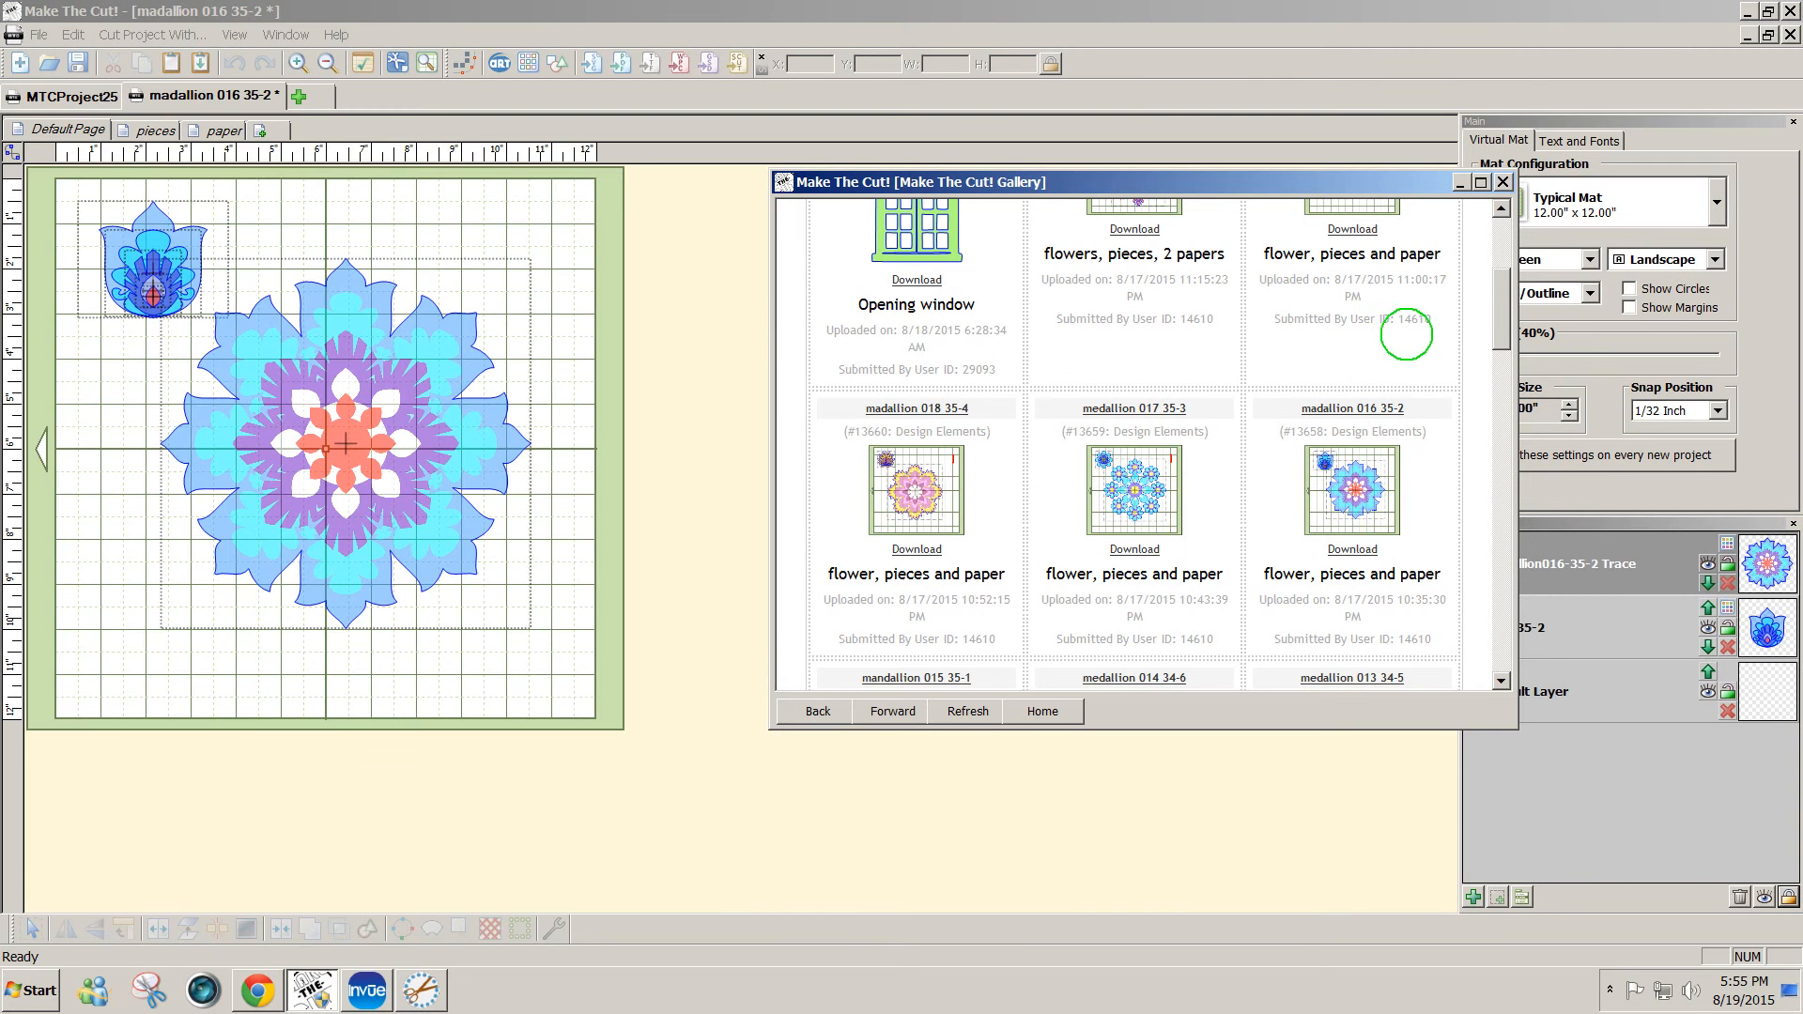
pyautogui.click(1502, 182)
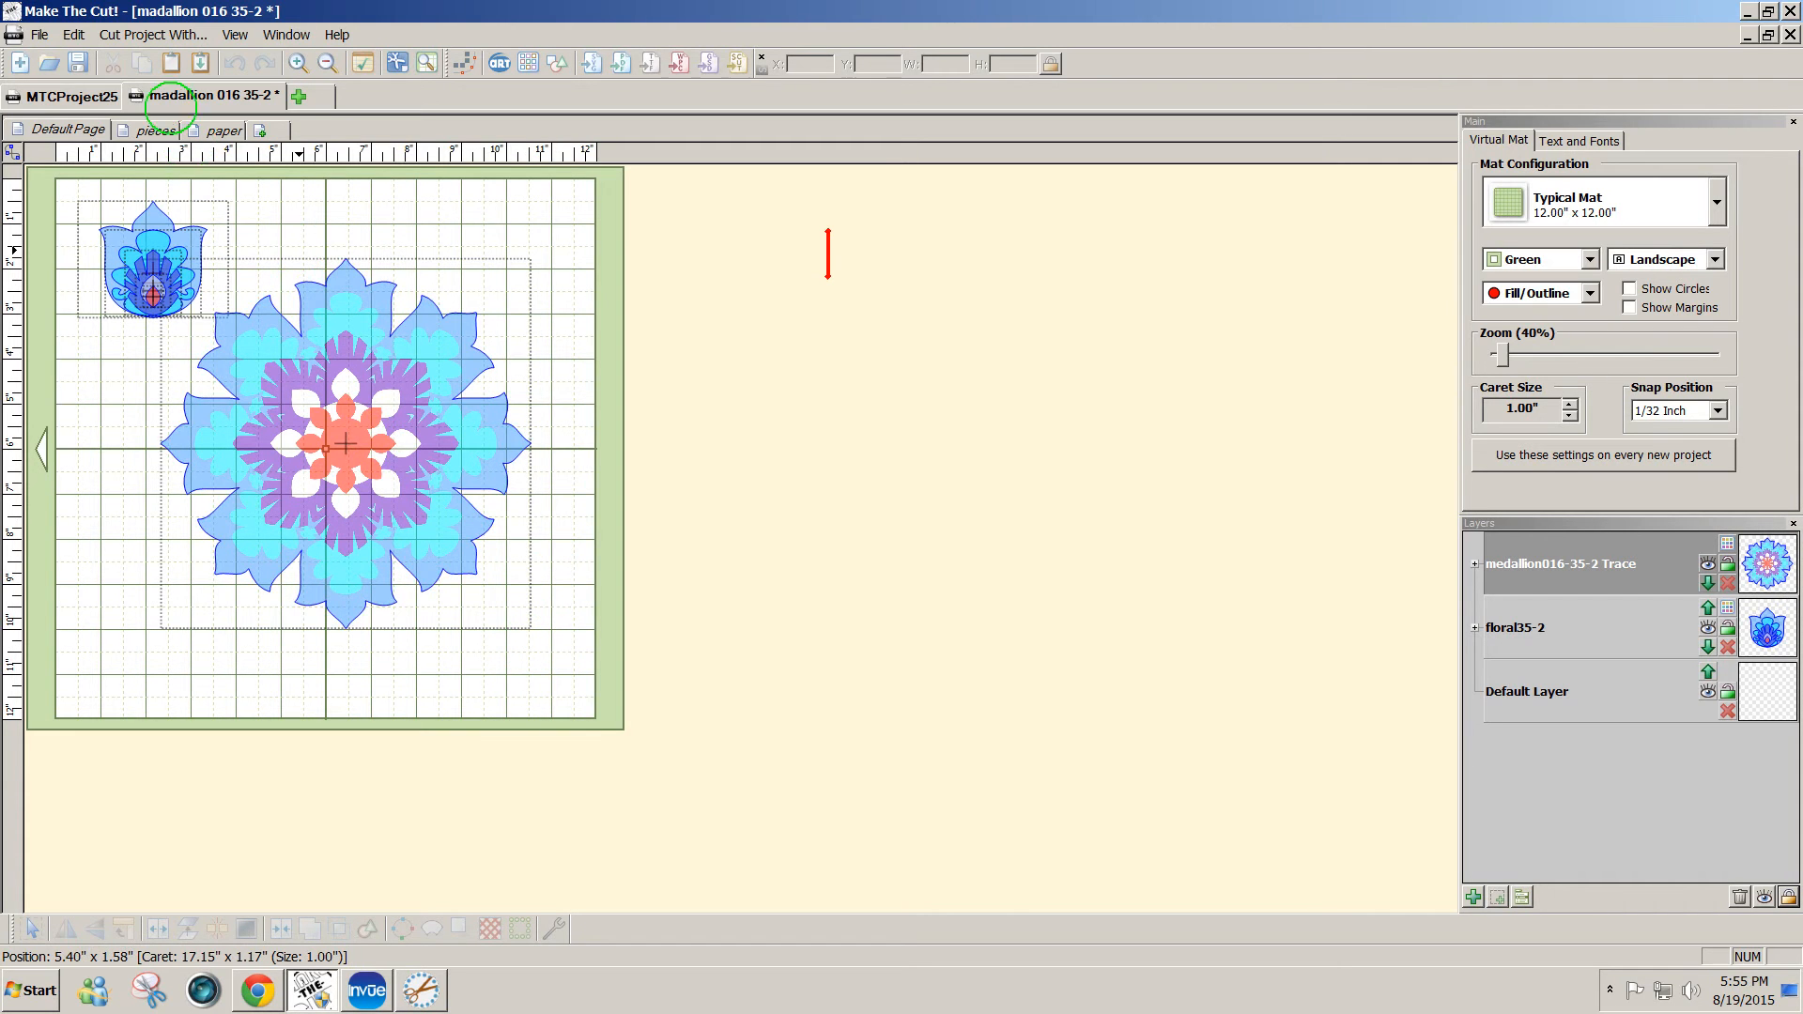
pyautogui.click(165, 36)
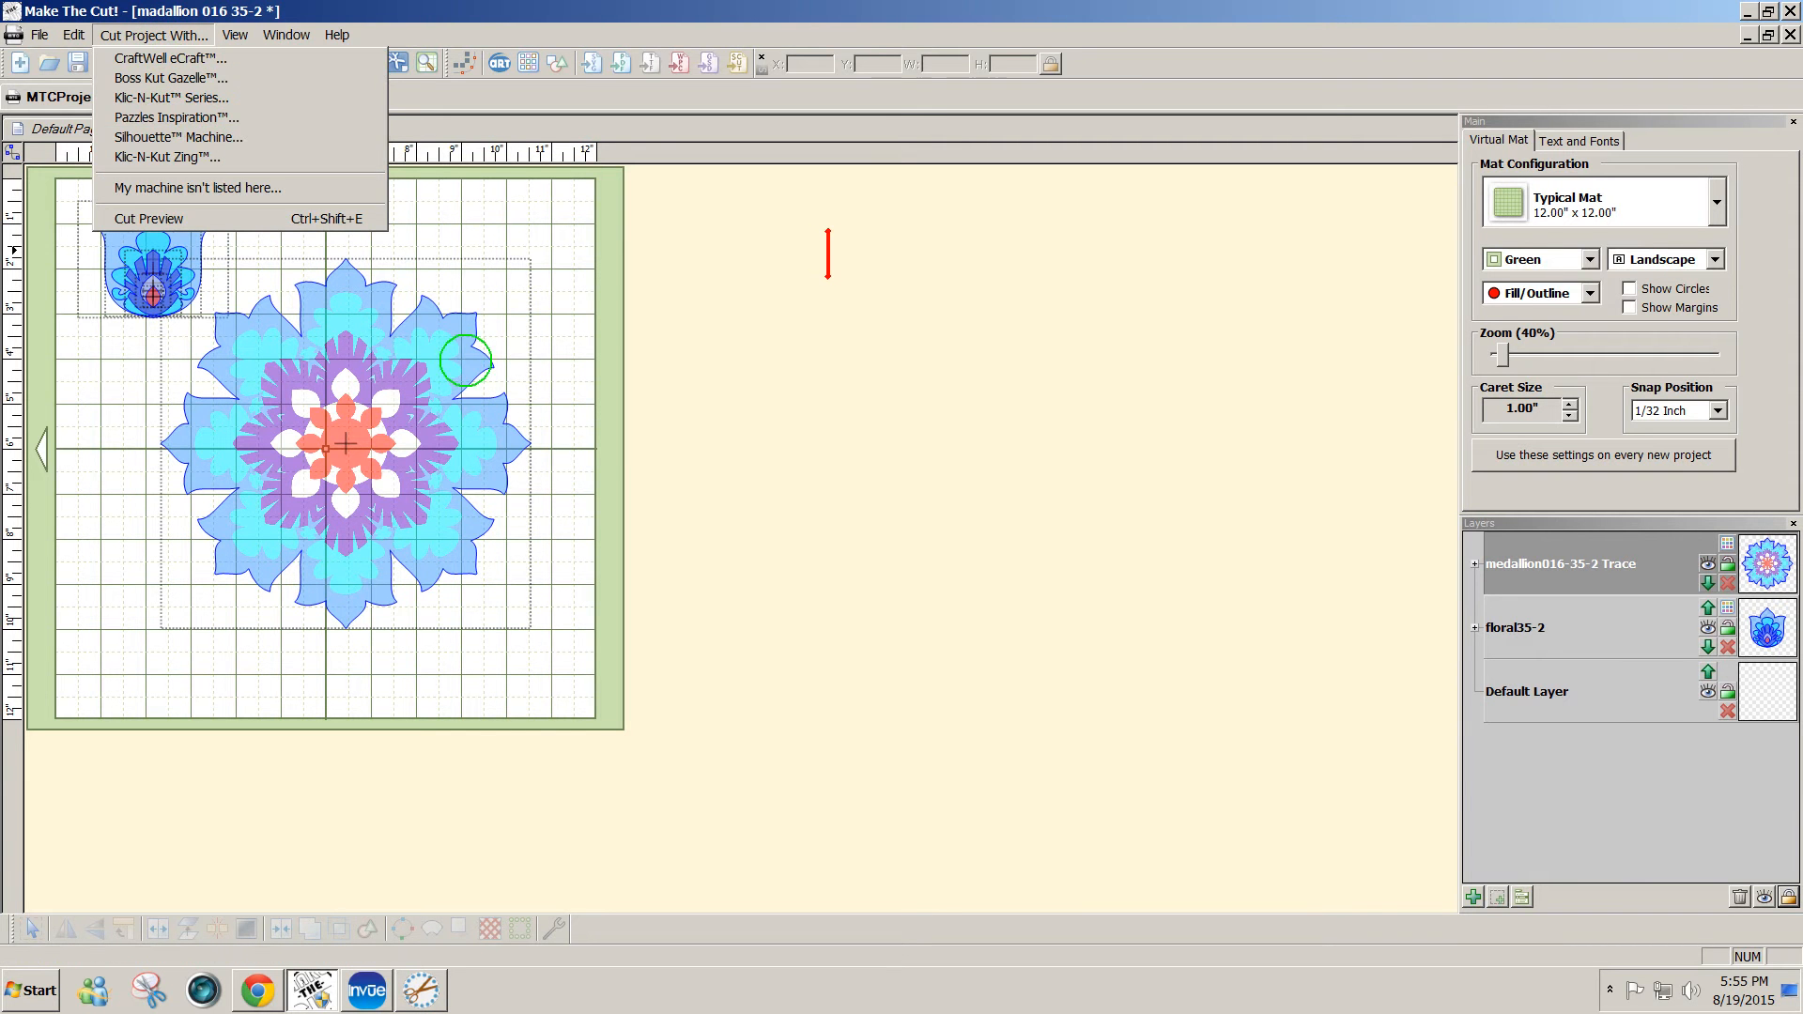
pyautogui.click(529, 298)
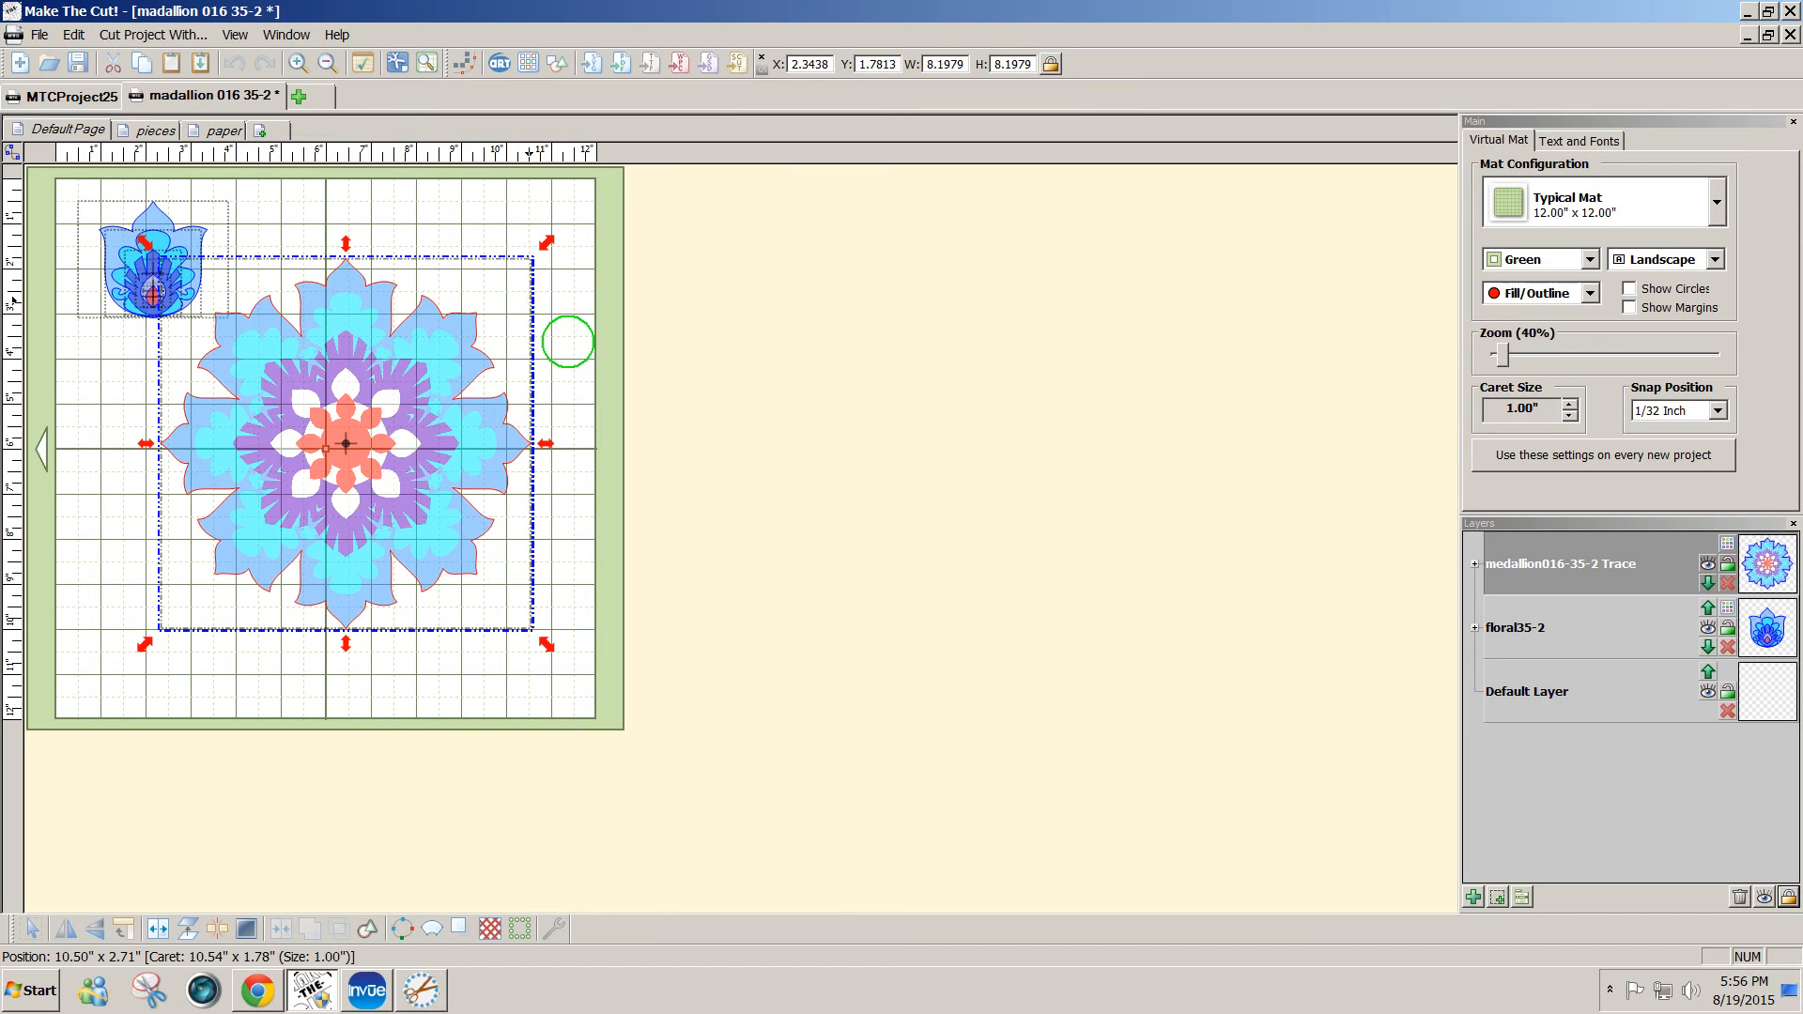
pyautogui.click(567, 341)
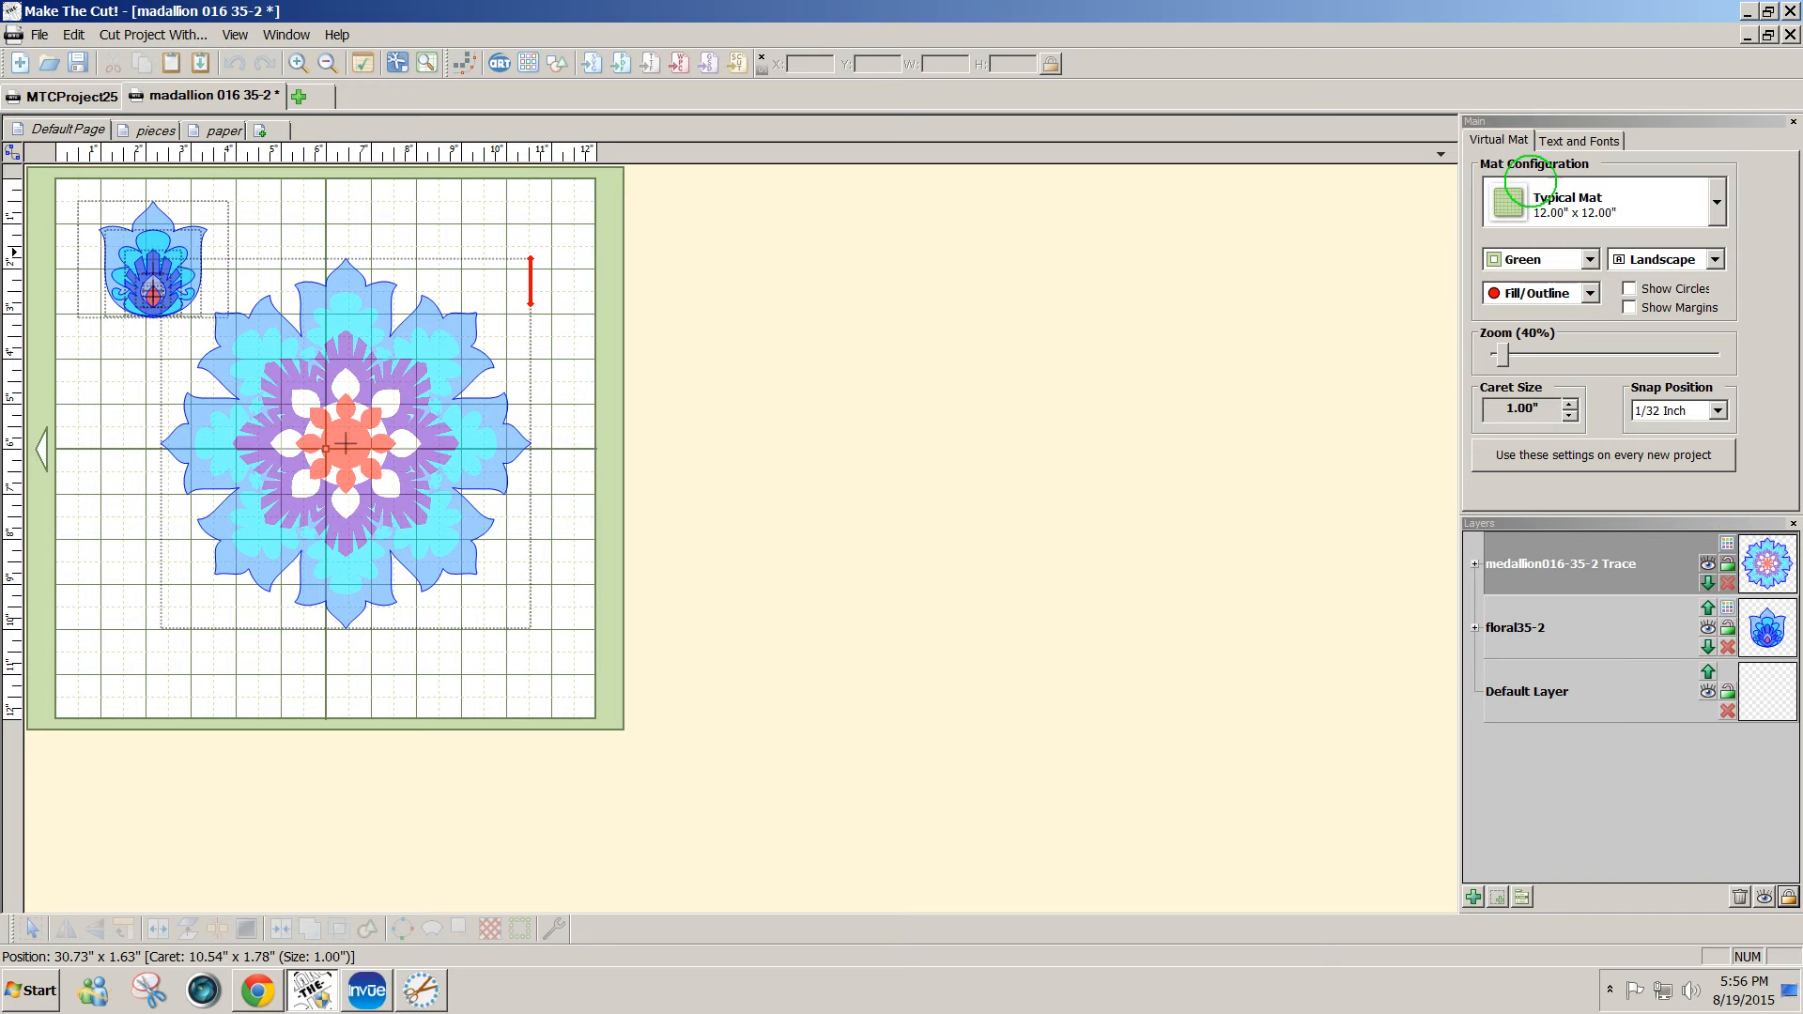
# - Inspect the large medallion in Outline display and restore the Fill/Outline display
pyautogui.click(1591, 293)
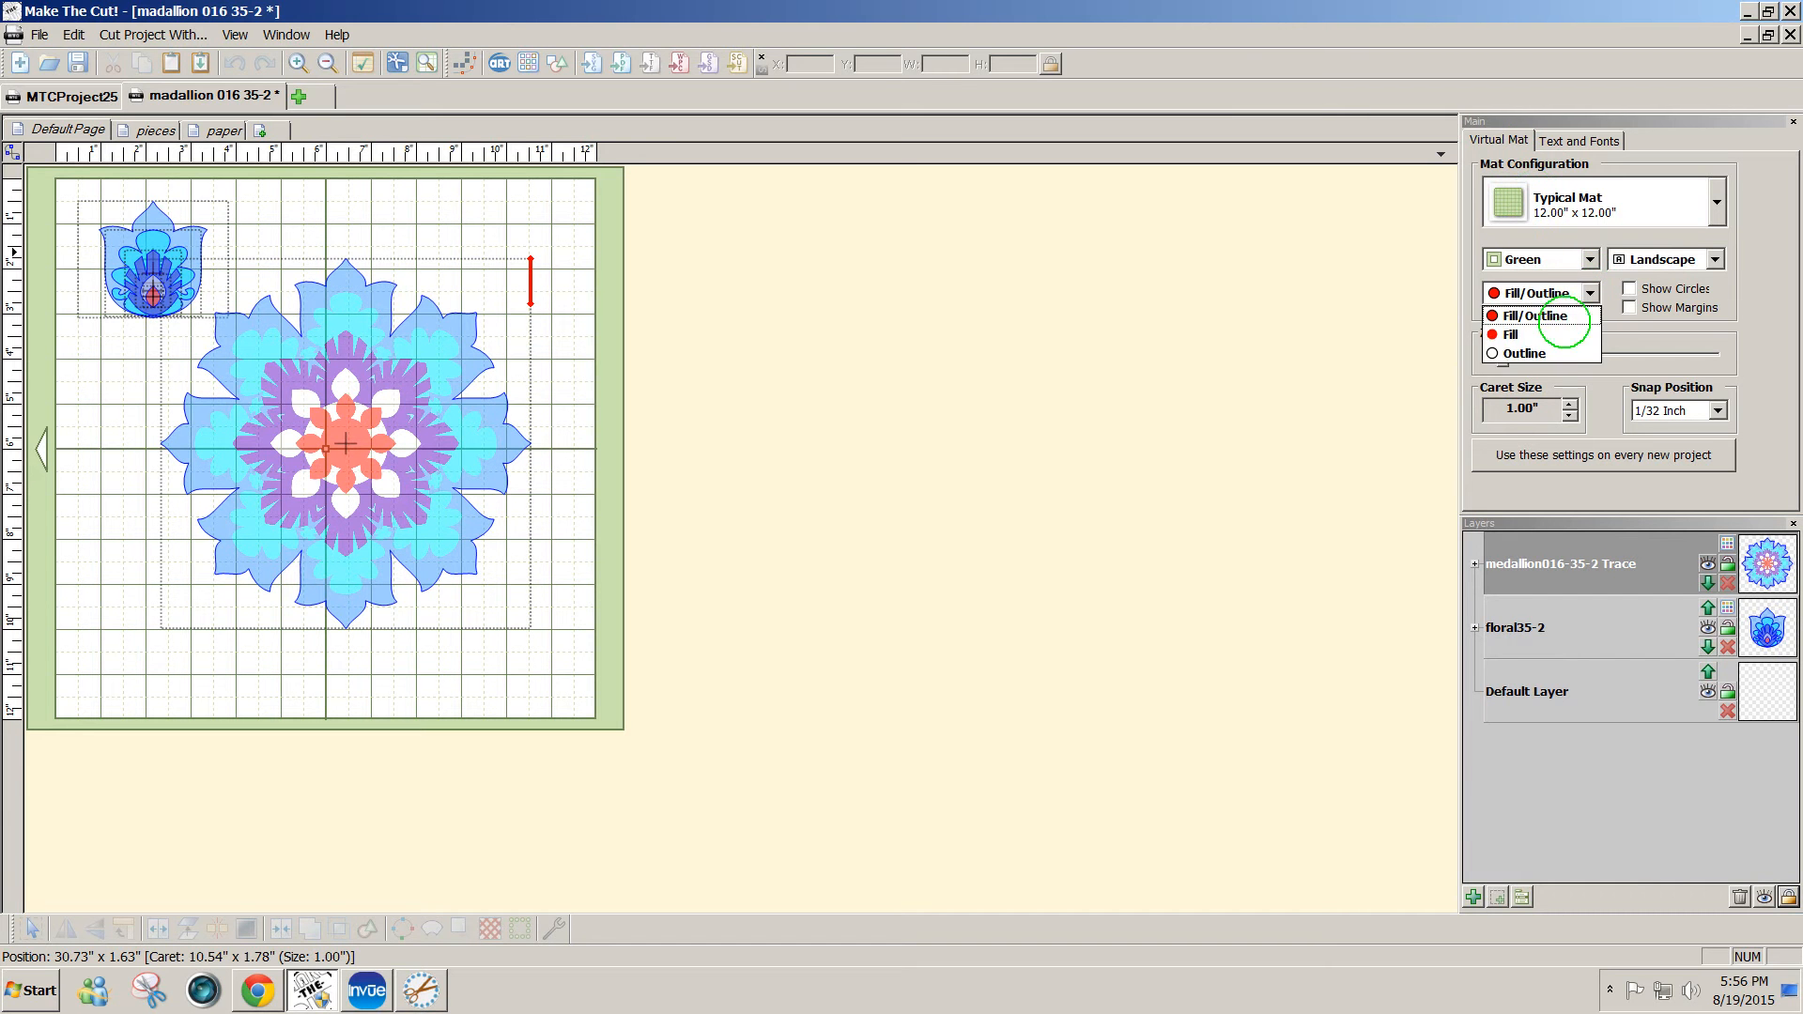
pyautogui.click(1540, 352)
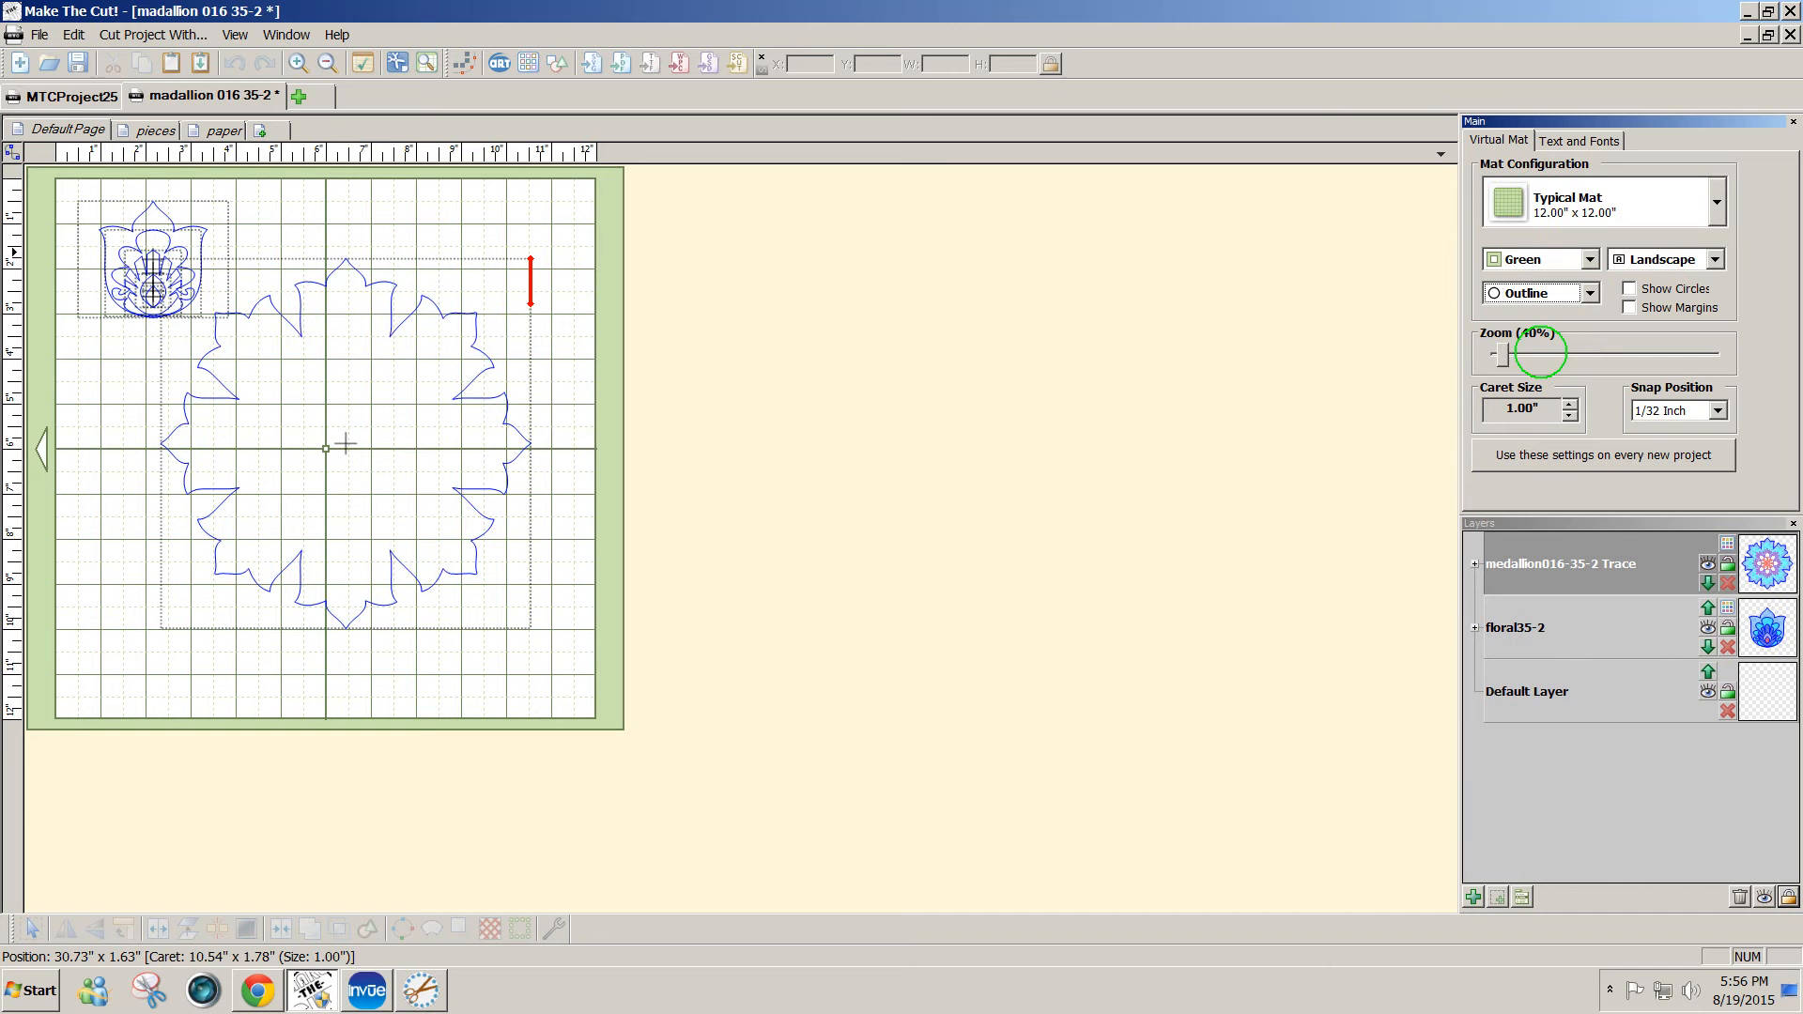
pyautogui.click(517, 470)
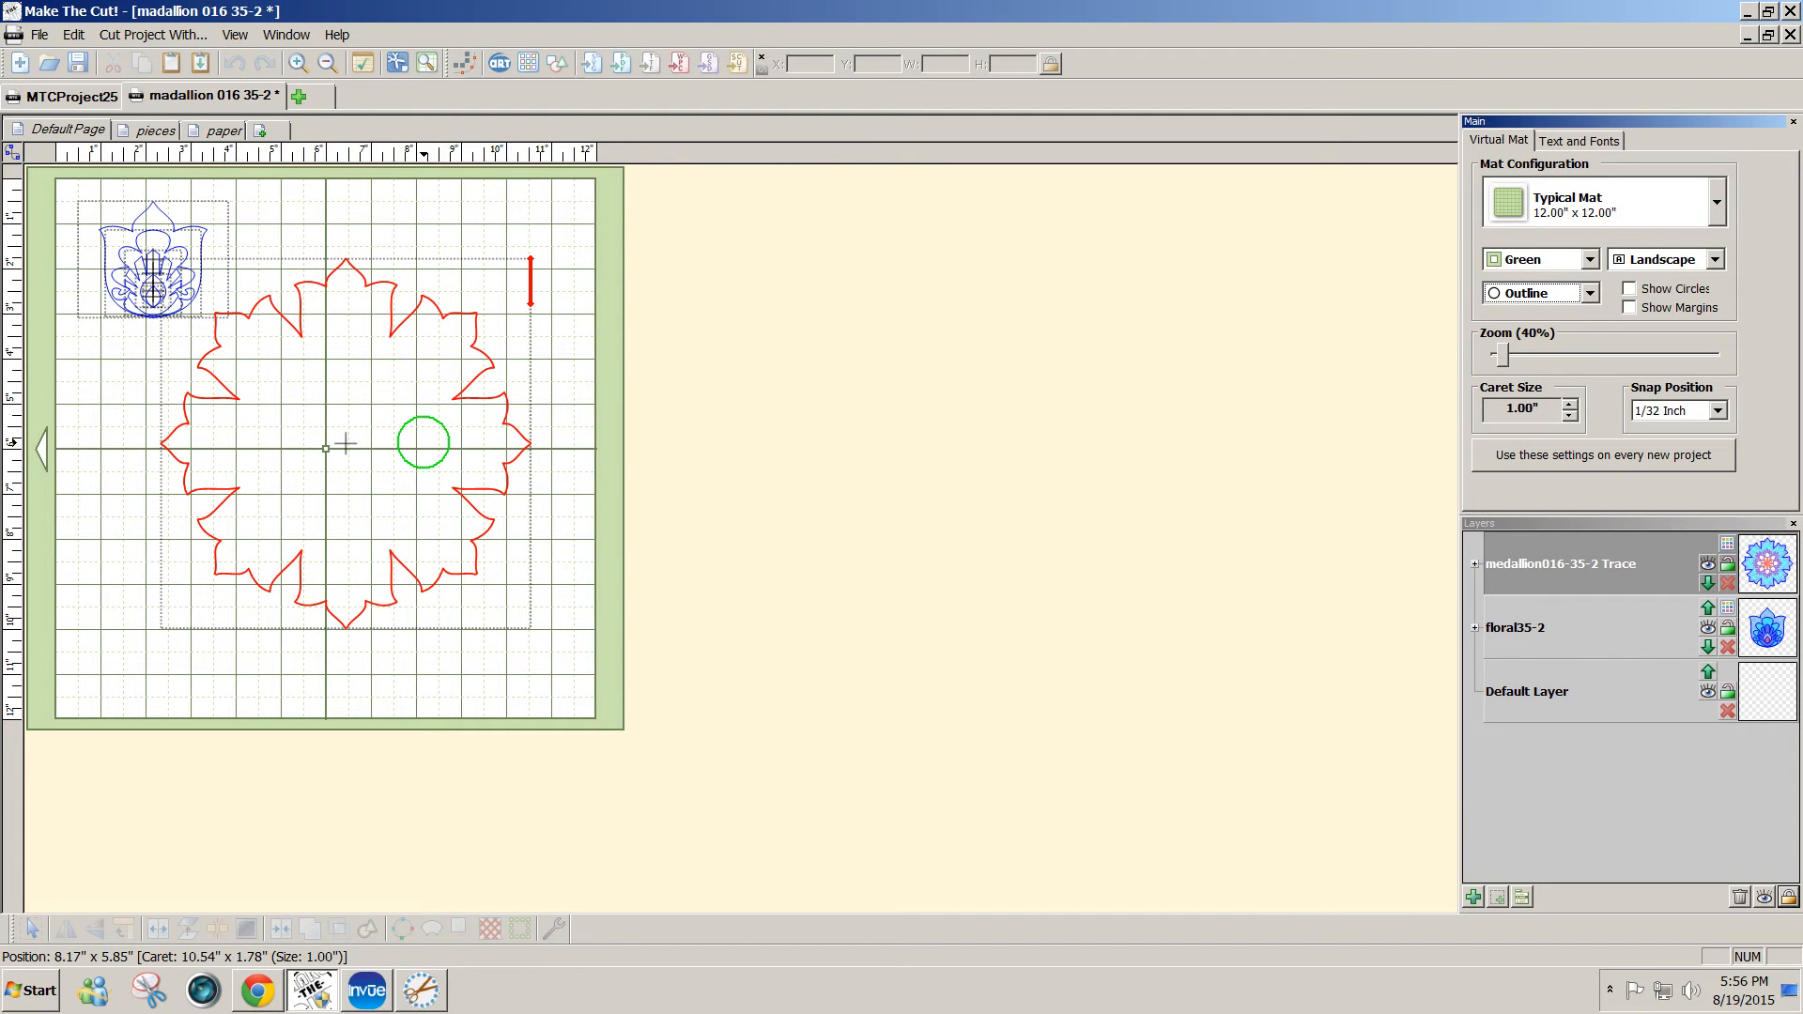
pyautogui.click(446, 289)
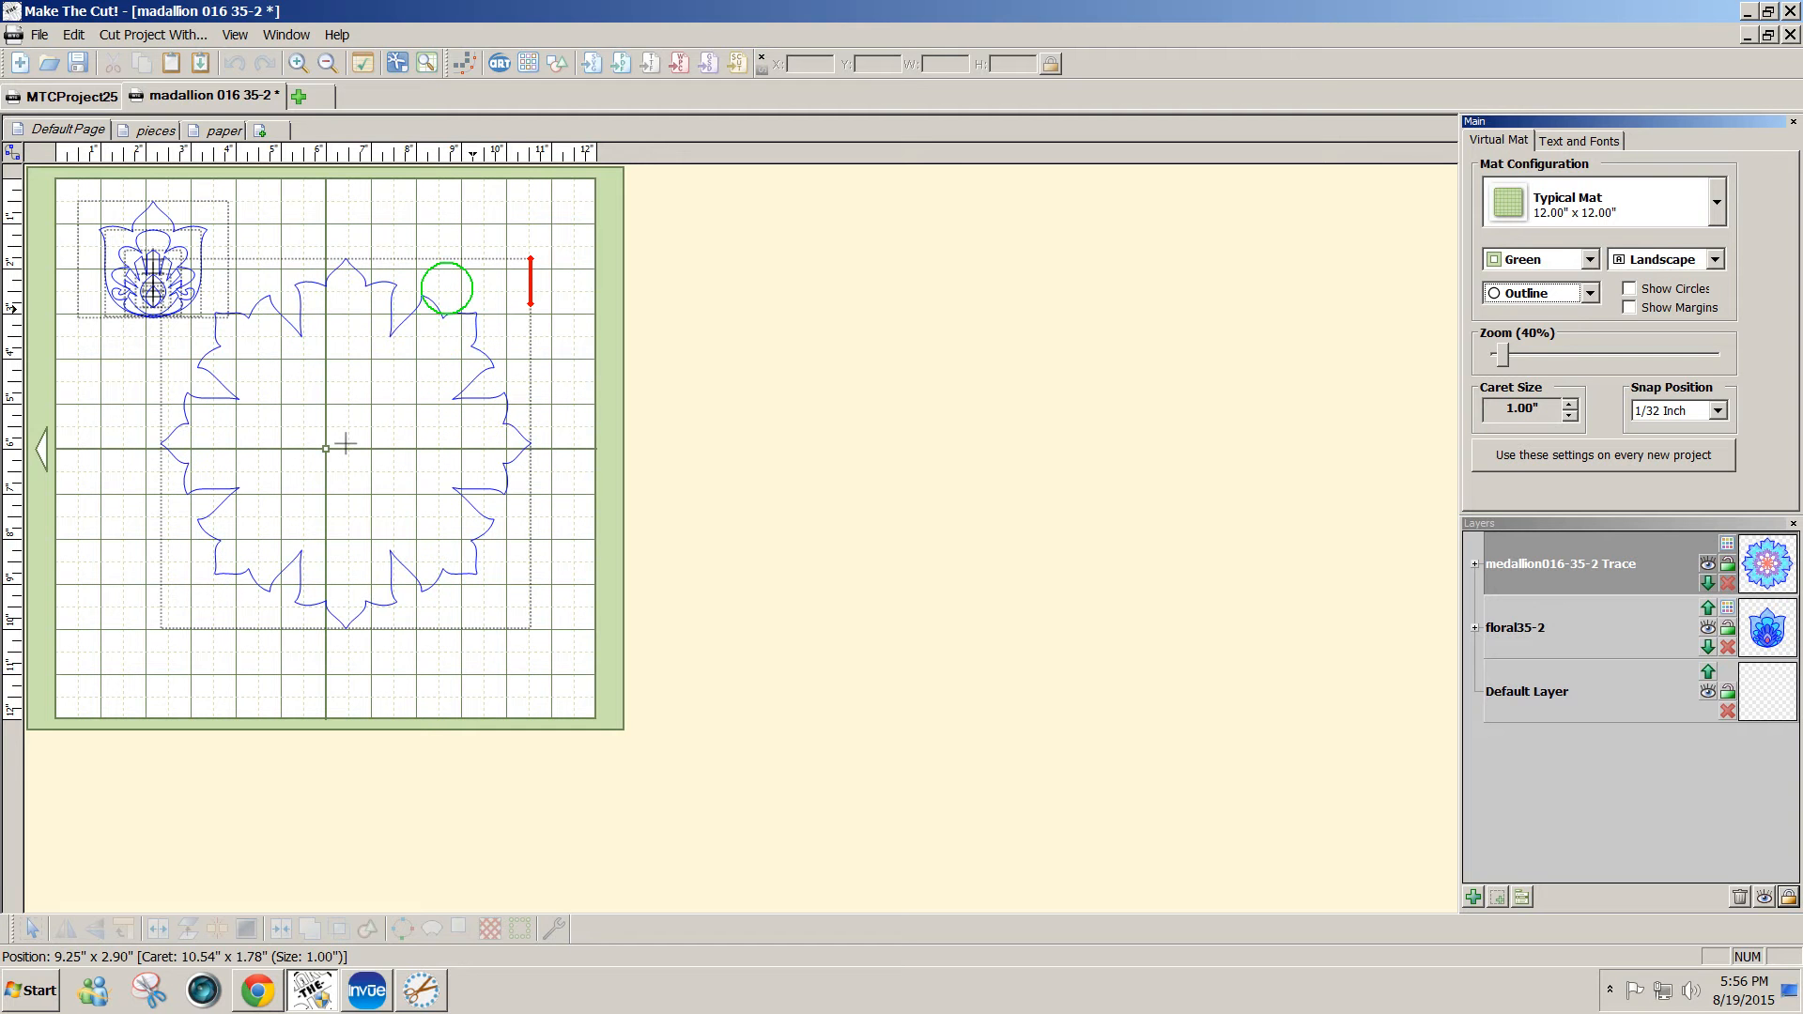
pyautogui.click(428, 305)
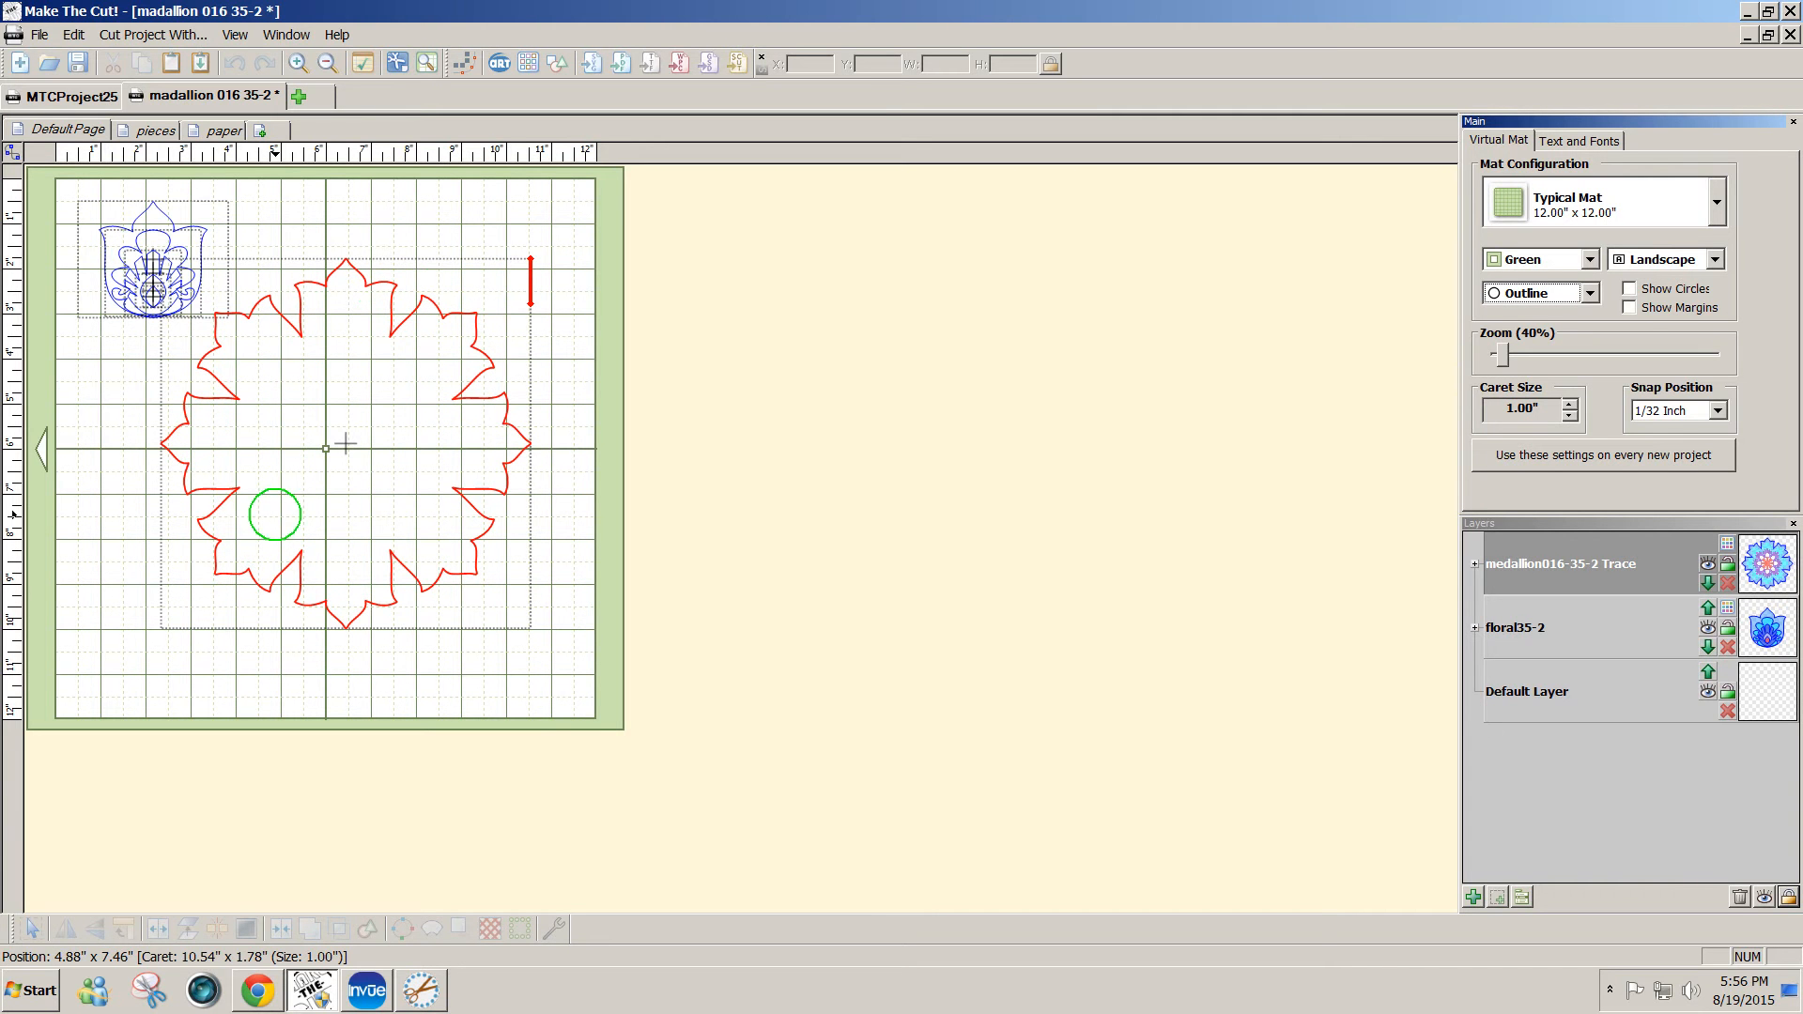
pyautogui.click(371, 603)
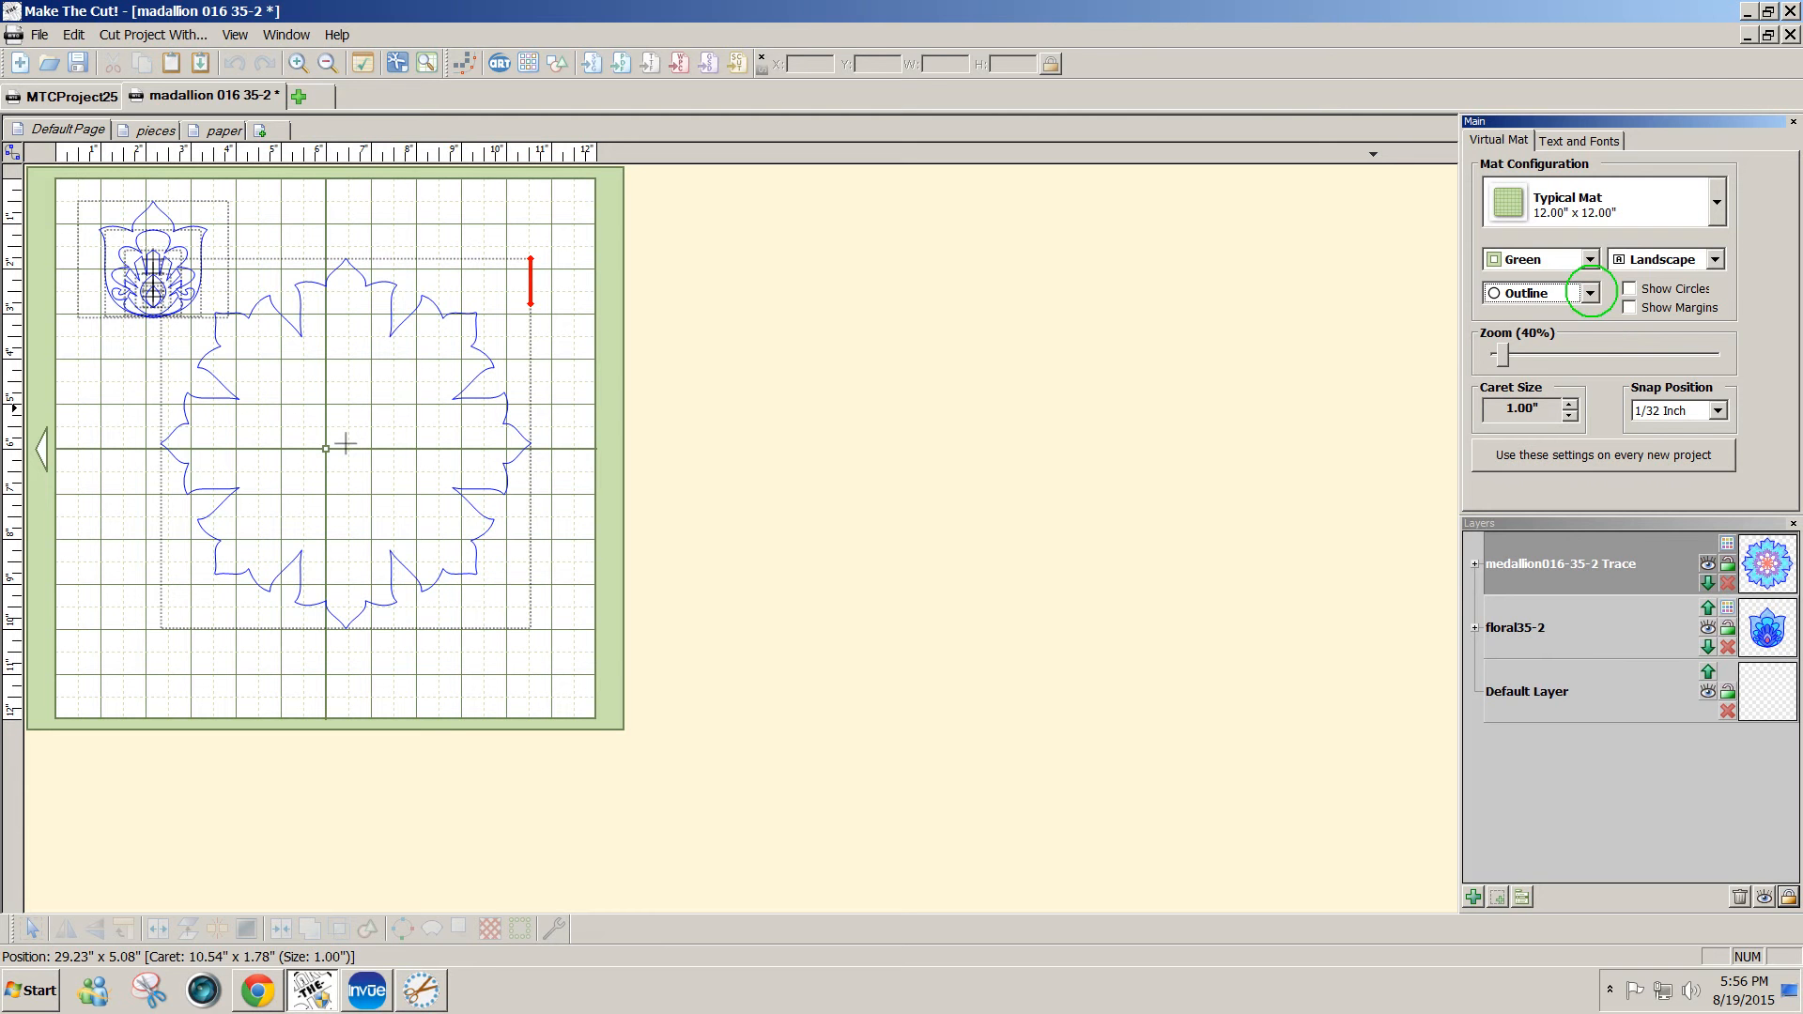
pyautogui.click(1591, 292)
pyautogui.click(1550, 315)
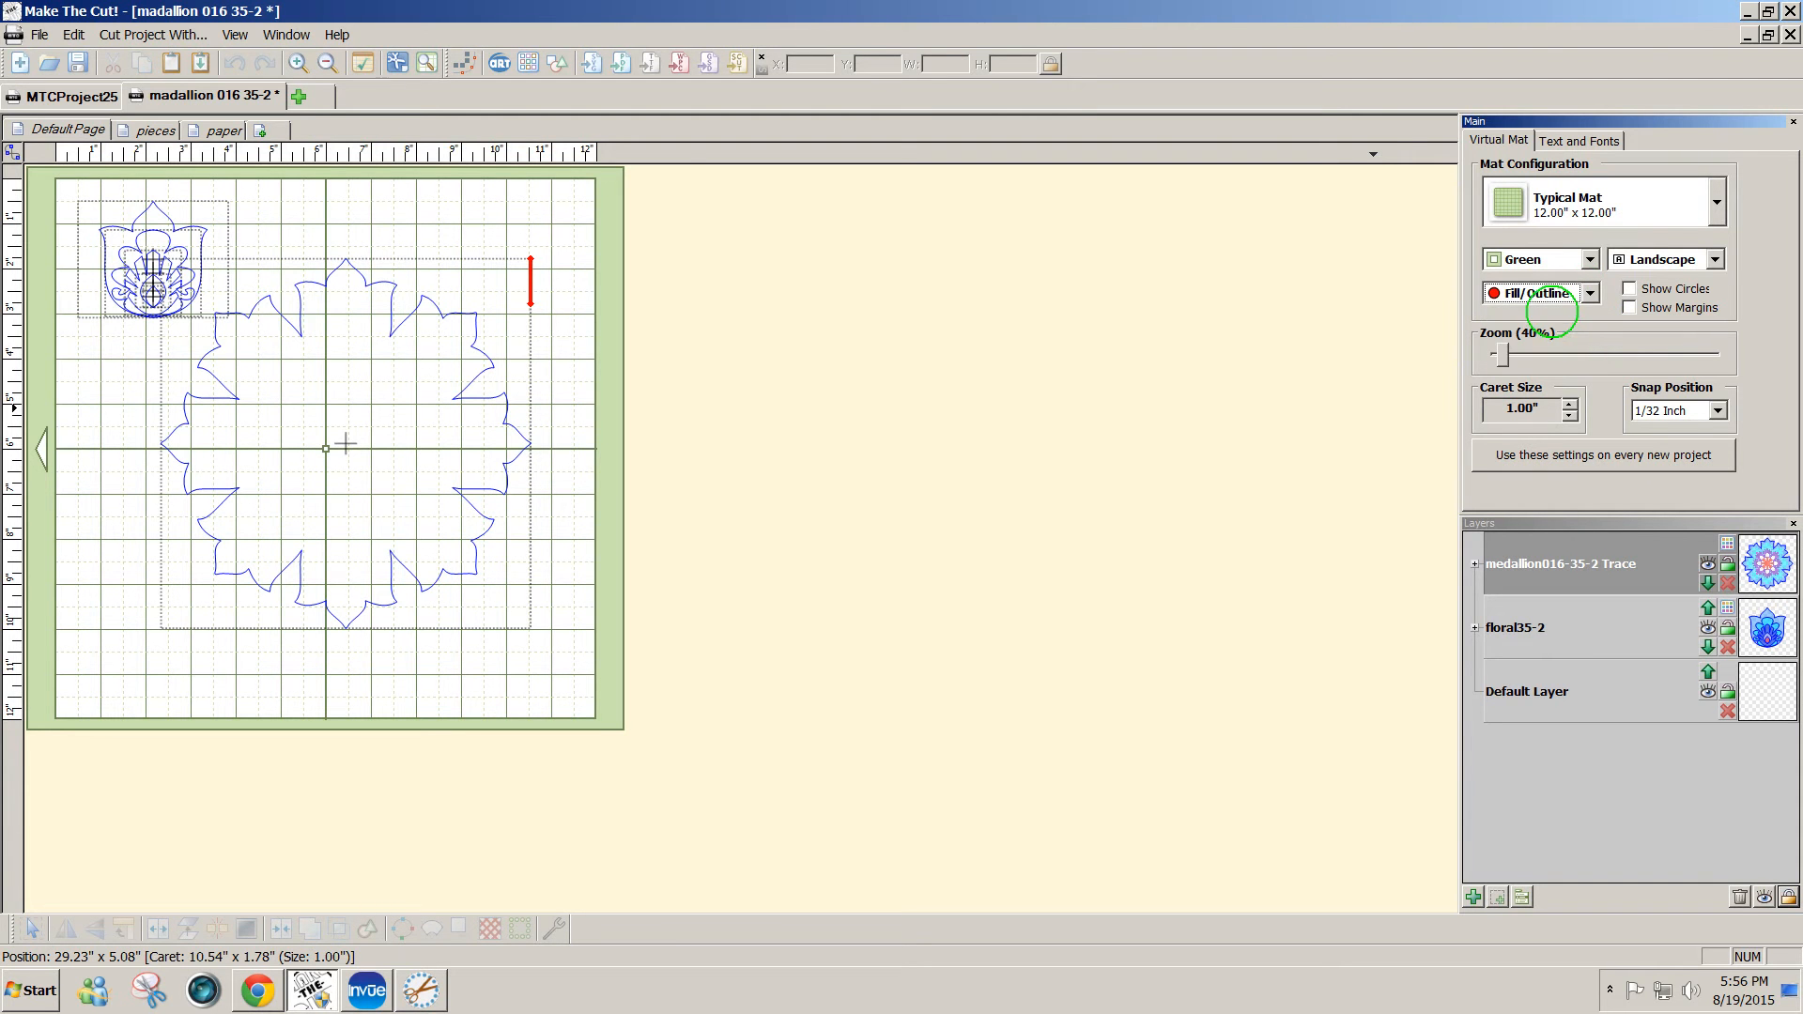
pyautogui.click(439, 521)
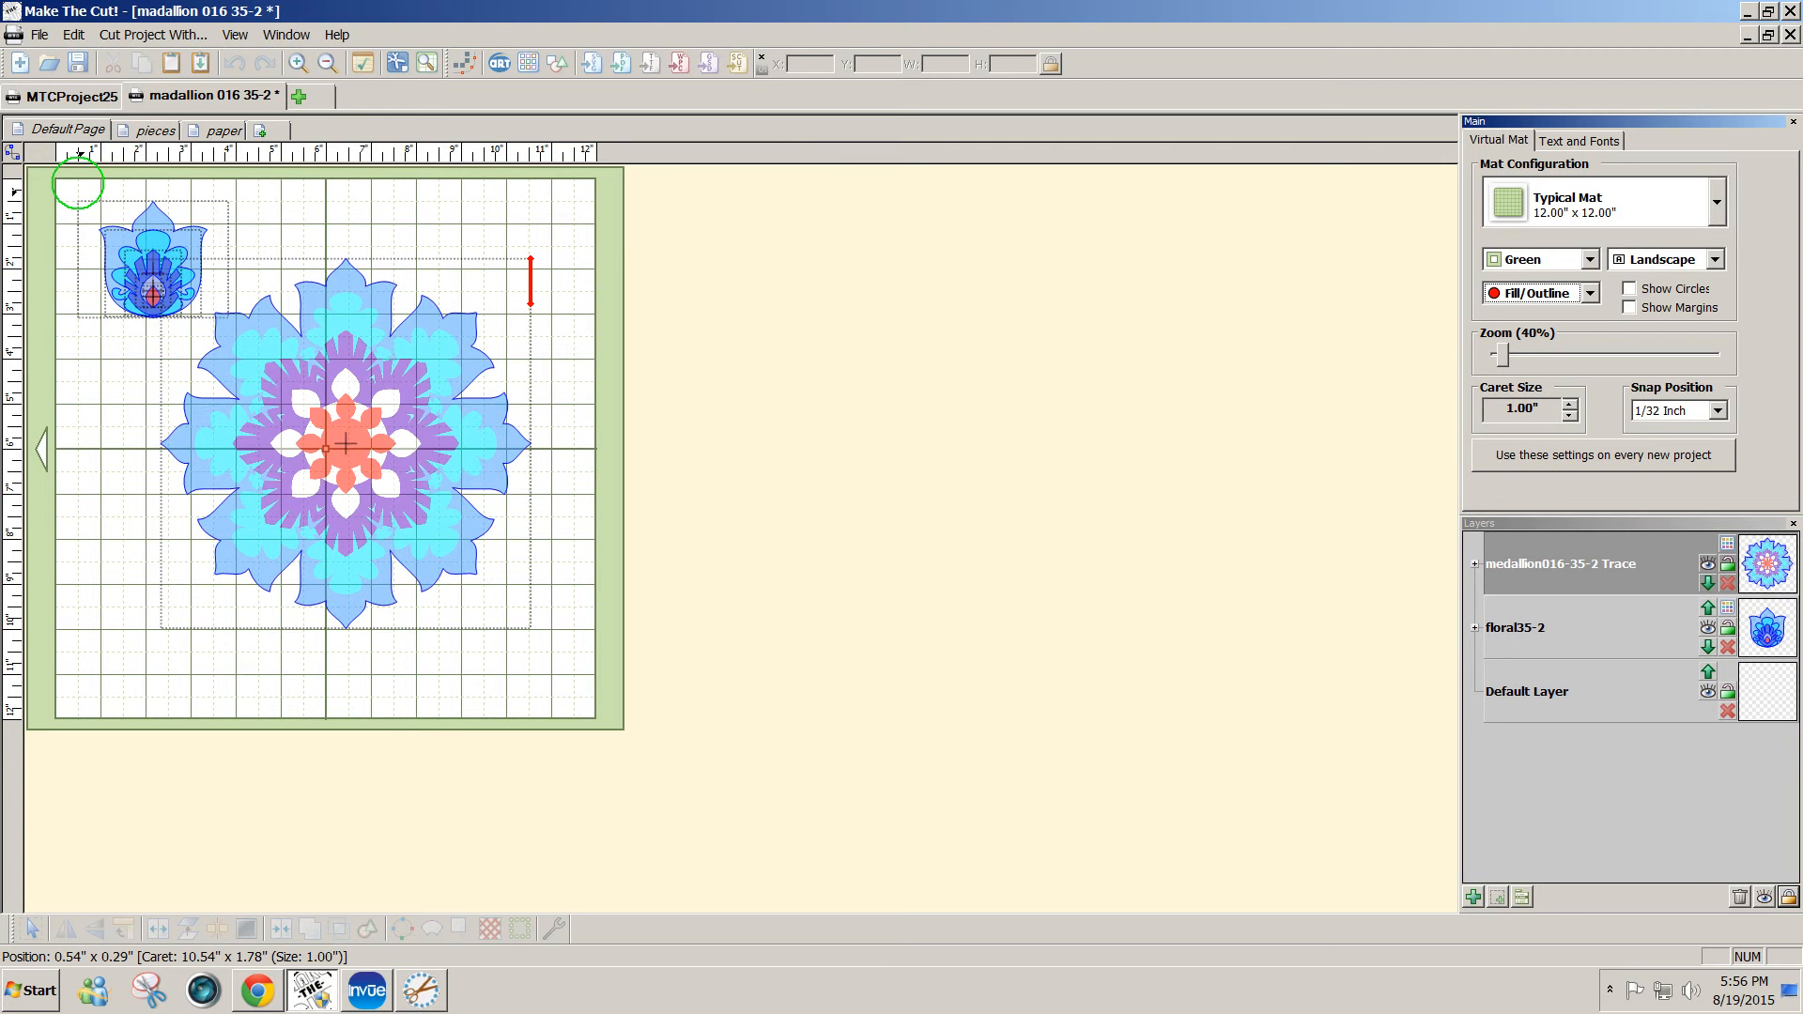
# - Select the small floral35-2 shape, compare it in Outline display, restore Fill/Outline and deselect it
pyautogui.moveTo(78, 180); pyautogui.dragTo(237, 320)
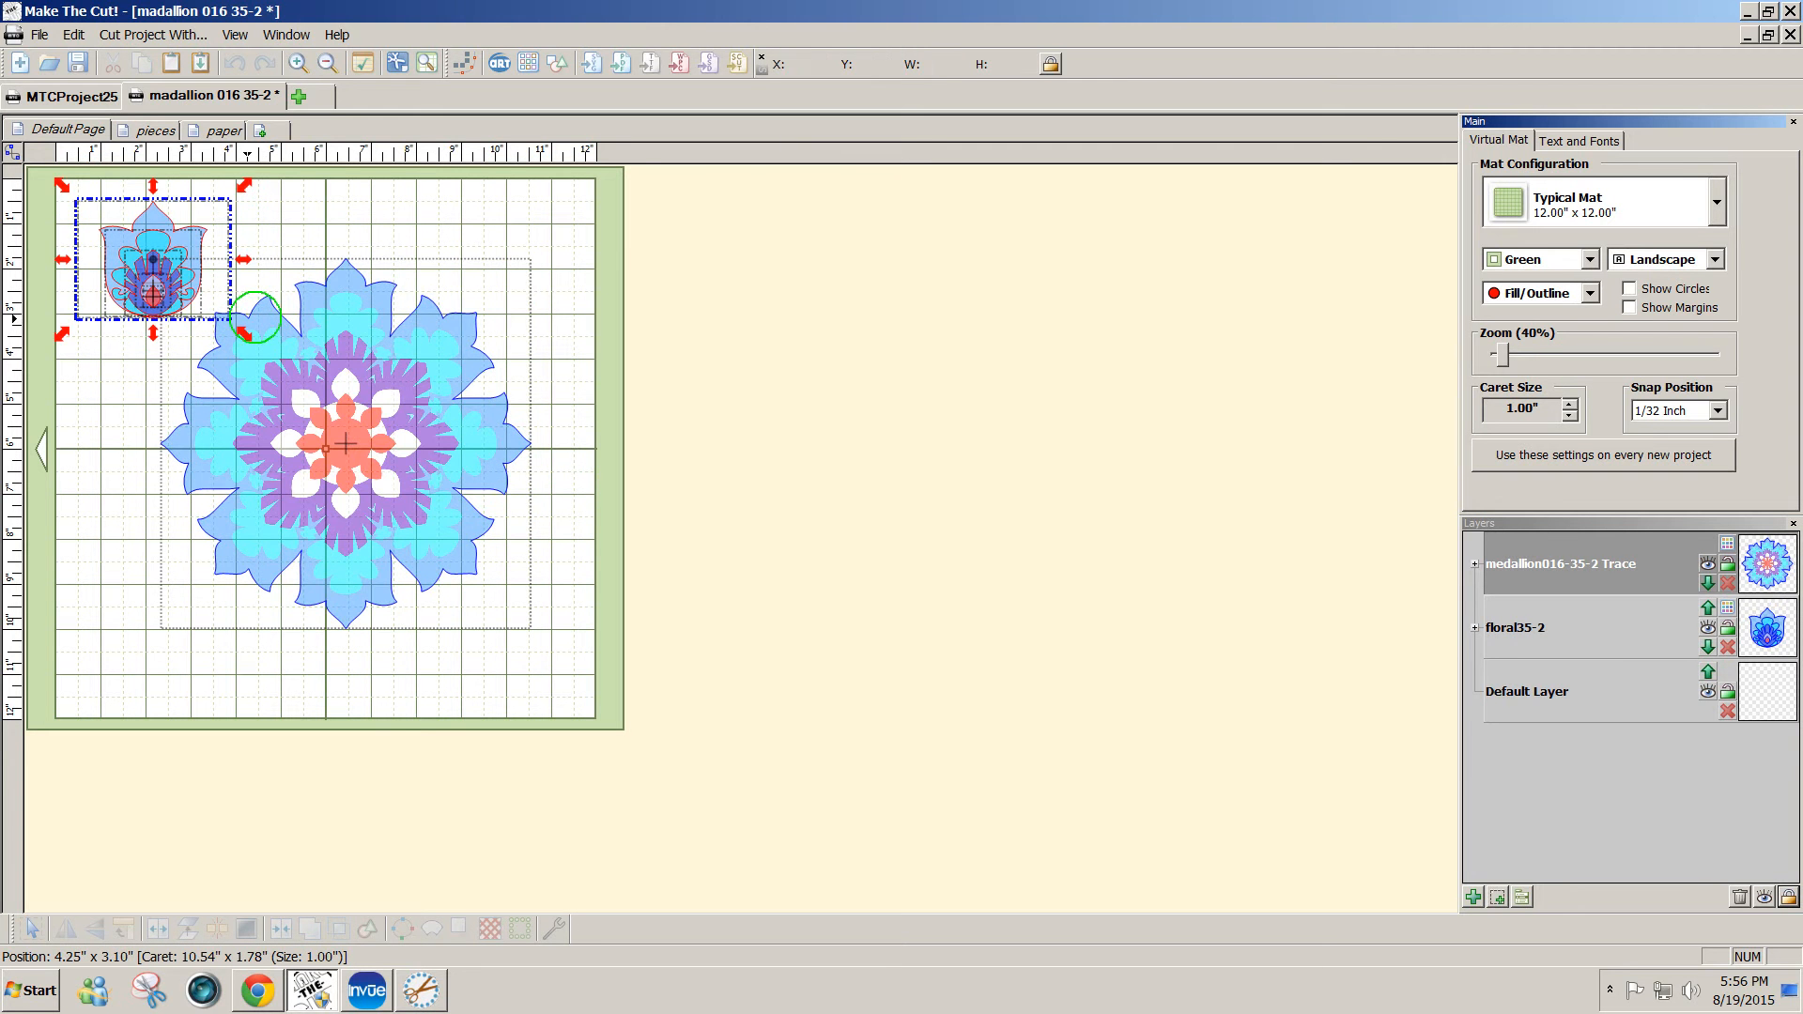
pyautogui.click(1588, 293)
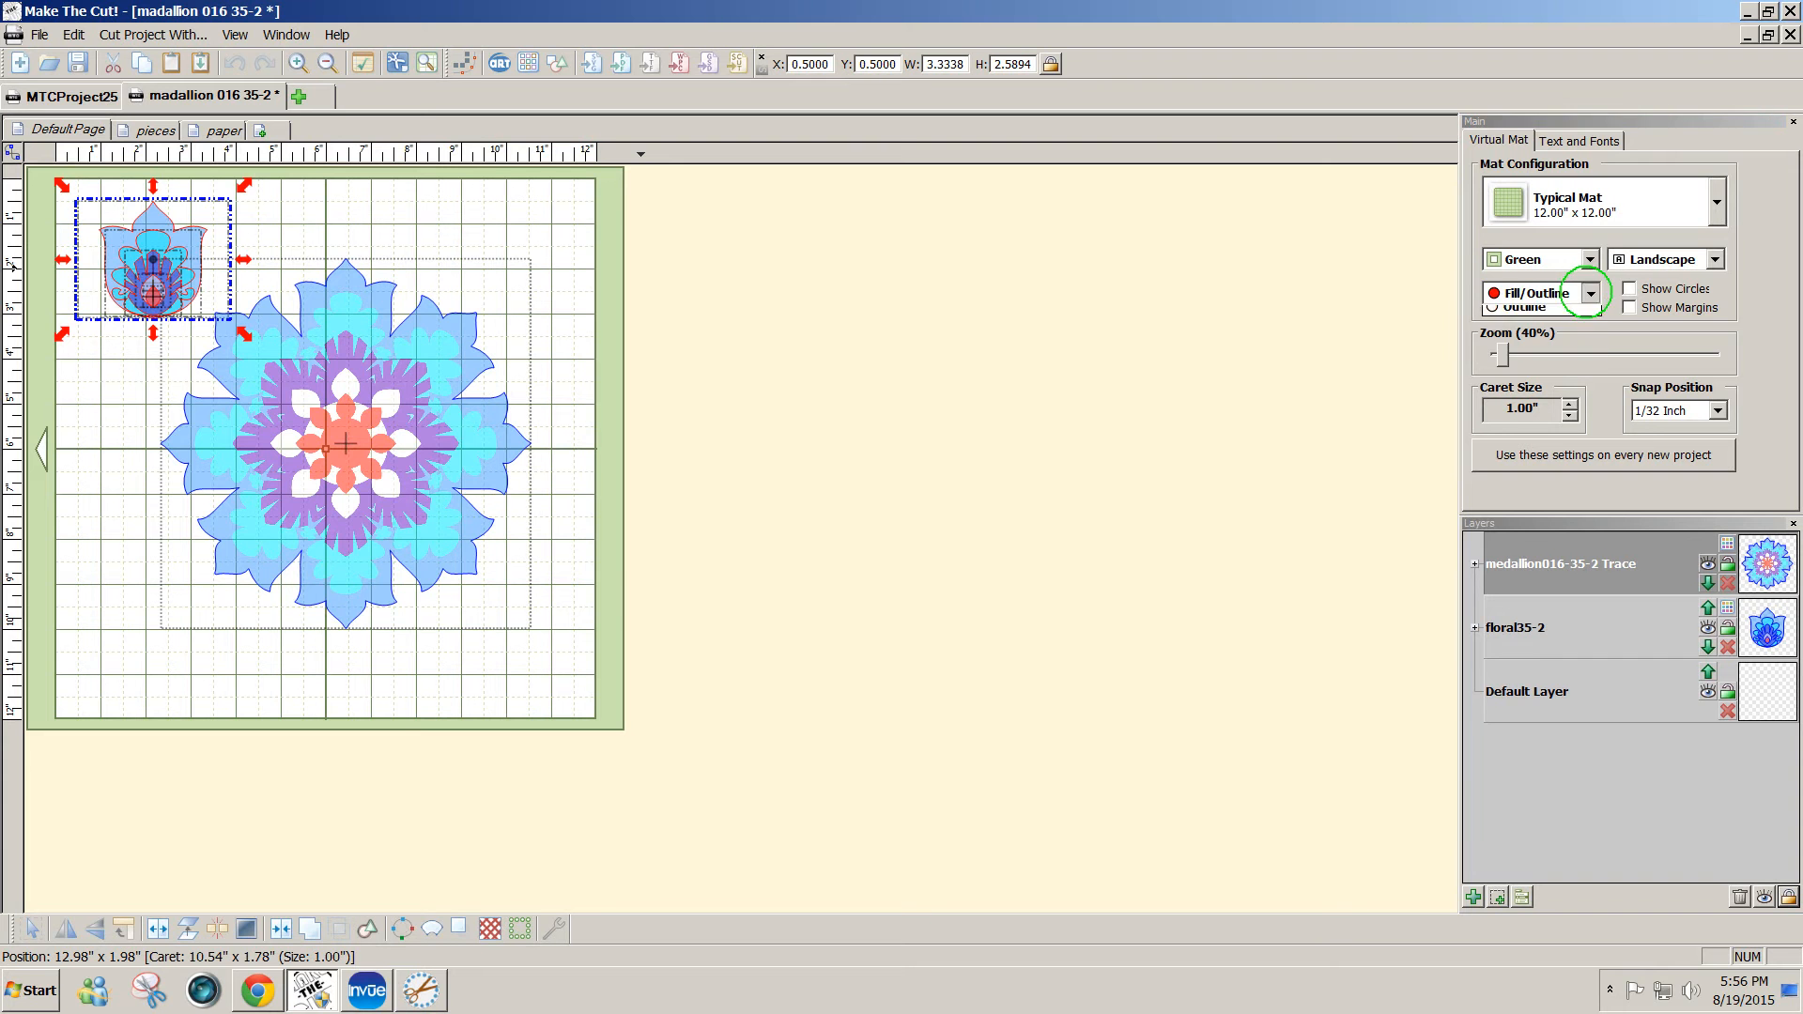
pyautogui.click(1551, 348)
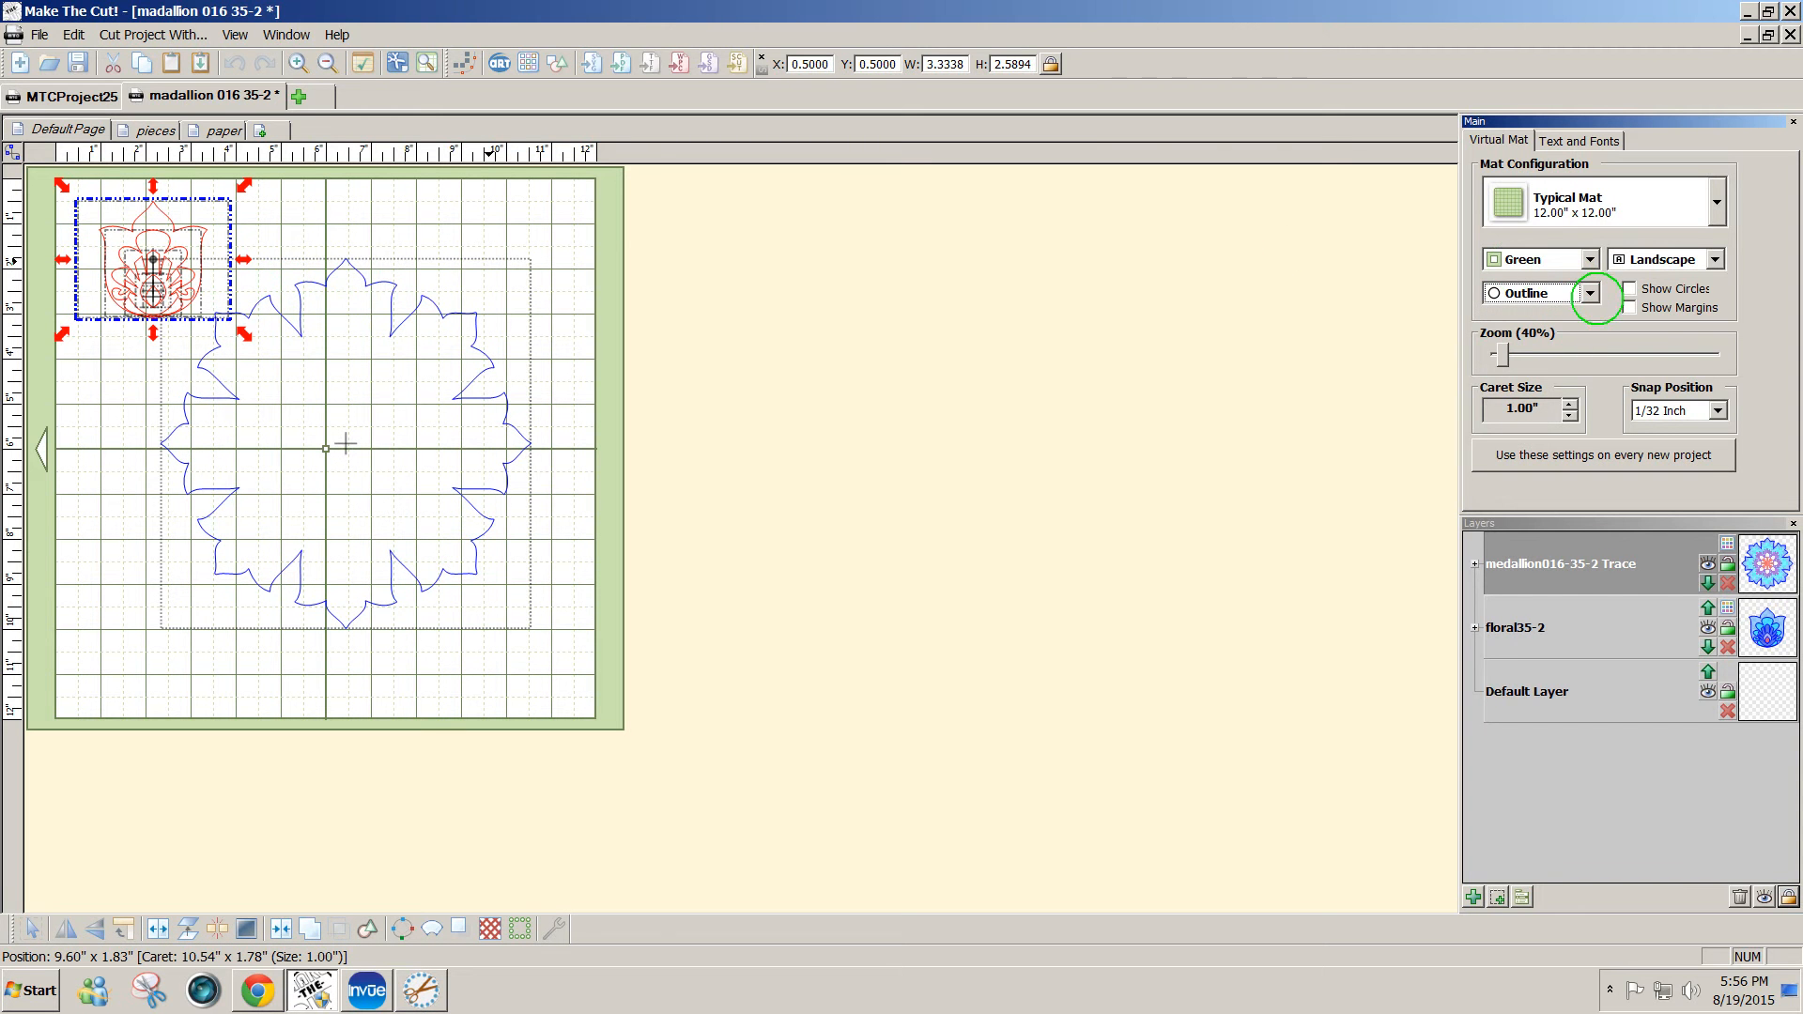
pyautogui.click(1591, 293)
pyautogui.click(1557, 316)
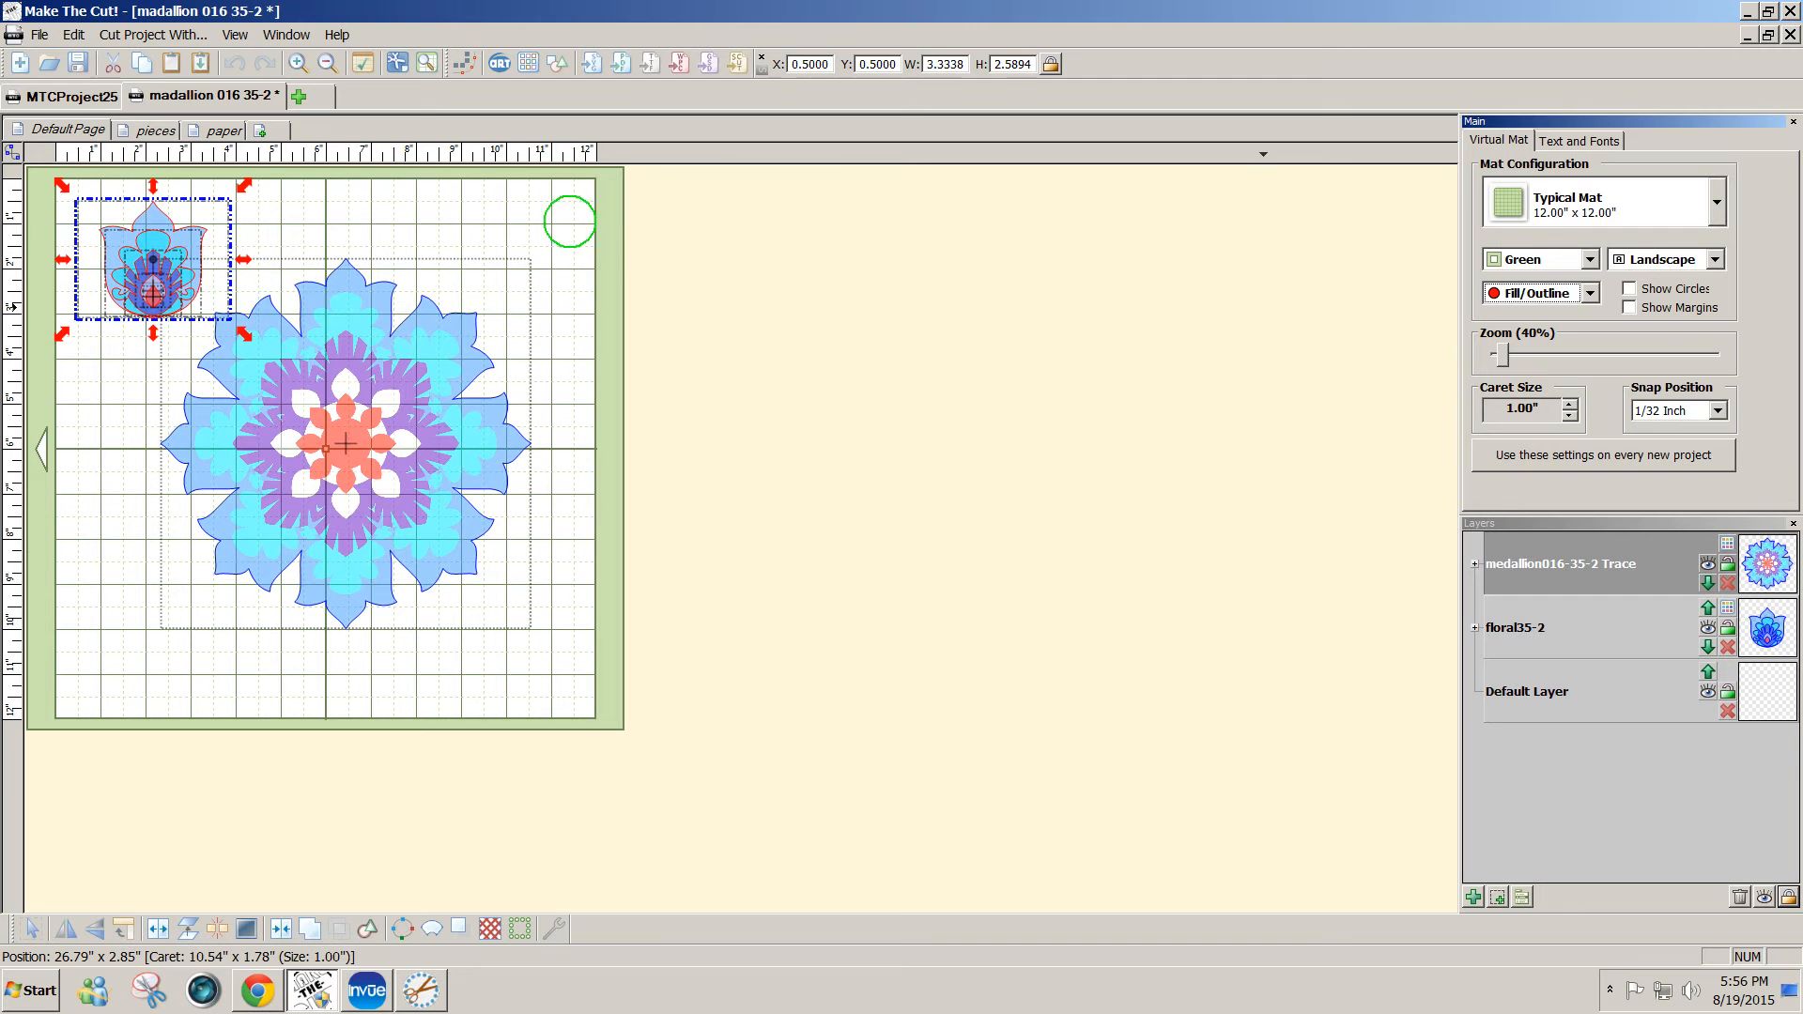
pyautogui.click(532, 231)
pyautogui.click(382, 214)
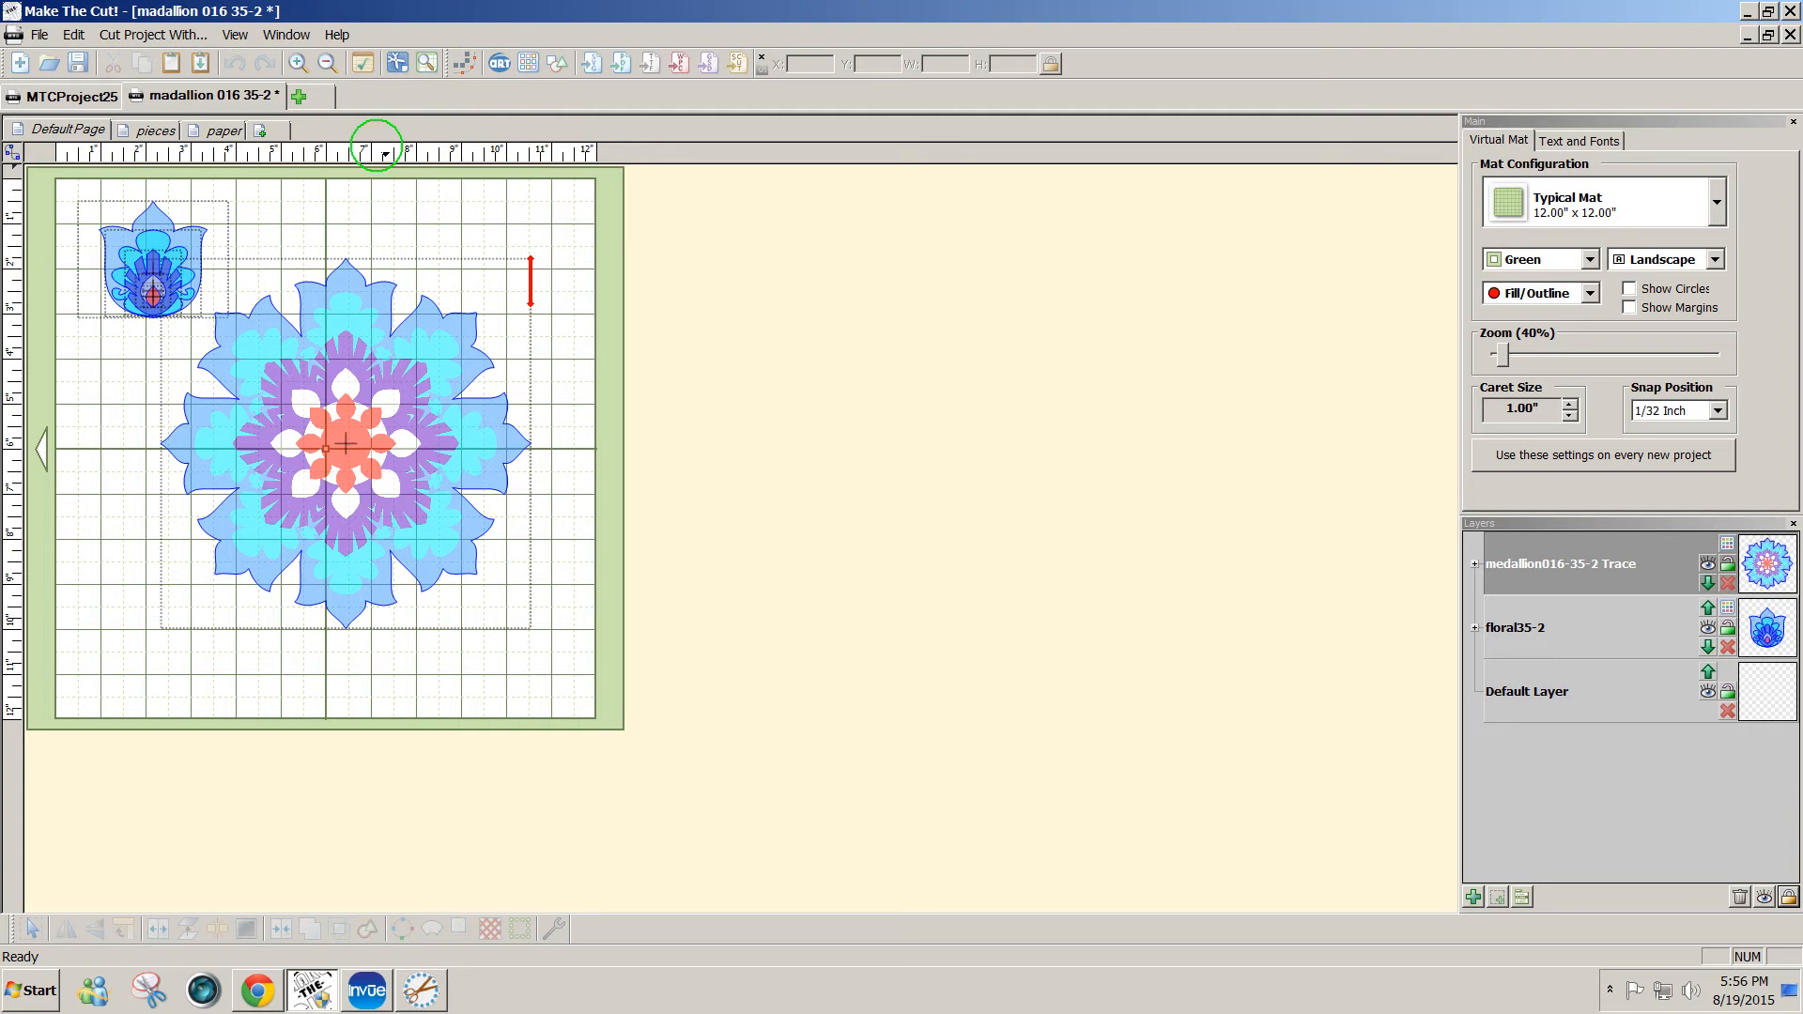
# - View the pieces page and the patterned paper page of the medallion project
pyautogui.click(156, 130)
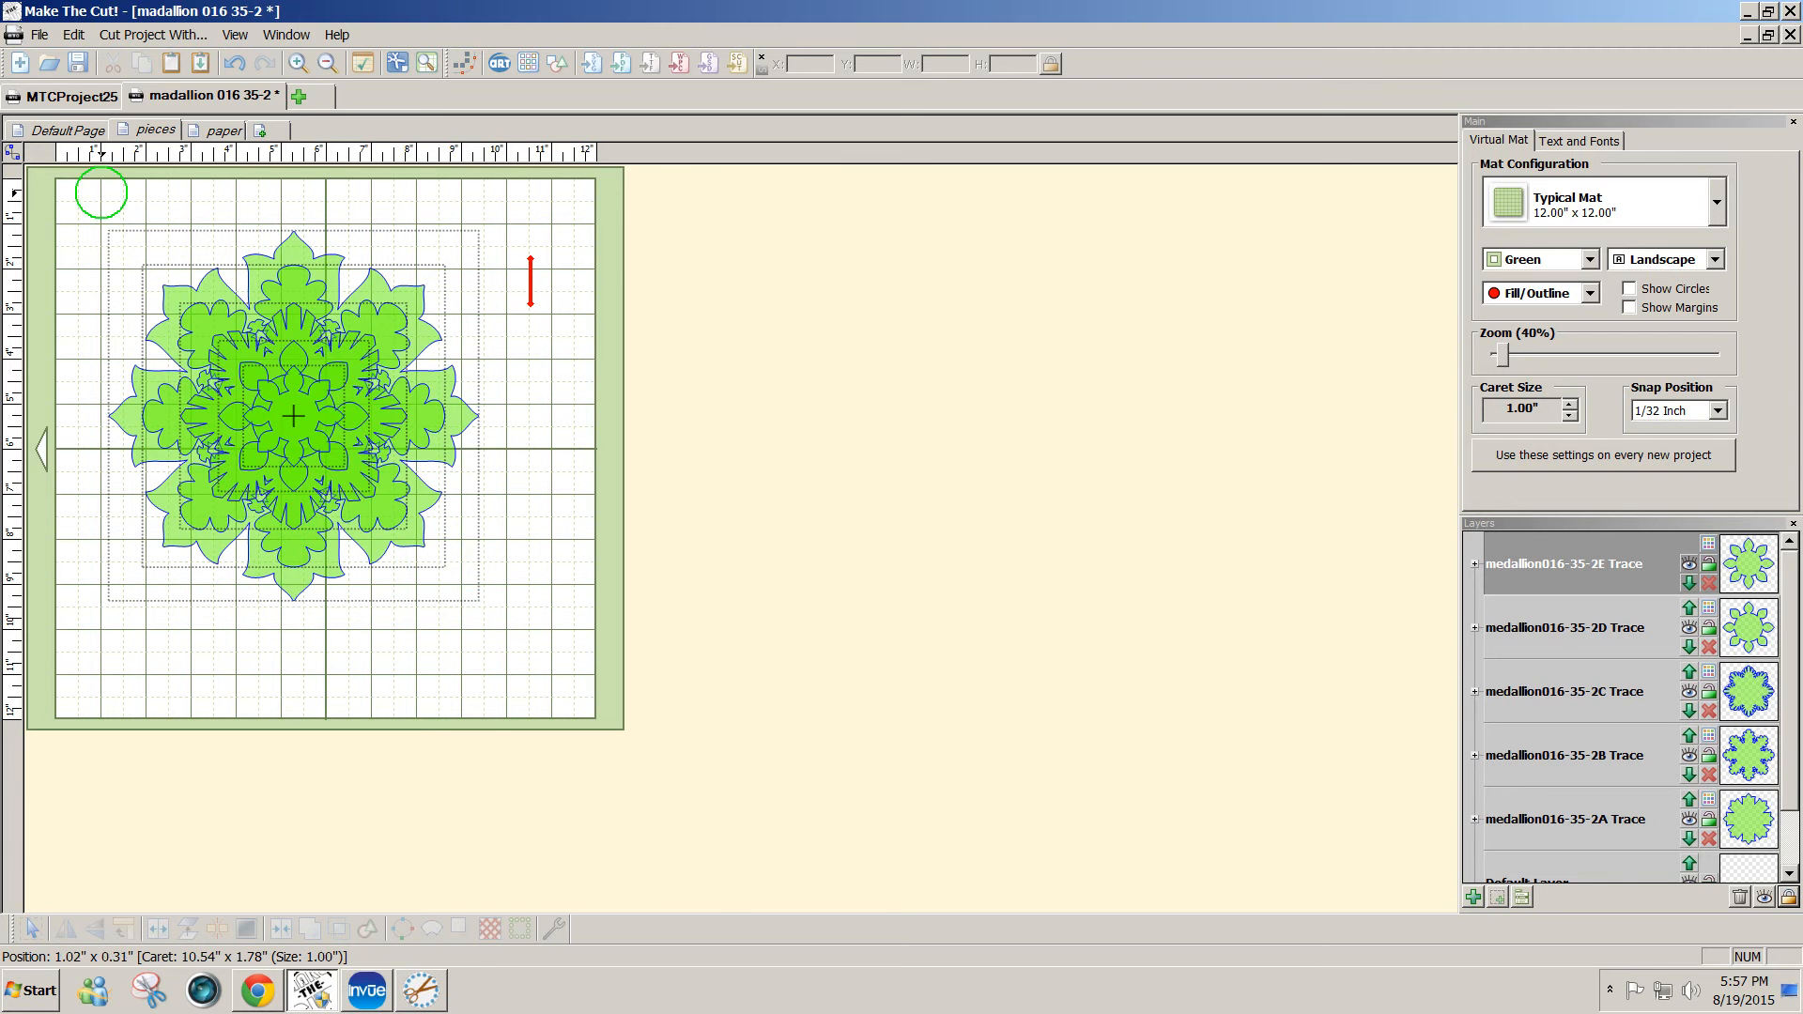
pyautogui.click(68, 131)
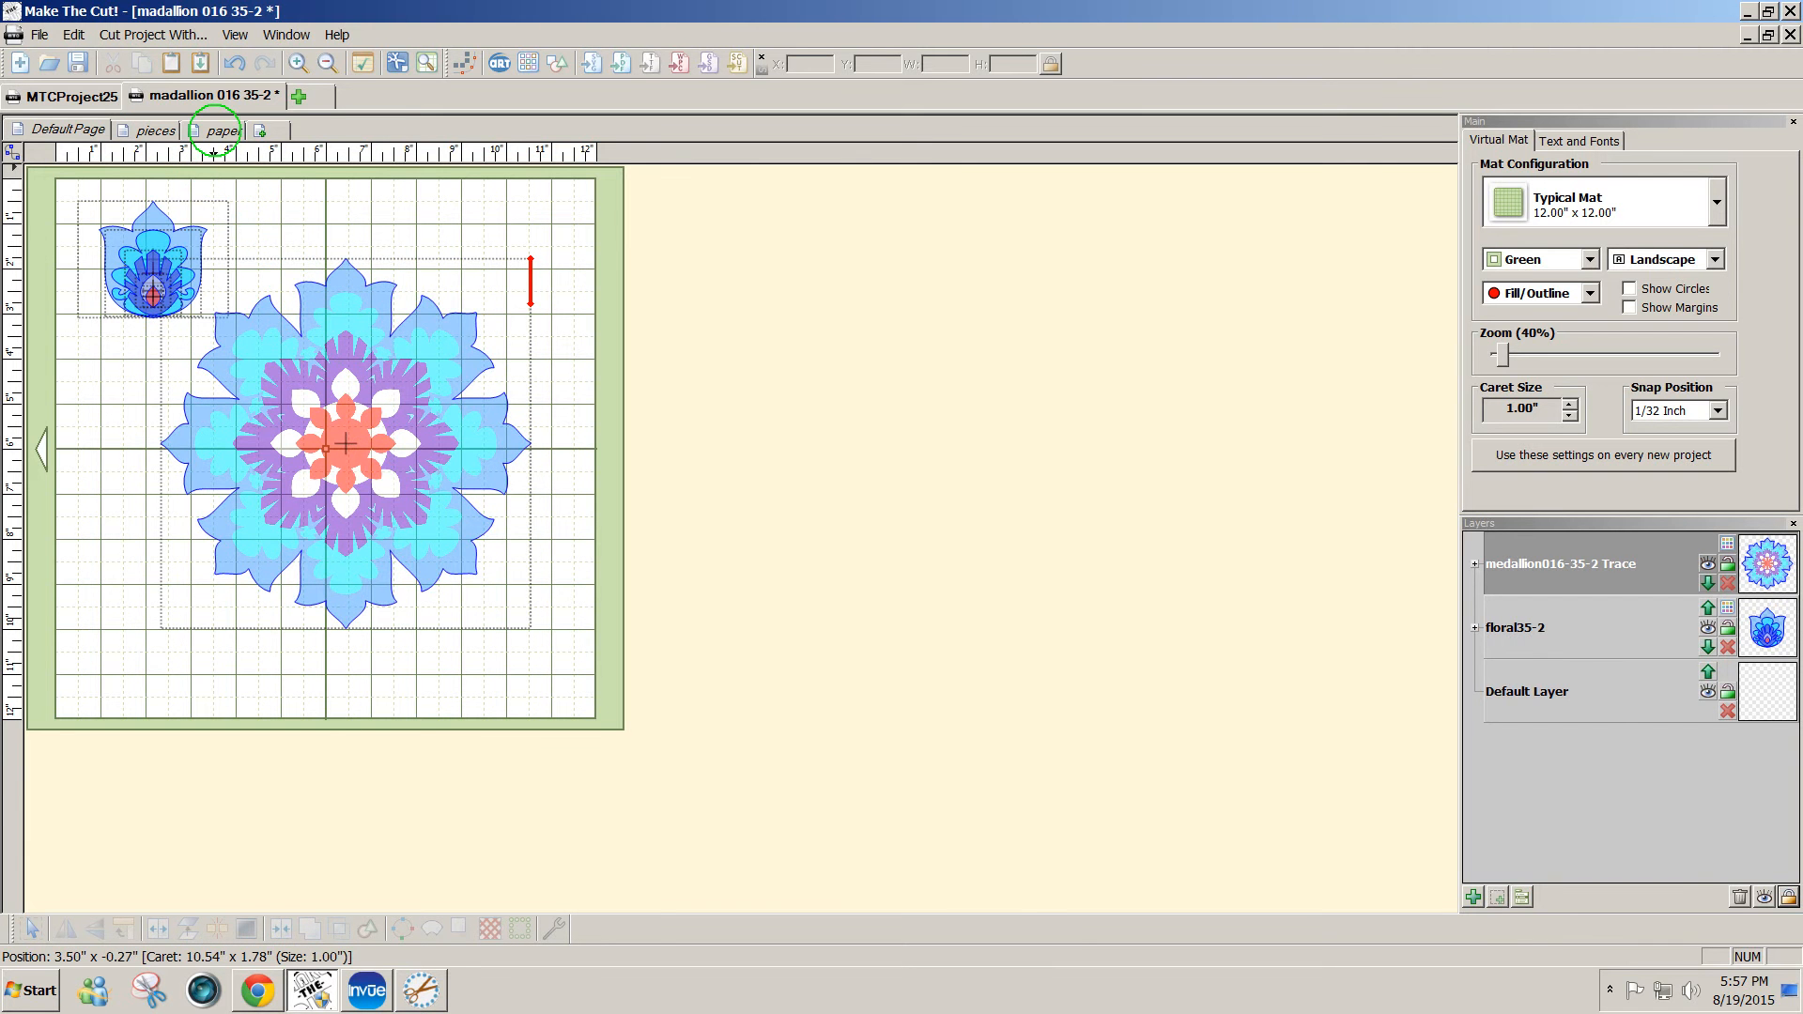
pyautogui.click(219, 129)
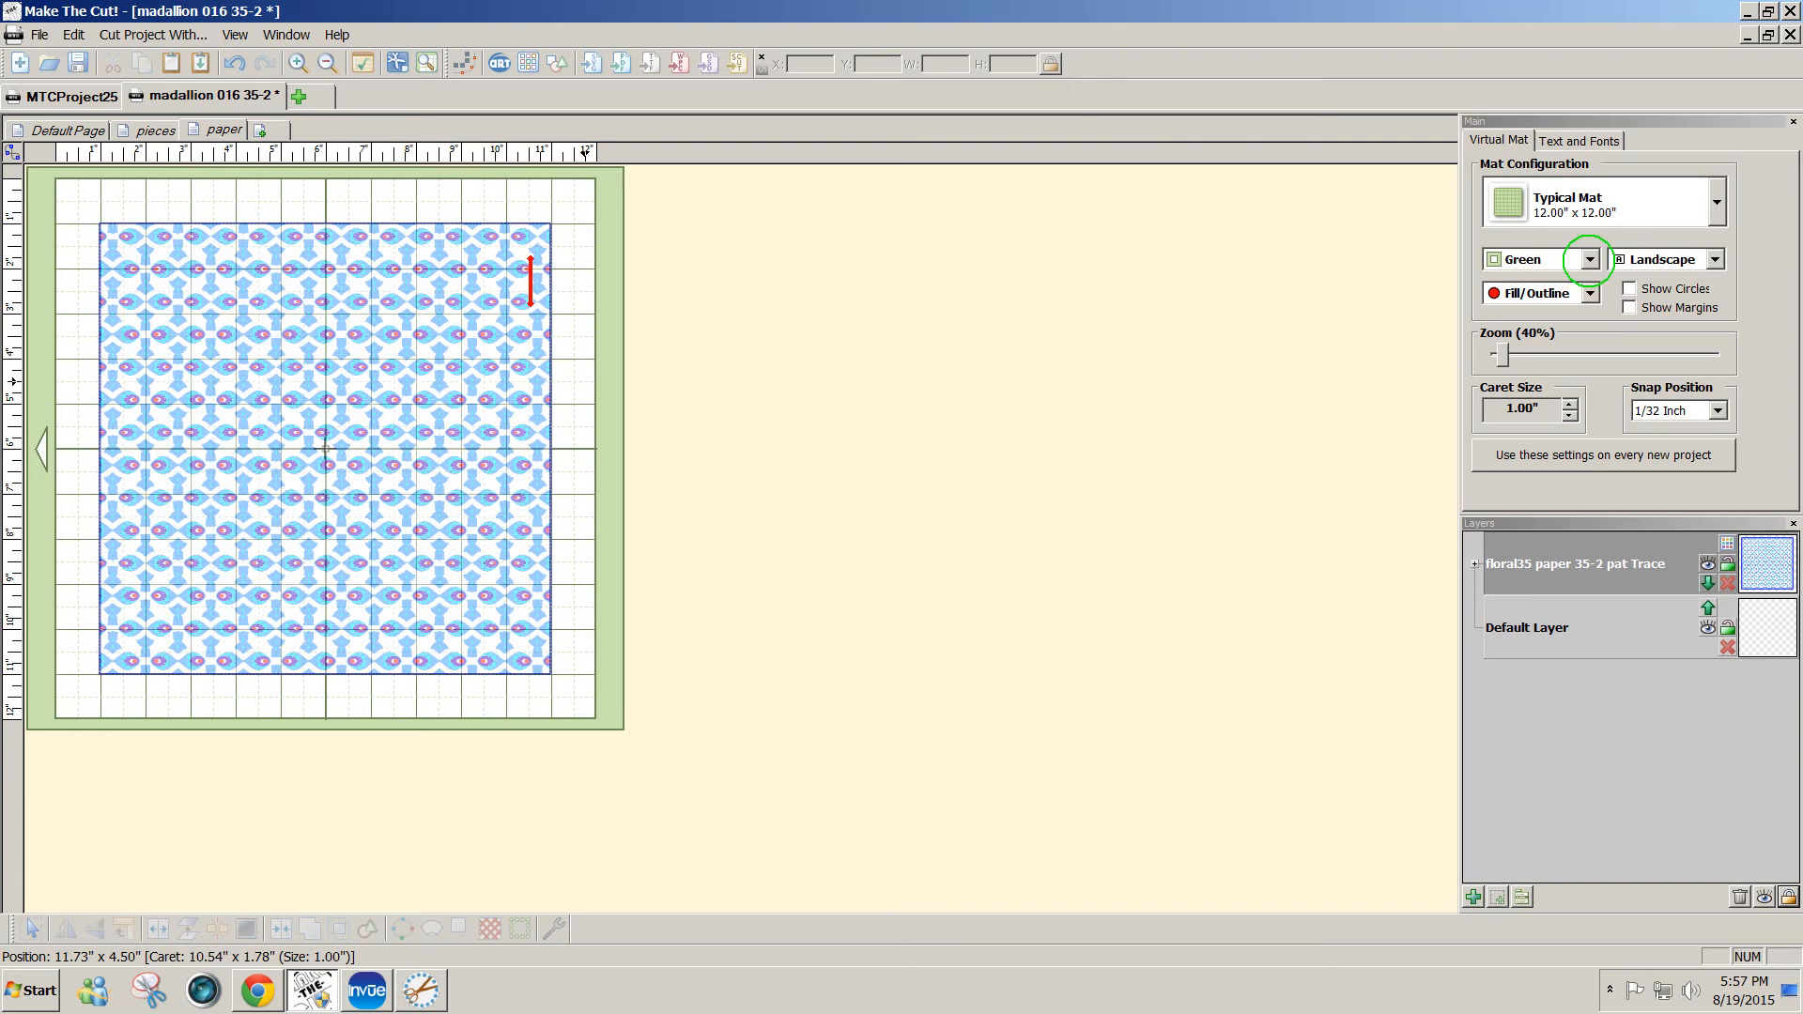
# - Set the mat color scheme to Contrast and return to the project's default page
pyautogui.click(1588, 259)
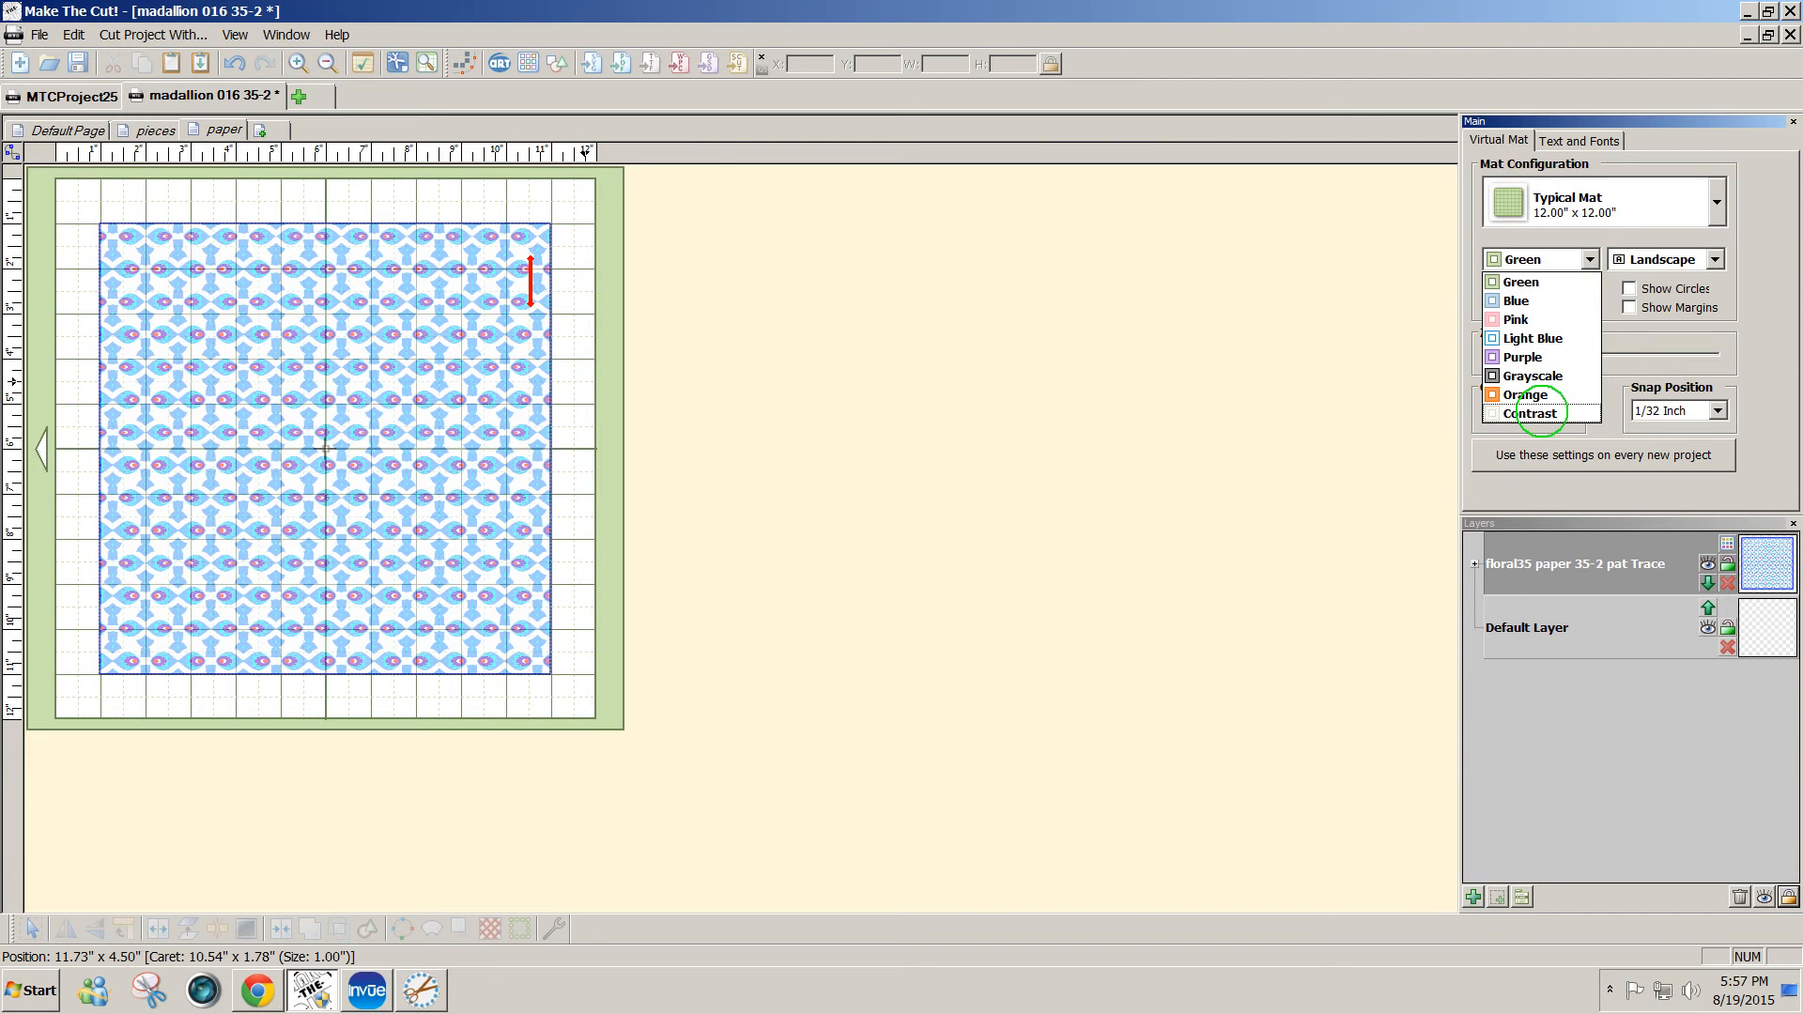
pyautogui.click(1532, 413)
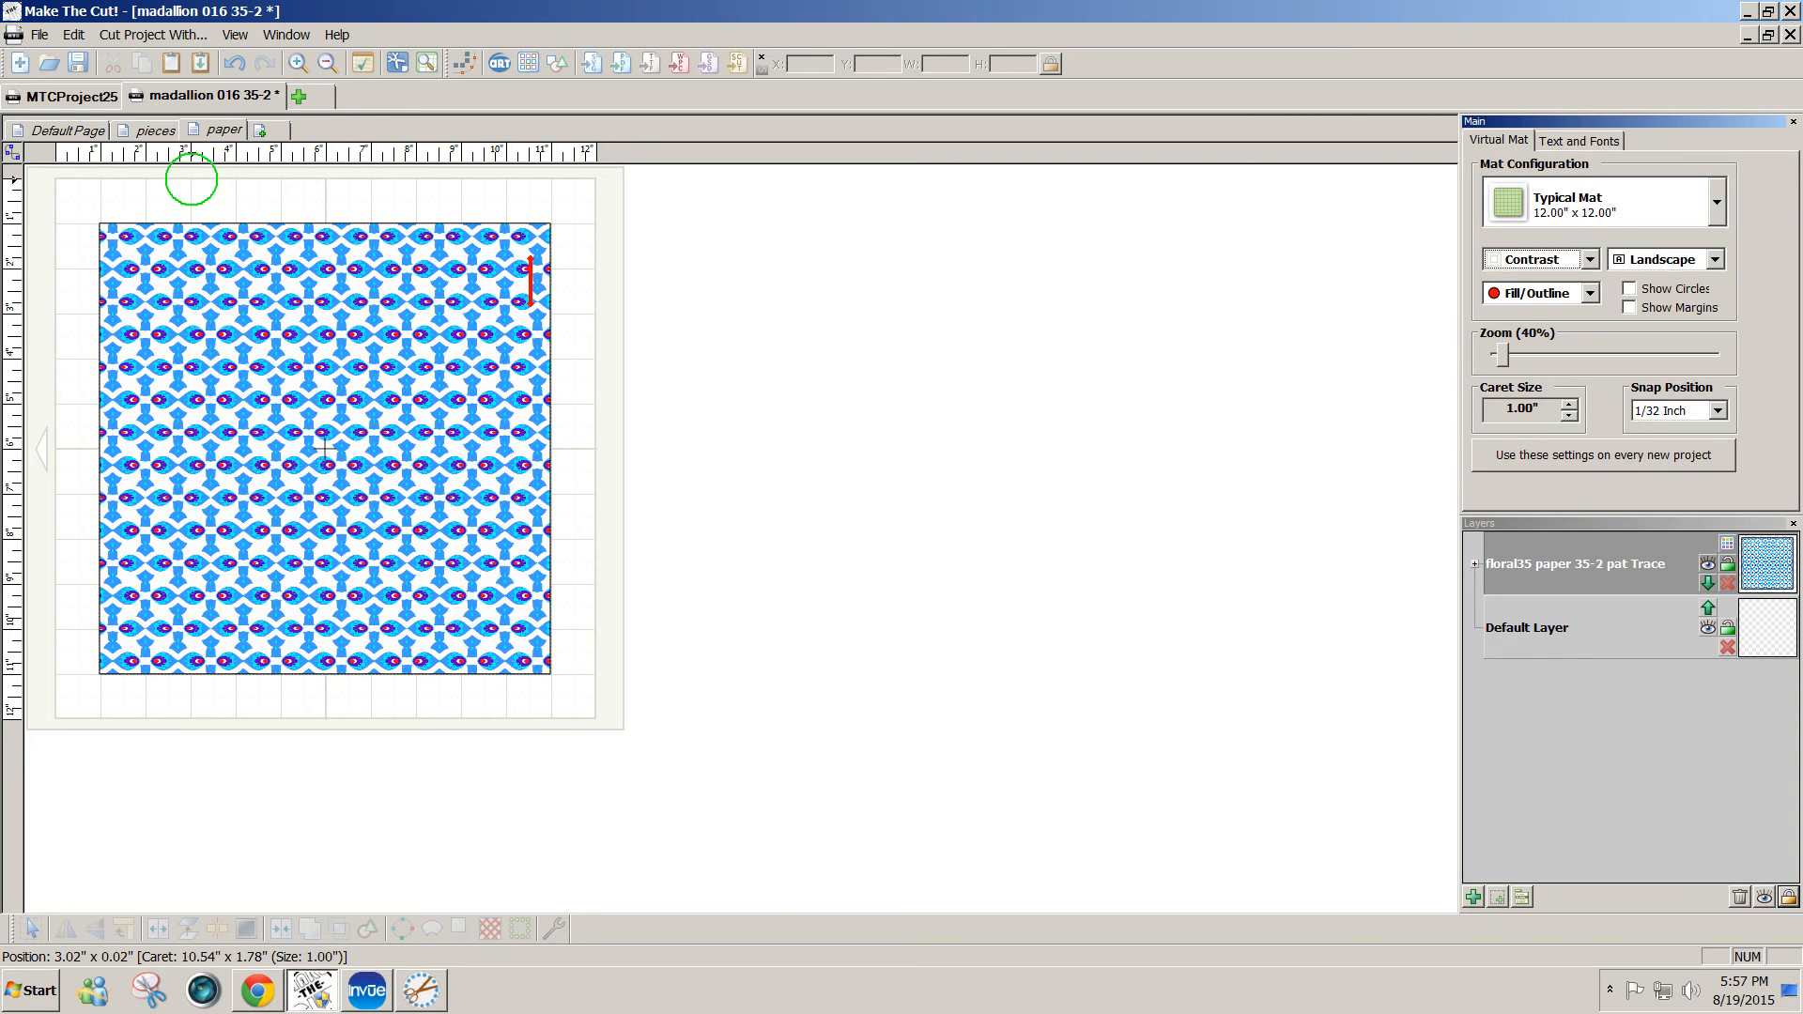
pyautogui.click(82, 129)
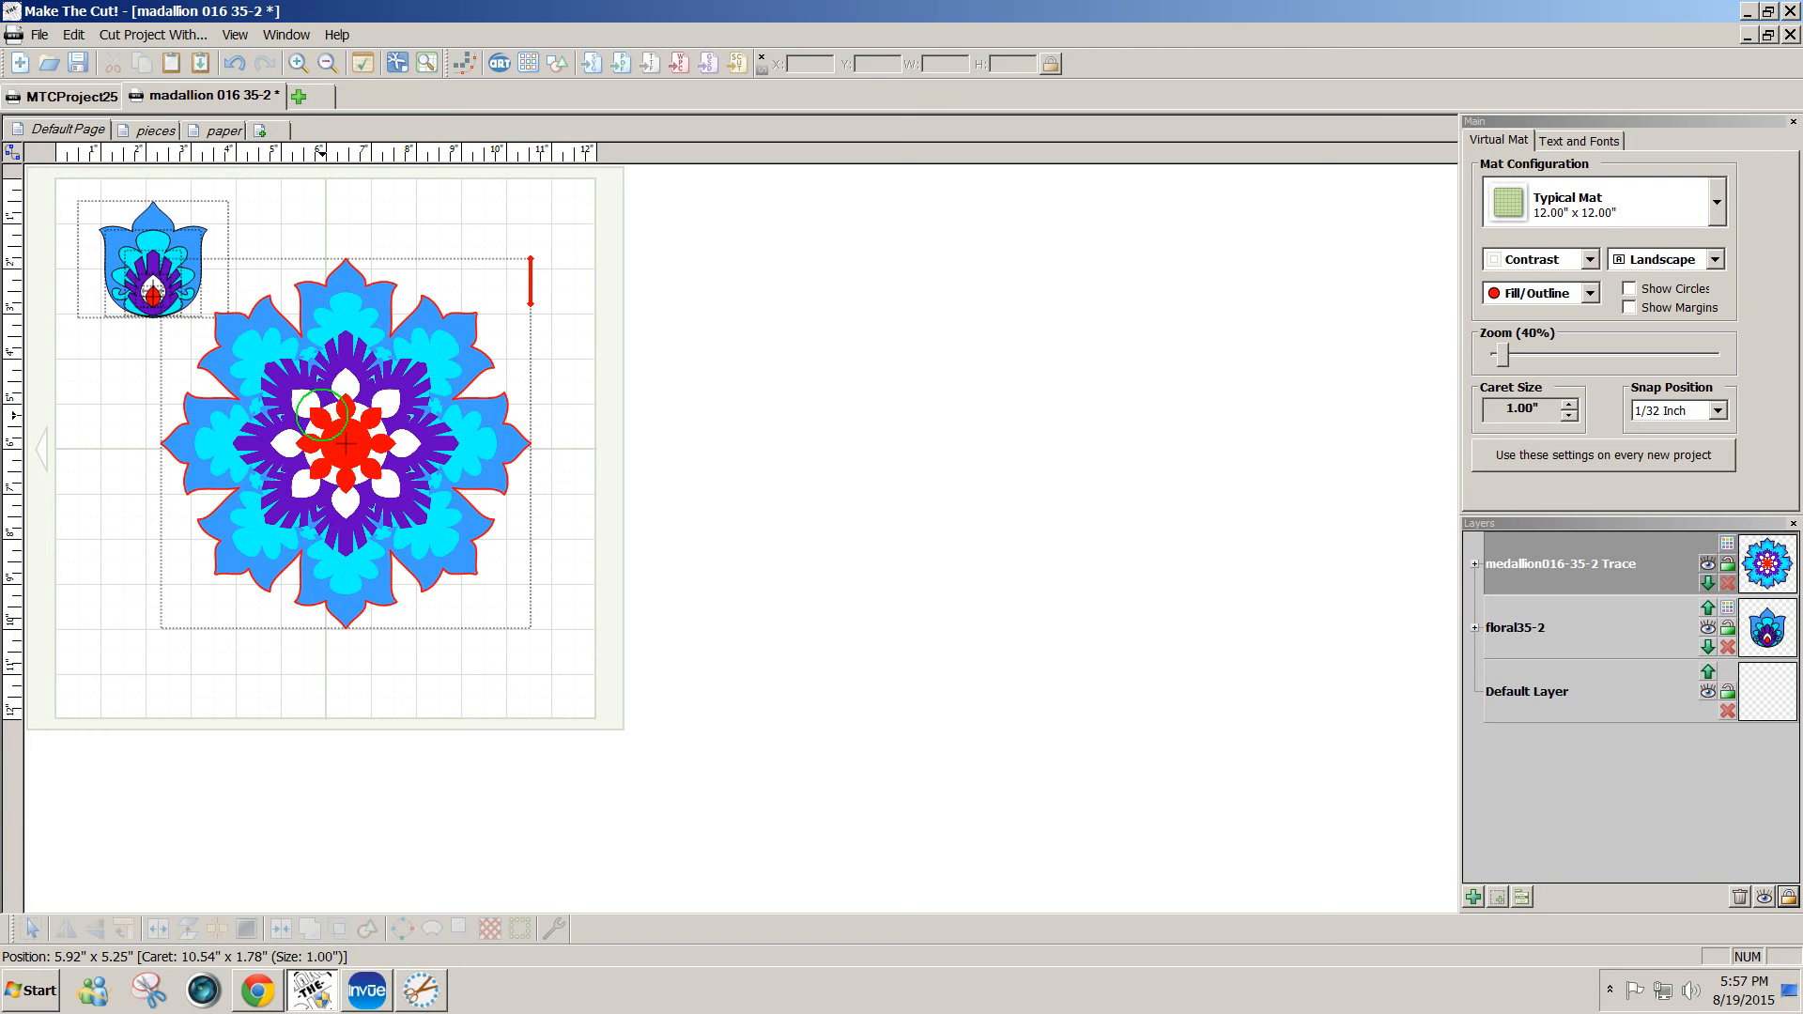
# - View the pieces page and look through its layers from medallion016-35-2E Trace to the Default Layer
pyautogui.click(149, 130)
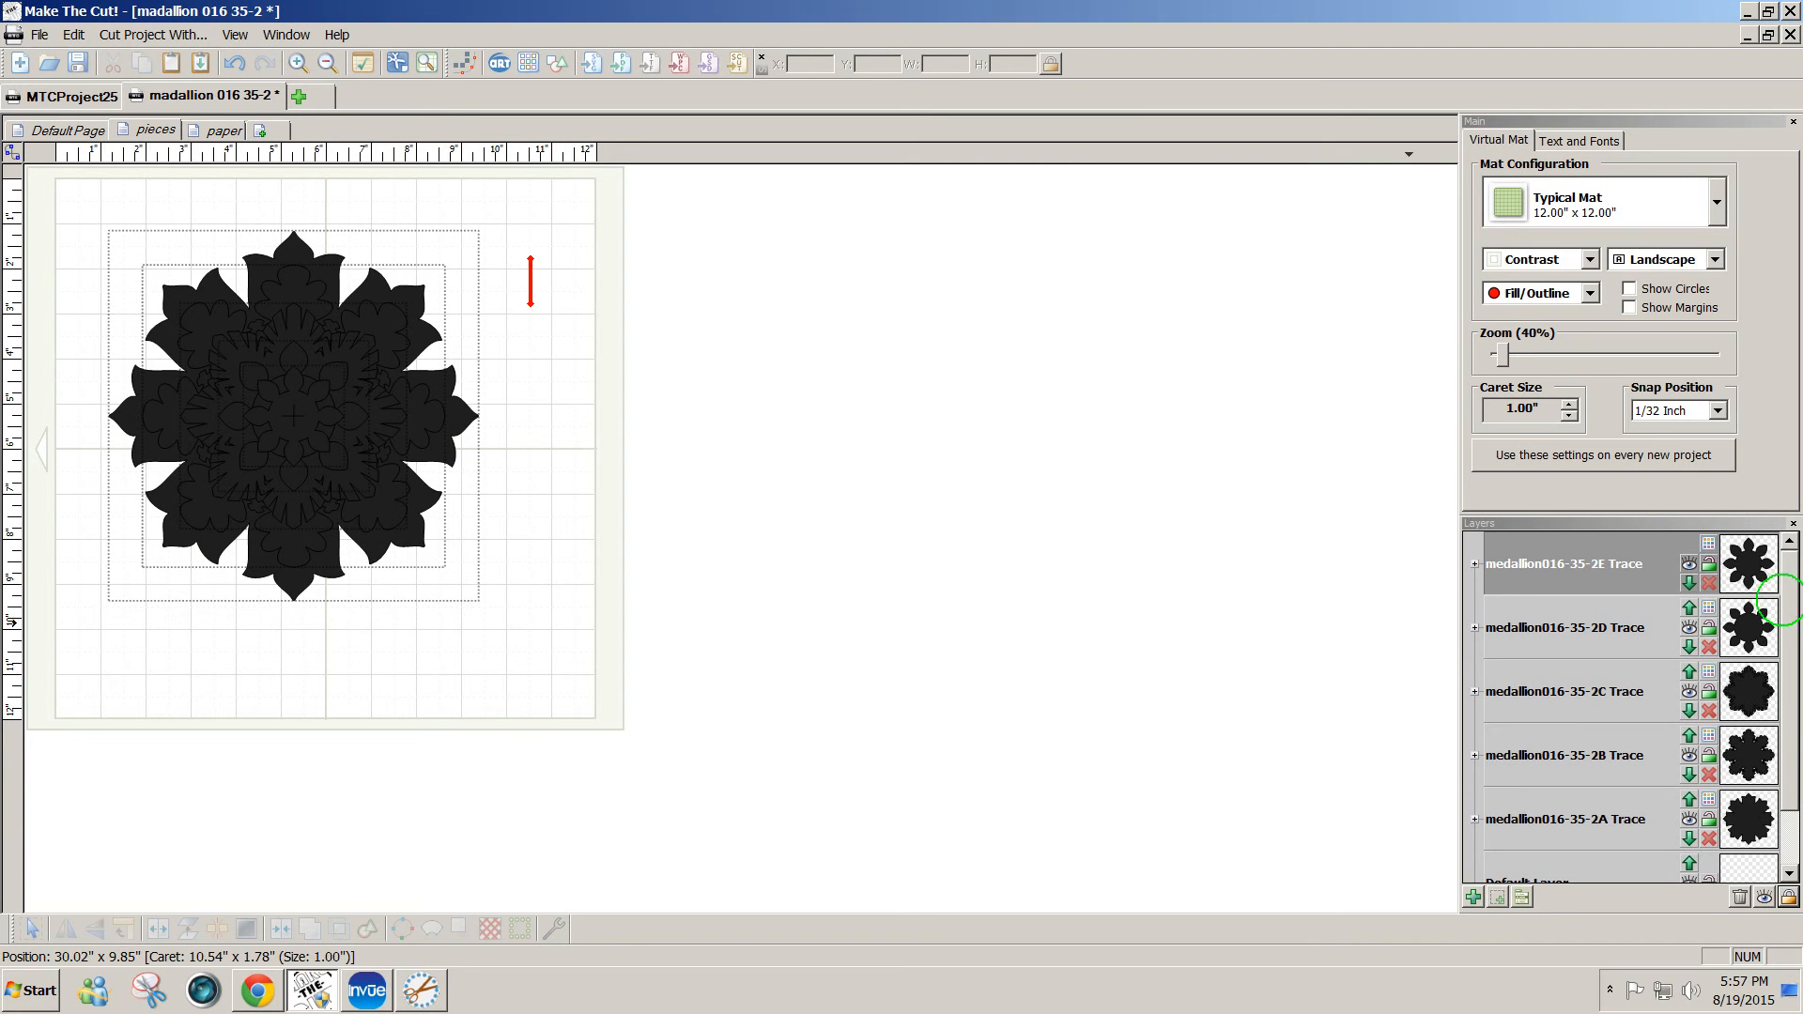
pyautogui.scroll(-2, 1789, 609)
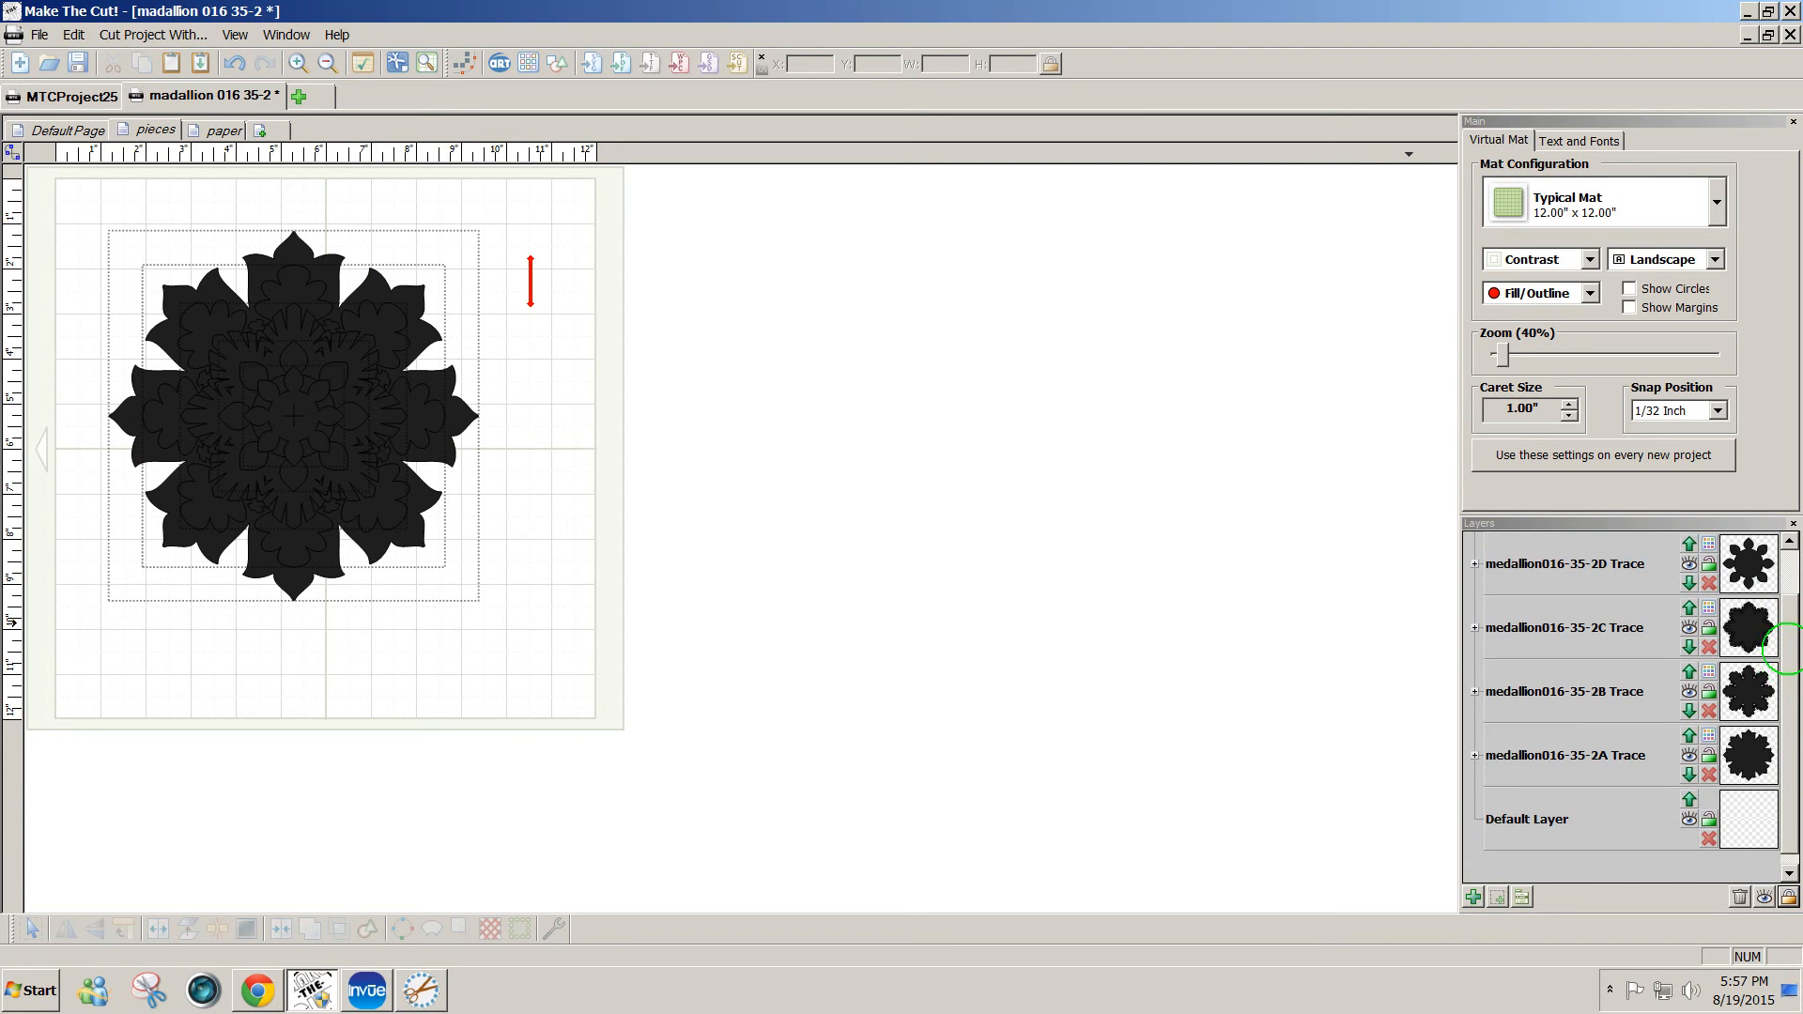
pyautogui.scroll(2, 1789, 591)
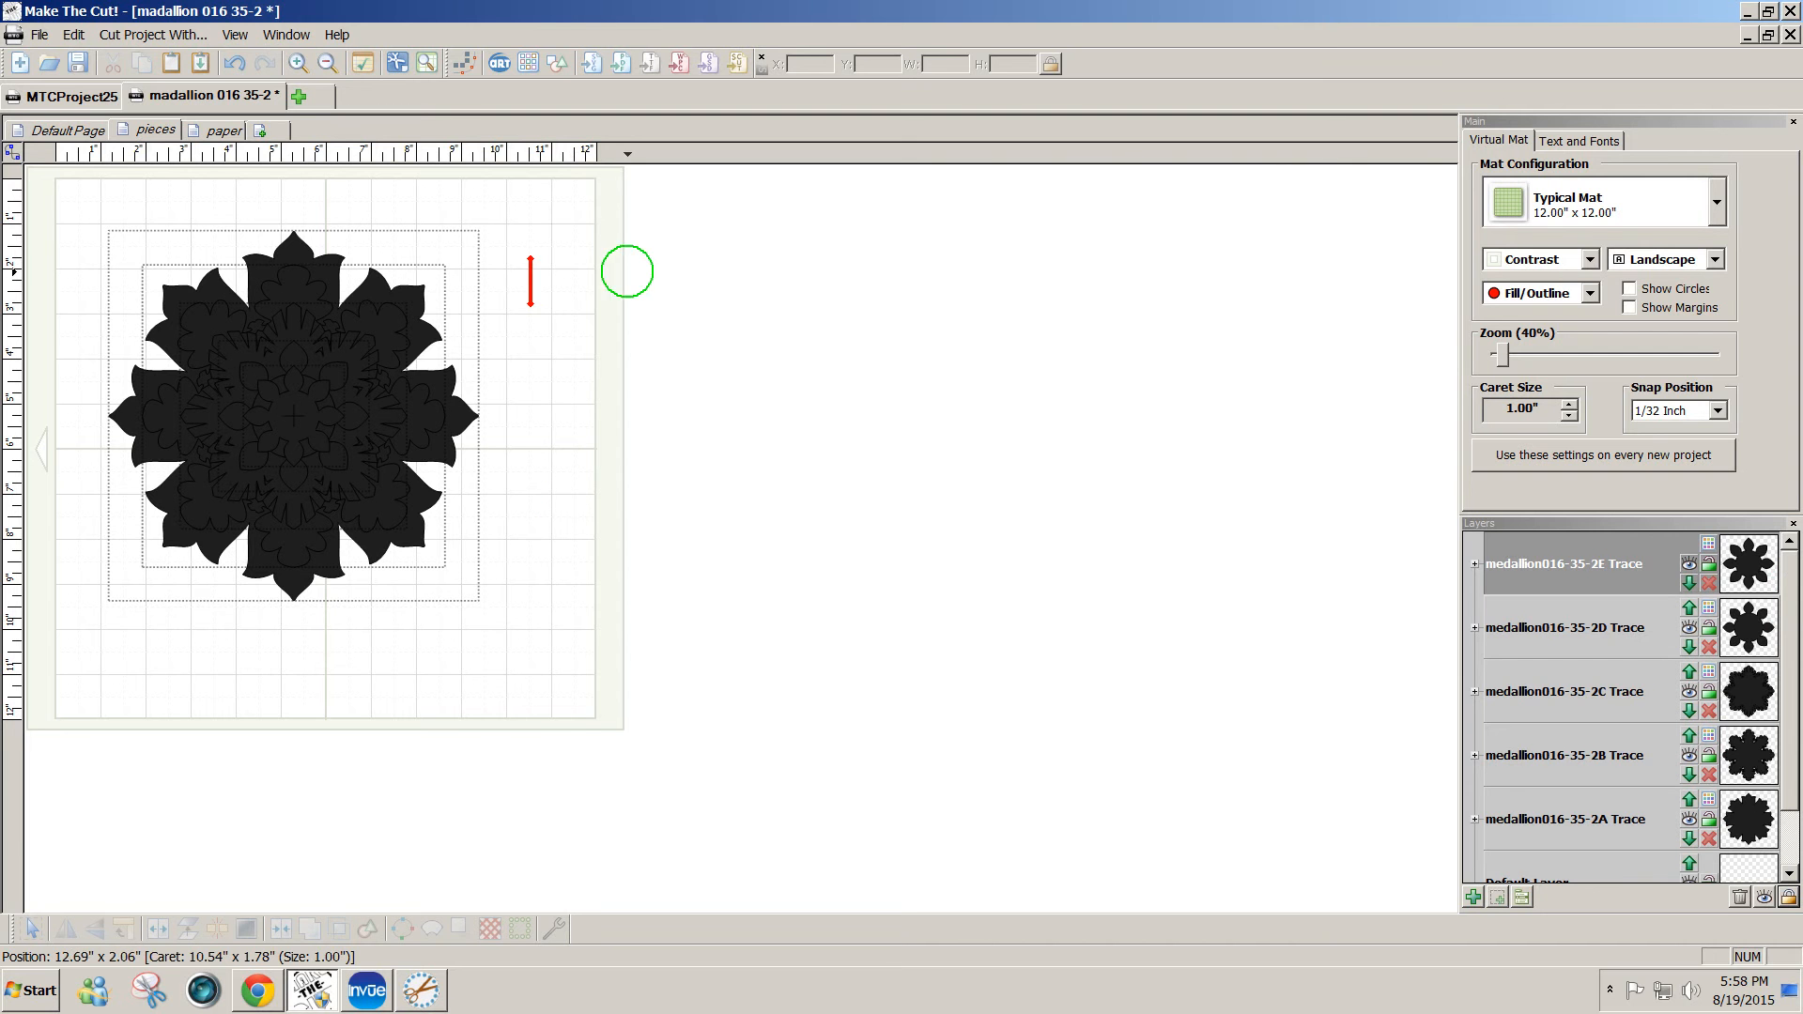
# - Copy the large multicolored medallion from the project's default page
pyautogui.click(65, 130)
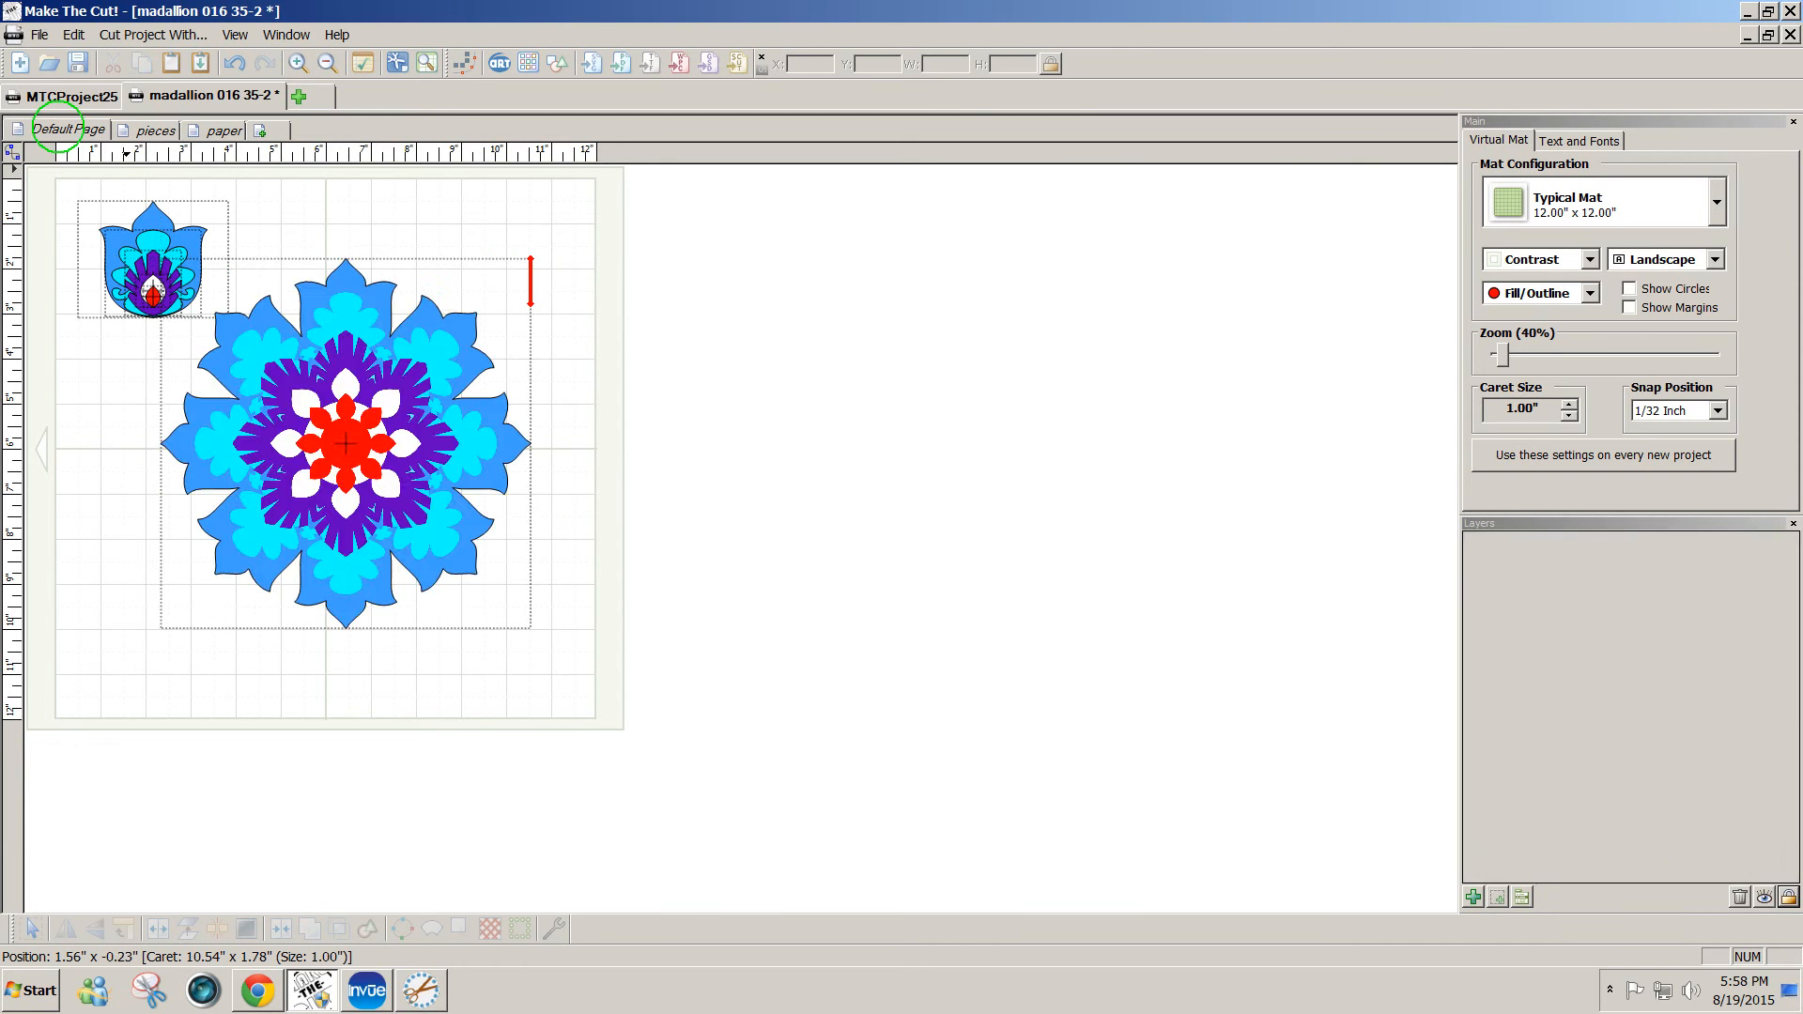
pyautogui.click(355, 398)
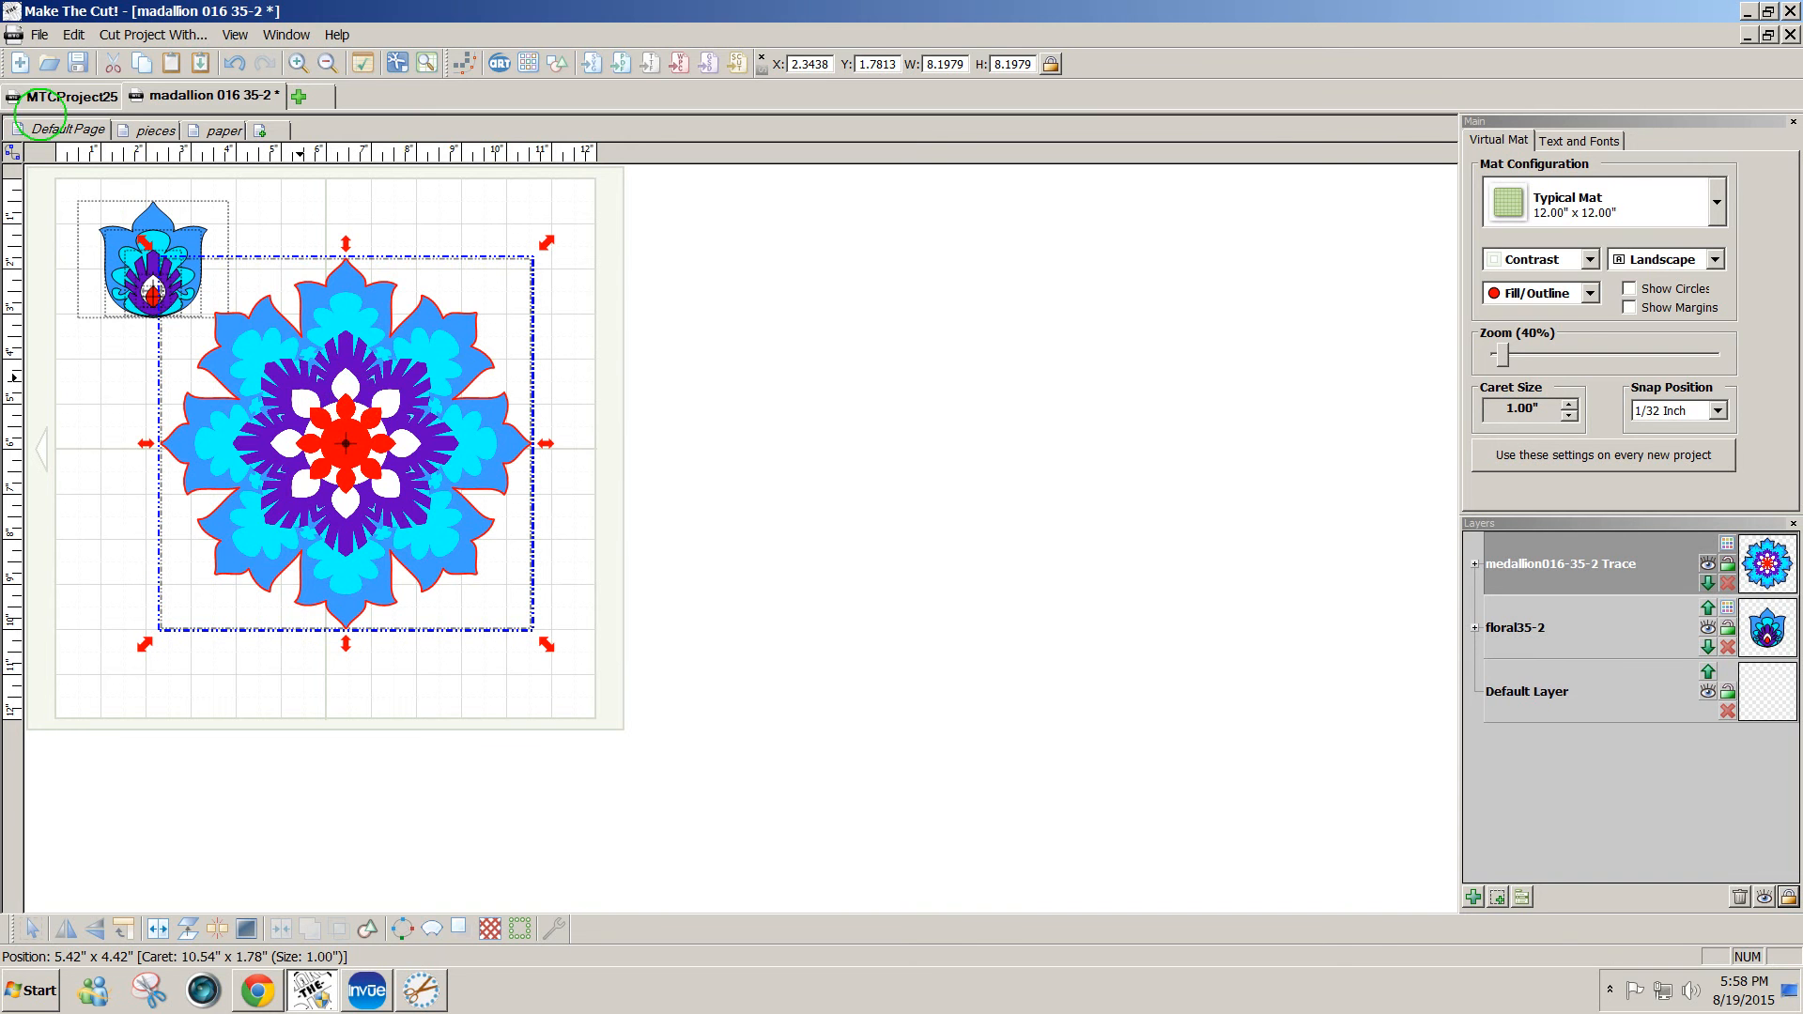
pyautogui.click(75, 35)
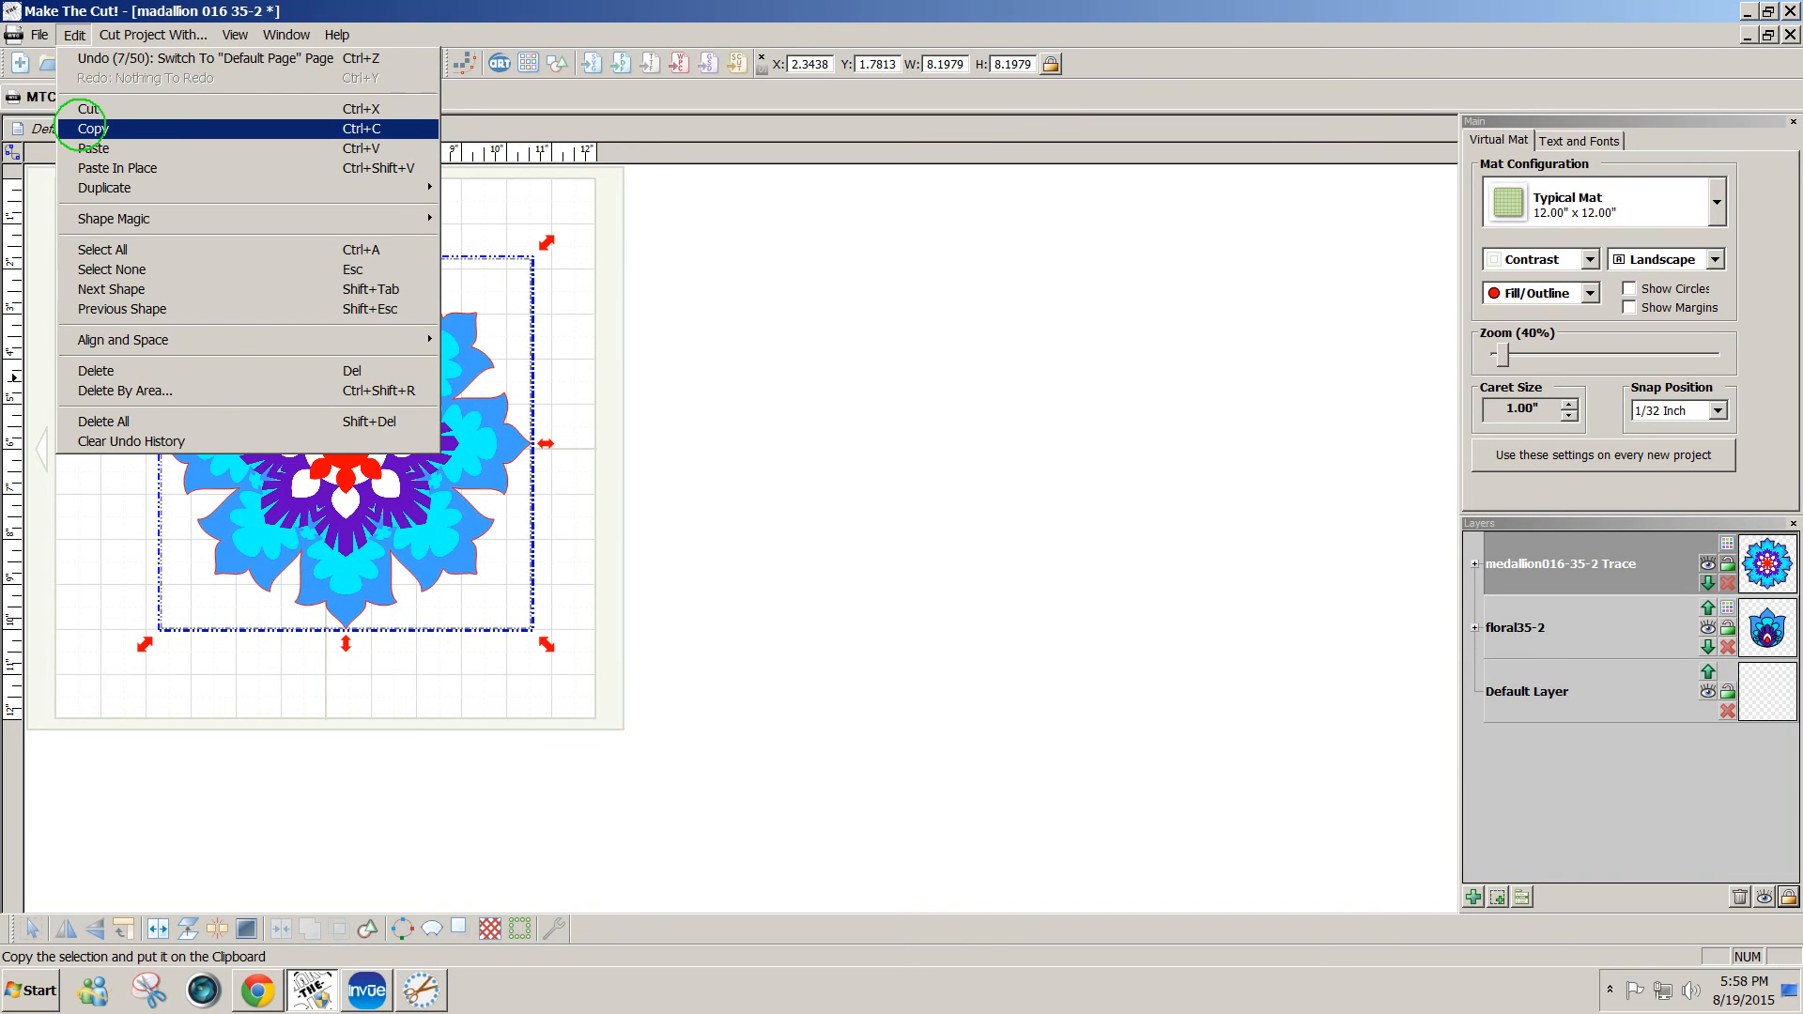
pyautogui.click(93, 129)
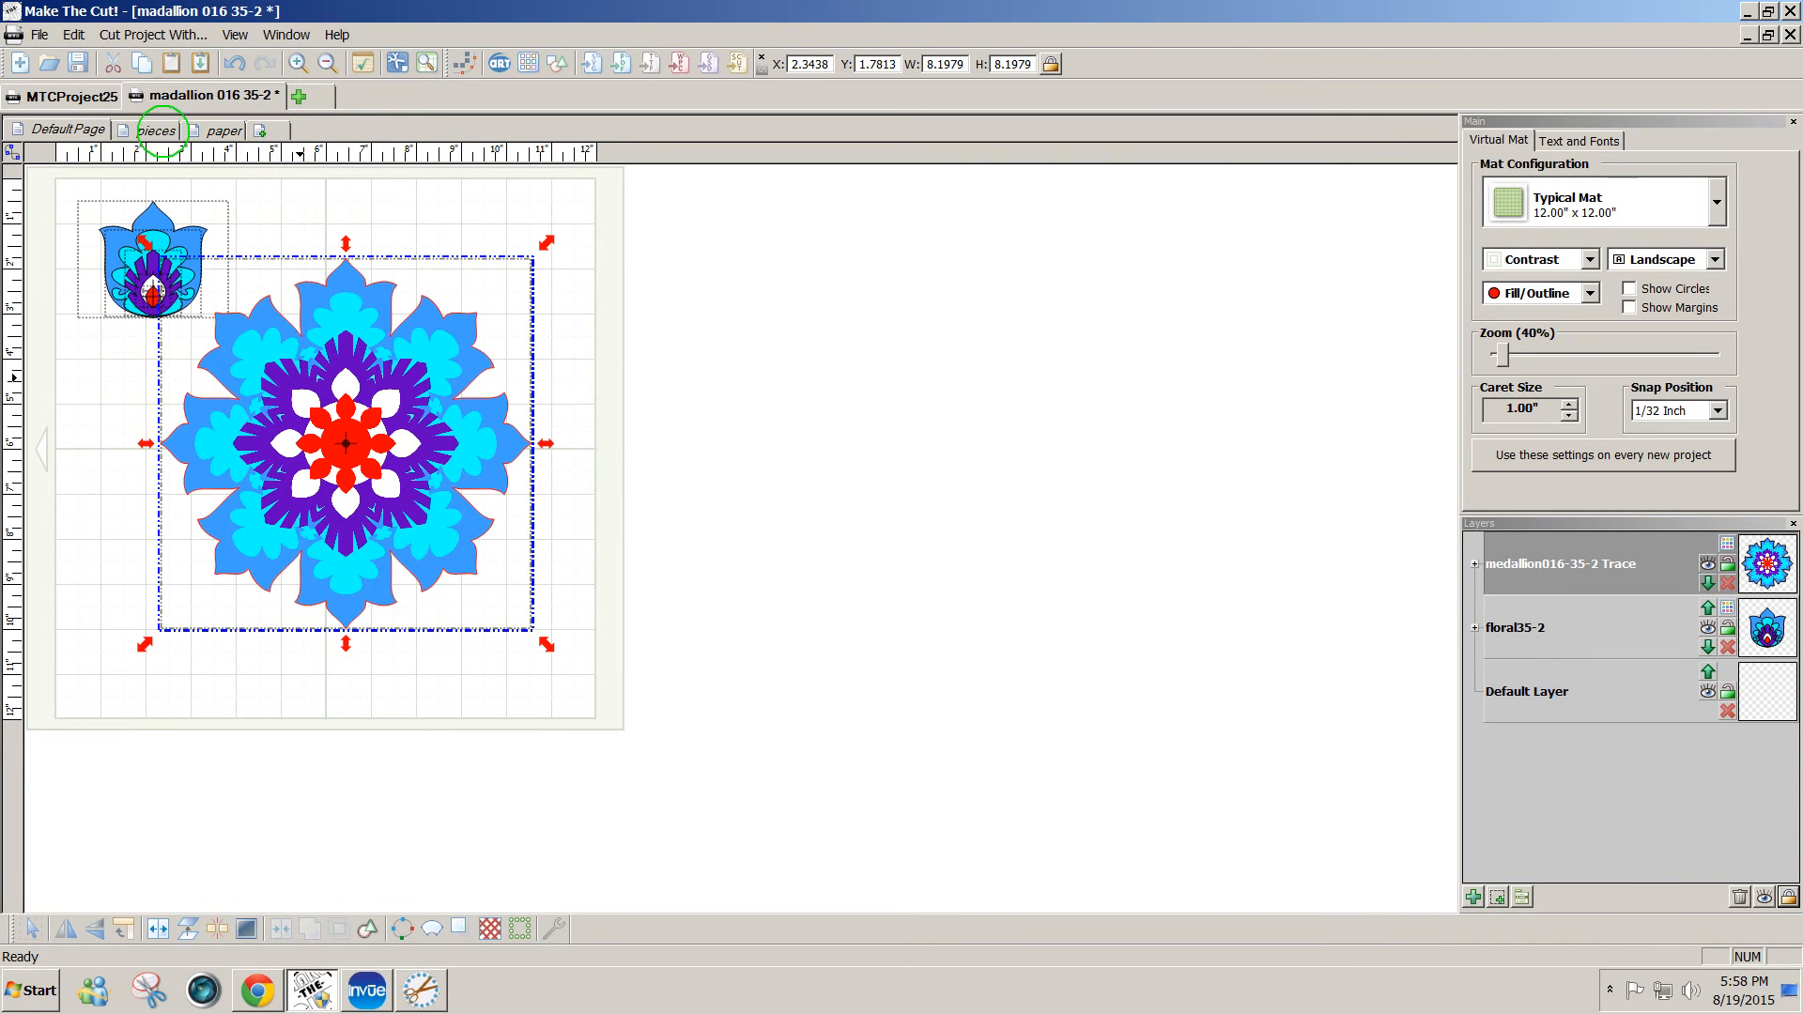
# - Paste the copied medallion in place on the pieces page and position it to the right of the black stacked pieces
pyautogui.click(153, 130)
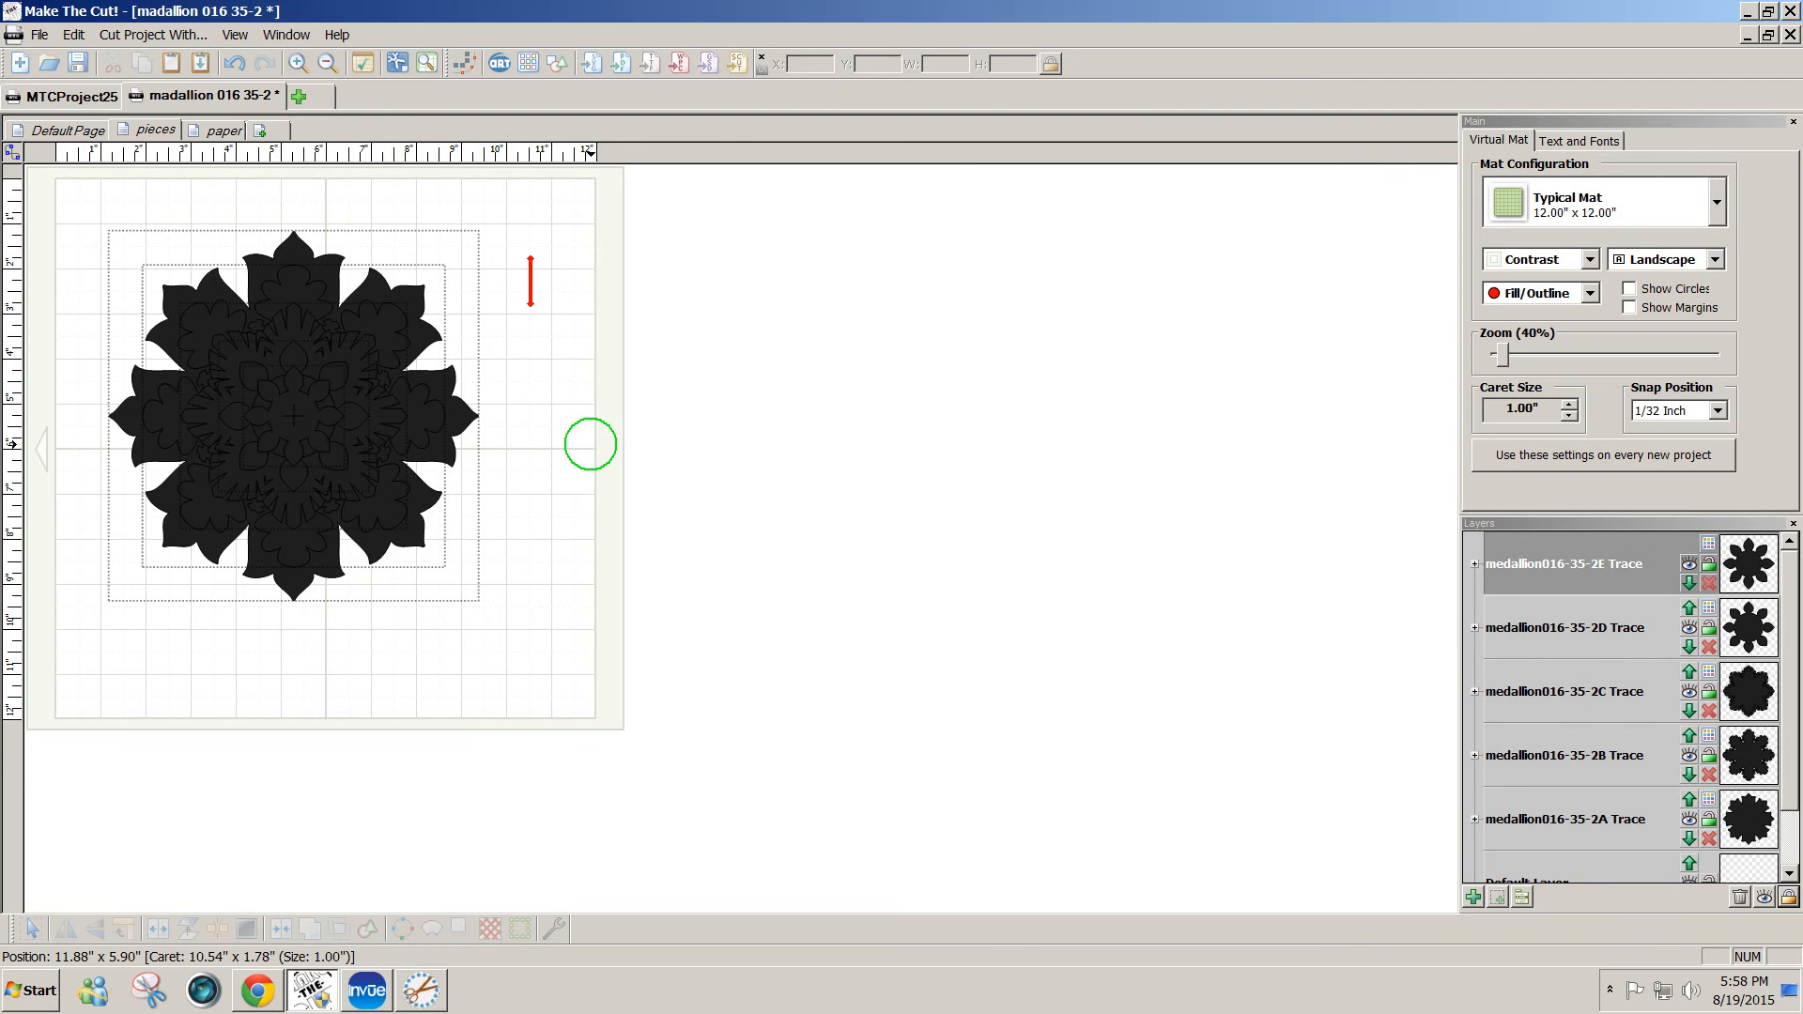
pyautogui.click(74, 35)
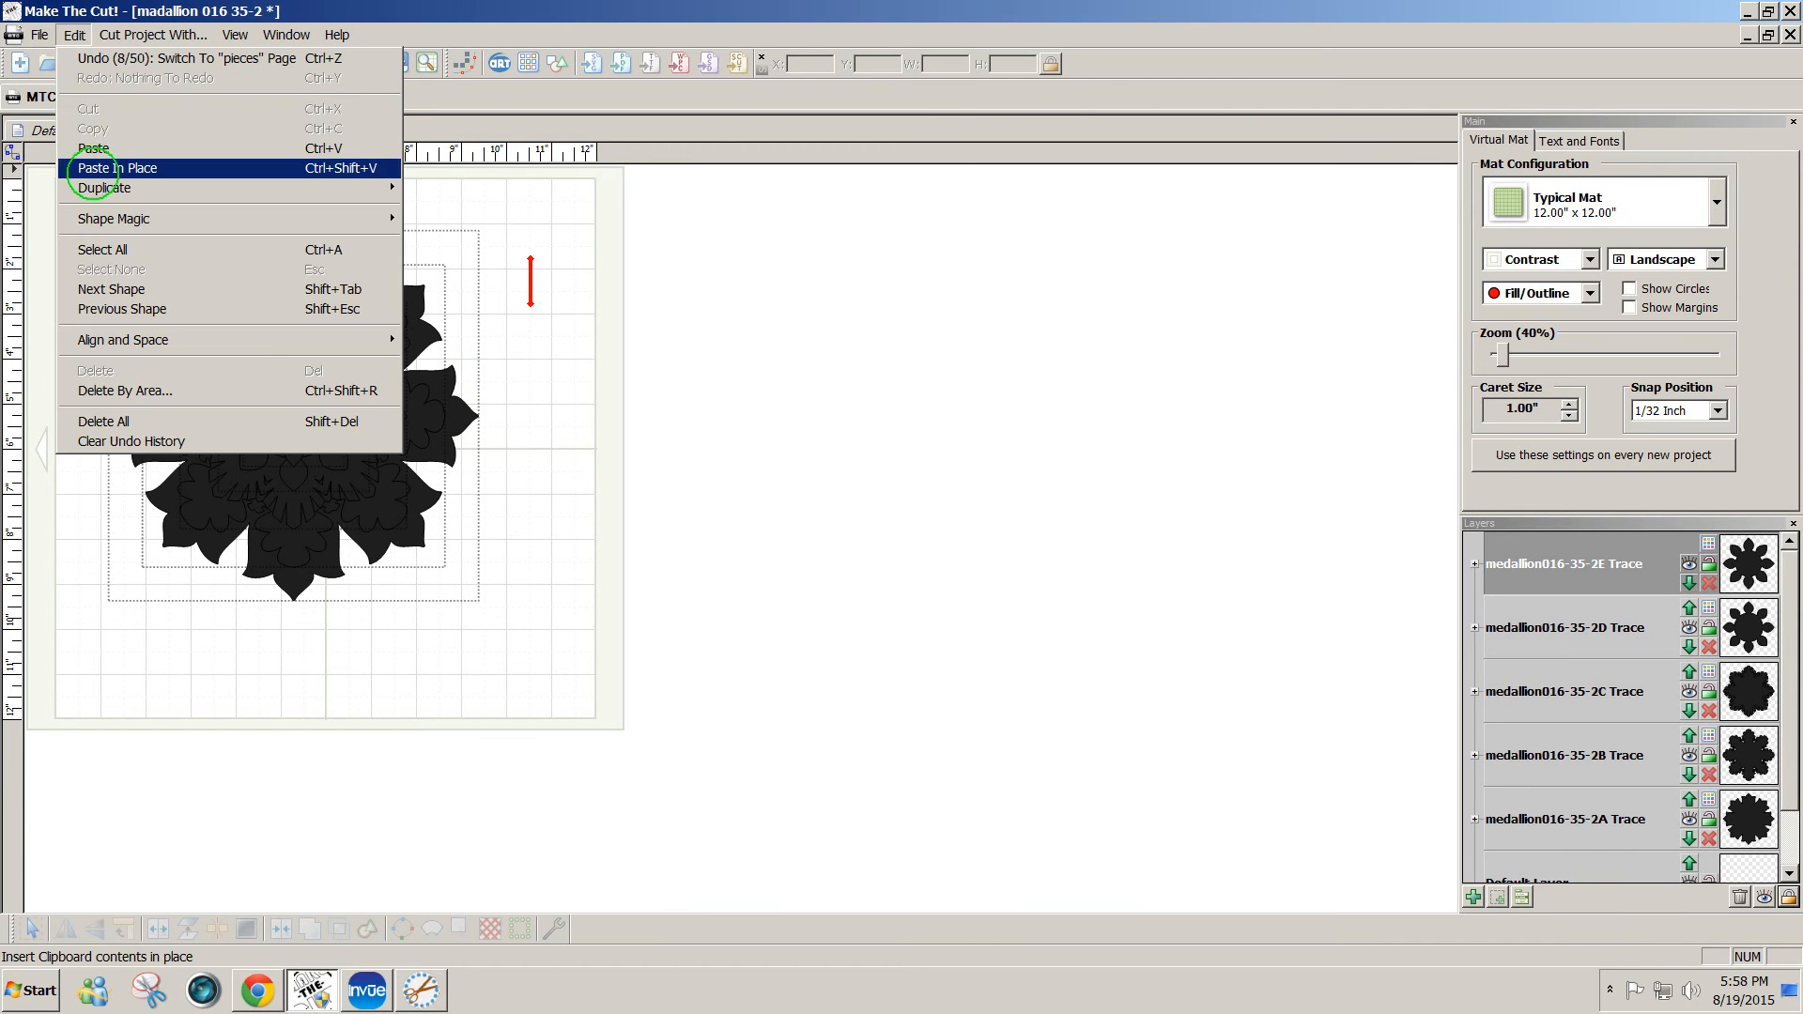
pyautogui.click(93, 168)
pyautogui.moveTo(390, 441); pyautogui.dragTo(770, 439)
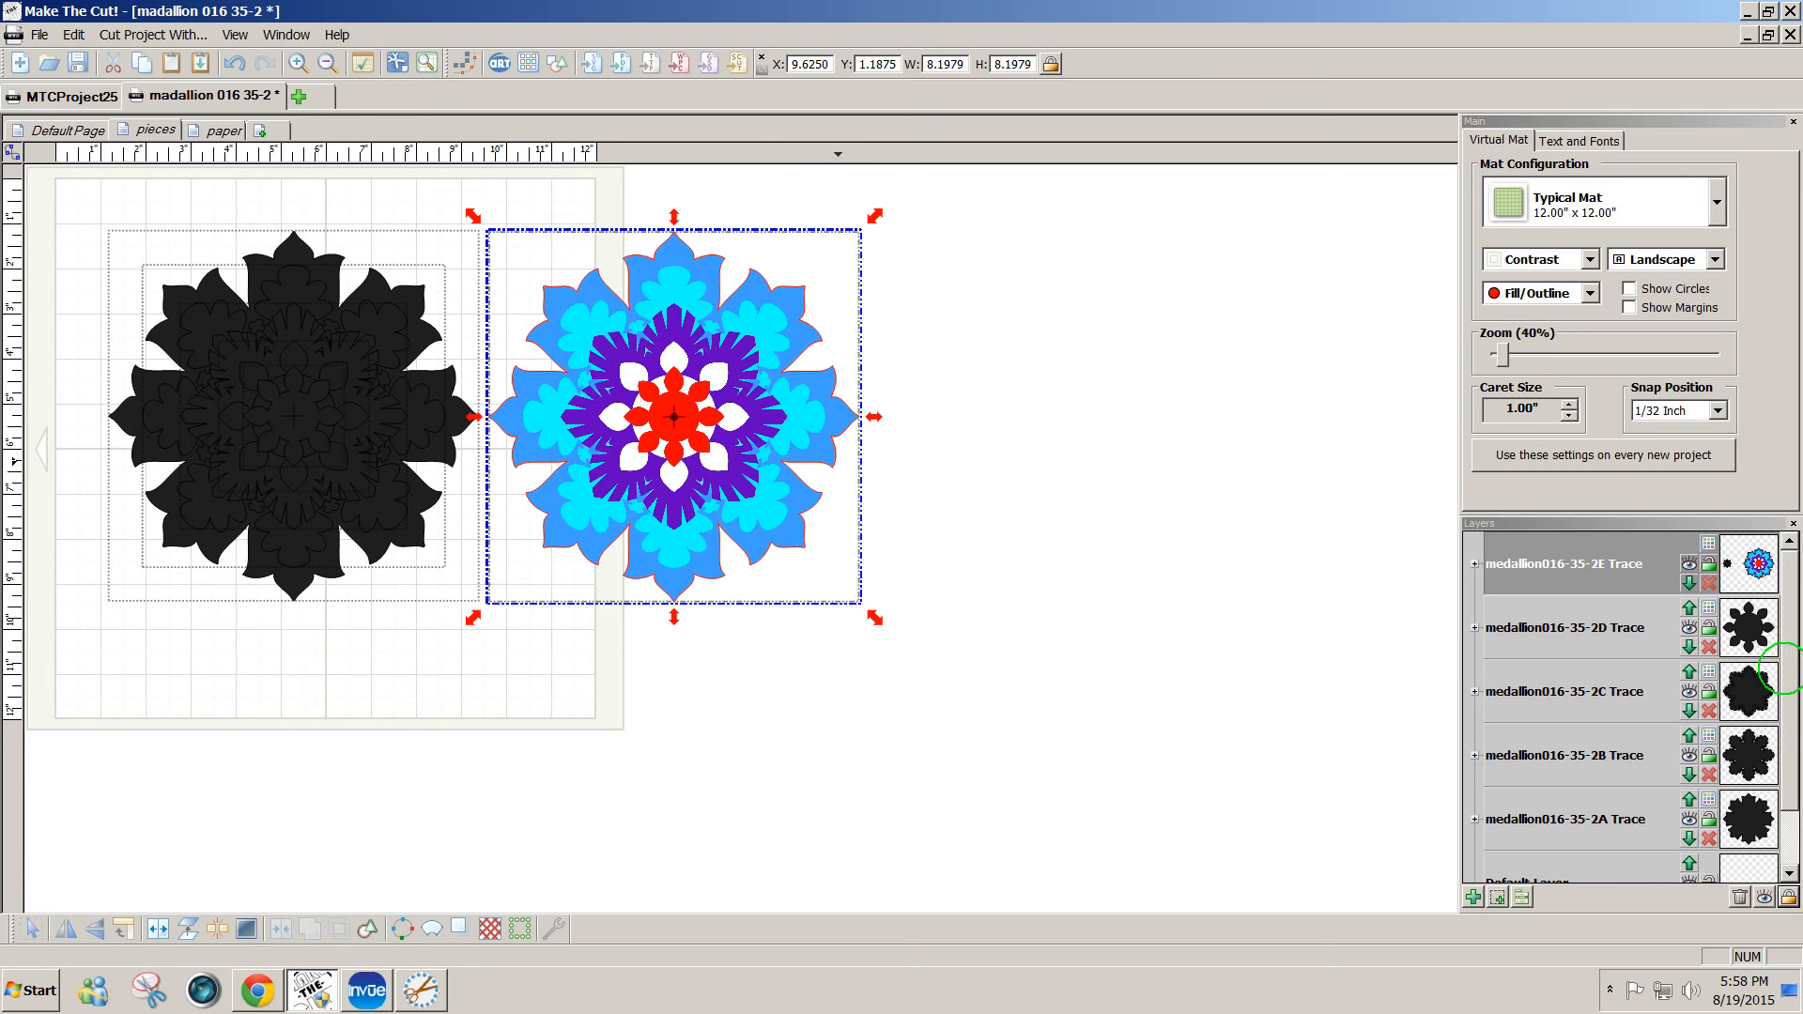
# - Color the medallion016-35-2D Trace layer red
pyautogui.moveTo(1784, 667)
pyautogui.mouseDown()
pyautogui.moveTo(1784, 717)
pyautogui.moveTo(1792, 646)
pyautogui.mouseUp()
pyautogui.click(1704, 609)
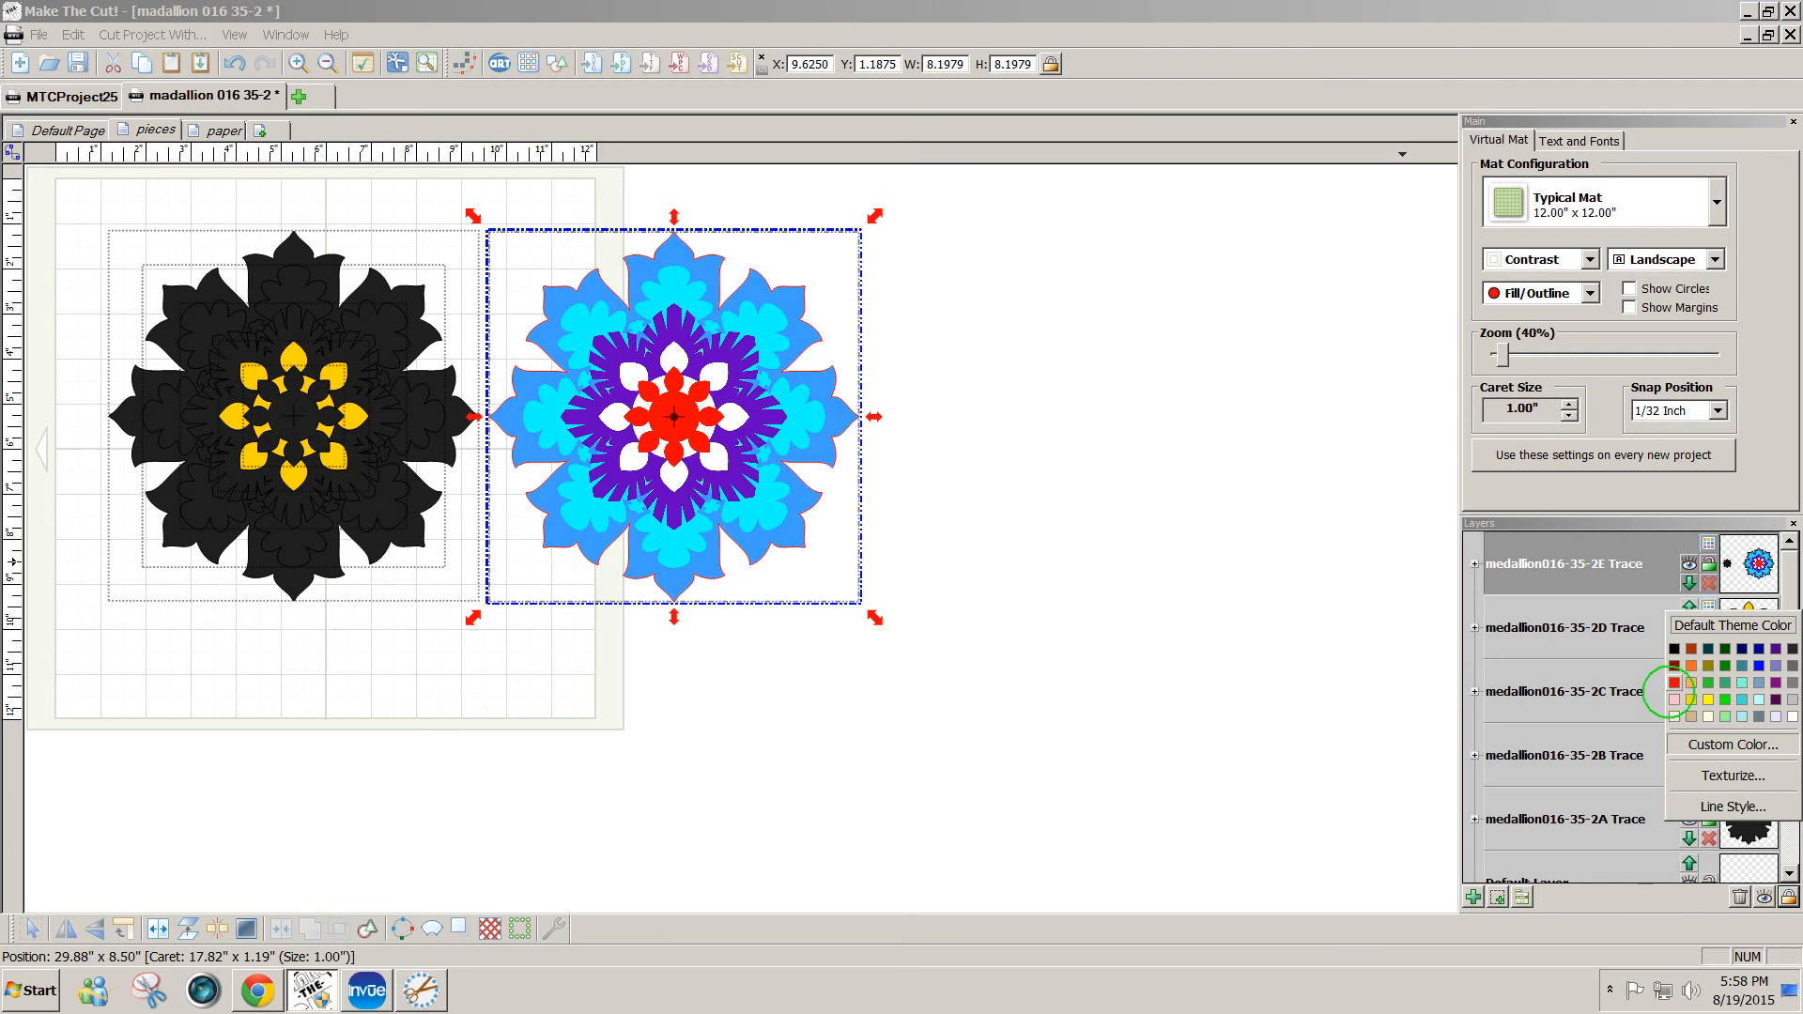
pyautogui.click(1674, 683)
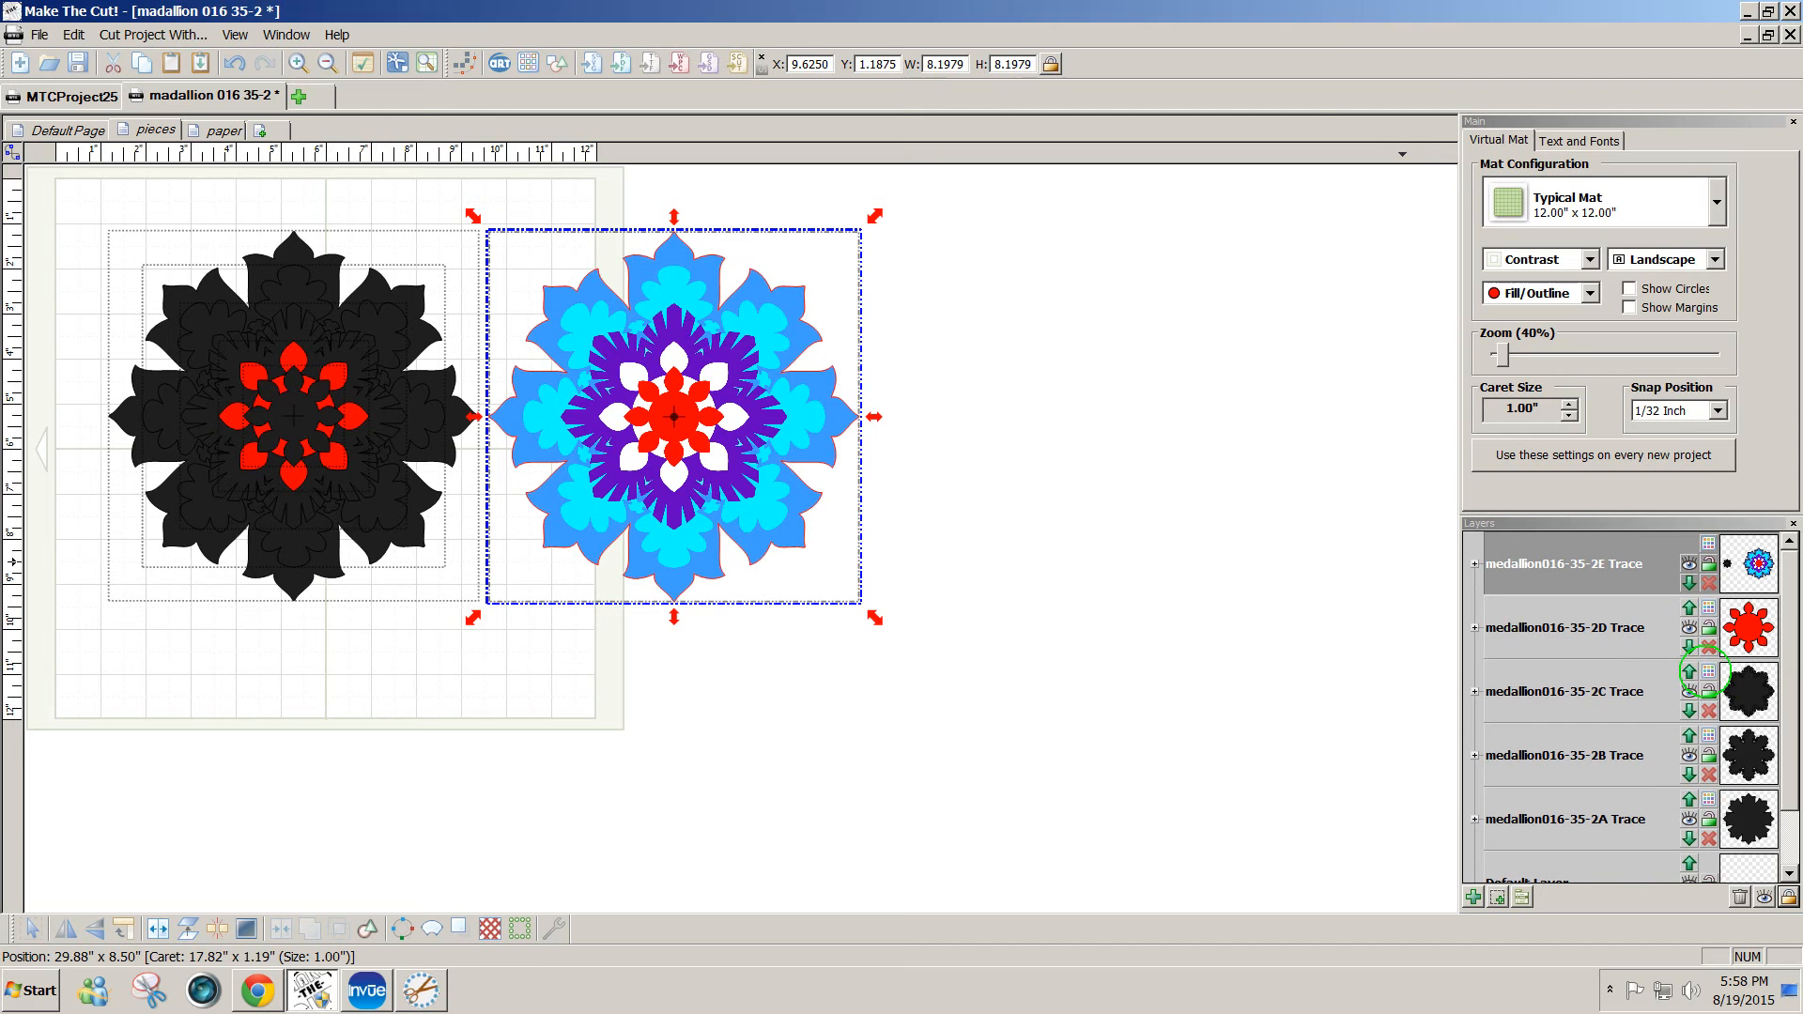
# - Color the medallion016-35-2C Trace layer white and the medallion016-35-2B Trace layer dark purple
pyautogui.click(1707, 670)
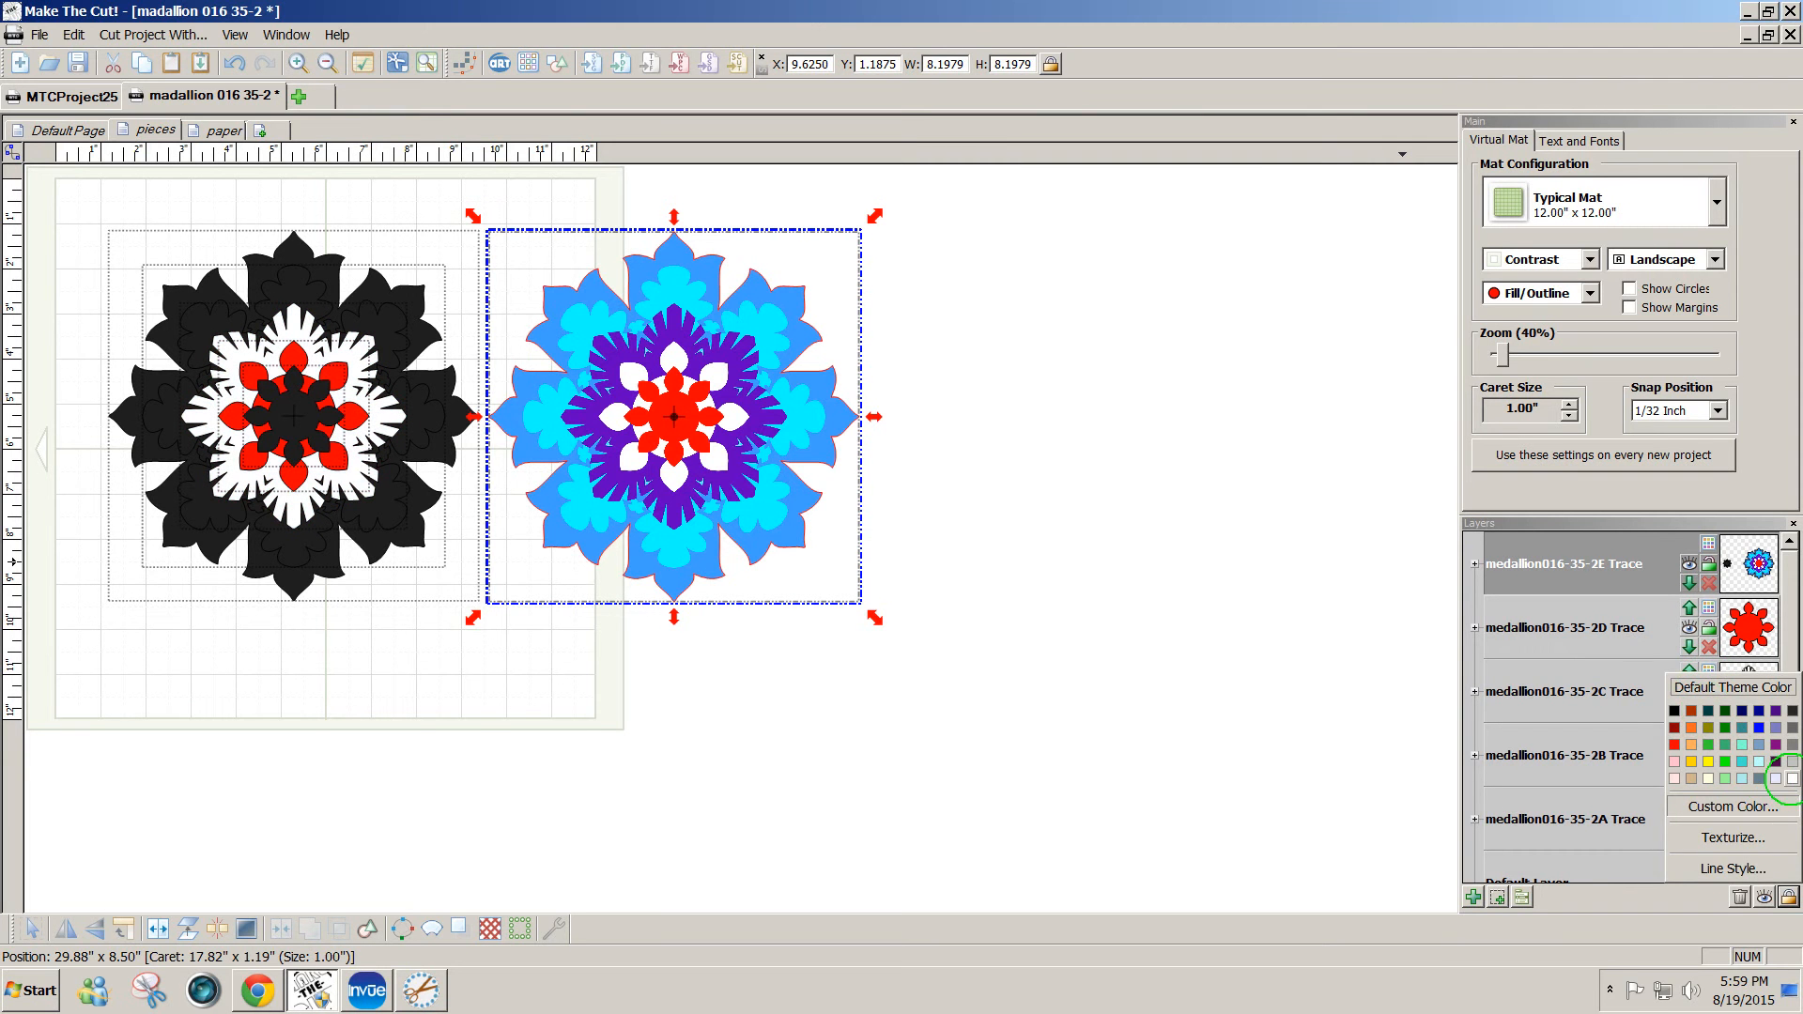
pyautogui.click(1791, 777)
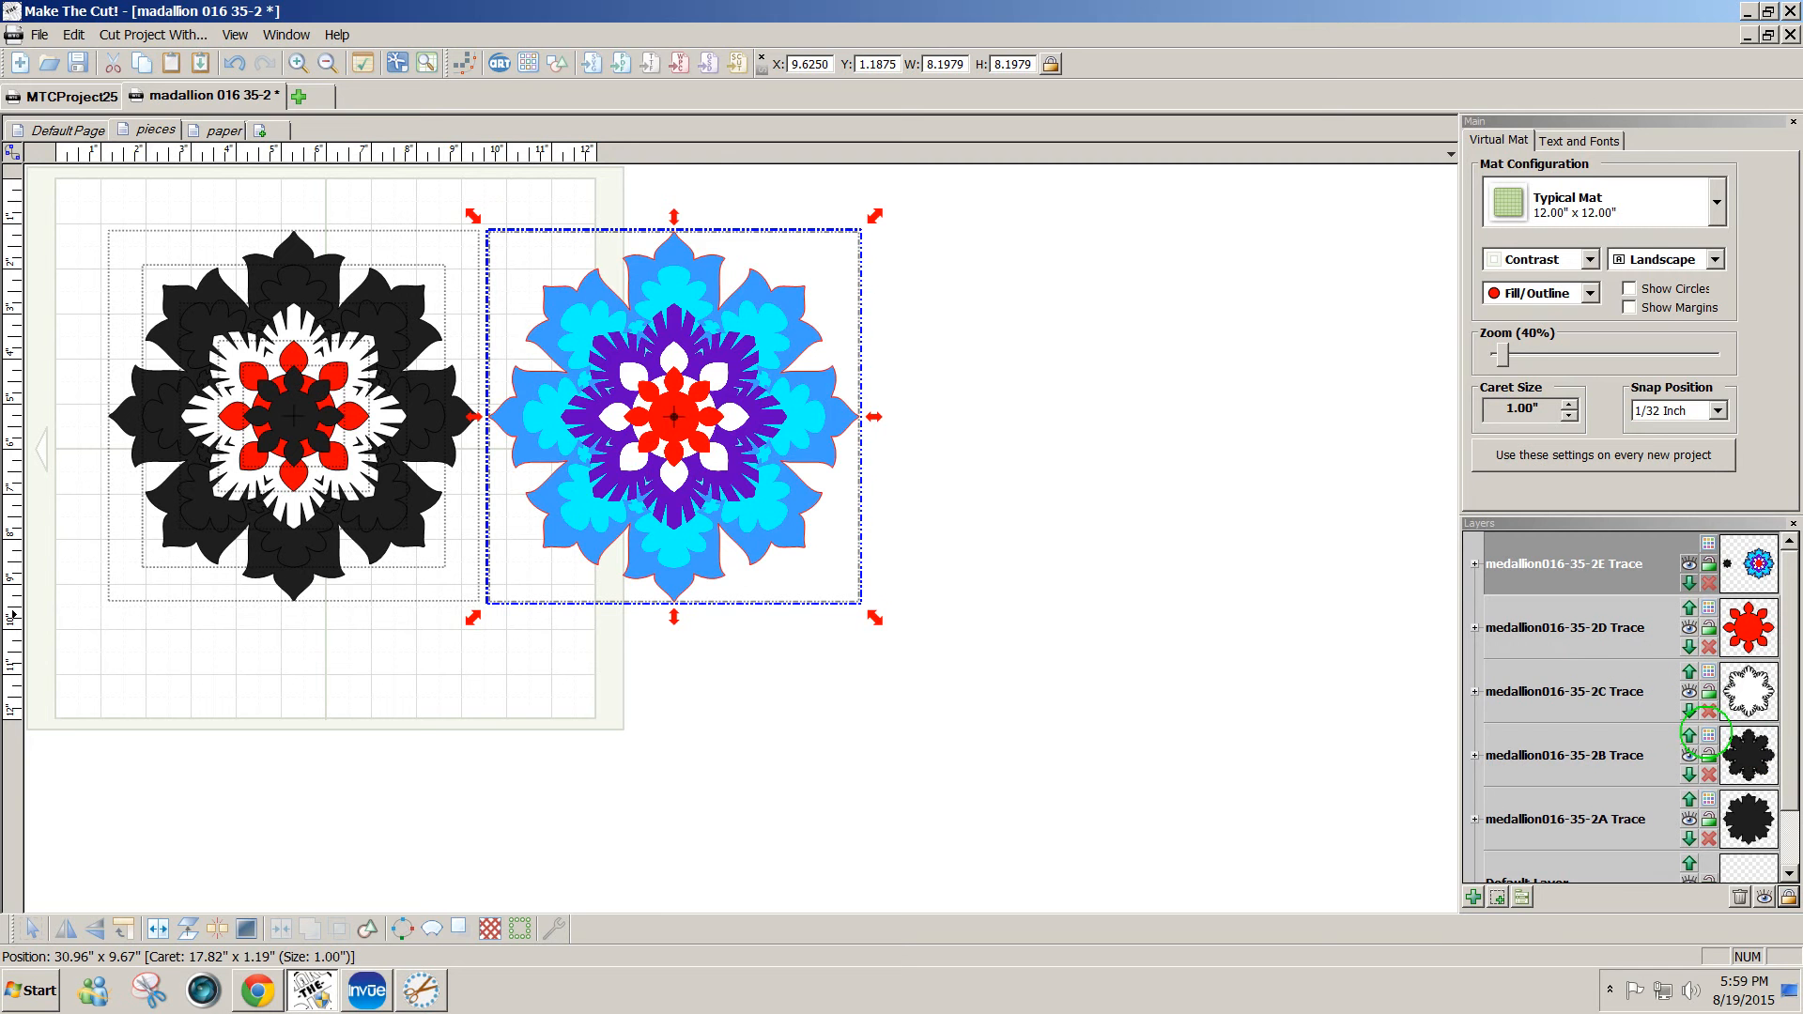
pyautogui.click(1707, 734)
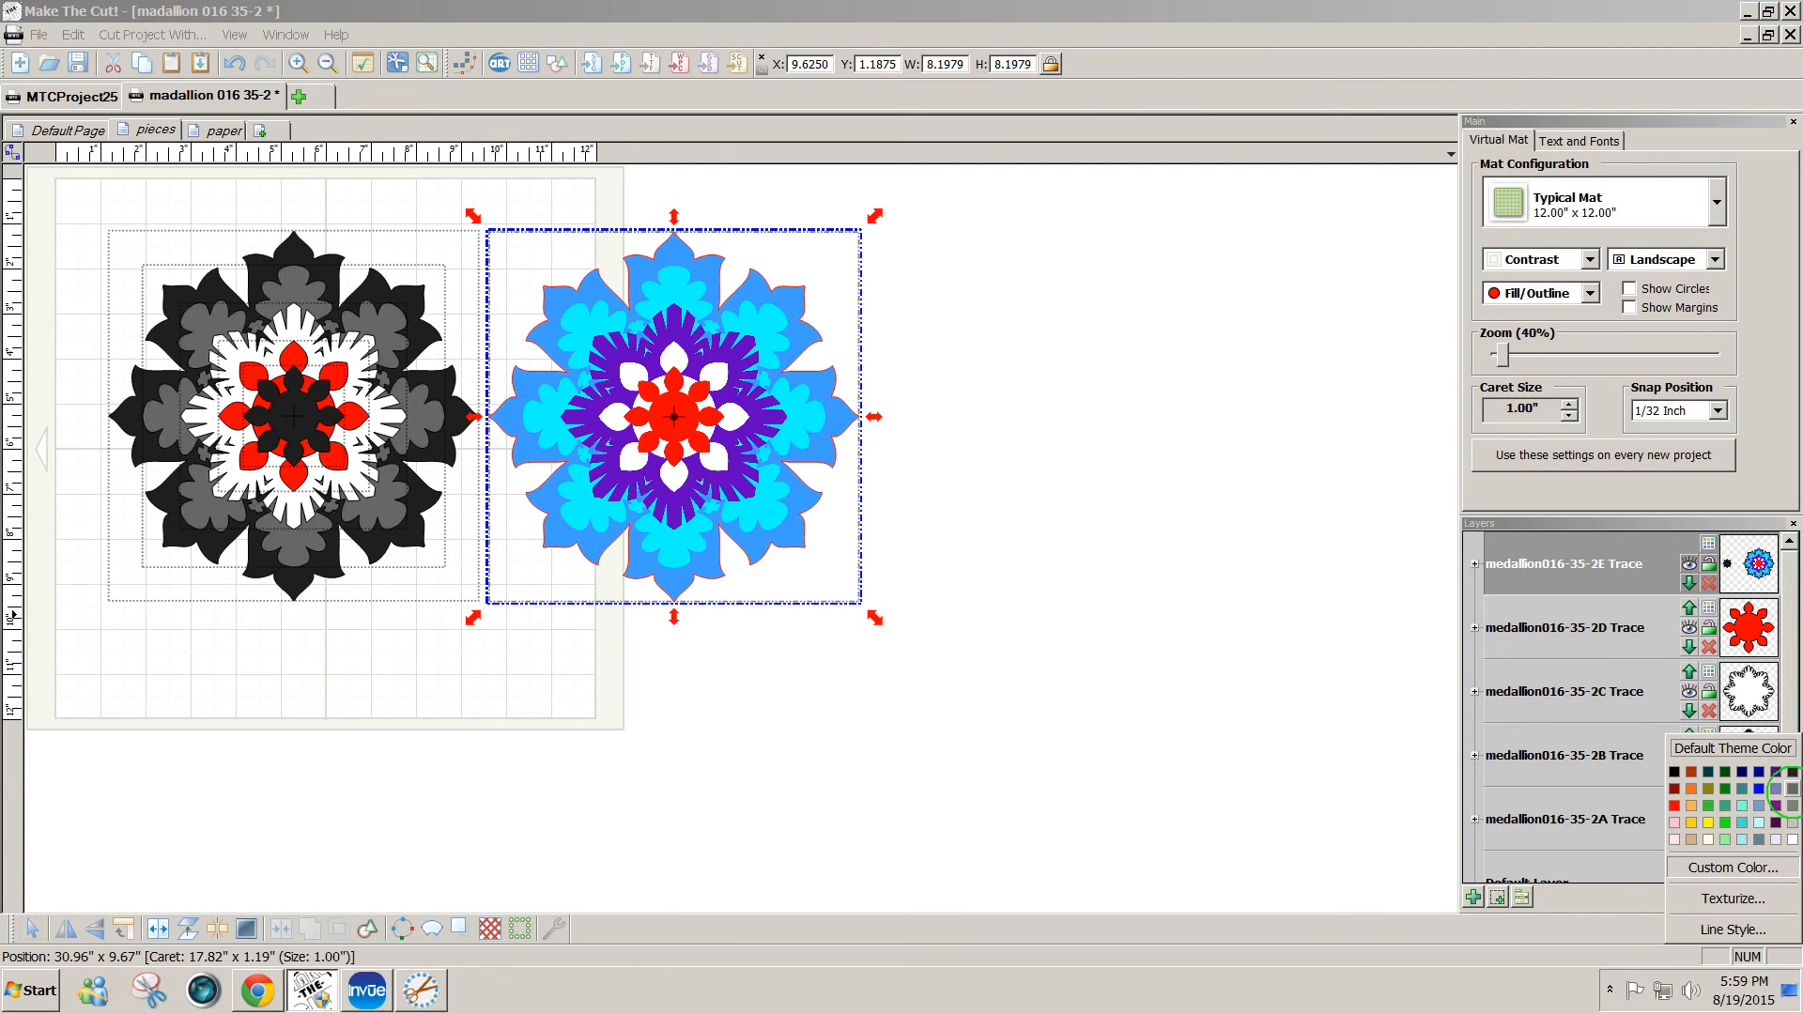
pyautogui.click(1776, 771)
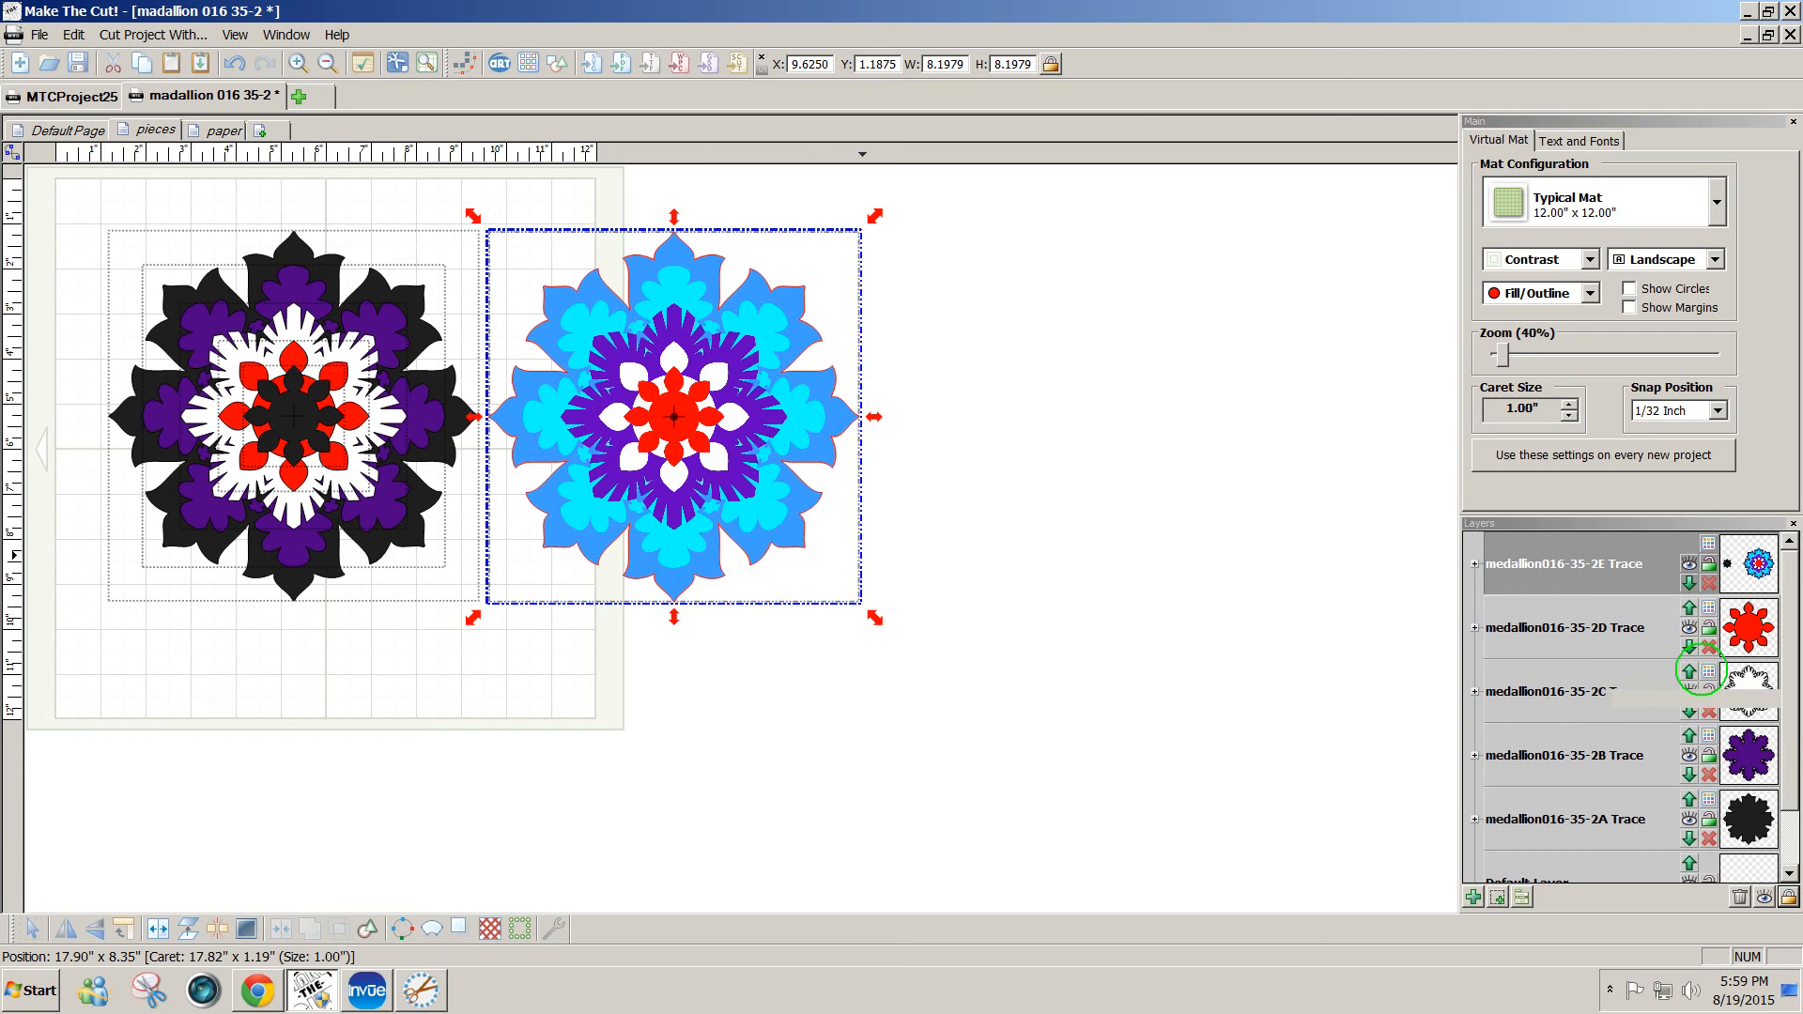
pyautogui.click(1711, 671)
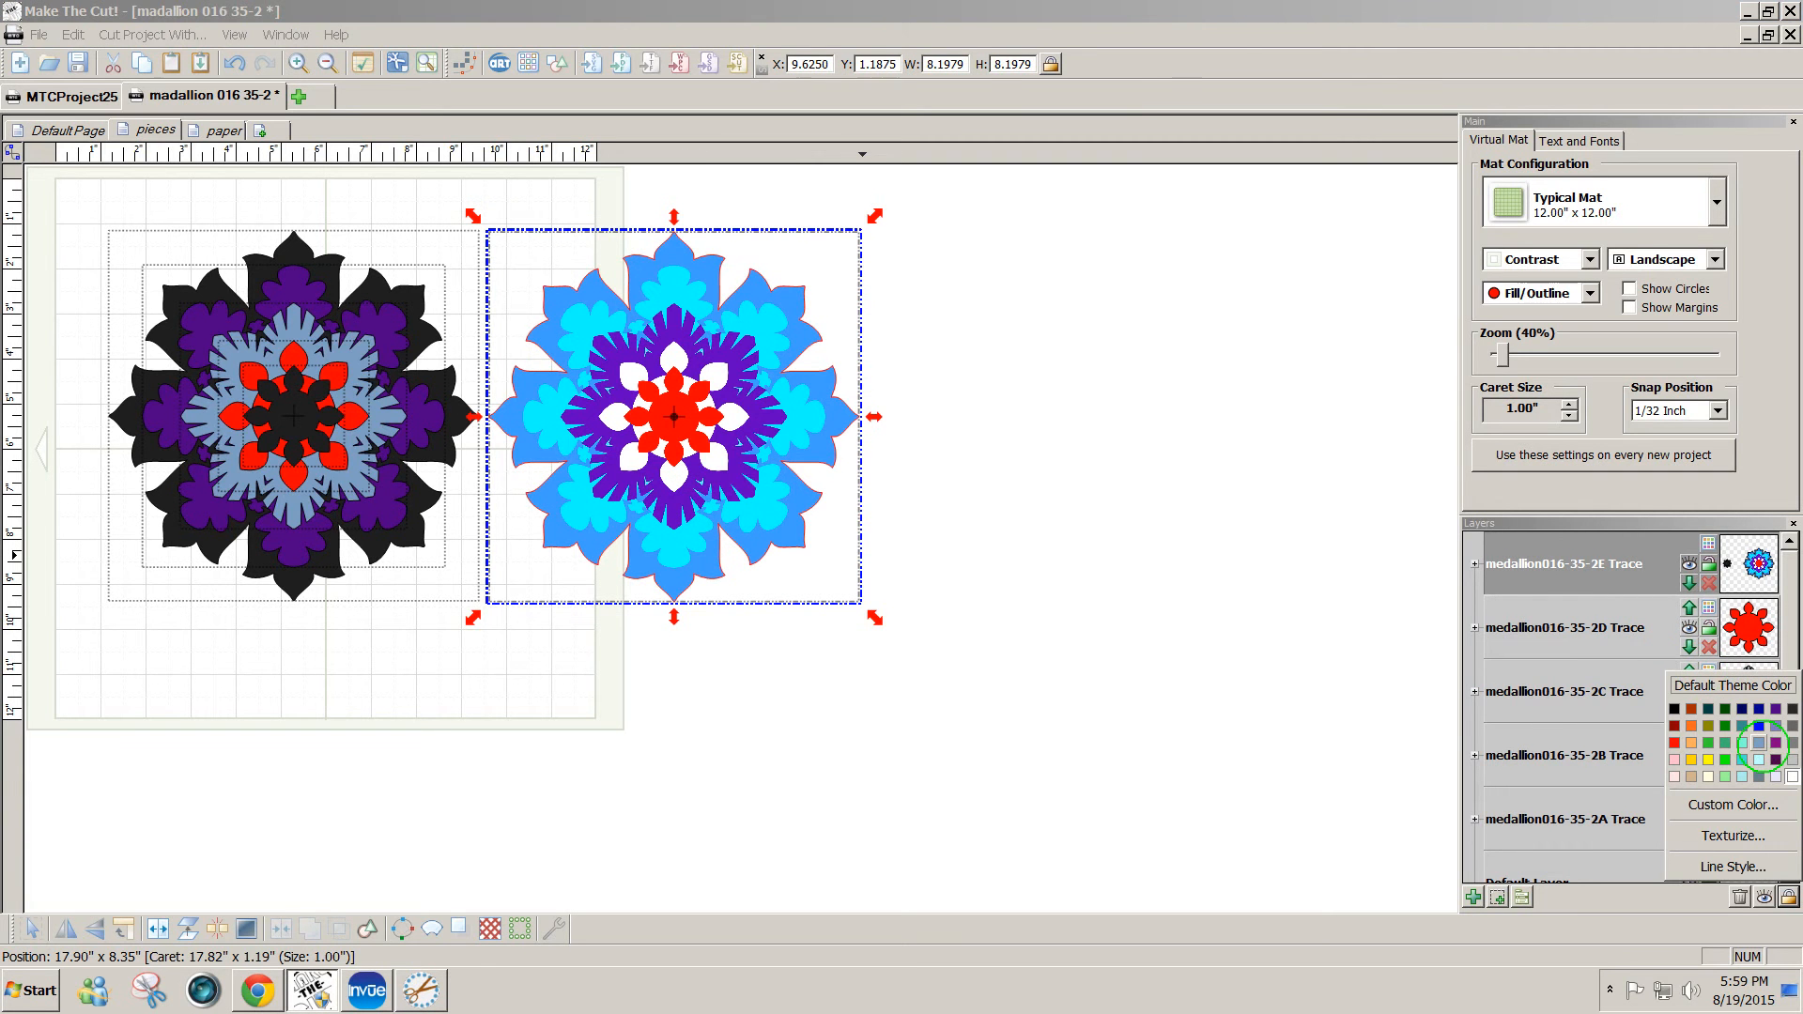
pyautogui.click(1354, 727)
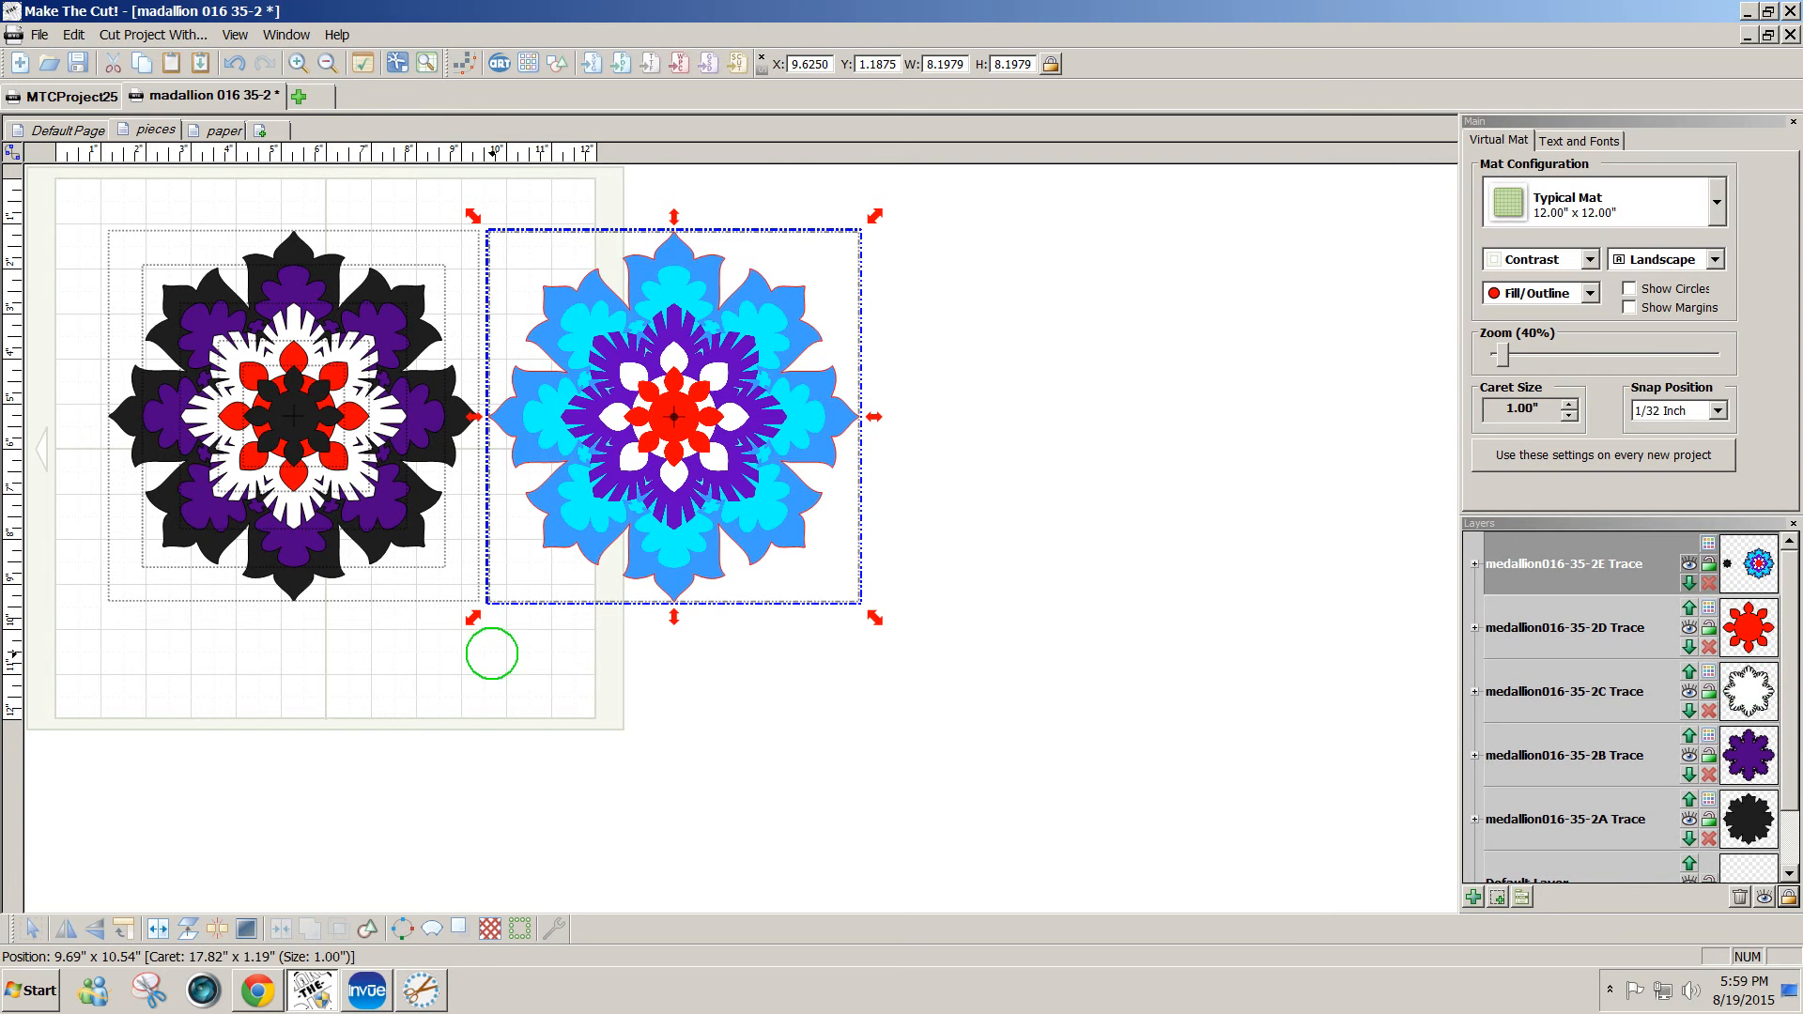
# - Put the small black center piece of the stacked medallion on a new layer of its own
pyautogui.click(491, 757)
pyautogui.click(270, 440)
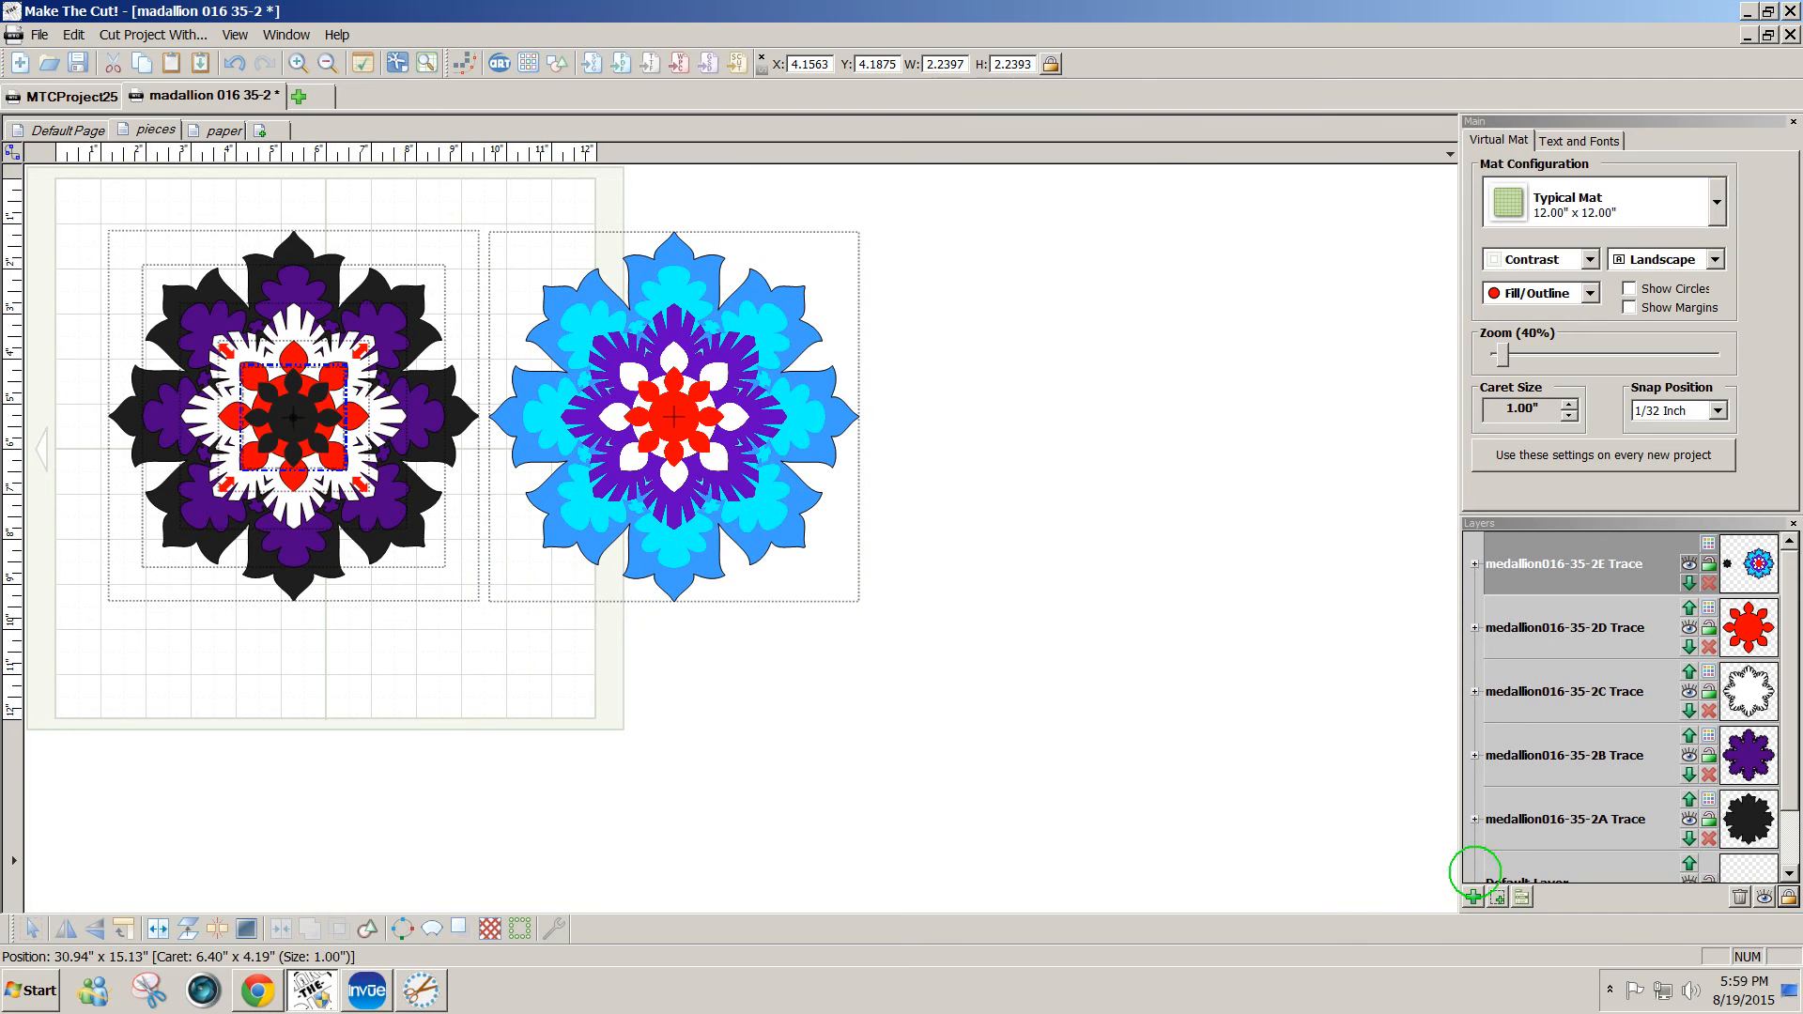
pyautogui.click(1498, 897)
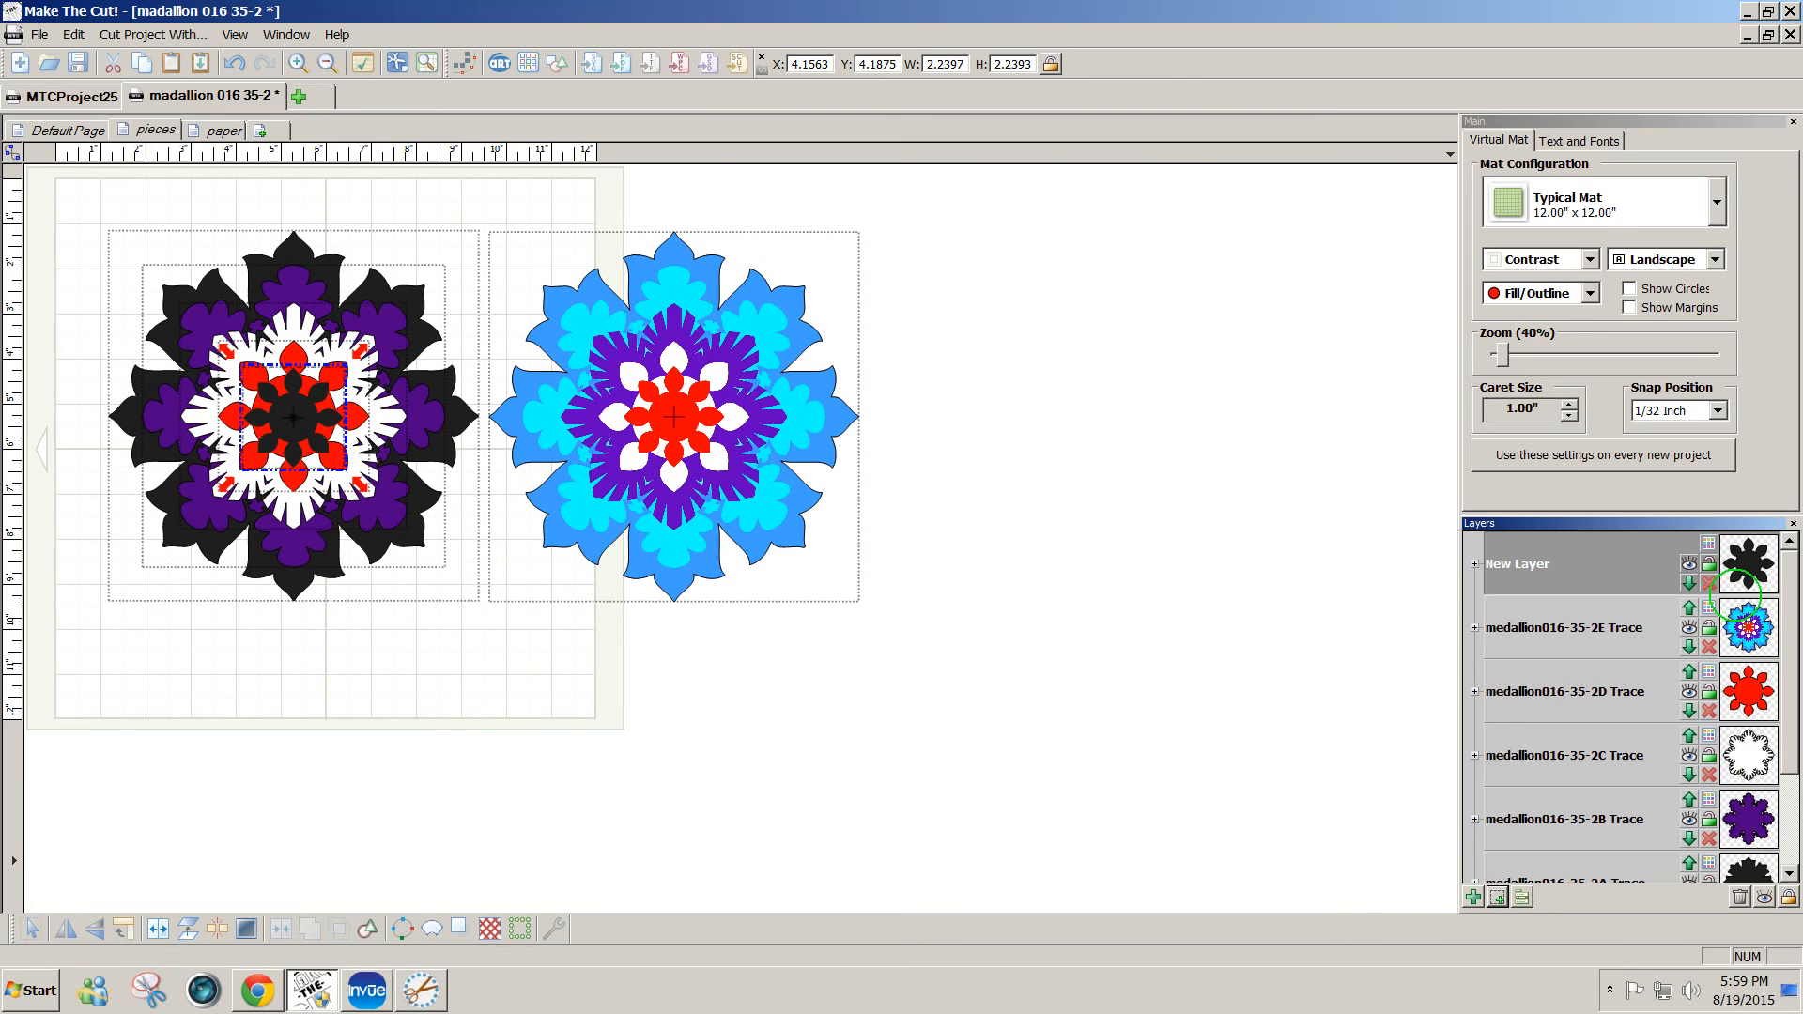
# - Color the center piece's new layer red and place it directly below the medallion016-35-2E Trace layer
pyautogui.click(1706, 543)
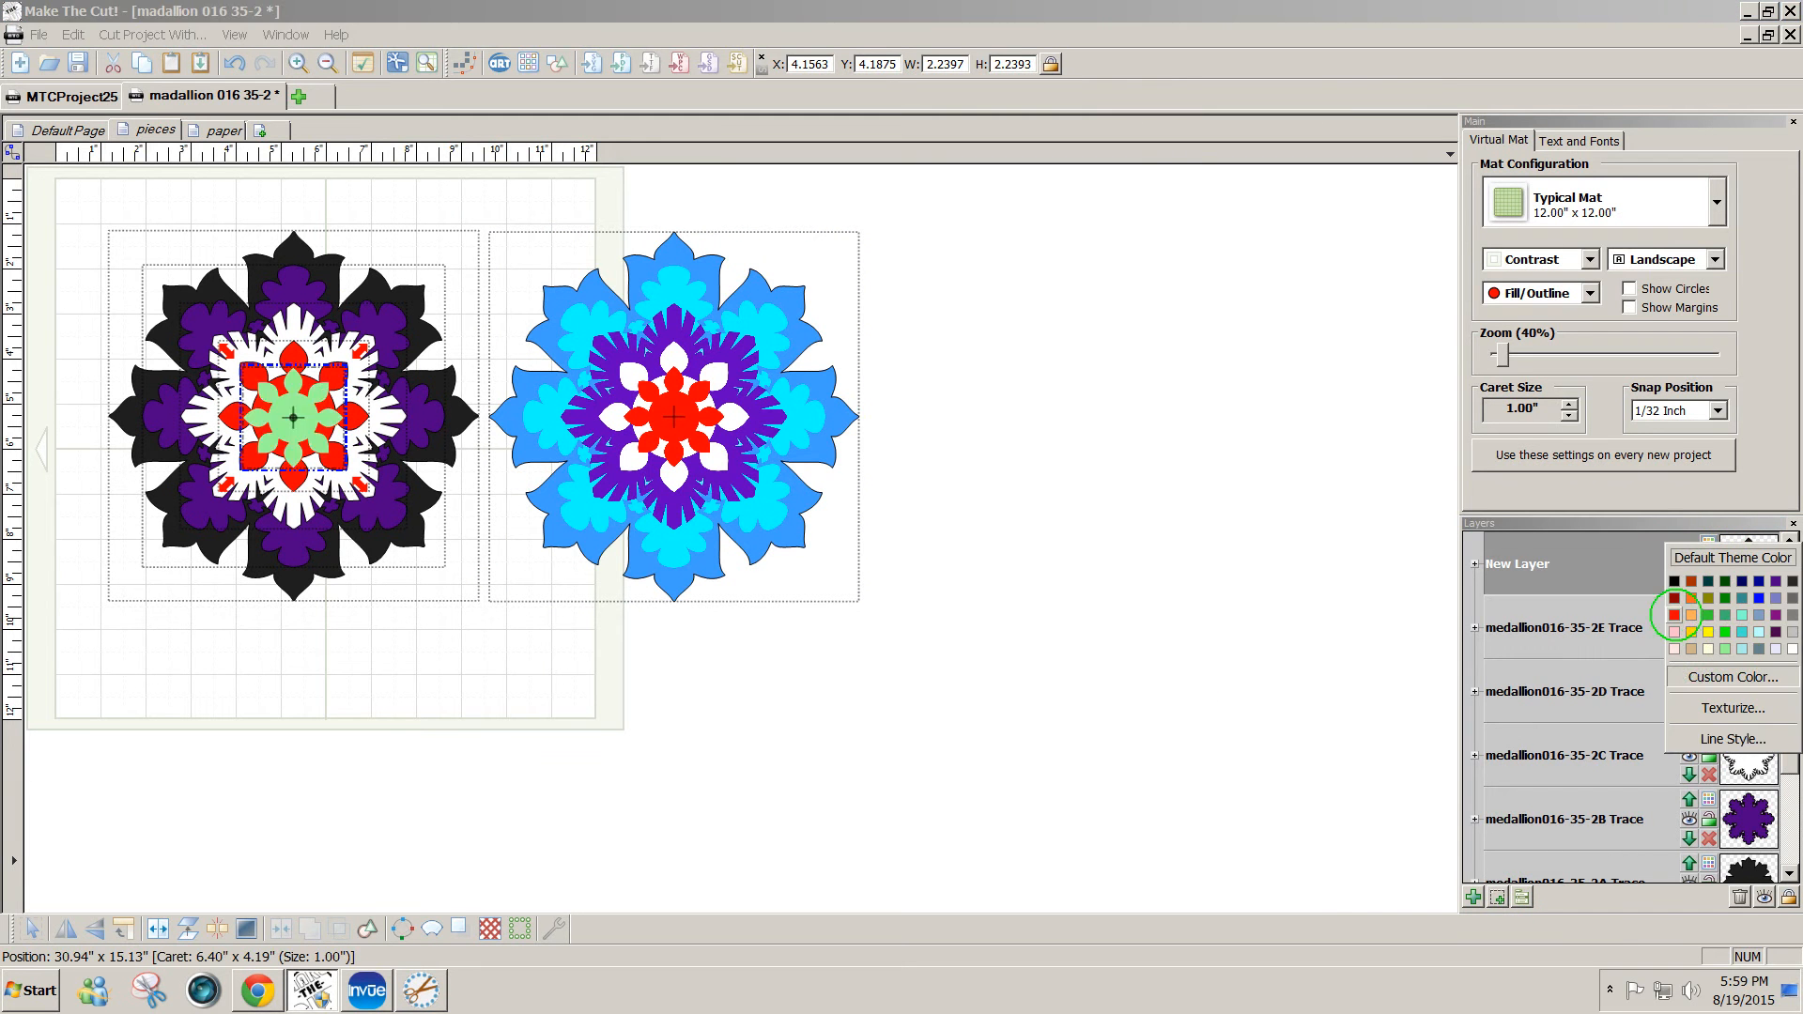
pyautogui.click(1677, 617)
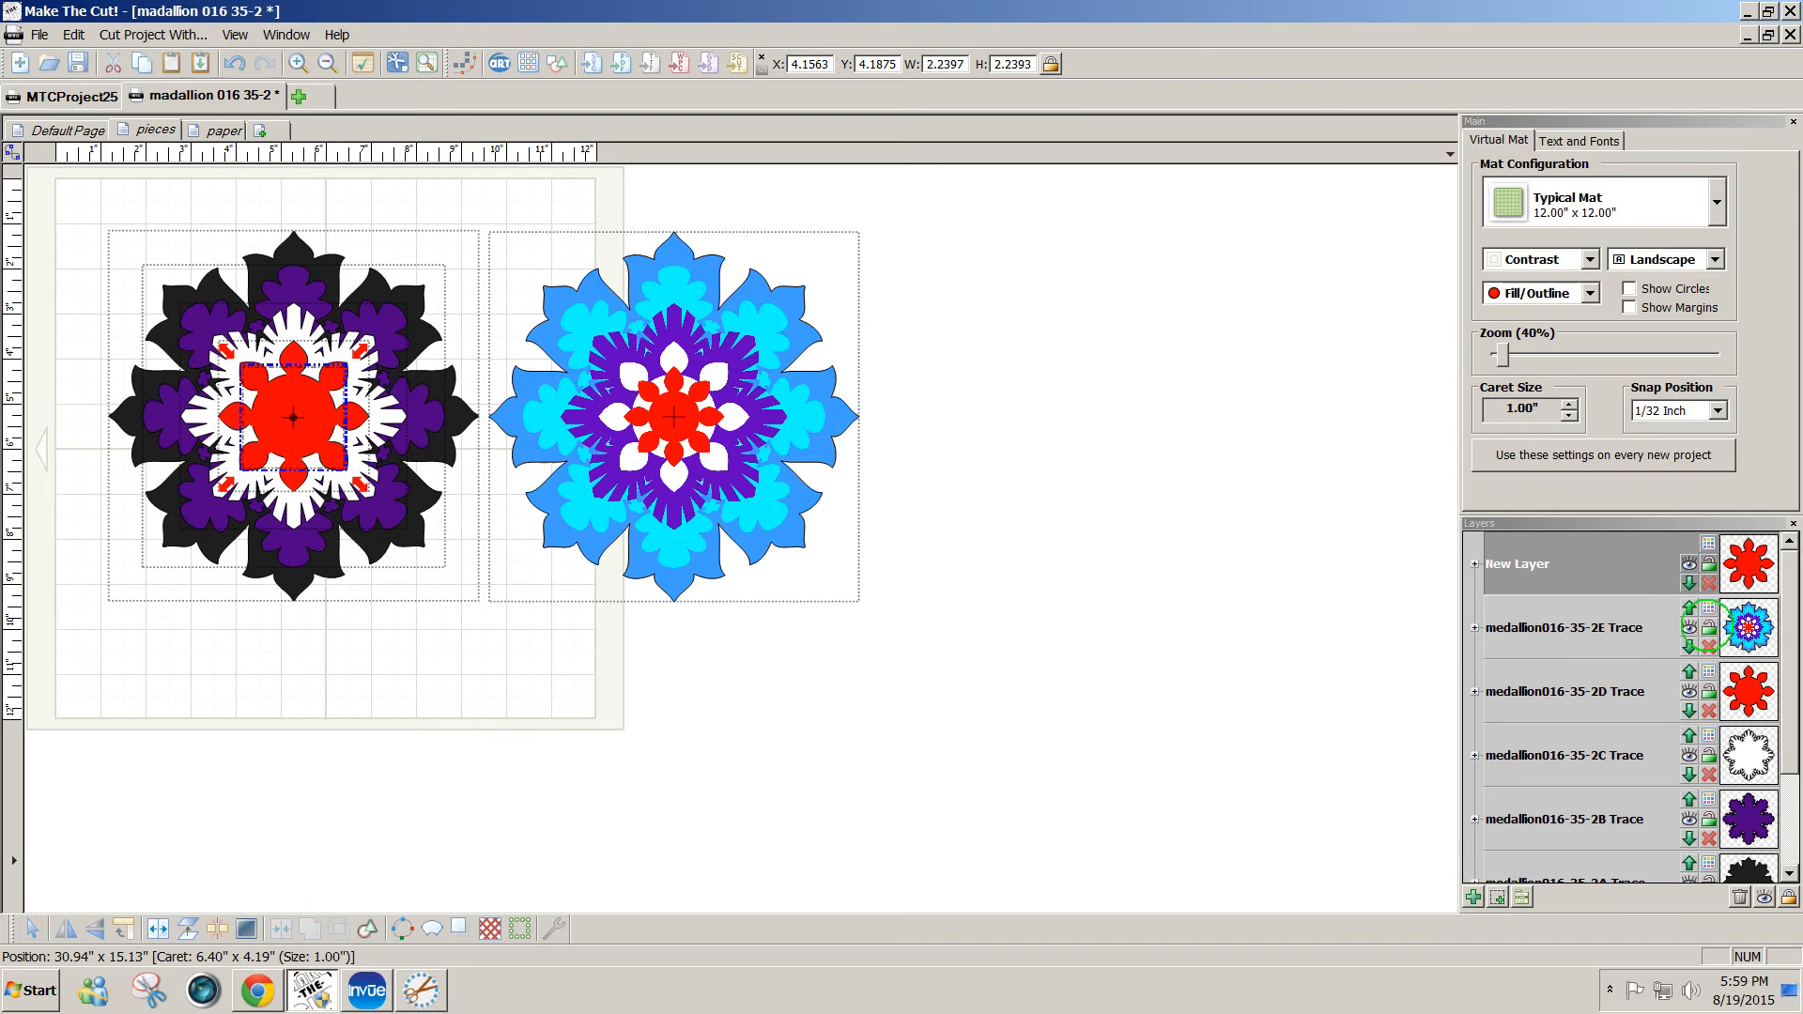
pyautogui.click(1690, 607)
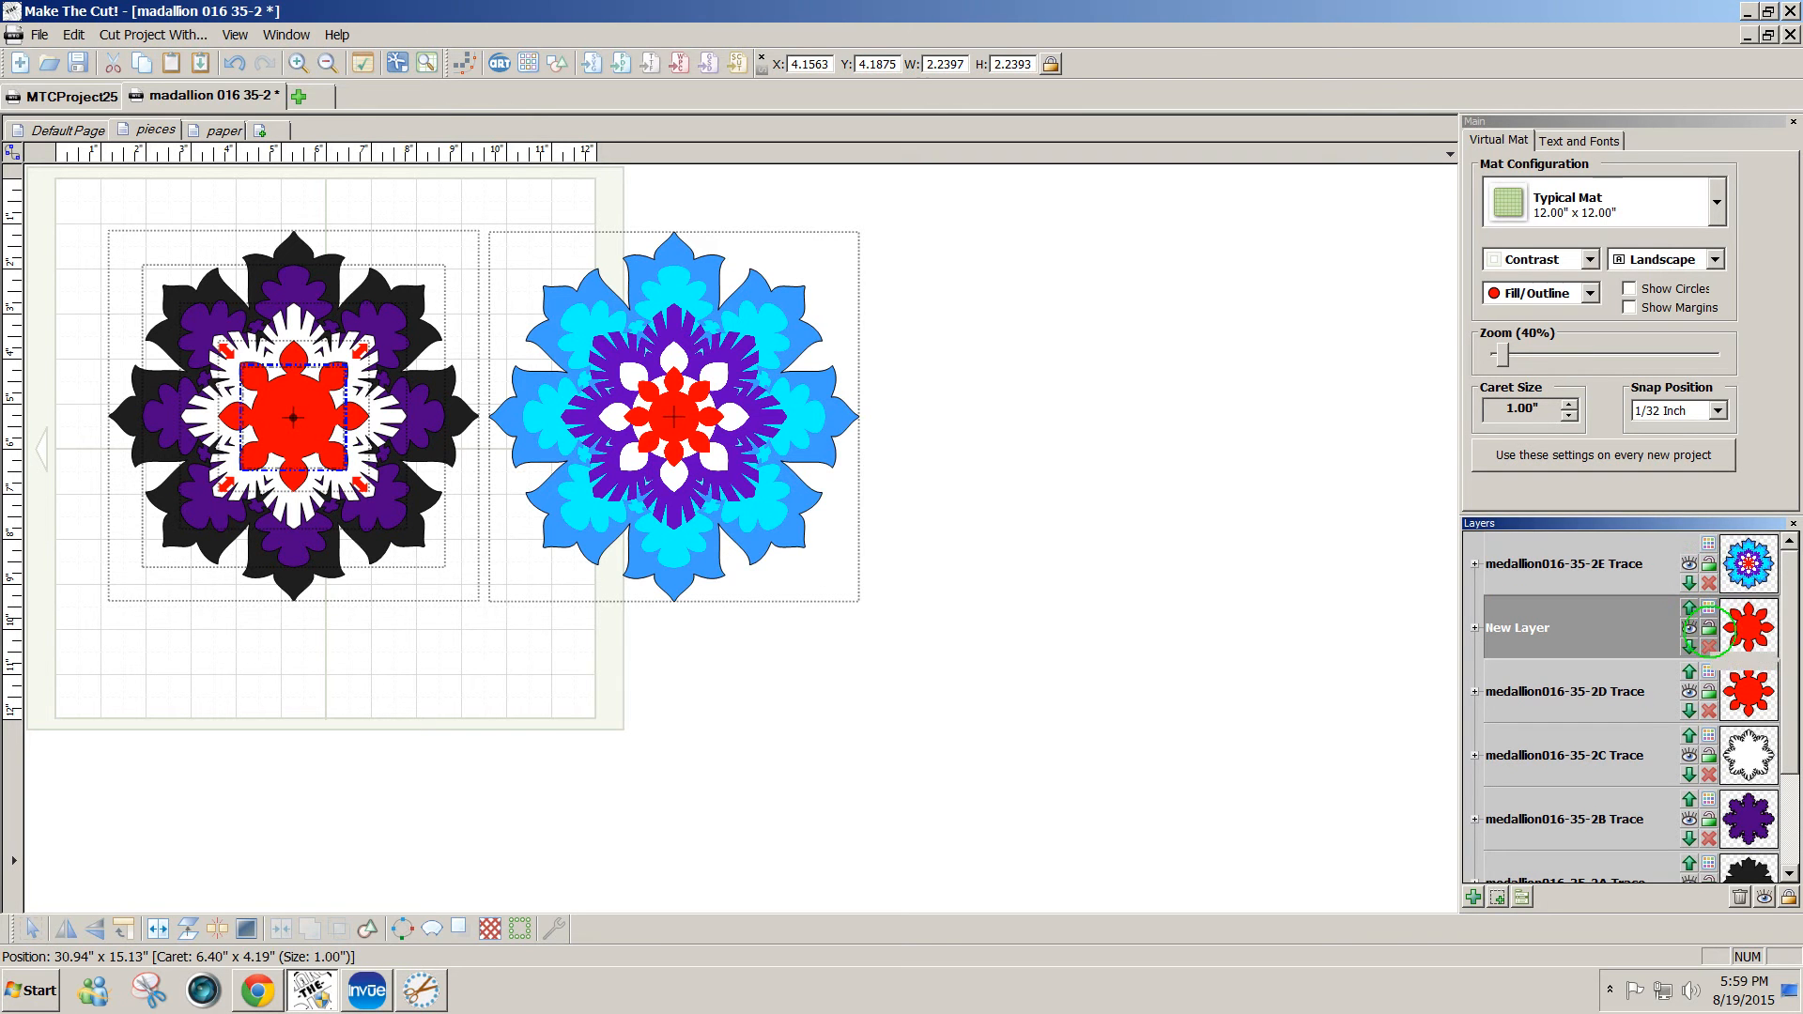
# - Color the center piece's layer white and the medallion016-35-2C Trace layer dark purple
pyautogui.click(1708, 608)
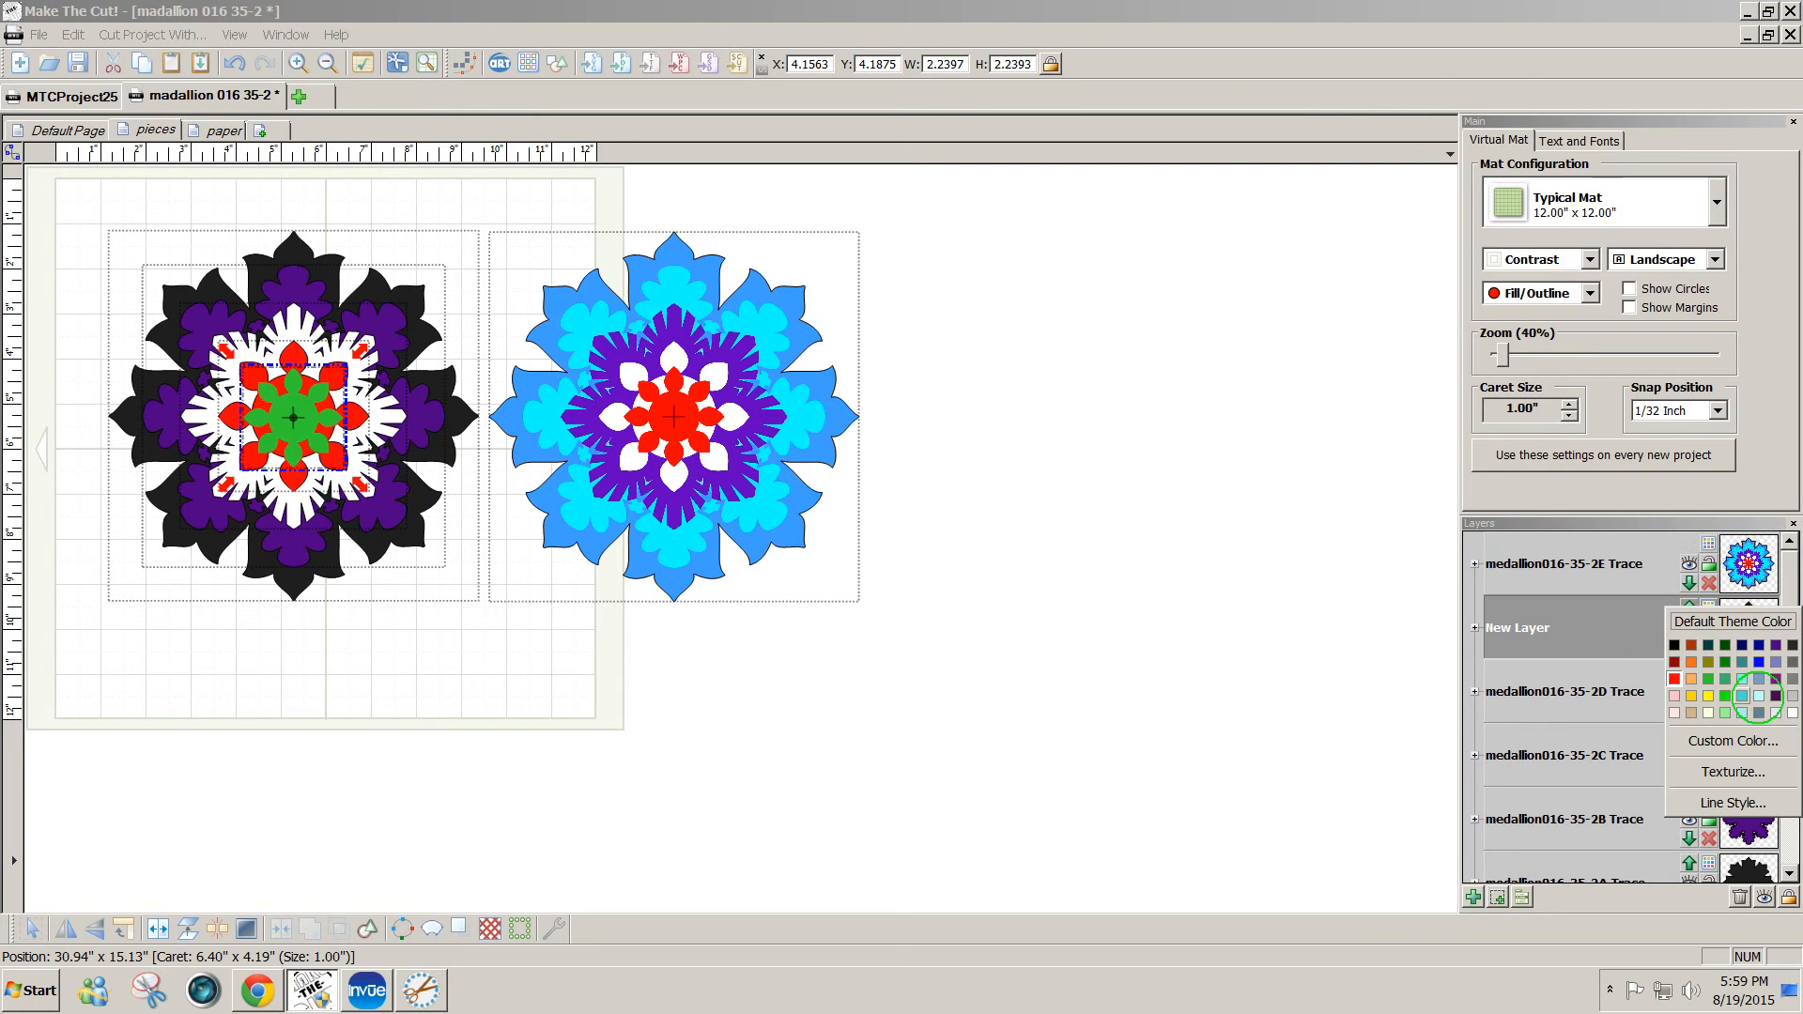
pyautogui.click(1792, 712)
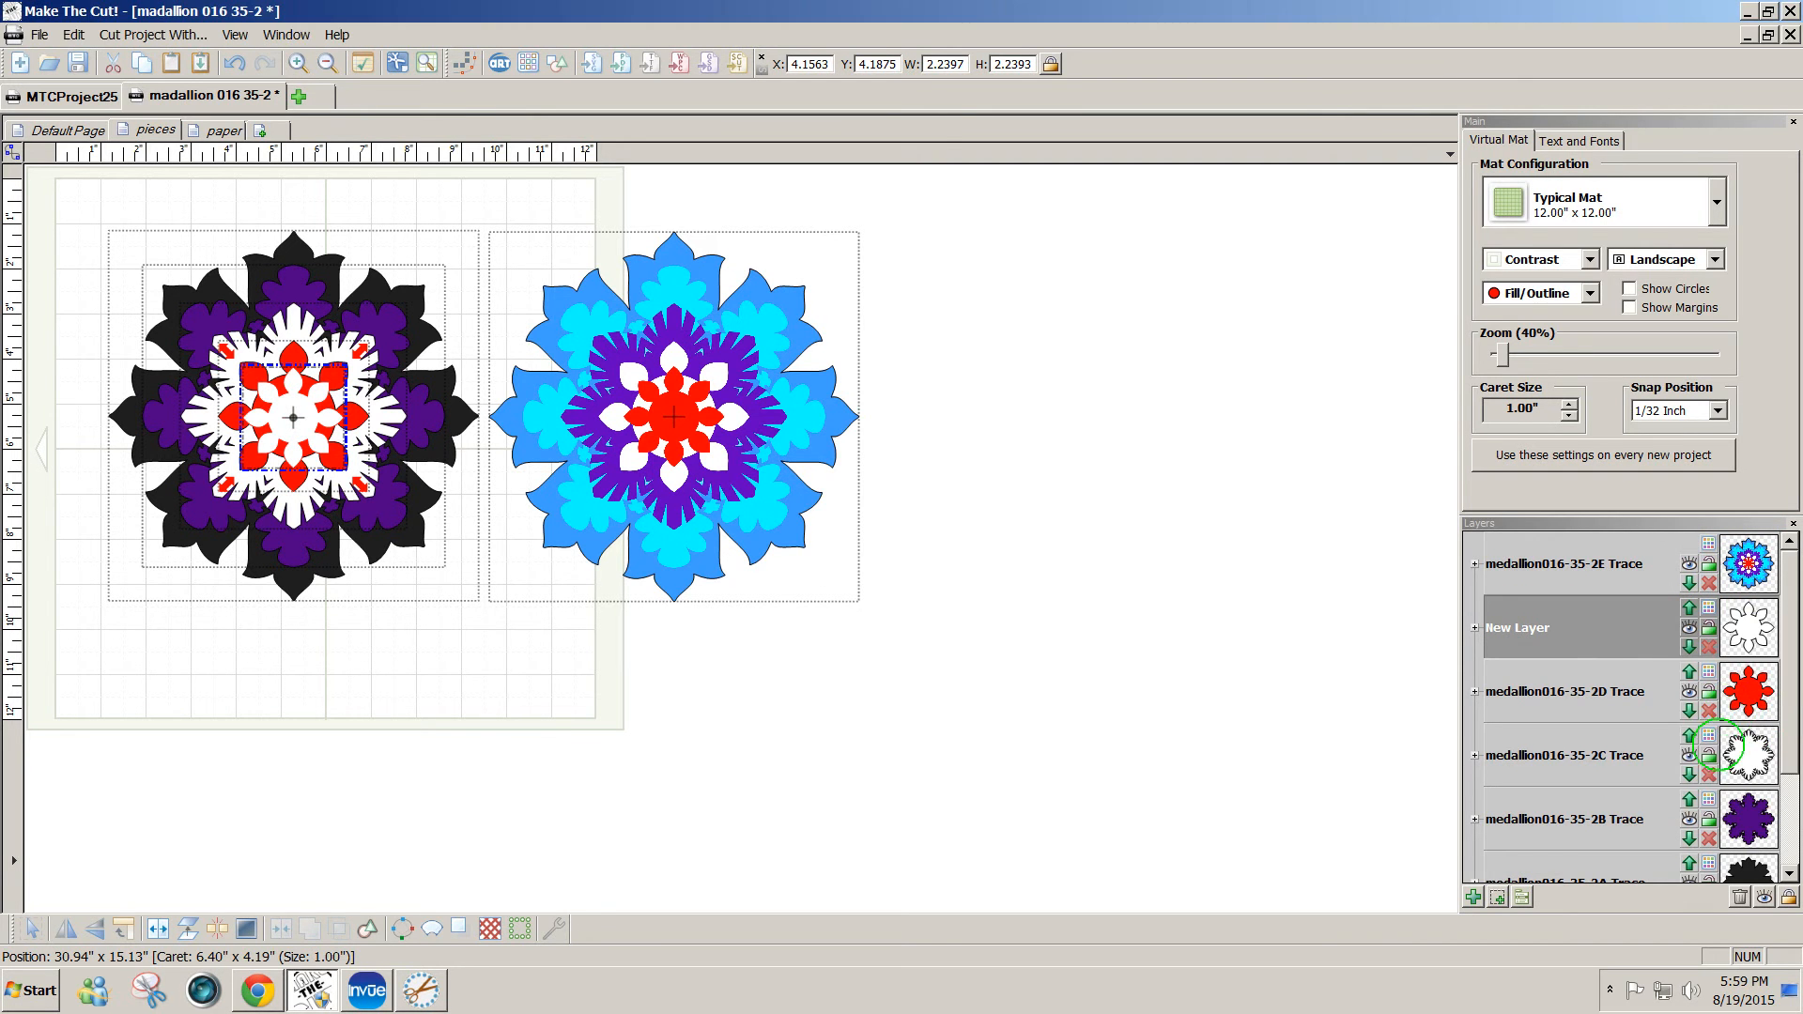
pyautogui.click(1708, 736)
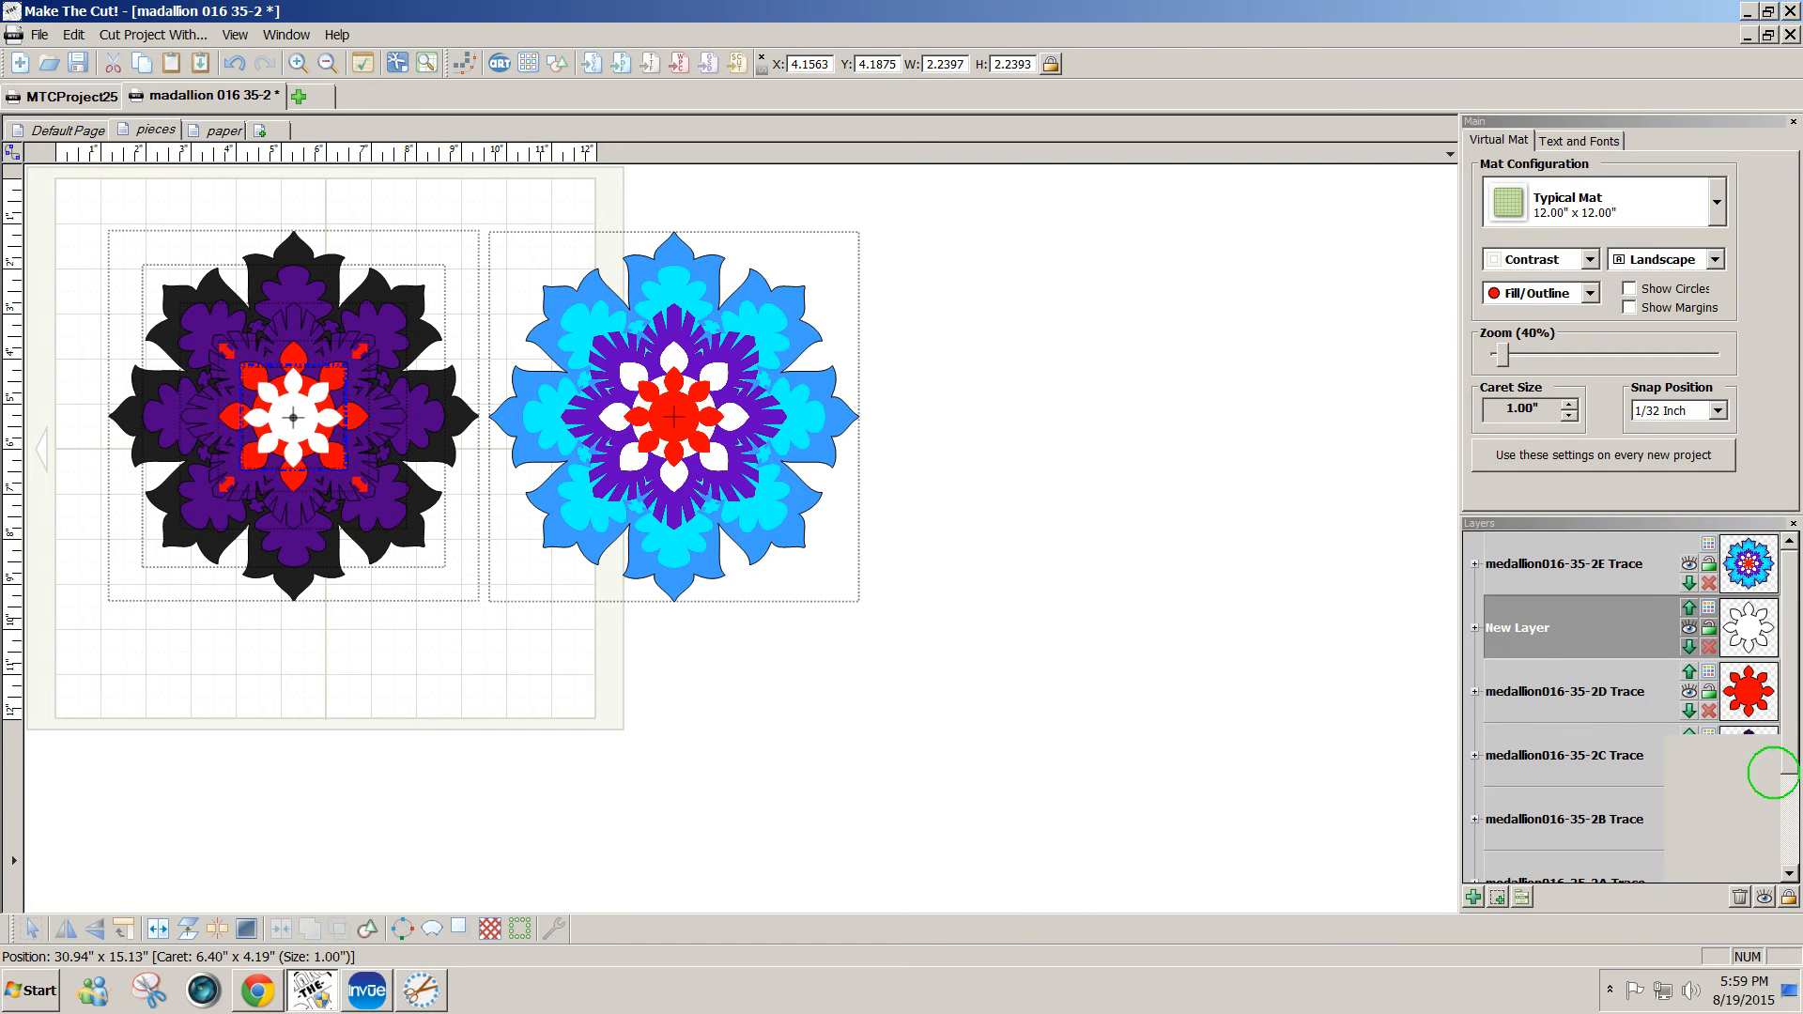
pyautogui.click(1777, 774)
# - Color the medallion016-35-2B Trace layer turquoise and the medallion016-35-2A Trace layer bright blue
pyautogui.scroll(-1, 1787, 761)
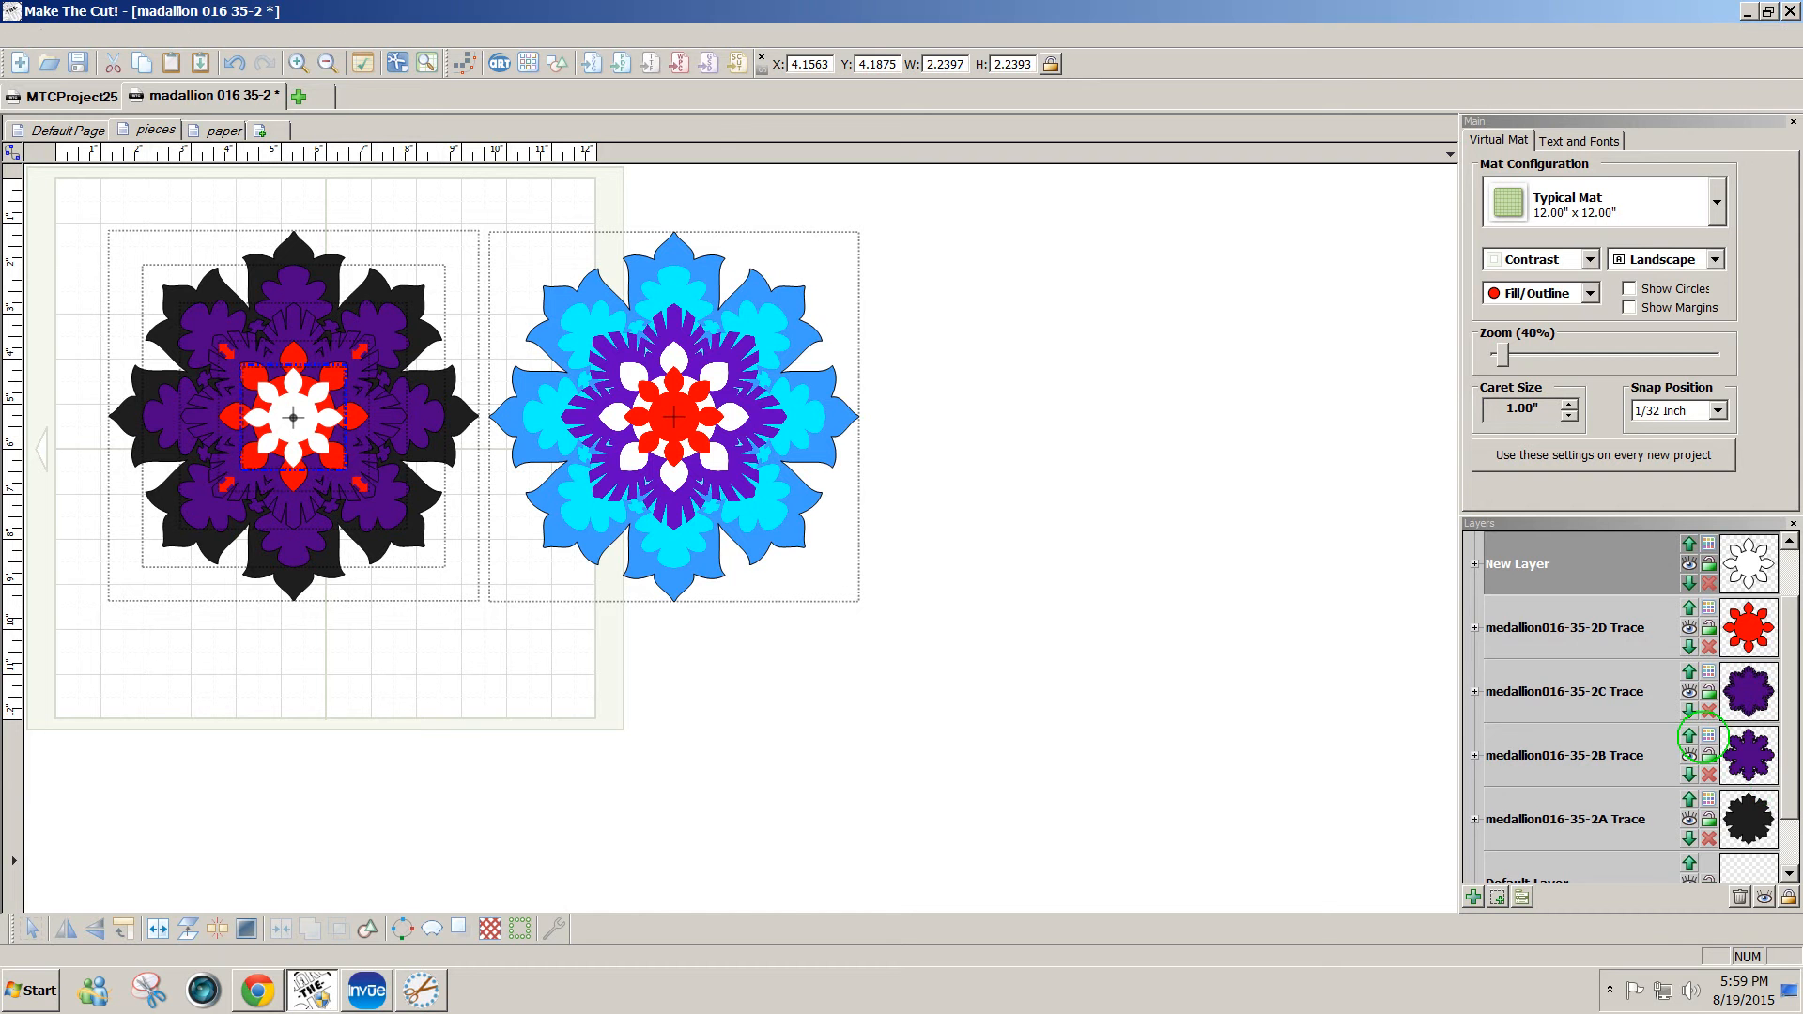
pyautogui.click(1708, 735)
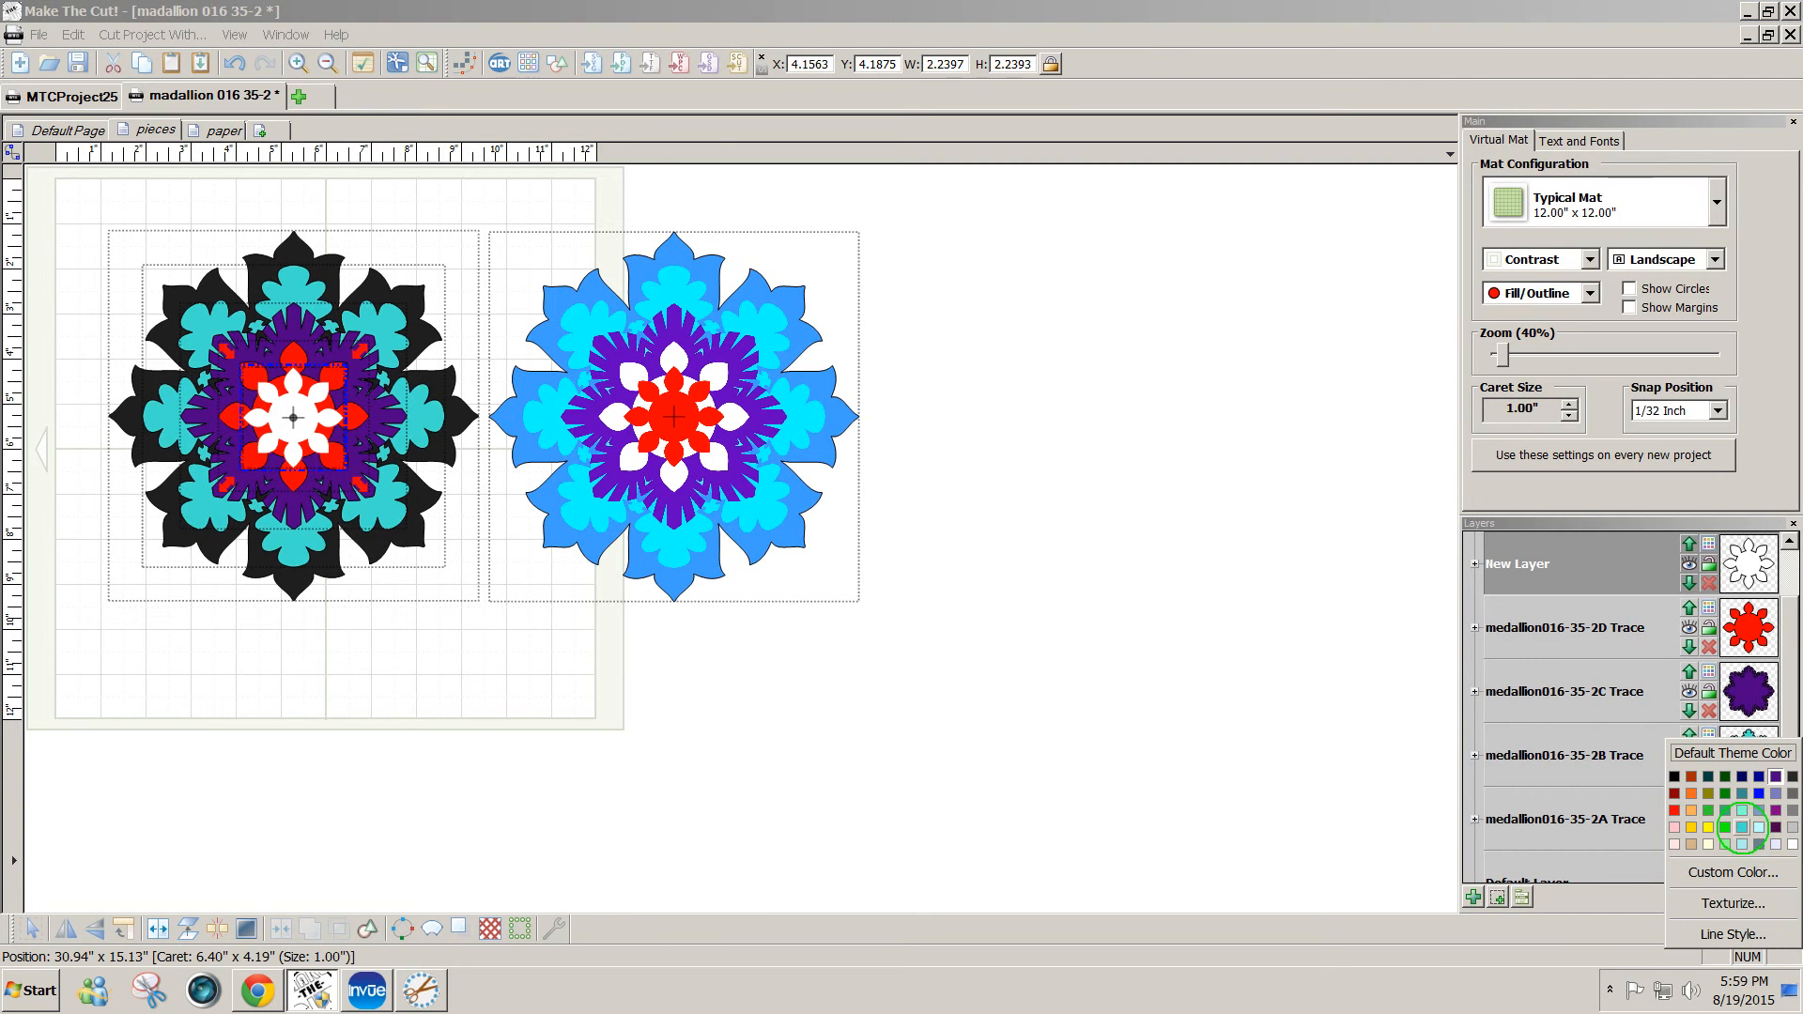
pyautogui.click(1742, 826)
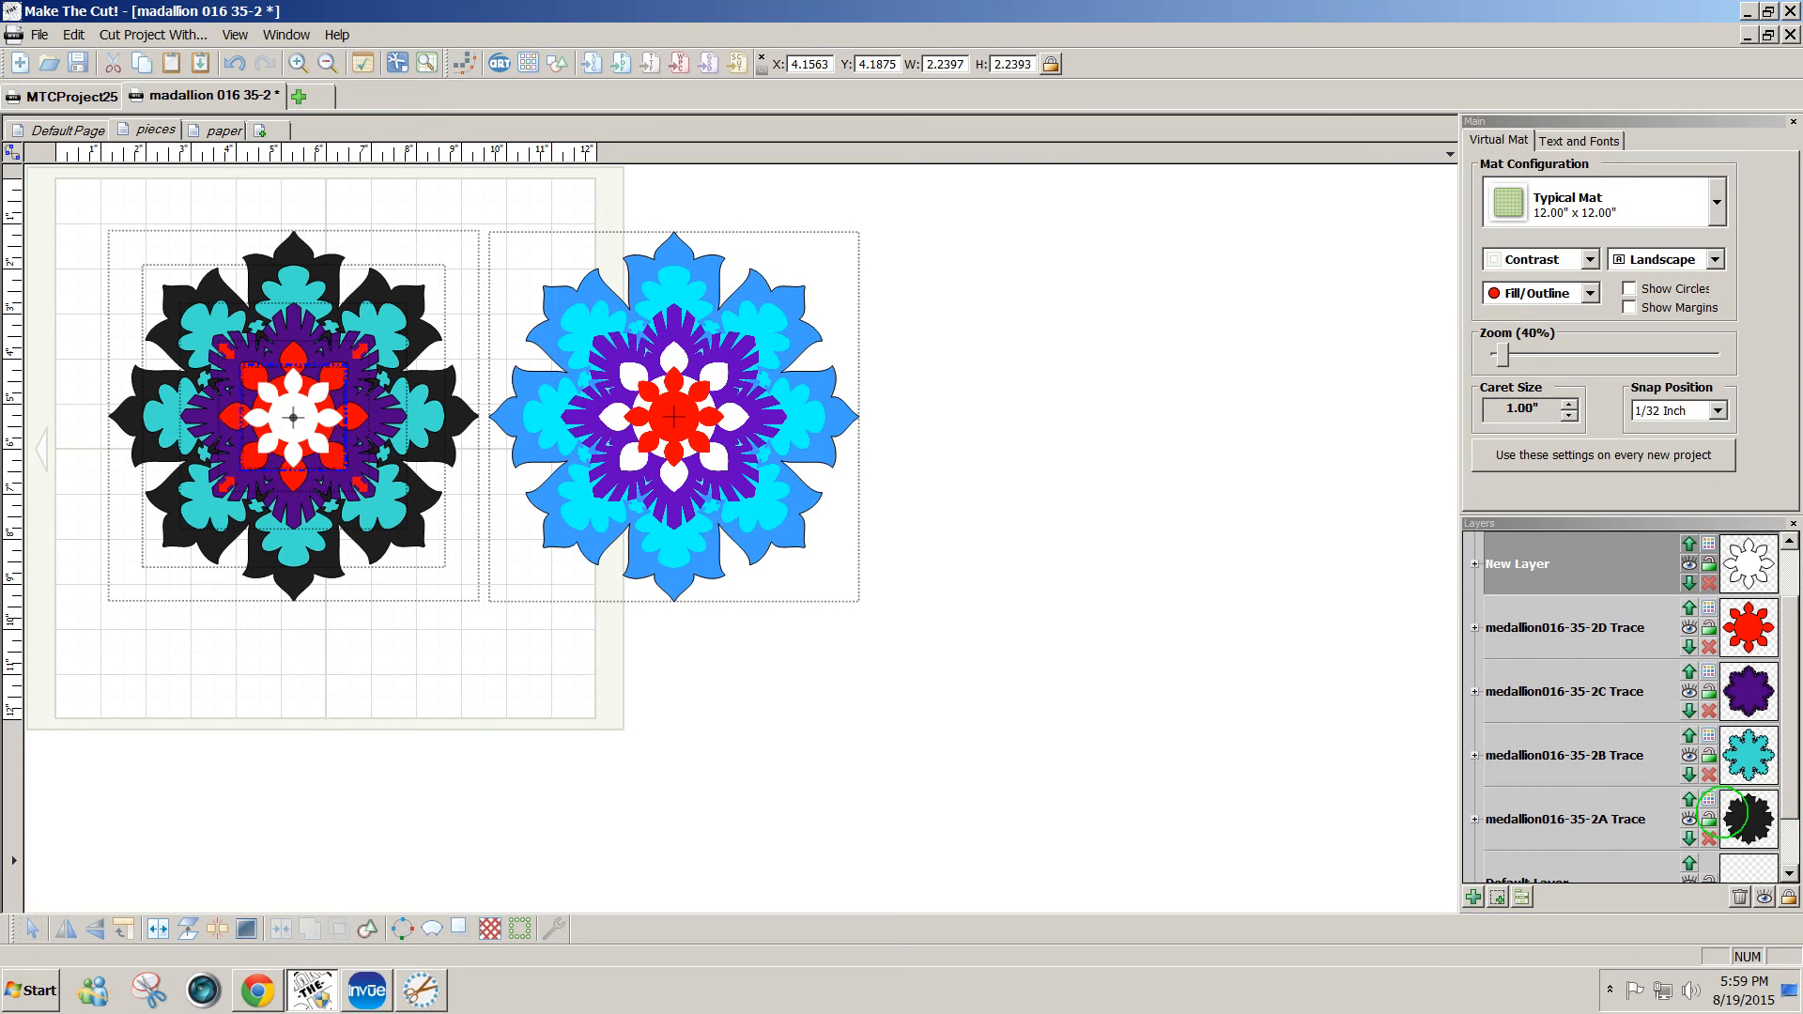
pyautogui.click(1708, 798)
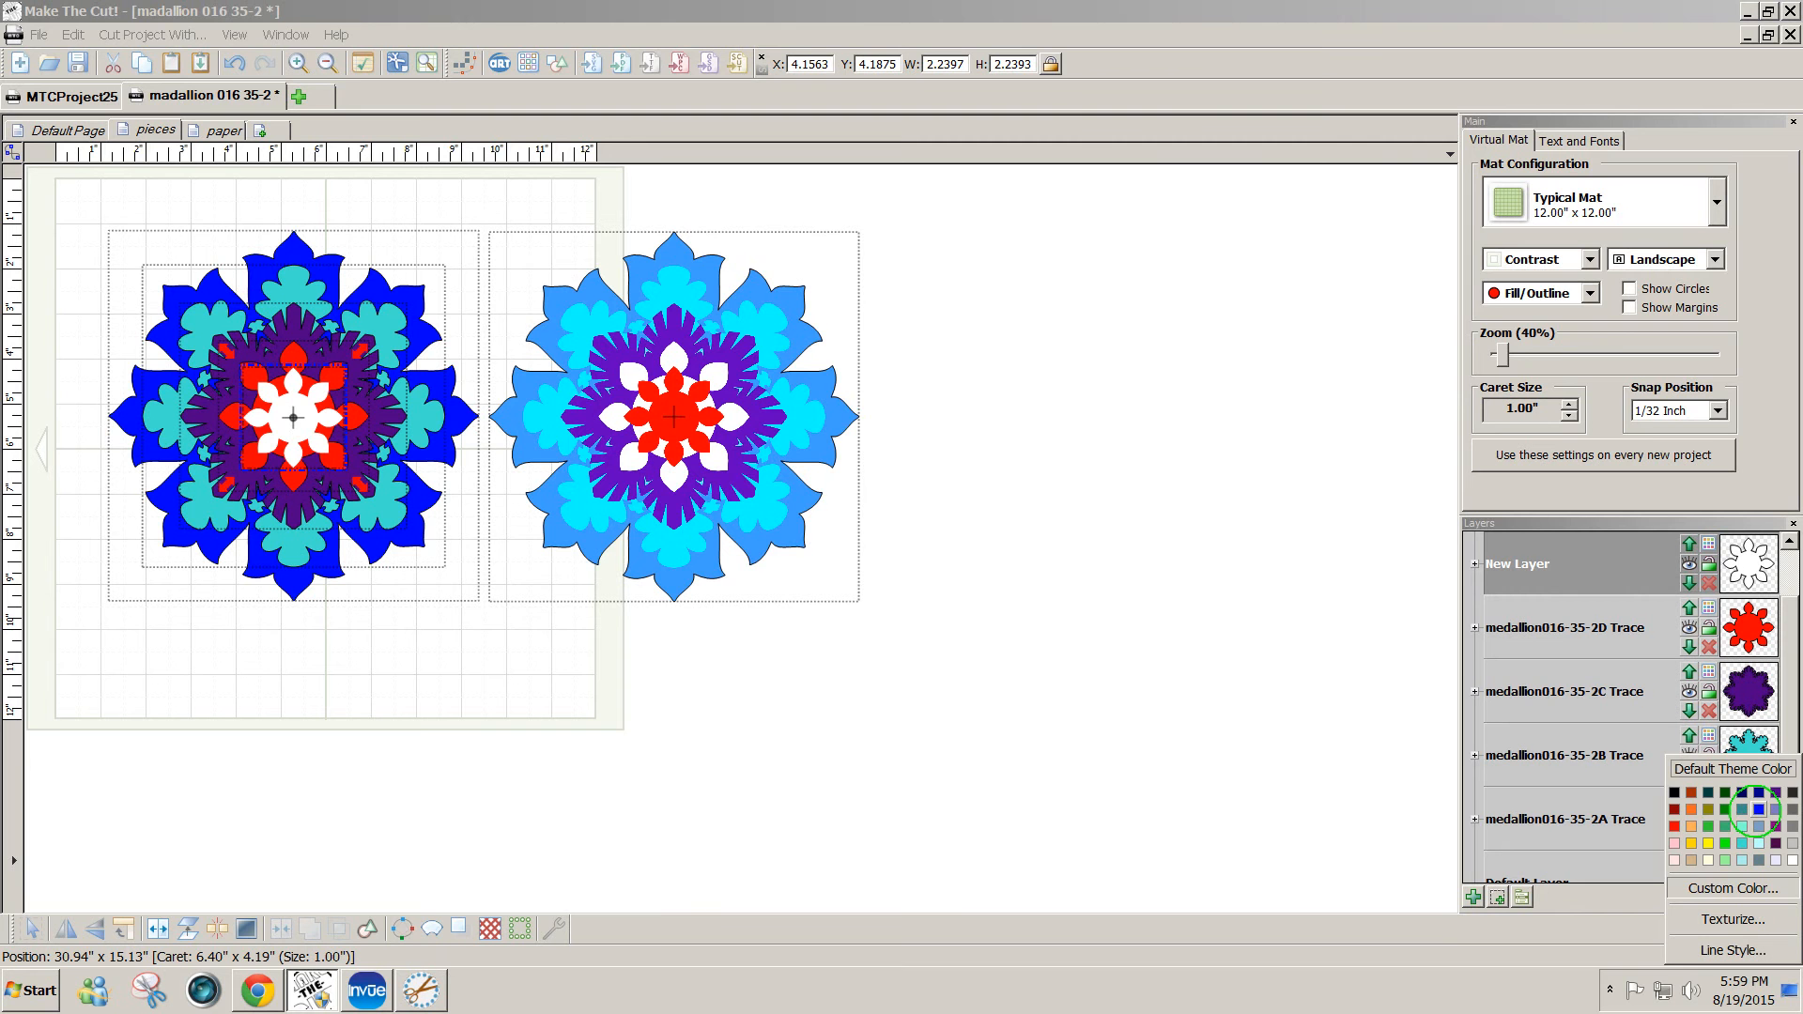
pyautogui.click(1758, 810)
# - Shift the white center piece slightly up and left on the stacked medallion, leaving nothing selected
pyautogui.click(949, 737)
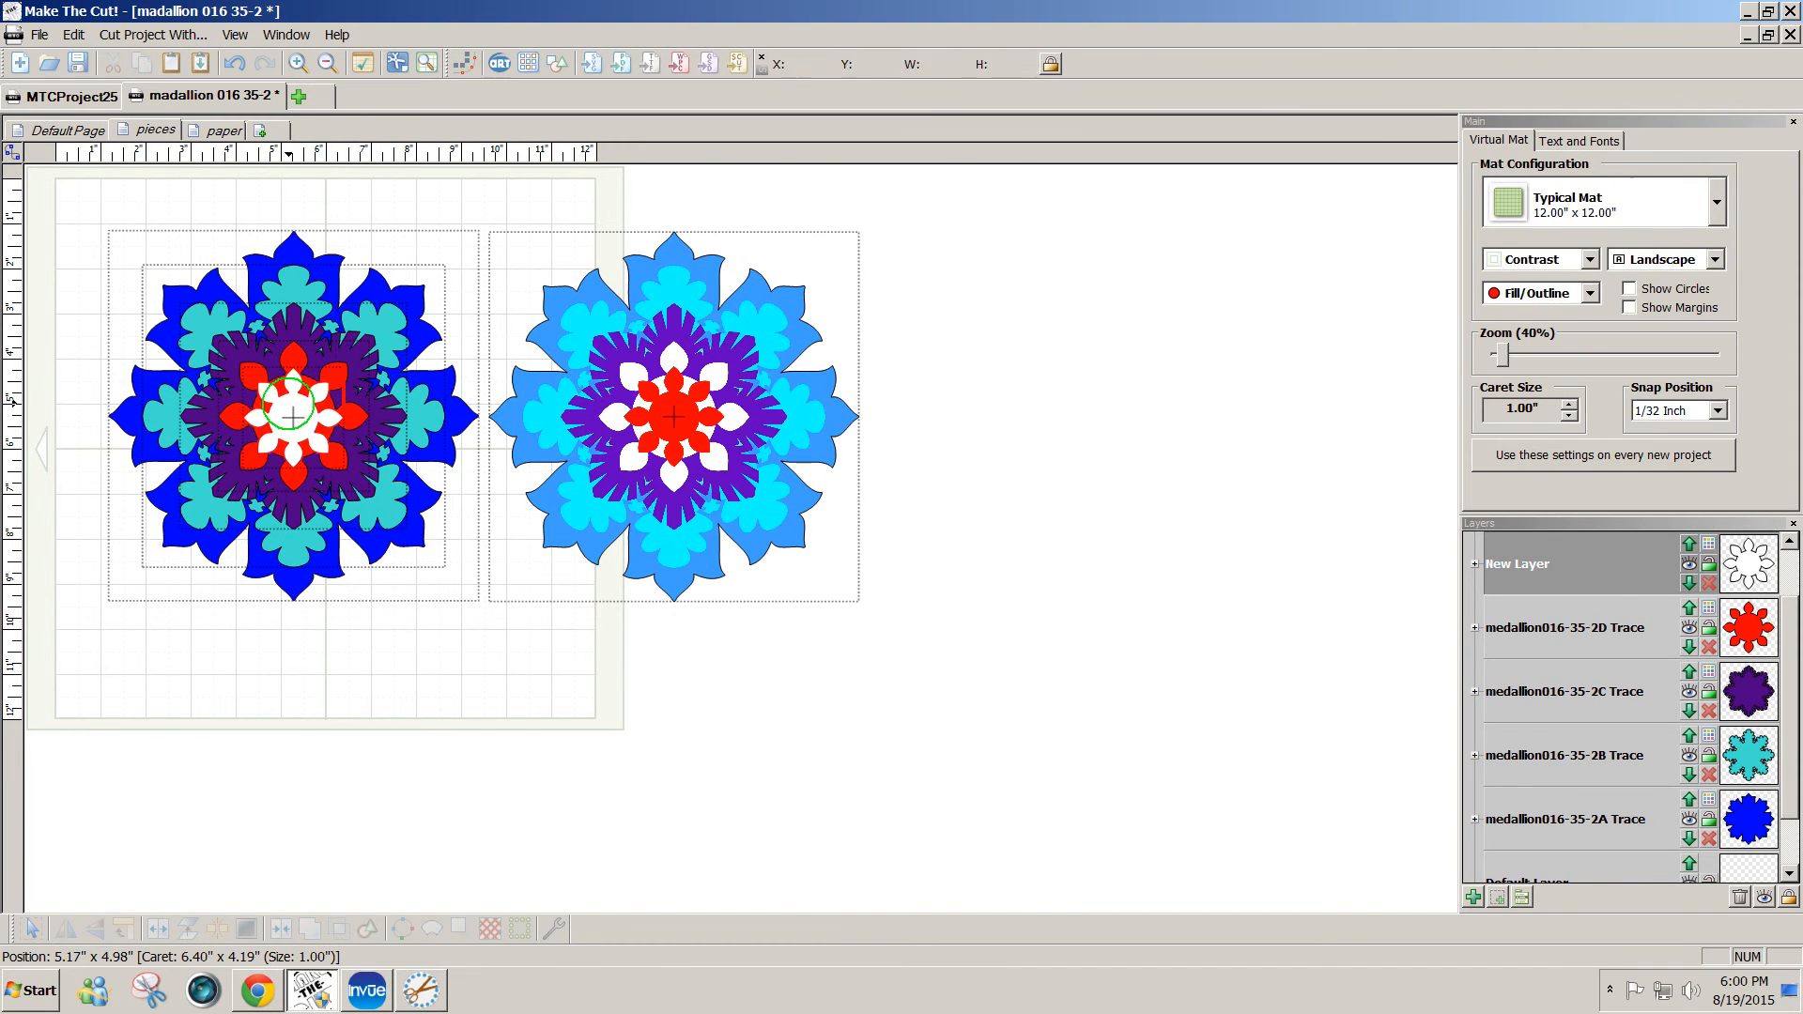
pyautogui.moveTo(286, 376)
pyautogui.mouseDown()
pyautogui.moveTo(374, 583)
pyautogui.moveTo(284, 392)
pyautogui.mouseUp()
pyautogui.click(607, 616)
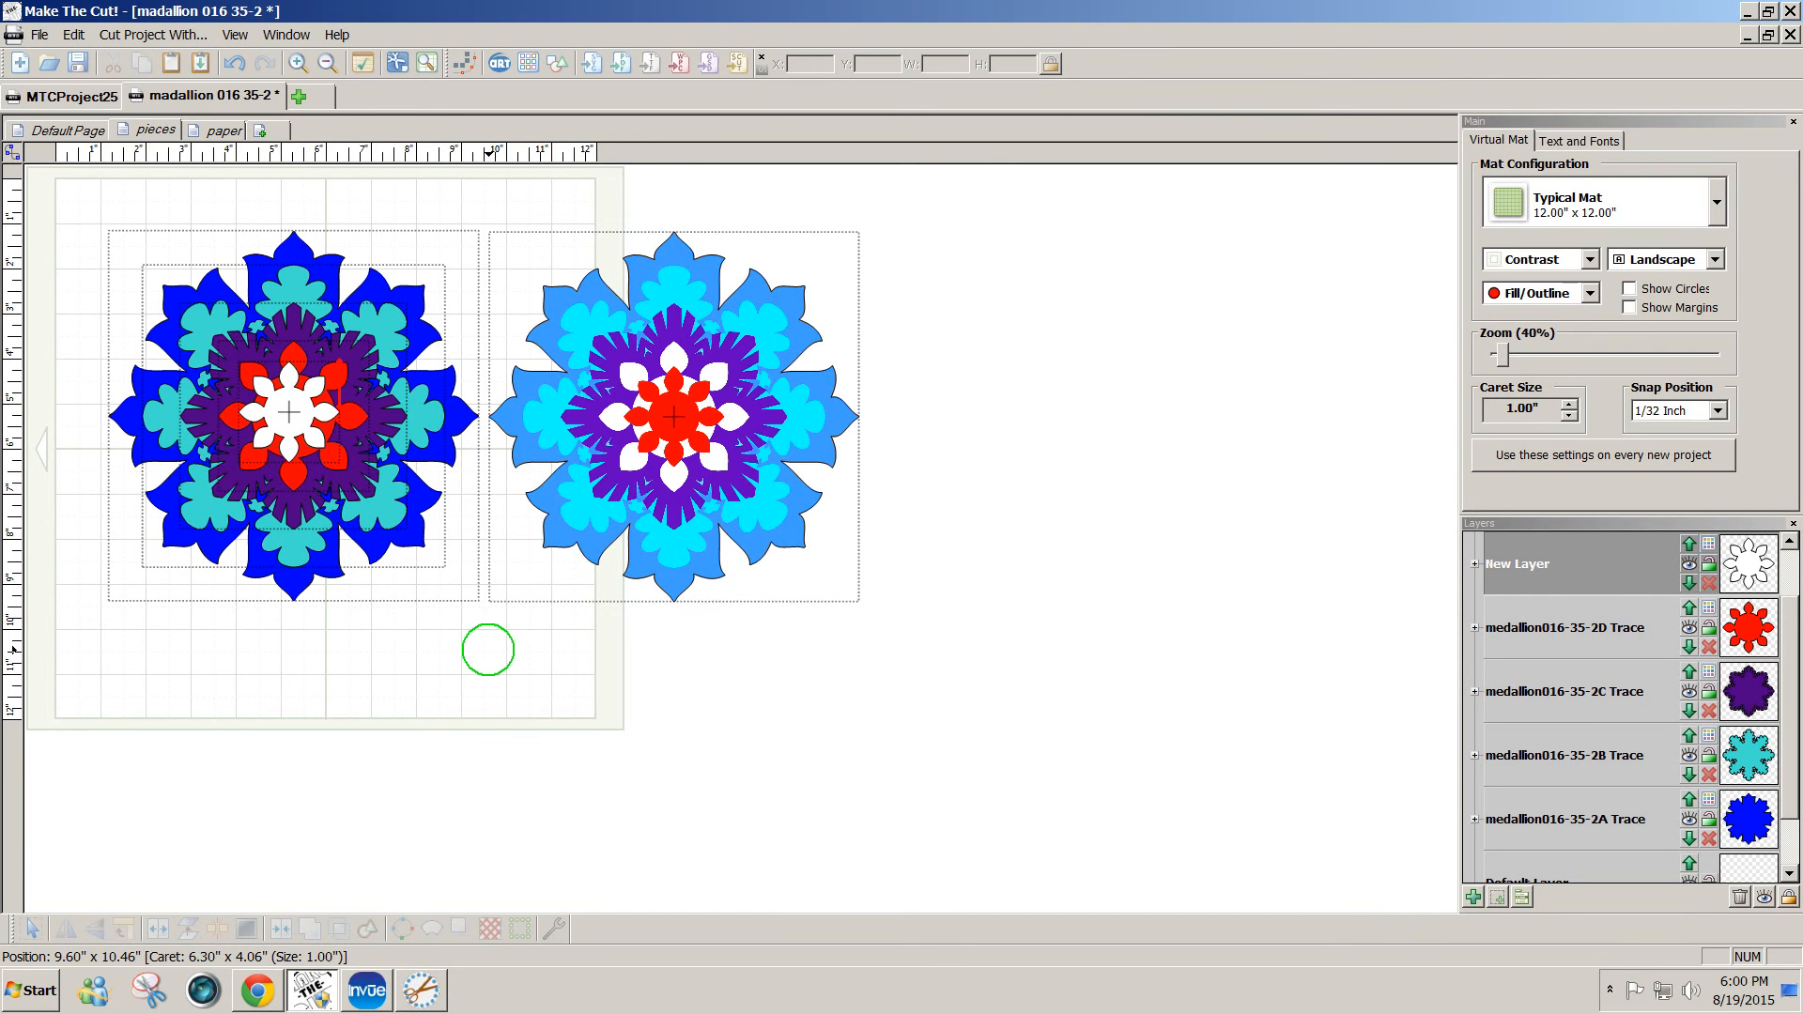
# - Delete the pasted reference medallion beside the recolored stacked pieces
pyautogui.moveTo(526, 673); pyautogui.dragTo(41, 188)
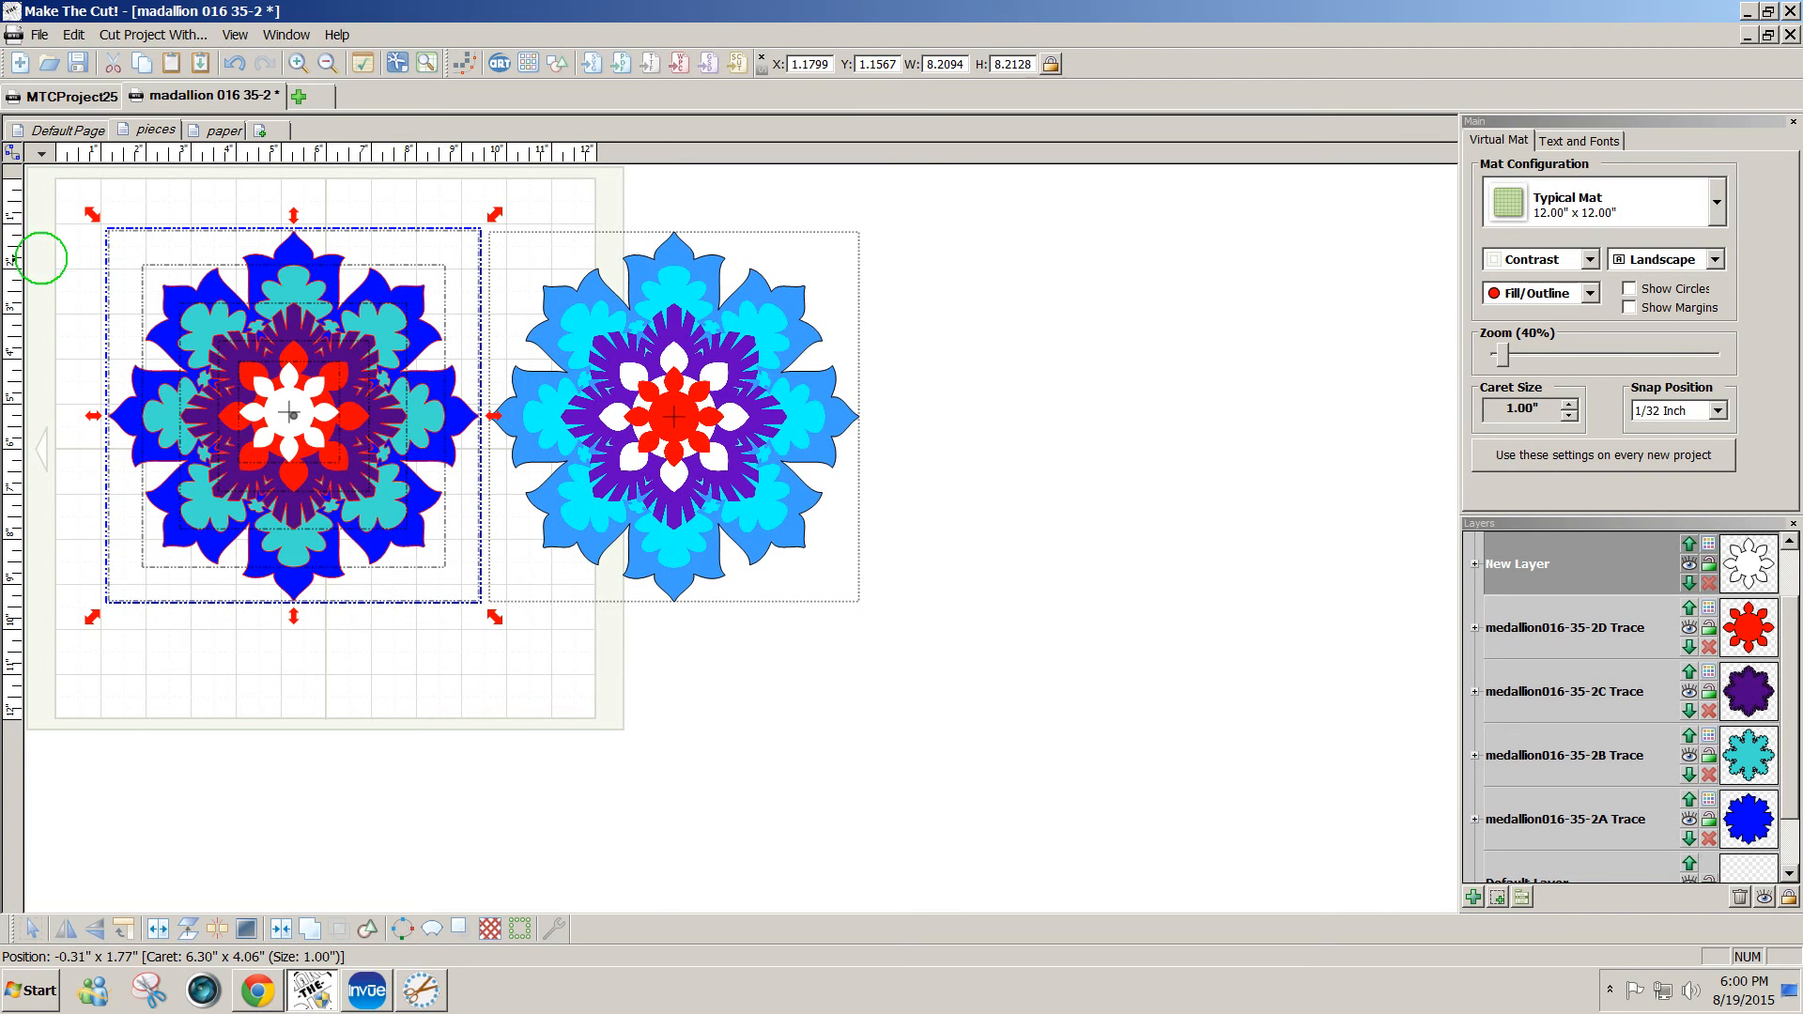
pyautogui.click(770, 509)
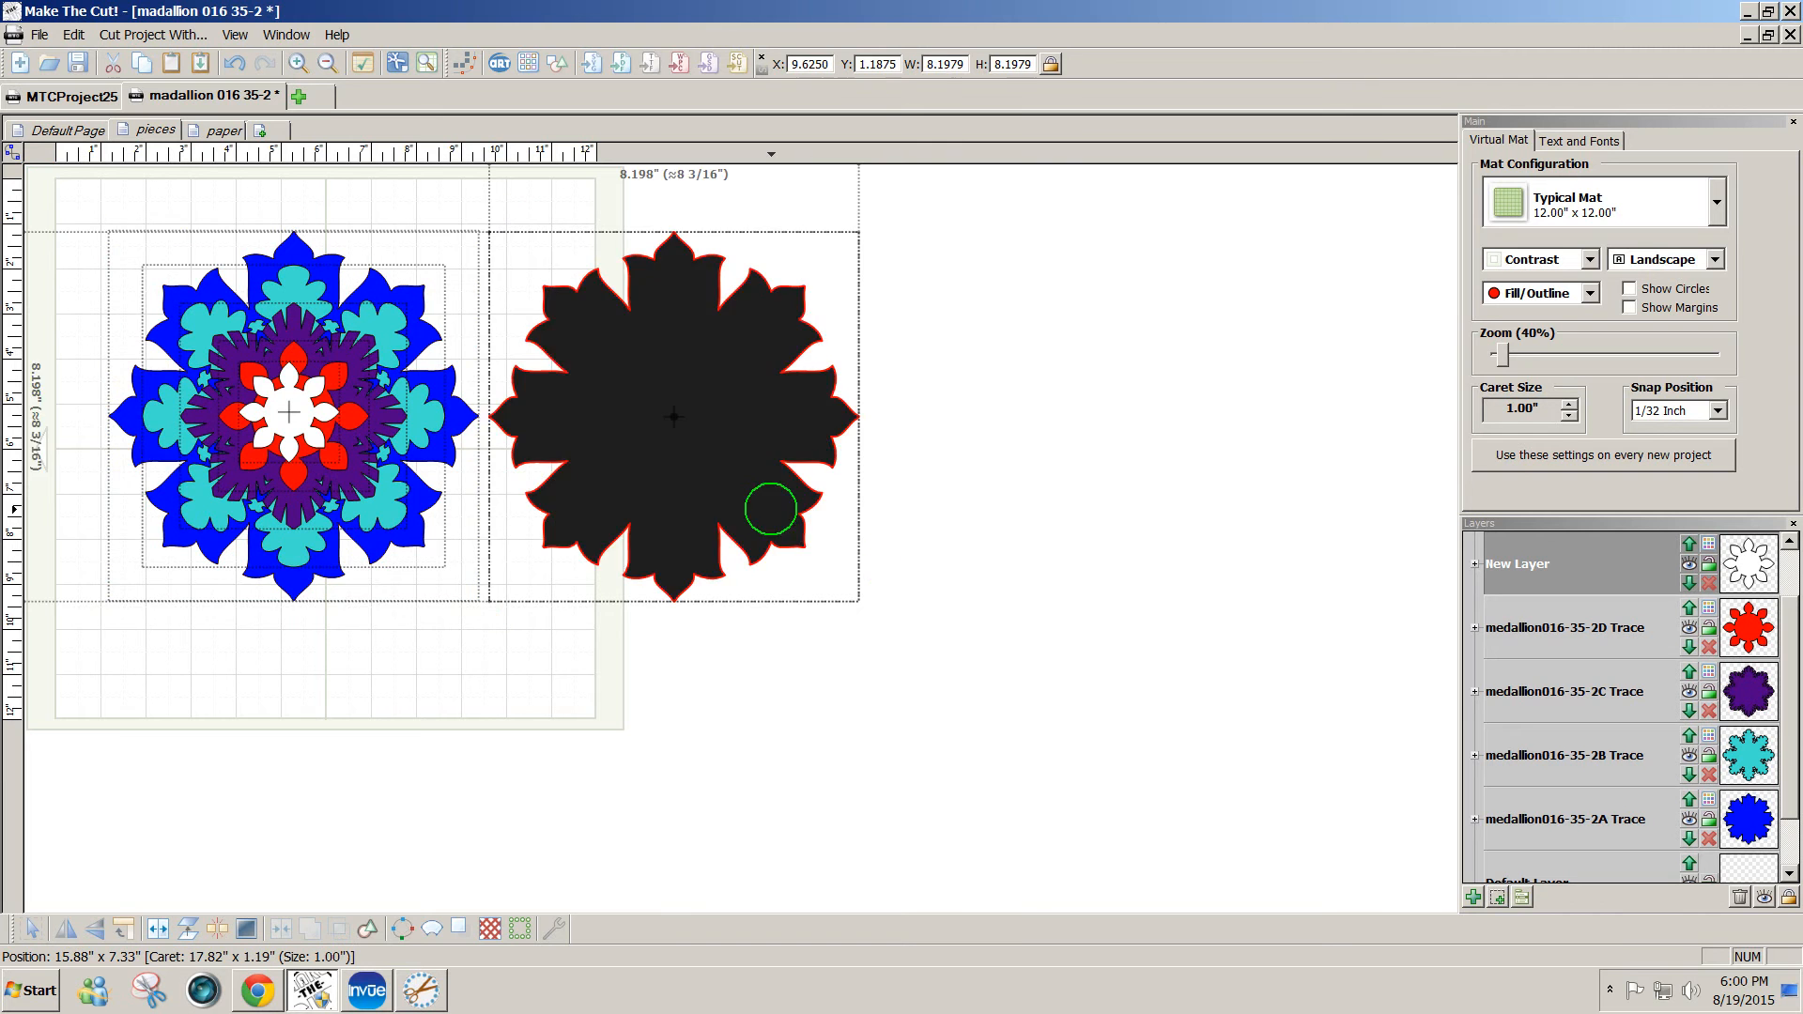
pyautogui.press('Delete')
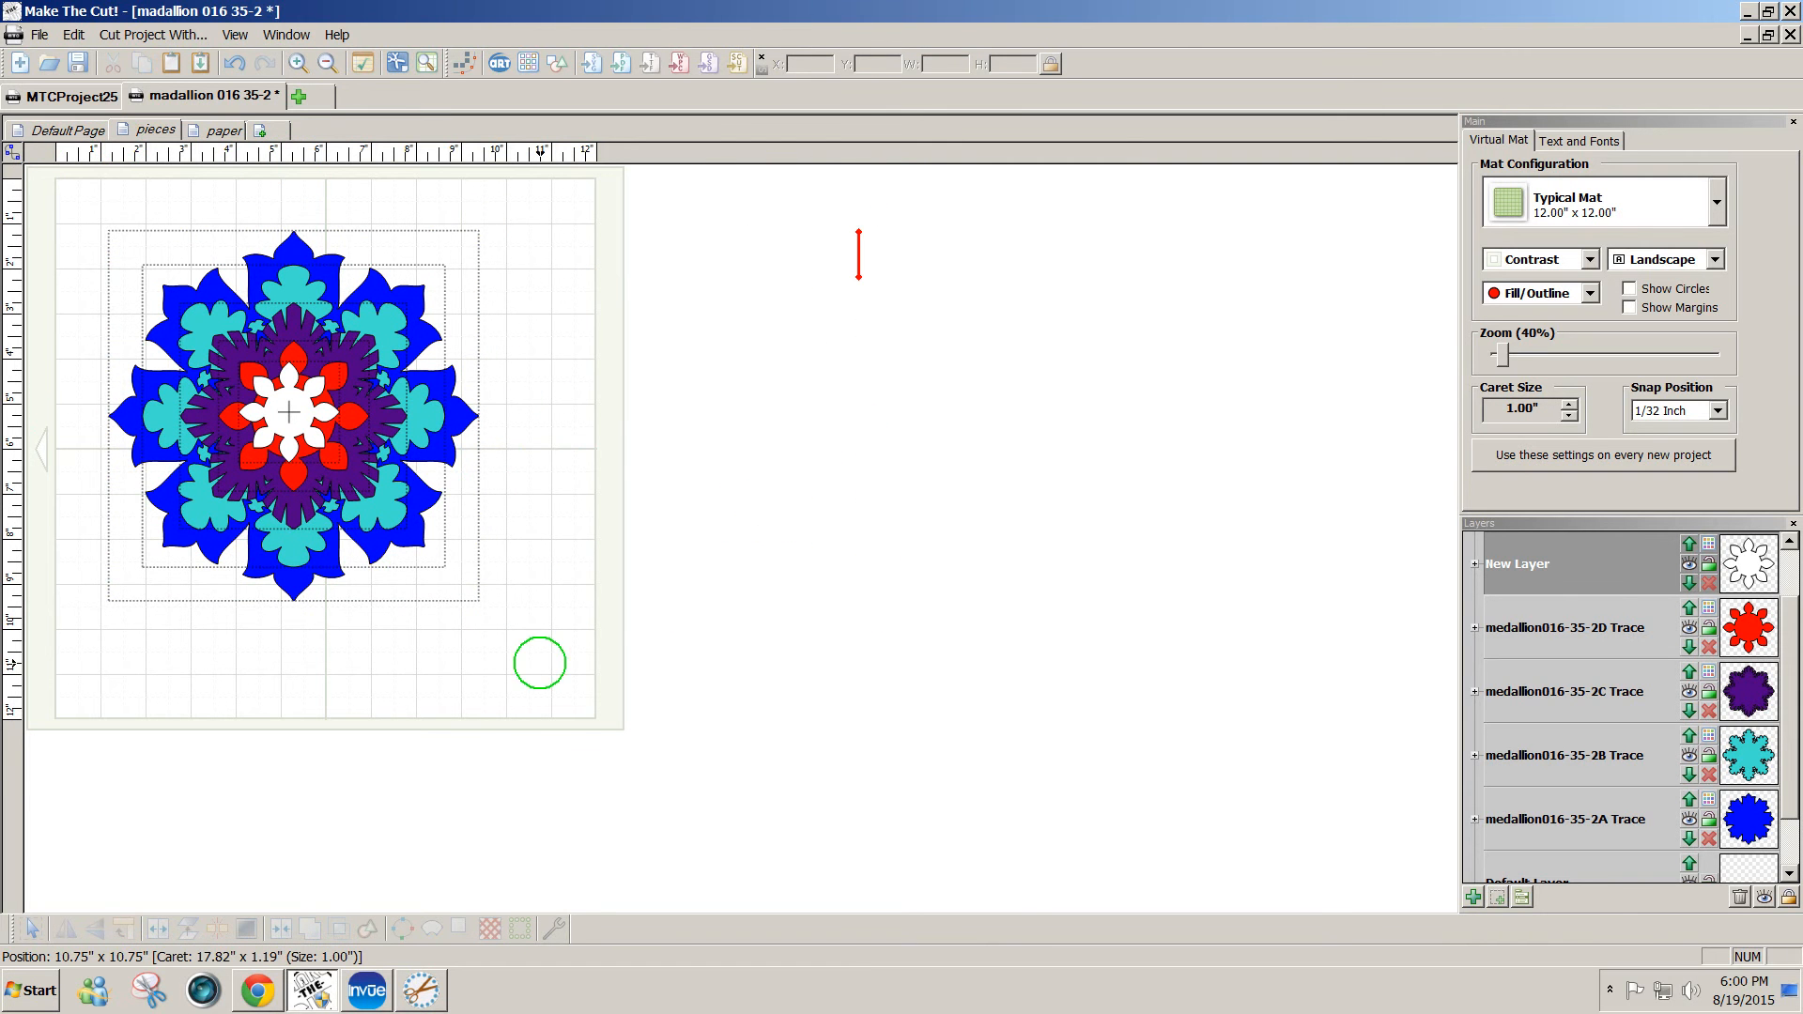
# - Copy the whole recolored medallion stack from the pieces page
pyautogui.moveTo(540, 662); pyautogui.dragTo(43, 201)
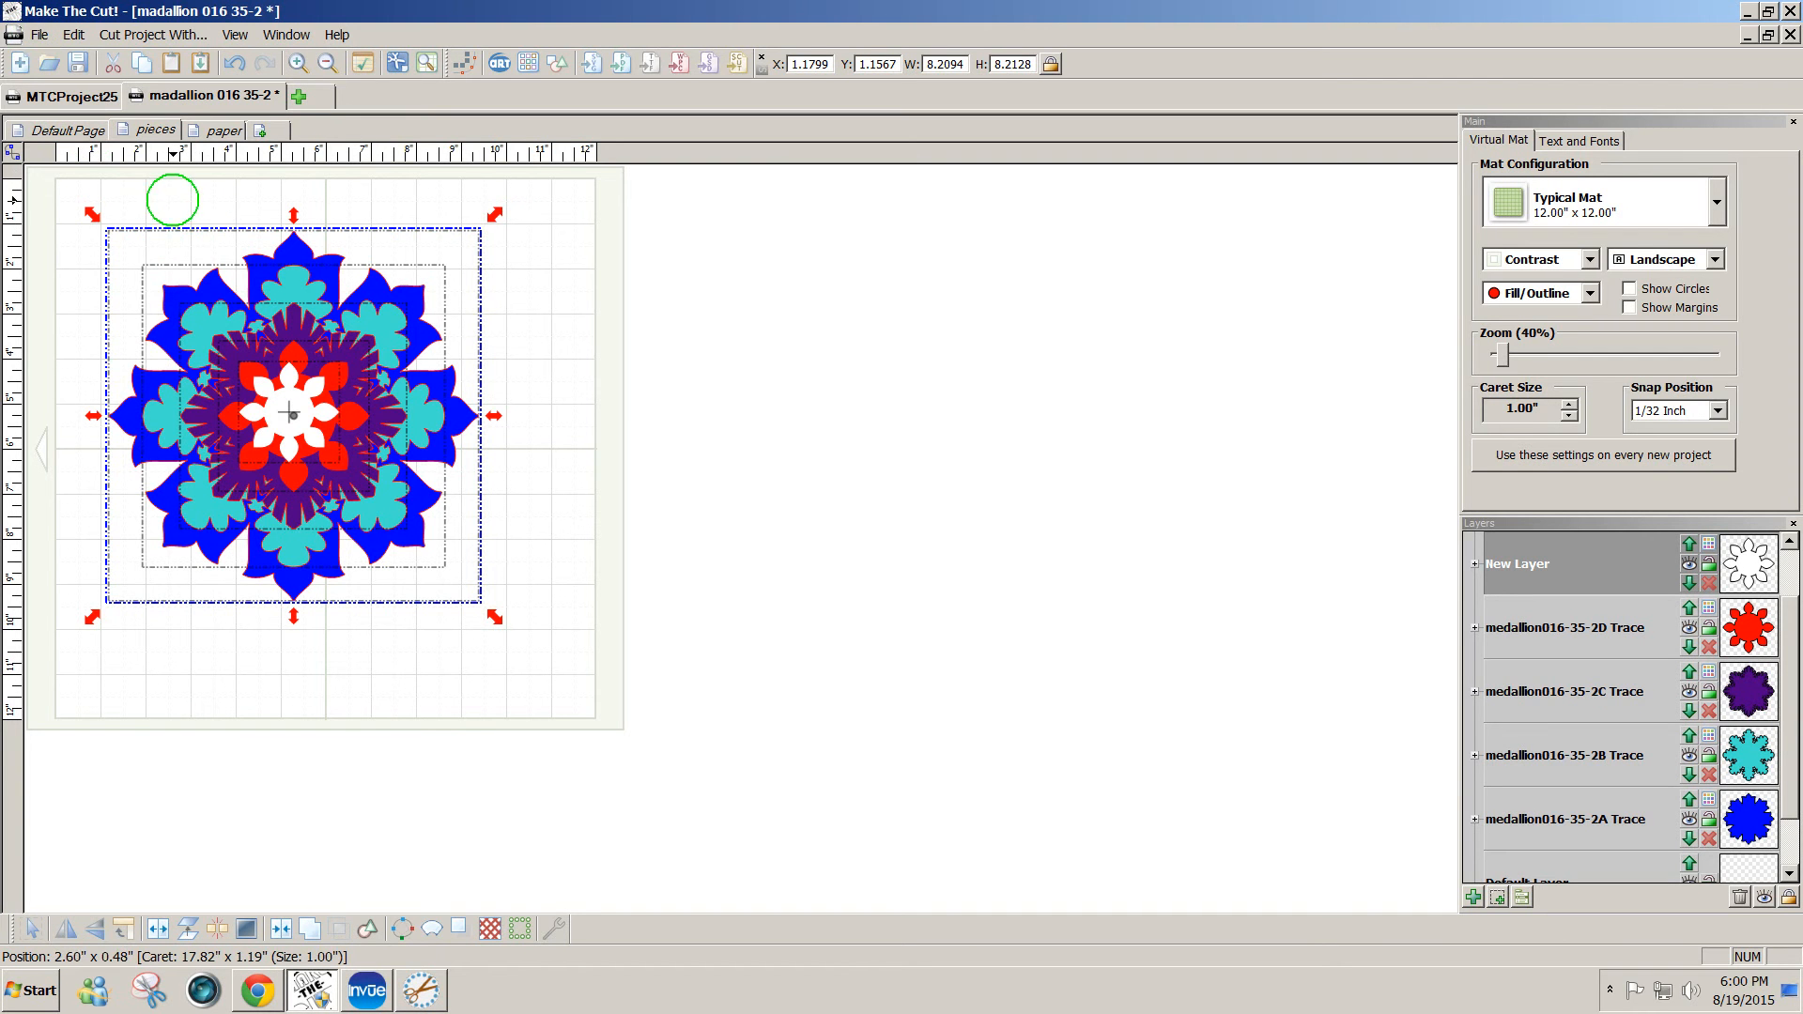
pyautogui.click(39, 36)
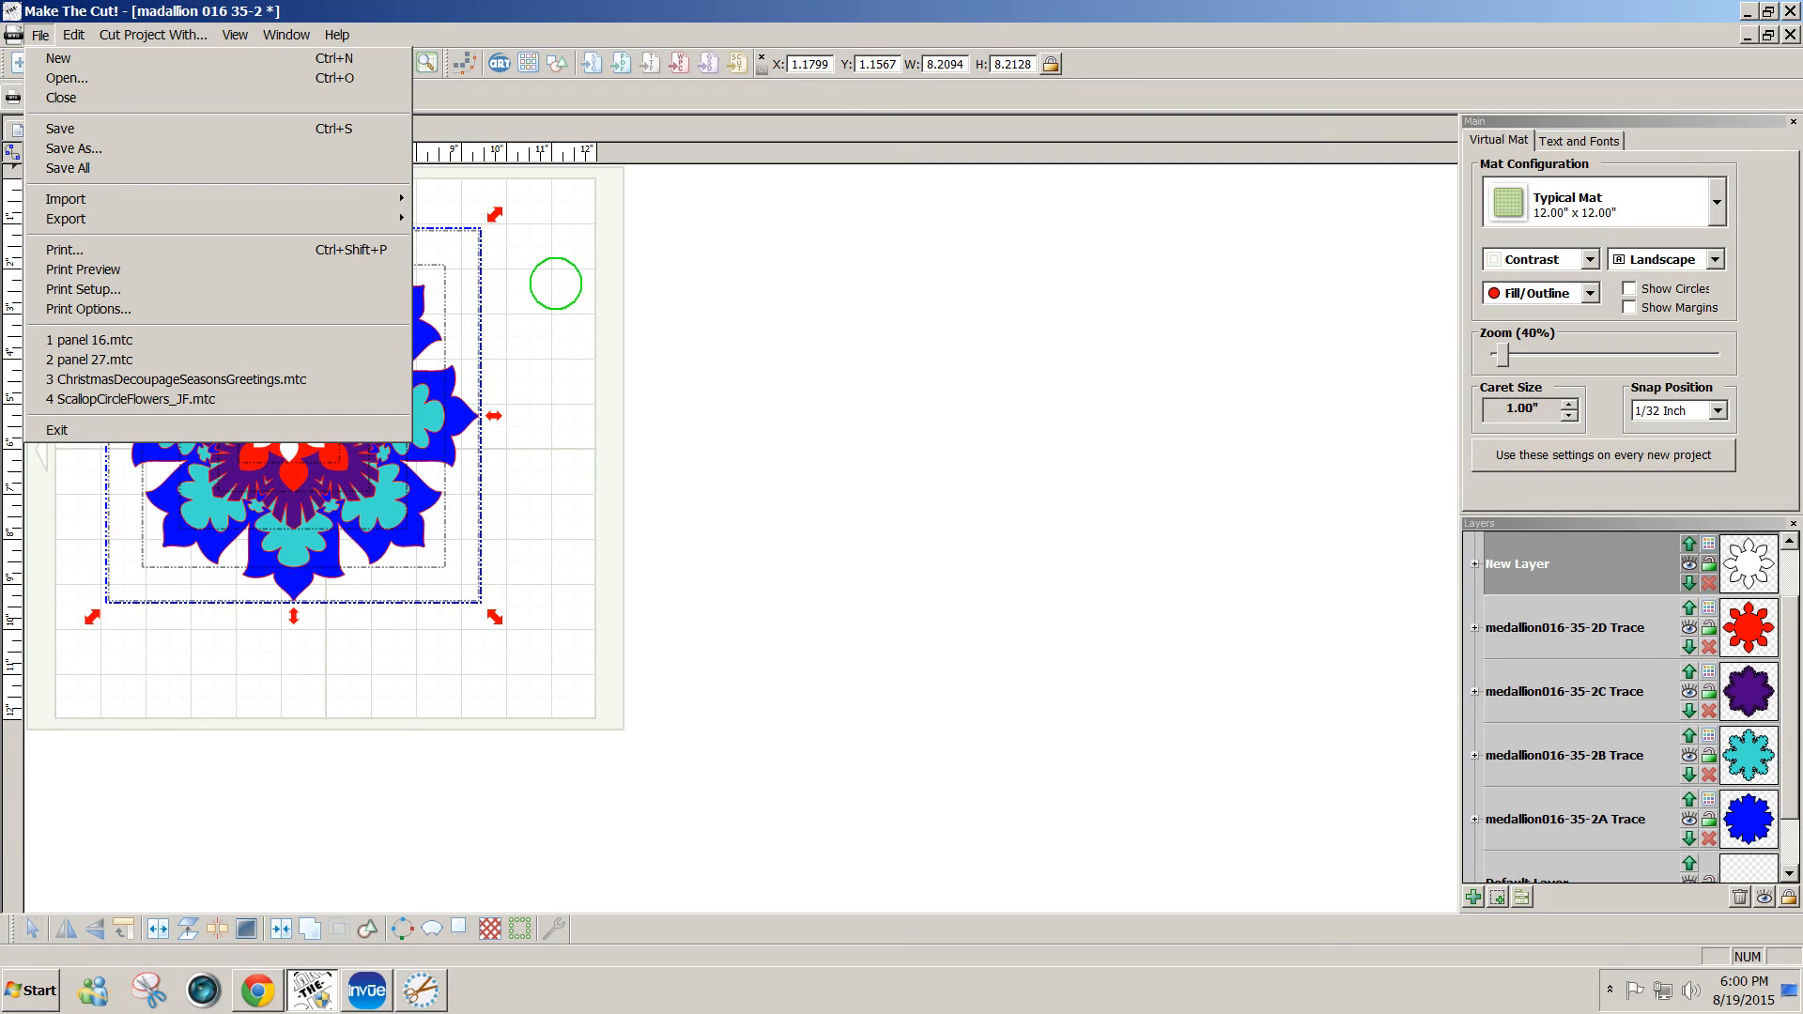
pyautogui.click(555, 284)
pyautogui.moveTo(567, 600); pyautogui.dragTo(82, 181)
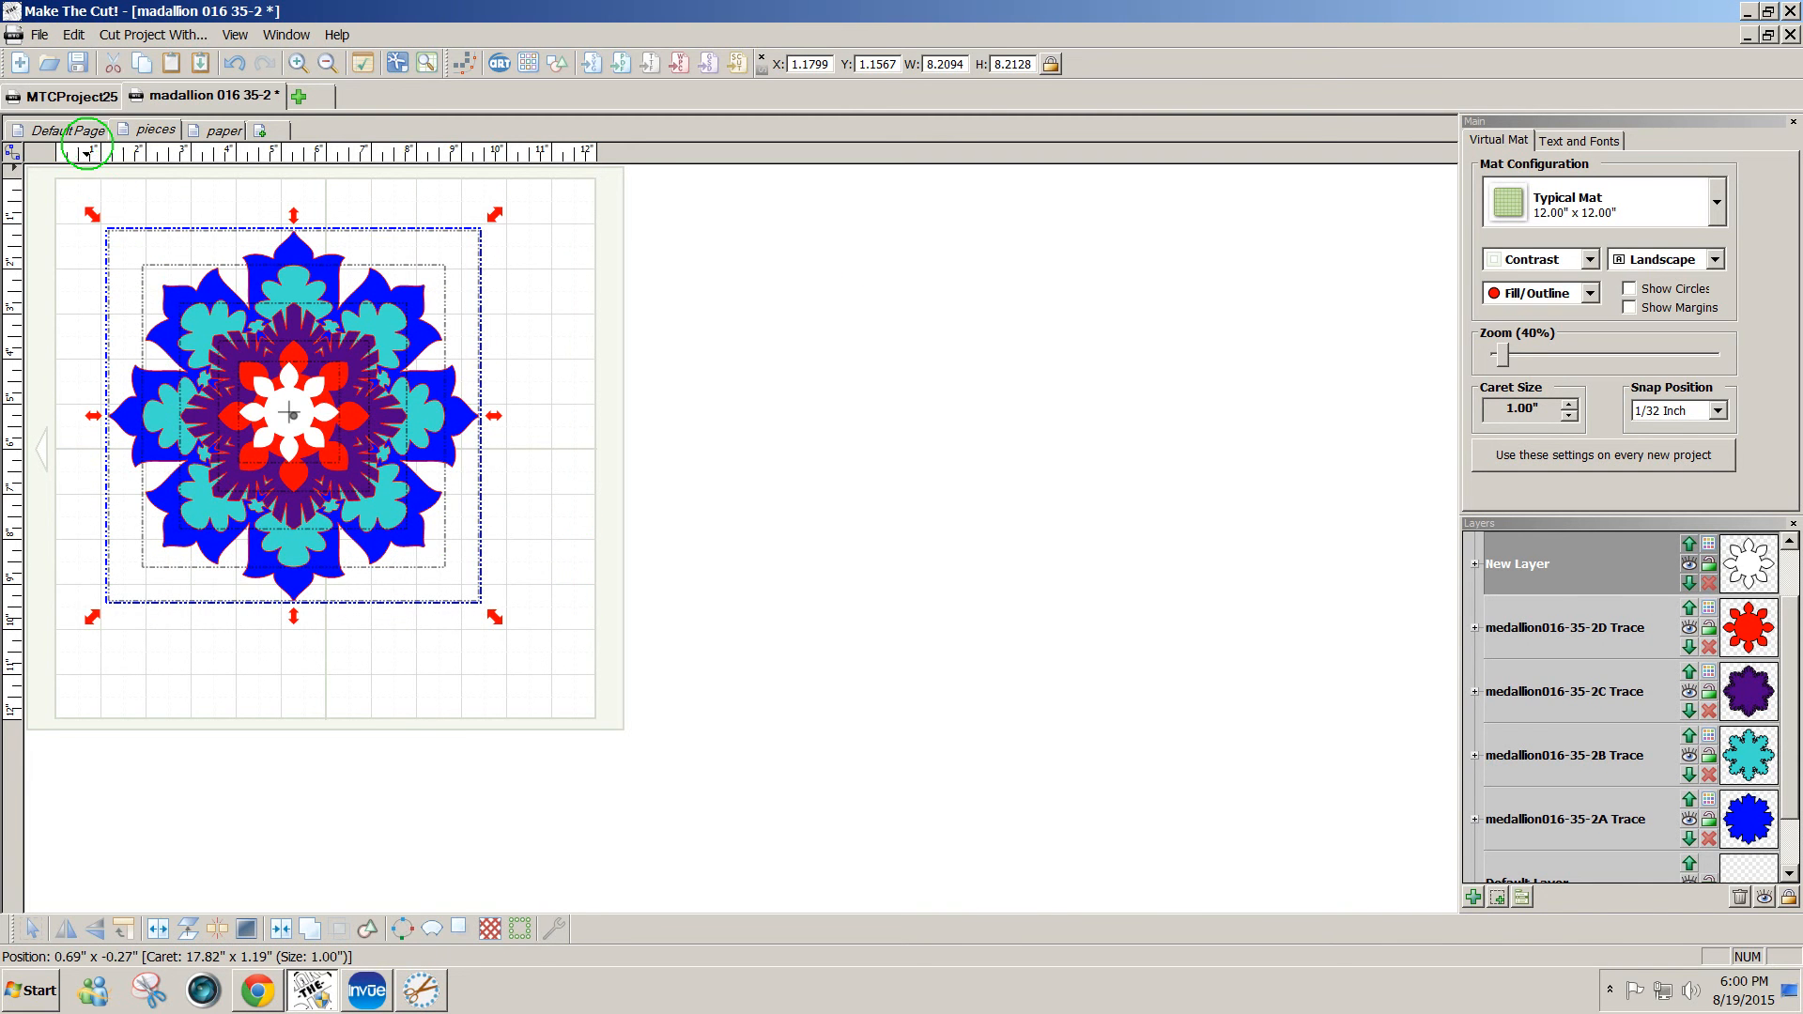
# - On the DefaultPage, move the original medallion off the mat and paste the recolored stack onto the mat below the small floral
pyautogui.click(66, 129)
pyautogui.moveTo(388, 432); pyautogui.dragTo(887, 443)
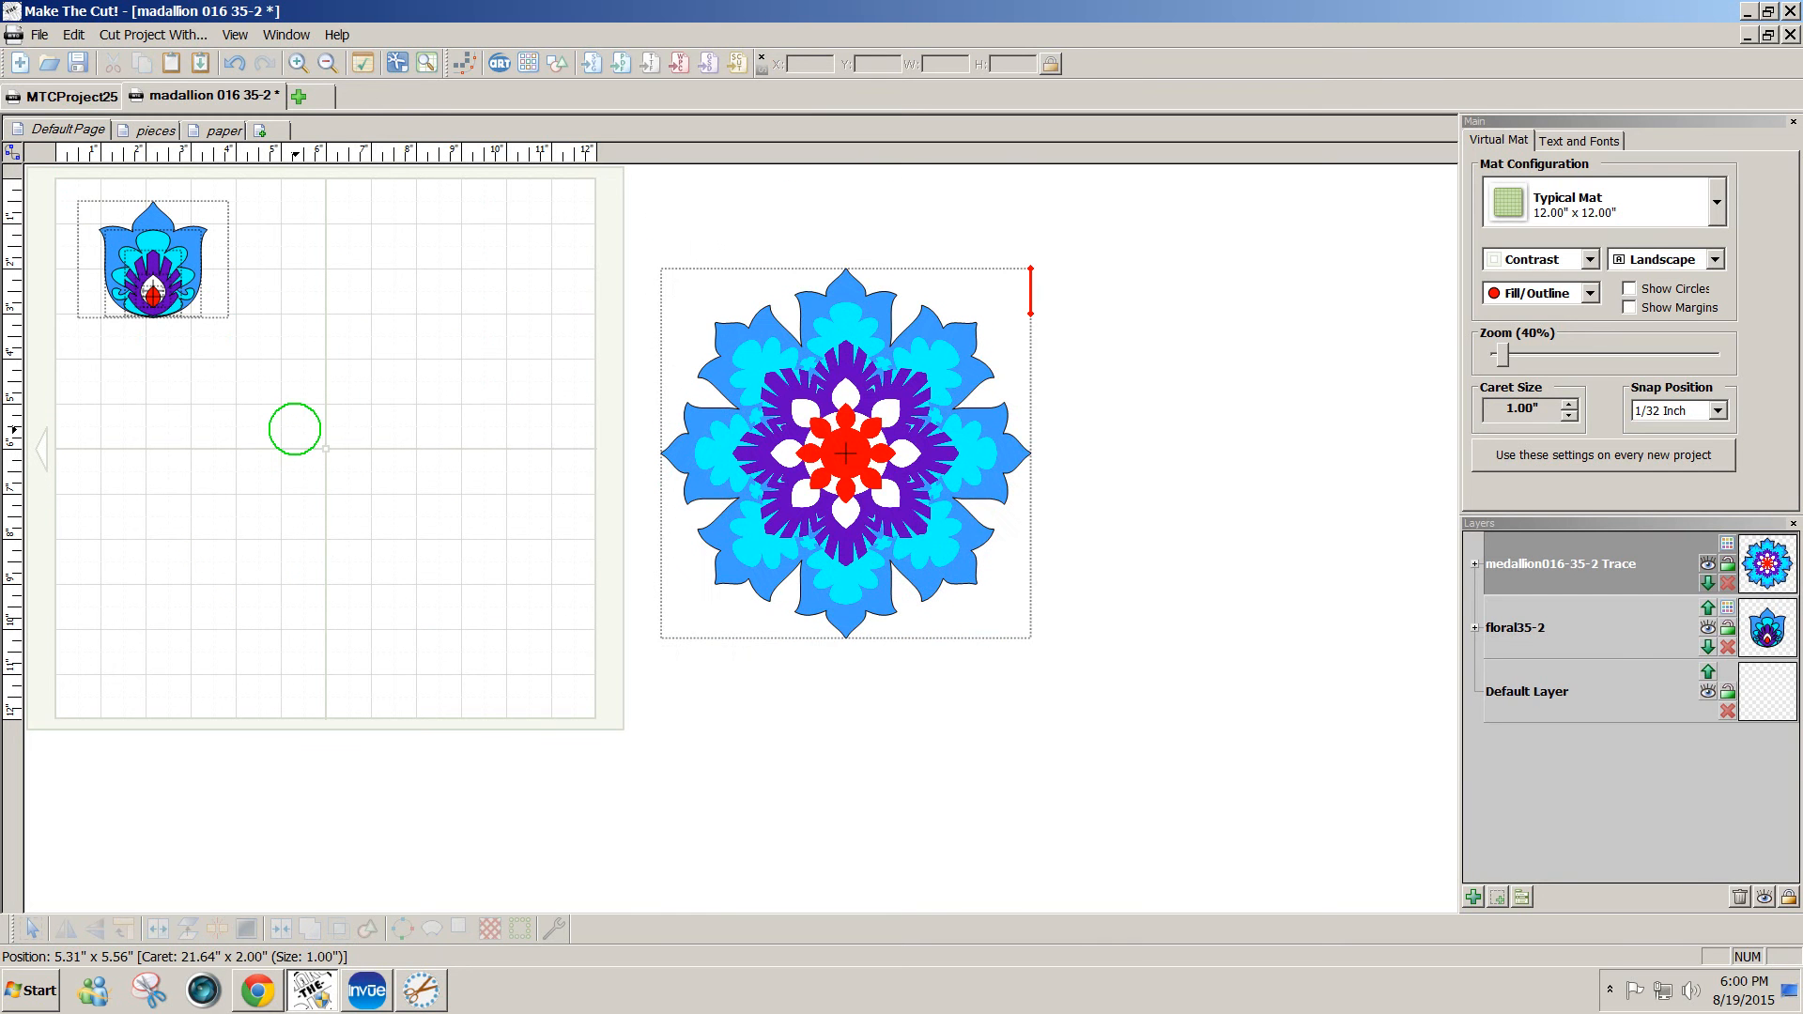
pyautogui.hotkey('ctrl', 'v')
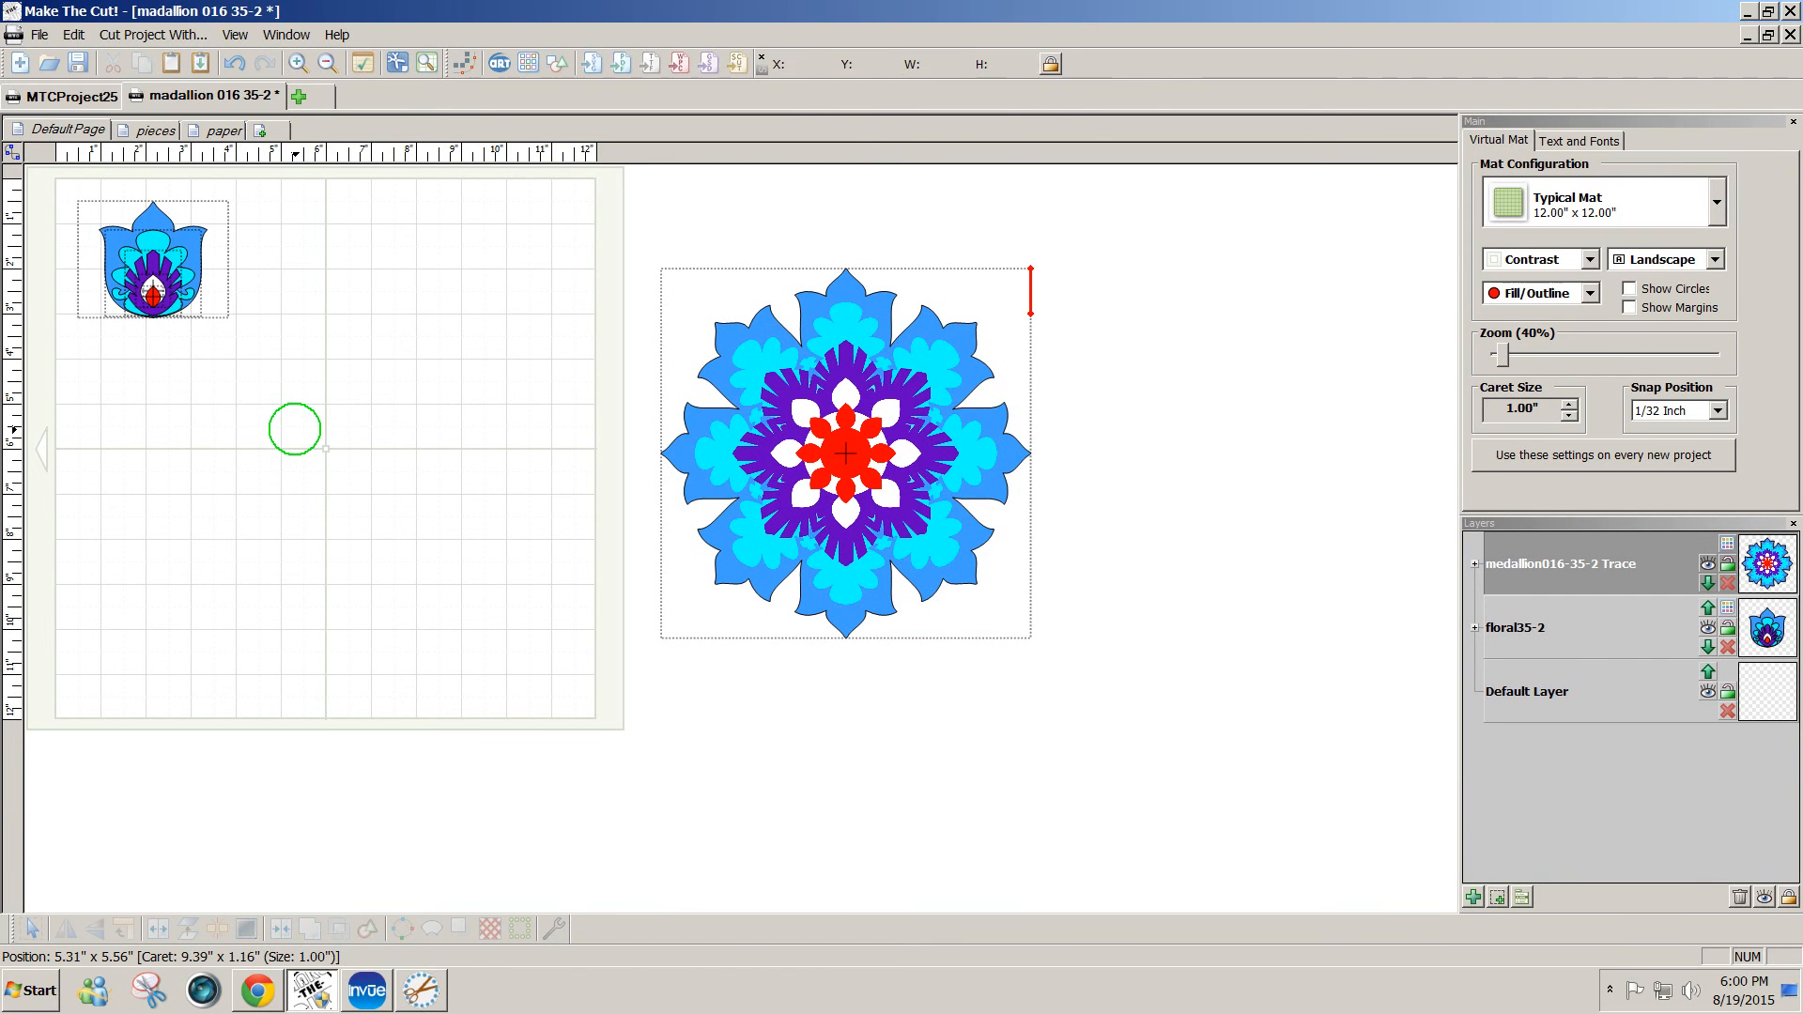
pyautogui.moveTo(285, 407); pyautogui.dragTo(354, 457)
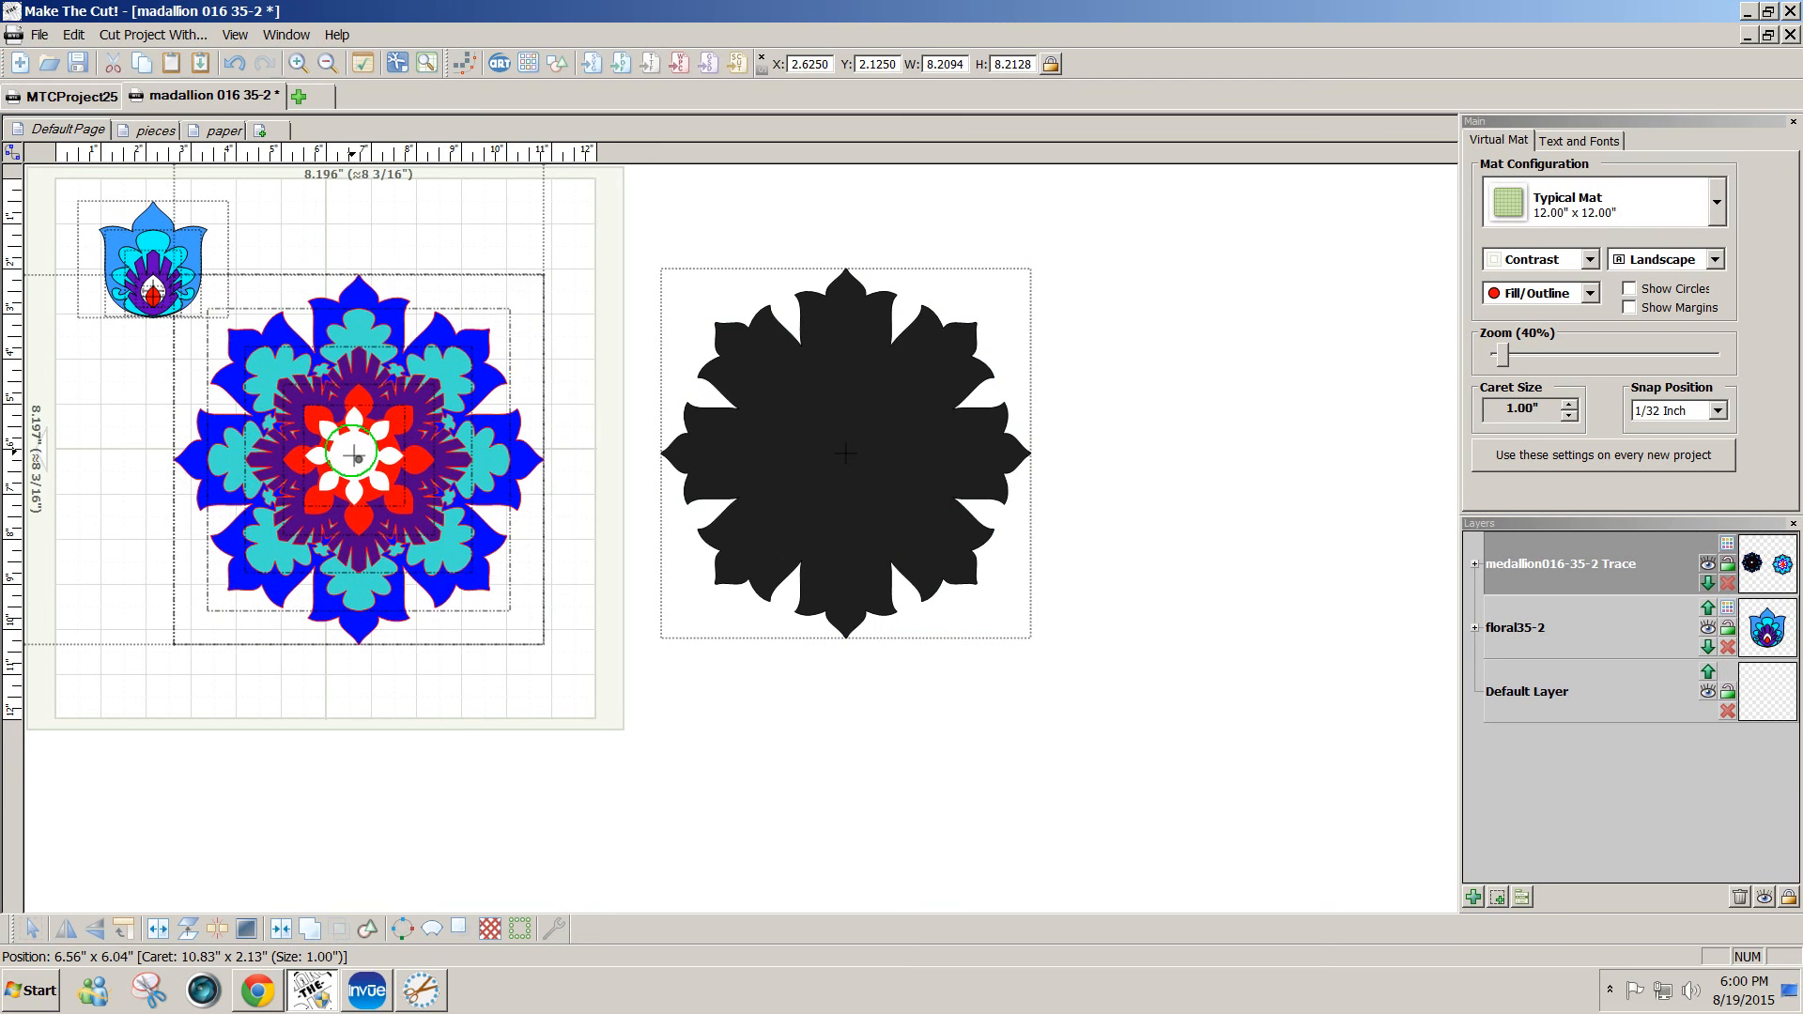
pyautogui.click(575, 676)
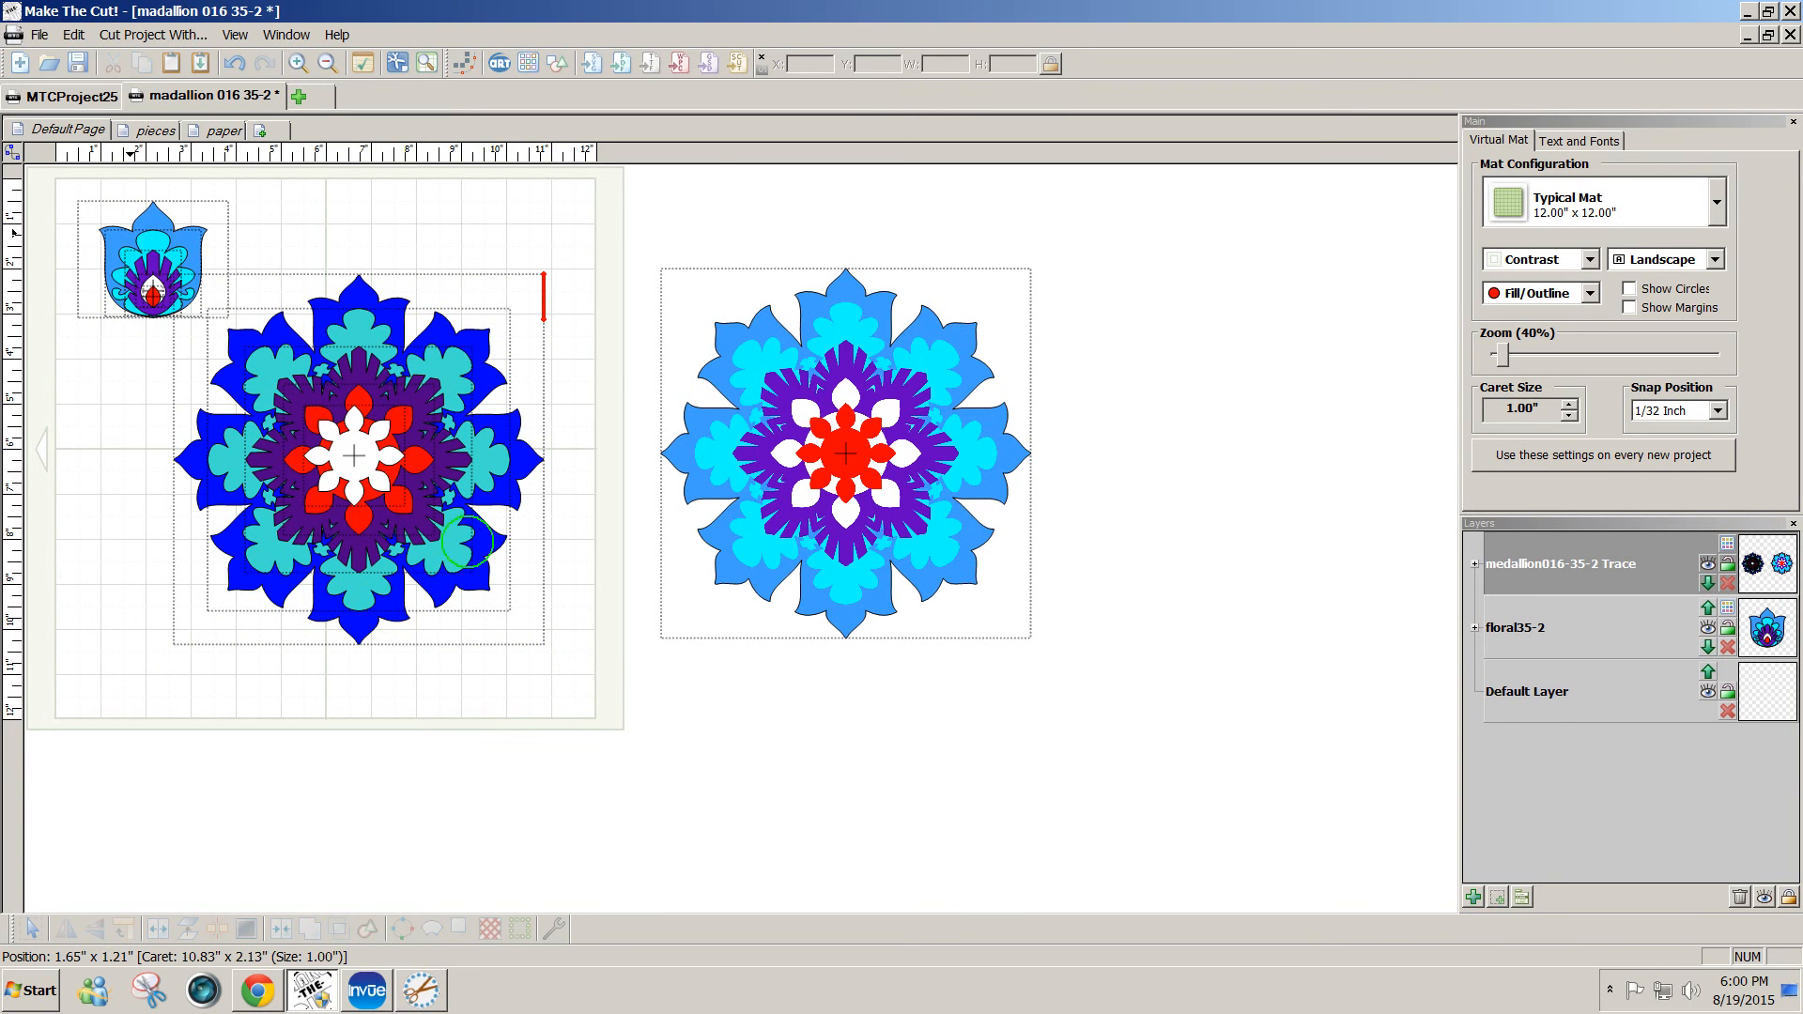
# - Export the small floral and recolored medallion together as an SVG file named Medallion16 on the Desktop
pyautogui.moveTo(577, 688); pyautogui.dragTo(24, 175)
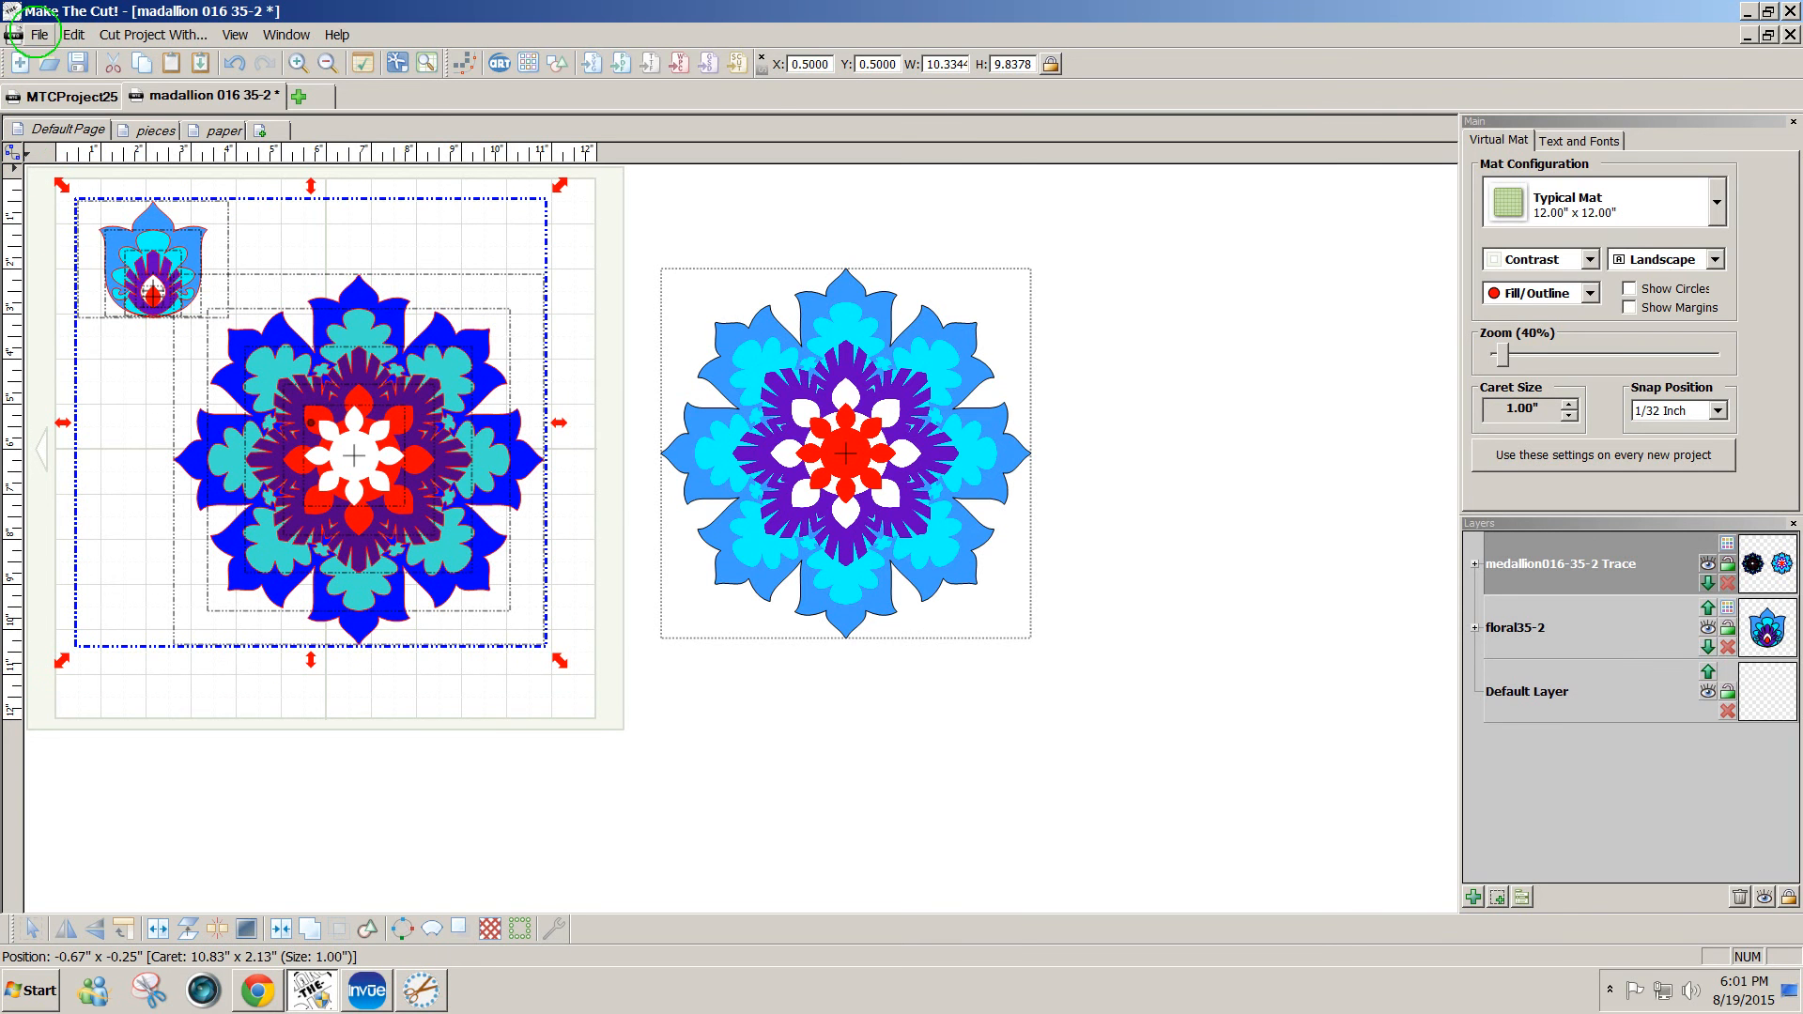
pyautogui.click(40, 35)
pyautogui.moveTo(67, 216)
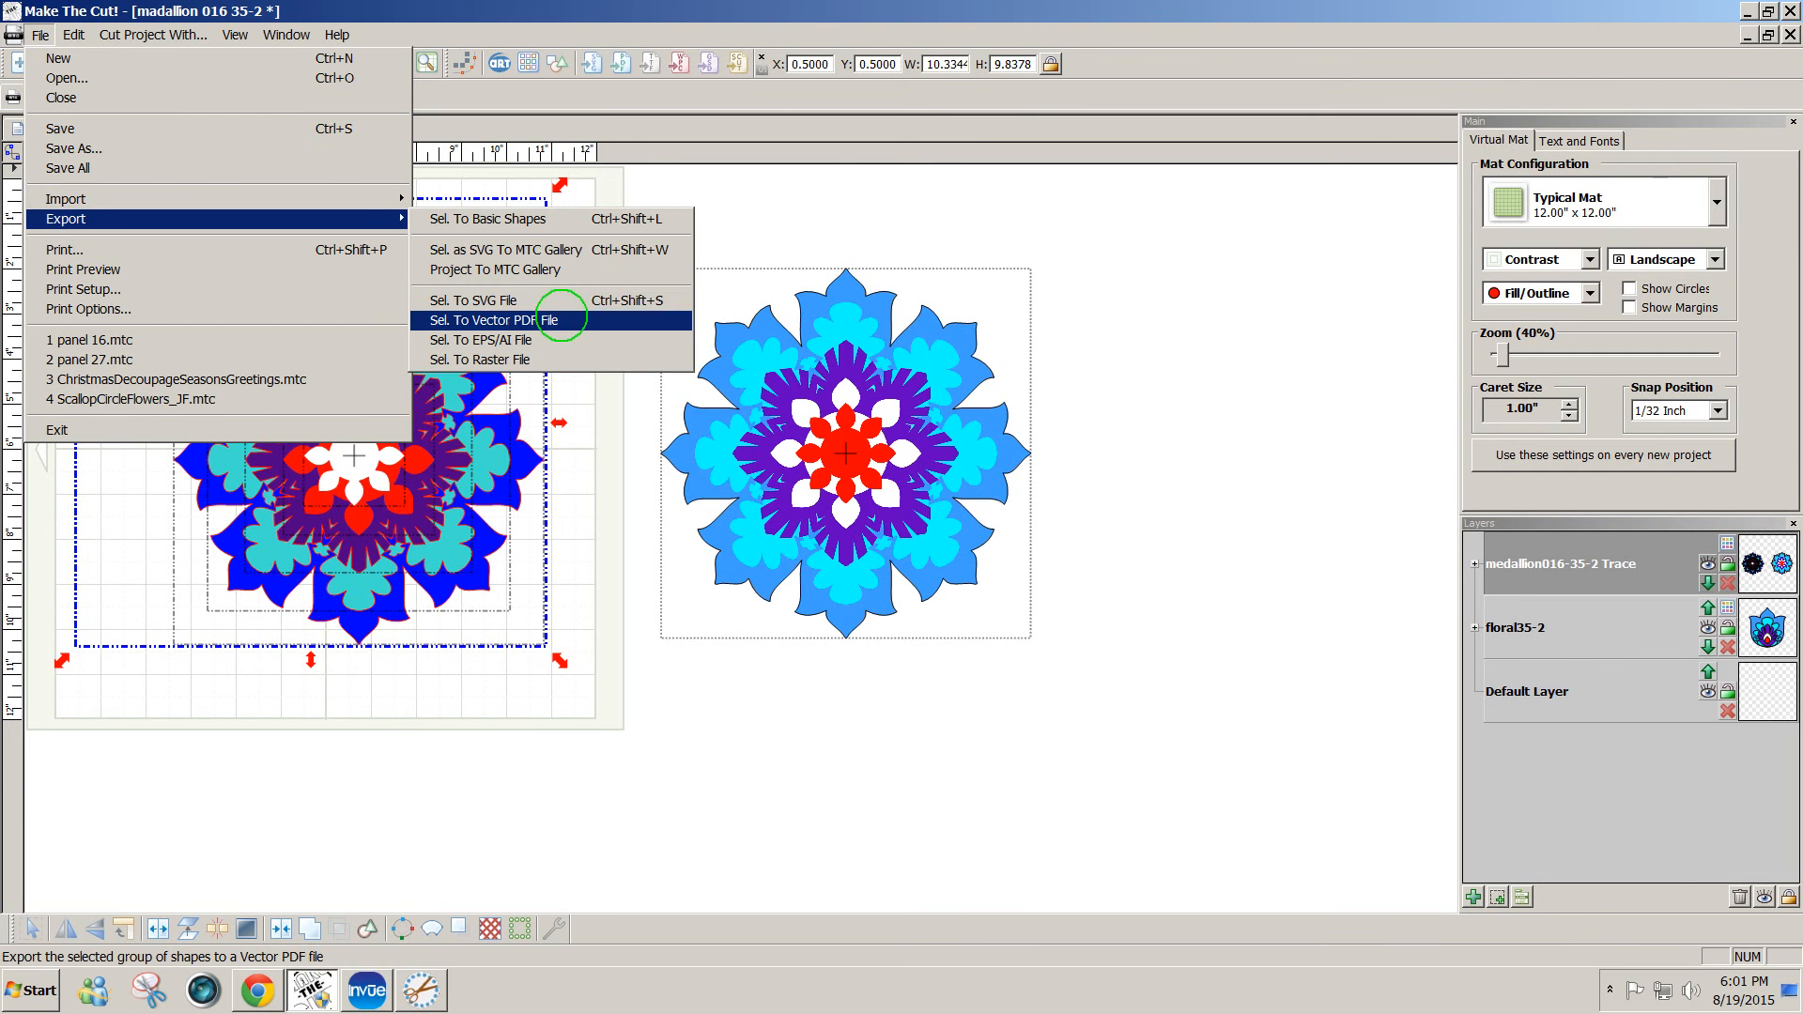
pyautogui.click(557, 300)
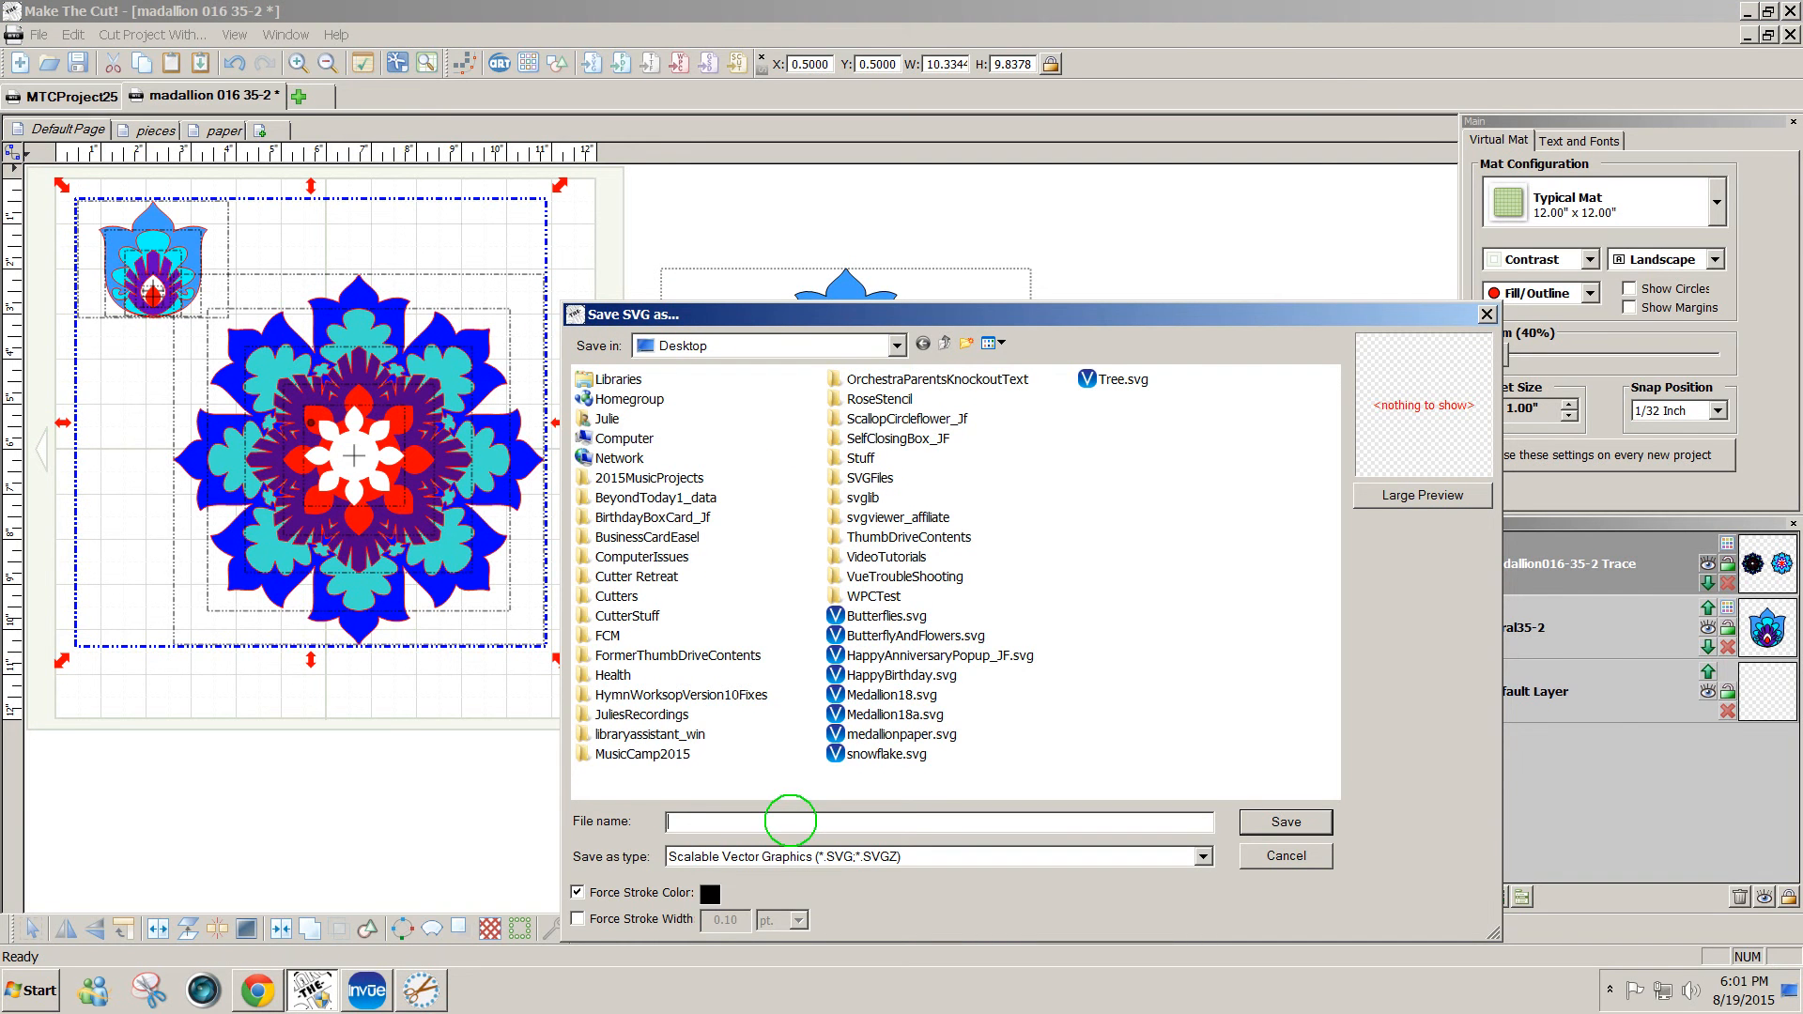
pyautogui.write('Medallion')
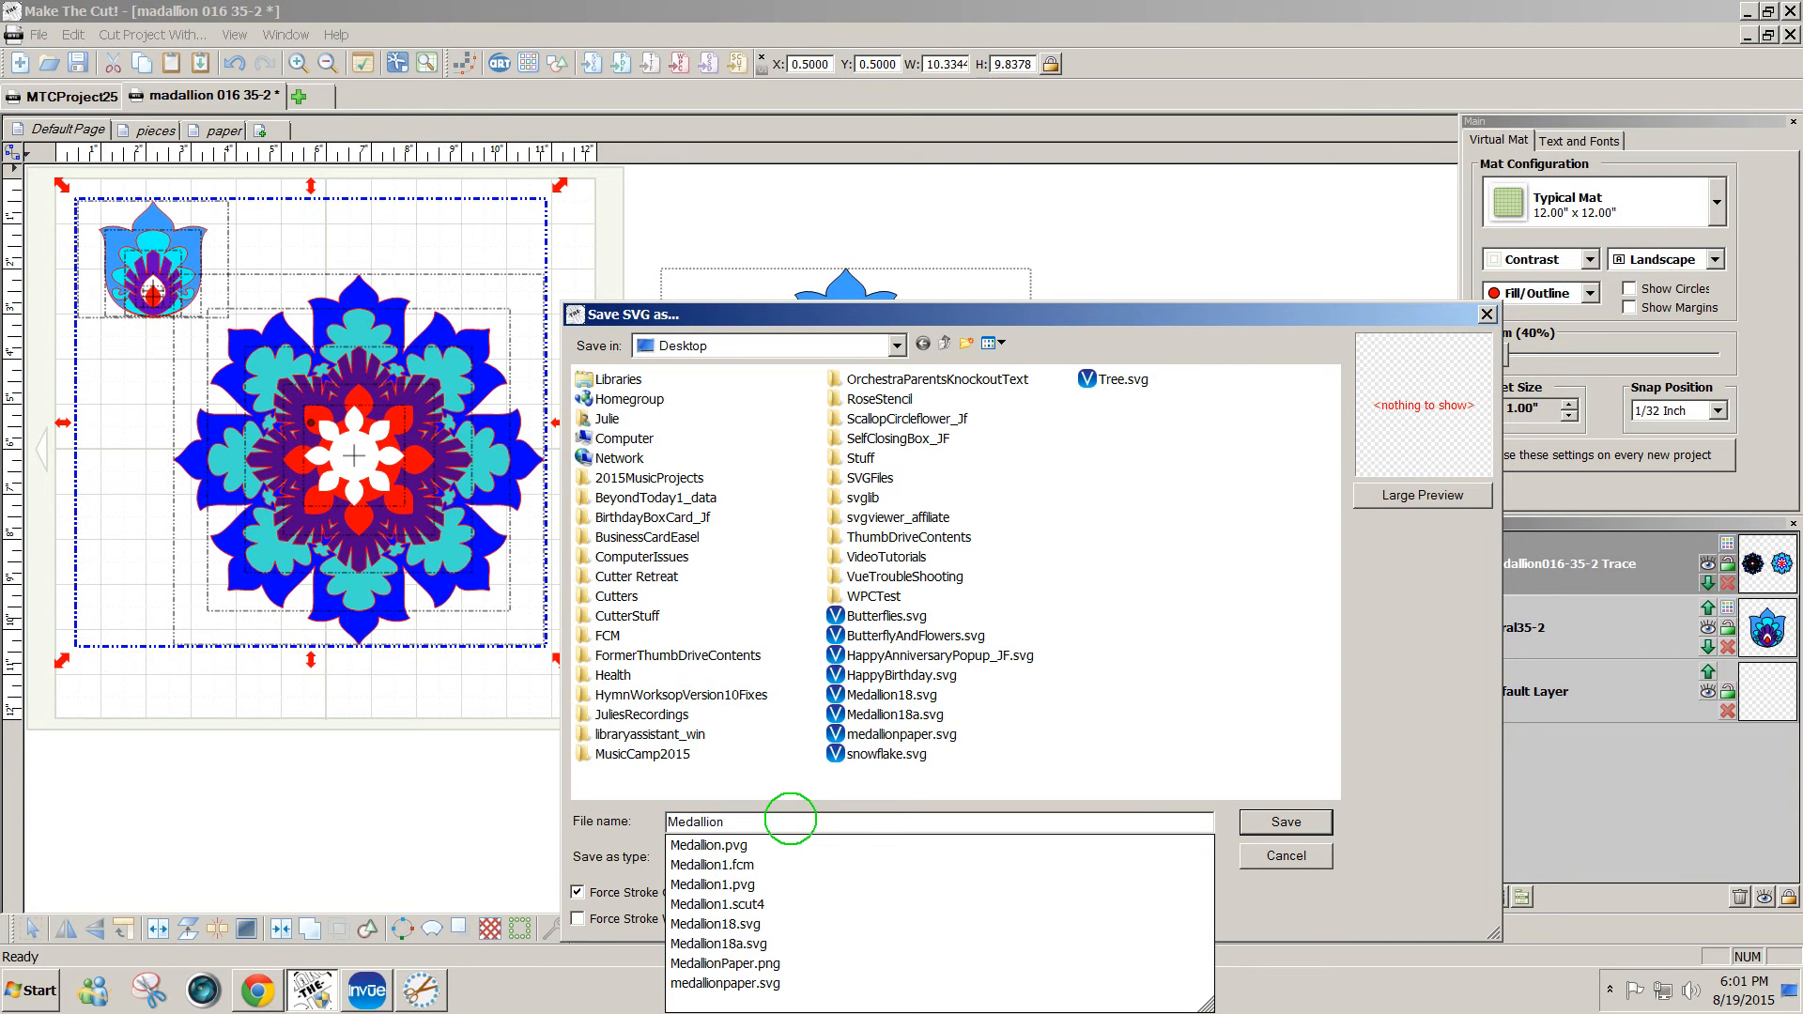
pyautogui.write('16')
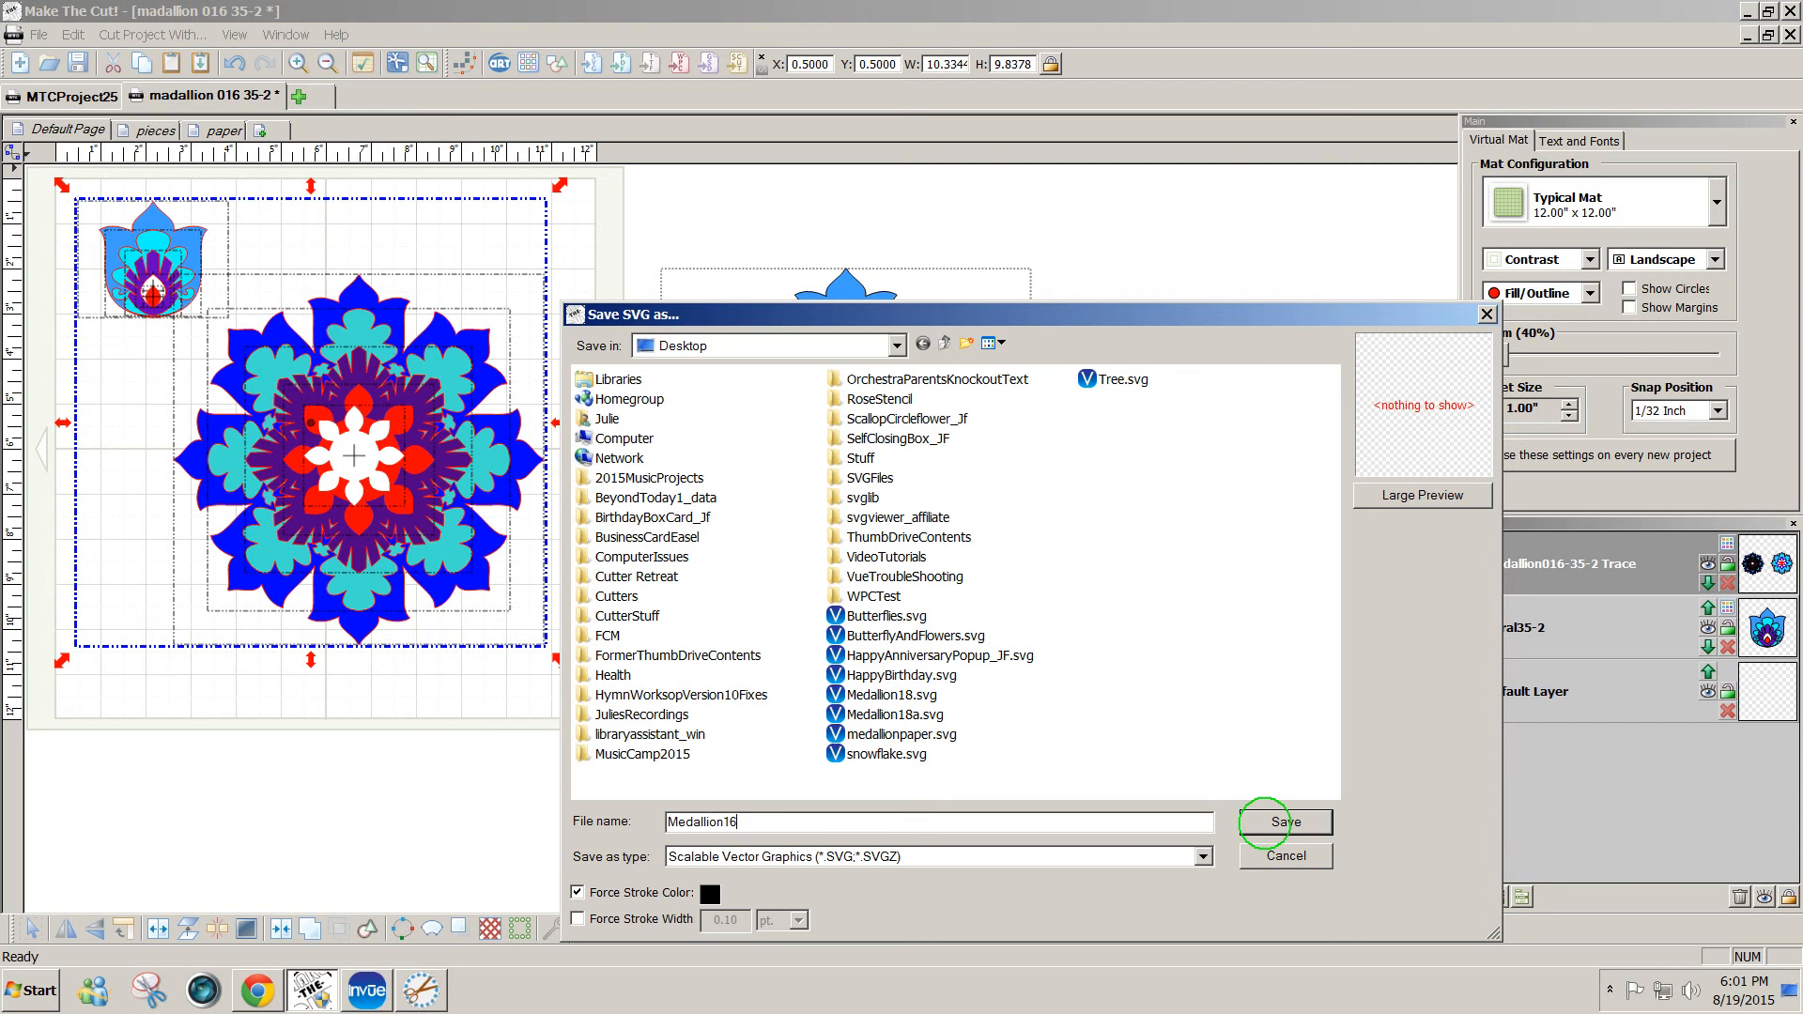
pyautogui.click(1263, 822)
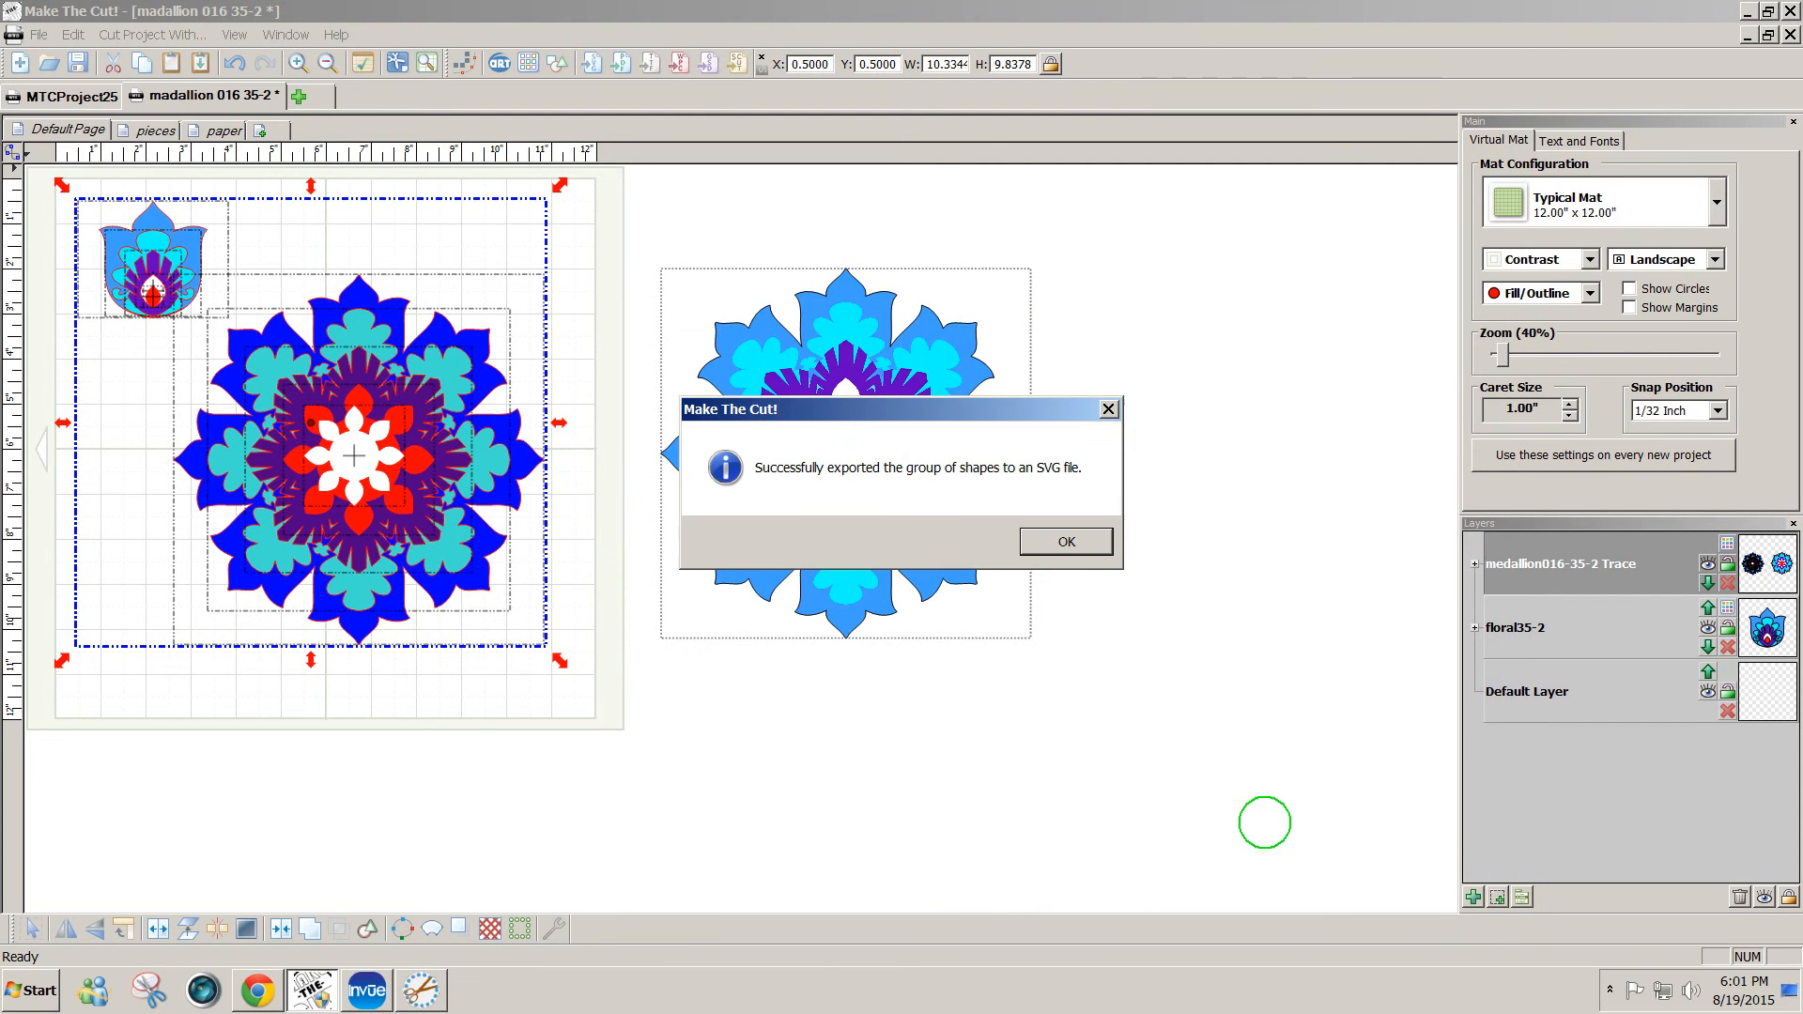
pyautogui.click(1065, 543)
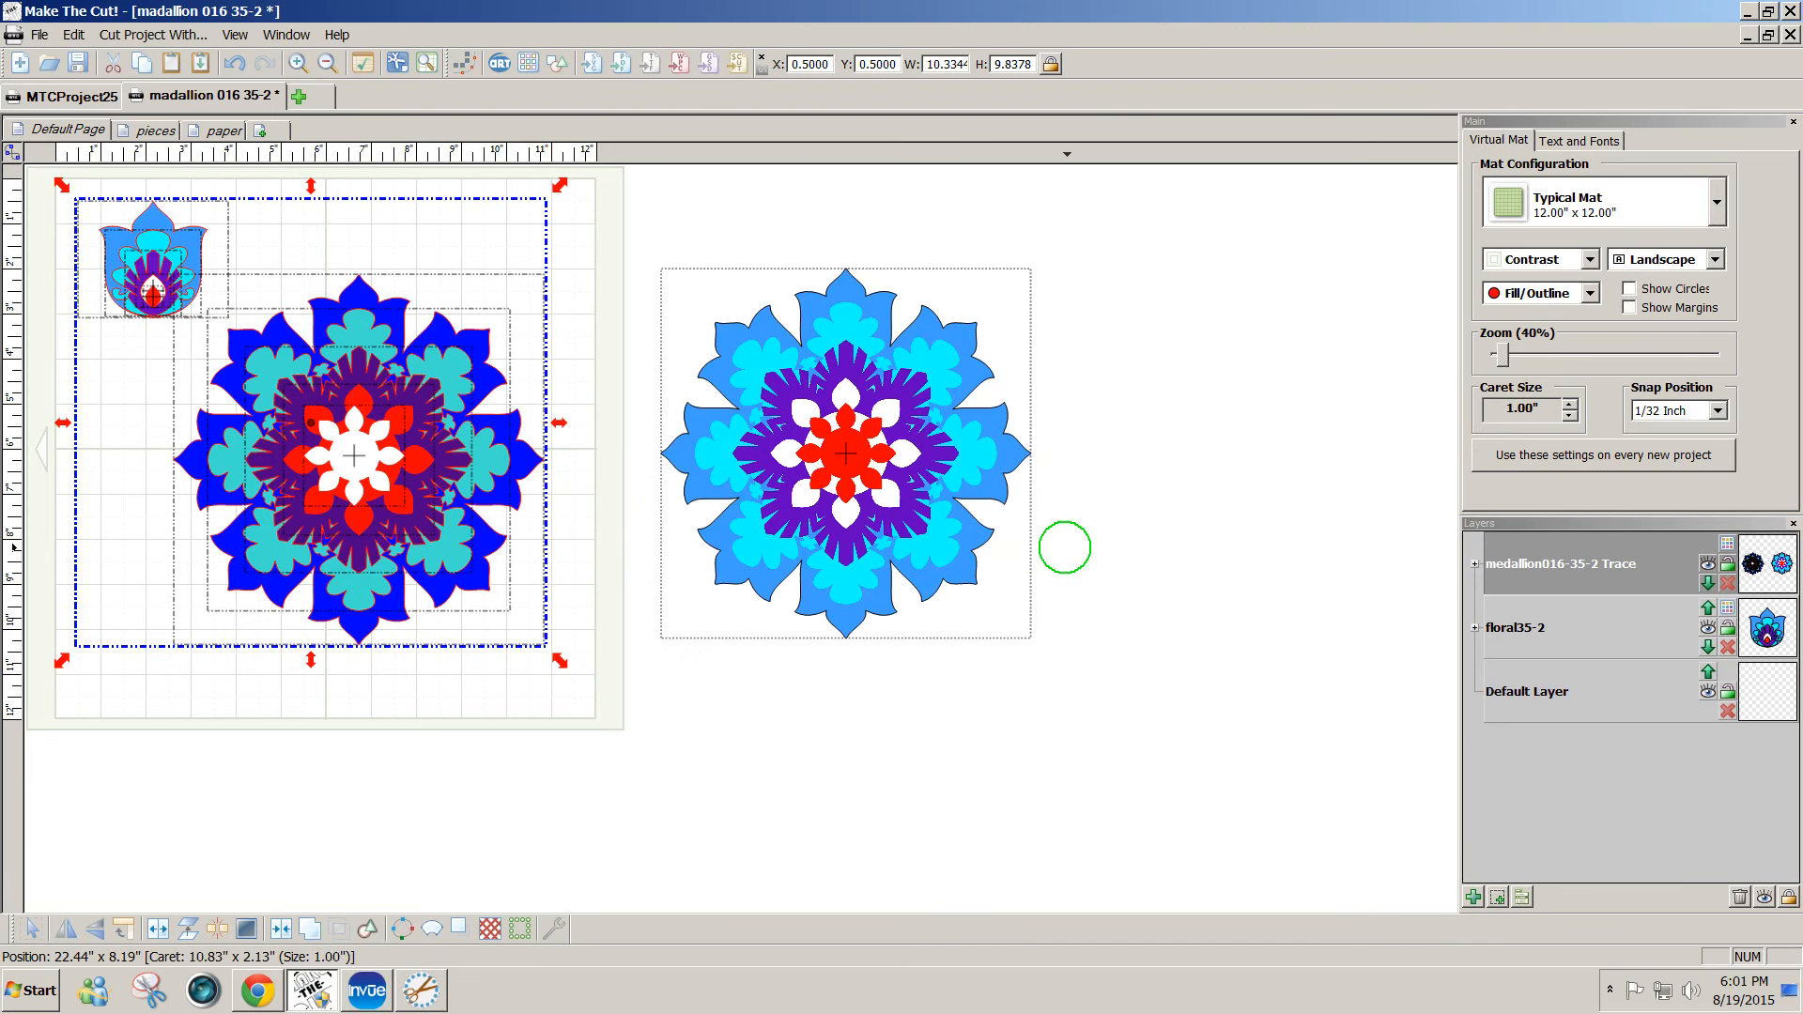
# - Export the same selection to SVG again with Force Stroke Color enabled, replacing Medallion16.svg on the Desktop
pyautogui.click(366, 991)
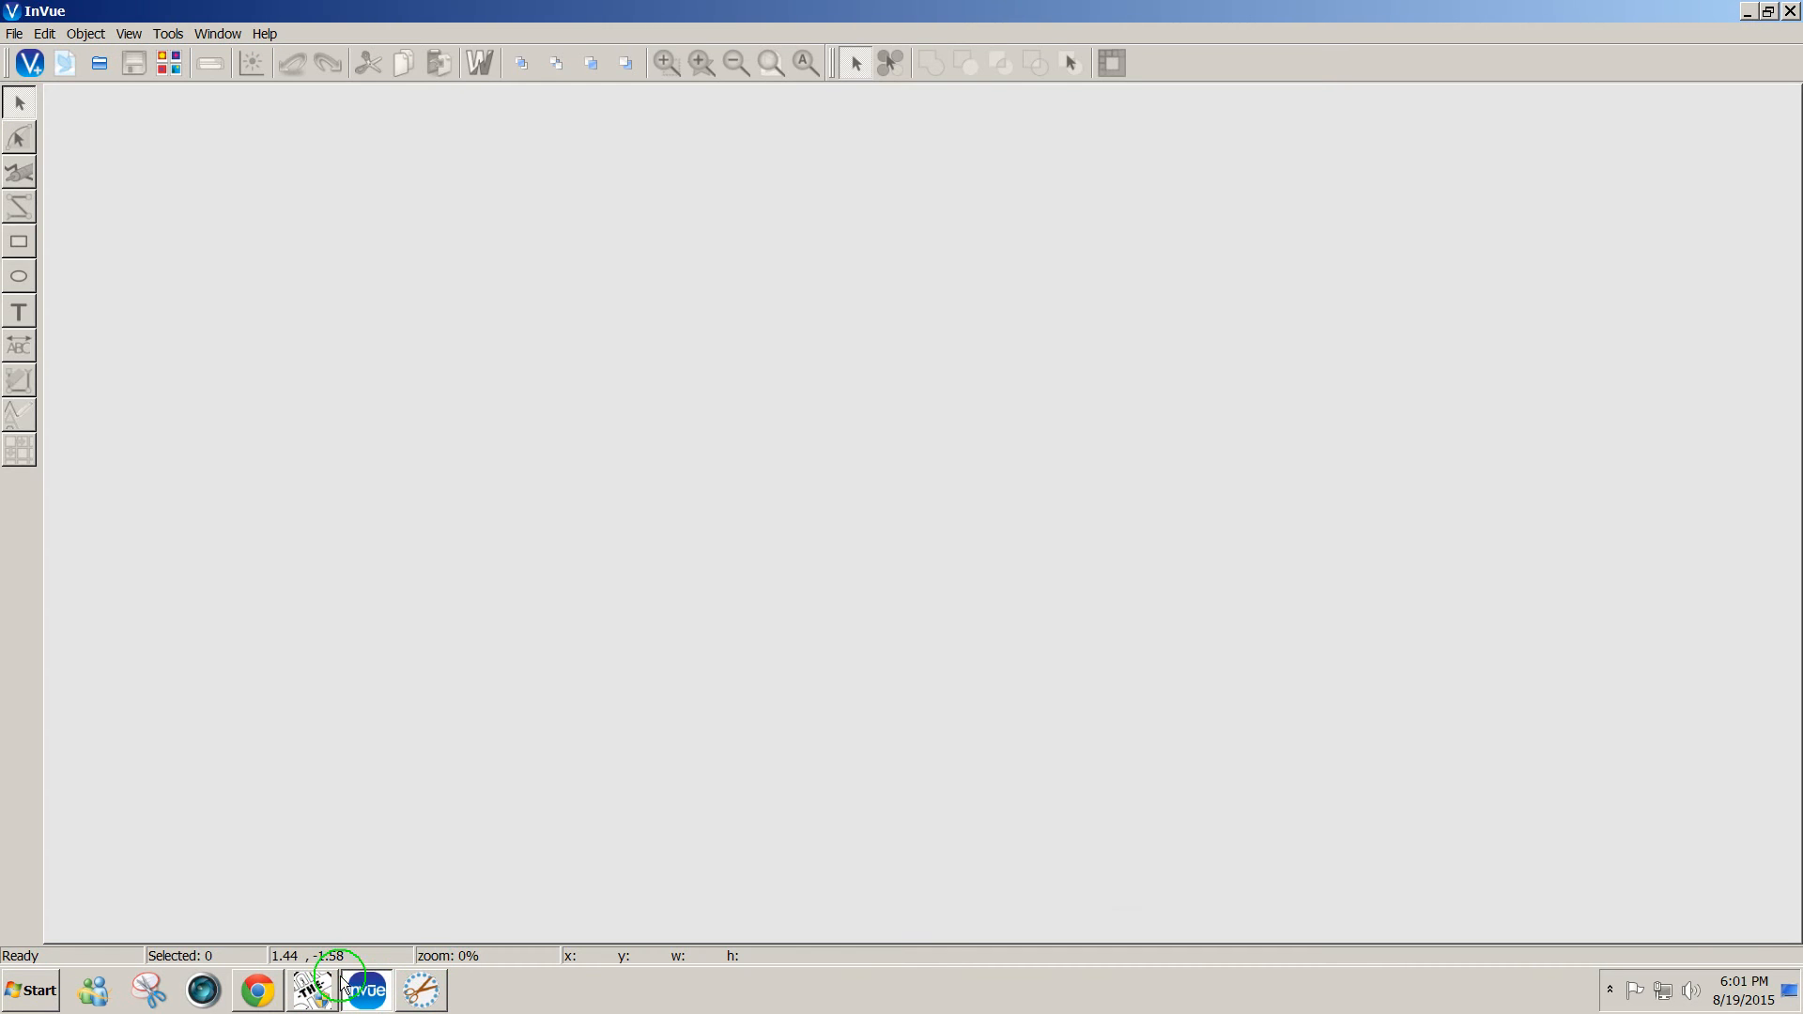
pyautogui.click(314, 986)
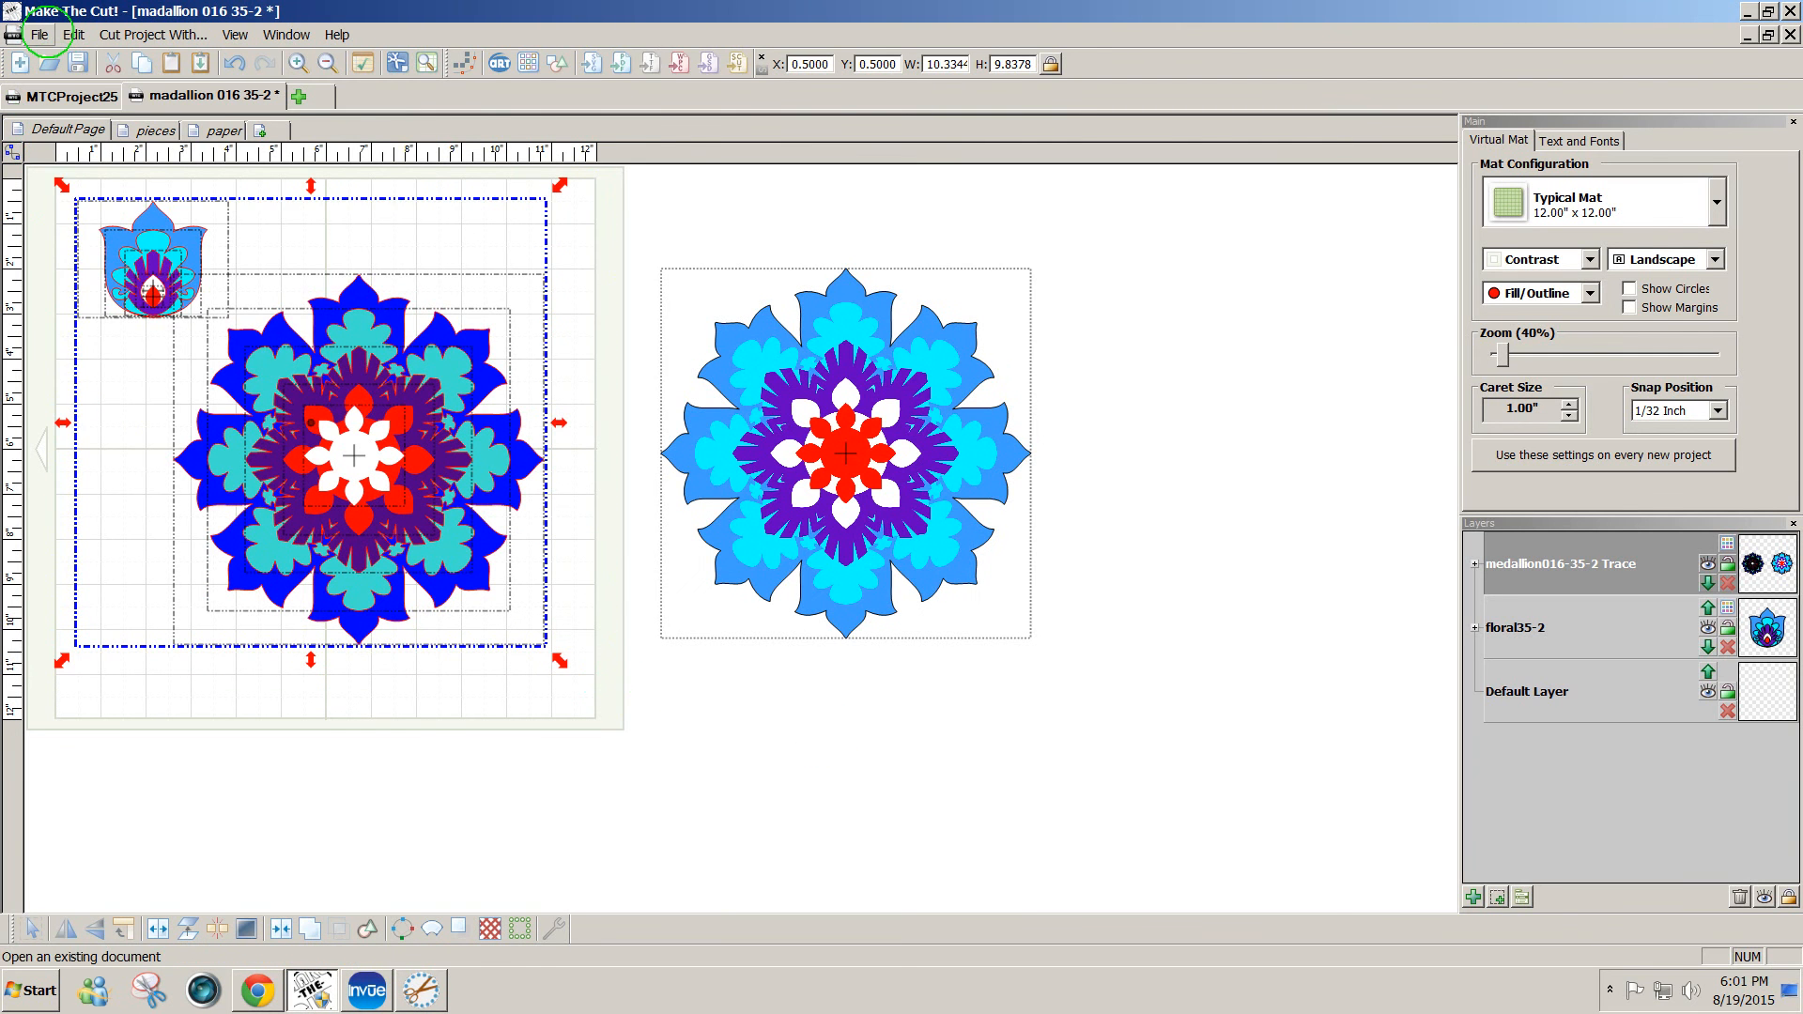
pyautogui.click(40, 34)
pyautogui.moveTo(380, 219)
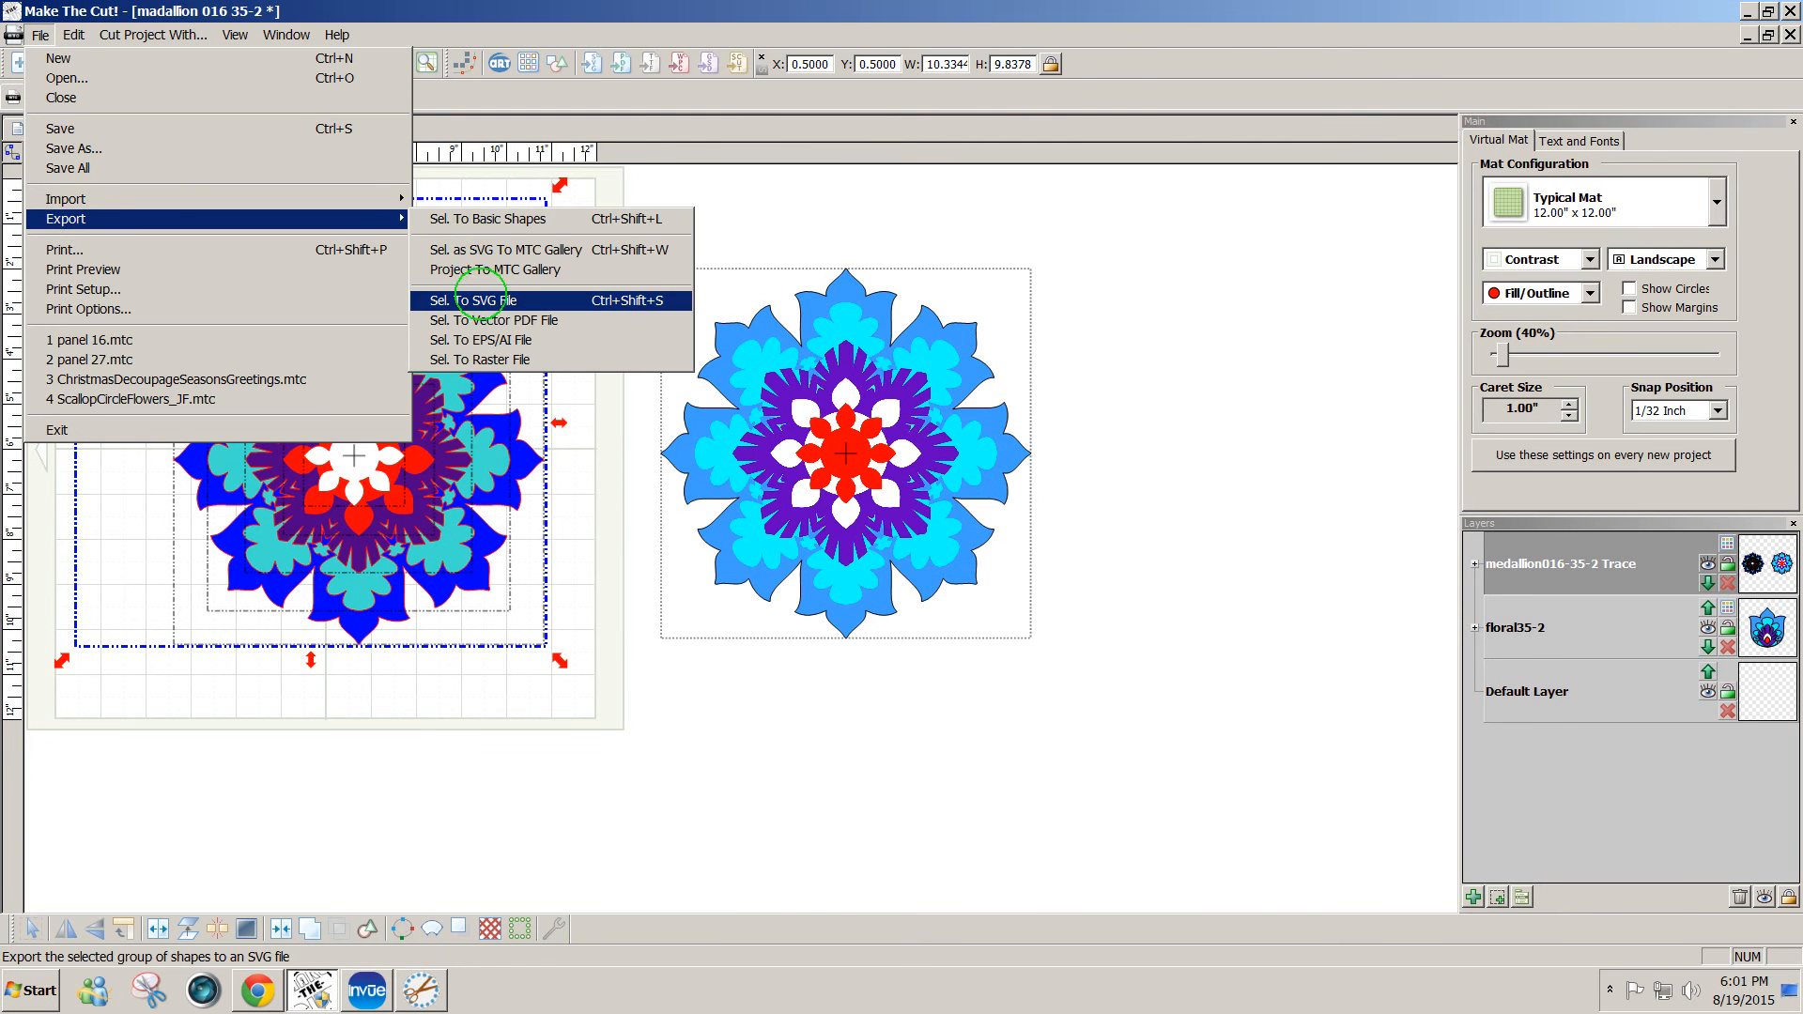
pyautogui.click(480, 299)
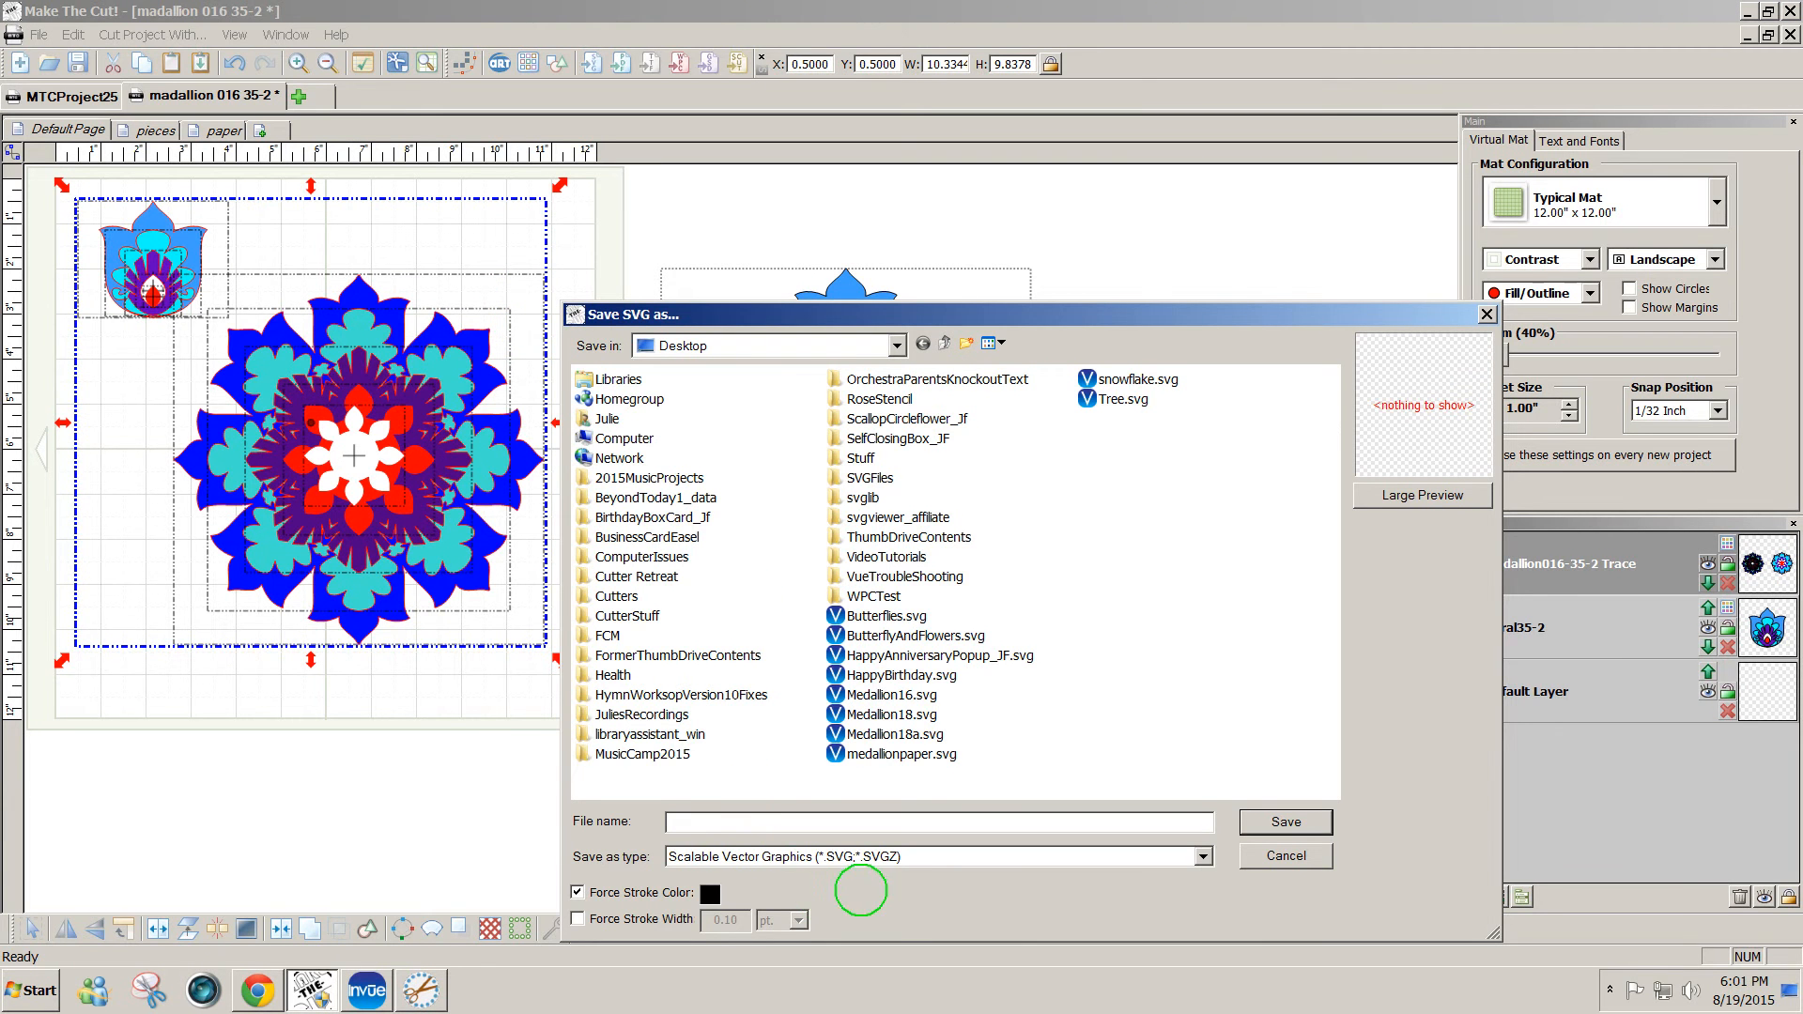
pyautogui.moveTo(1067, 313); pyautogui.dragTo(1064, 178)
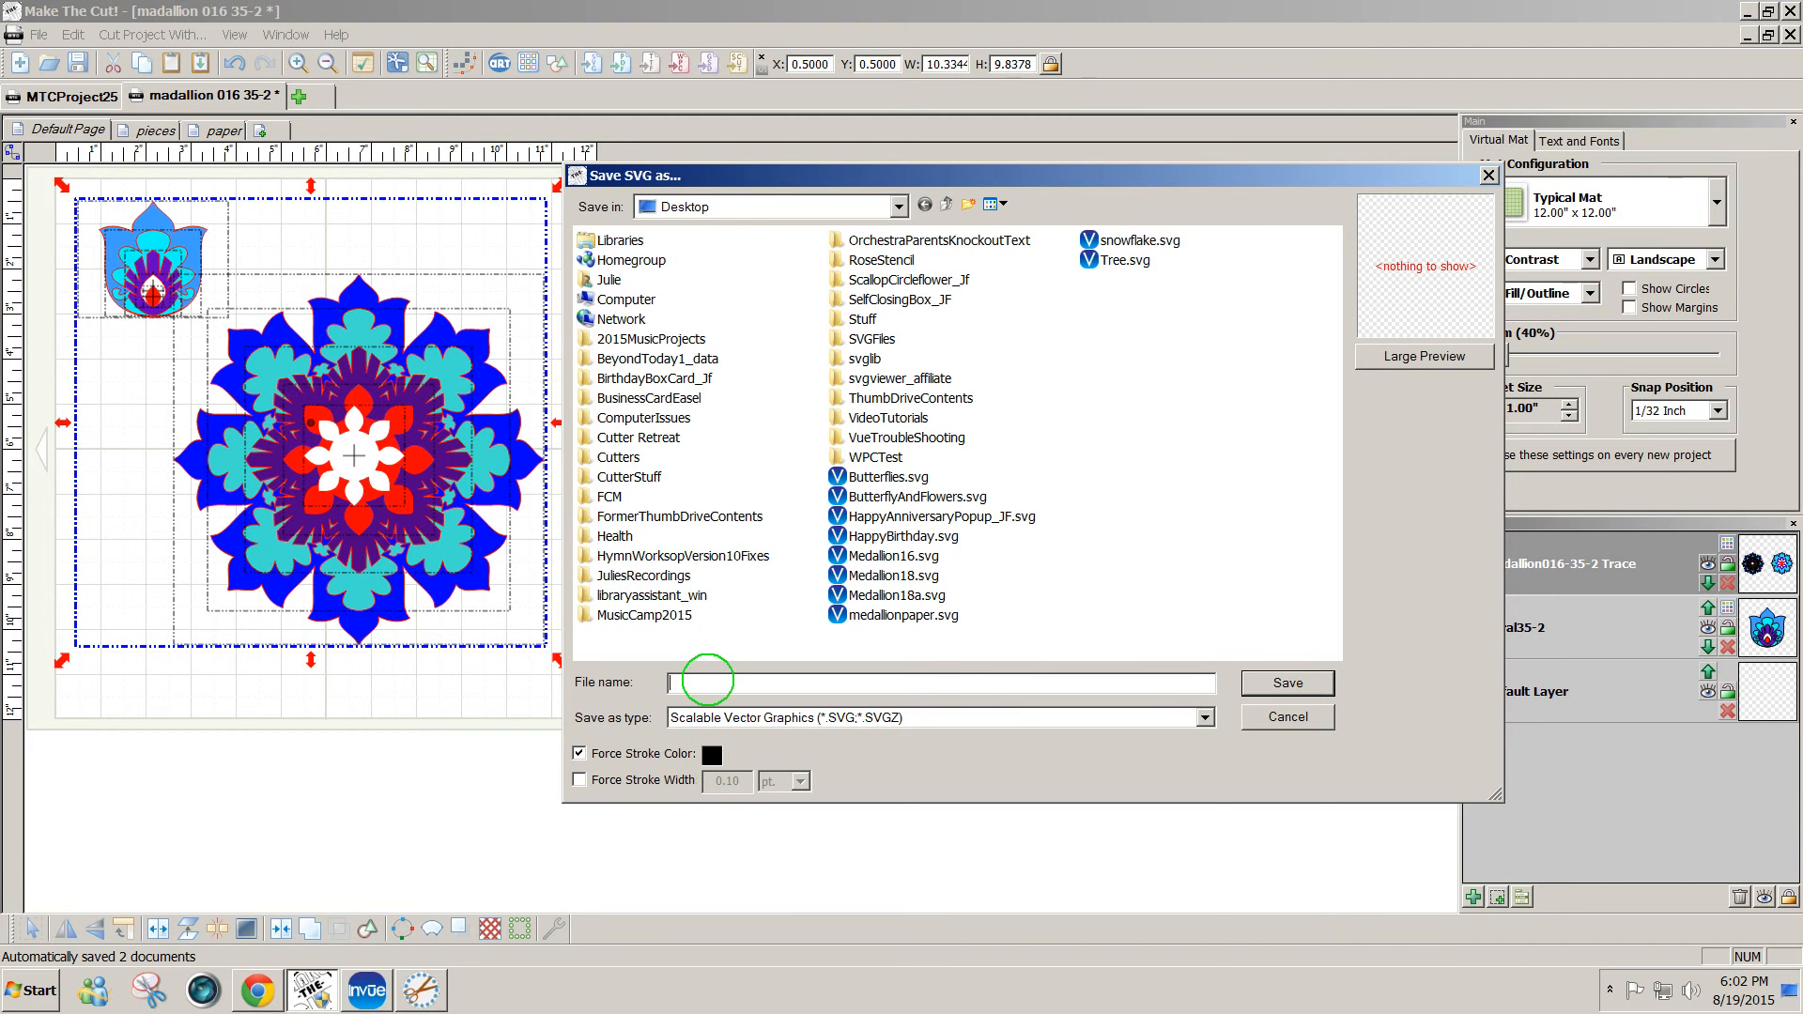
pyautogui.write('Me')
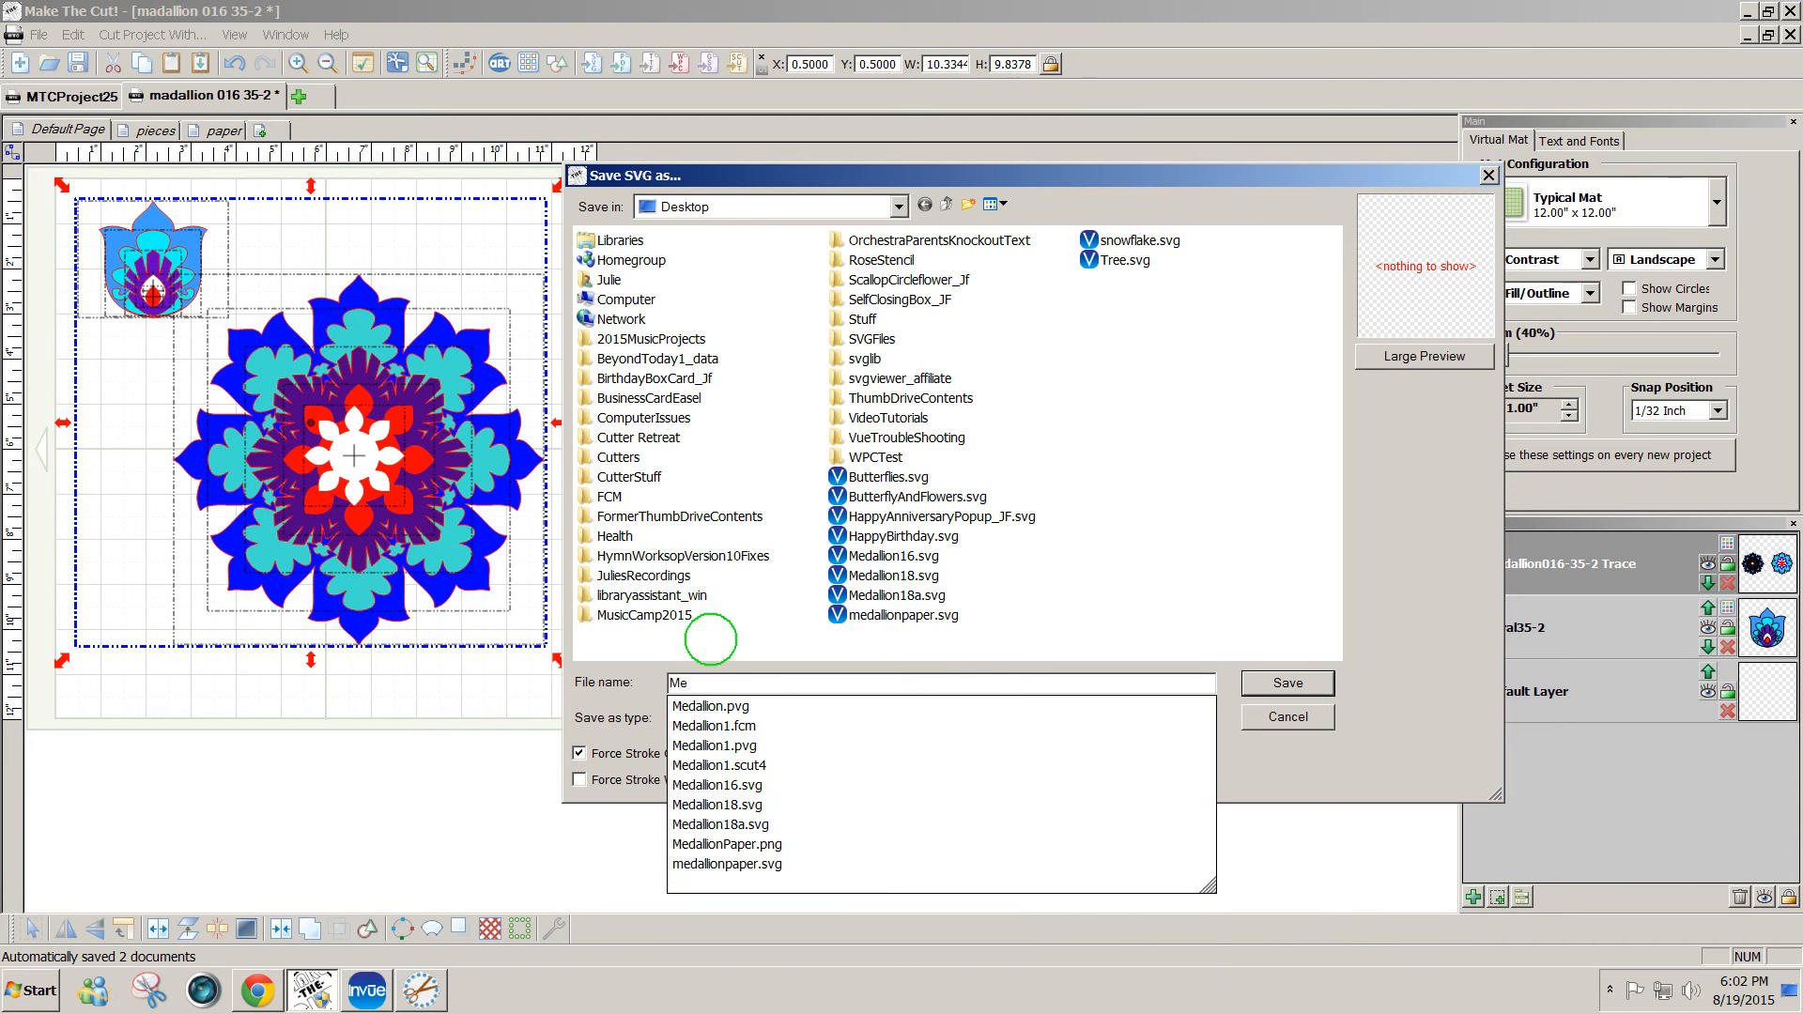
pyautogui.click(911, 556)
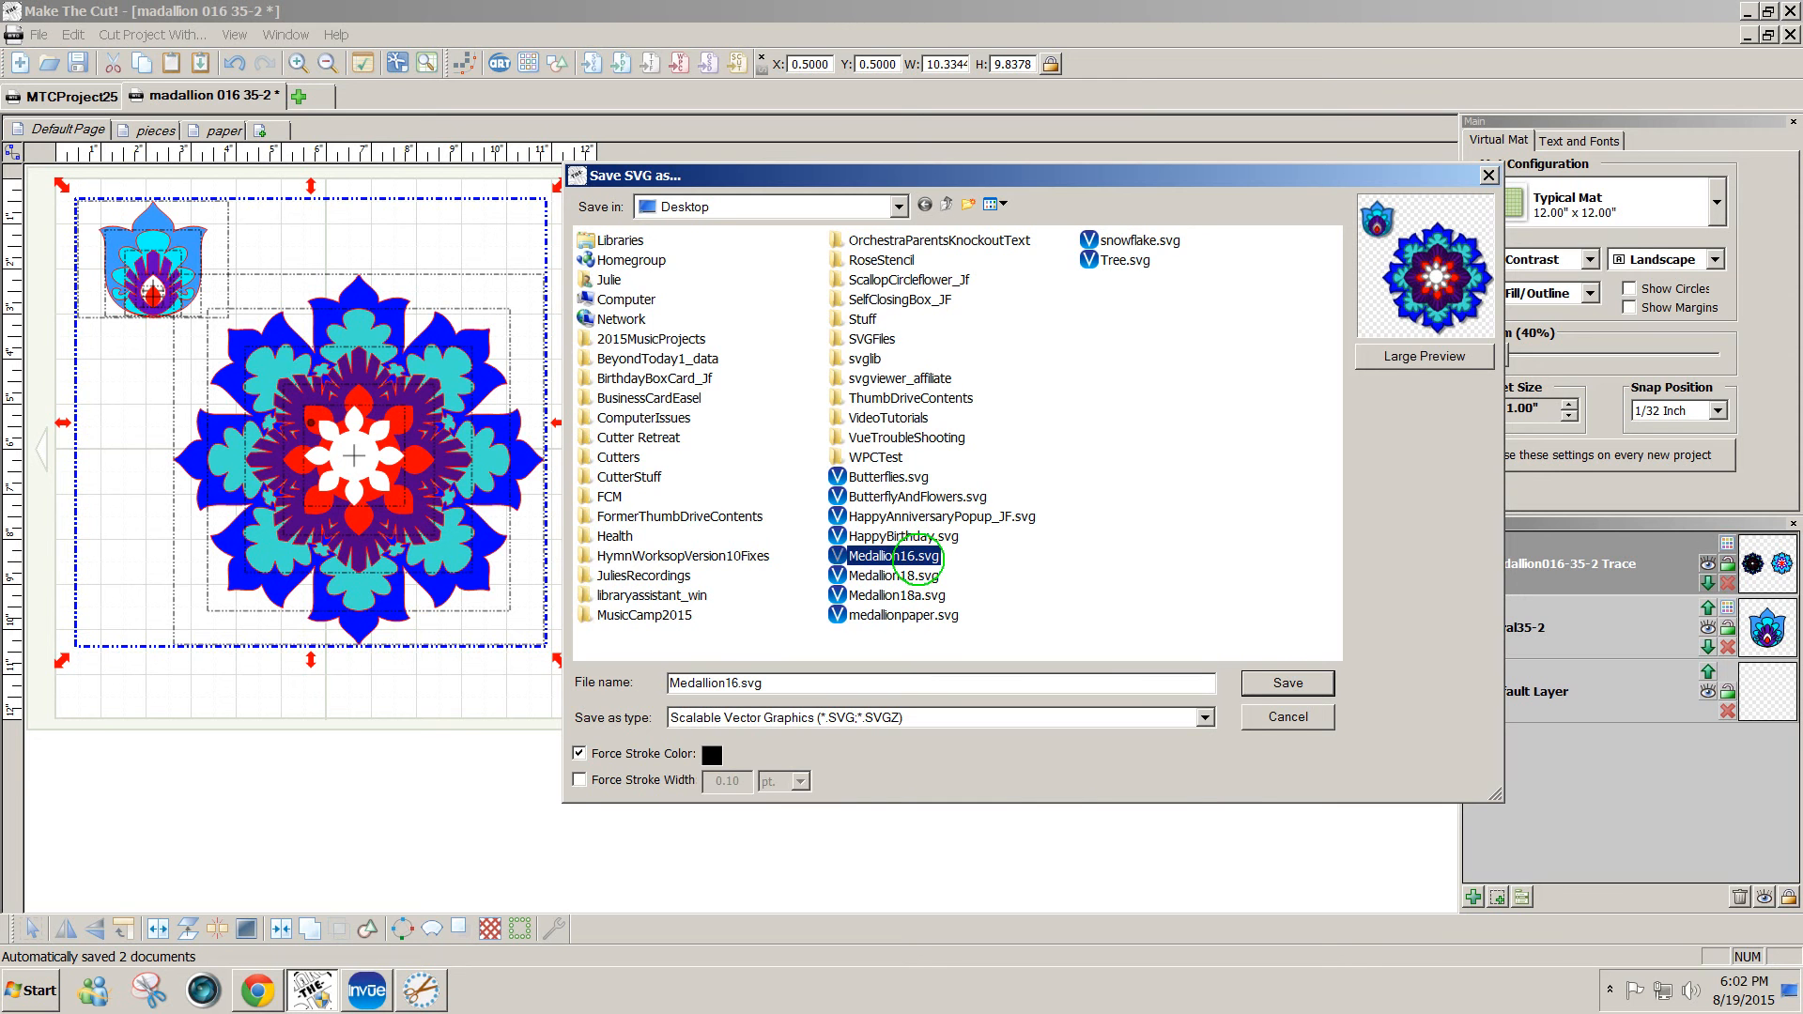
pyautogui.click(1296, 678)
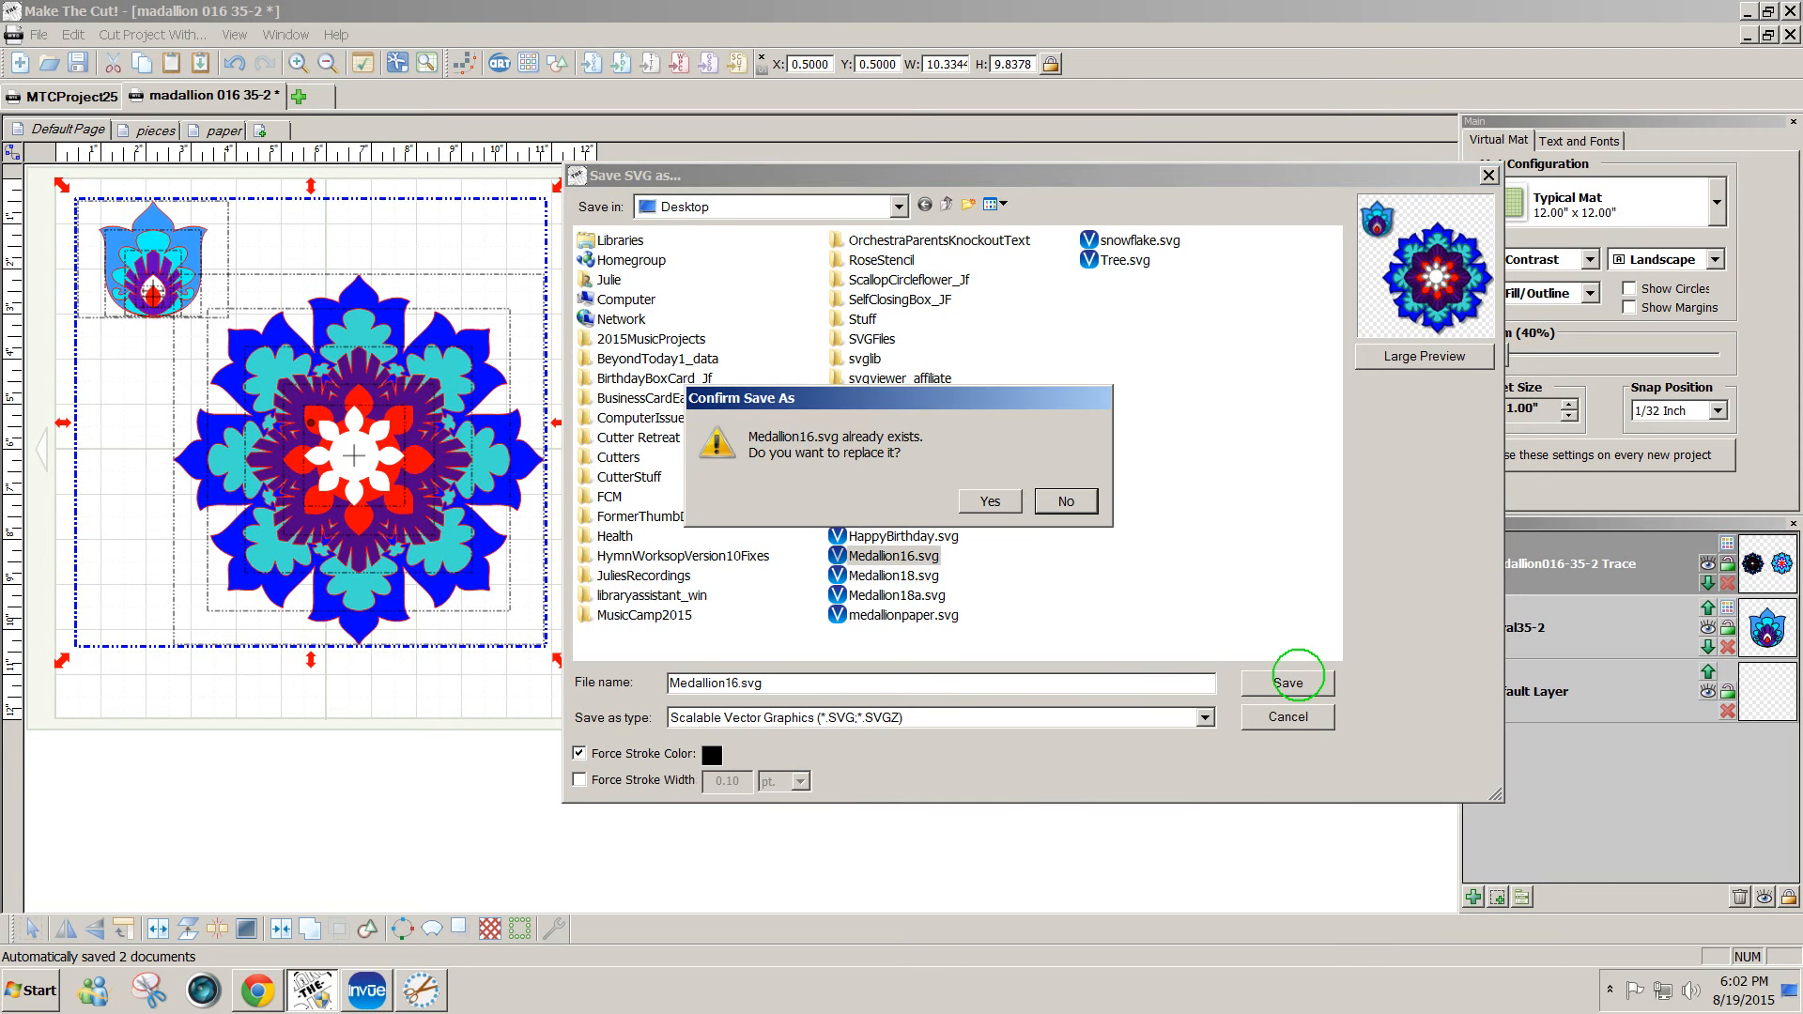
pyautogui.click(991, 499)
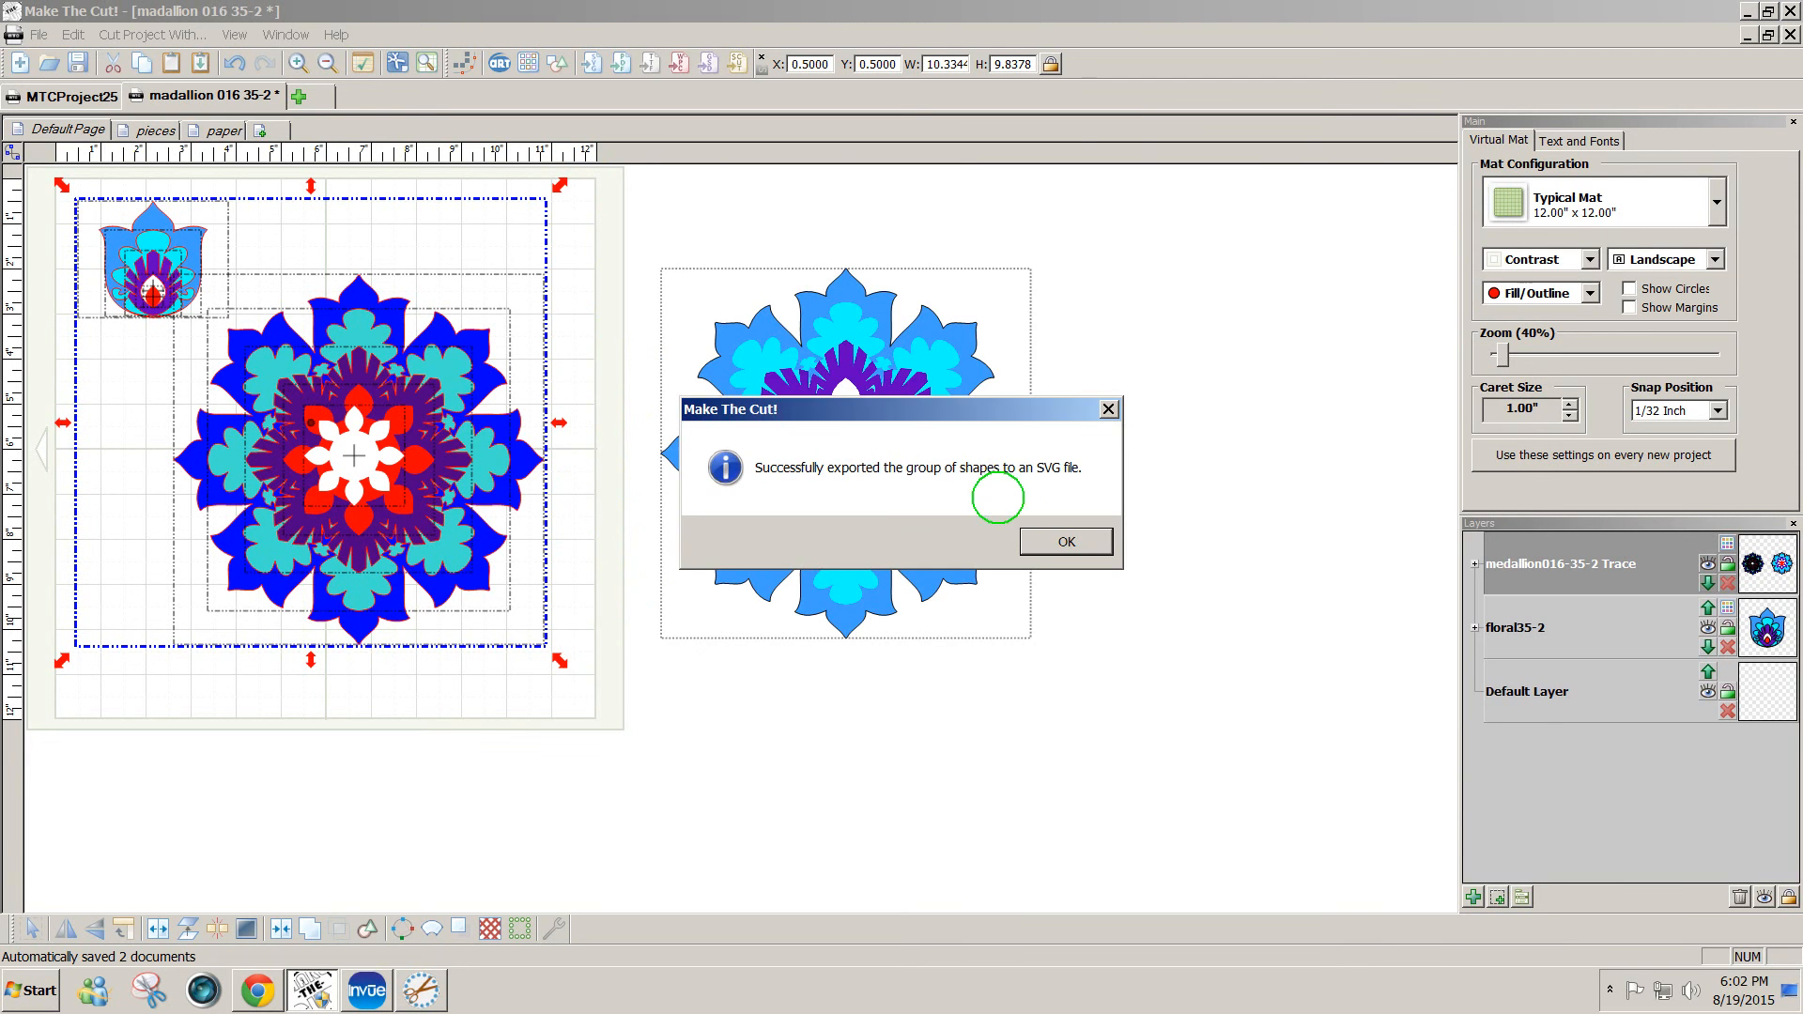
pyautogui.click(1066, 541)
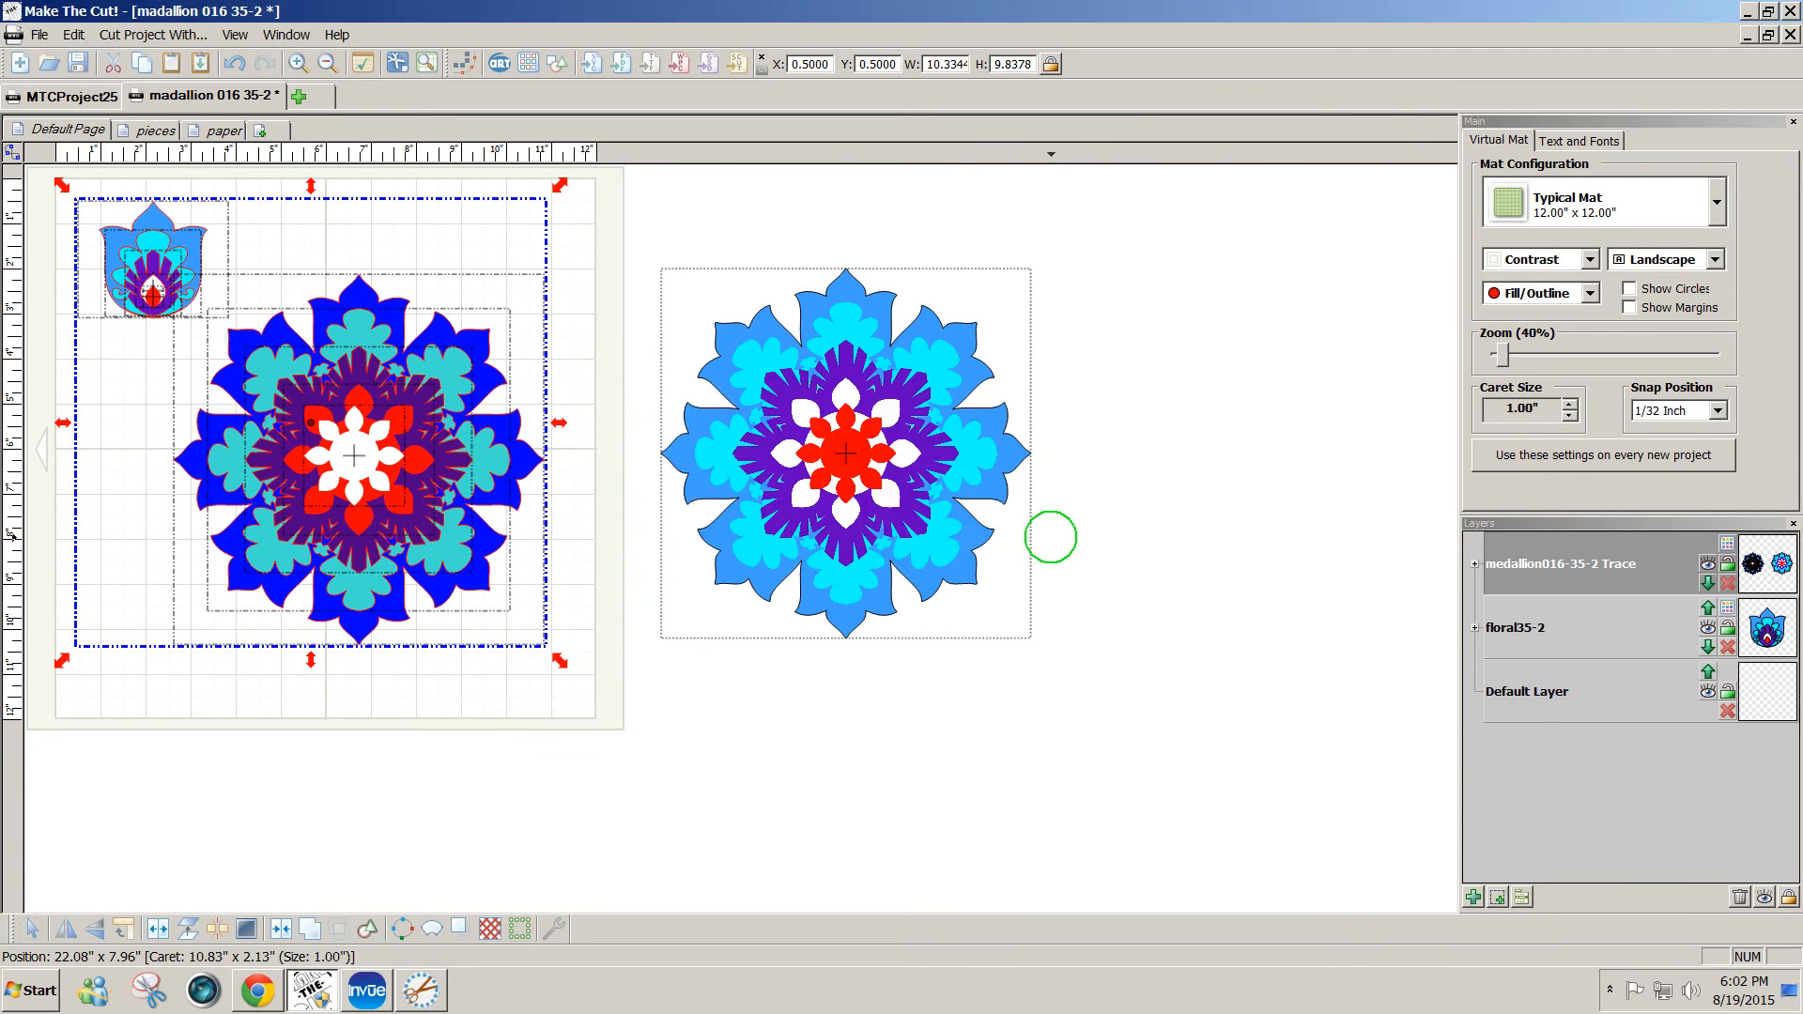
# - Switch to InVue and open Medallion16.svg from the Desktop at 90 (Recommended) DPI, ignoring the file's page size
pyautogui.click(367, 991)
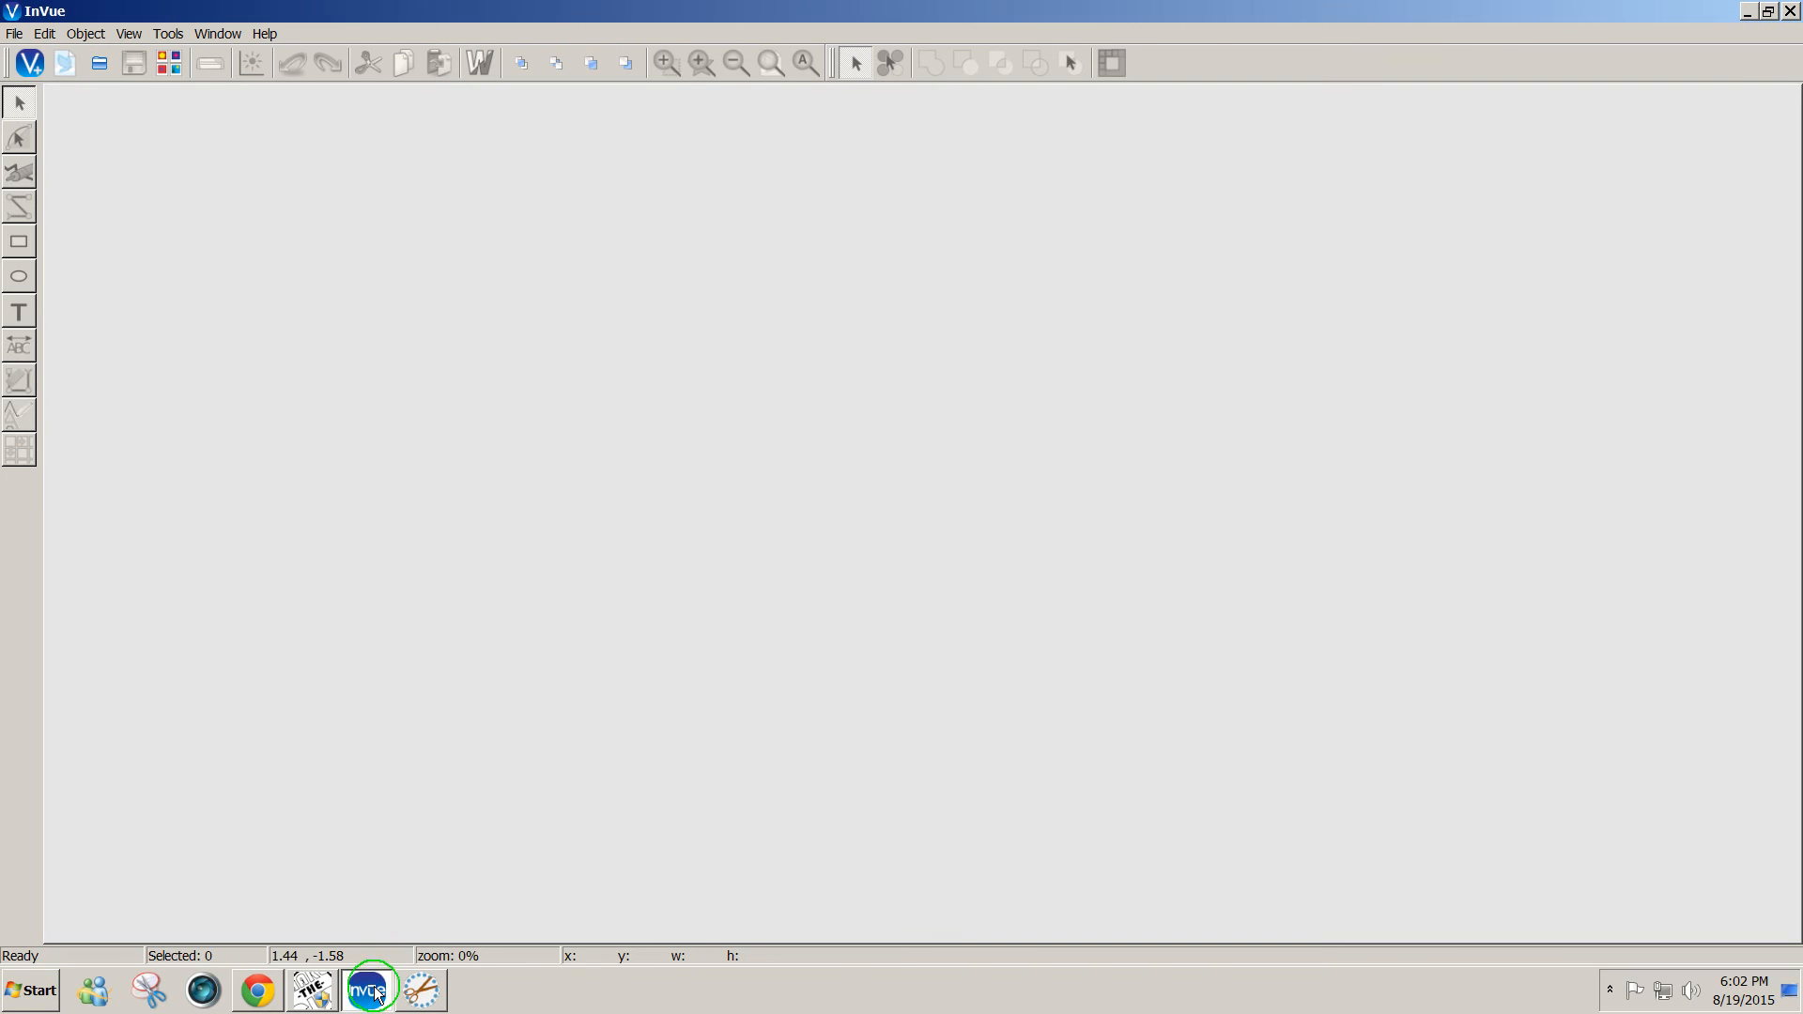
pyautogui.click(16, 34)
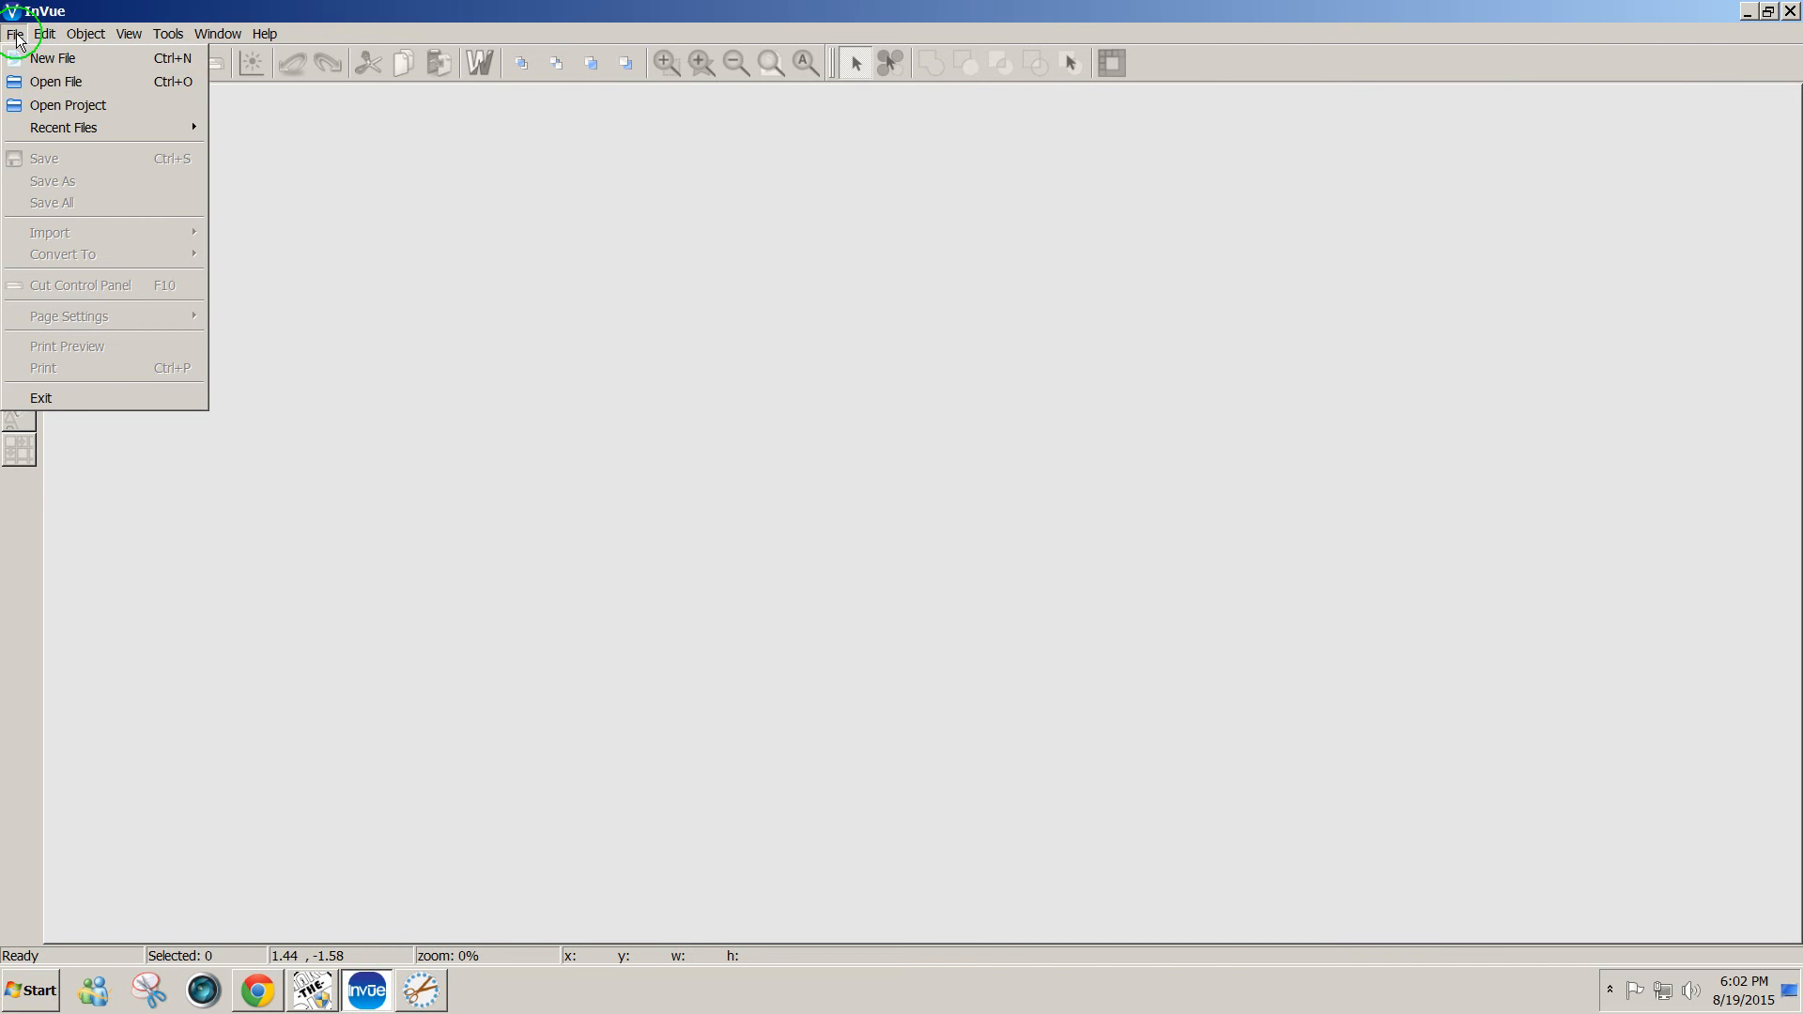
pyautogui.click(29, 82)
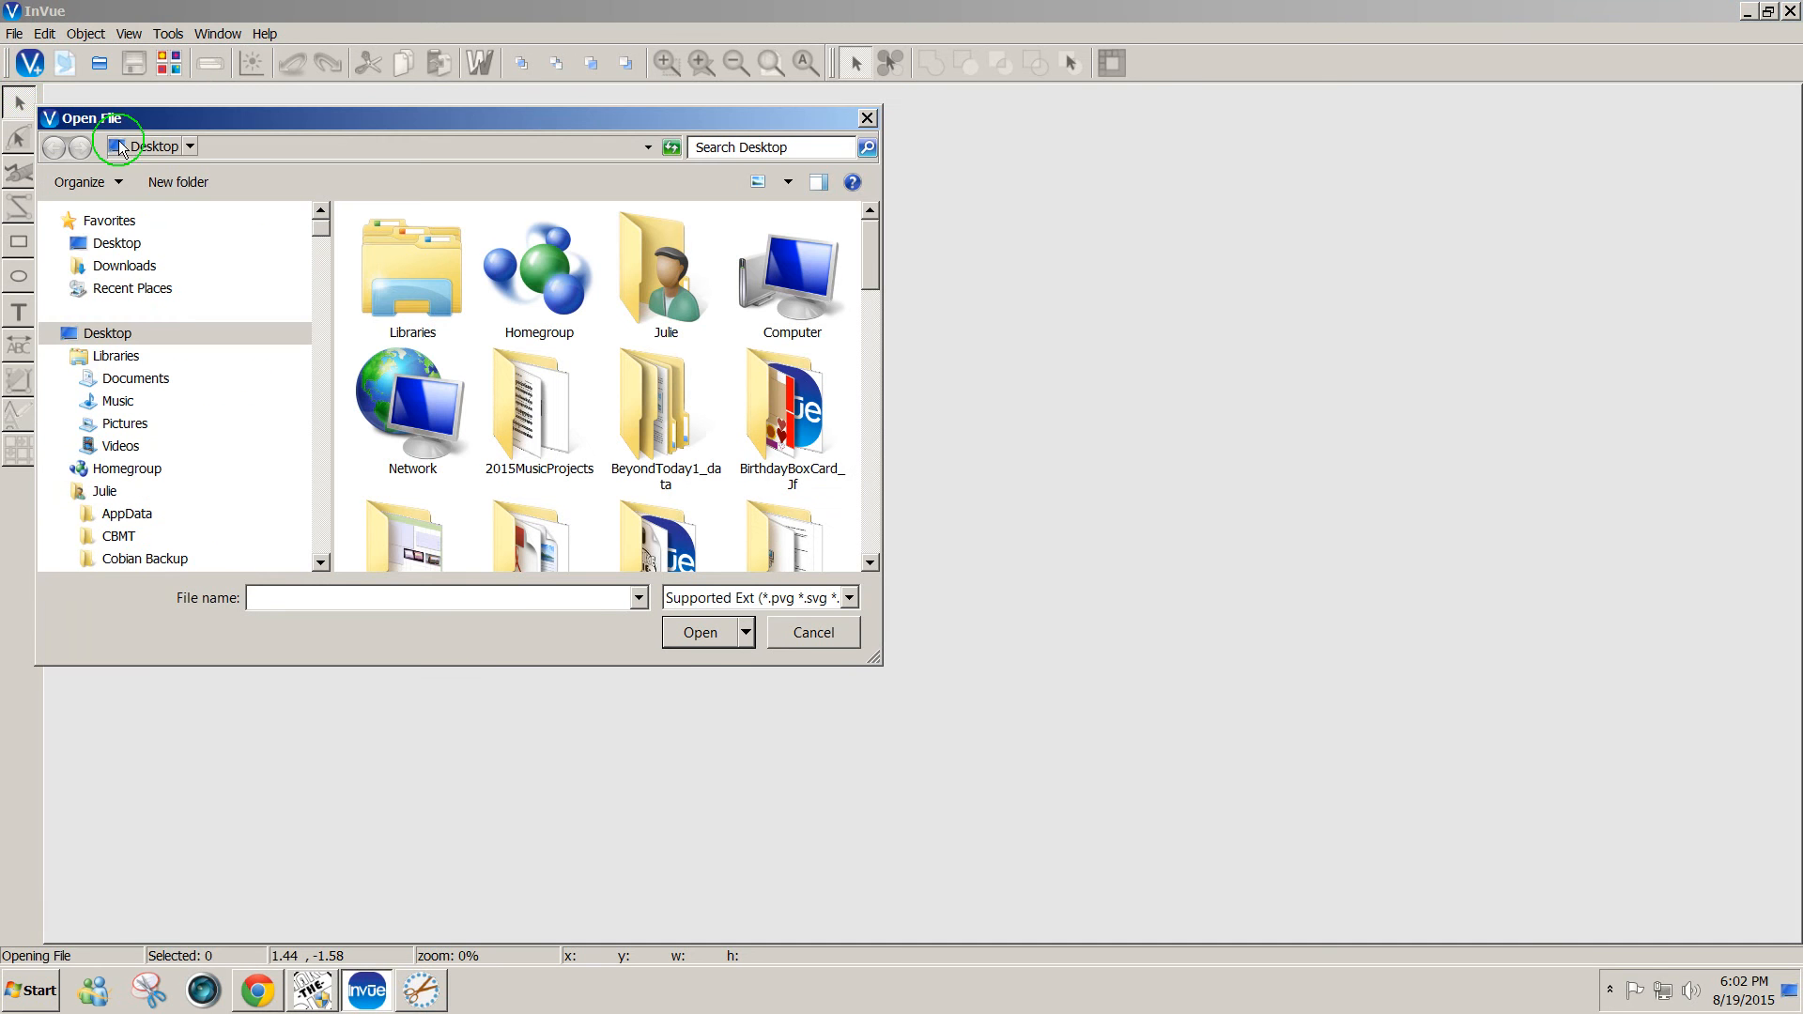
pyautogui.moveTo(869, 277); pyautogui.dragTo(869, 527)
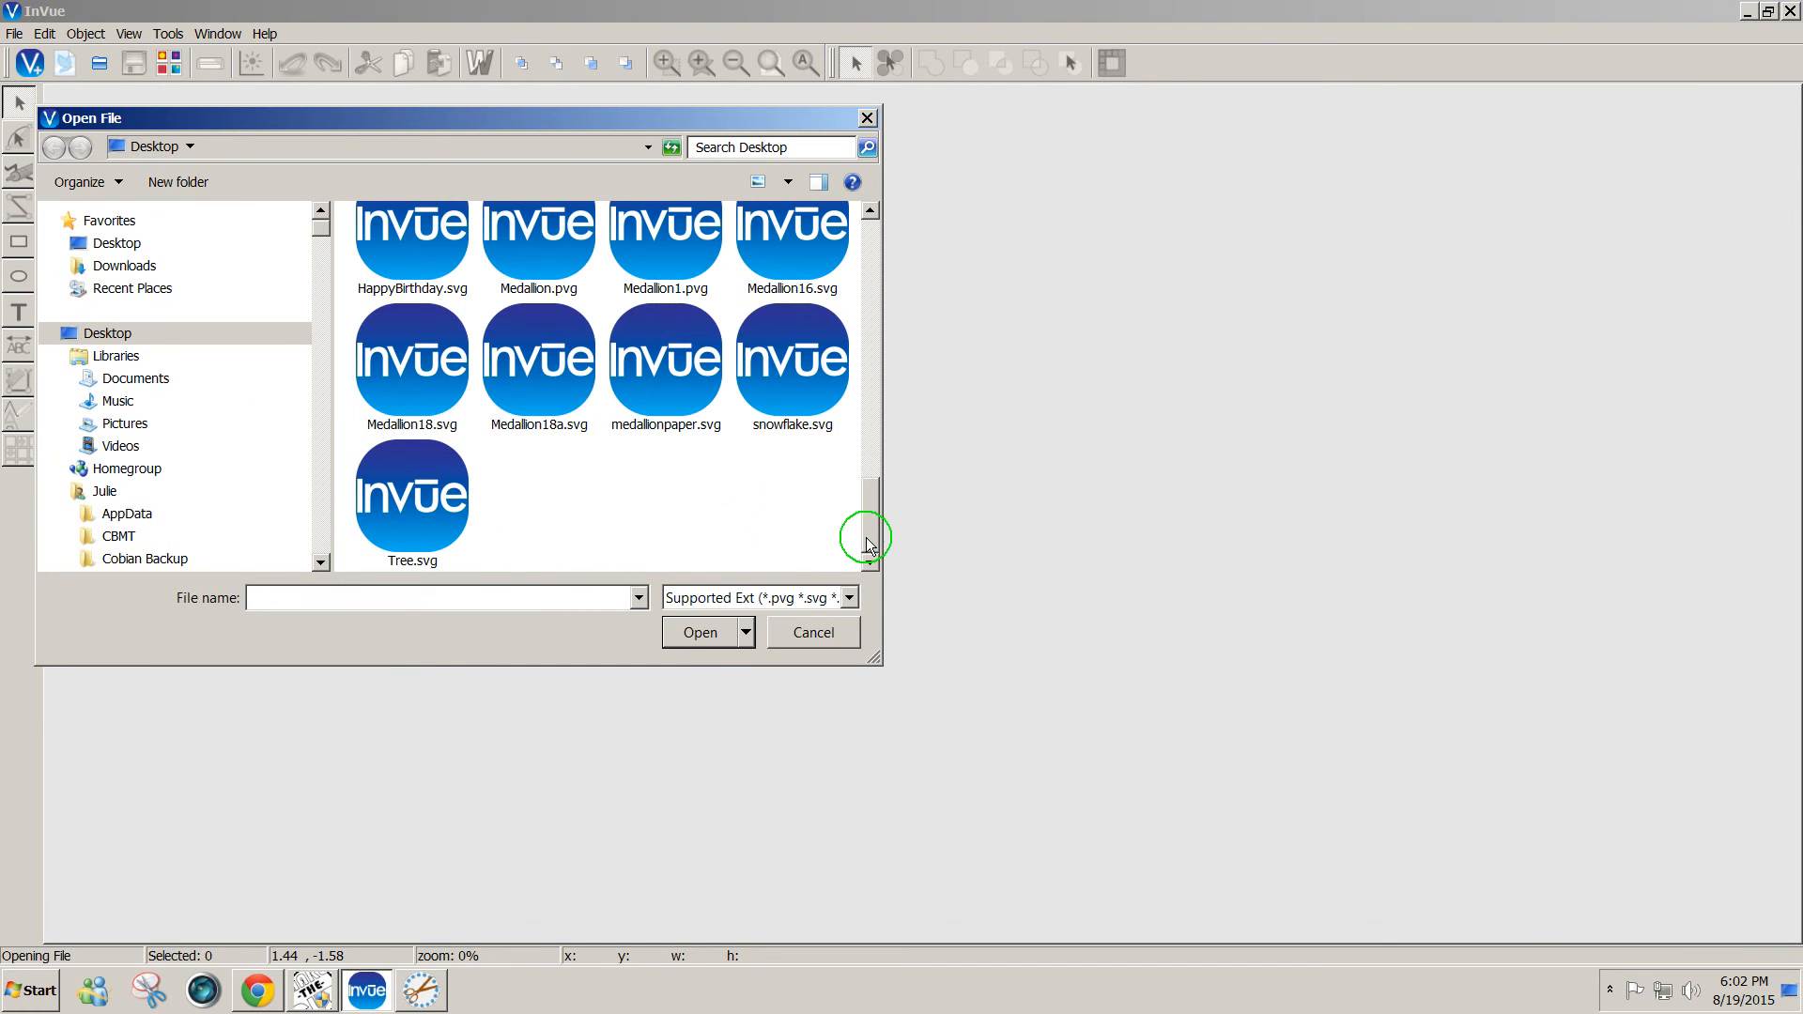
pyautogui.click(799, 282)
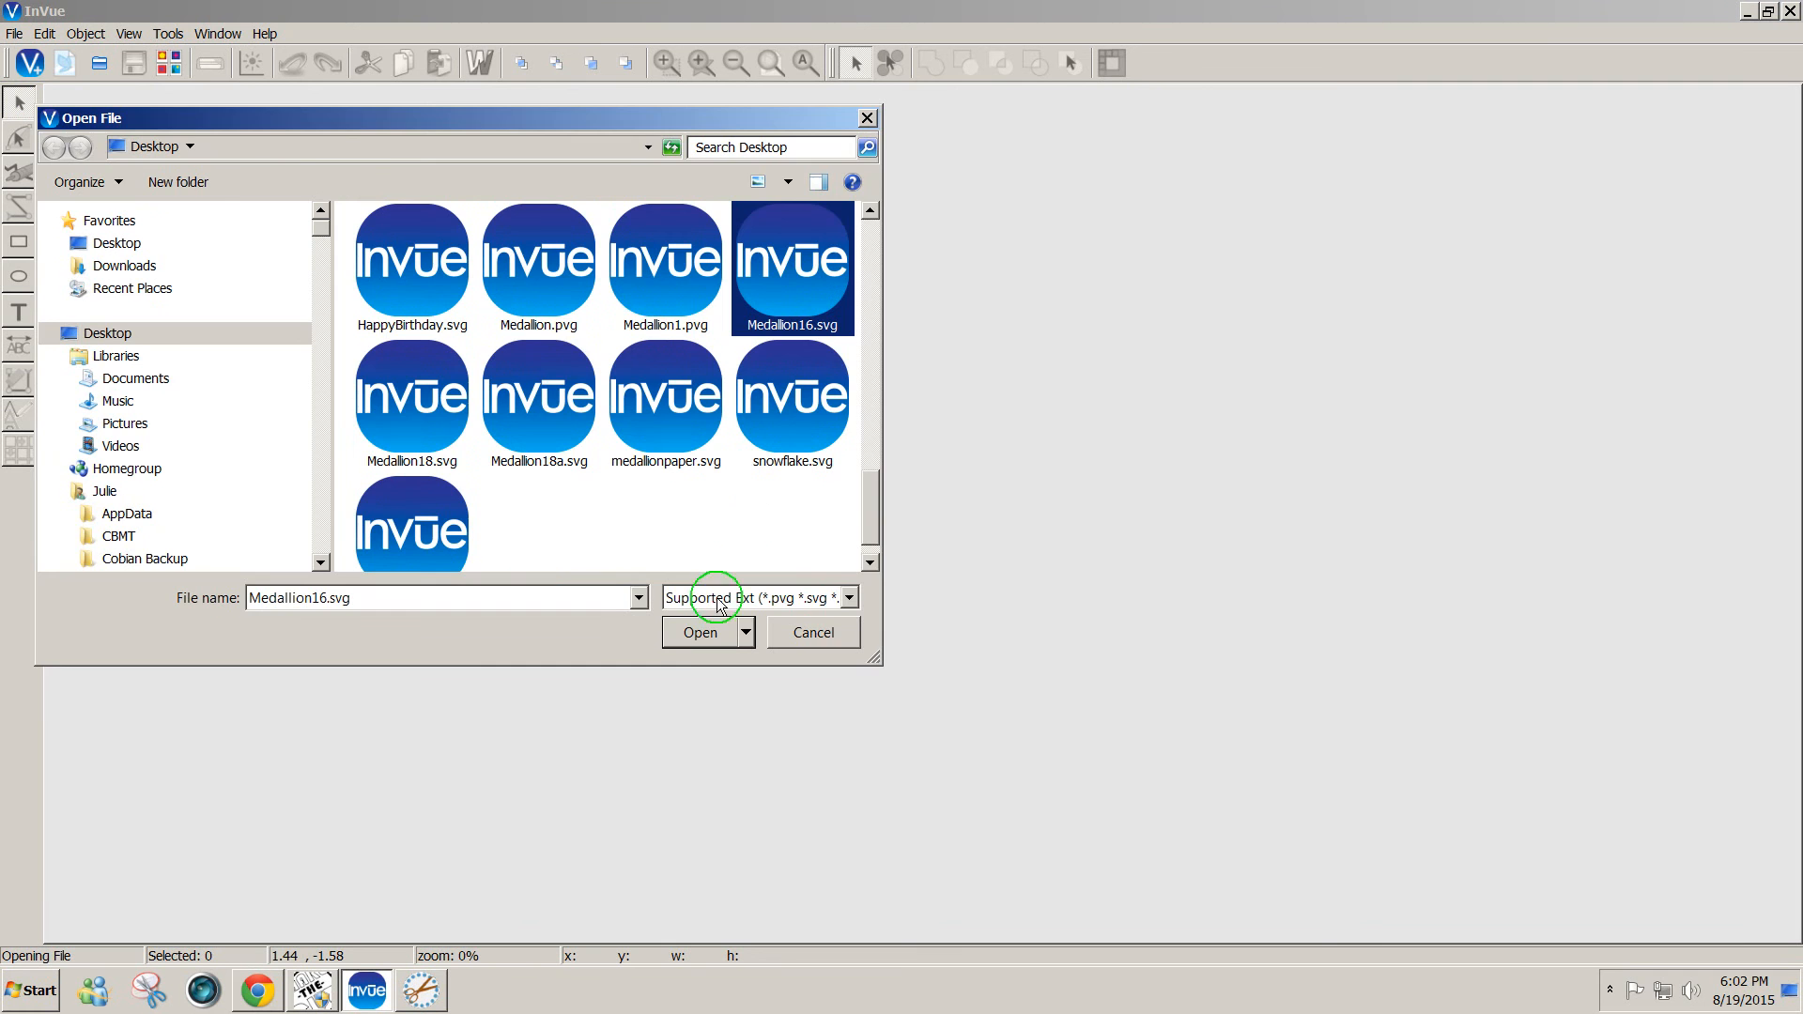
pyautogui.click(704, 629)
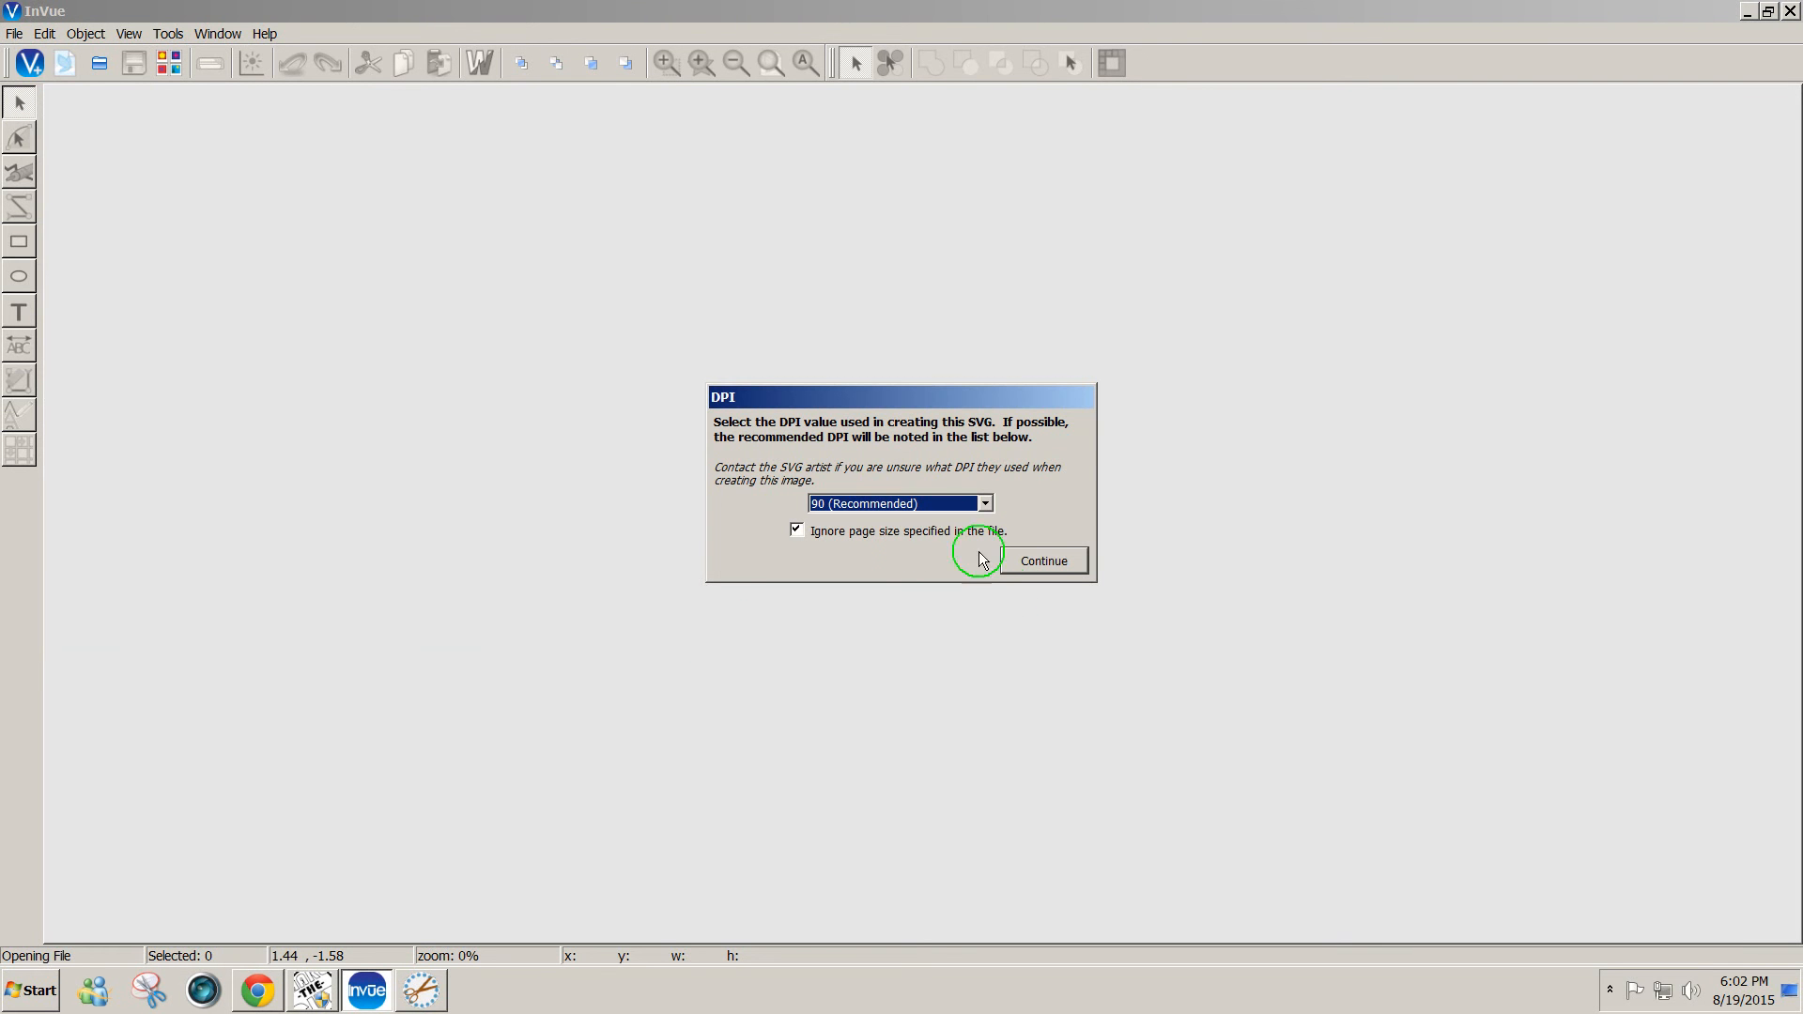
pyautogui.click(1037, 560)
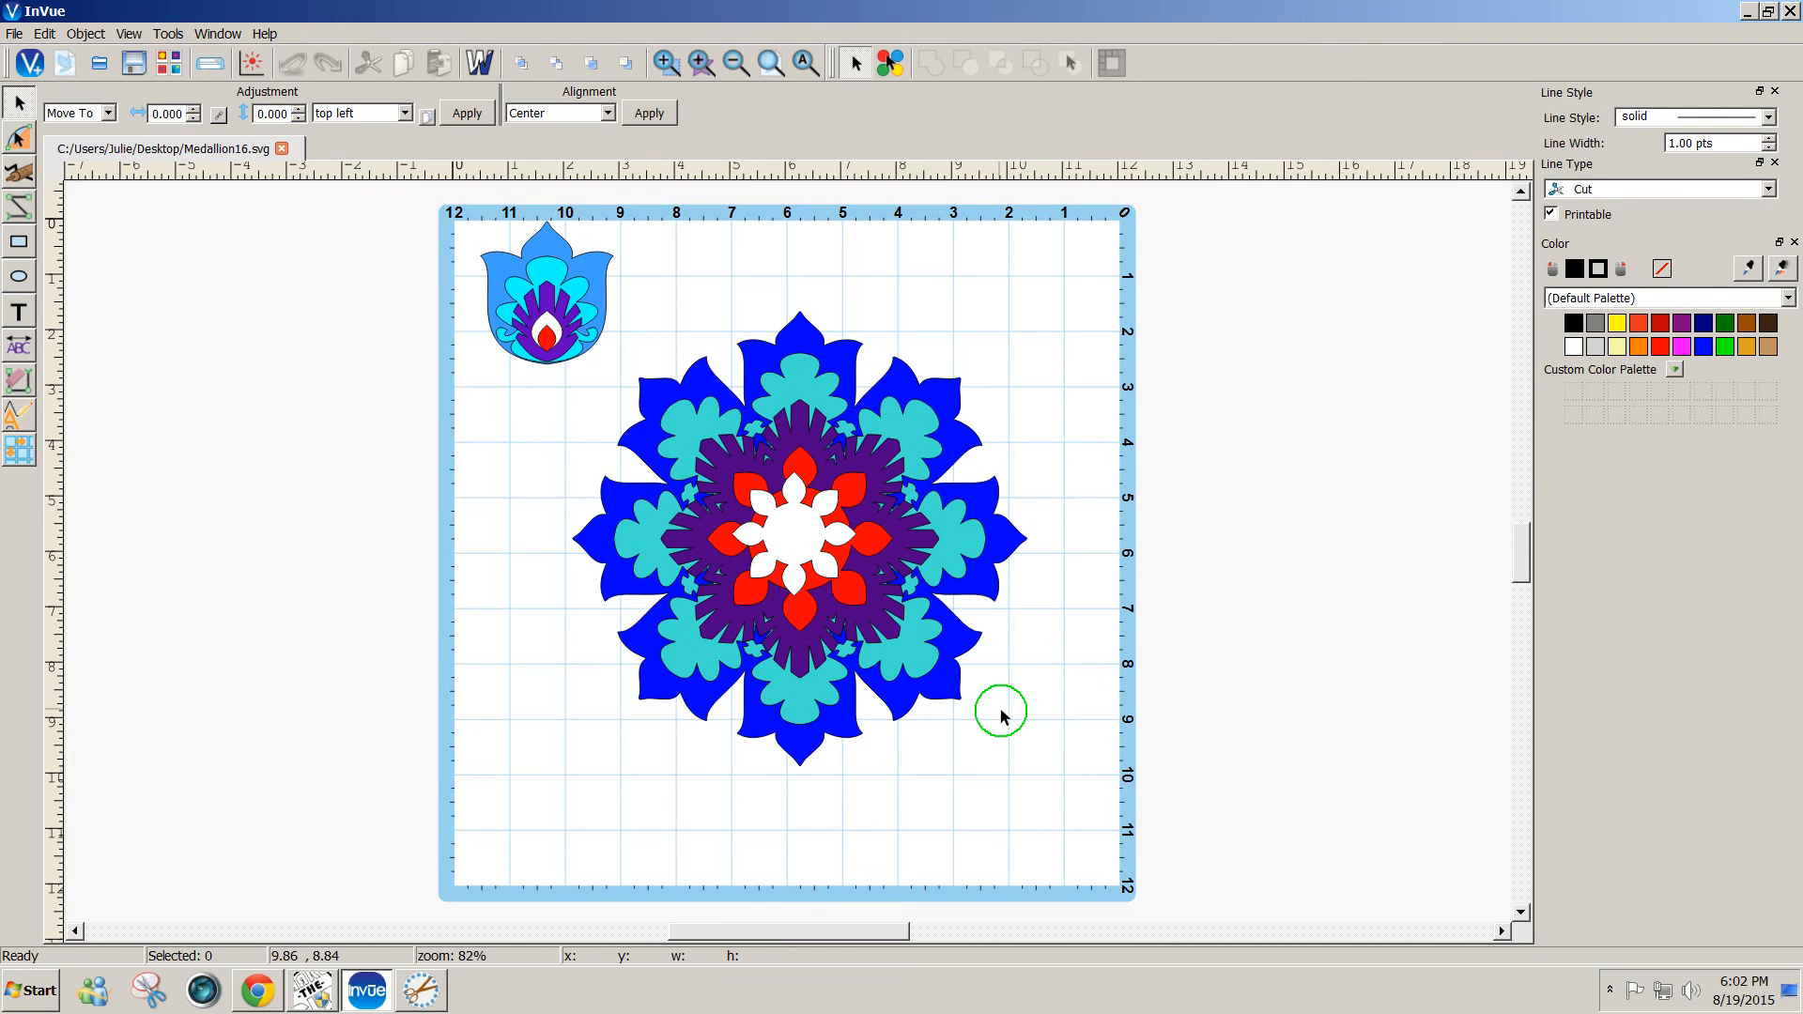
# - Briefly check the source design in Make The Cut, return to InVue and activate cut control for Medallion16.svg
pyautogui.click(306, 995)
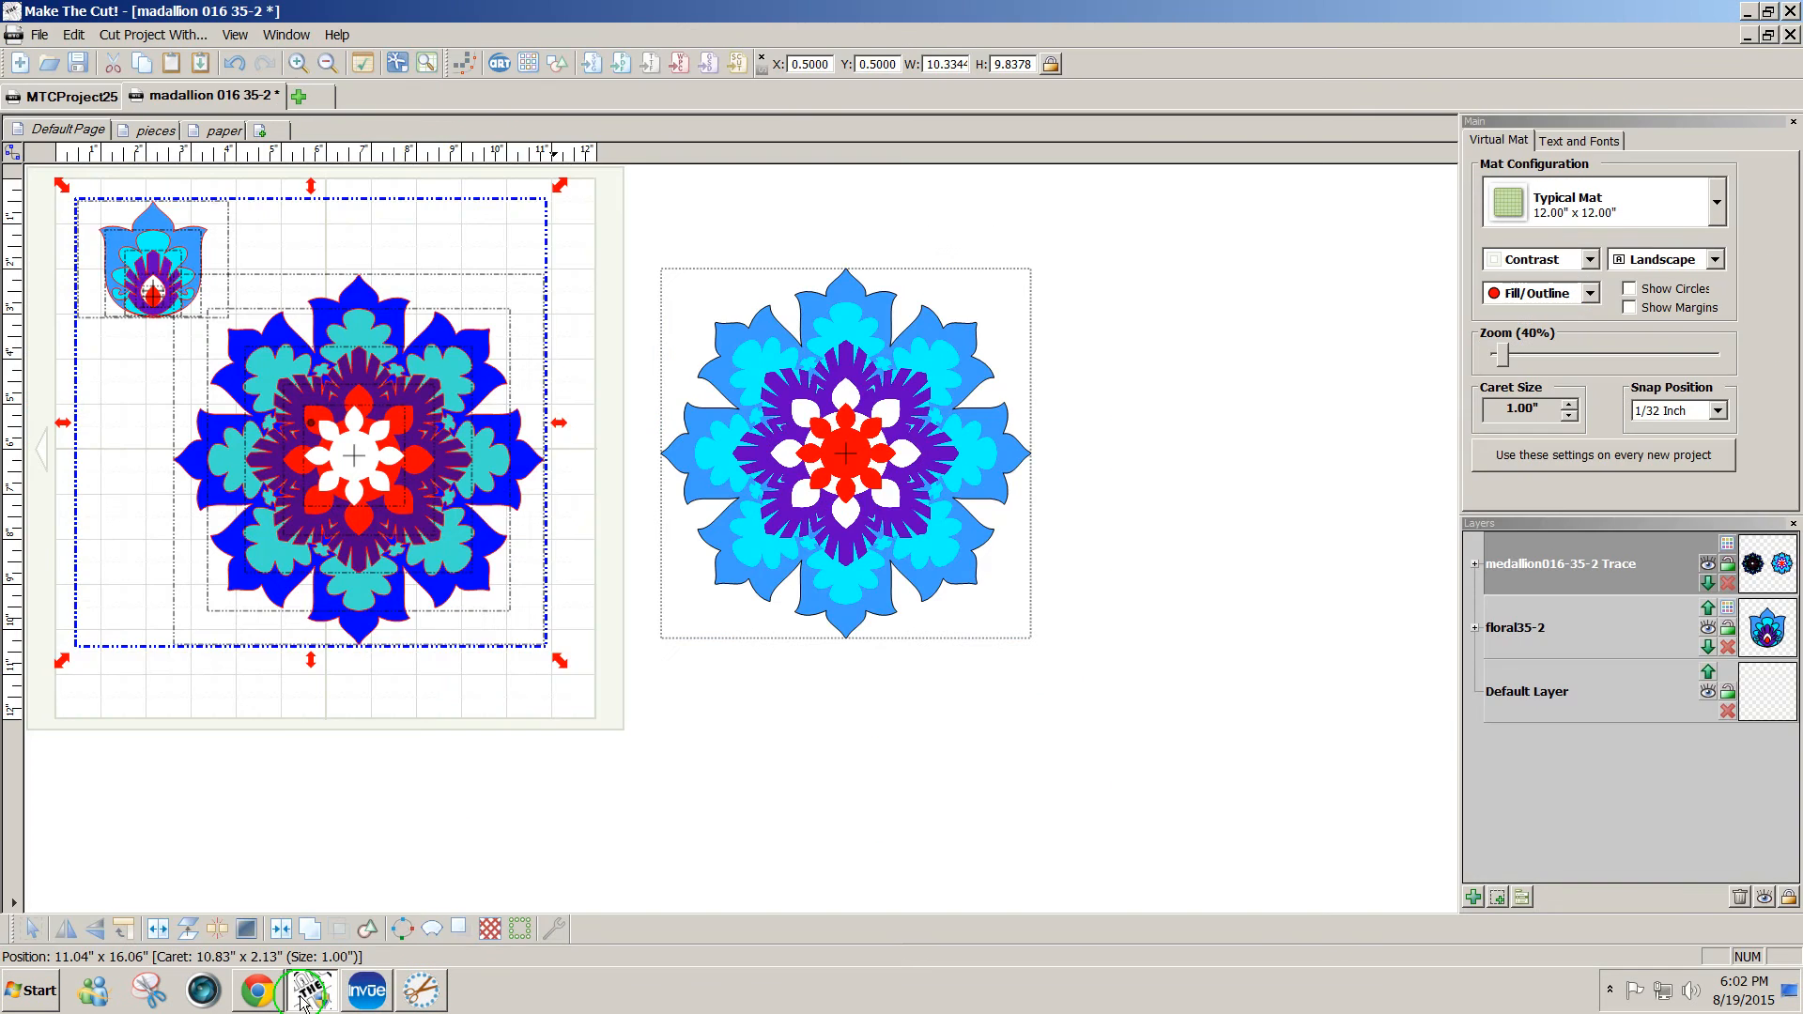
pyautogui.click(366, 990)
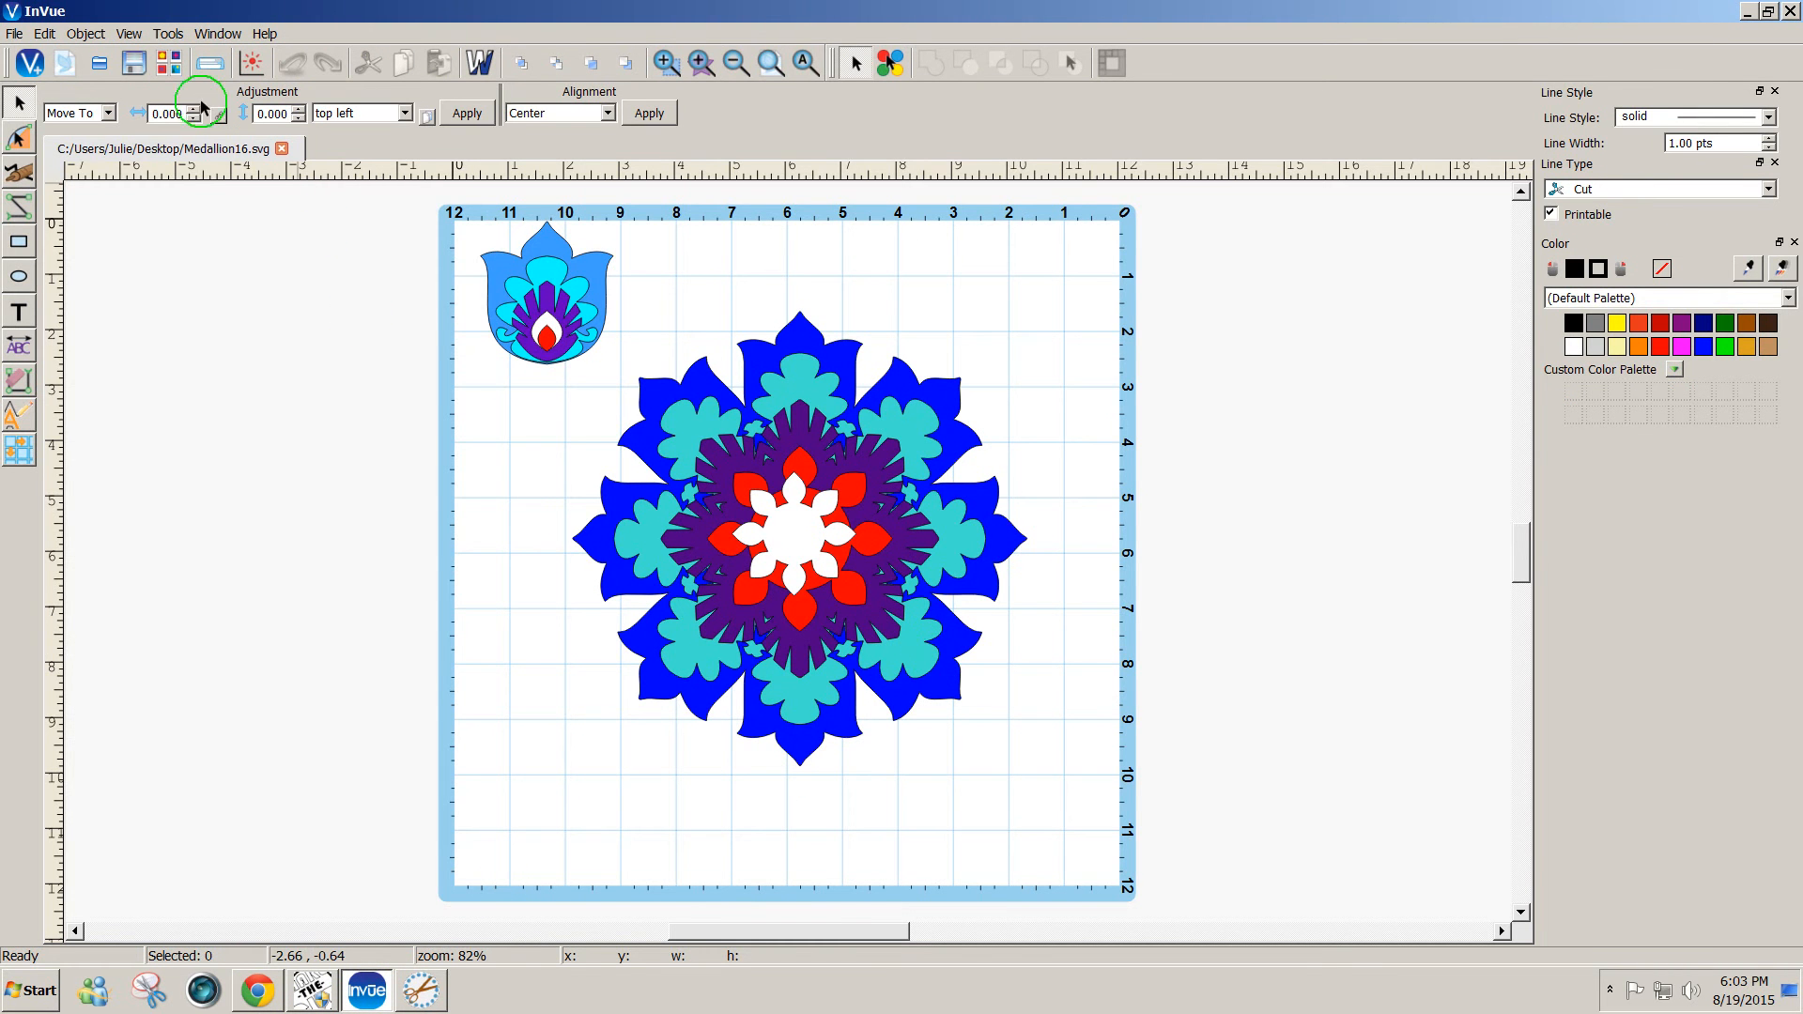
pyautogui.click(213, 65)
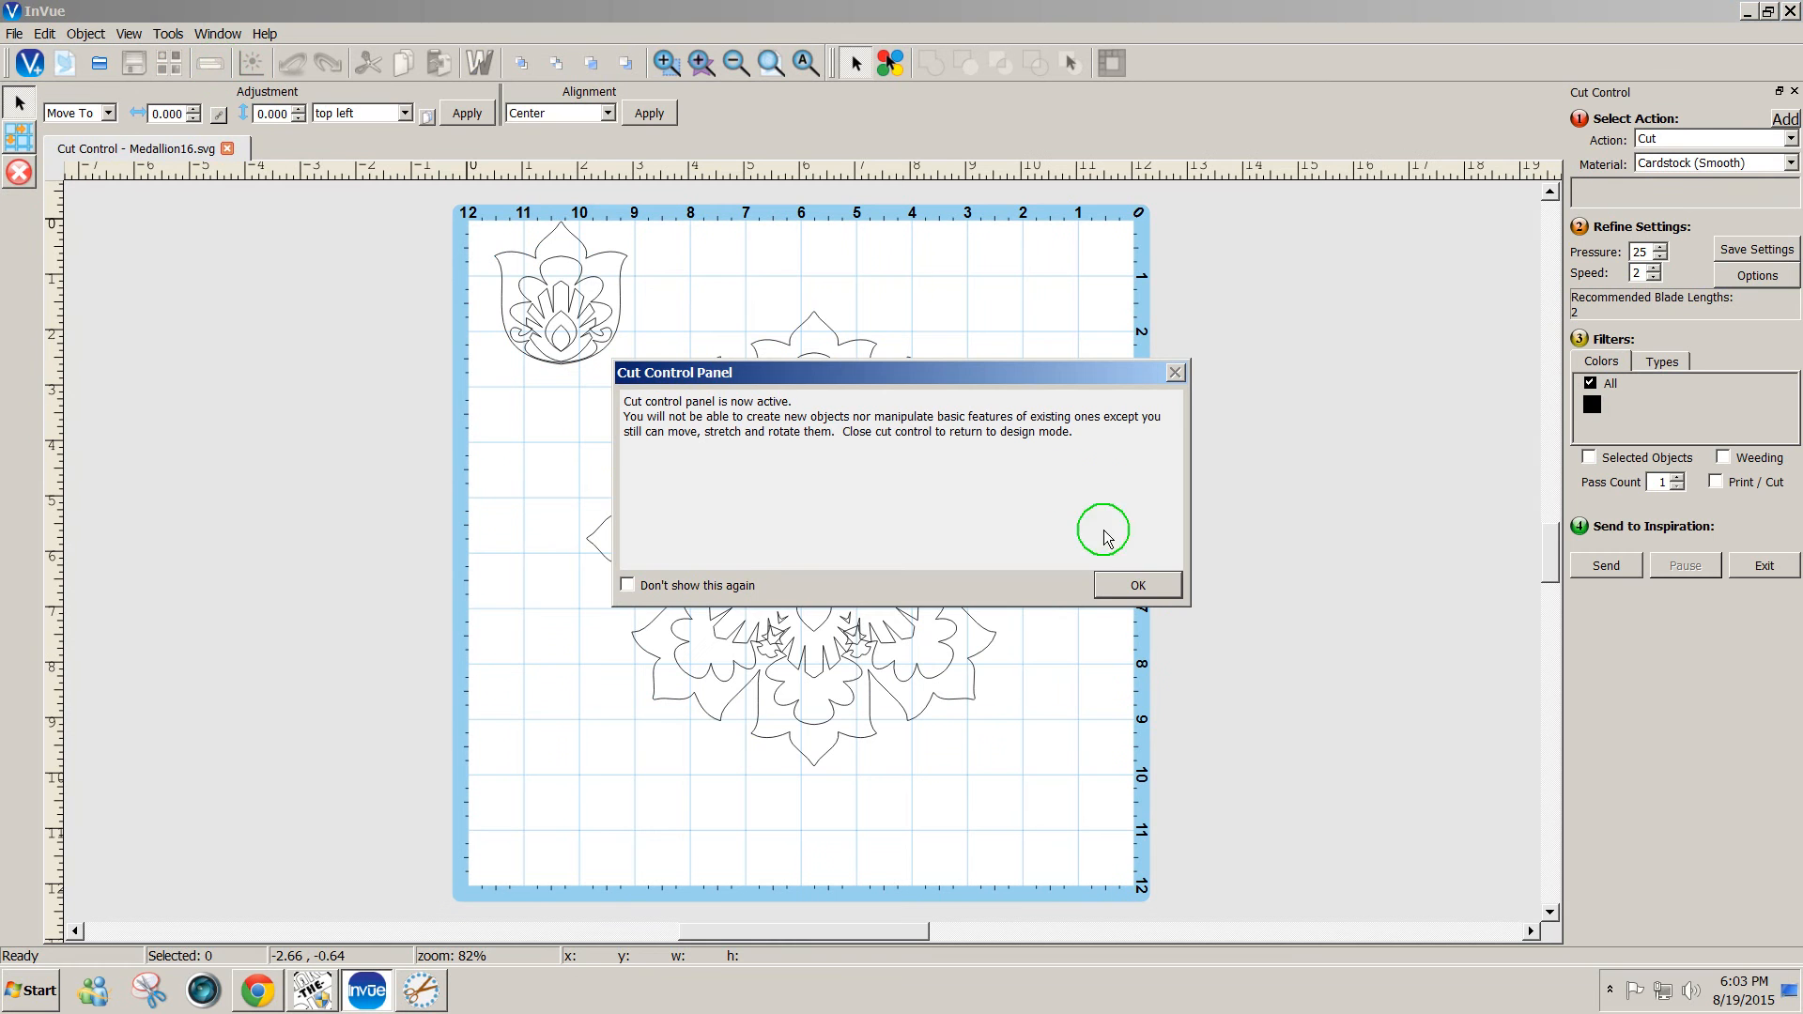
pyautogui.click(1132, 586)
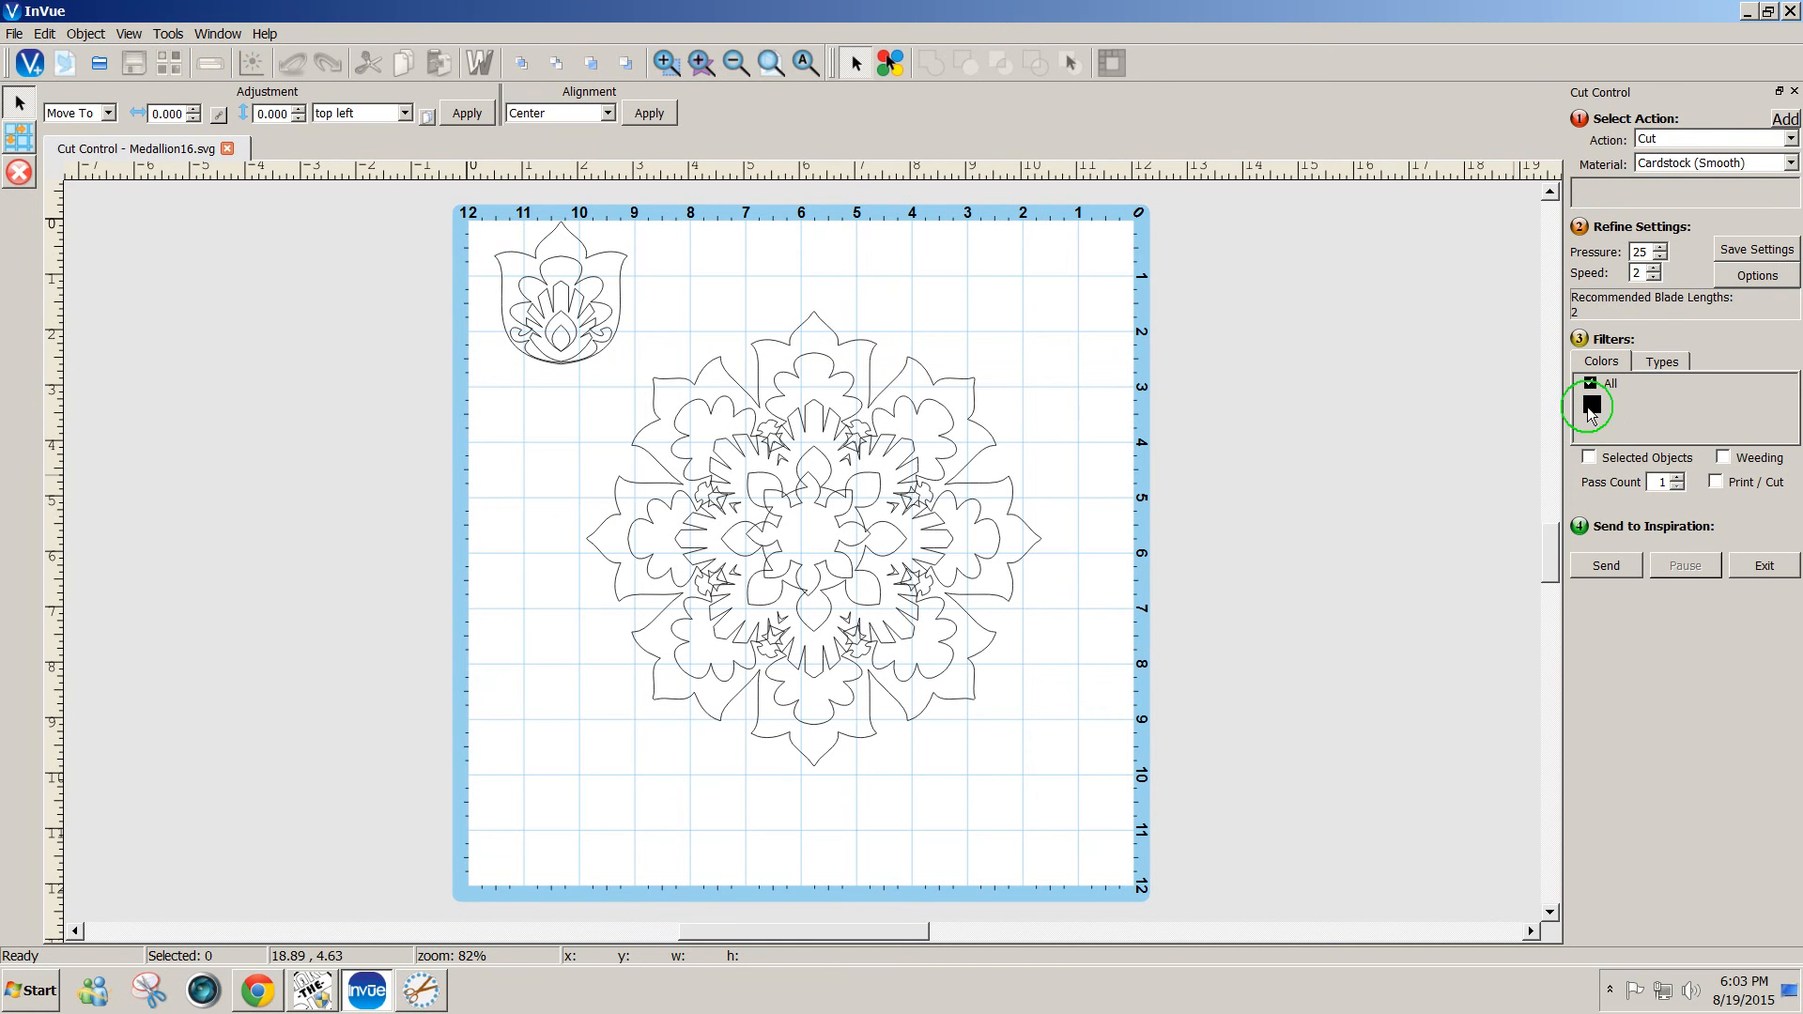
# - Exit cut control, select the small floral and the medallion together, and change their pen color to the fill color
pyautogui.click(1769, 566)
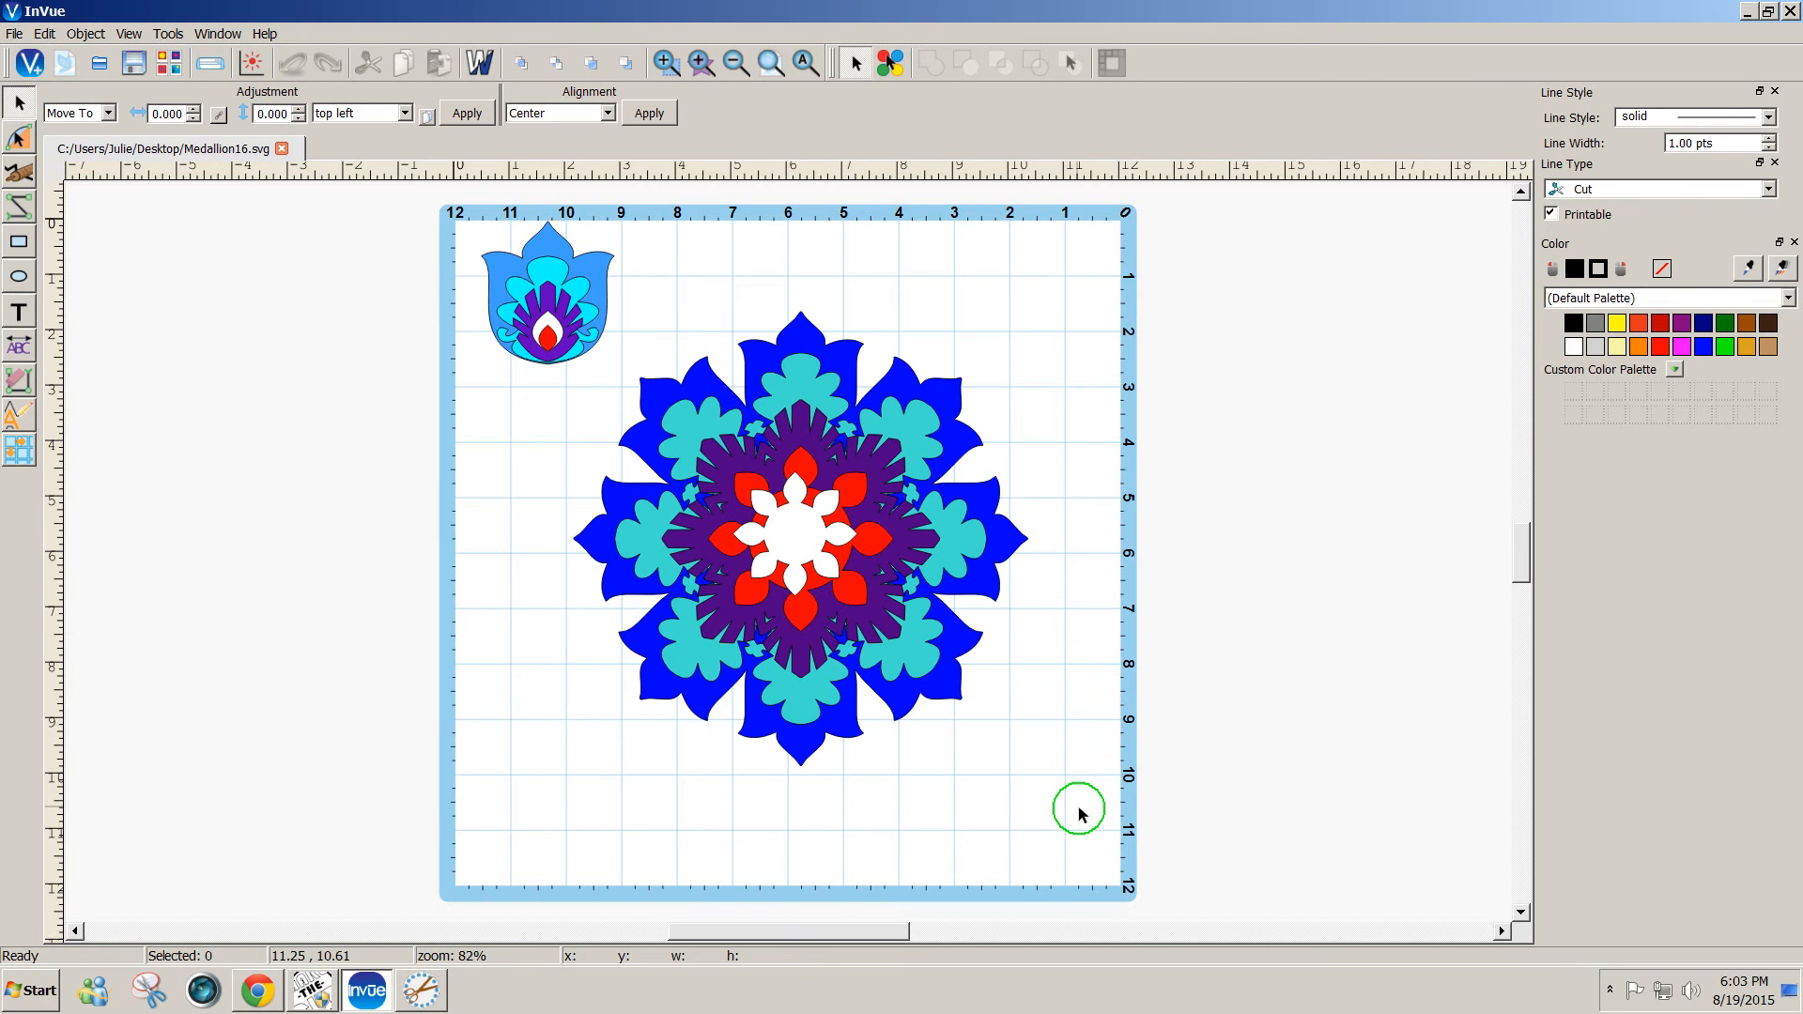
pyautogui.moveTo(1079, 815); pyautogui.dragTo(354, 189)
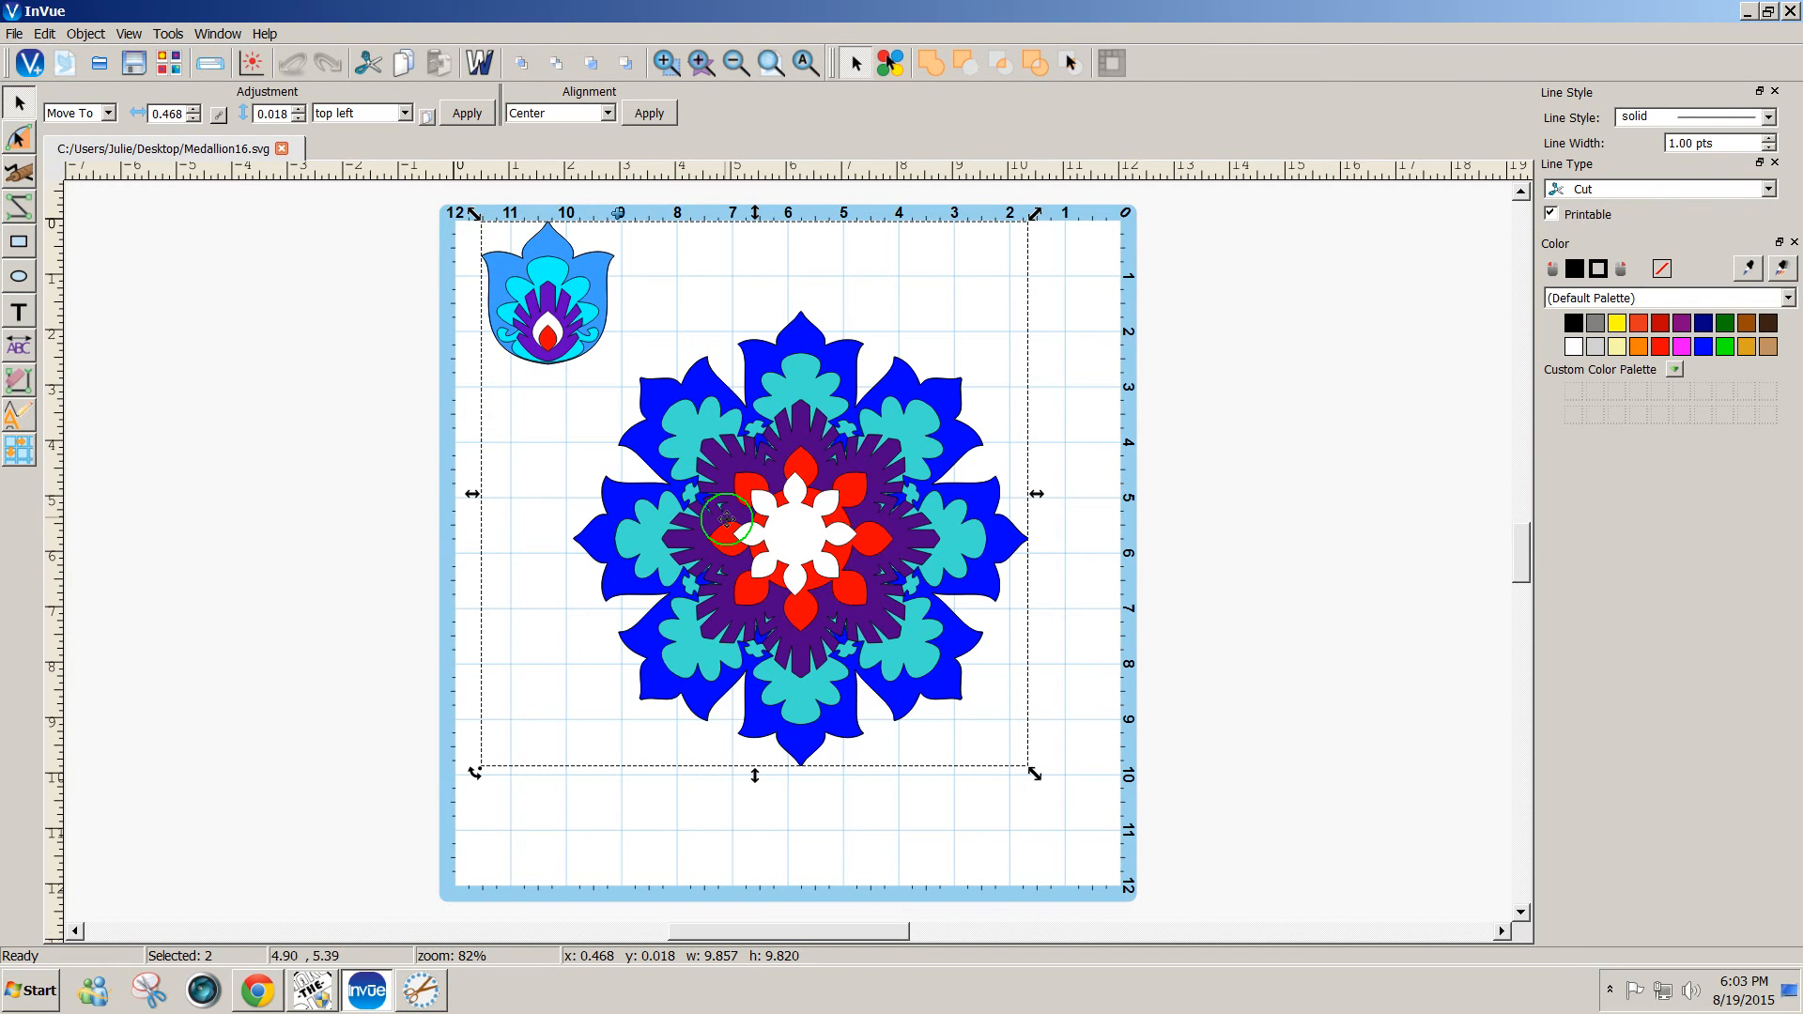
pyautogui.rightClick(759, 514)
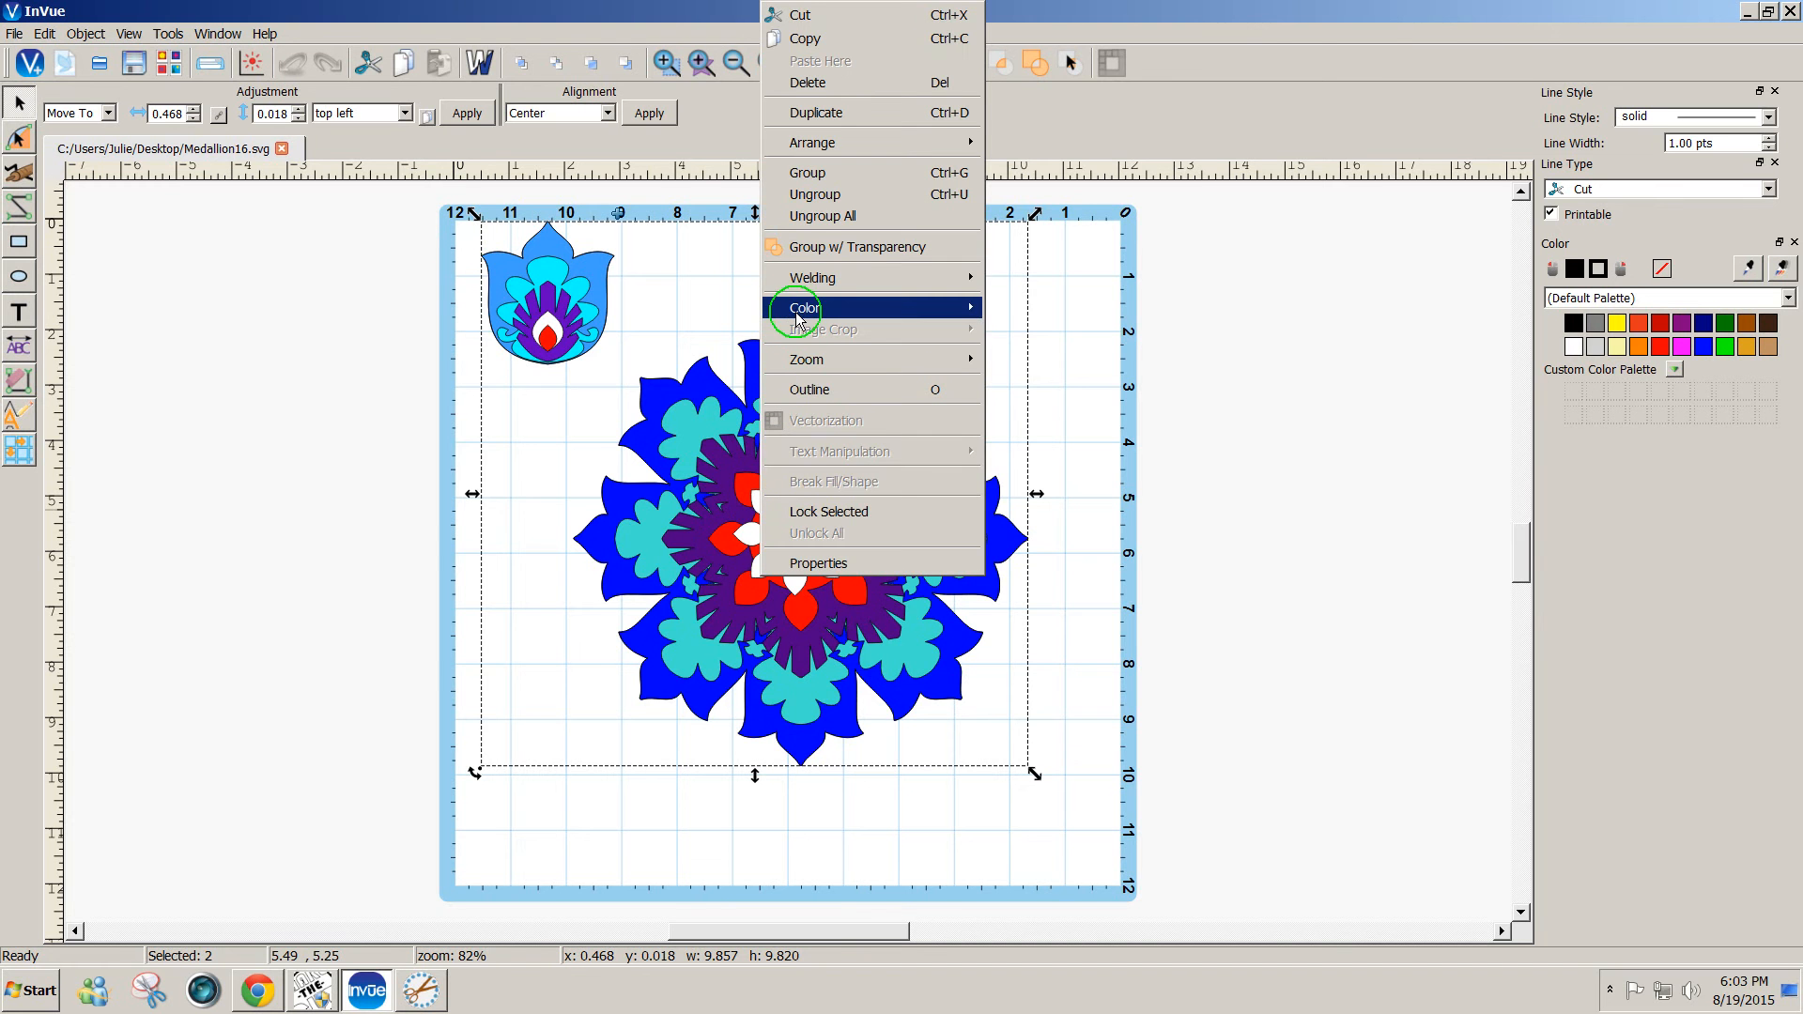
pyautogui.moveTo(798, 320)
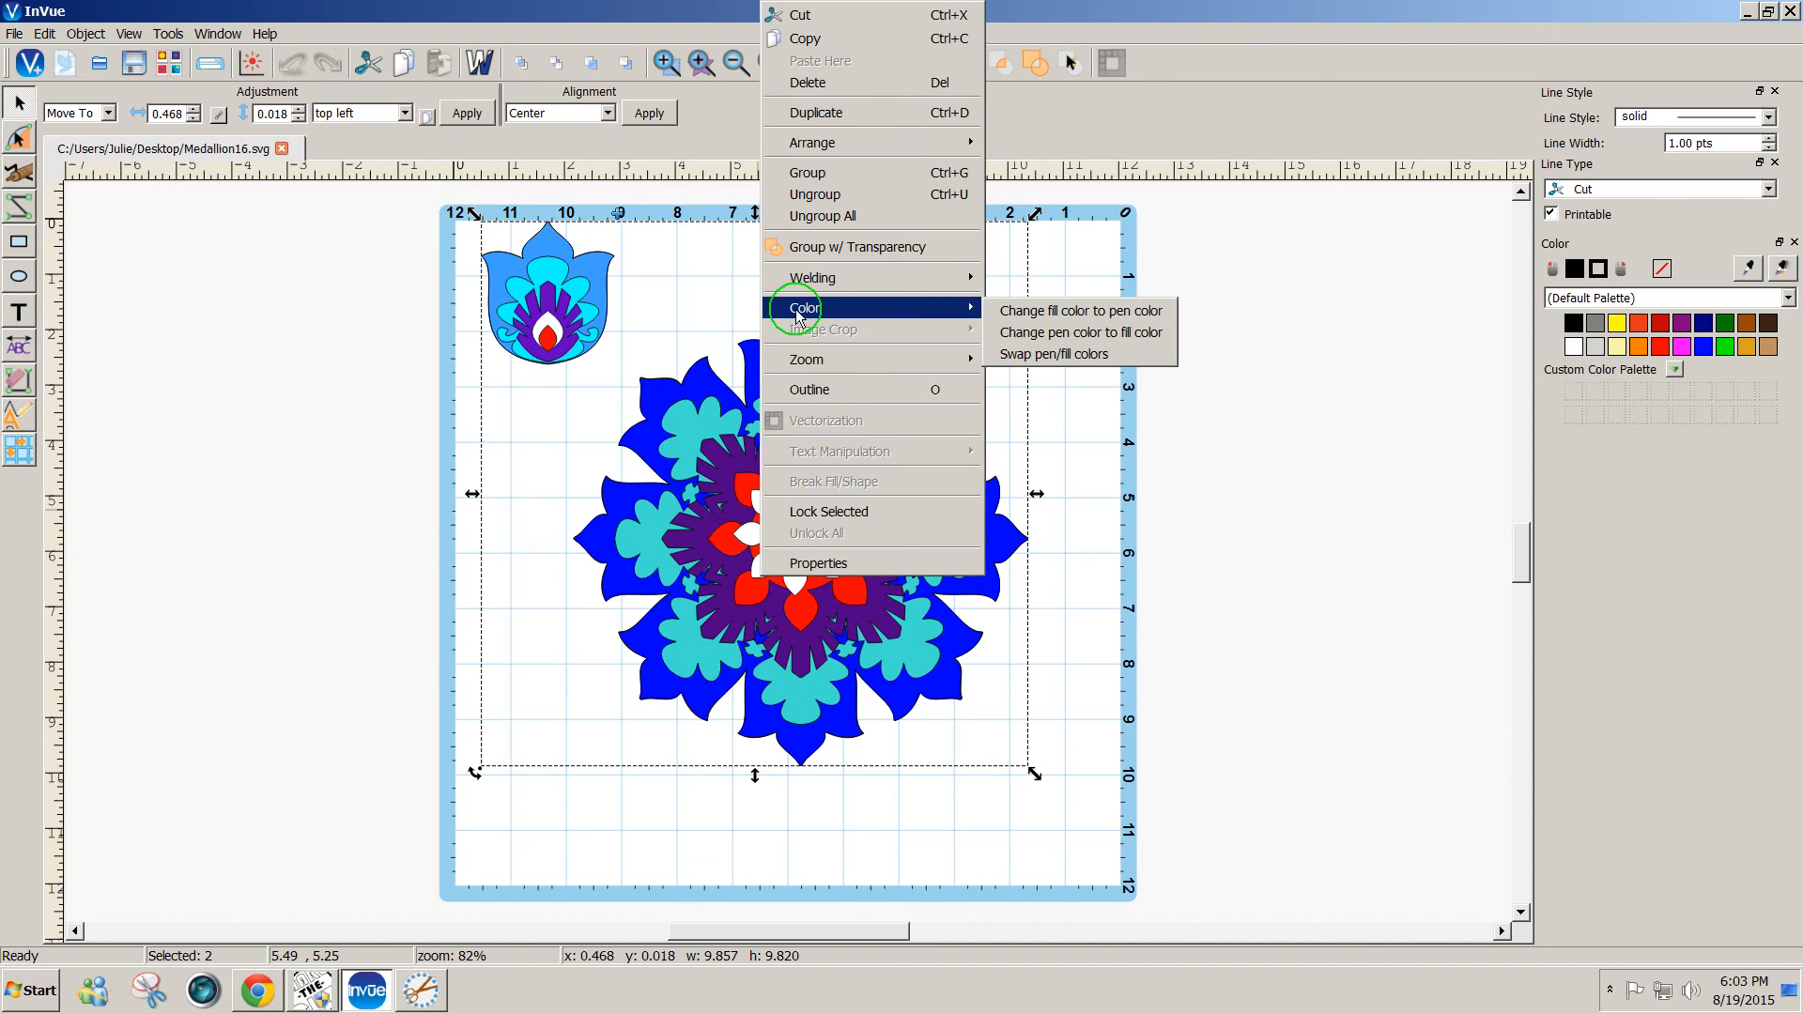
pyautogui.click(1110, 340)
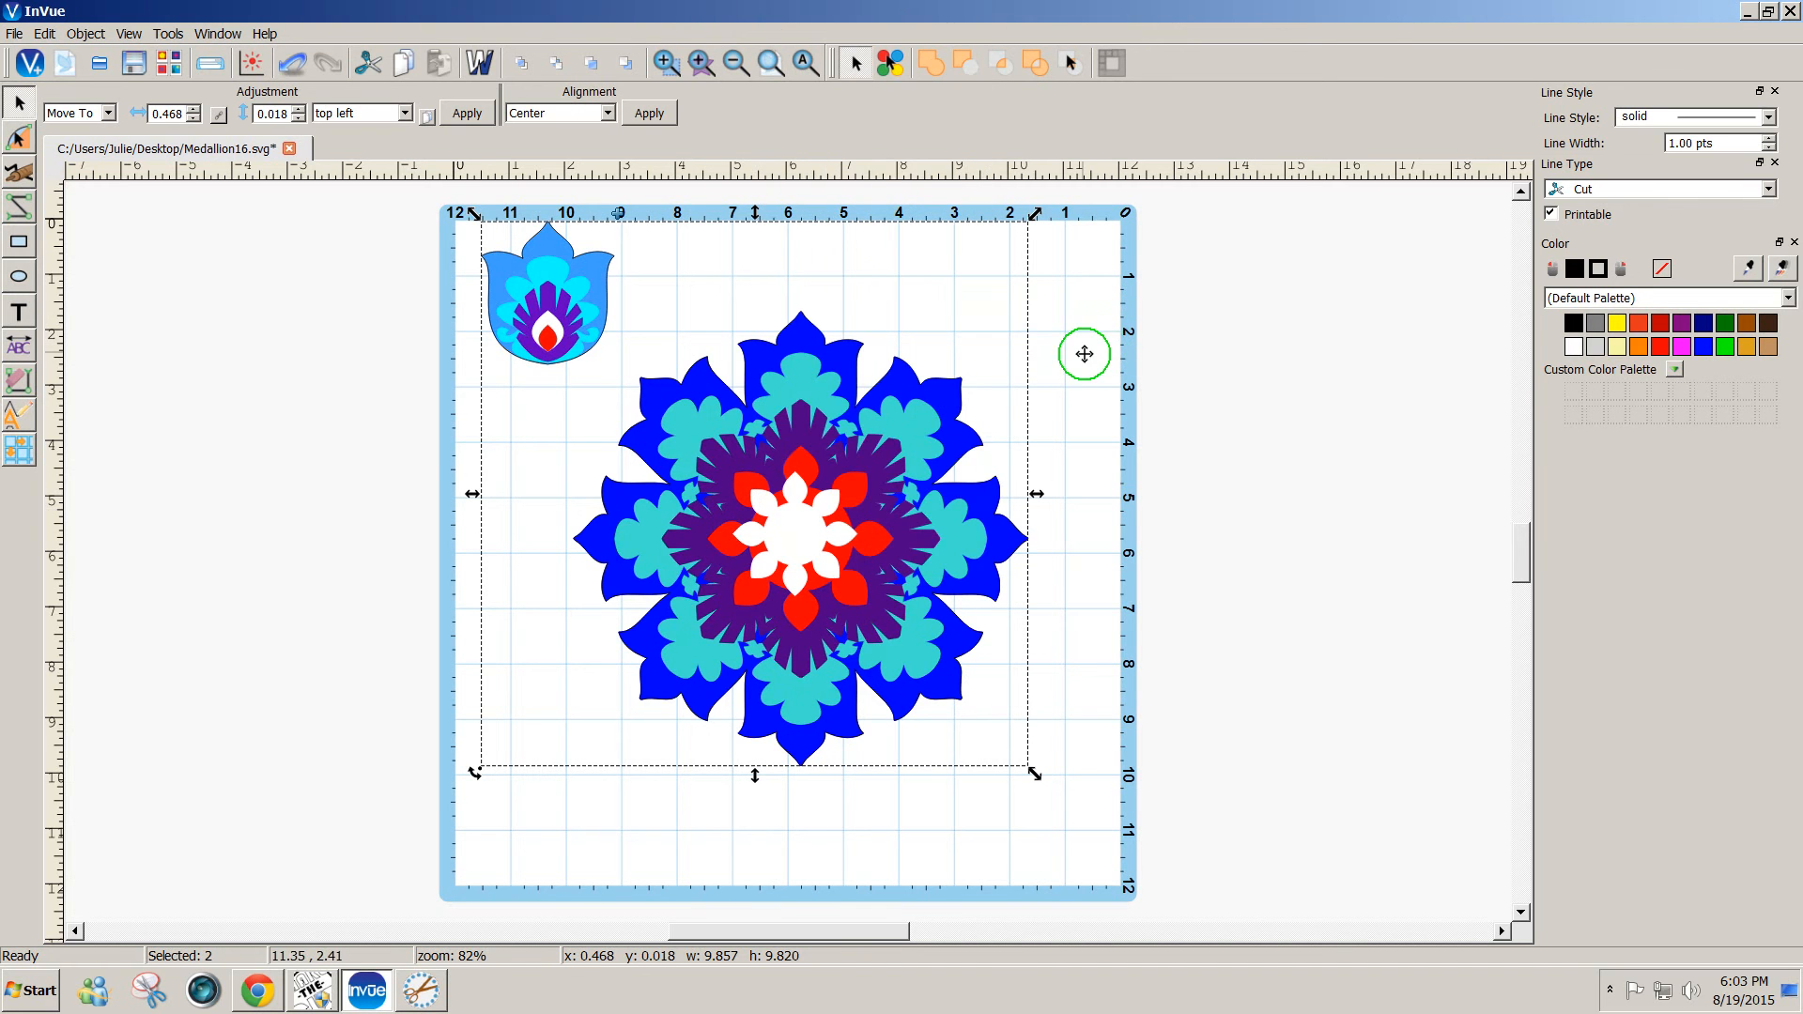
pyautogui.click(1080, 343)
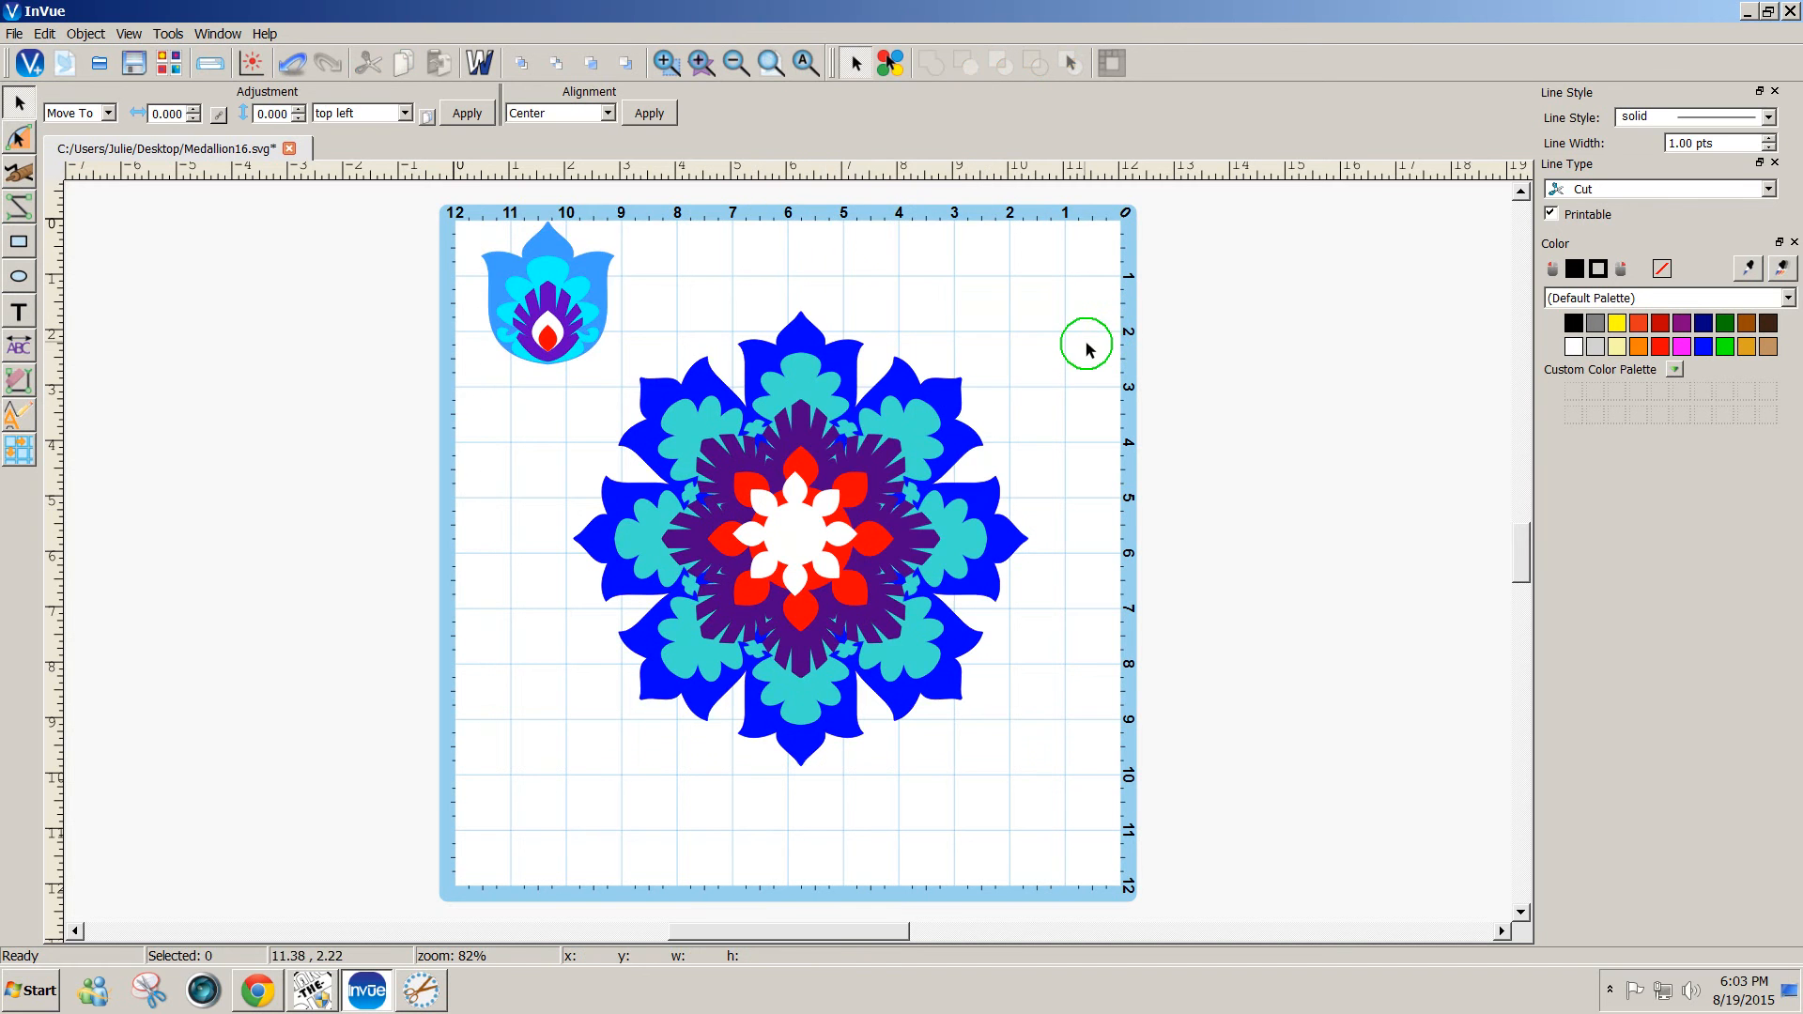
# - Activate cut control and filter the cut lines to the red, black, blue, purple, cyan and light blue colors to compare the layers
pyautogui.click(212, 65)
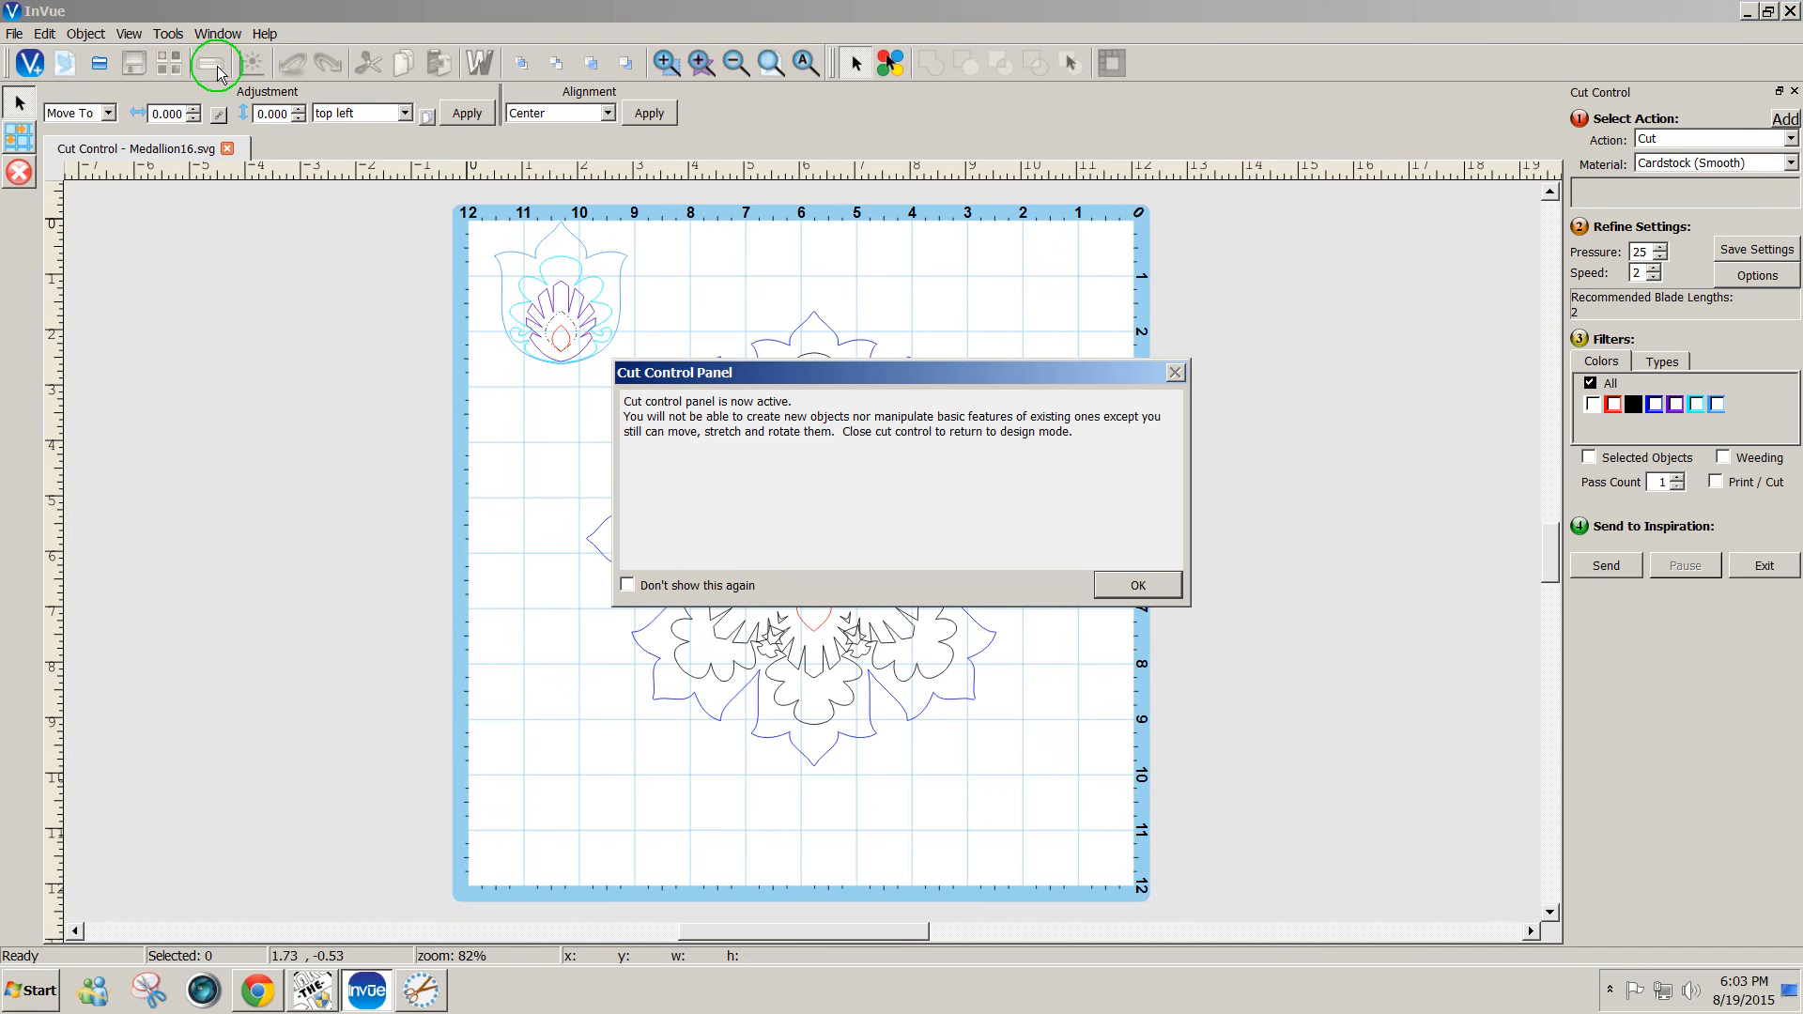
pyautogui.click(1158, 594)
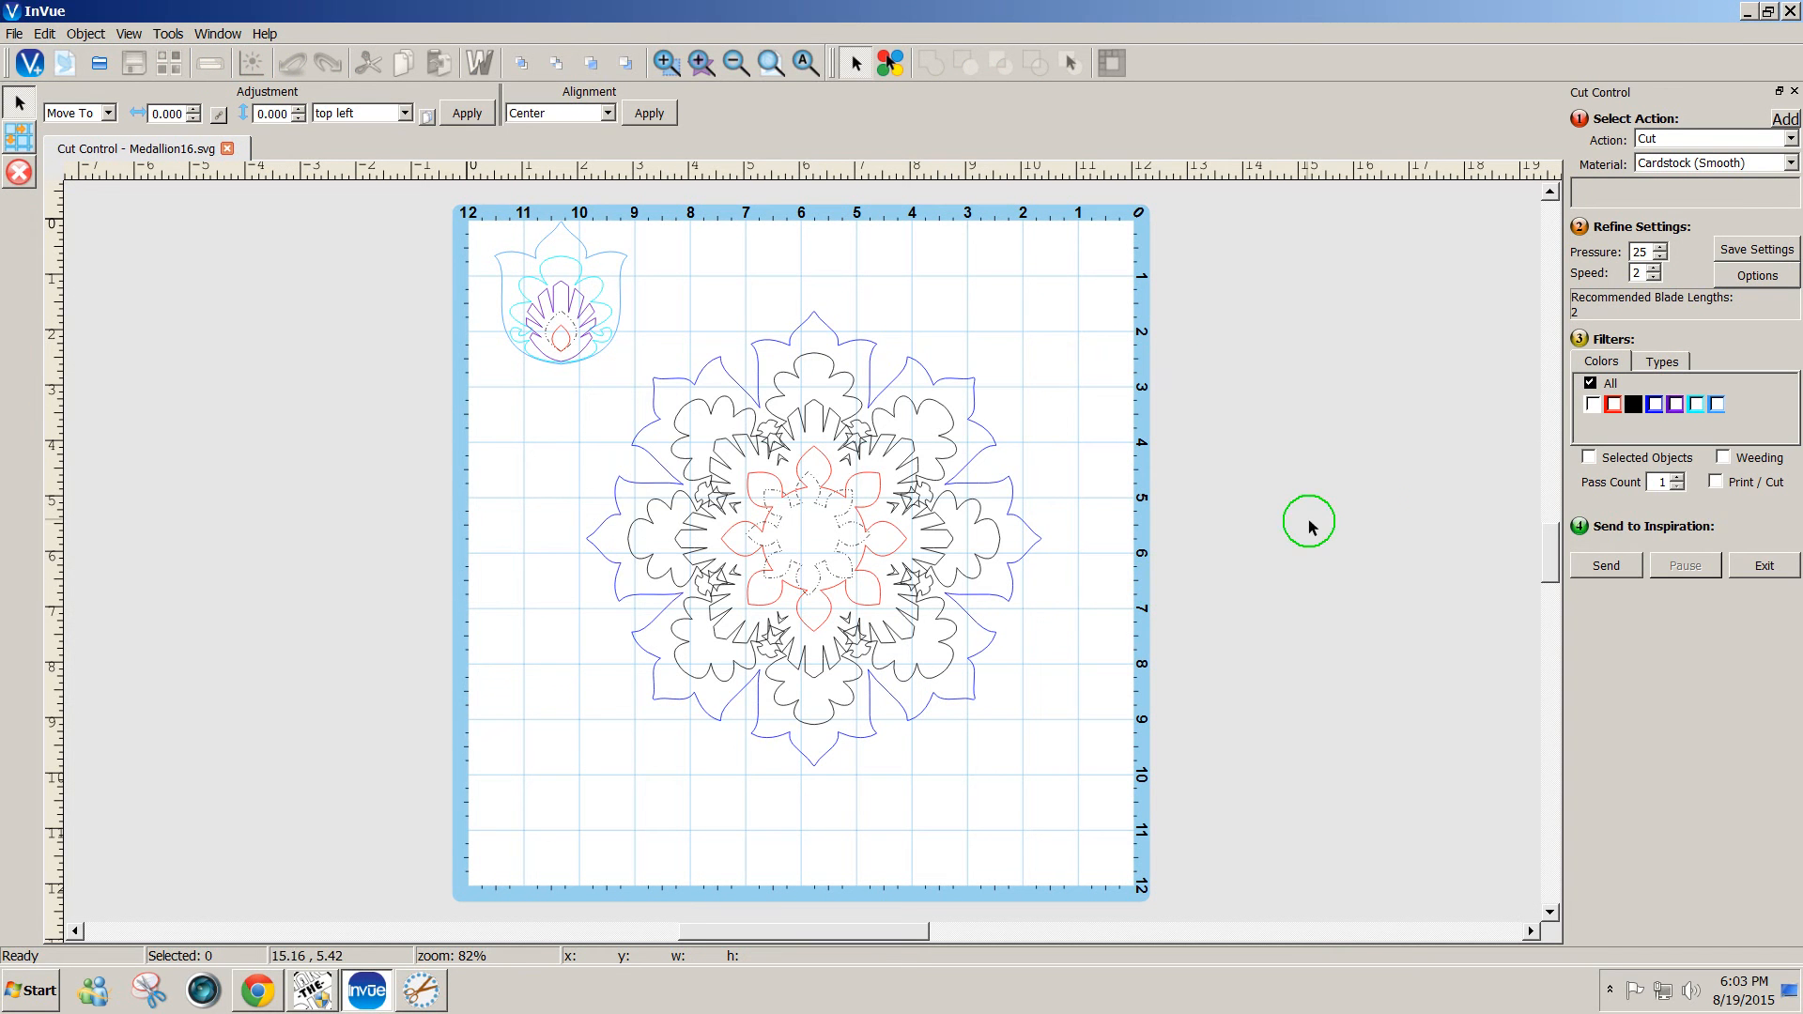
pyautogui.click(1619, 406)
pyautogui.click(1634, 408)
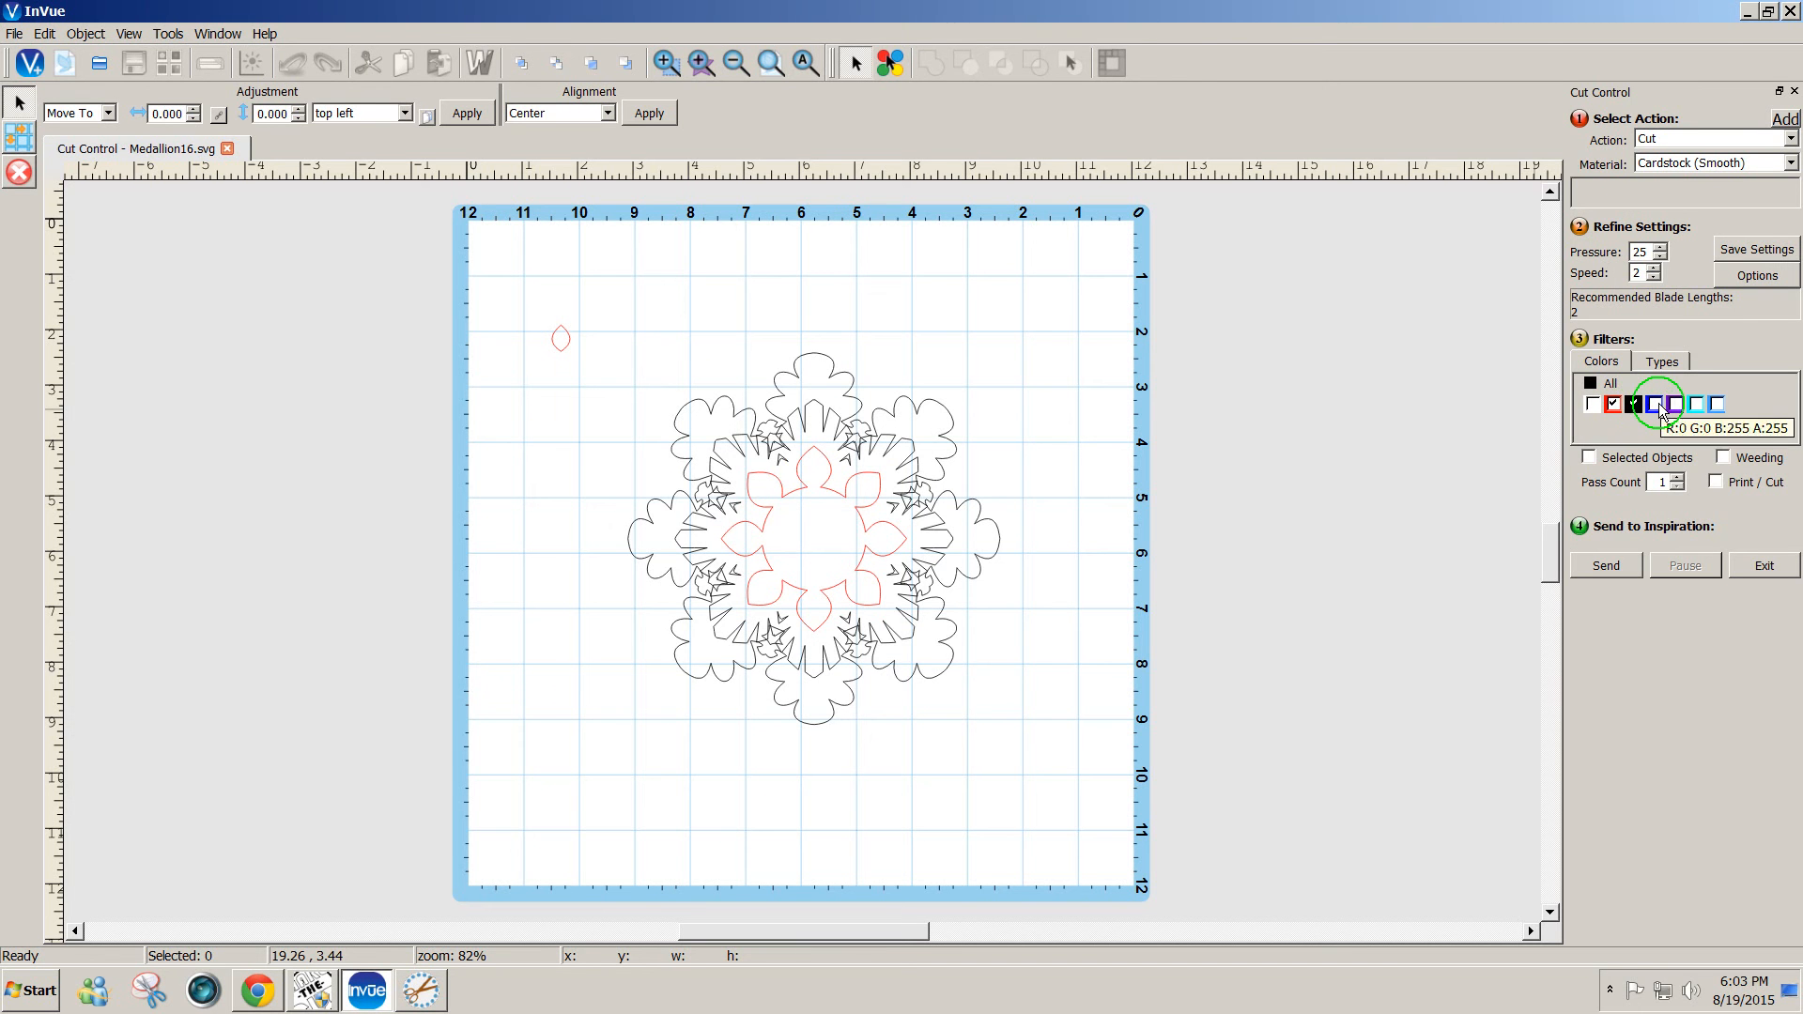
pyautogui.click(1656, 405)
pyautogui.click(1679, 406)
pyautogui.click(1697, 406)
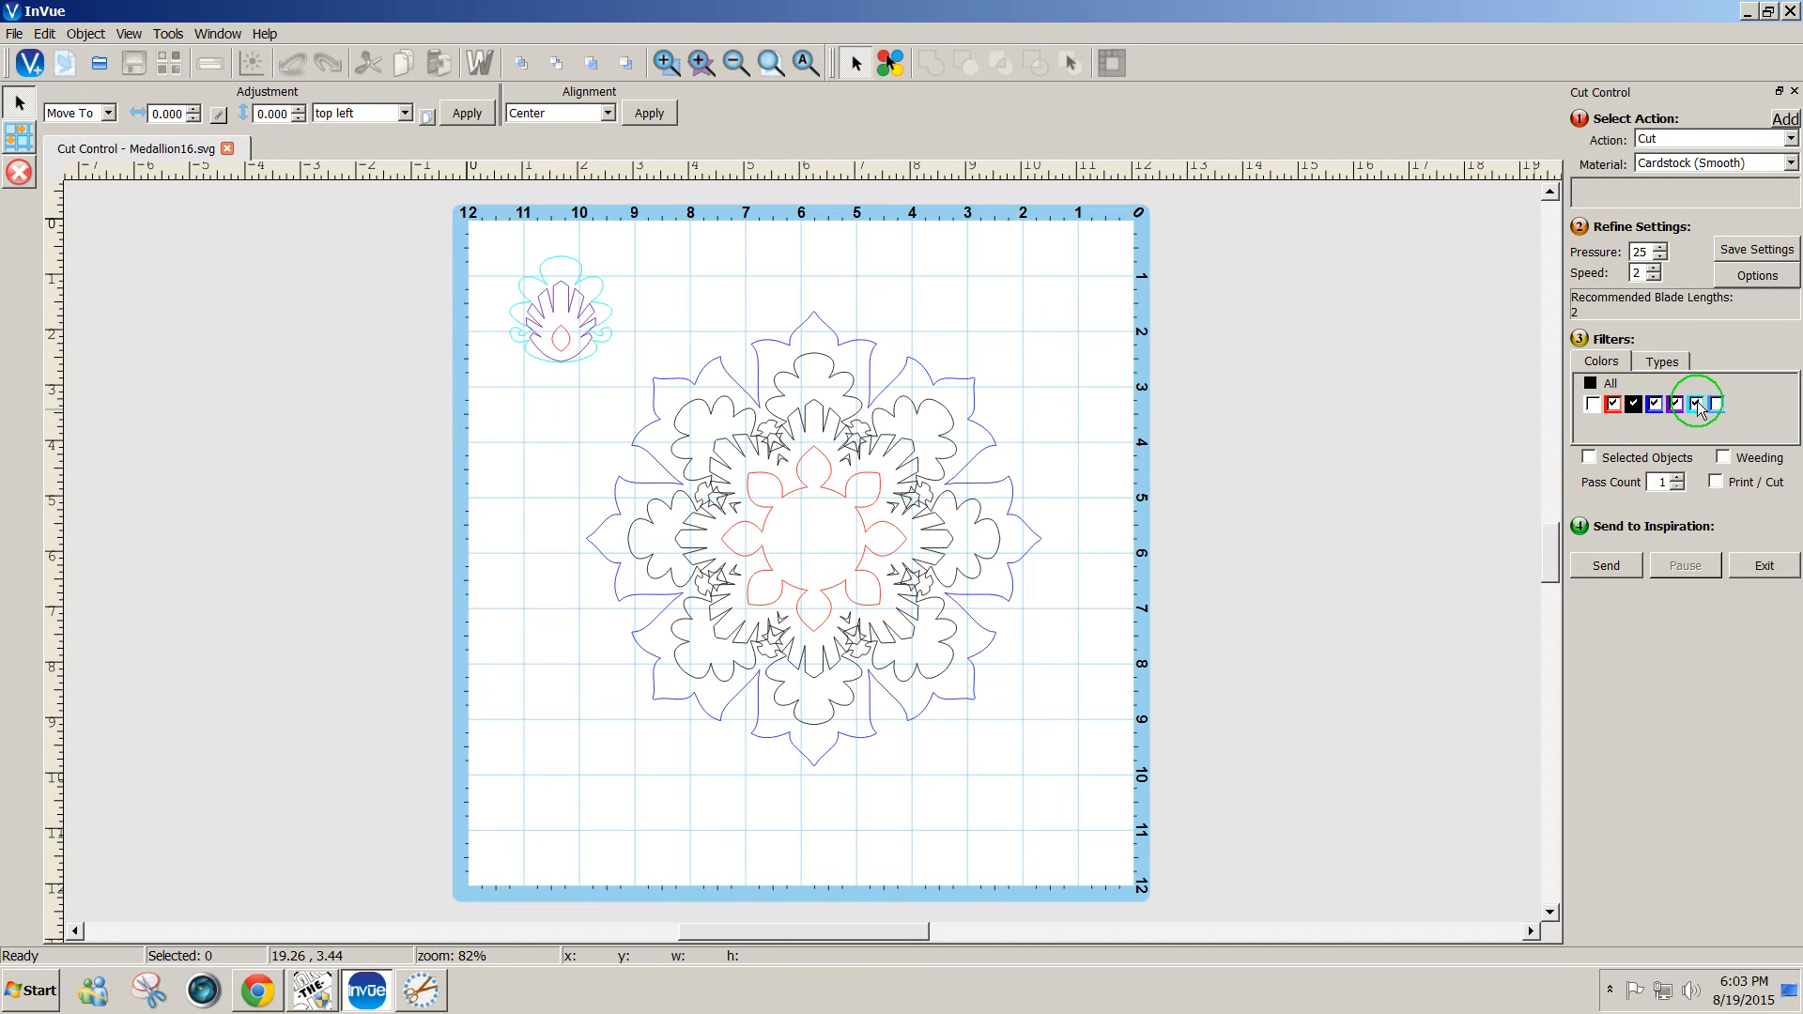
pyautogui.click(1719, 406)
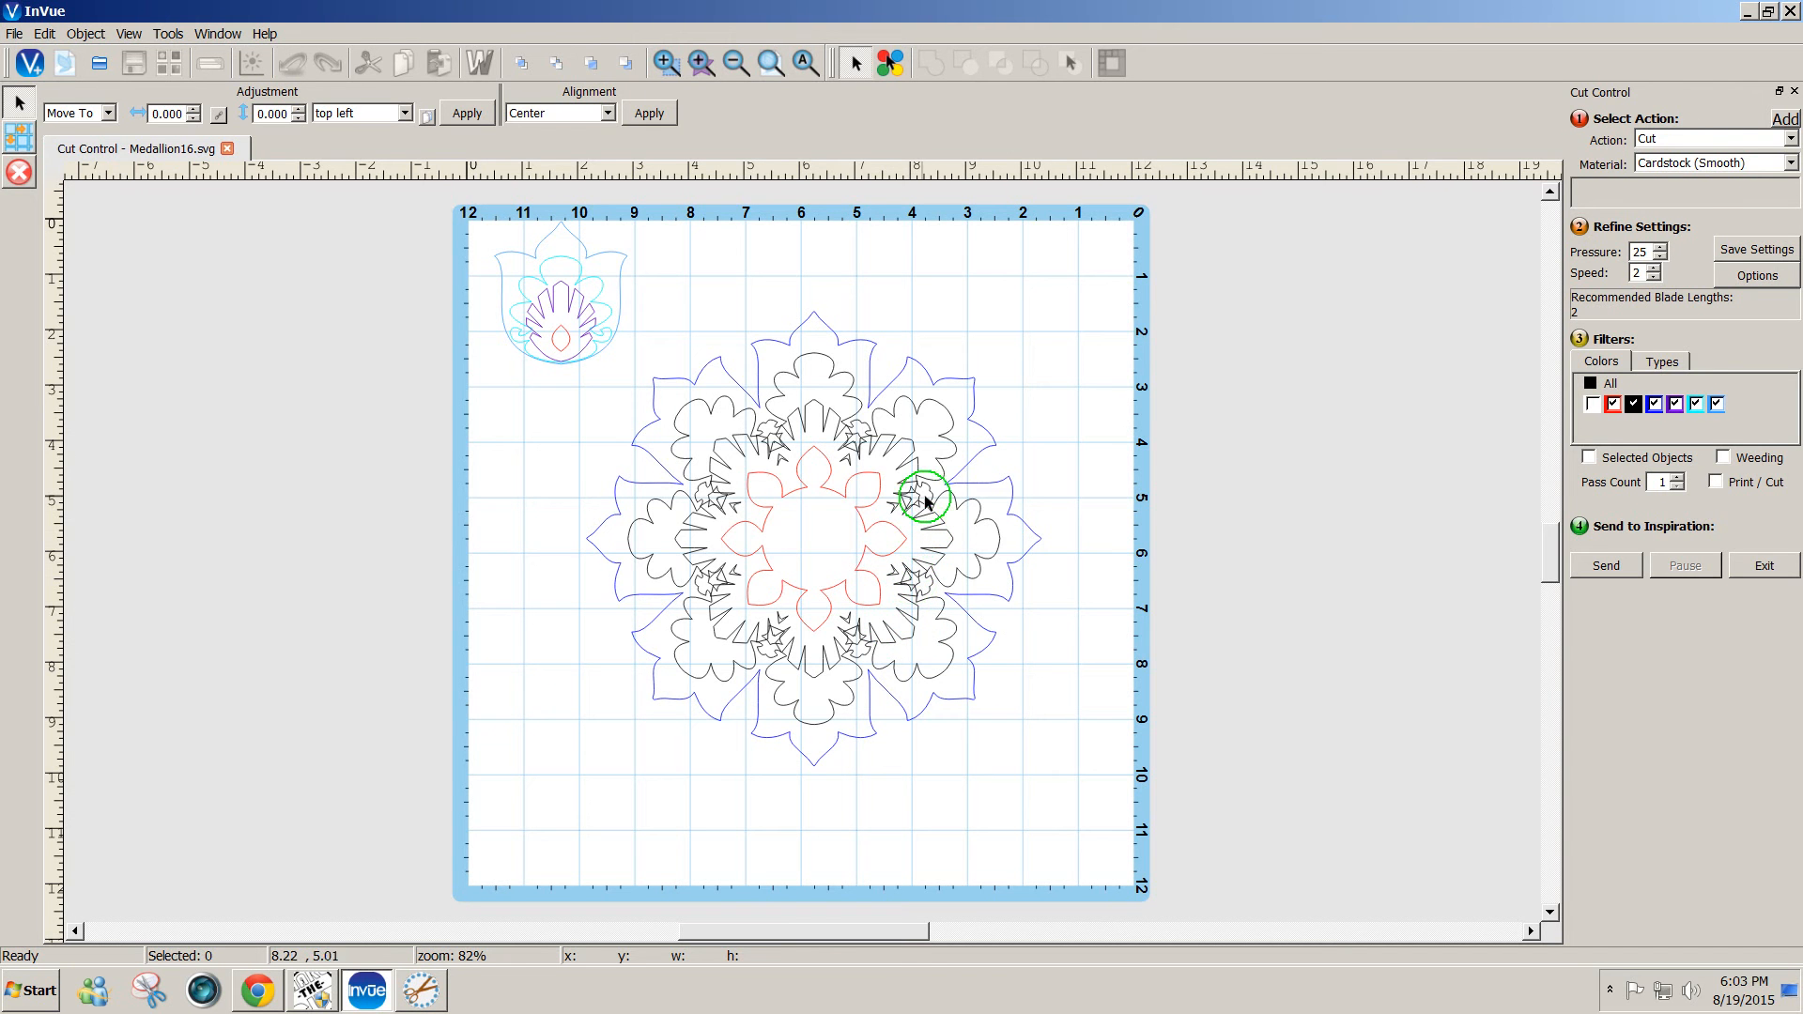
# - Remove every color except black from the cut filters to examine the medallion's black-lined layers
pyautogui.click(1717, 404)
pyautogui.click(1695, 403)
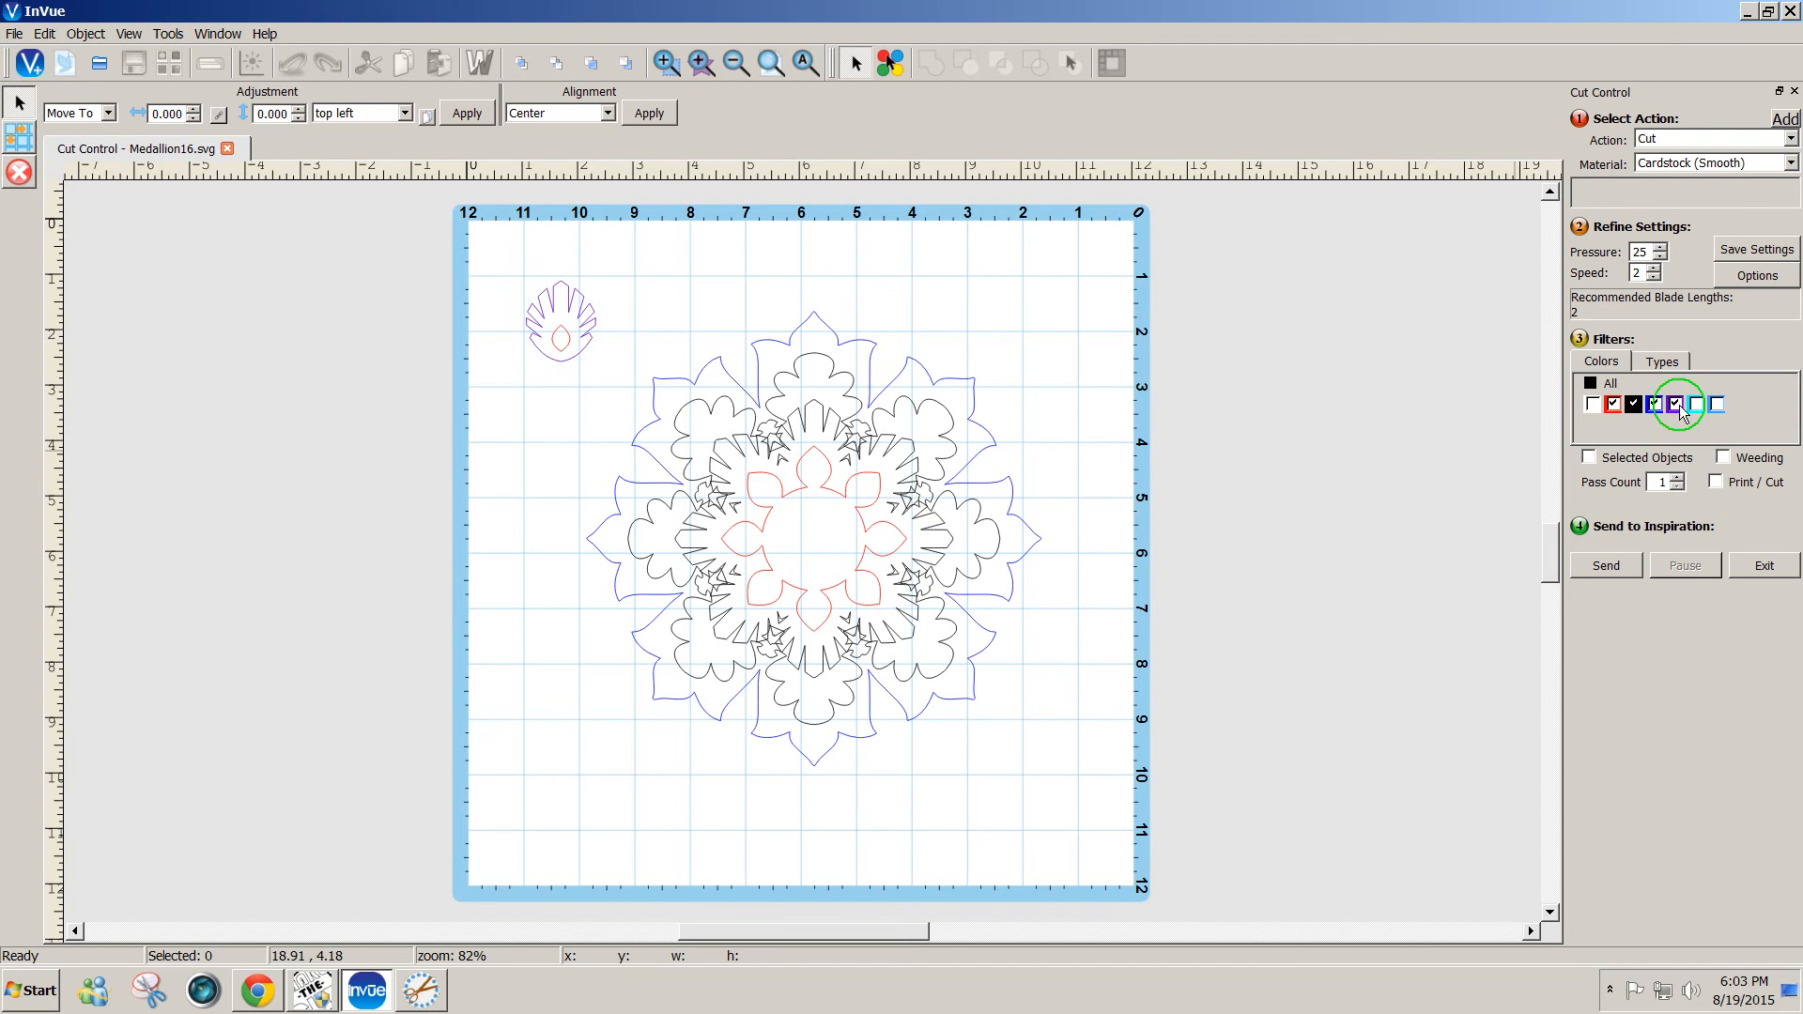
pyautogui.click(1676, 404)
pyautogui.click(1657, 405)
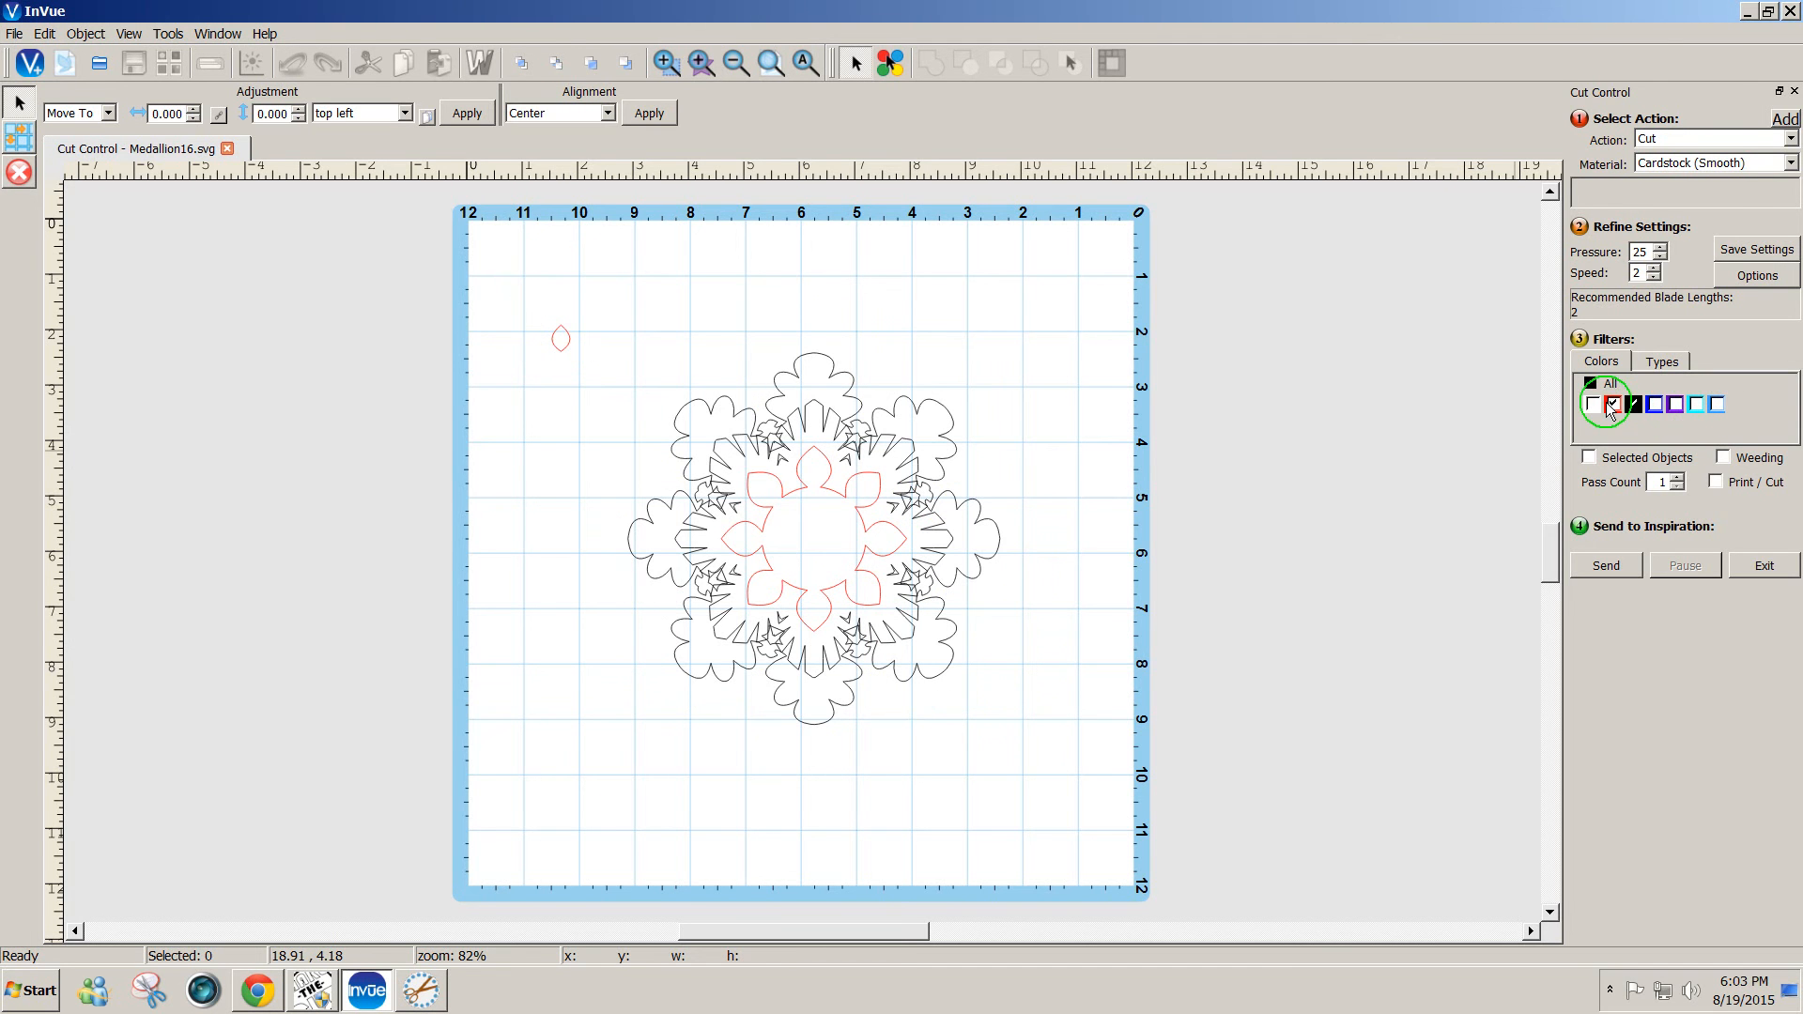
pyautogui.click(1612, 404)
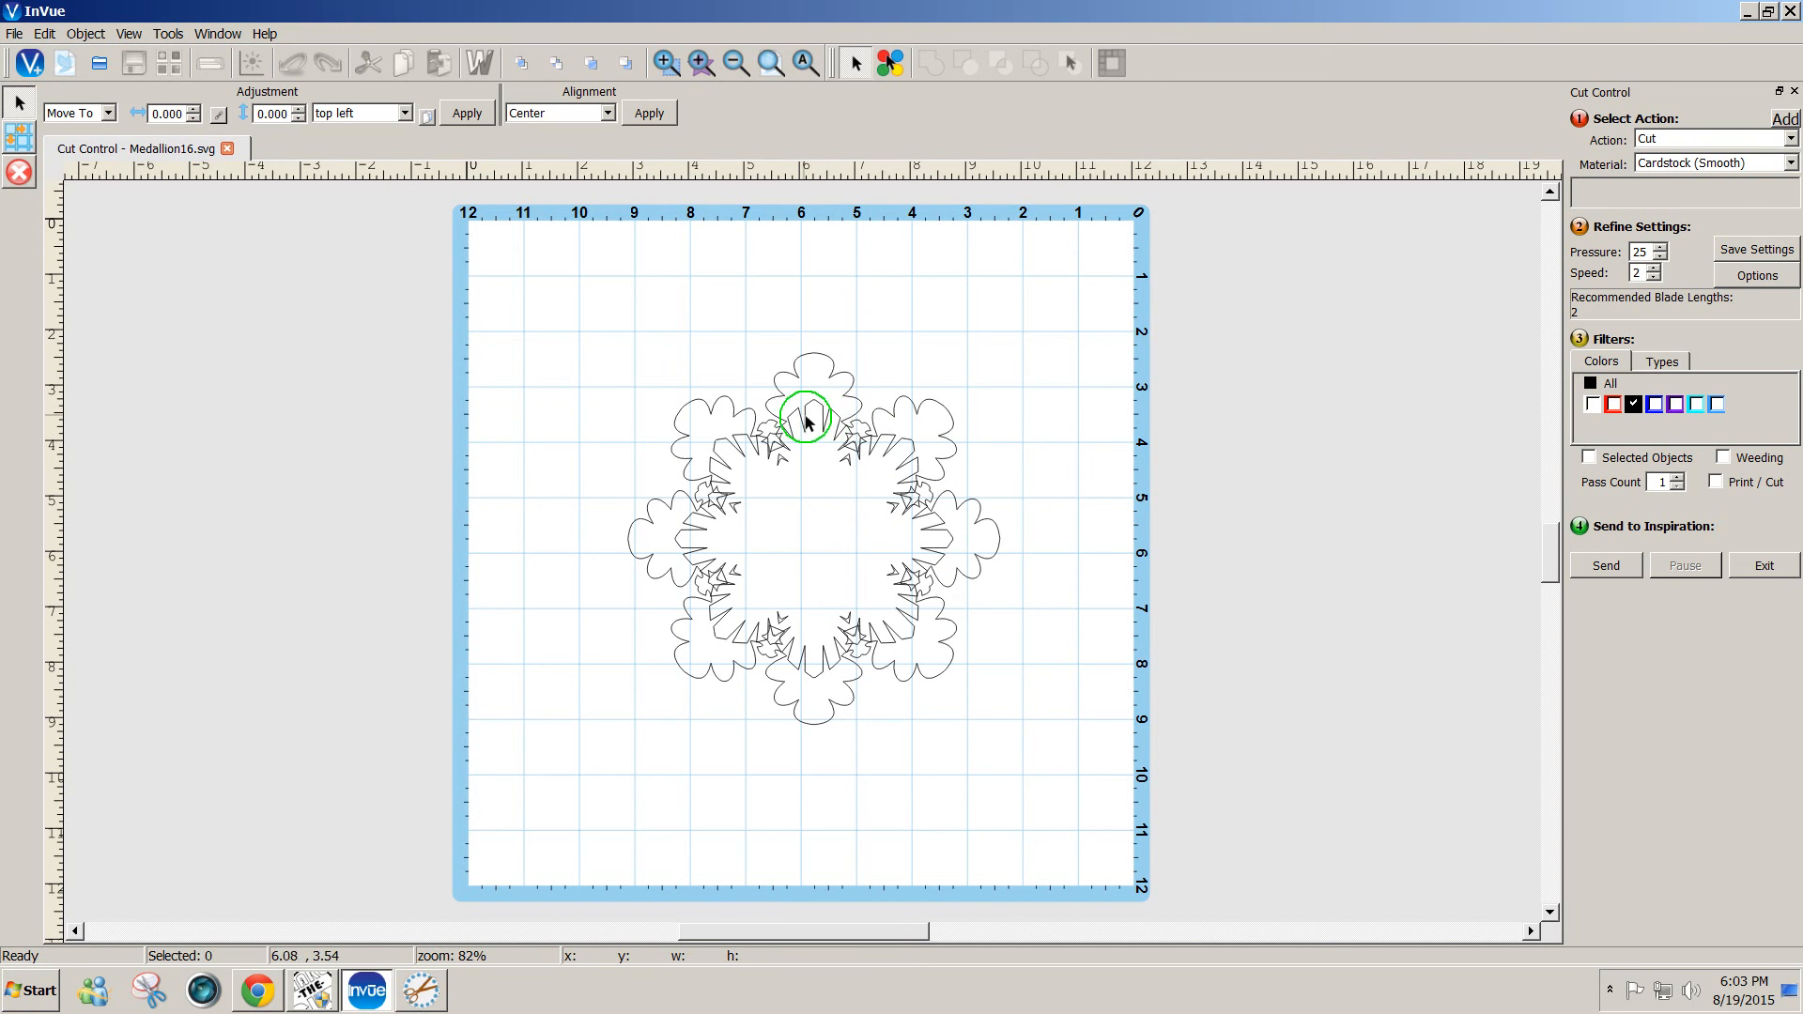
# - Try to pull the medallion's jagged ring layer out of the design past the mat's edge, and exit cut control
pyautogui.click(818, 410)
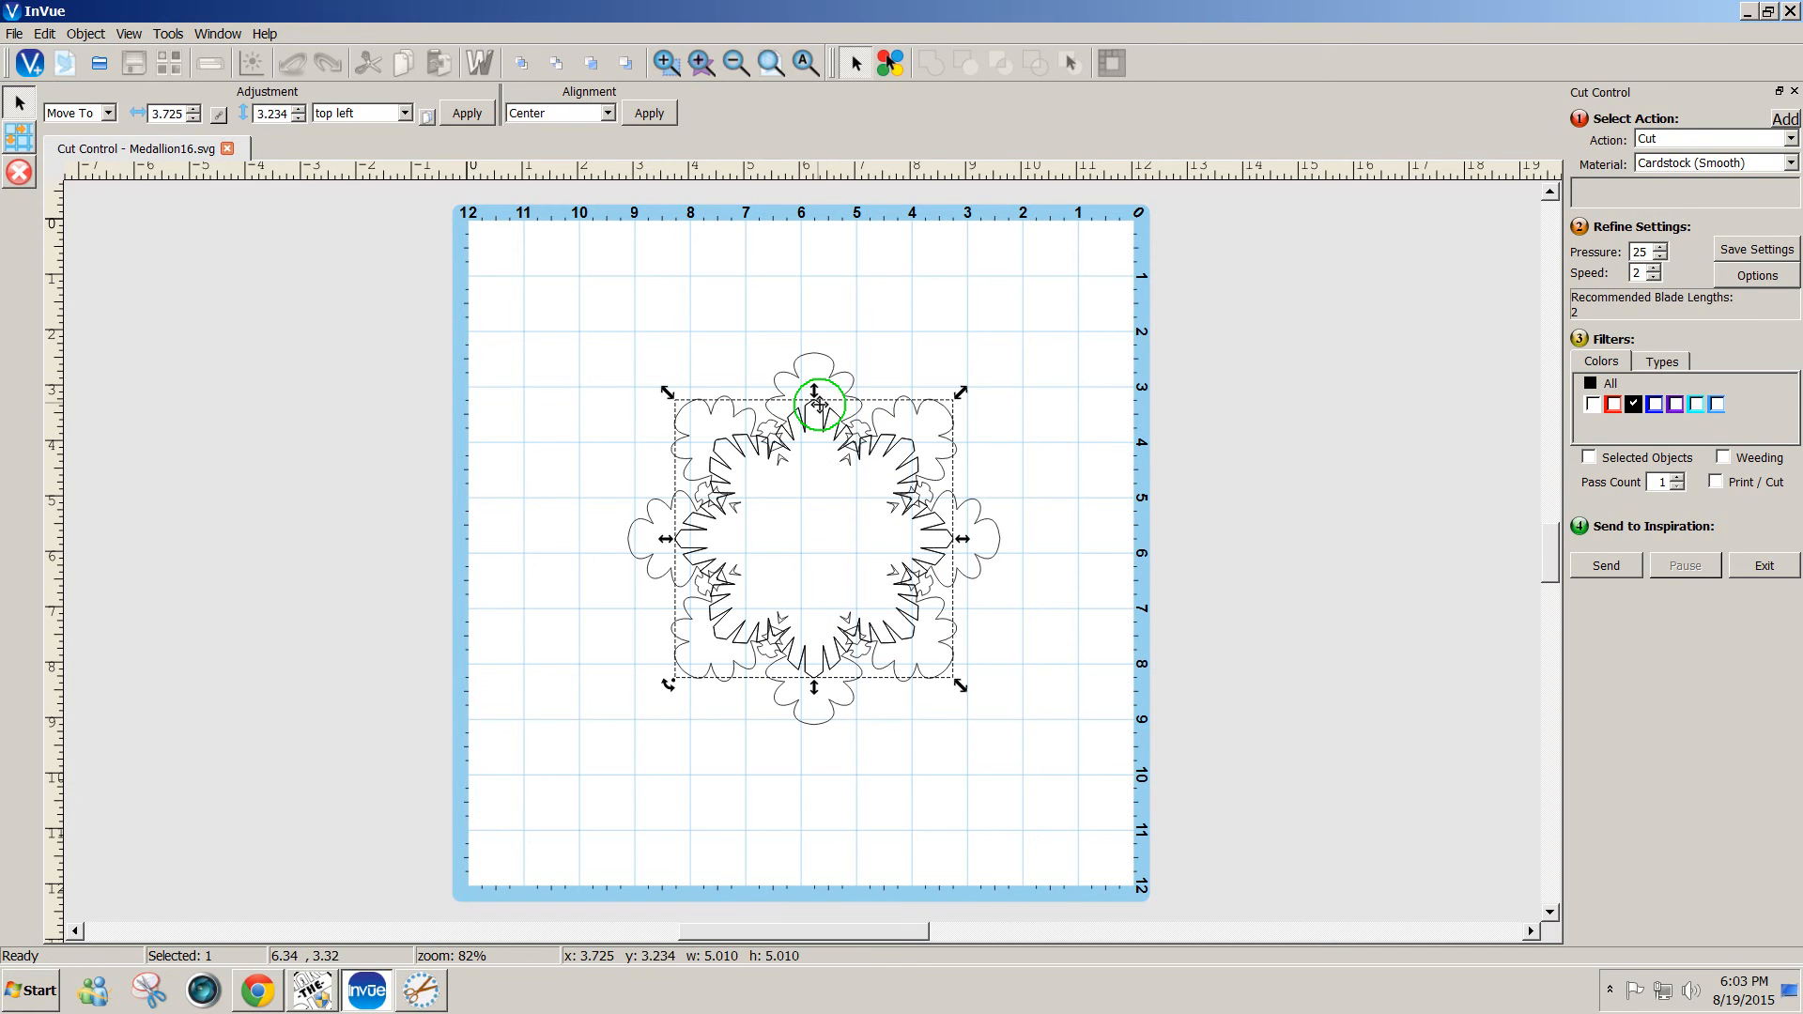
pyautogui.moveTo(817, 403); pyautogui.dragTo(1169, 390)
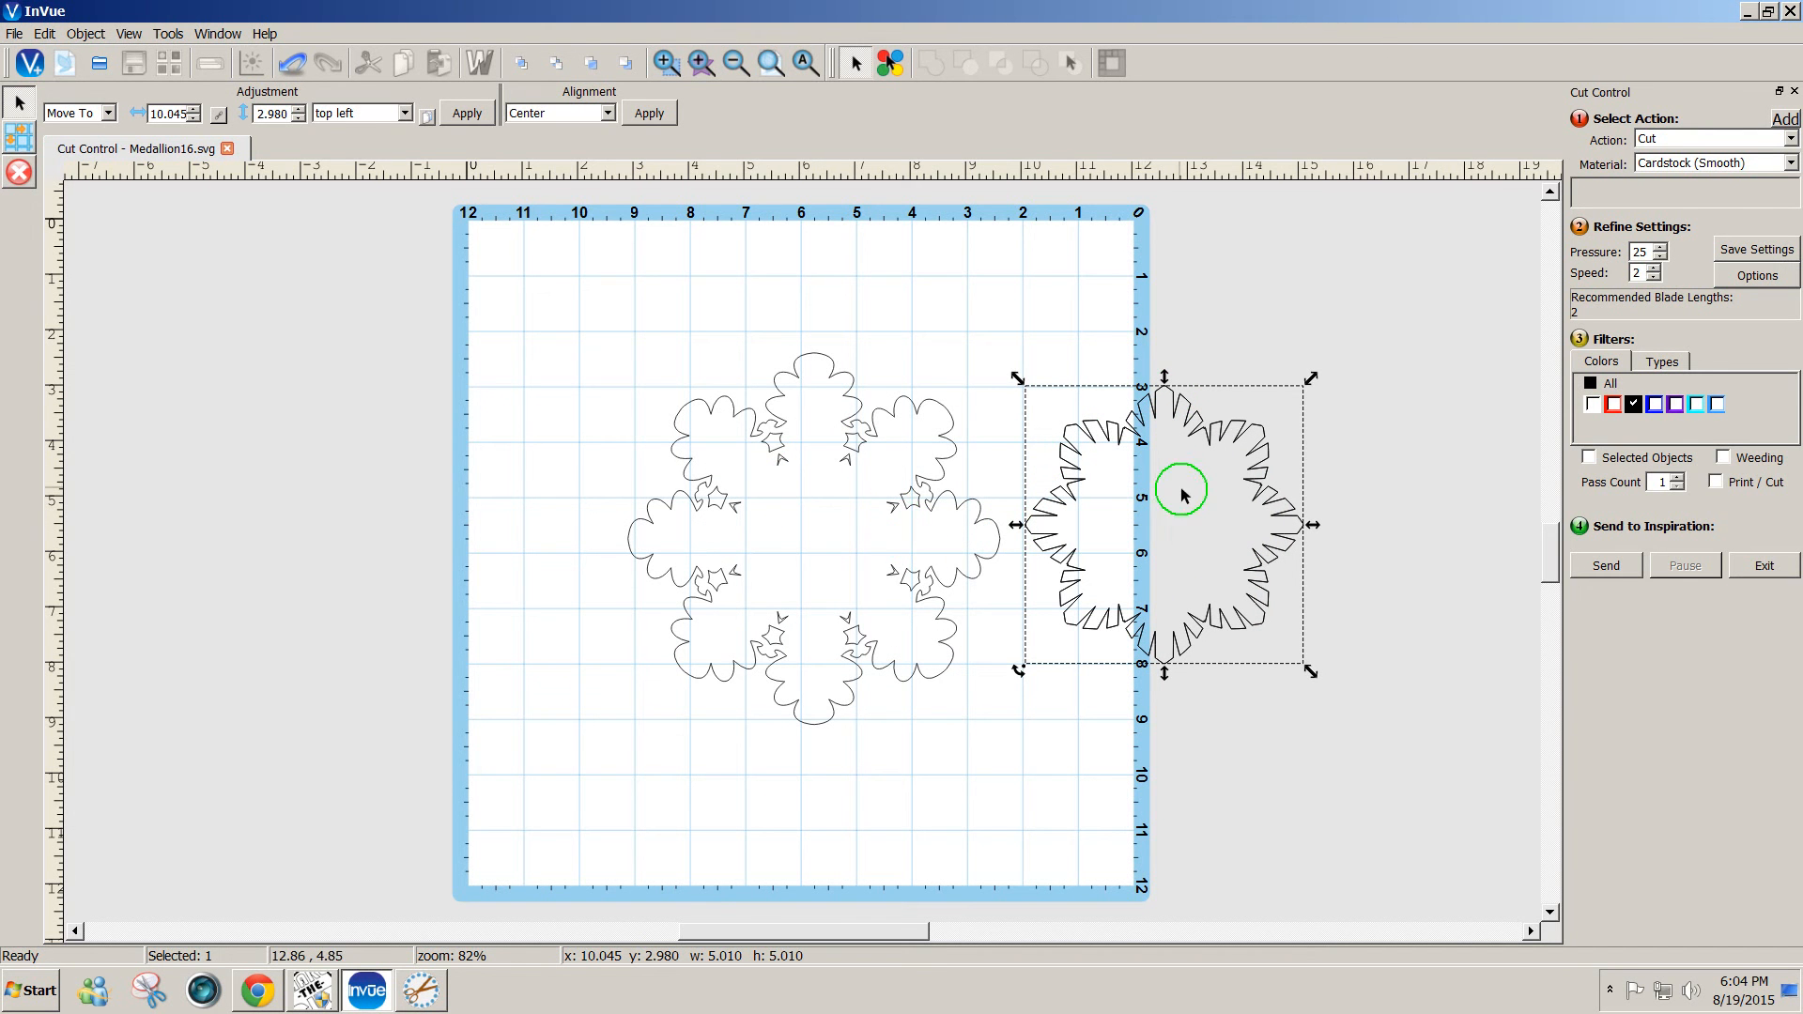
pyautogui.click(1758, 575)
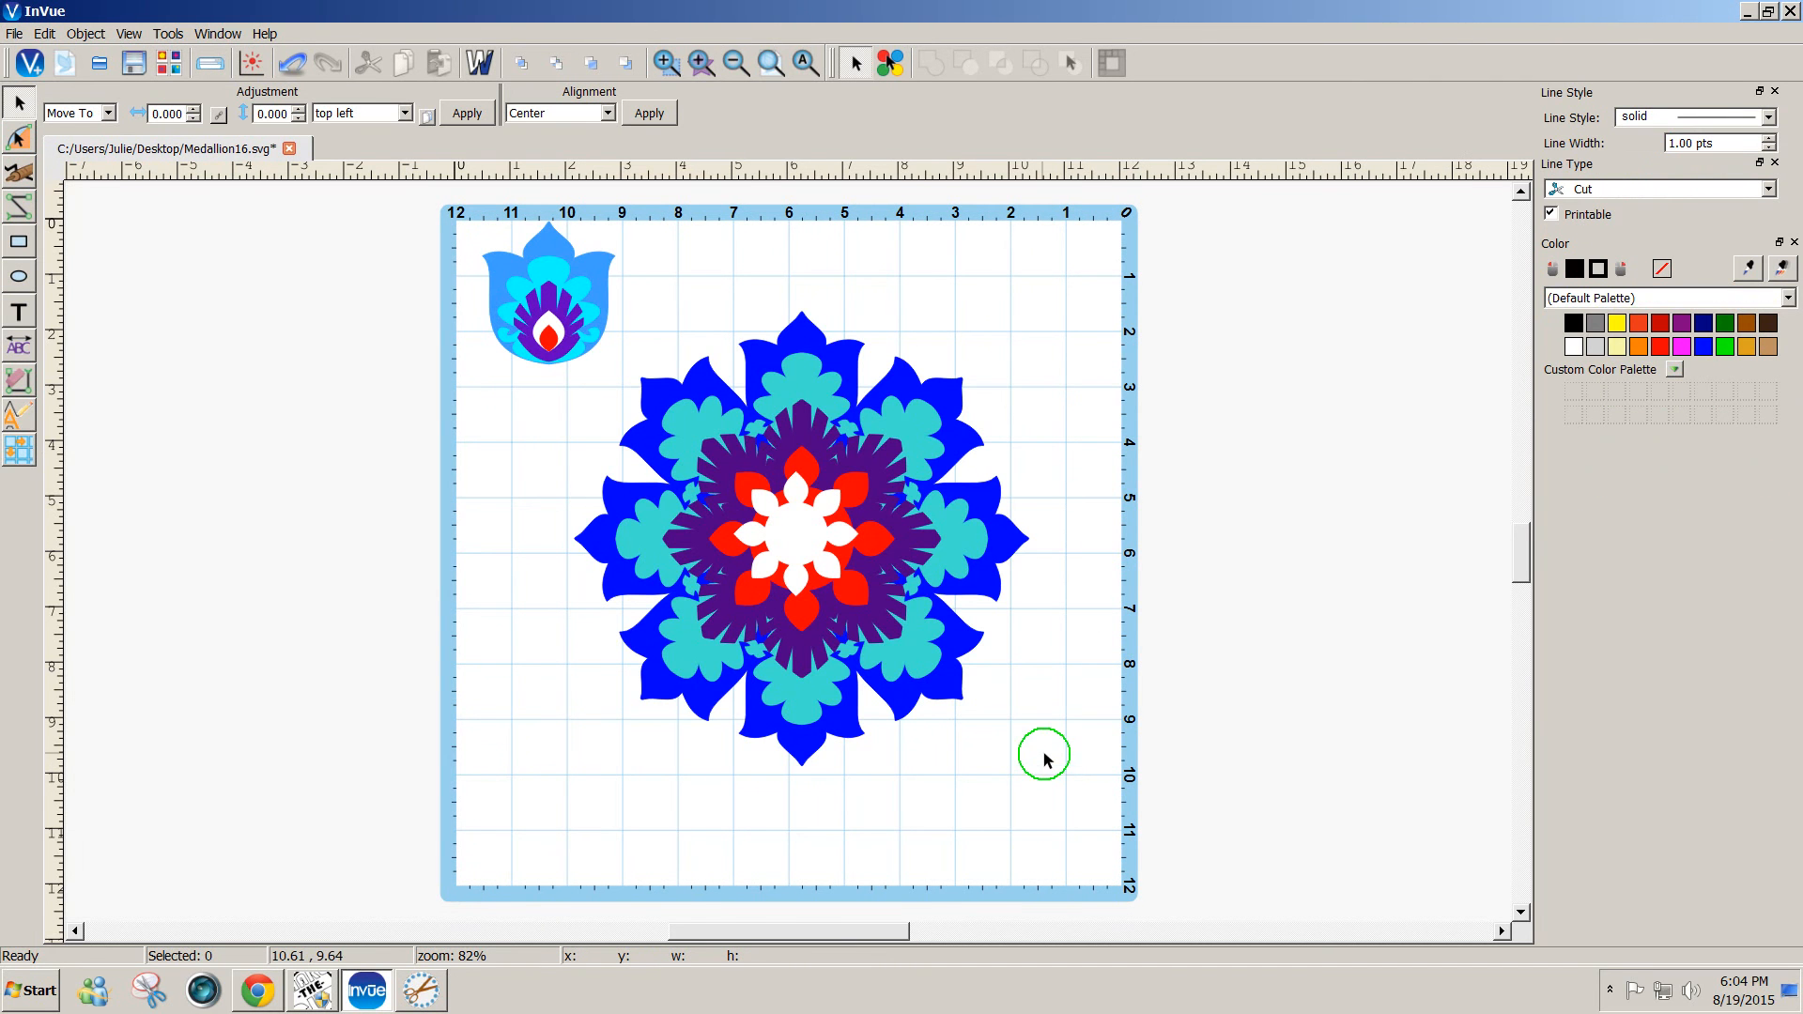
# - Ungroup the small floral and change the pen color of all its separated pieces to their fill color
pyautogui.click(546, 246)
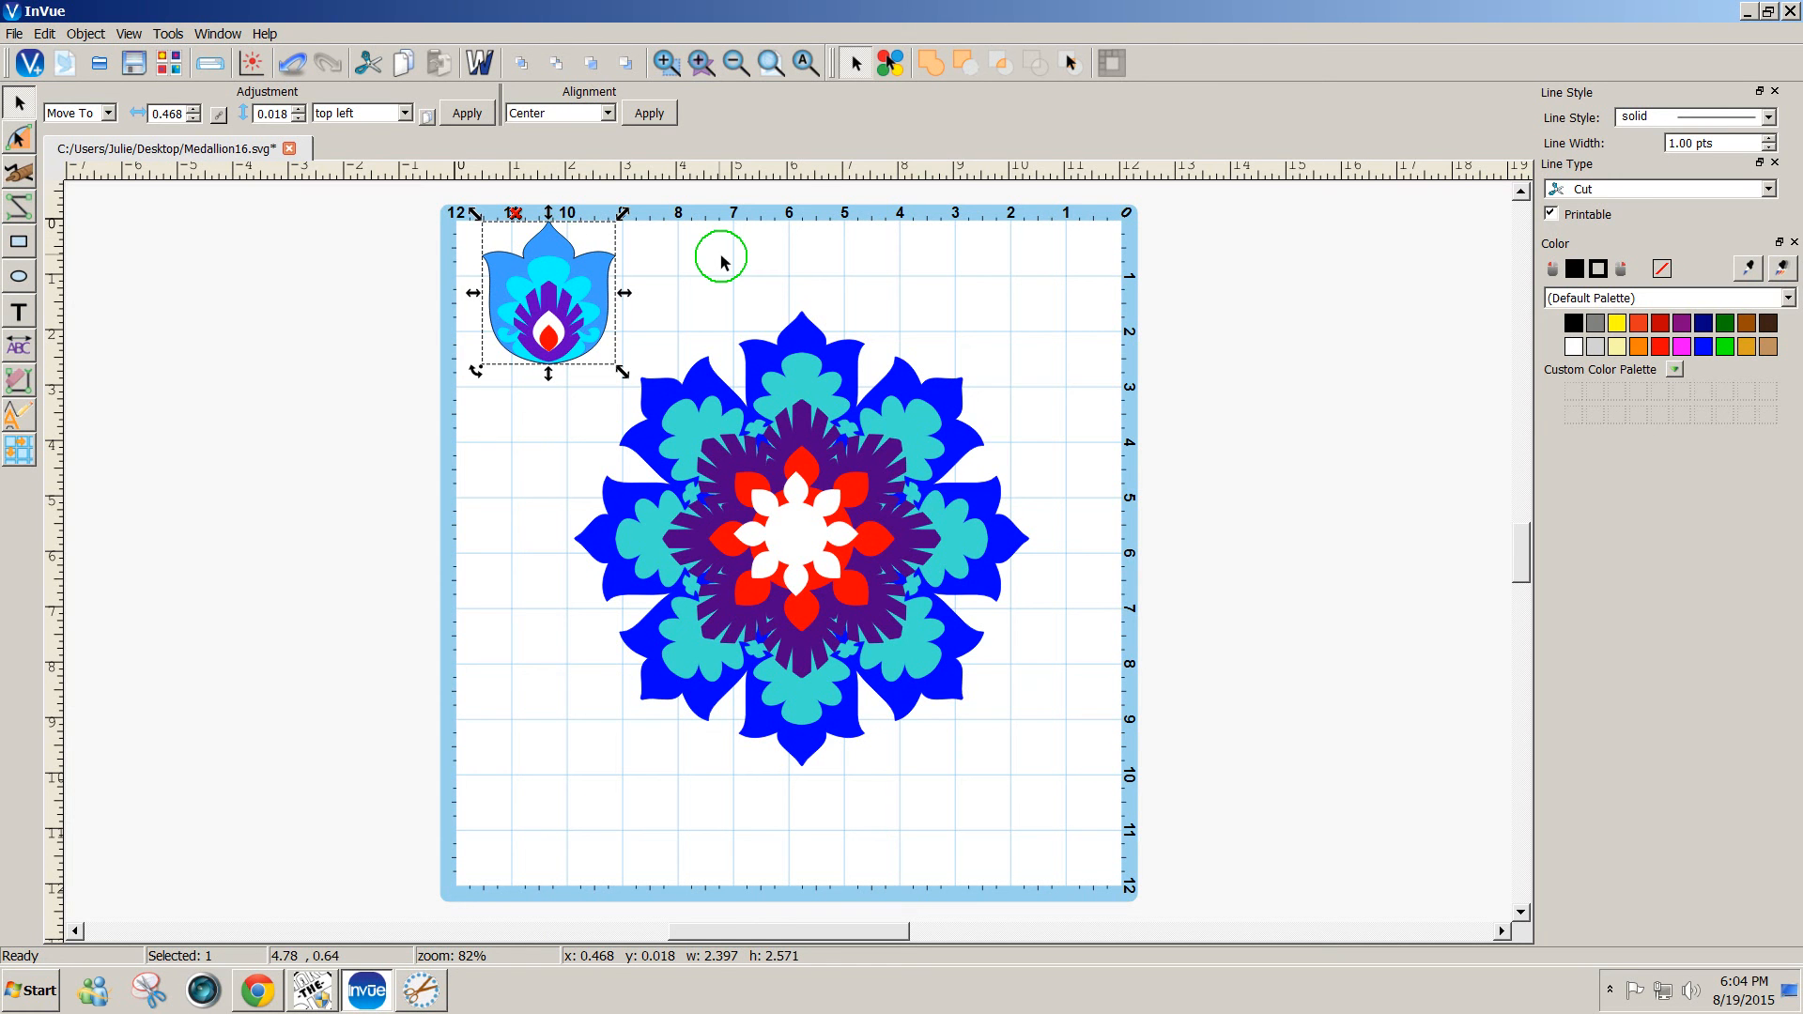
pyautogui.doubleClick(514, 216)
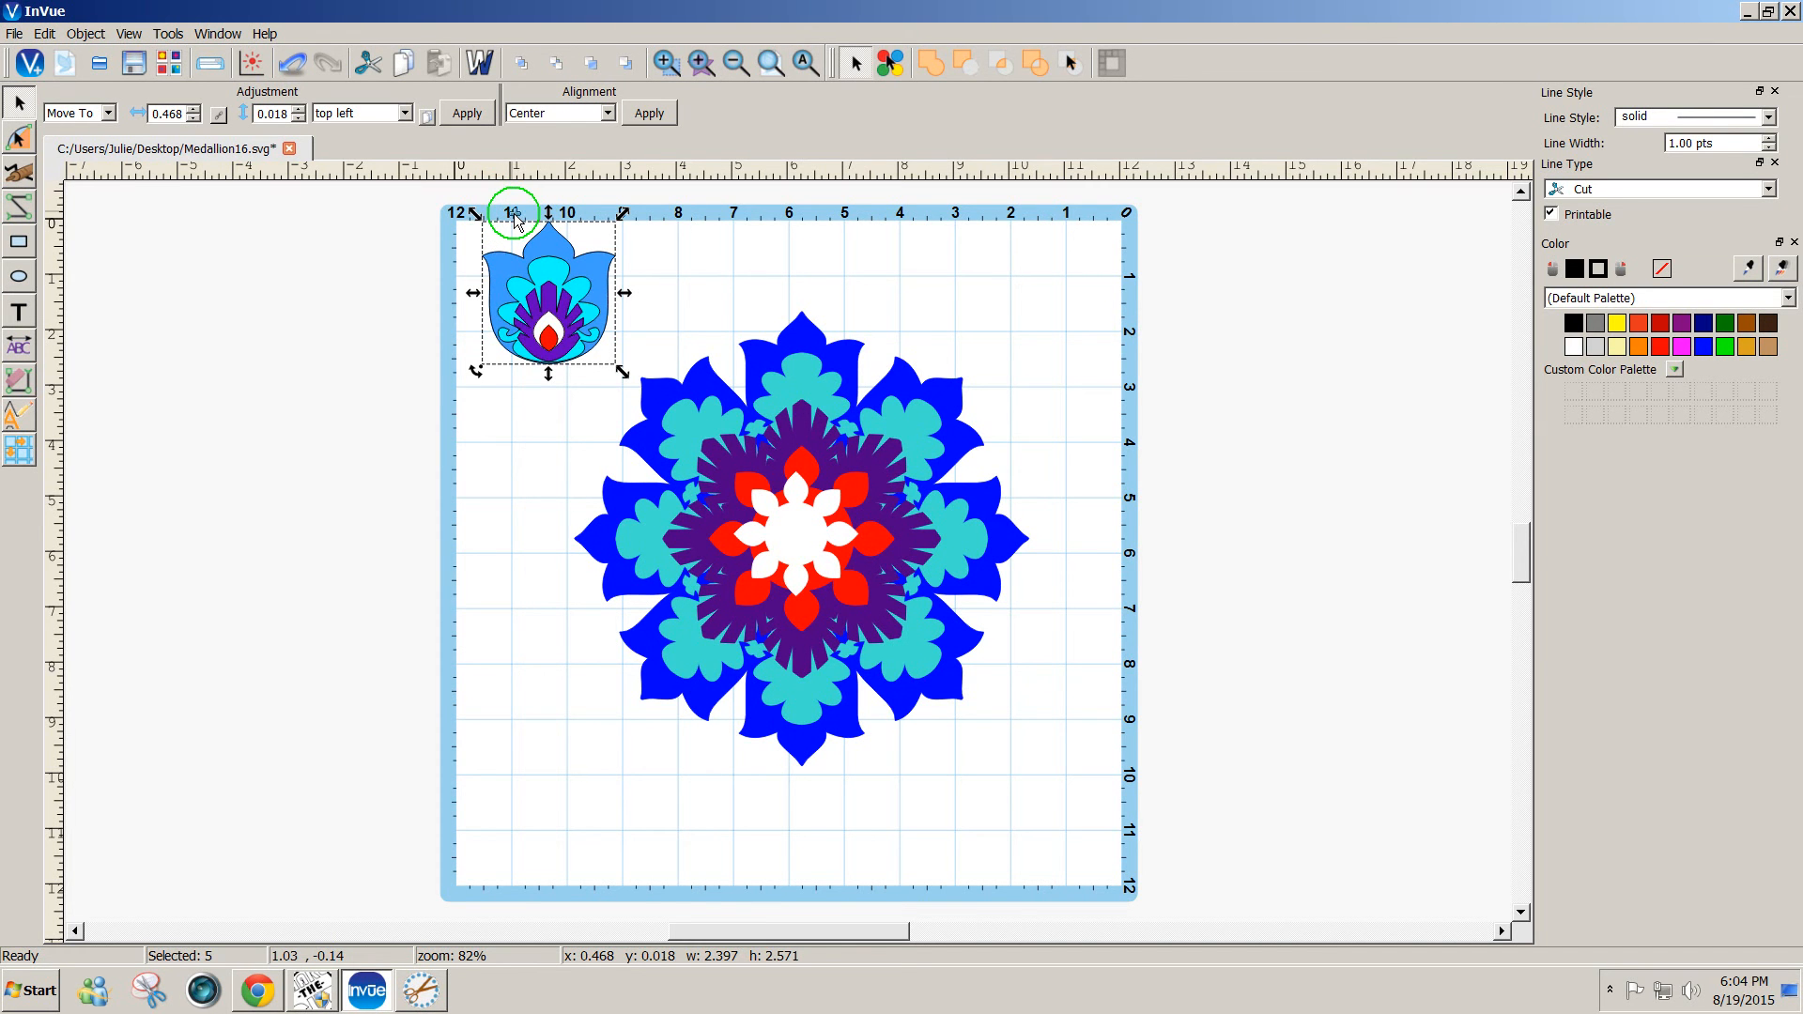
pyautogui.moveTo(454, 194); pyautogui.dragTo(660, 410)
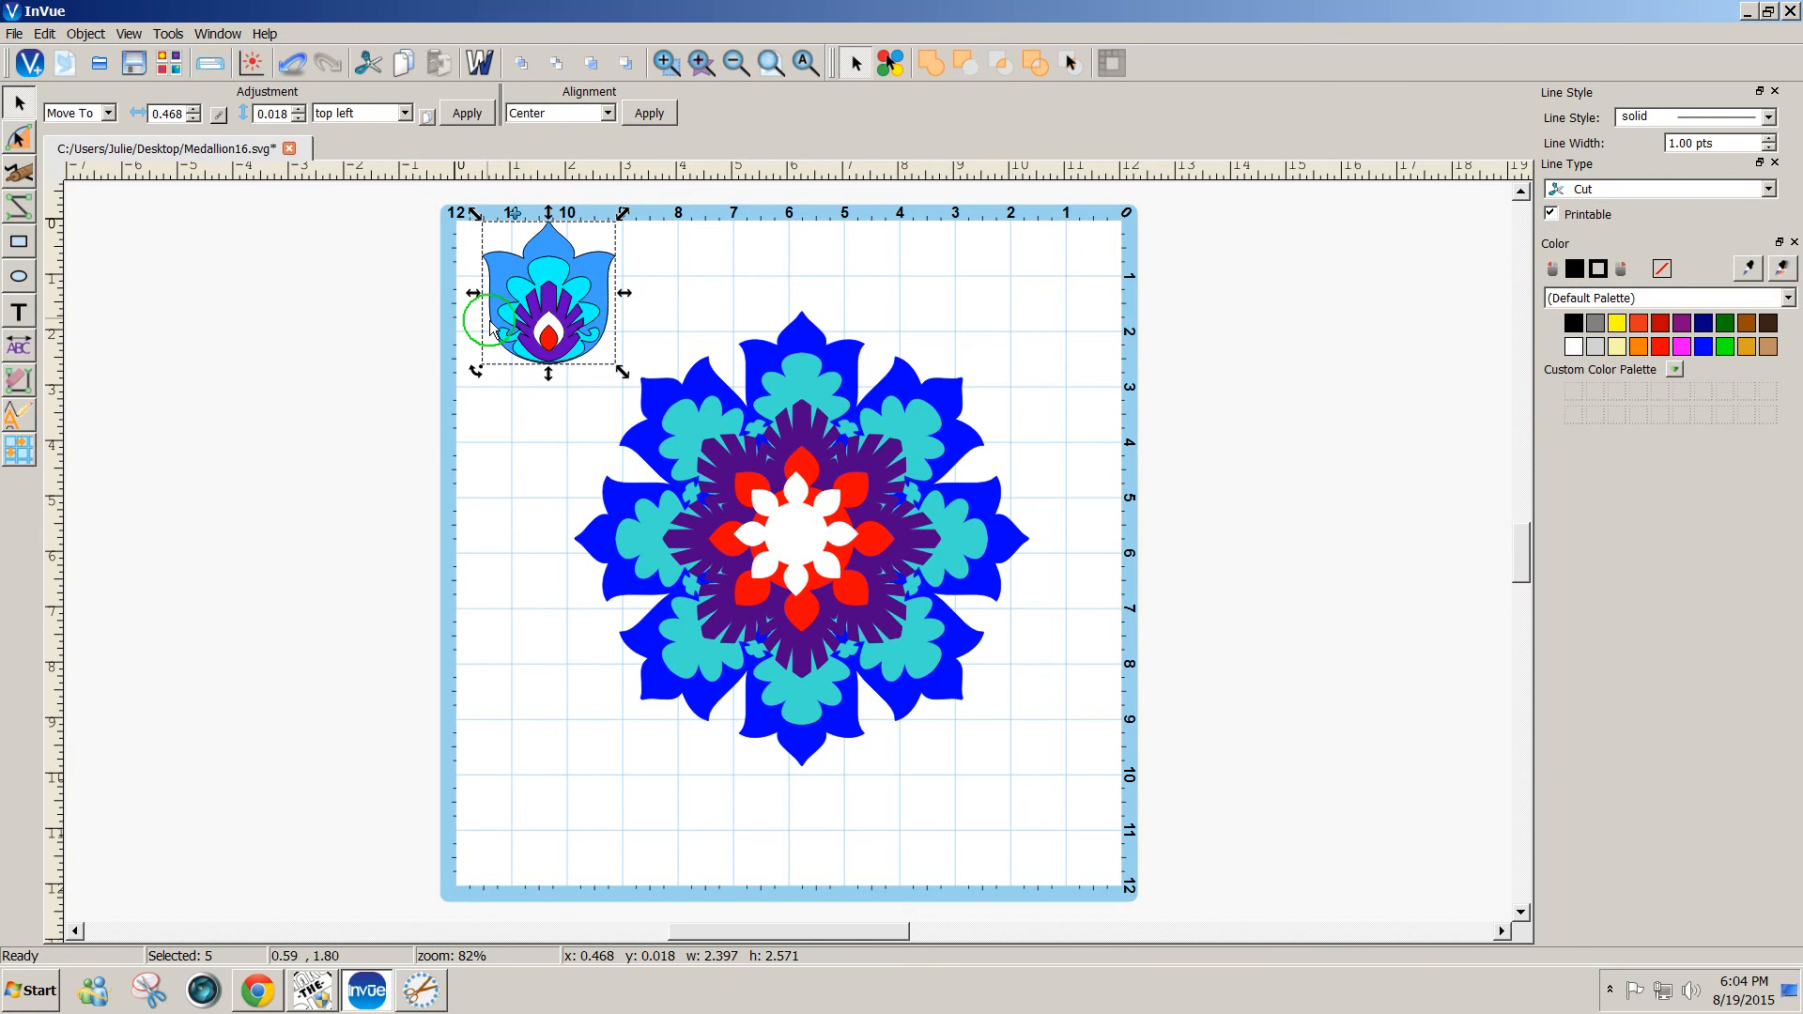
pyautogui.click(551, 300)
pyautogui.rightClick(551, 301)
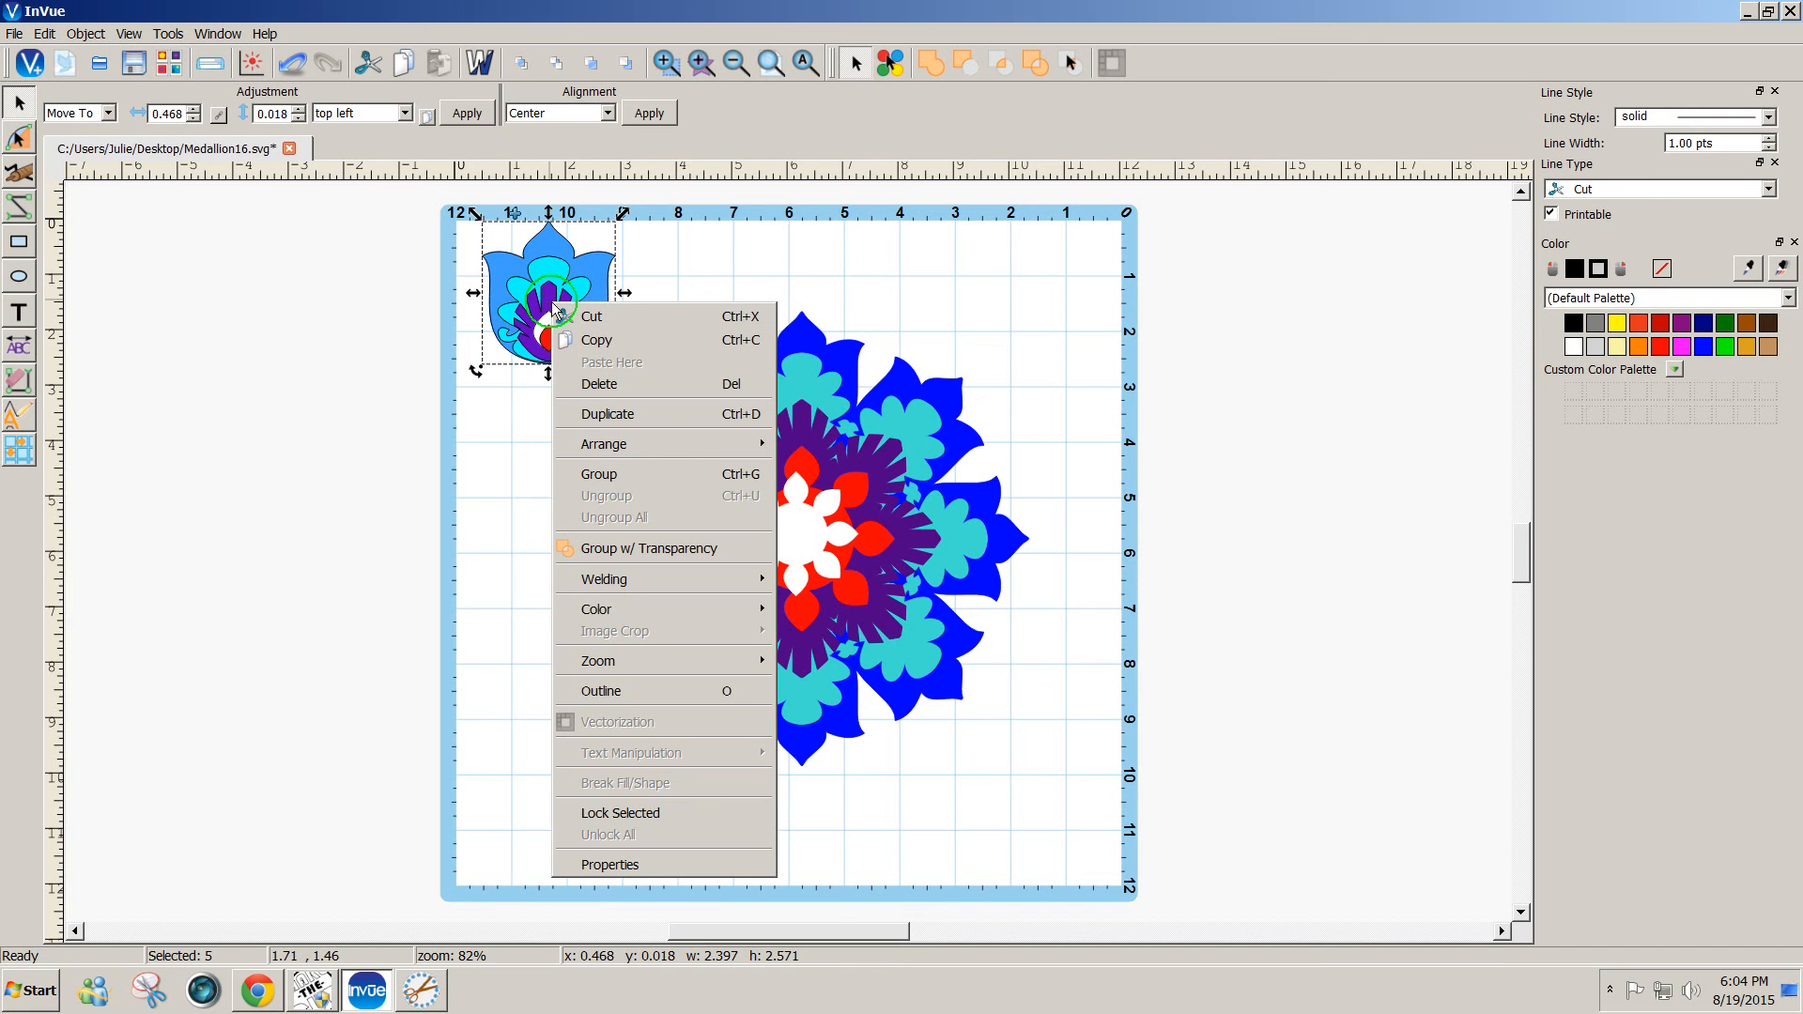
pyautogui.click(598, 612)
pyautogui.click(843, 638)
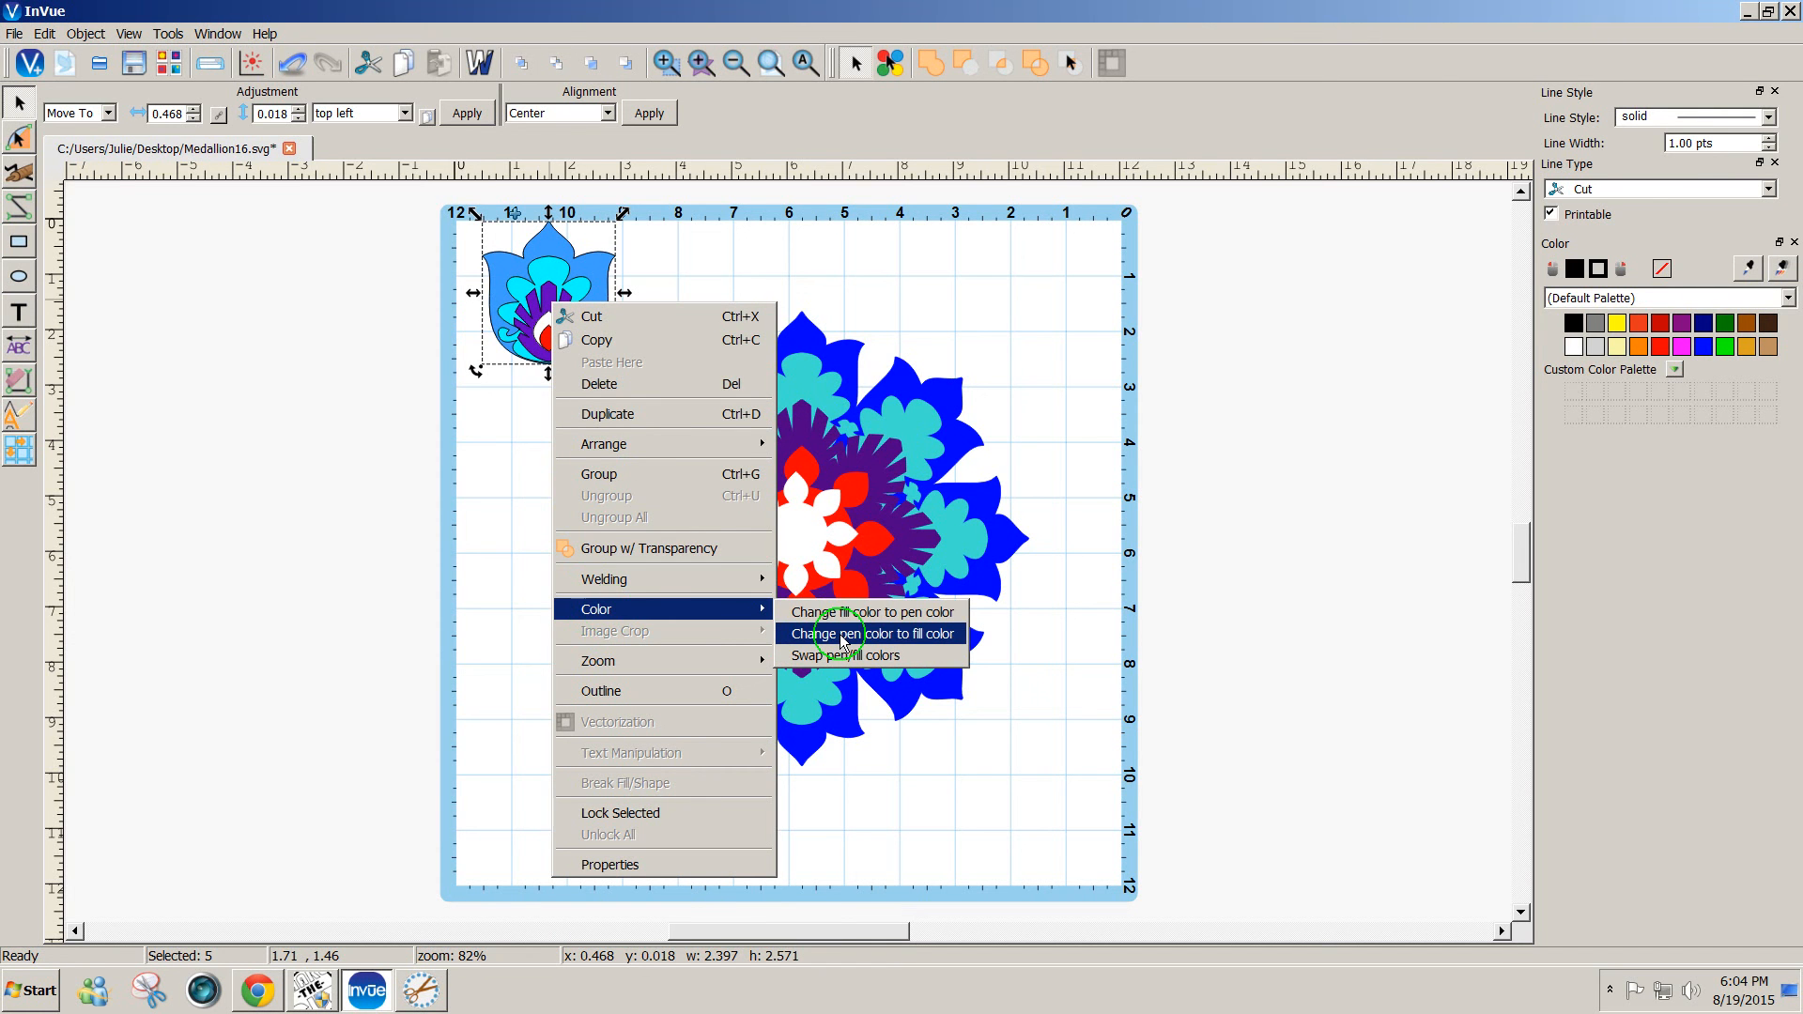
pyautogui.click(1014, 336)
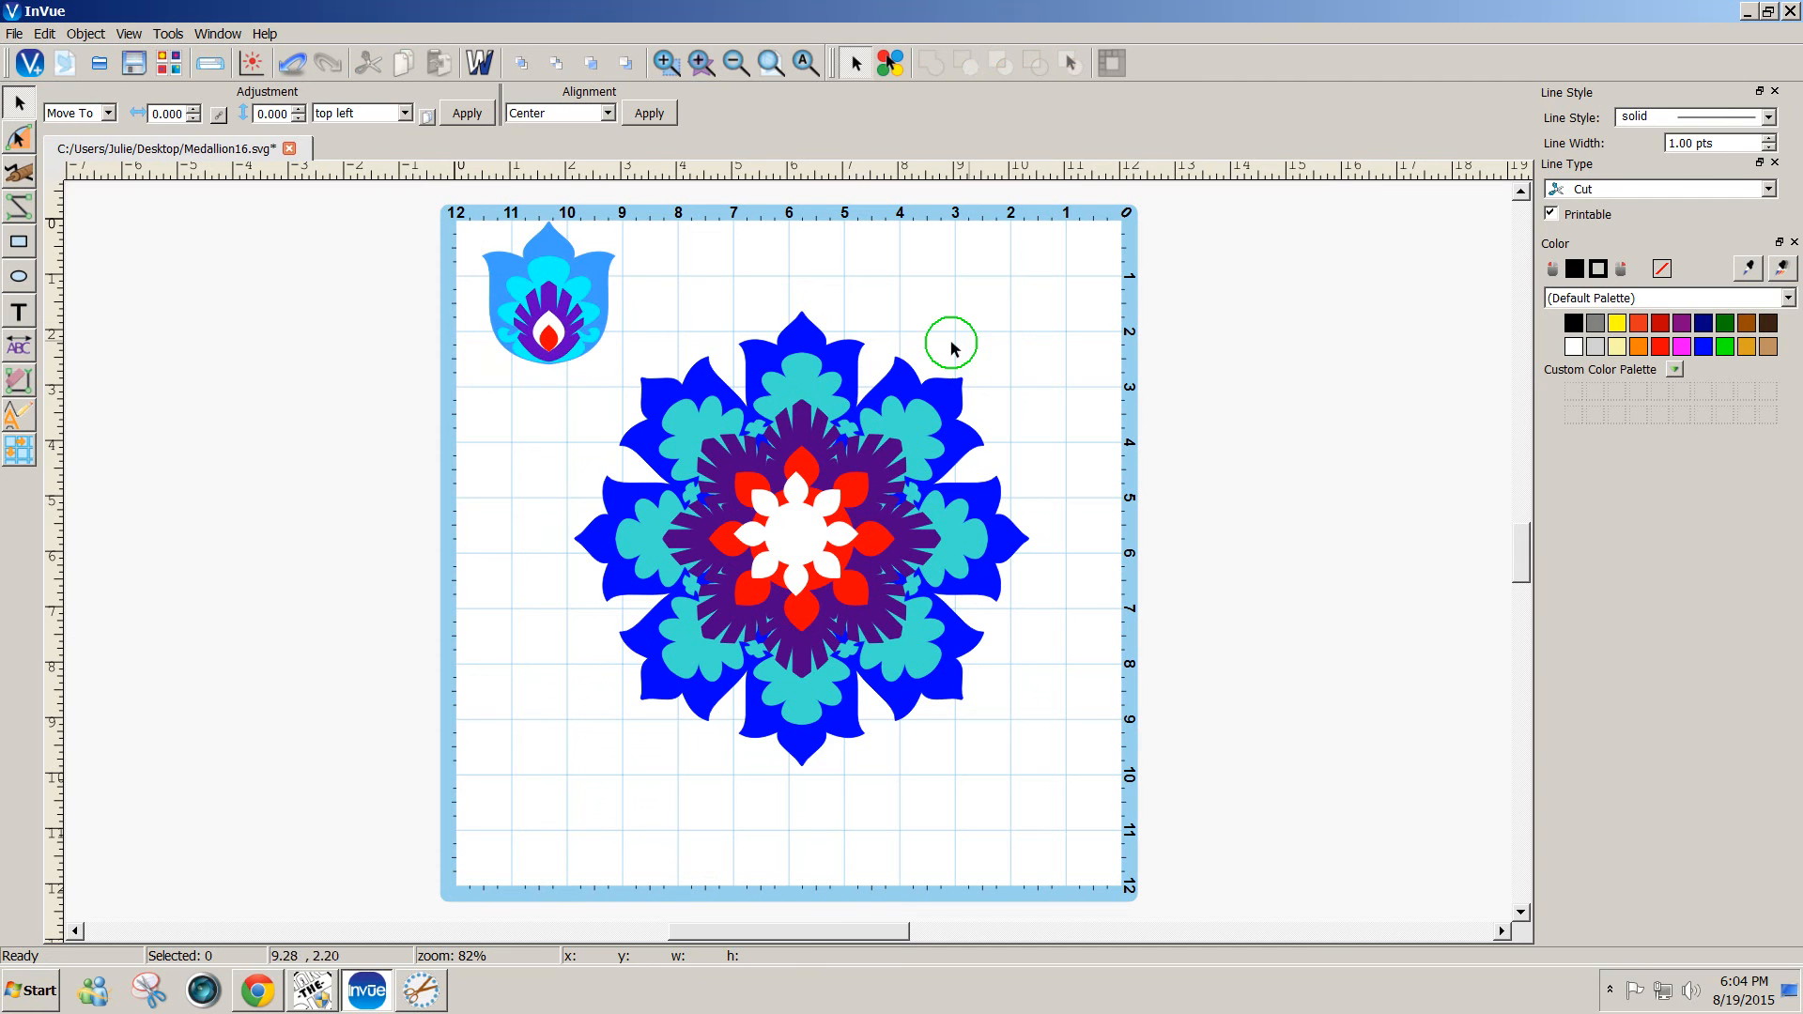
# - Check the fill and pen colors of the small floral's cyan layer and its light blue outer layer
pyautogui.click(523, 355)
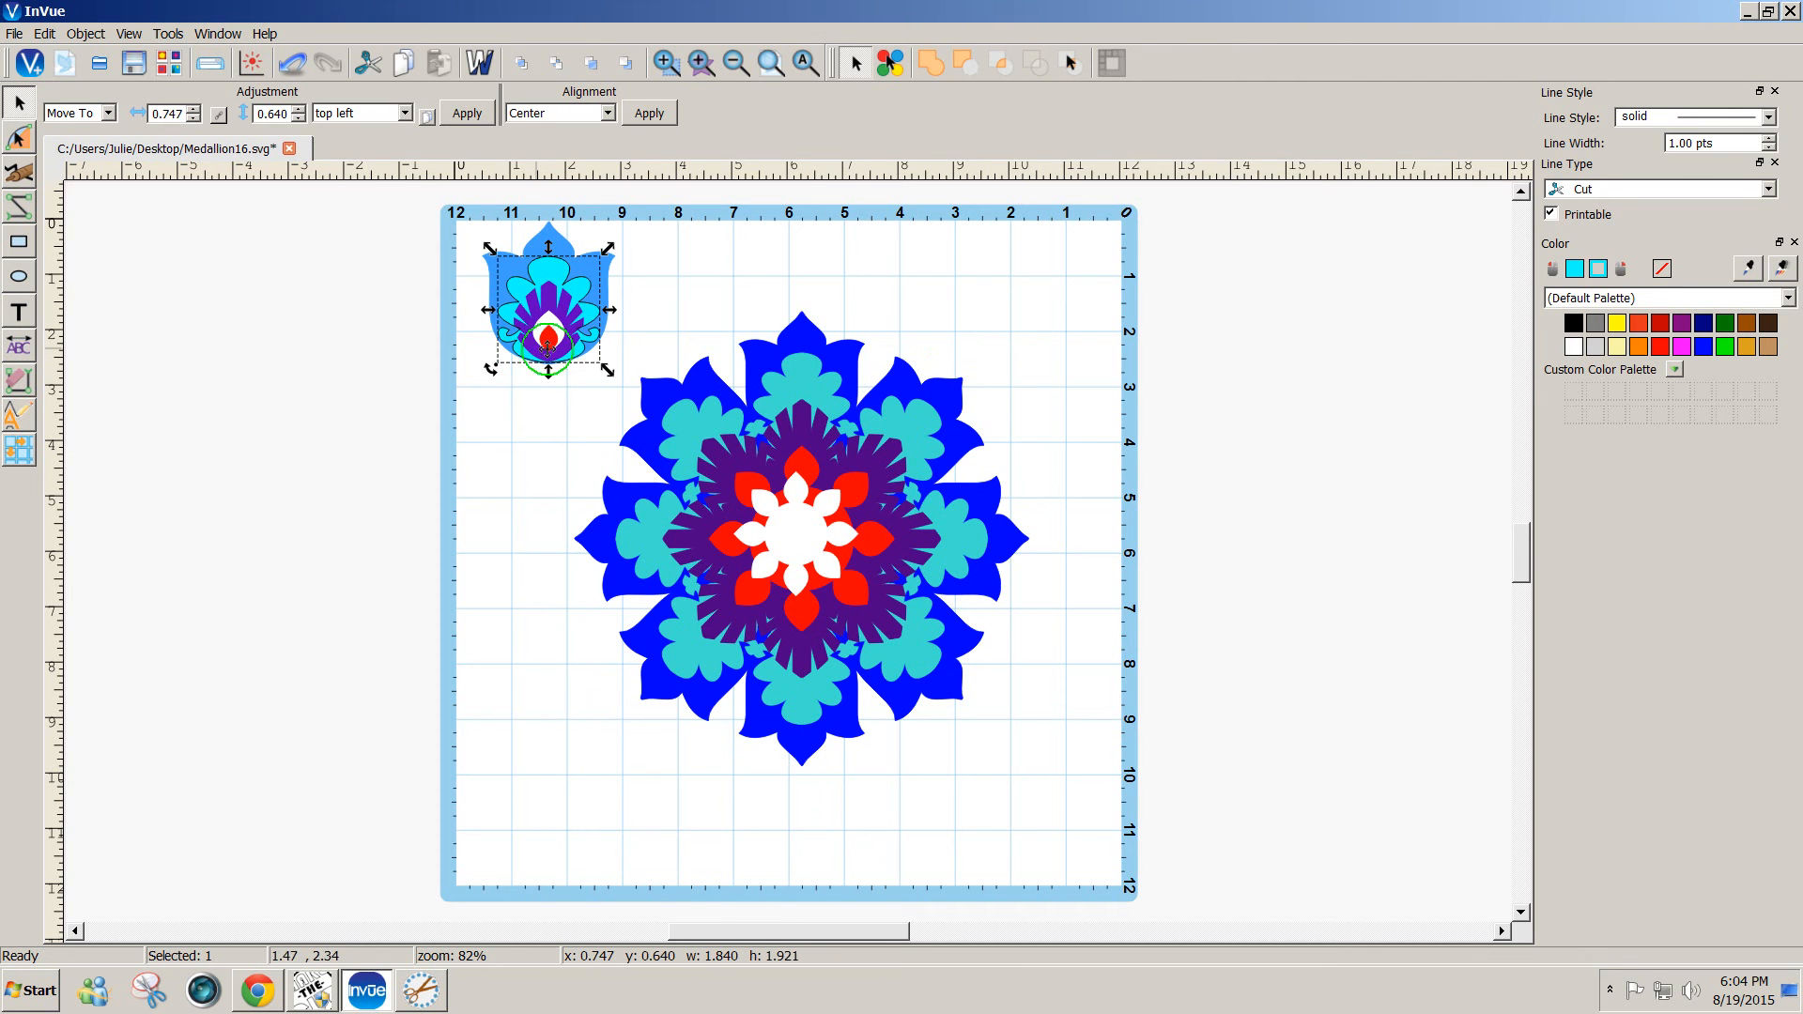
pyautogui.click(1574, 270)
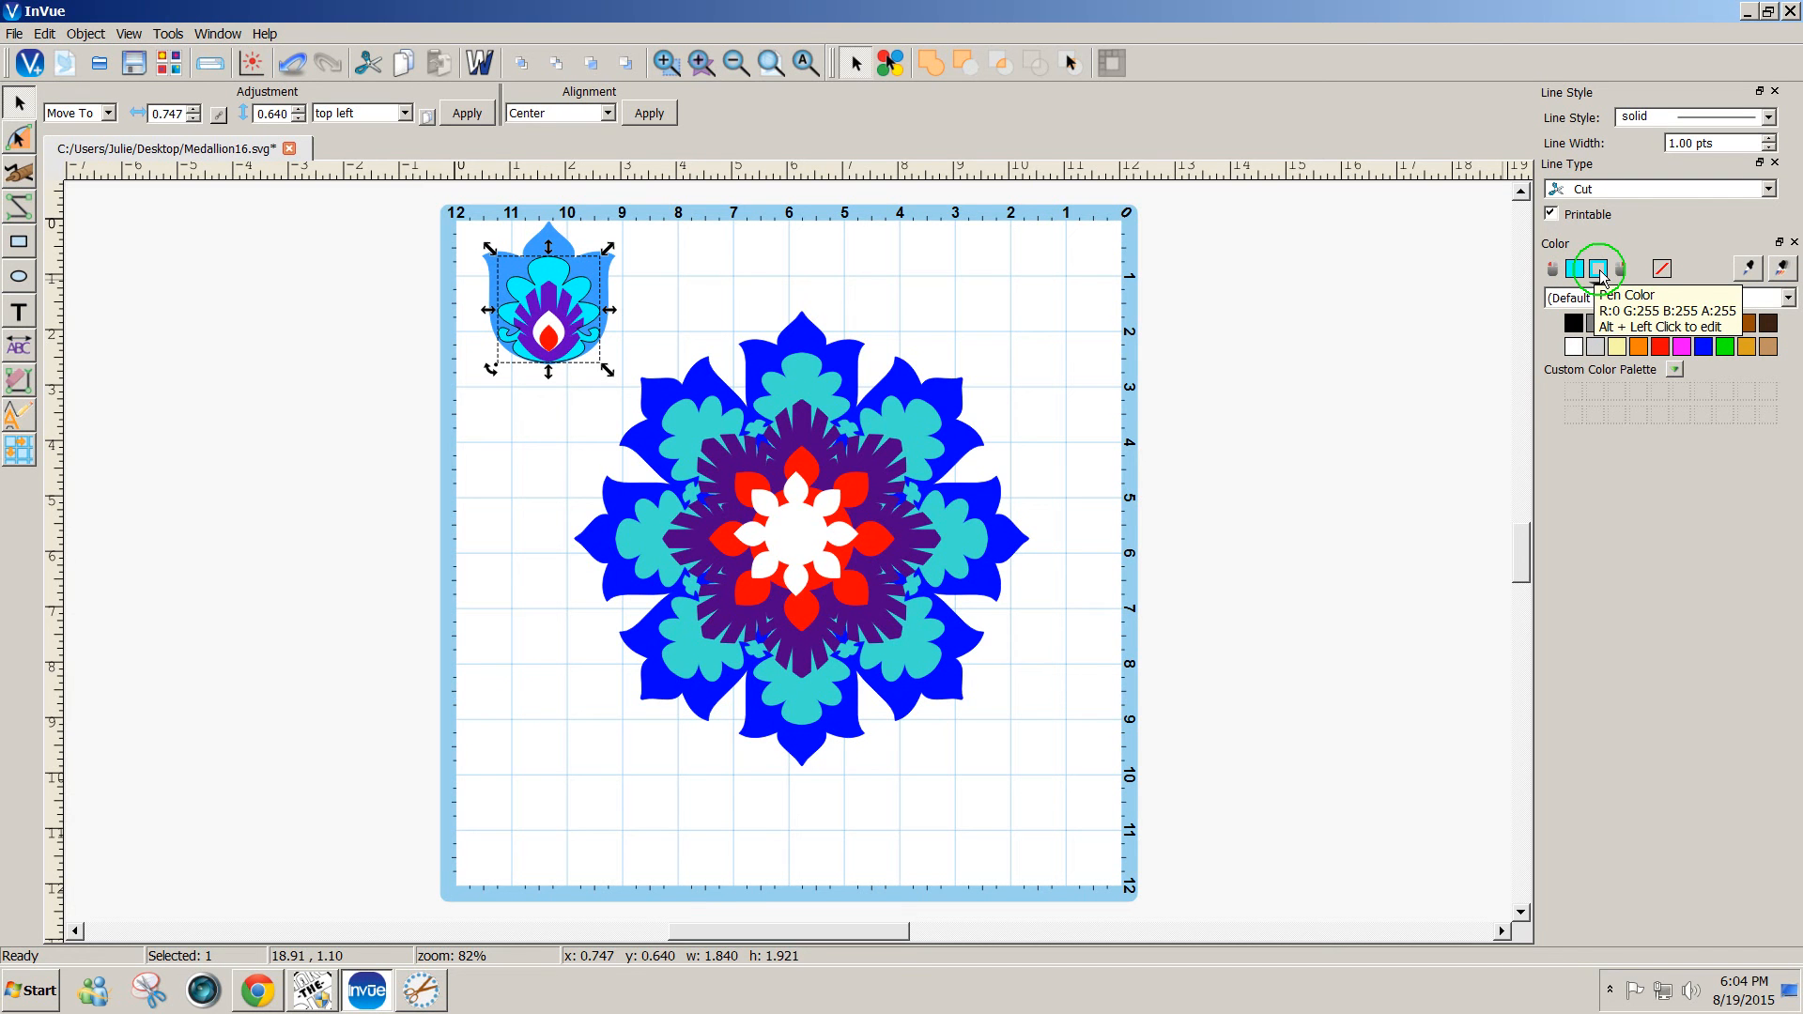
pyautogui.click(682, 265)
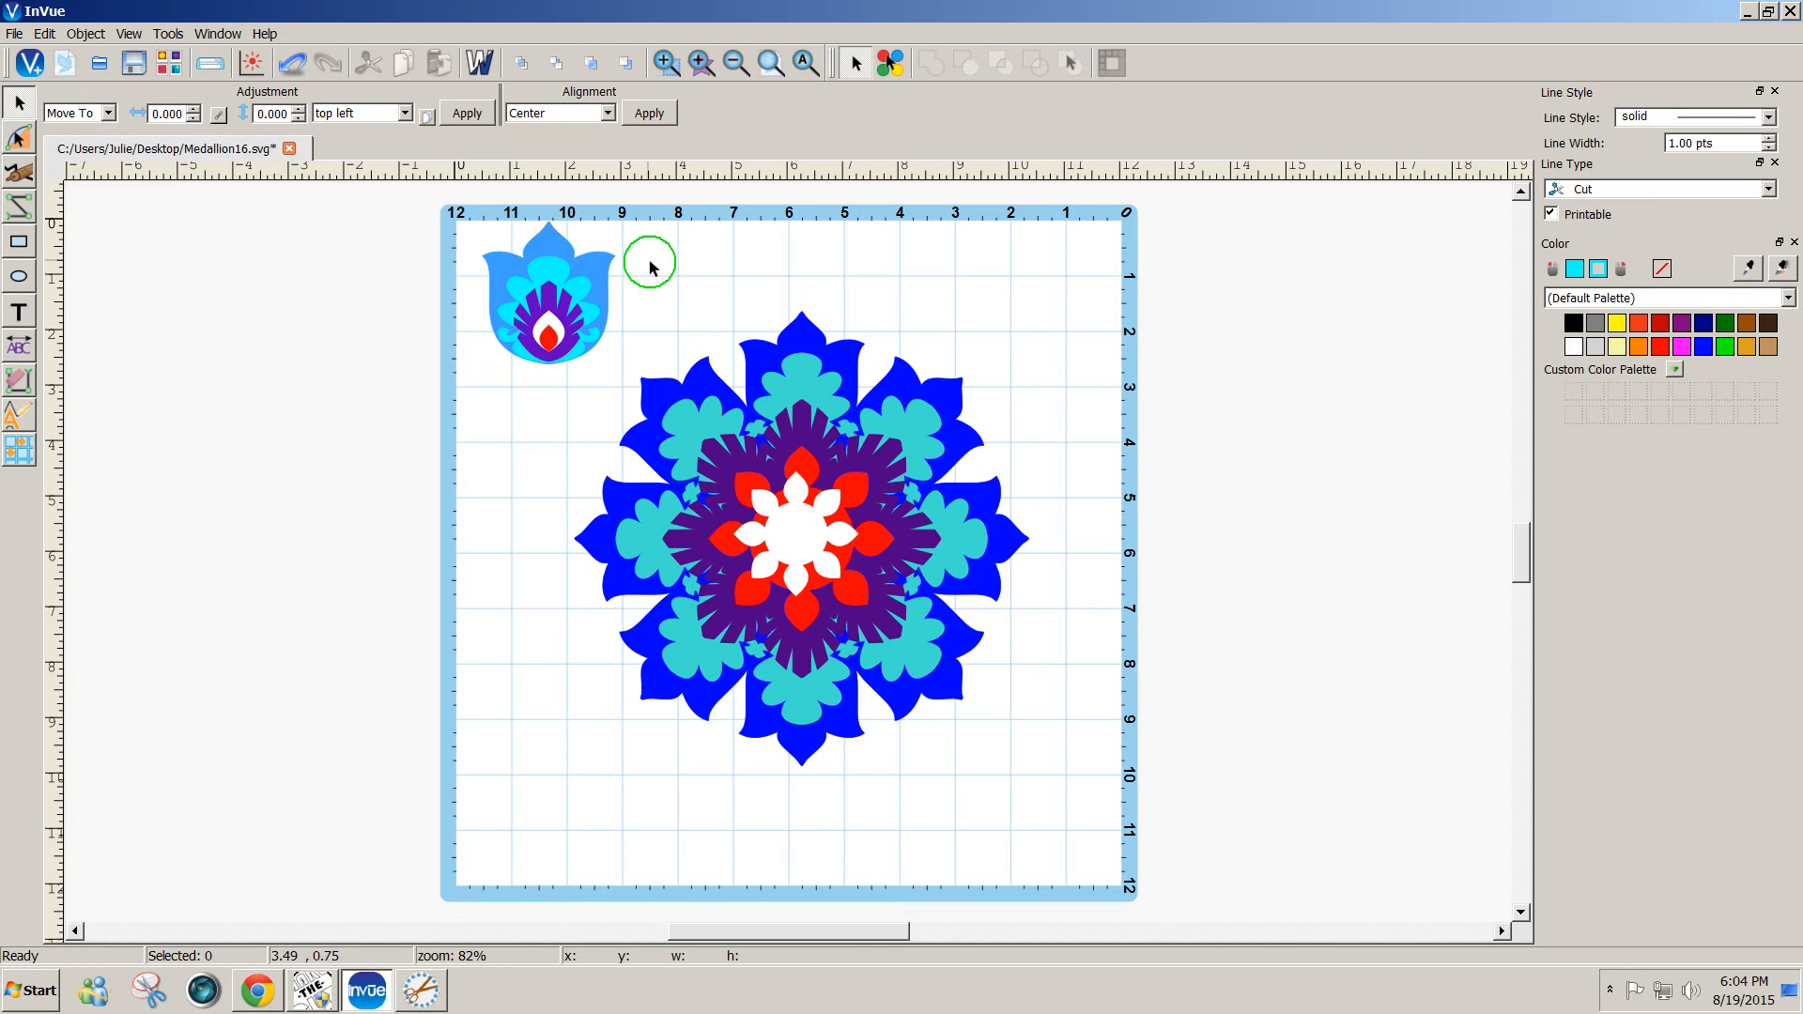
pyautogui.click(607, 271)
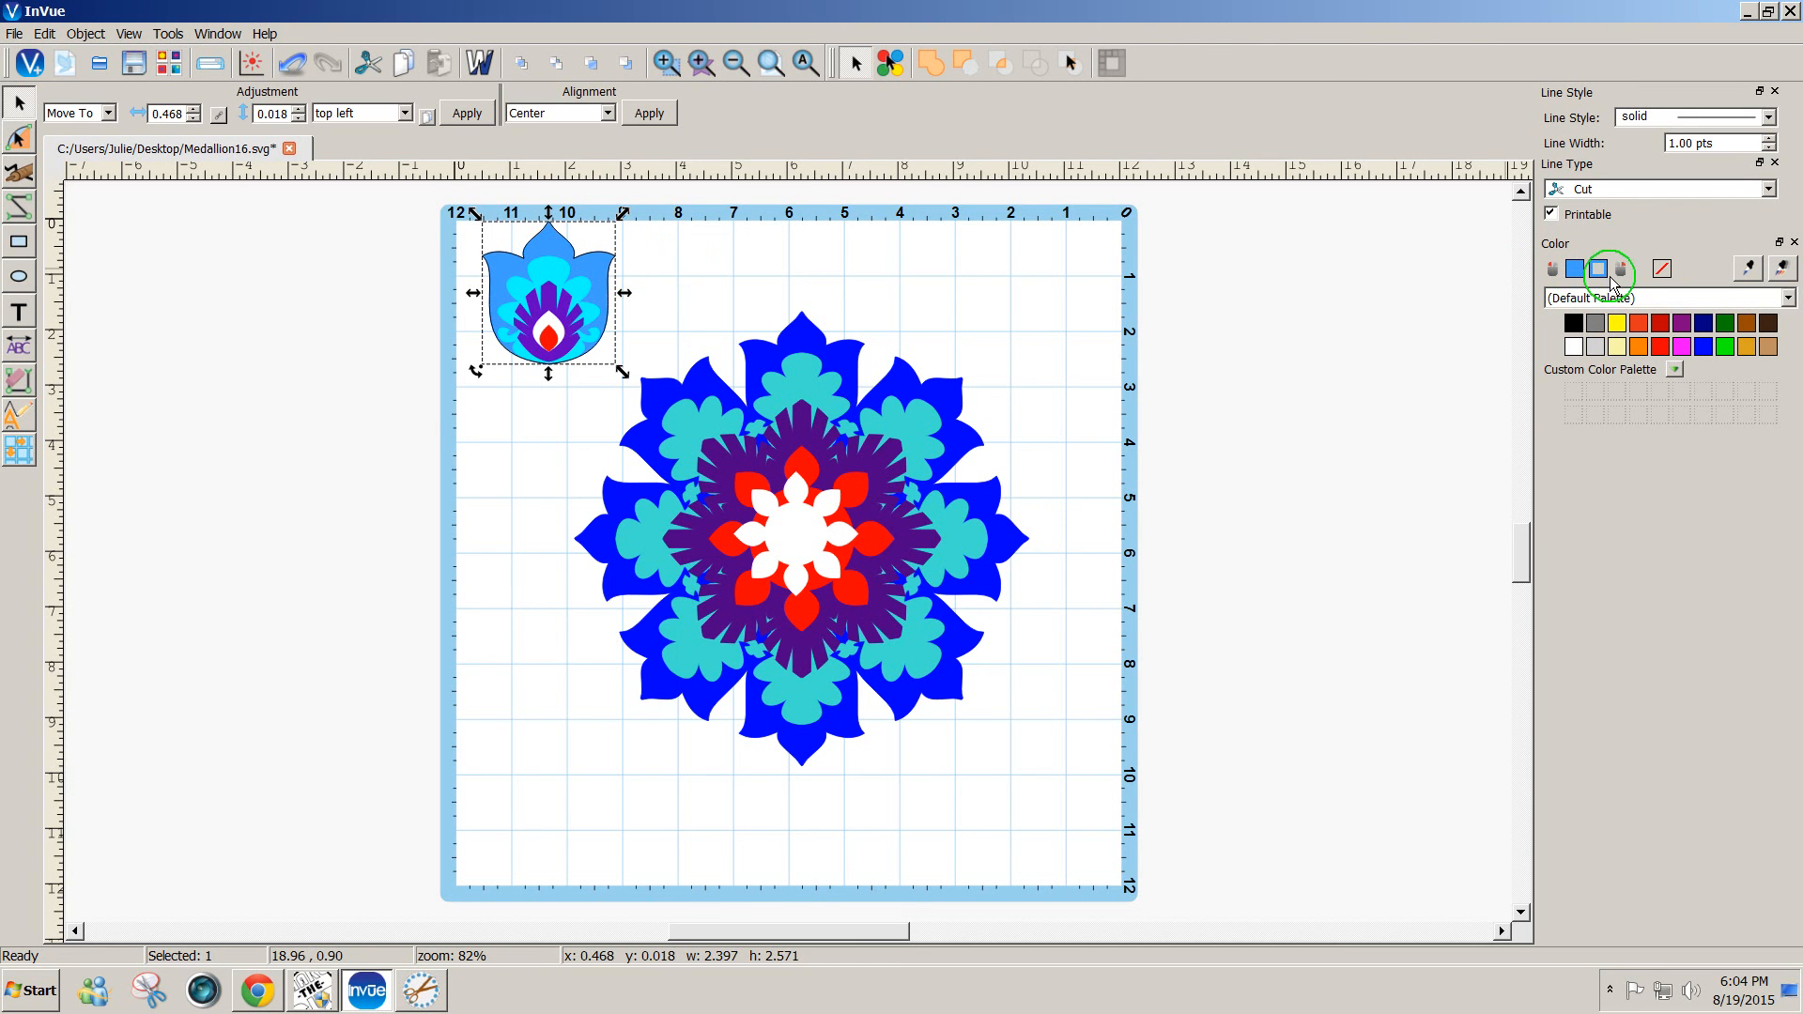
pyautogui.click(810, 294)
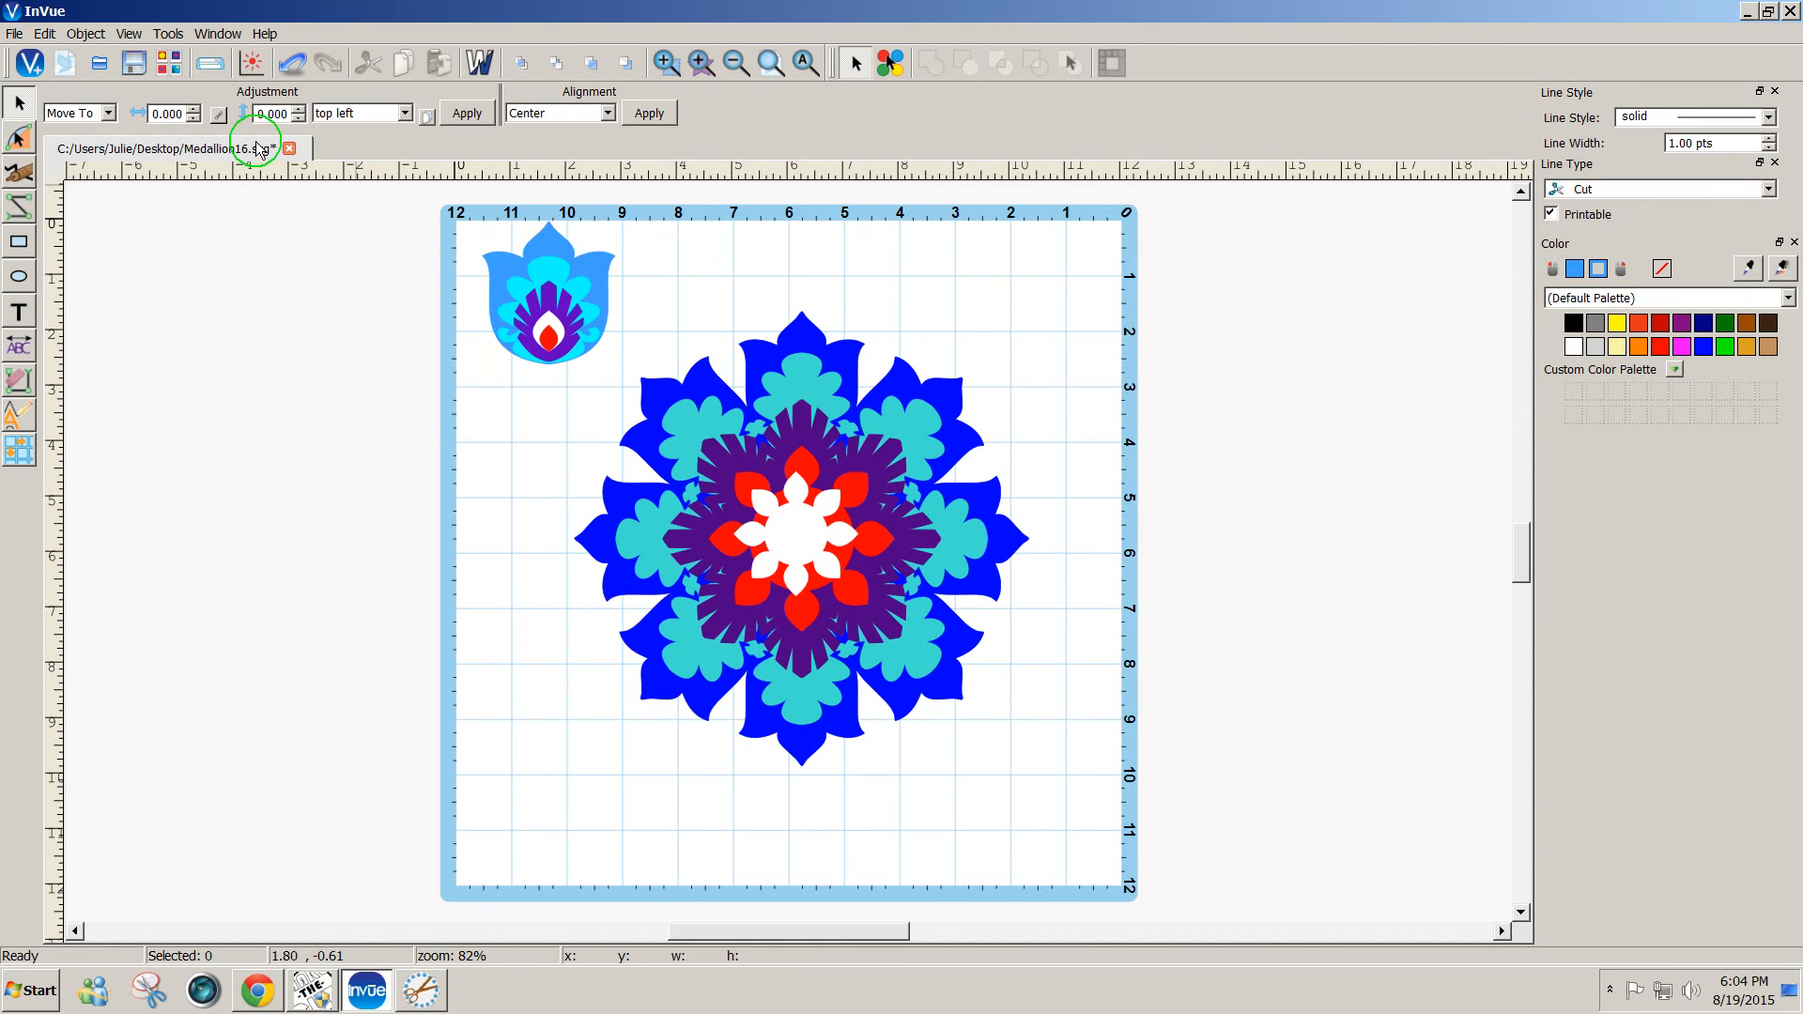
# - Activate cut control to examine the color filters for the recolored outlines, and return to design mode
pyautogui.click(252, 63)
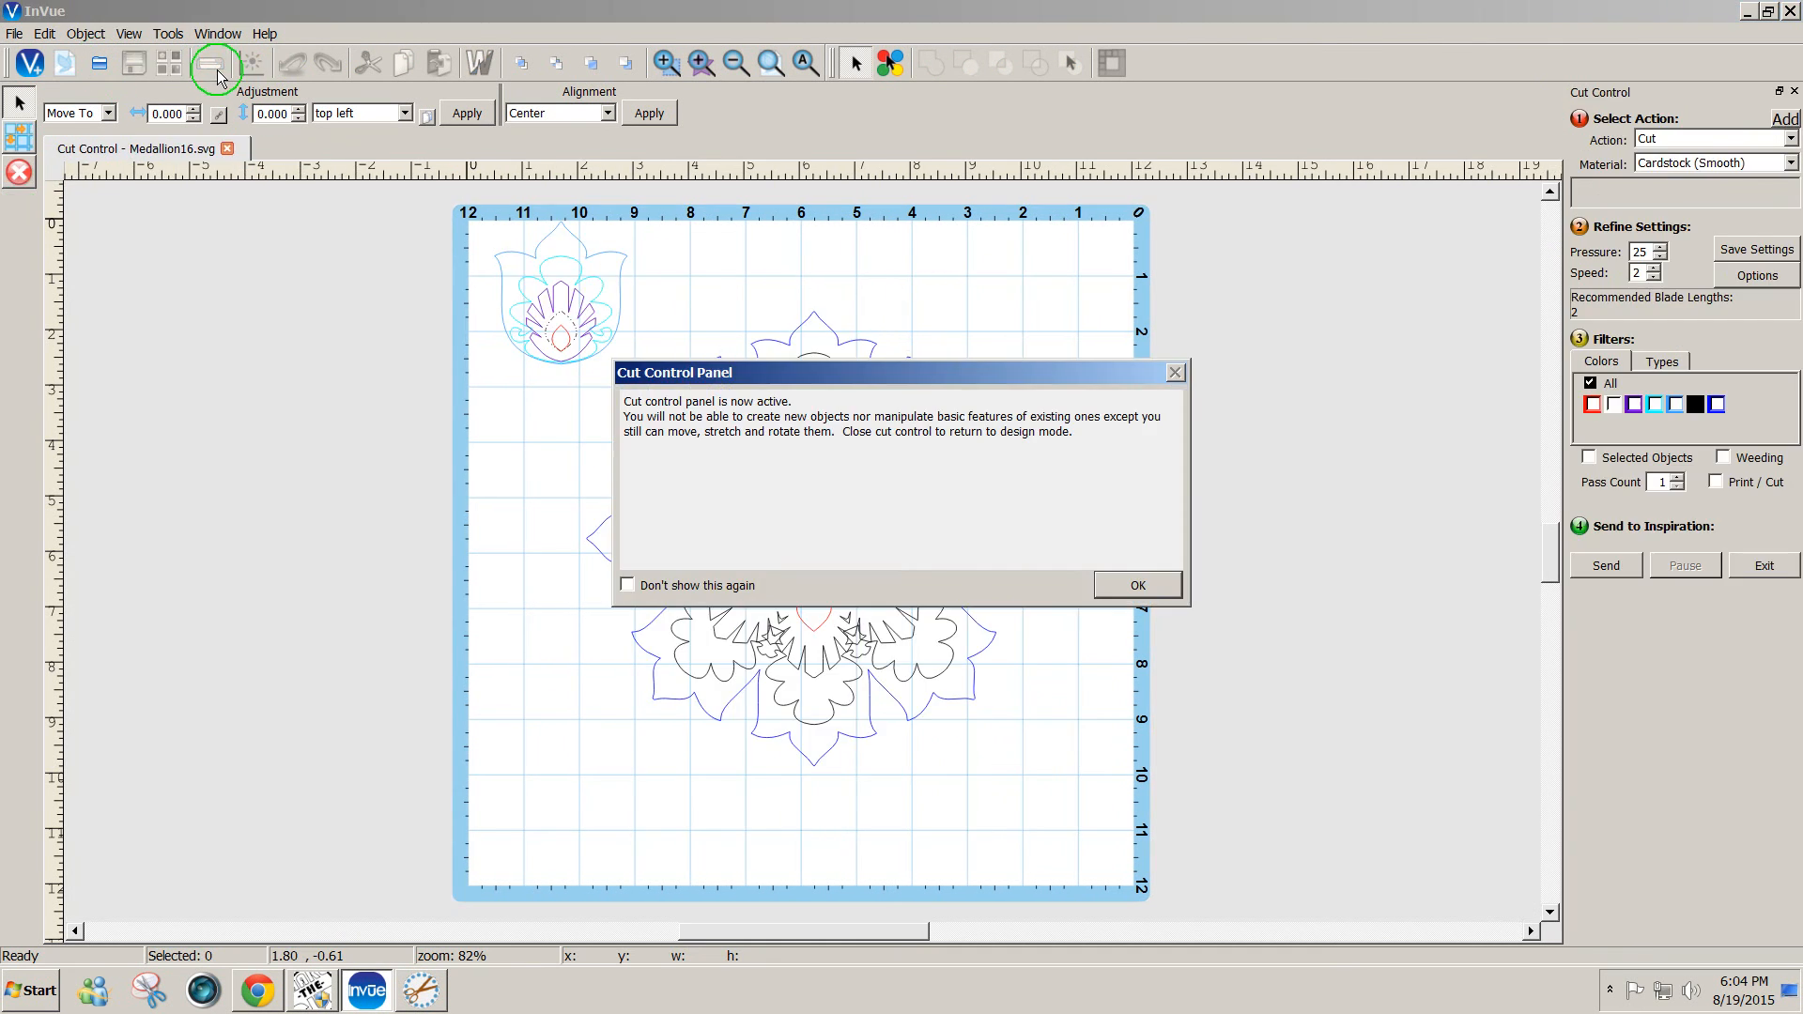
pyautogui.click(1136, 584)
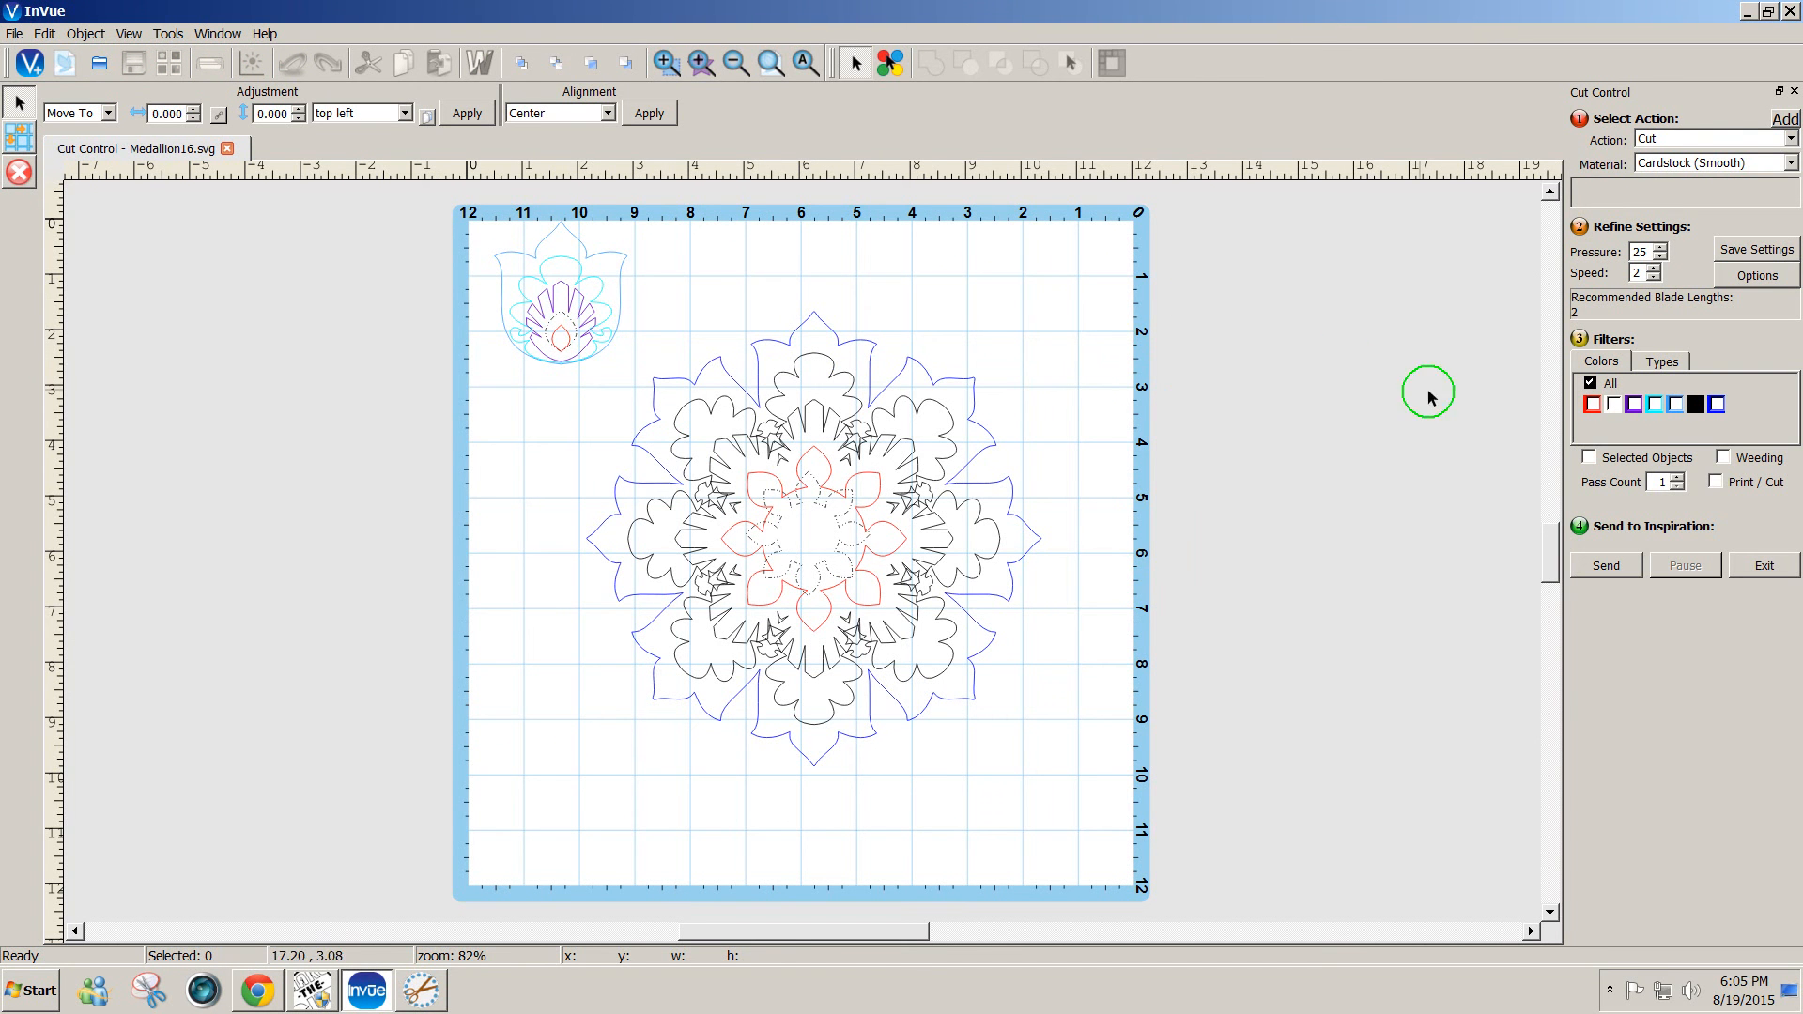
pyautogui.click(1765, 566)
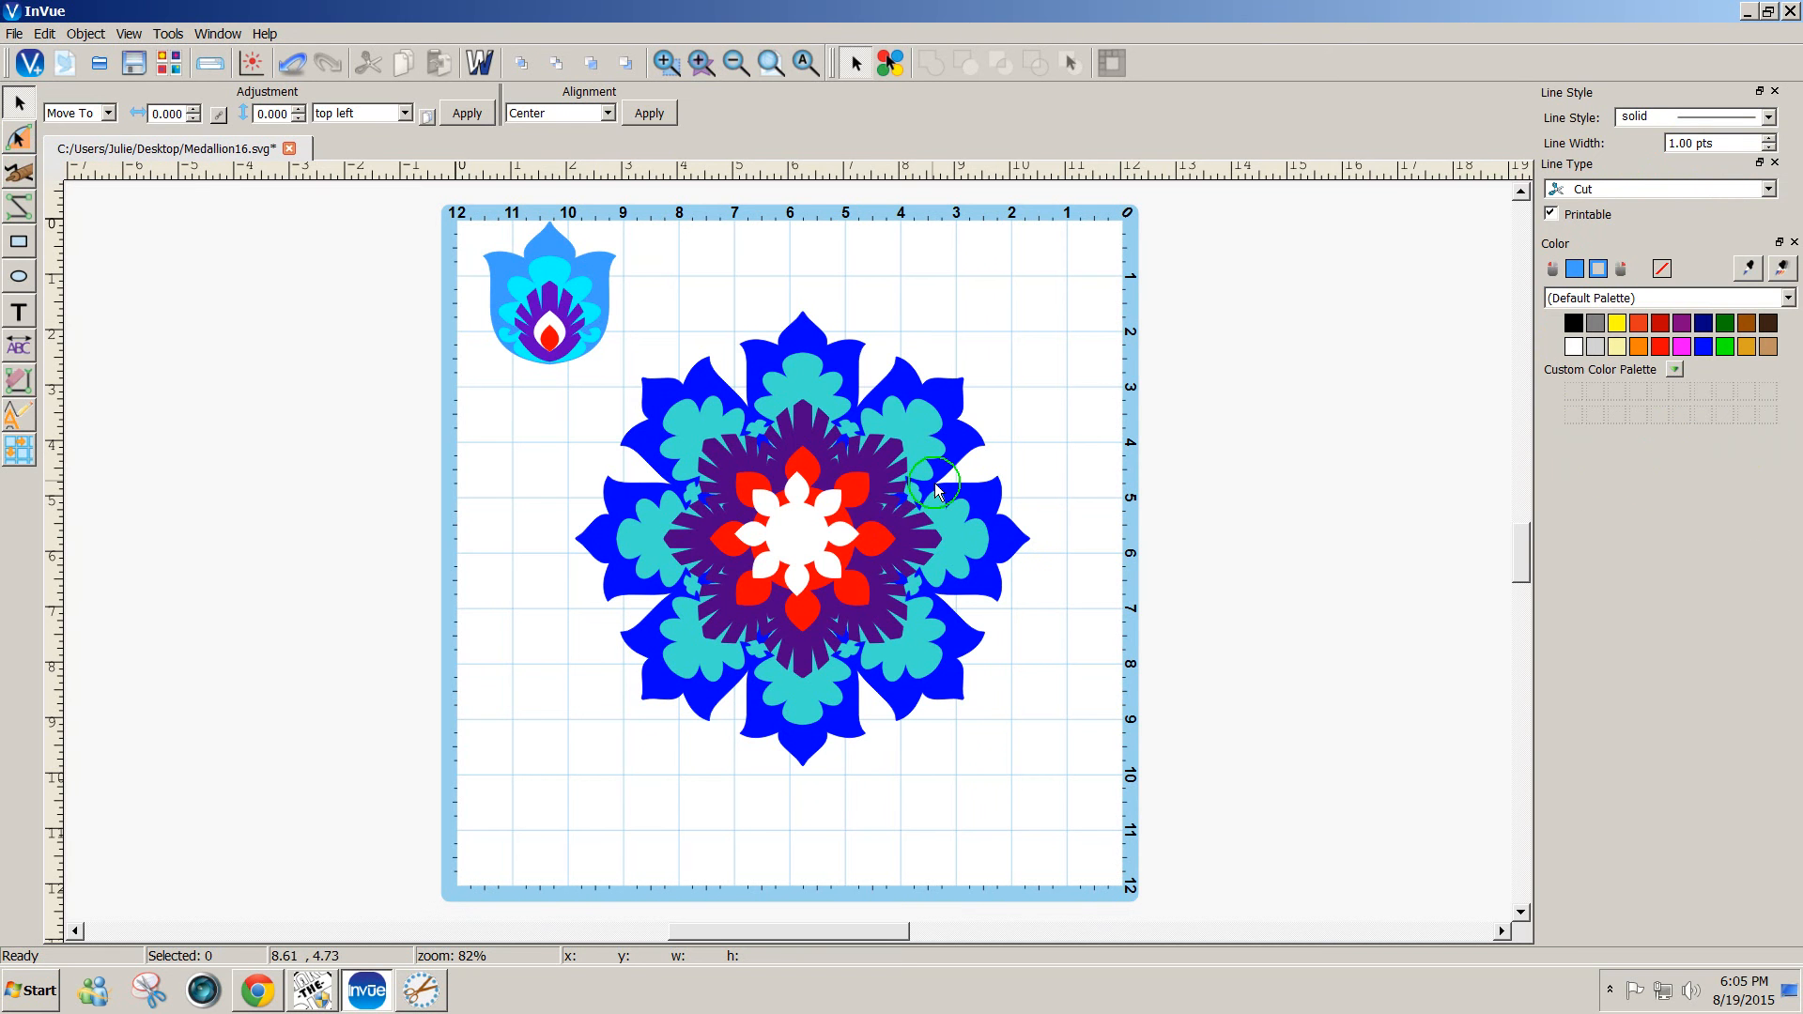
# - Move the grouped medallion so its top left is at about x 3.031, y 0.523 on the mat
pyautogui.click(920, 441)
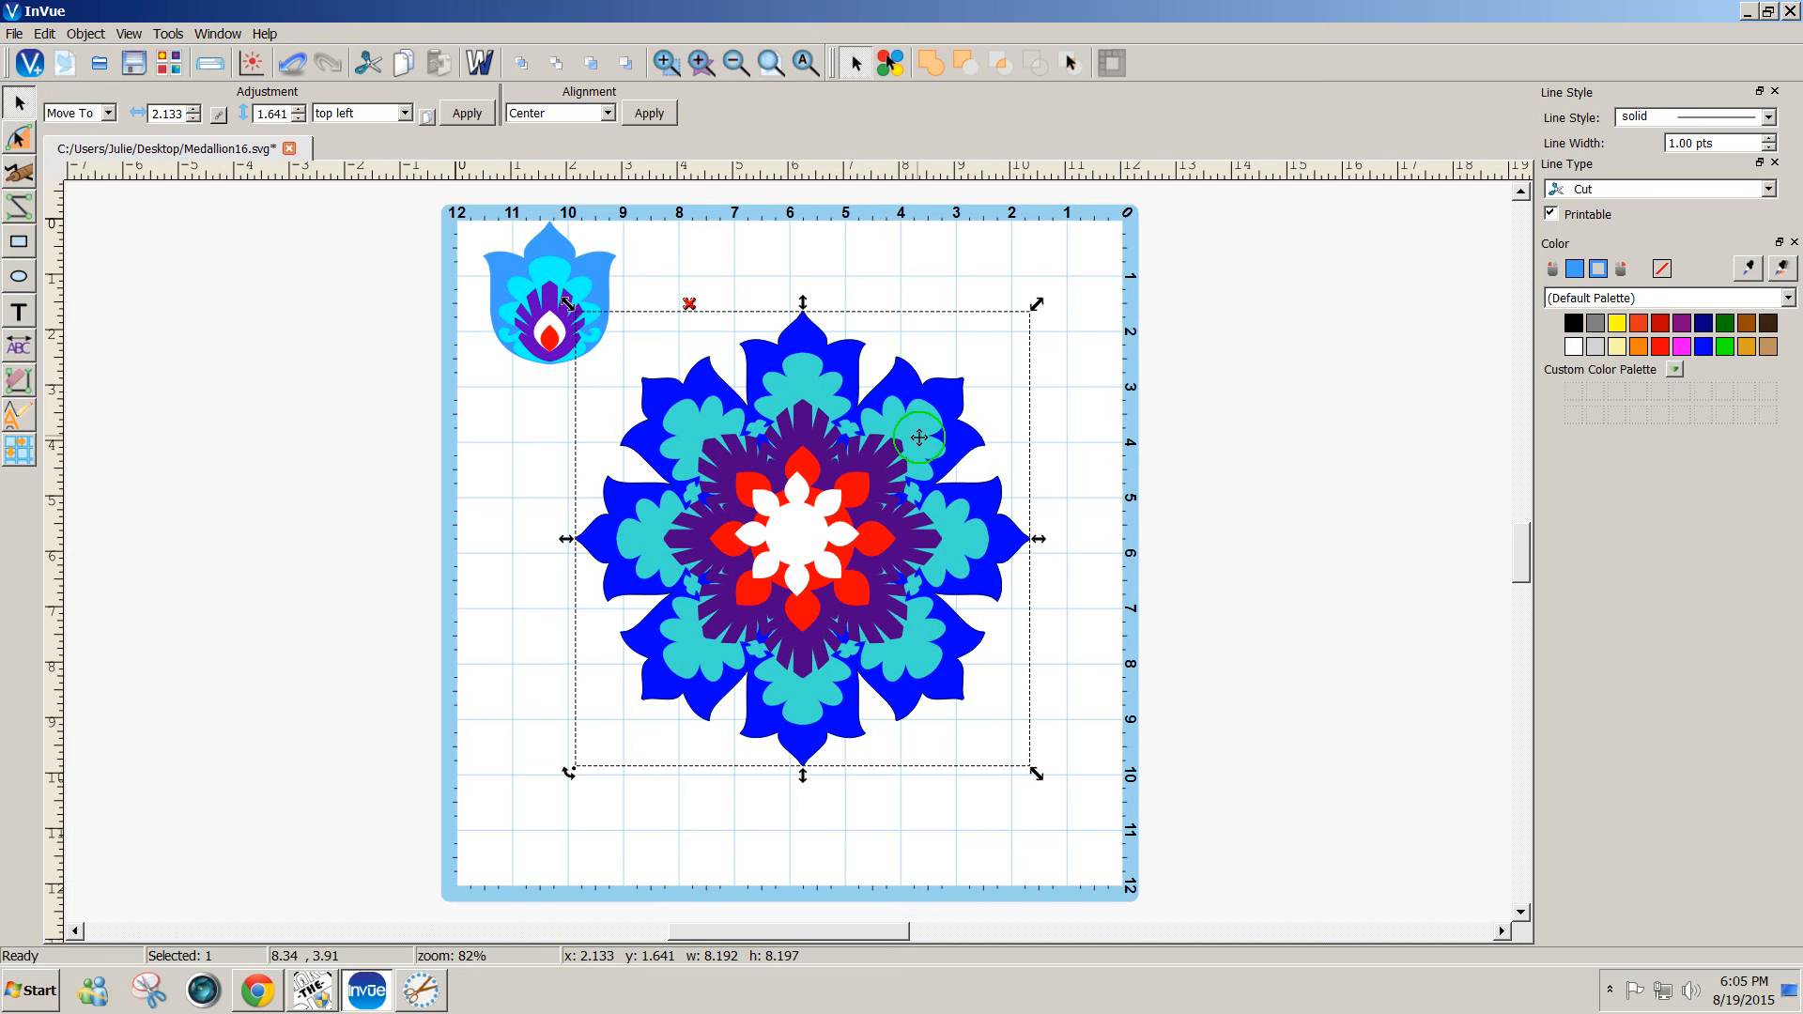
pyautogui.click(1001, 459)
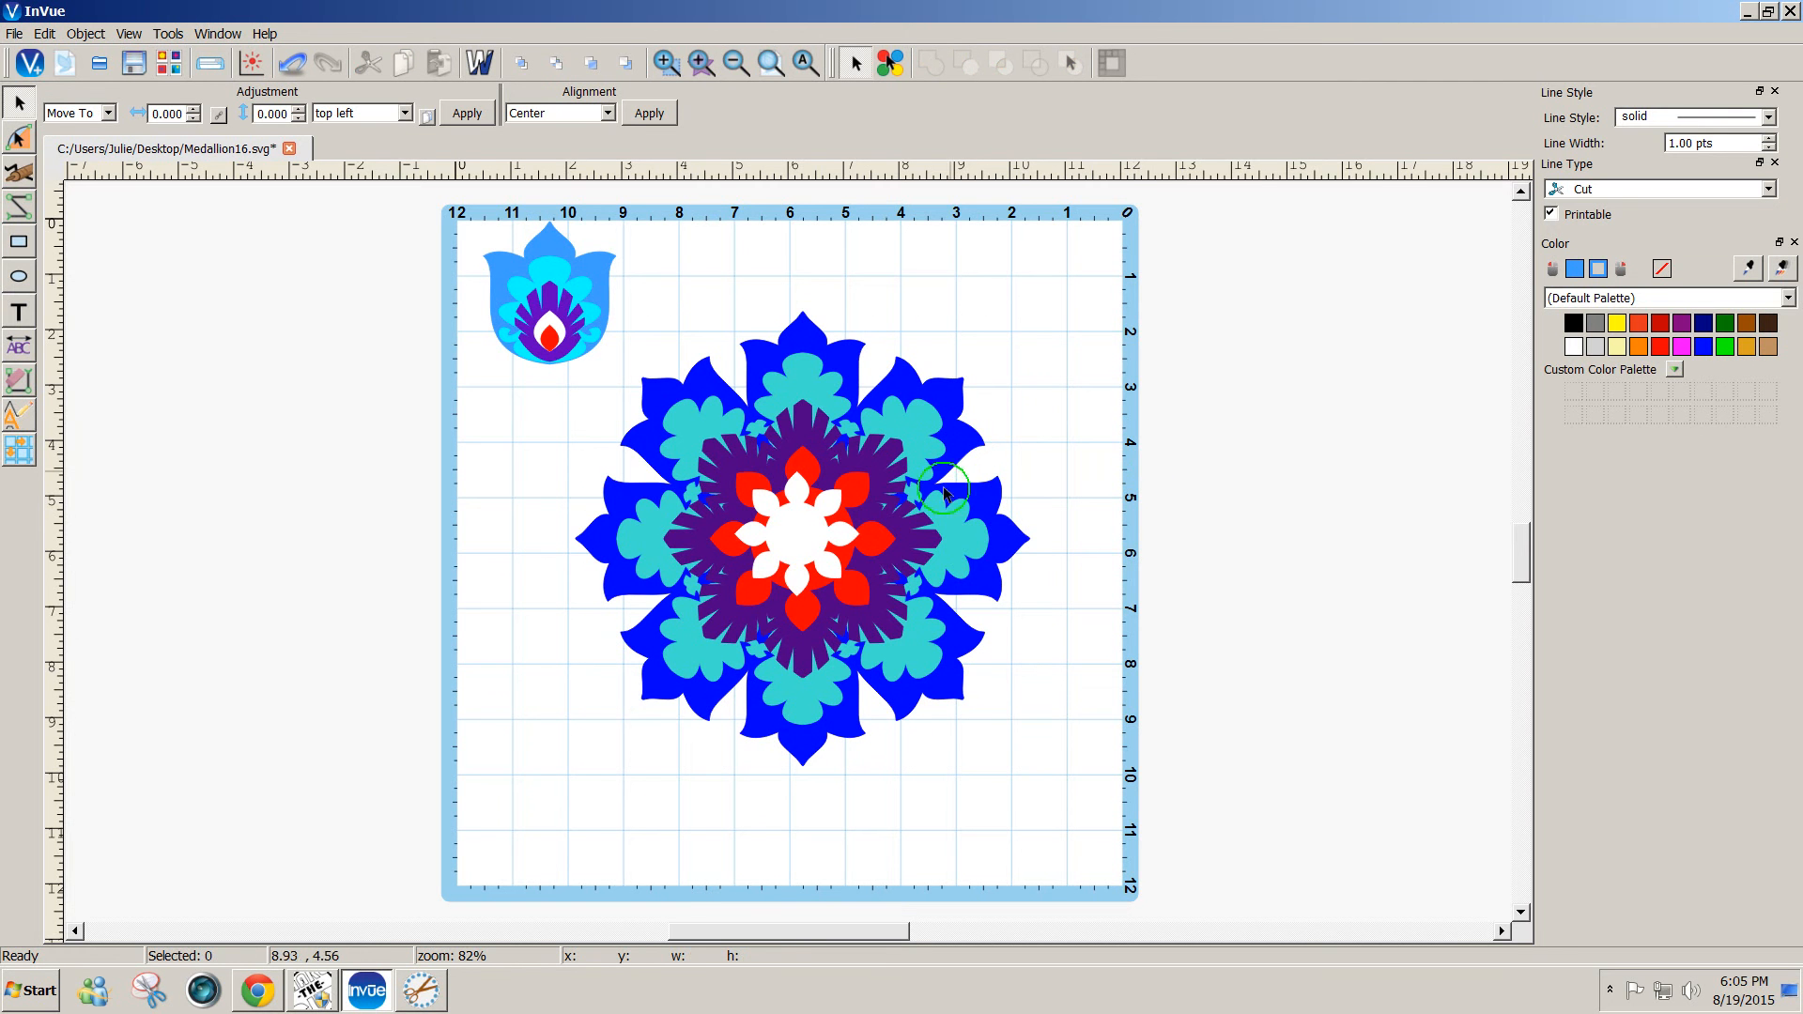
pyautogui.moveTo(789, 545); pyautogui.dragTo(834, 521)
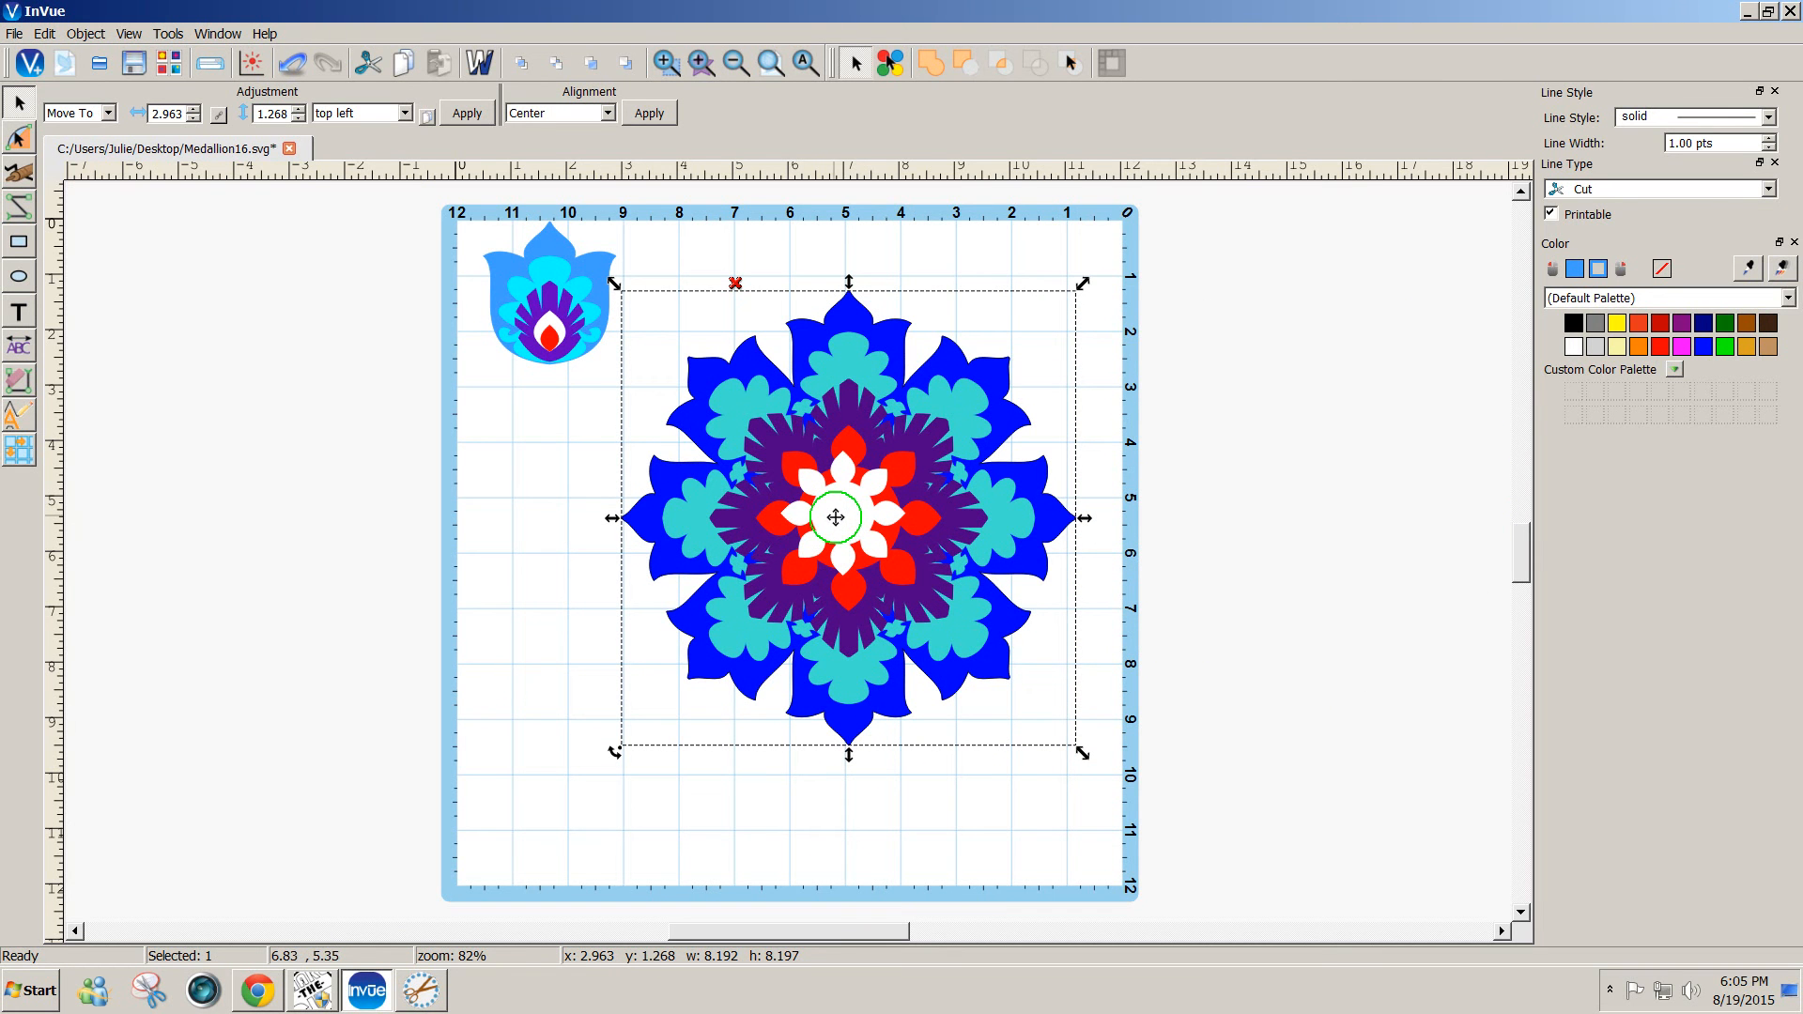
pyautogui.moveTo(834, 517); pyautogui.dragTo(839, 477)
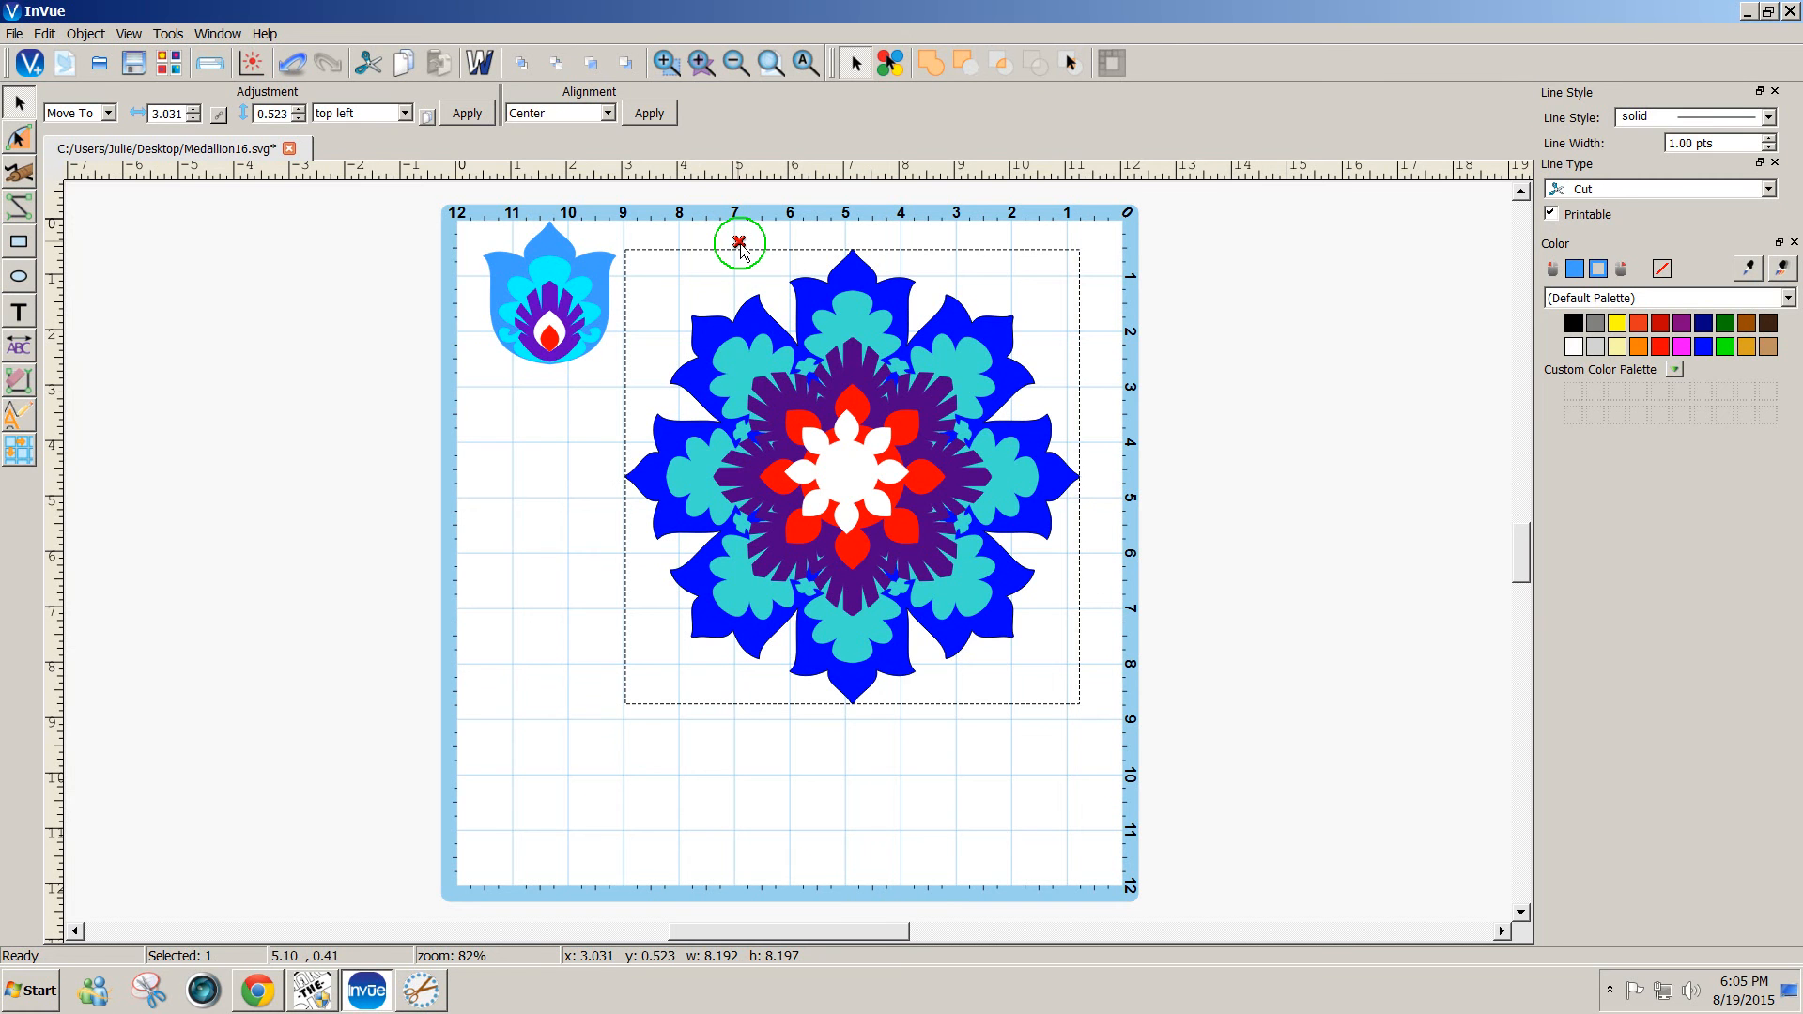
# - Ungroup the medallion into its layers, and ungroup its turquoise layer into separate pieces
pyautogui.click(1136, 523)
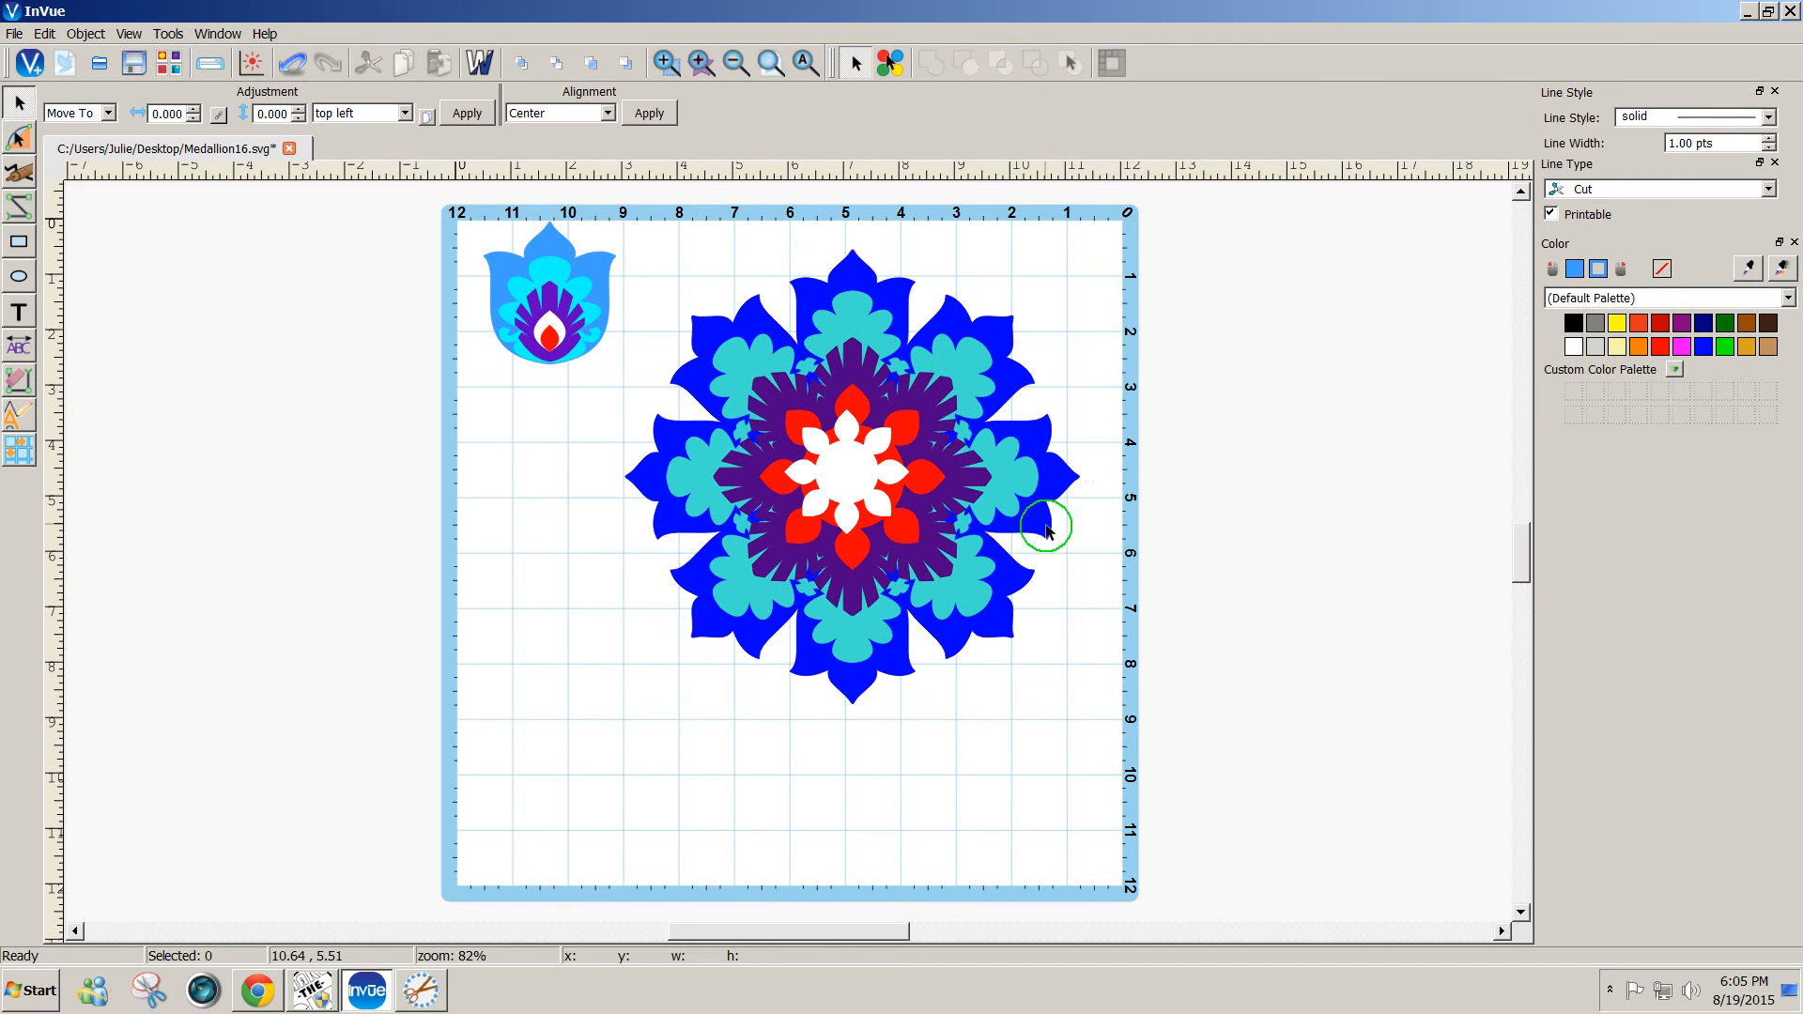
pyautogui.click(1042, 533)
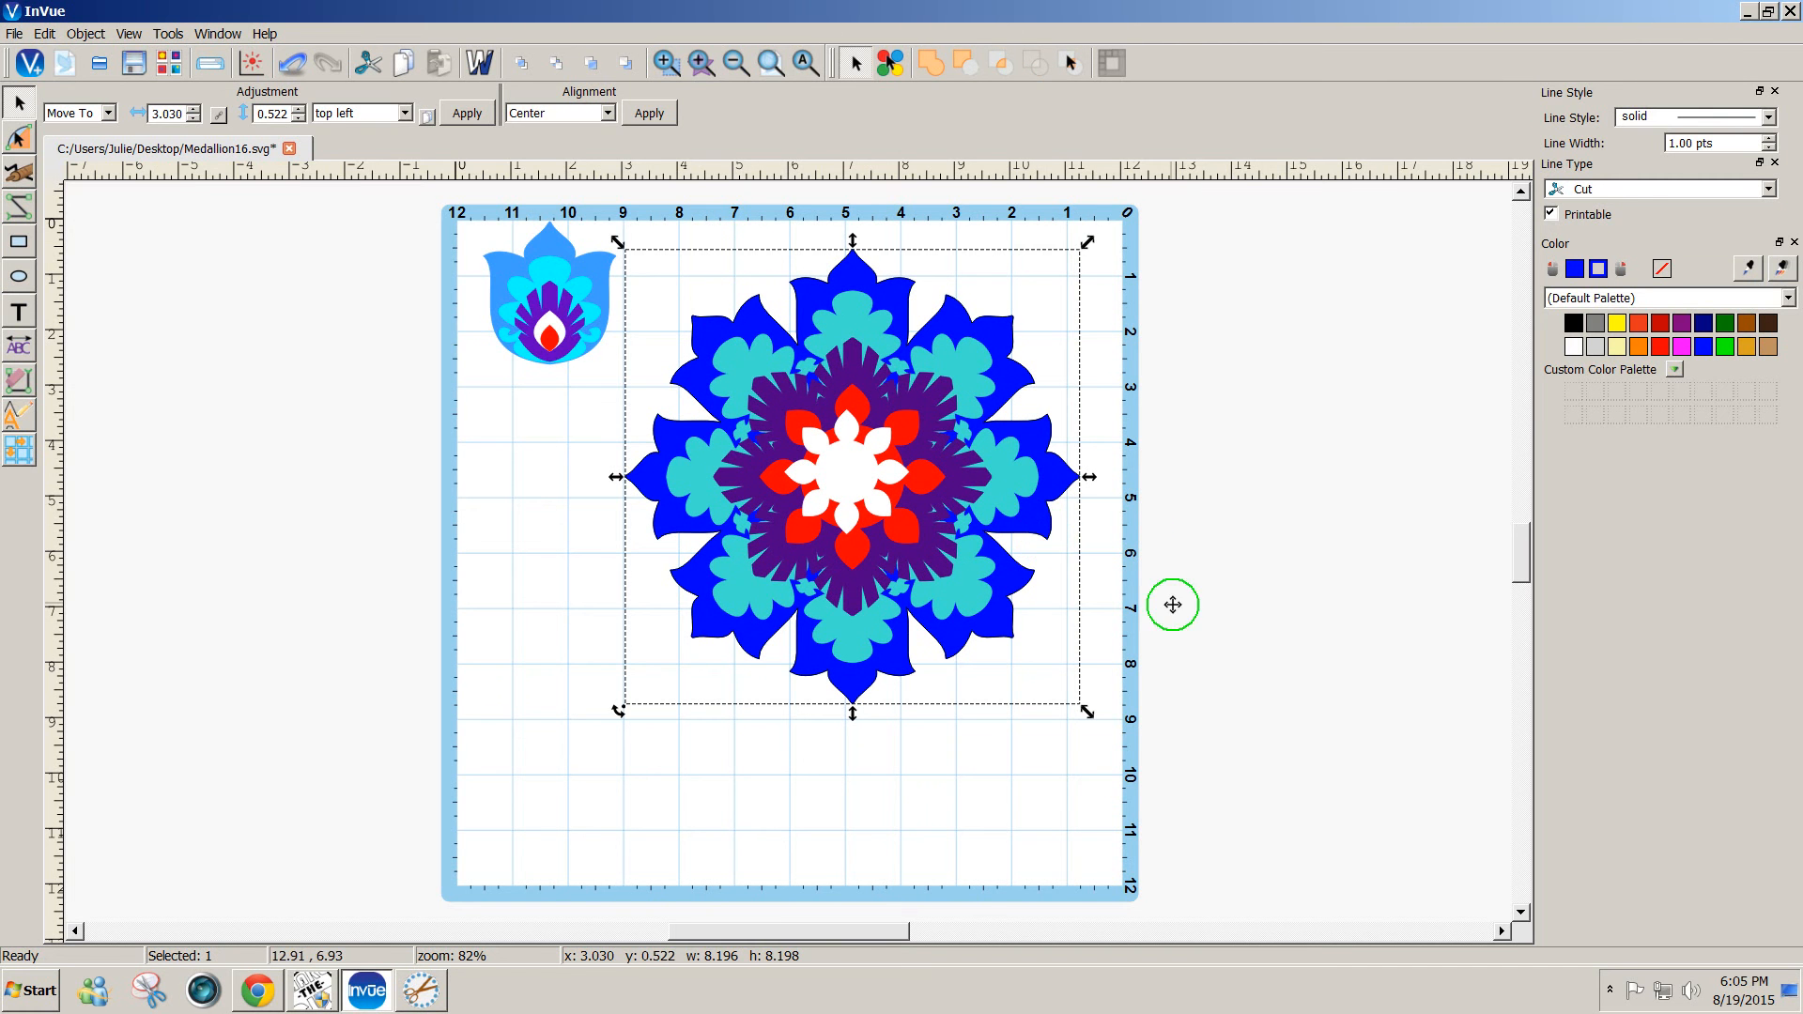
pyautogui.click(1202, 615)
pyautogui.click(963, 602)
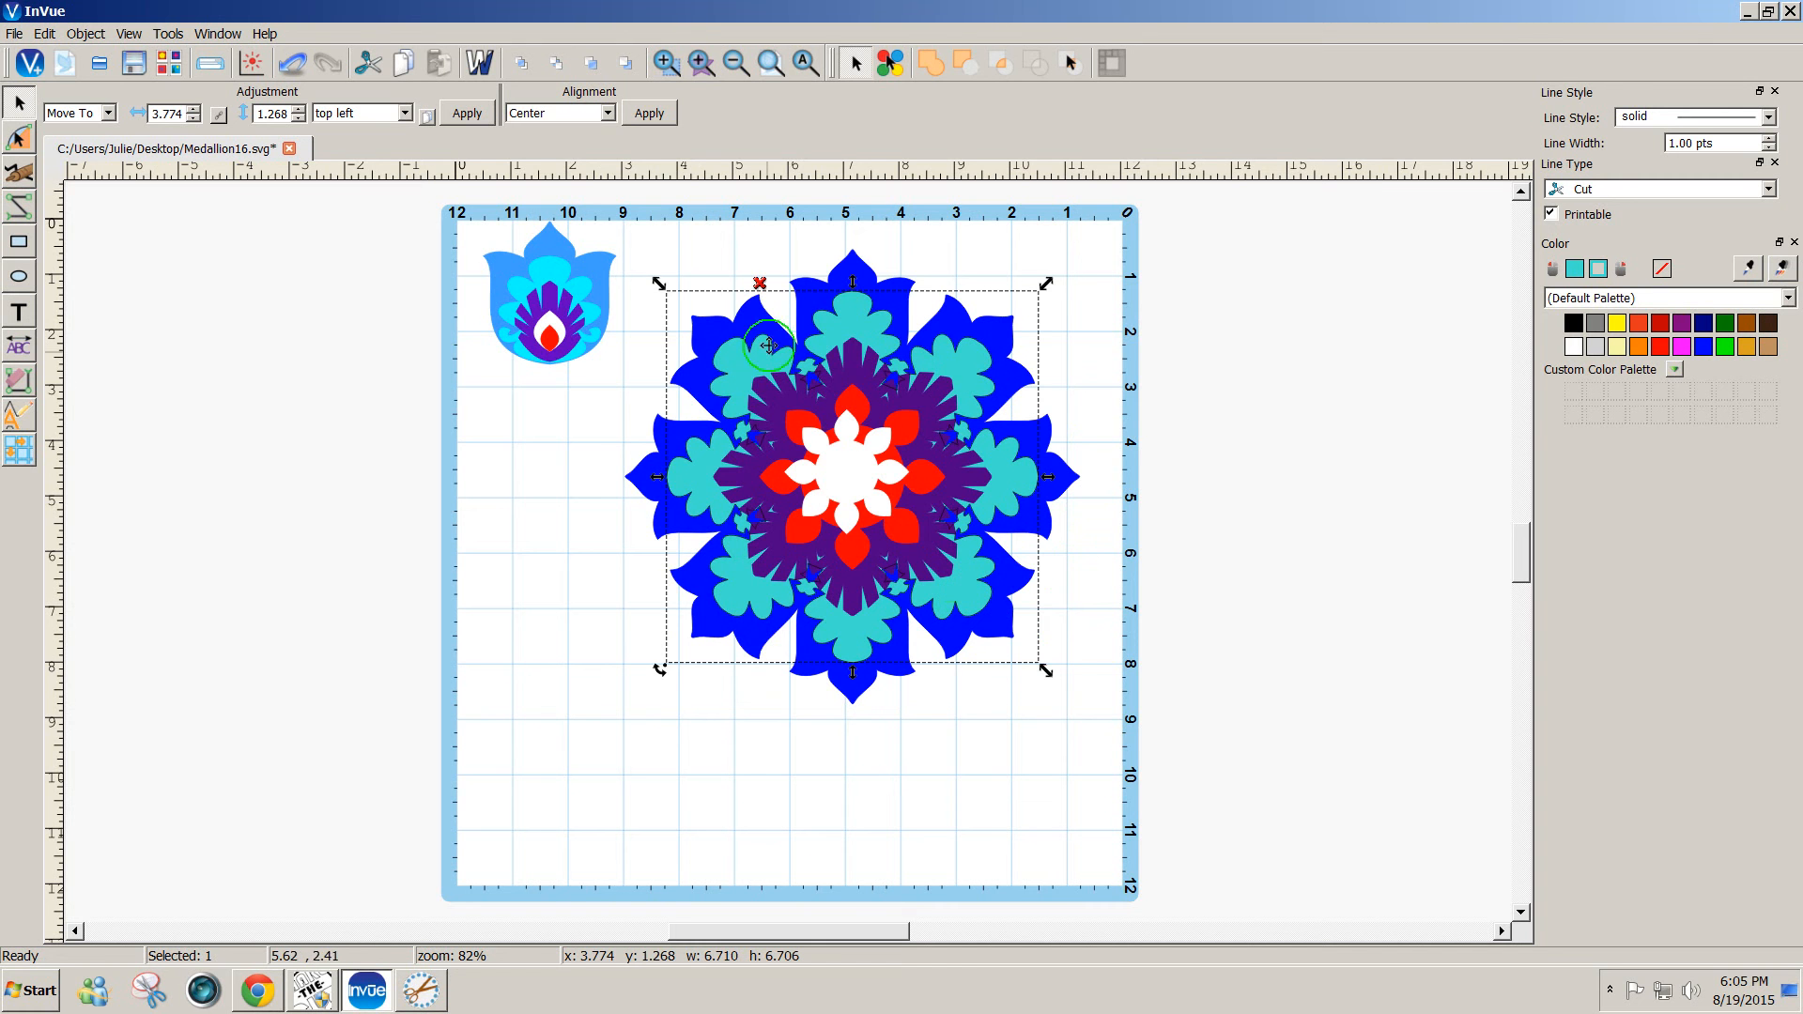
pyautogui.click(759, 286)
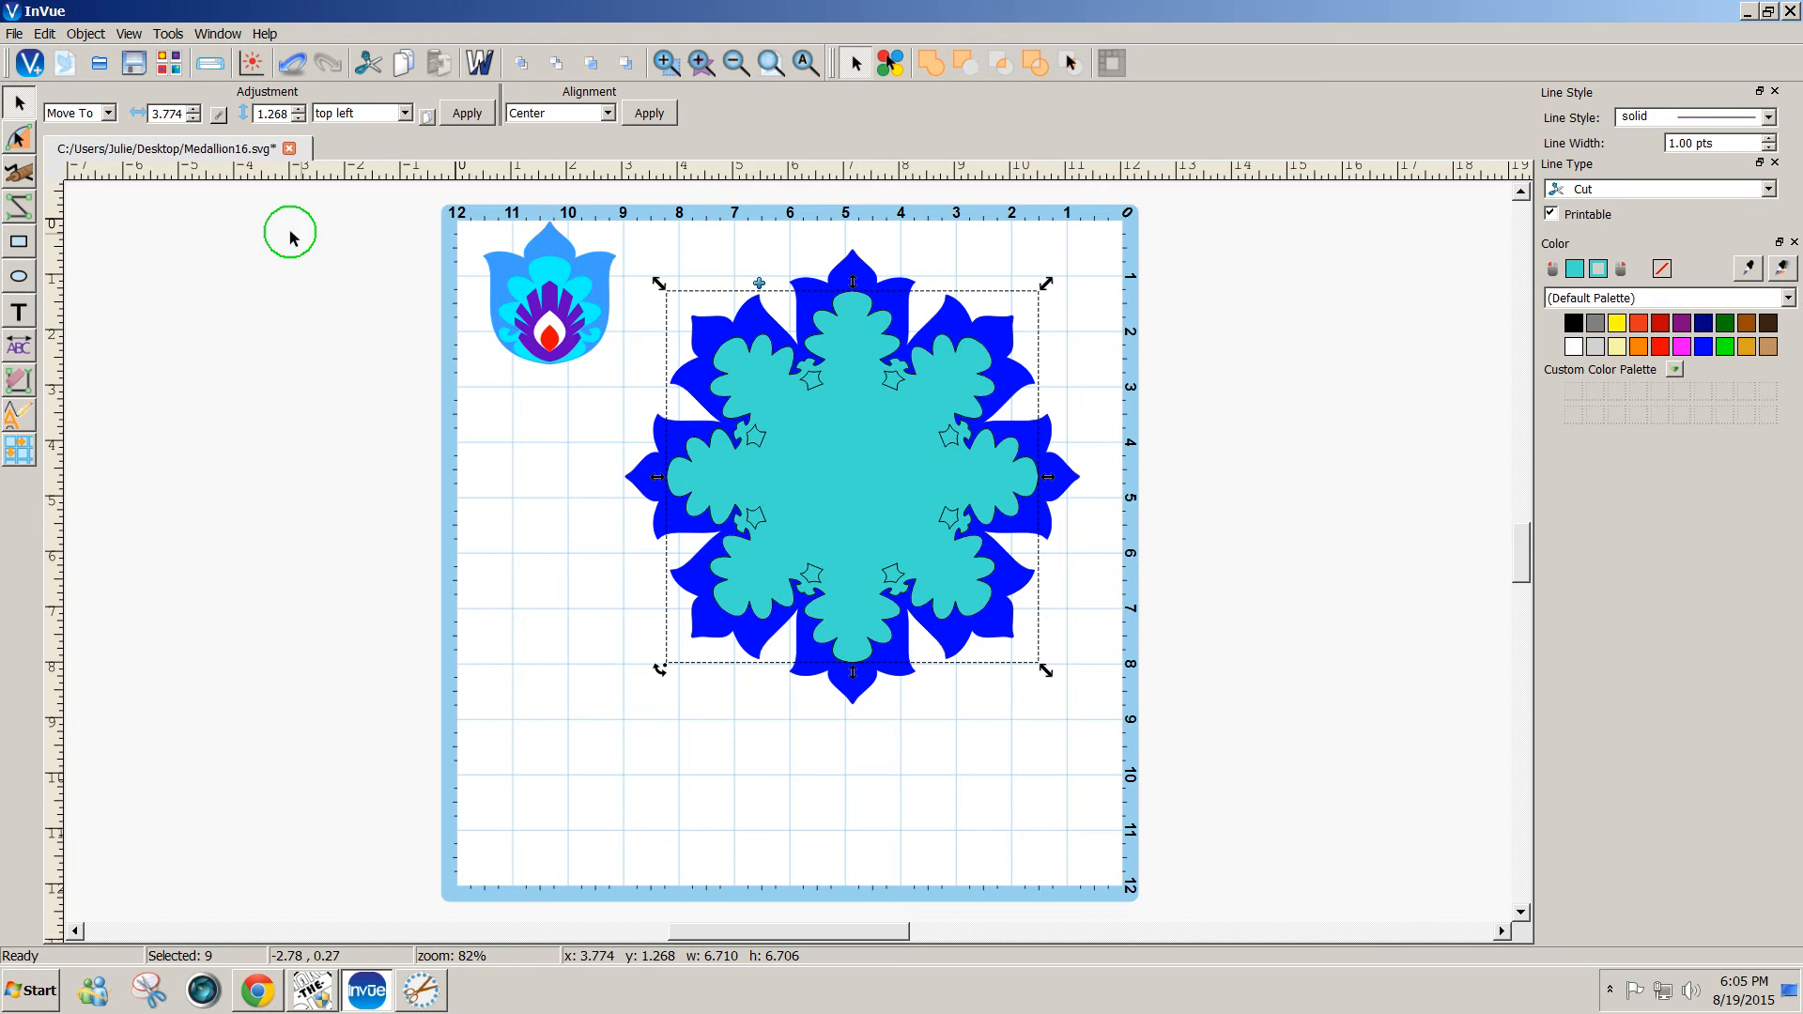
# - Activate cut control, isolate the medallion's turquoise outlines with the color filter, and return to design mode
pyautogui.click(210, 63)
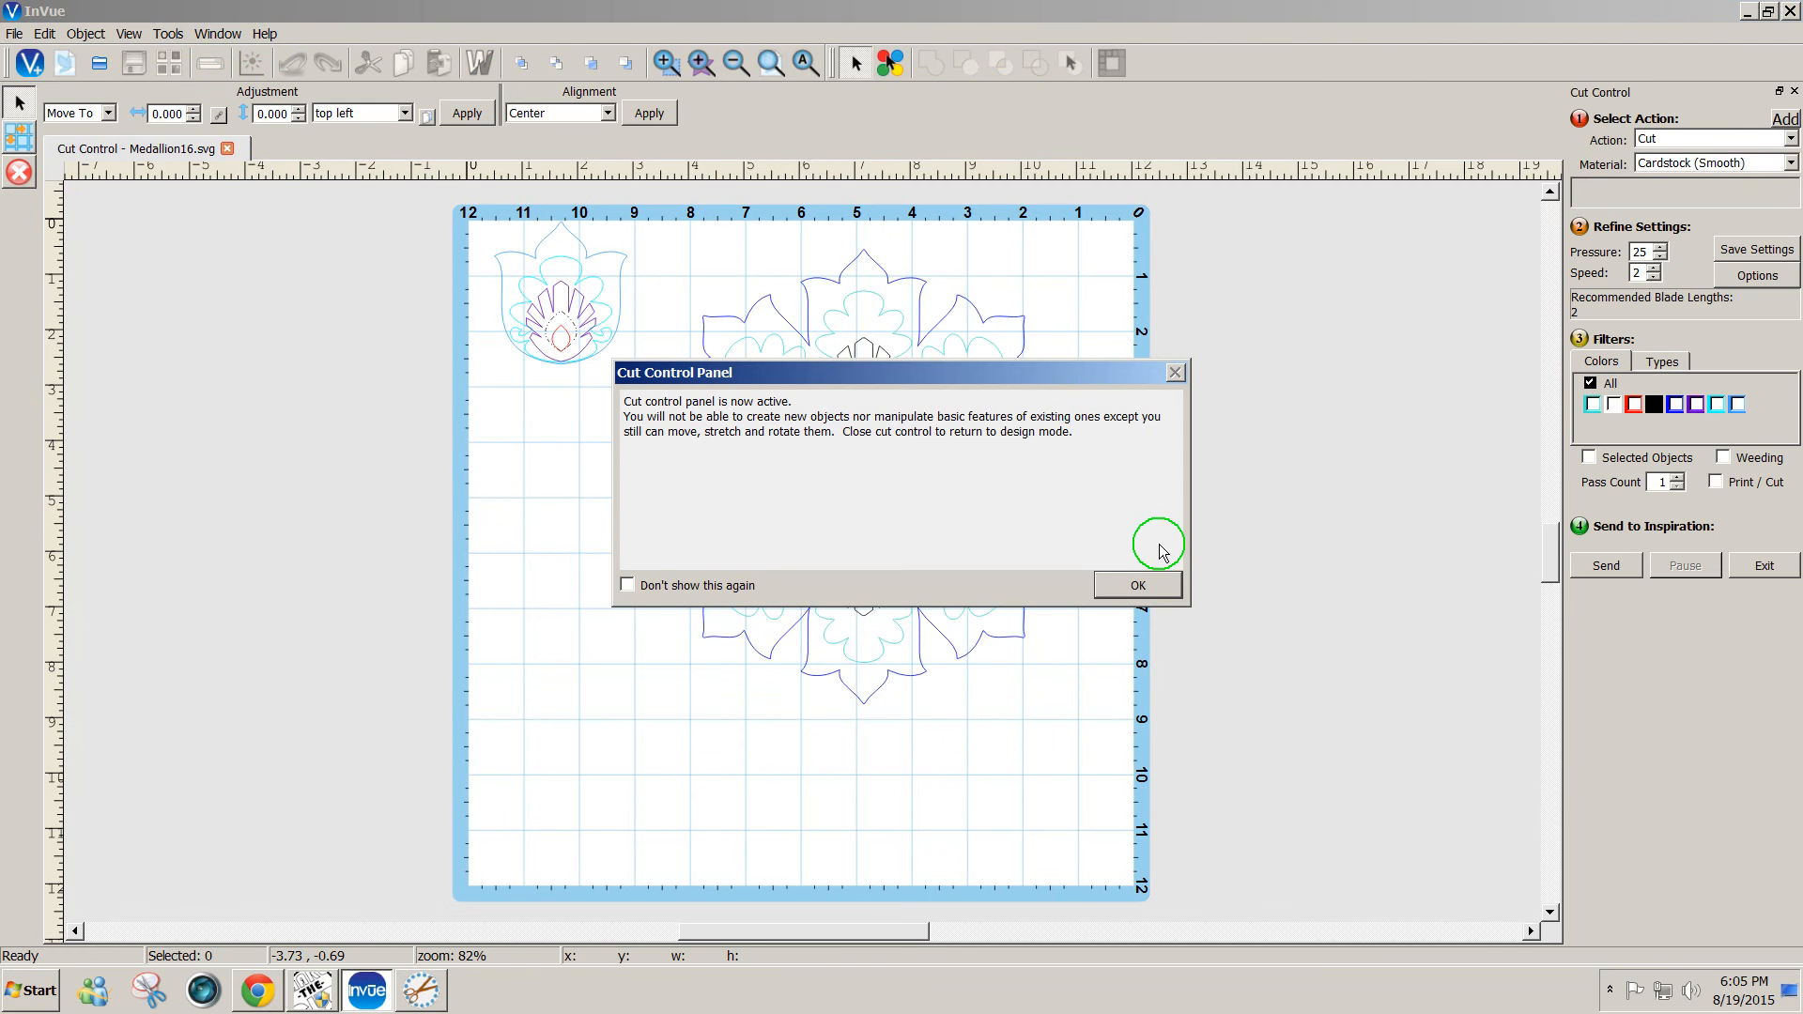
pyautogui.click(1150, 596)
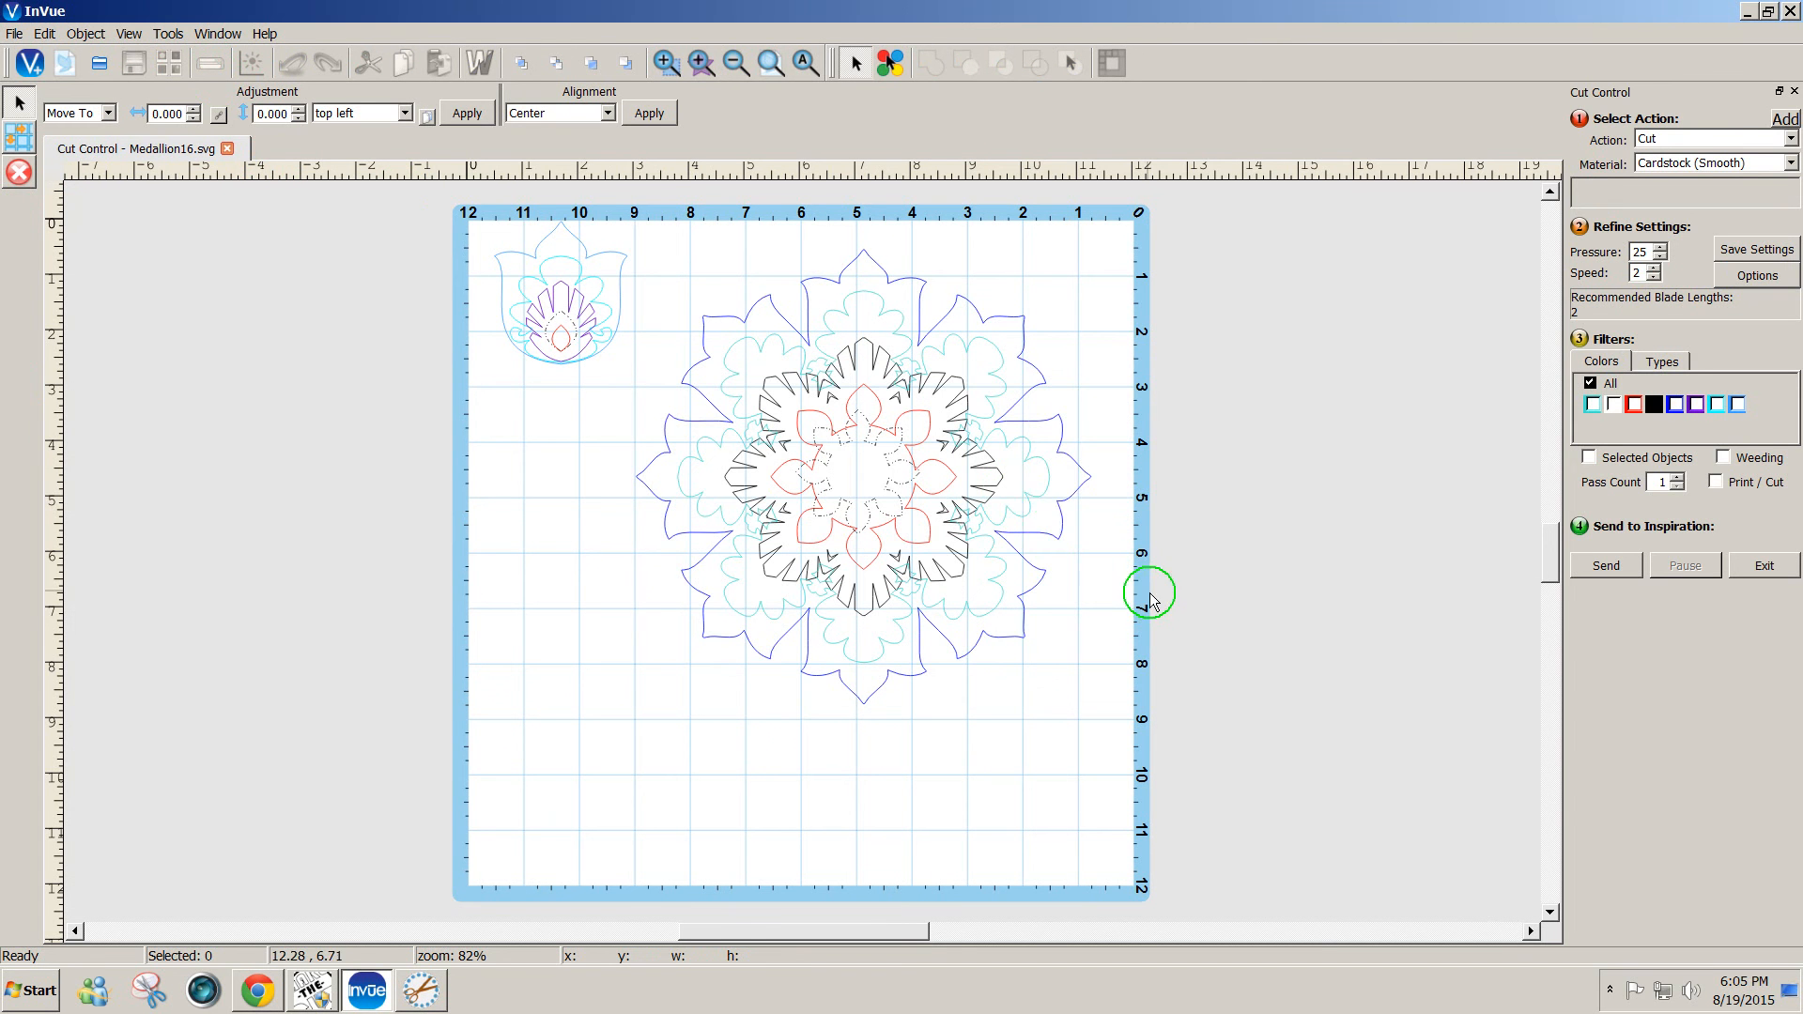
pyautogui.click(1039, 492)
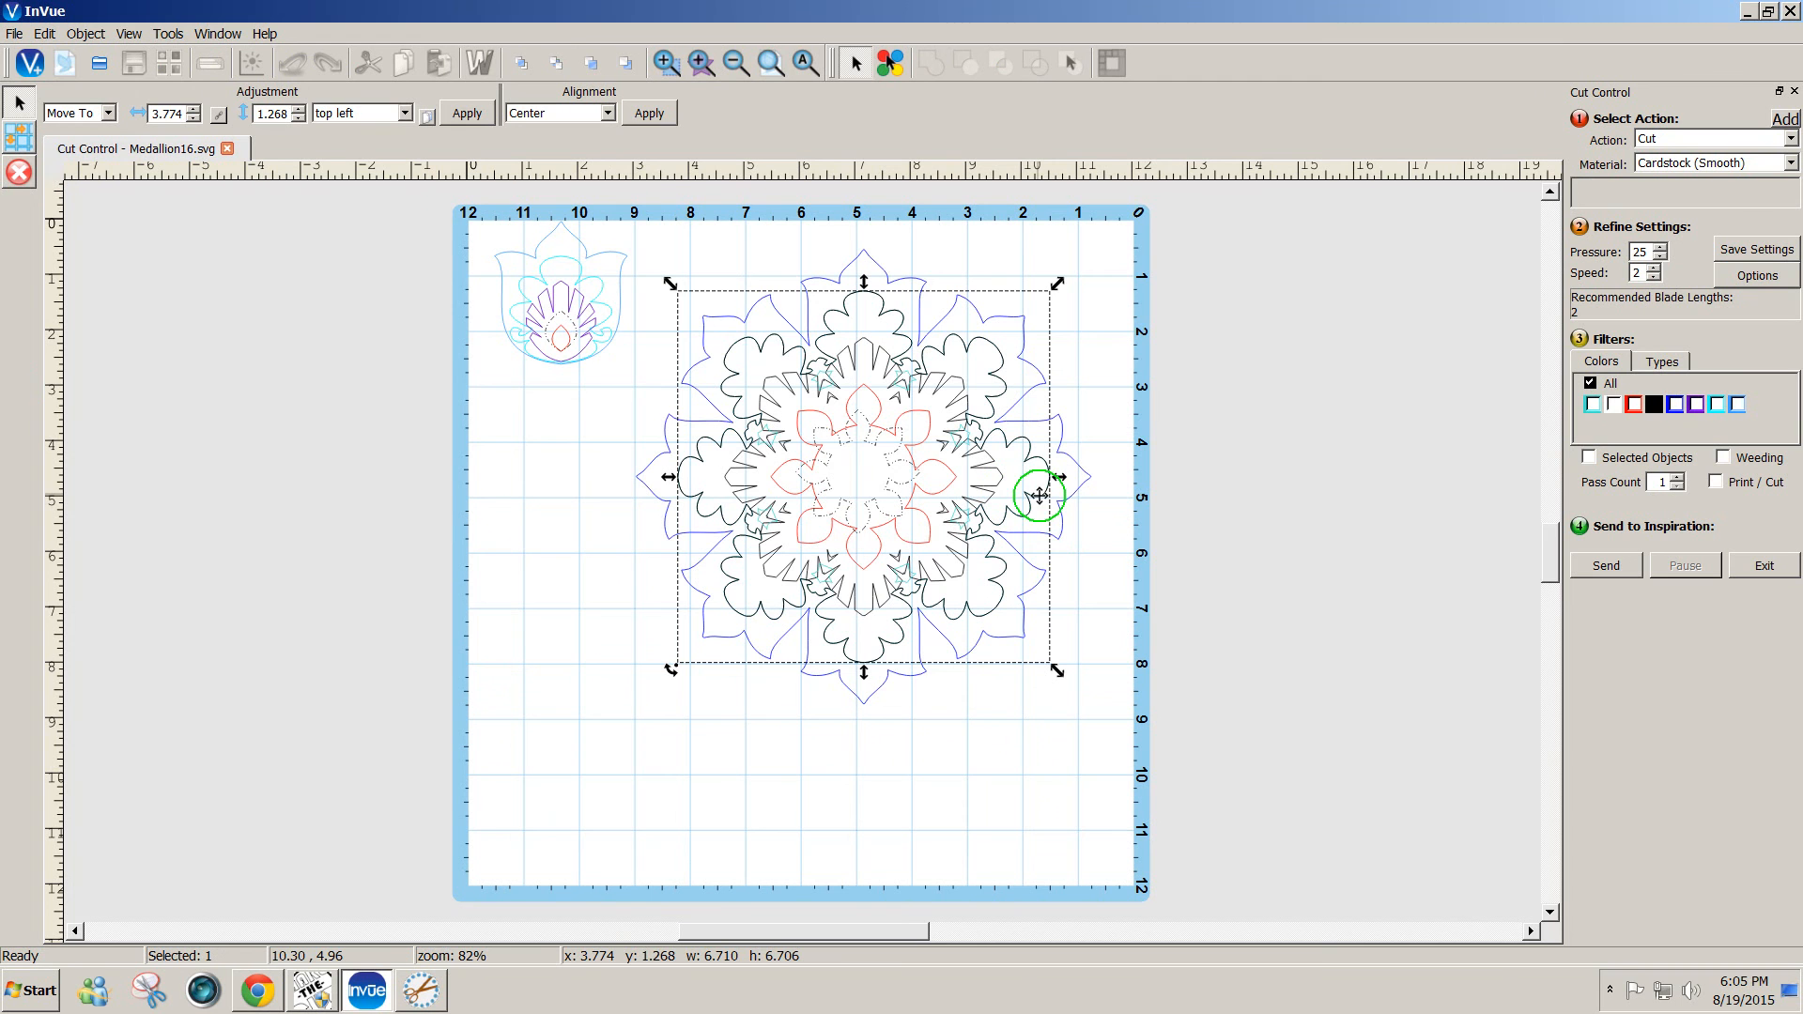
pyautogui.click(1593, 404)
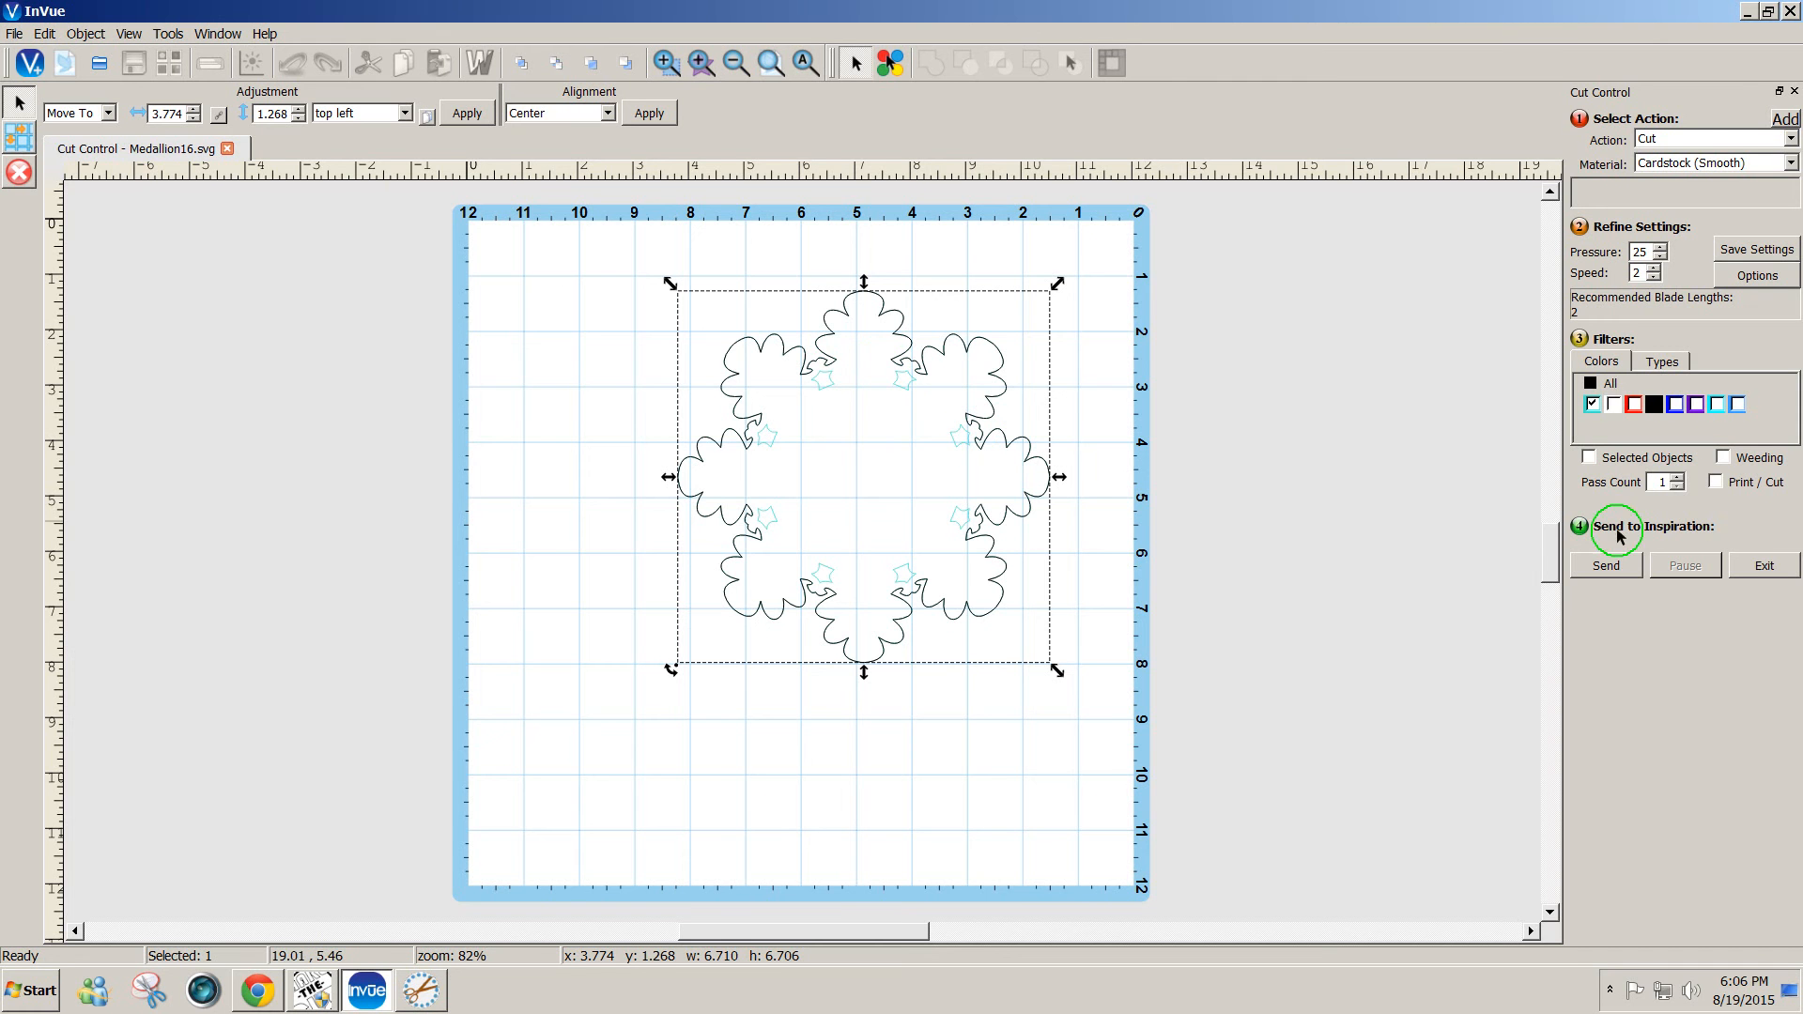
pyautogui.click(1764, 564)
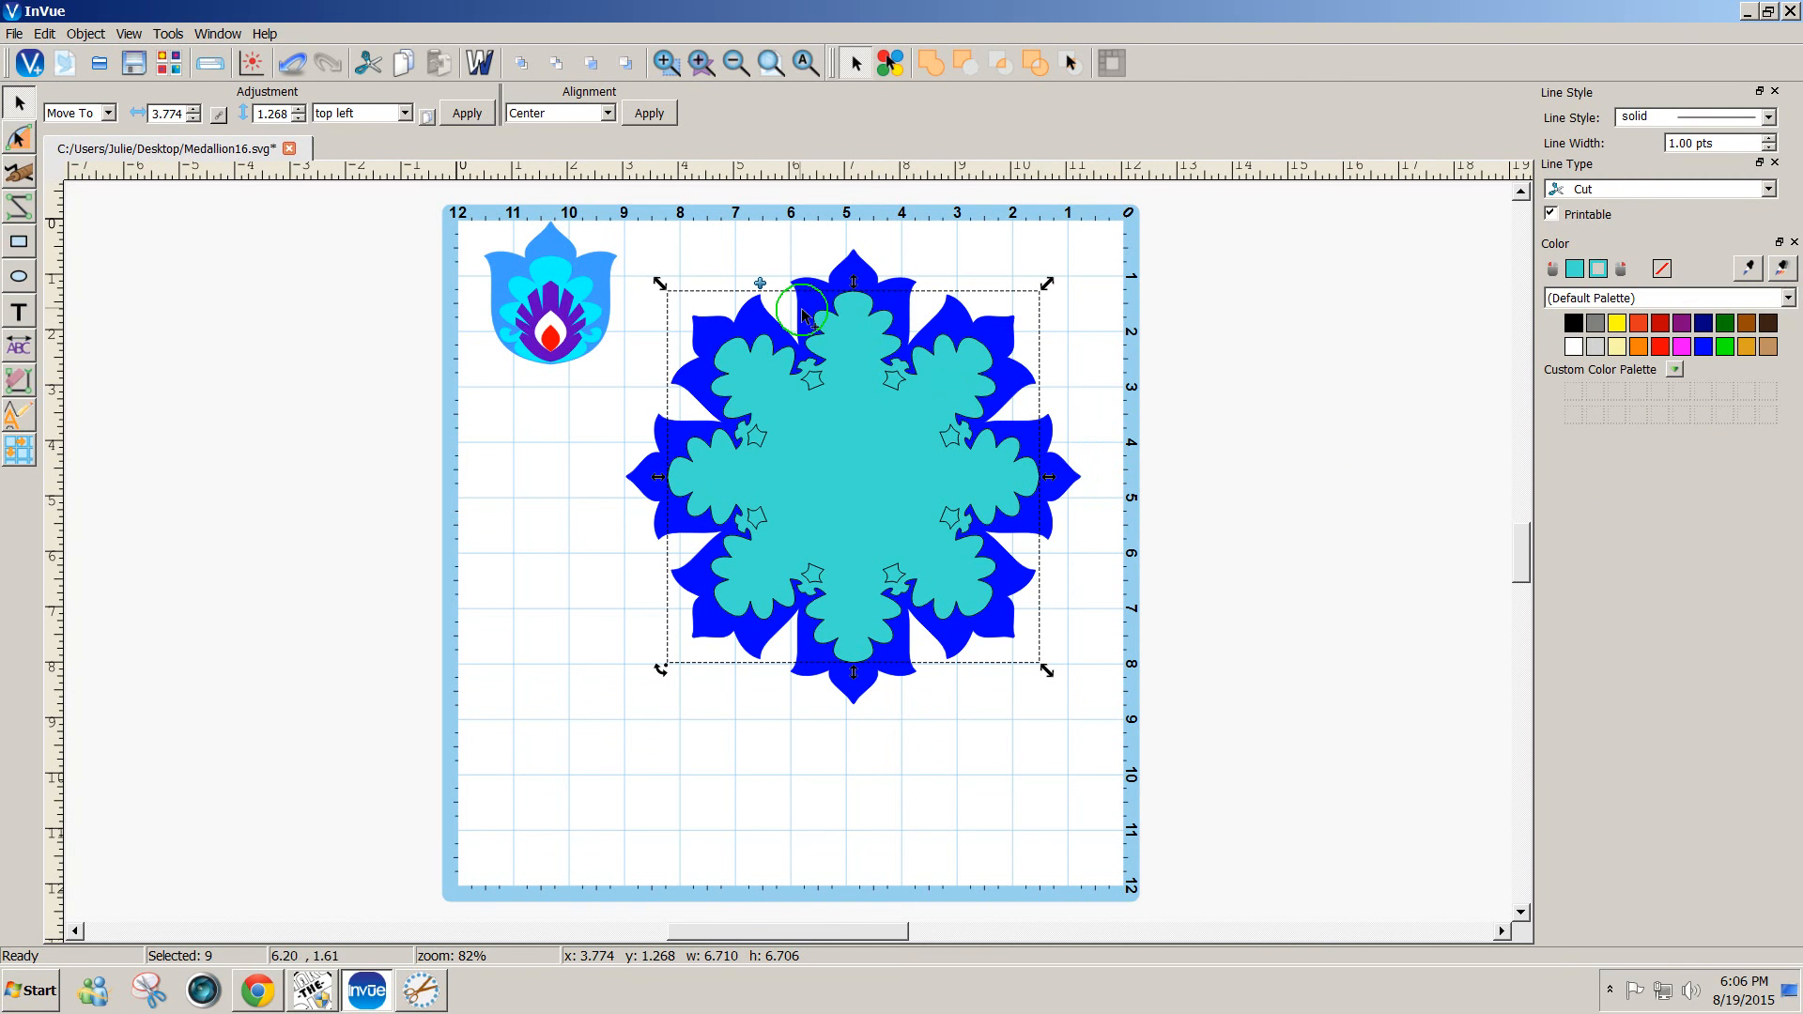
# - Switch the design to wireframe display to reach the medallion layers hidden behind the turquoise pieces
pyautogui.moveTo(696, 245); pyautogui.dragTo(667, 273)
pyautogui.click(1141, 584)
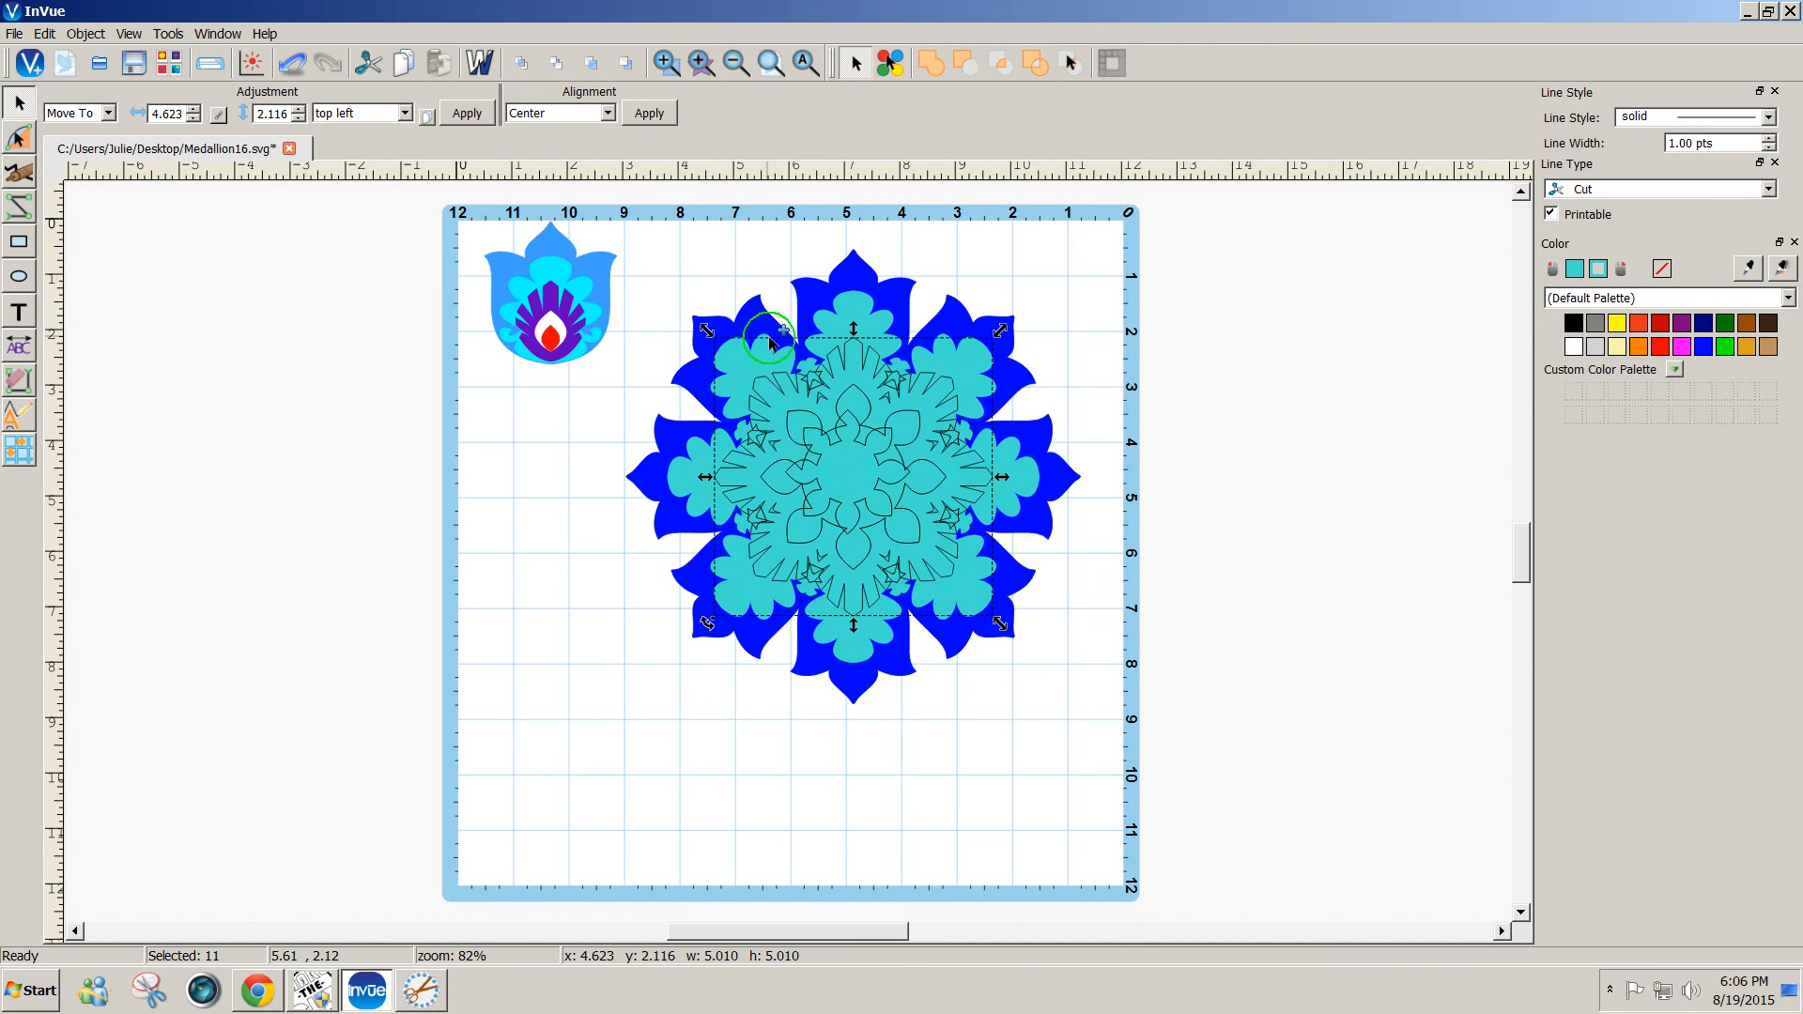
pyautogui.press('Delete')
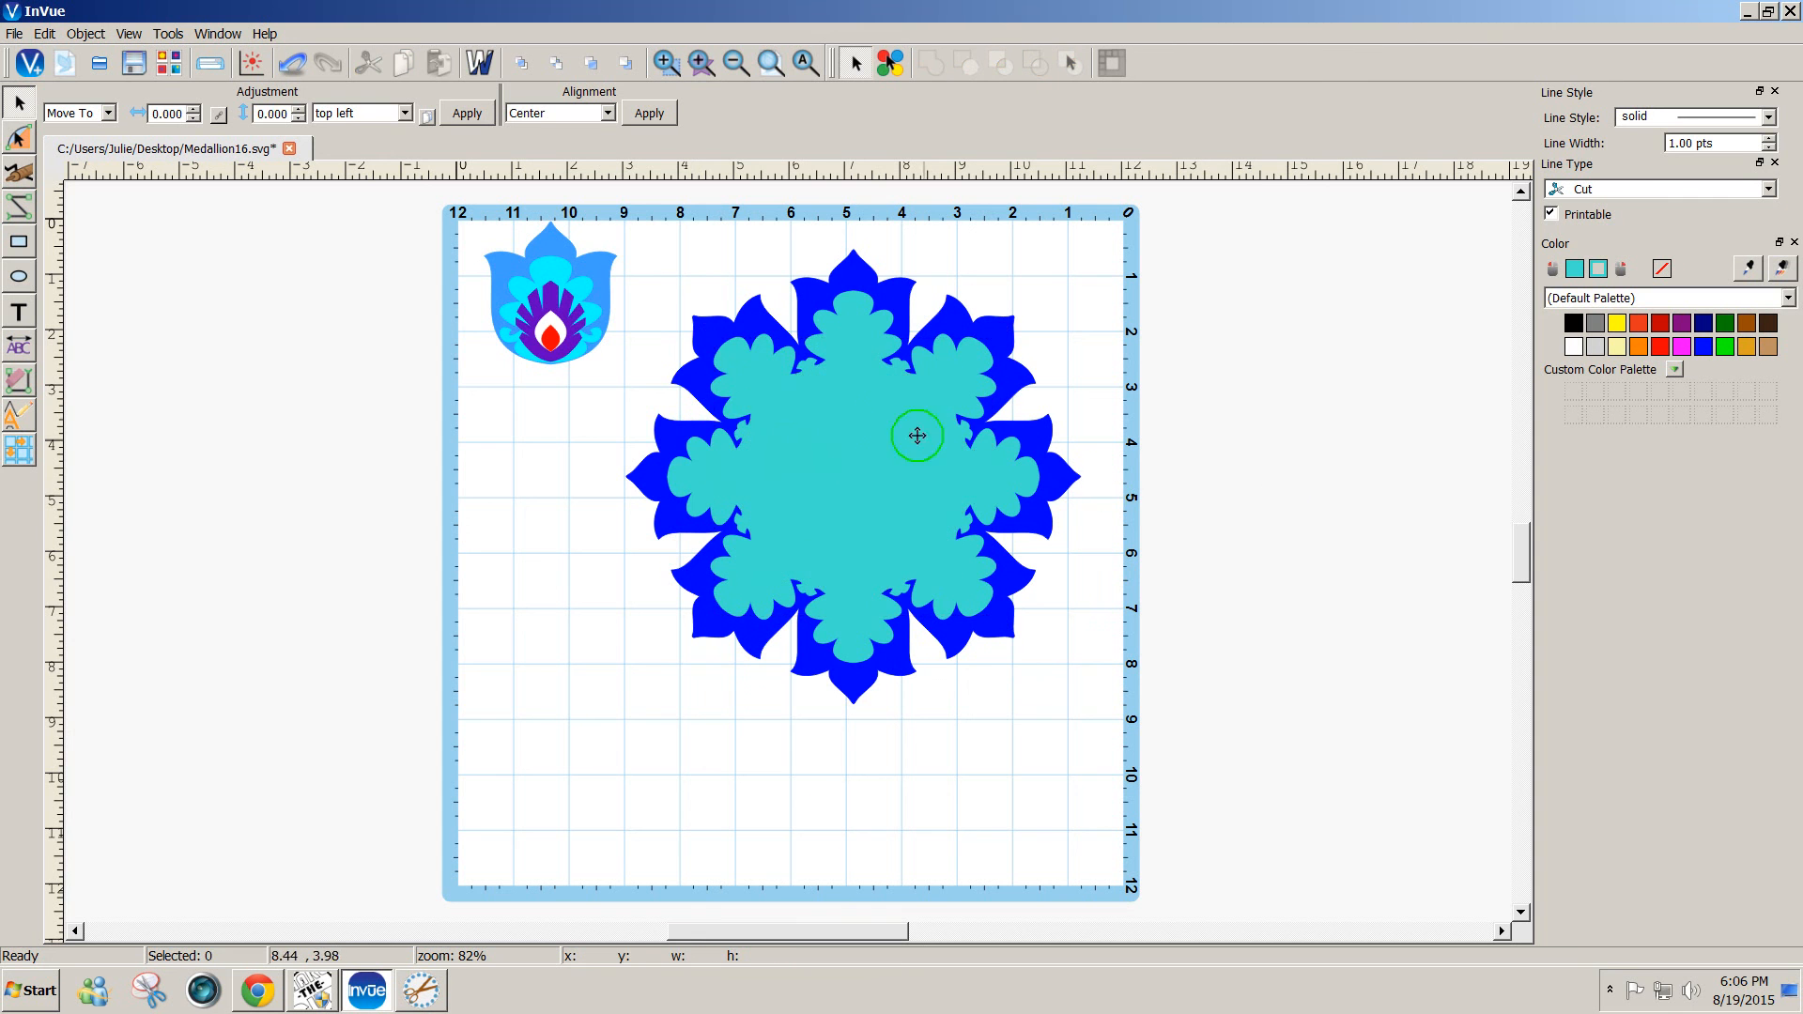
pyautogui.click(788, 396)
pyautogui.click(481, 64)
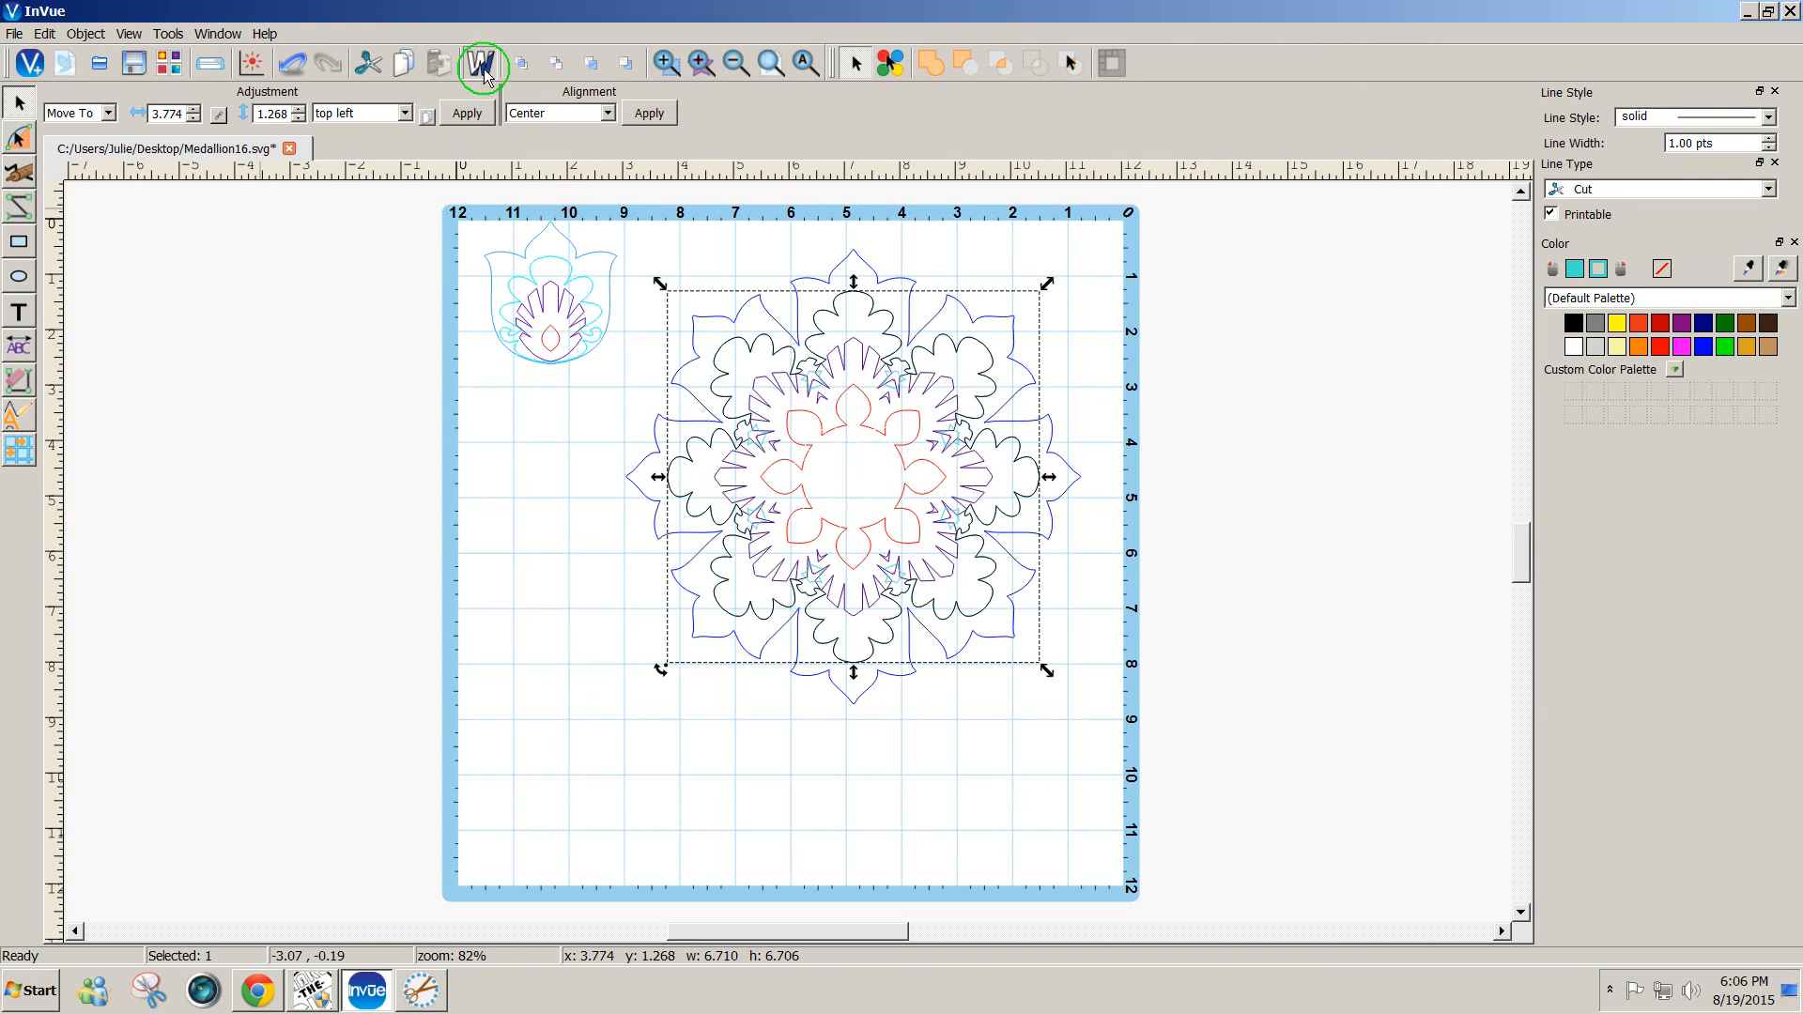
pyautogui.click(1248, 500)
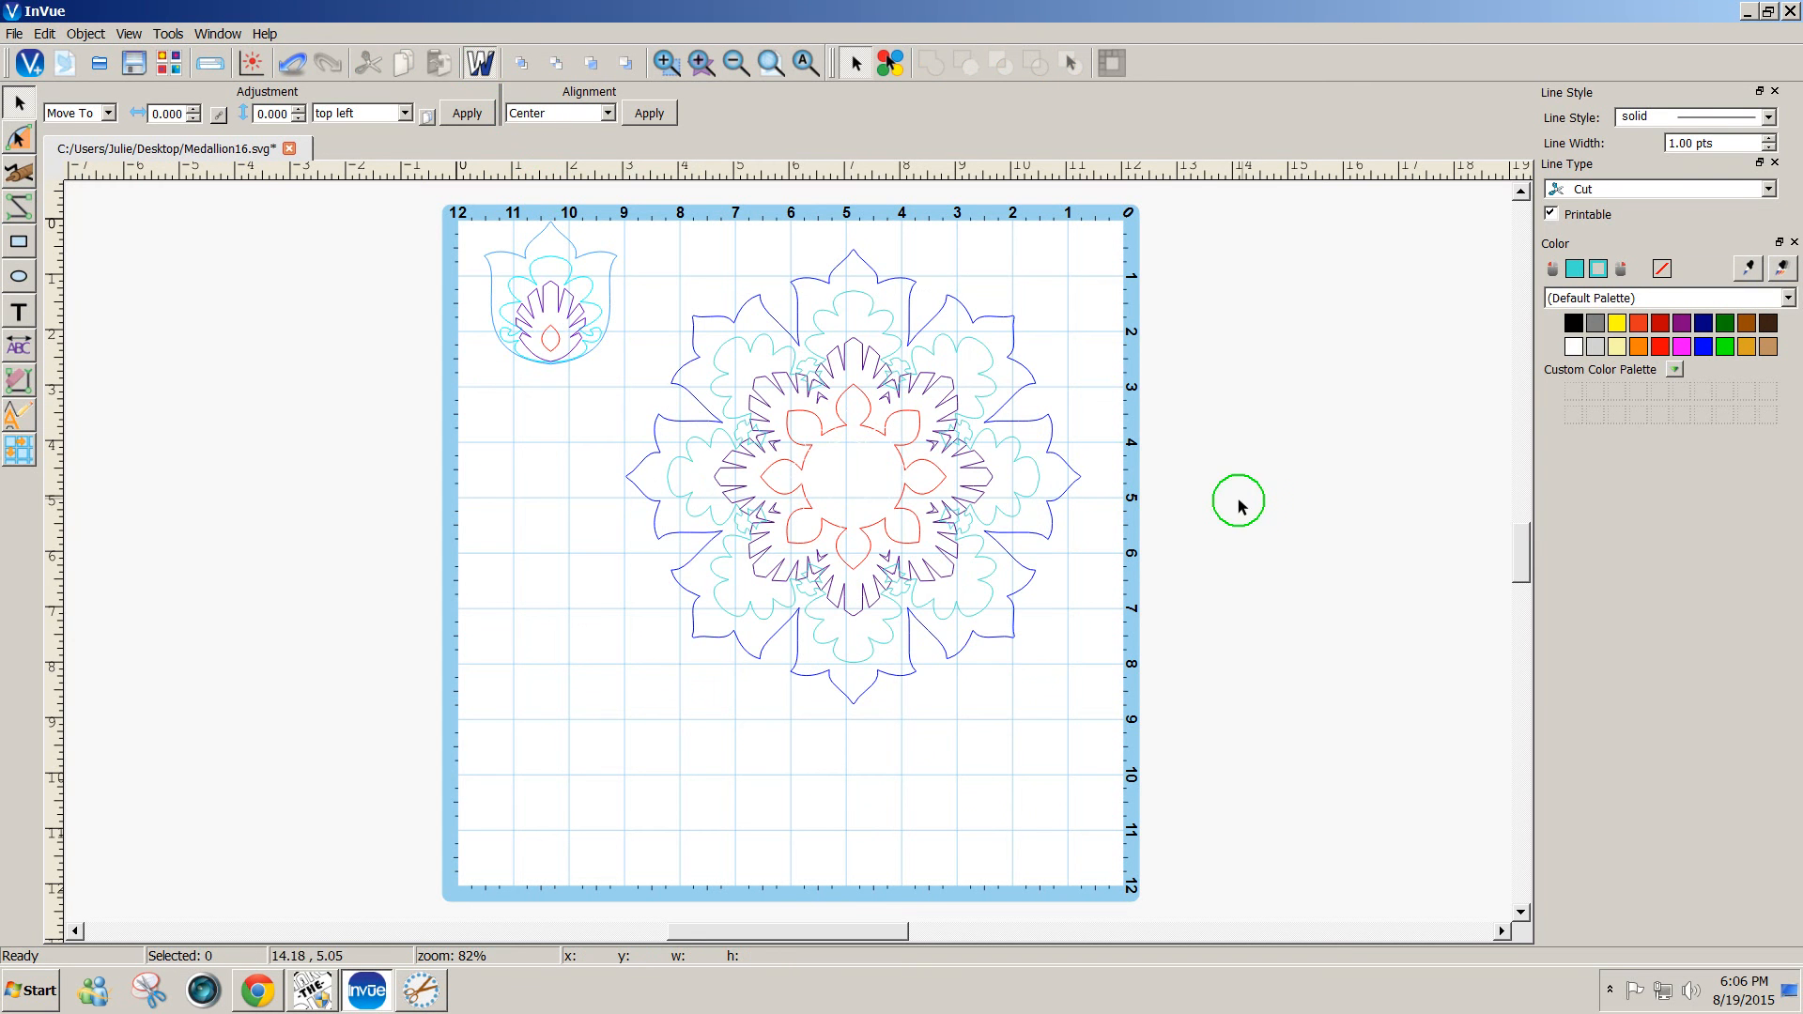
# - Ungroup the medallion's dark purple layer into separate pieces
pyautogui.click(789, 393)
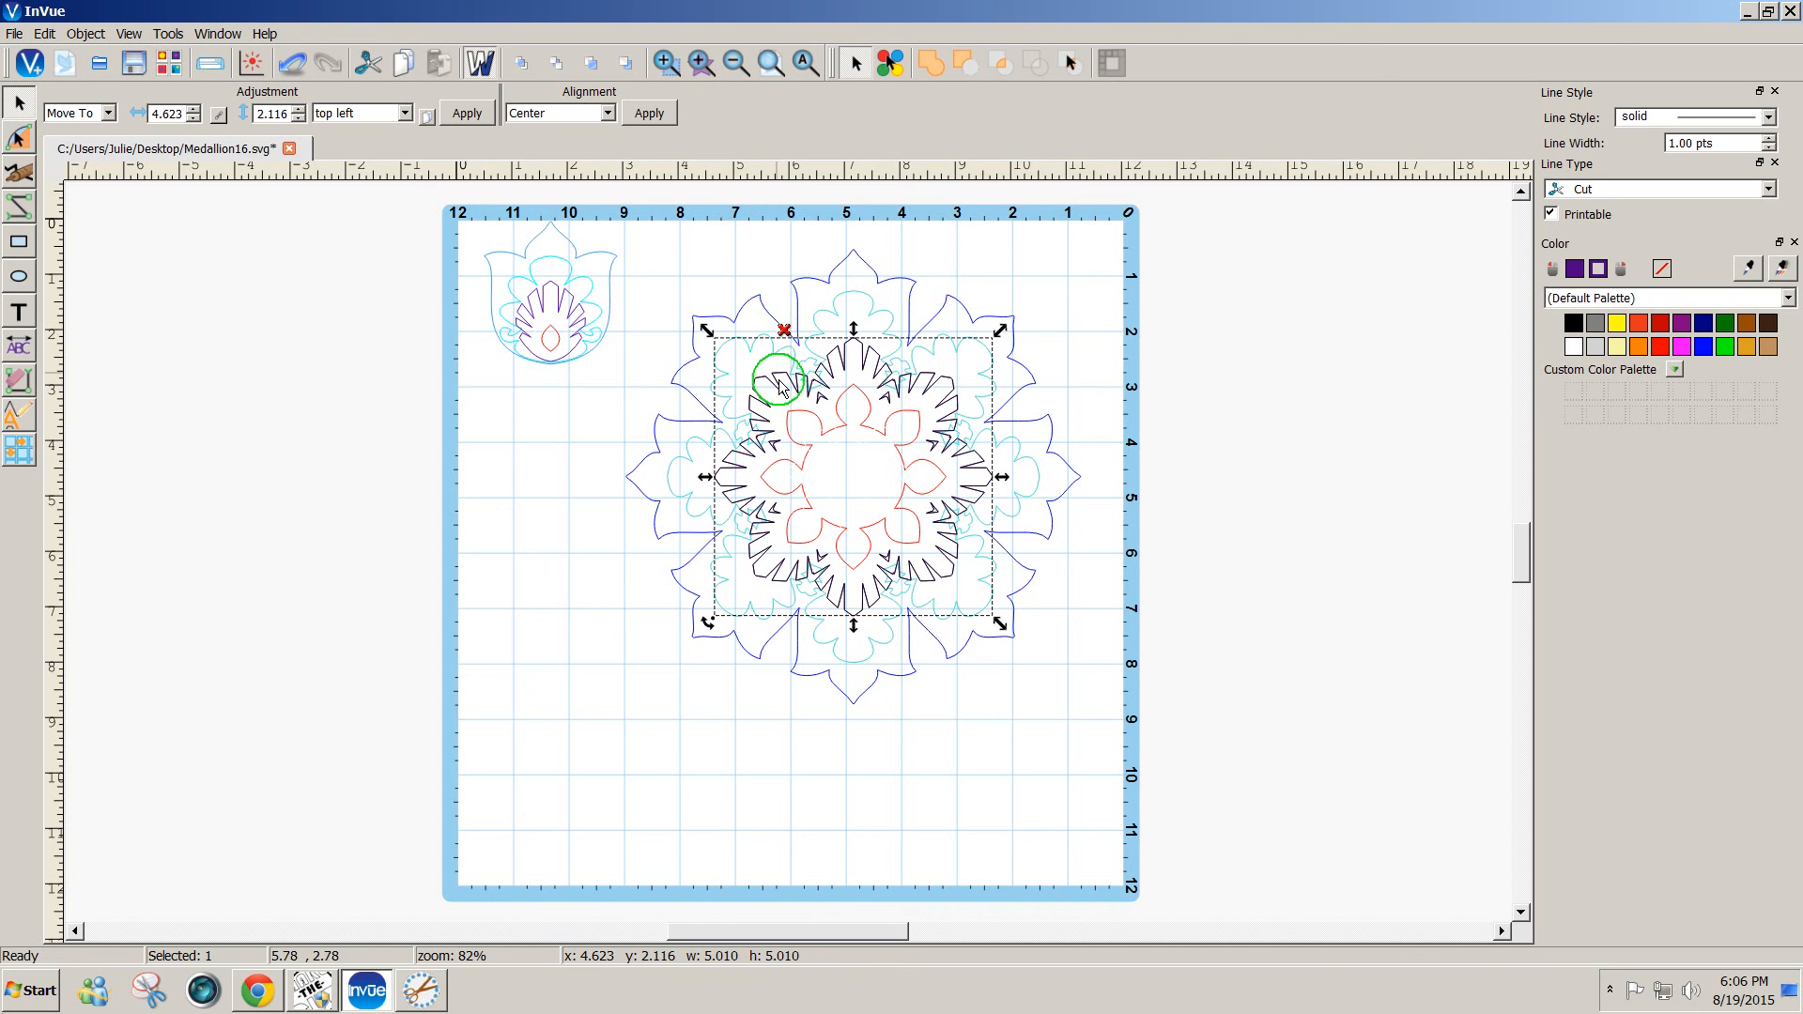
pyautogui.click(785, 331)
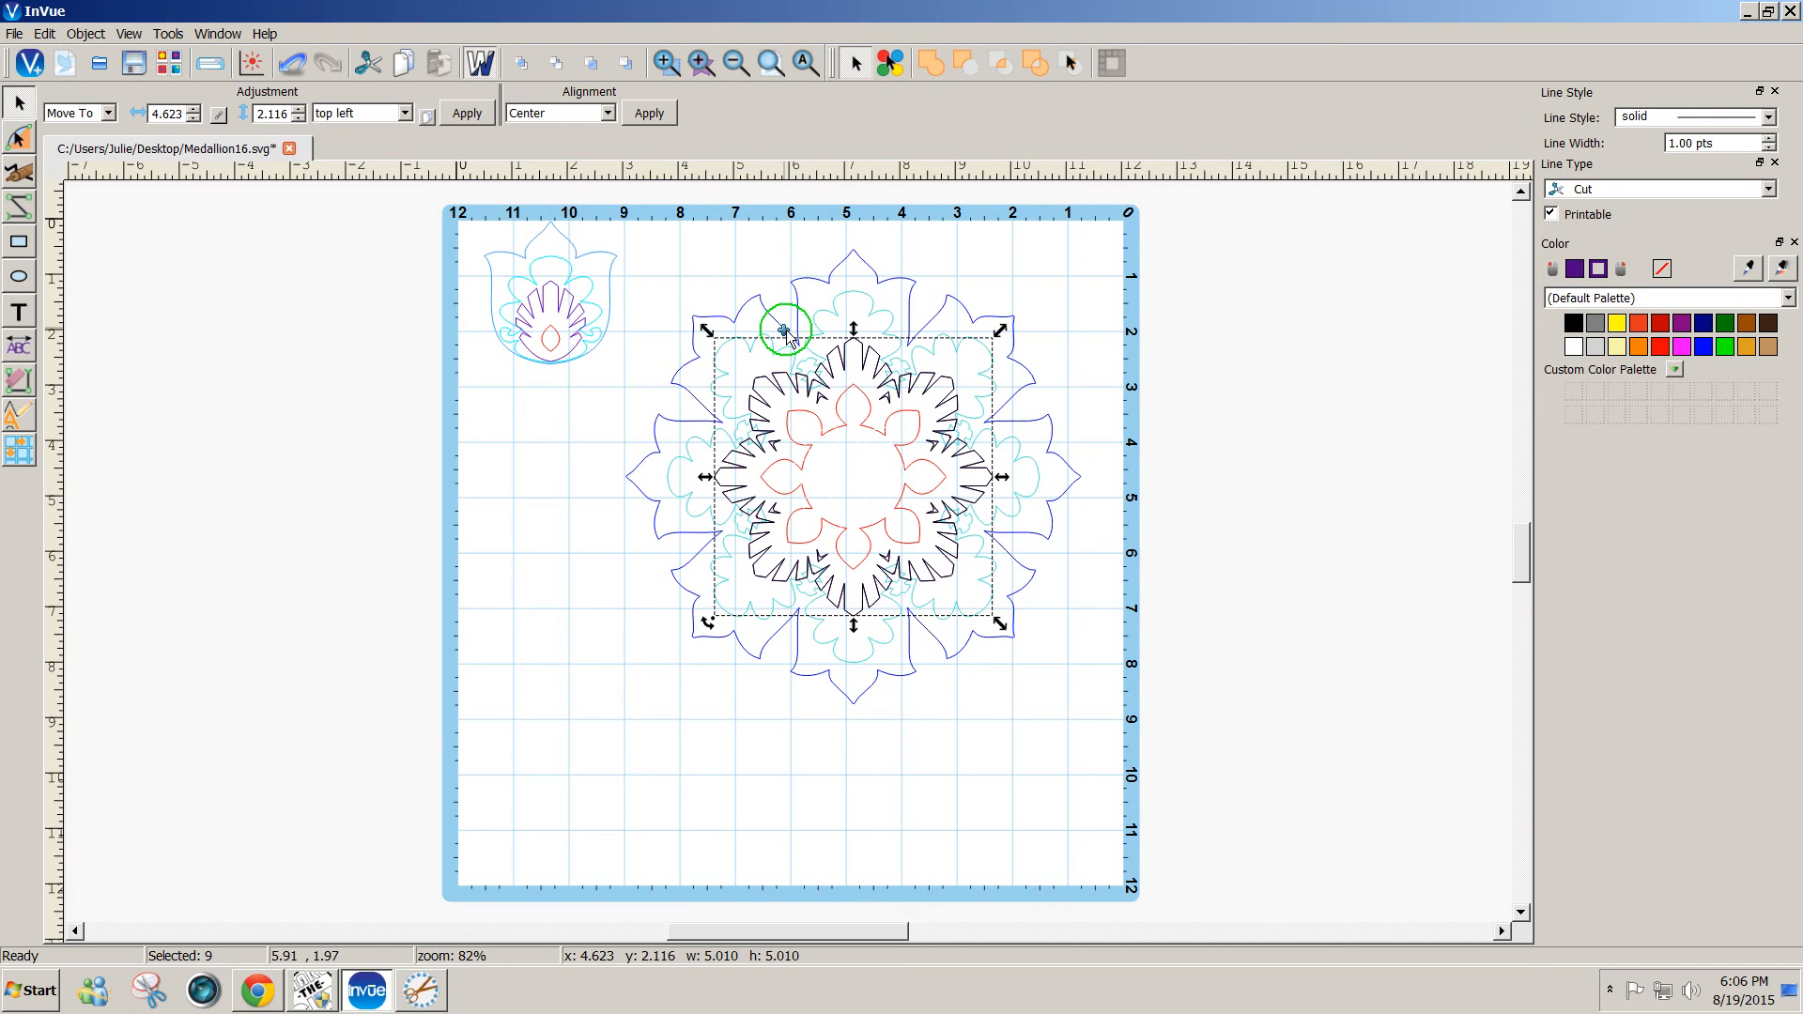
pyautogui.click(1249, 519)
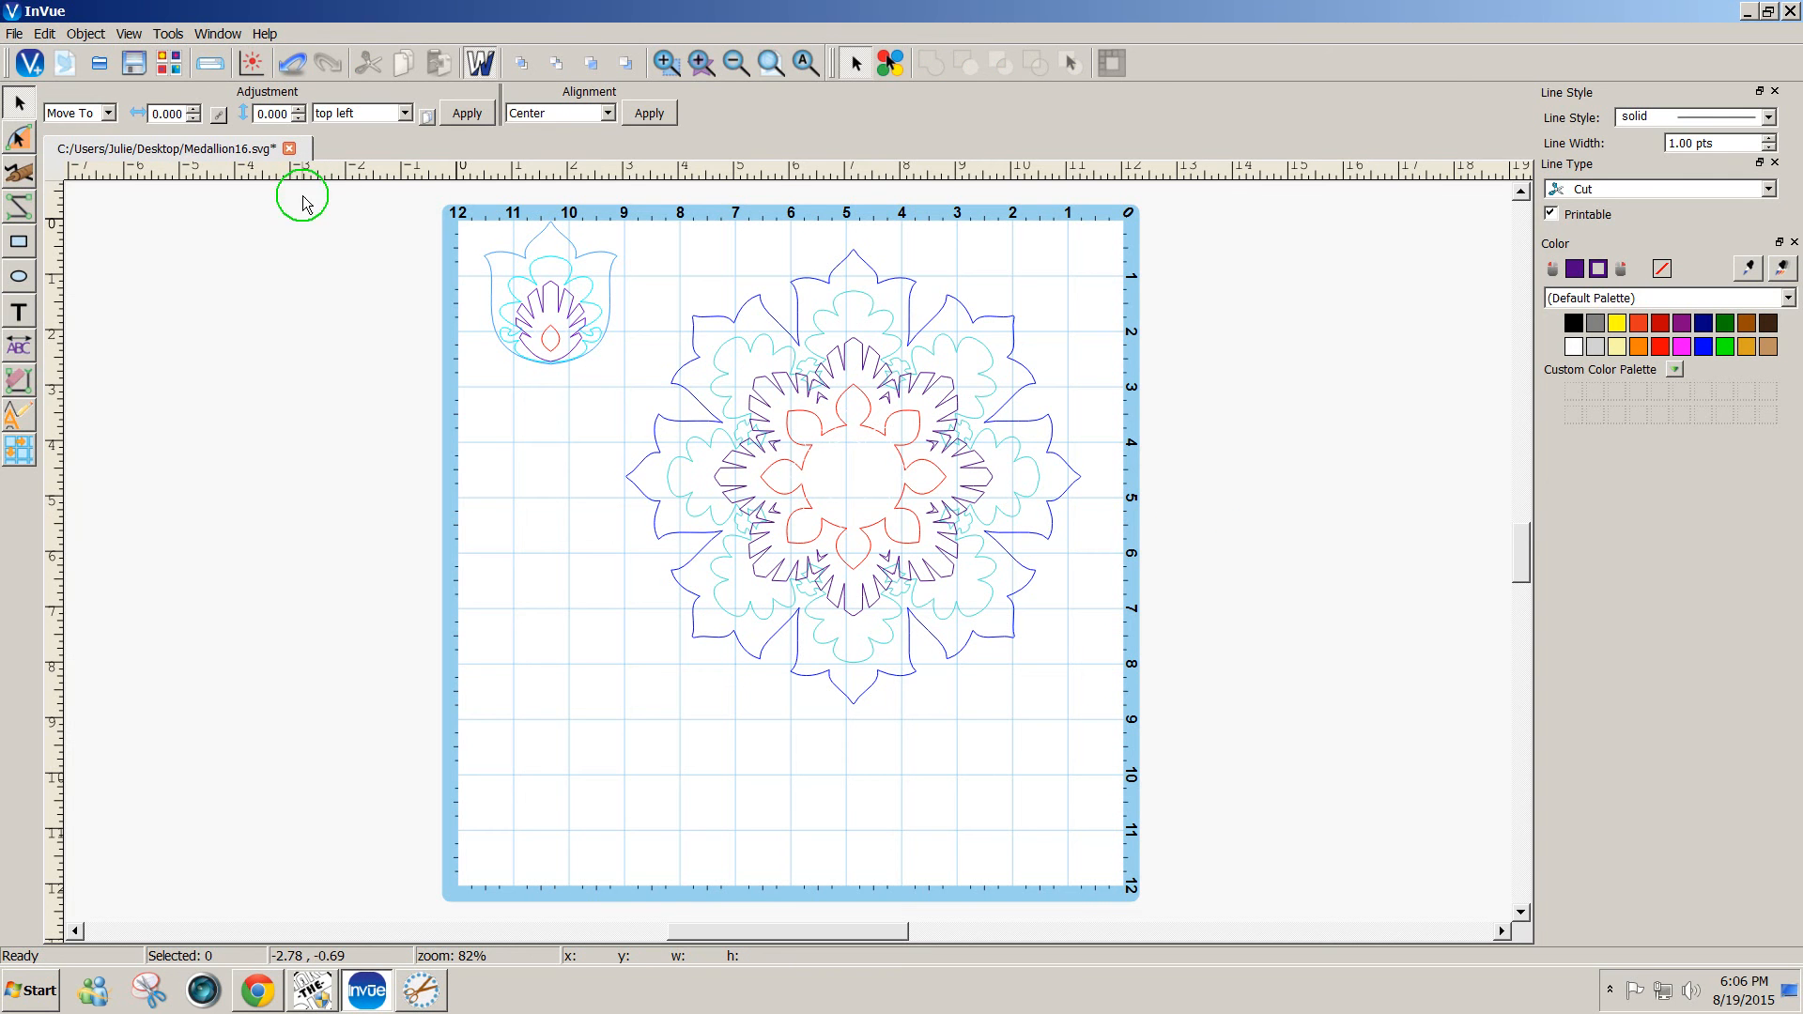
# - Check the fill and pen colors of the medallion's red, turquoise and outer blue layers
pyautogui.click(920, 424)
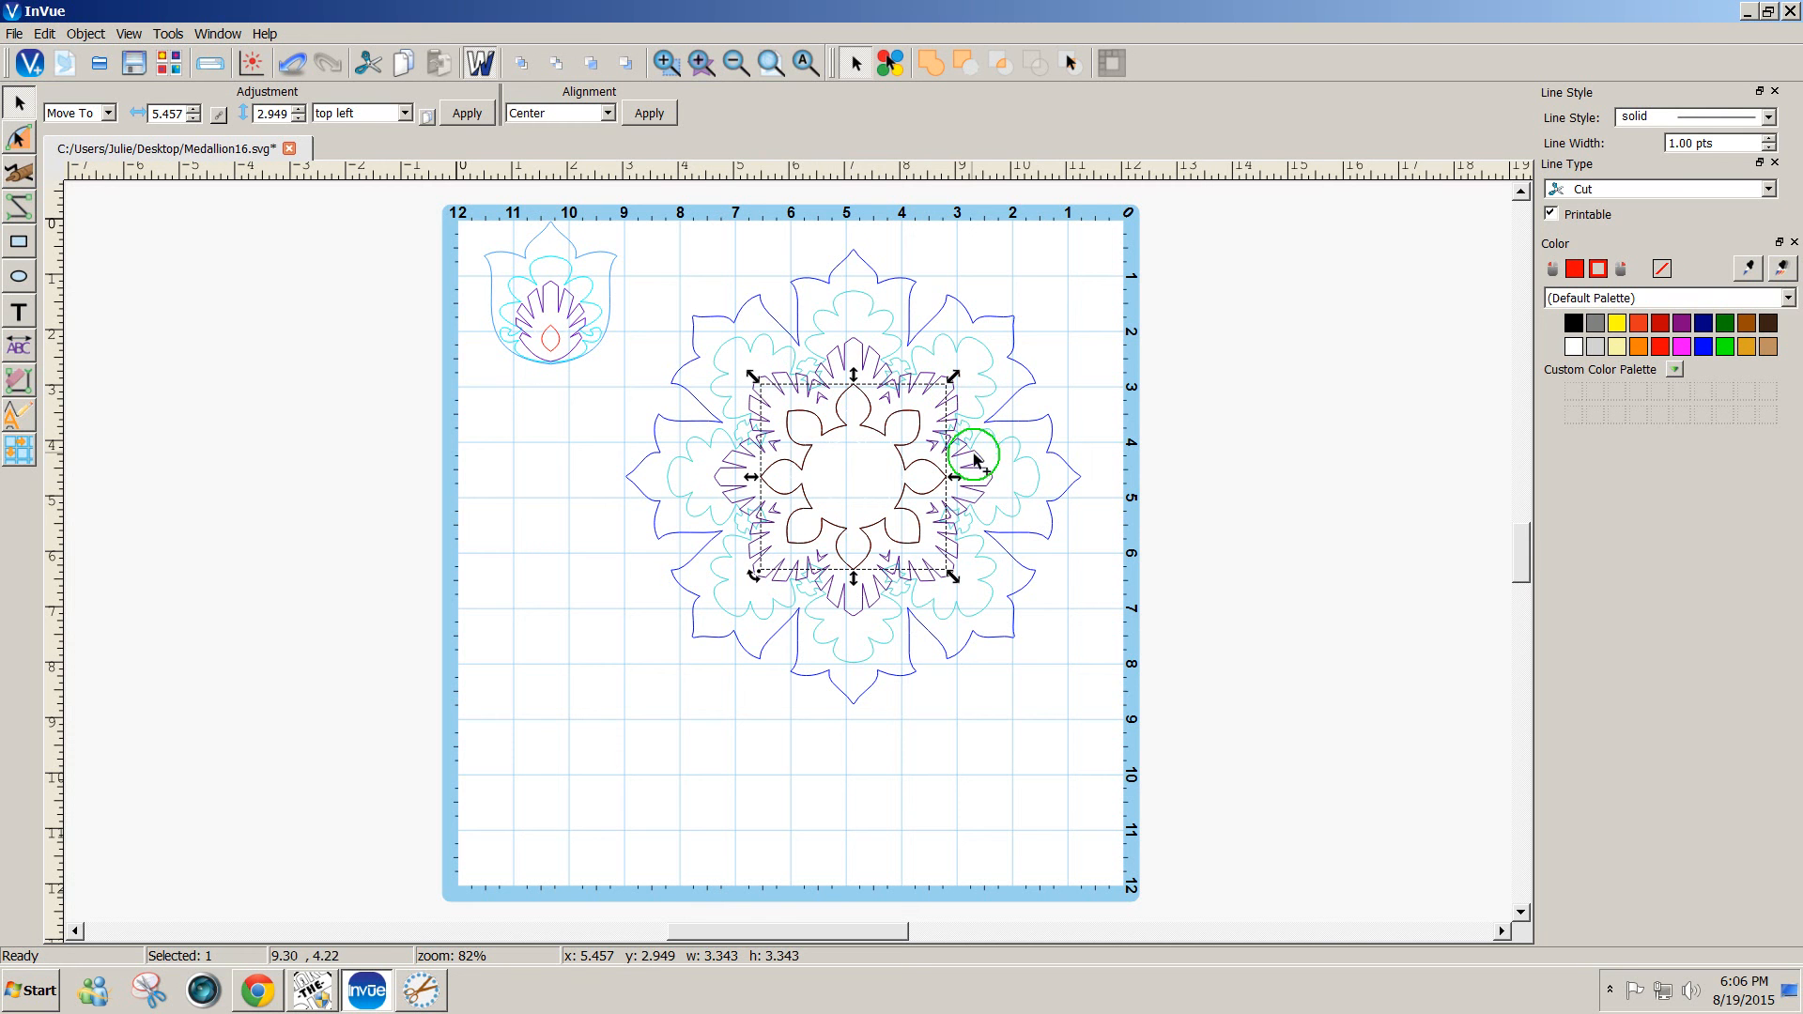
pyautogui.click(974, 457)
pyautogui.click(1019, 460)
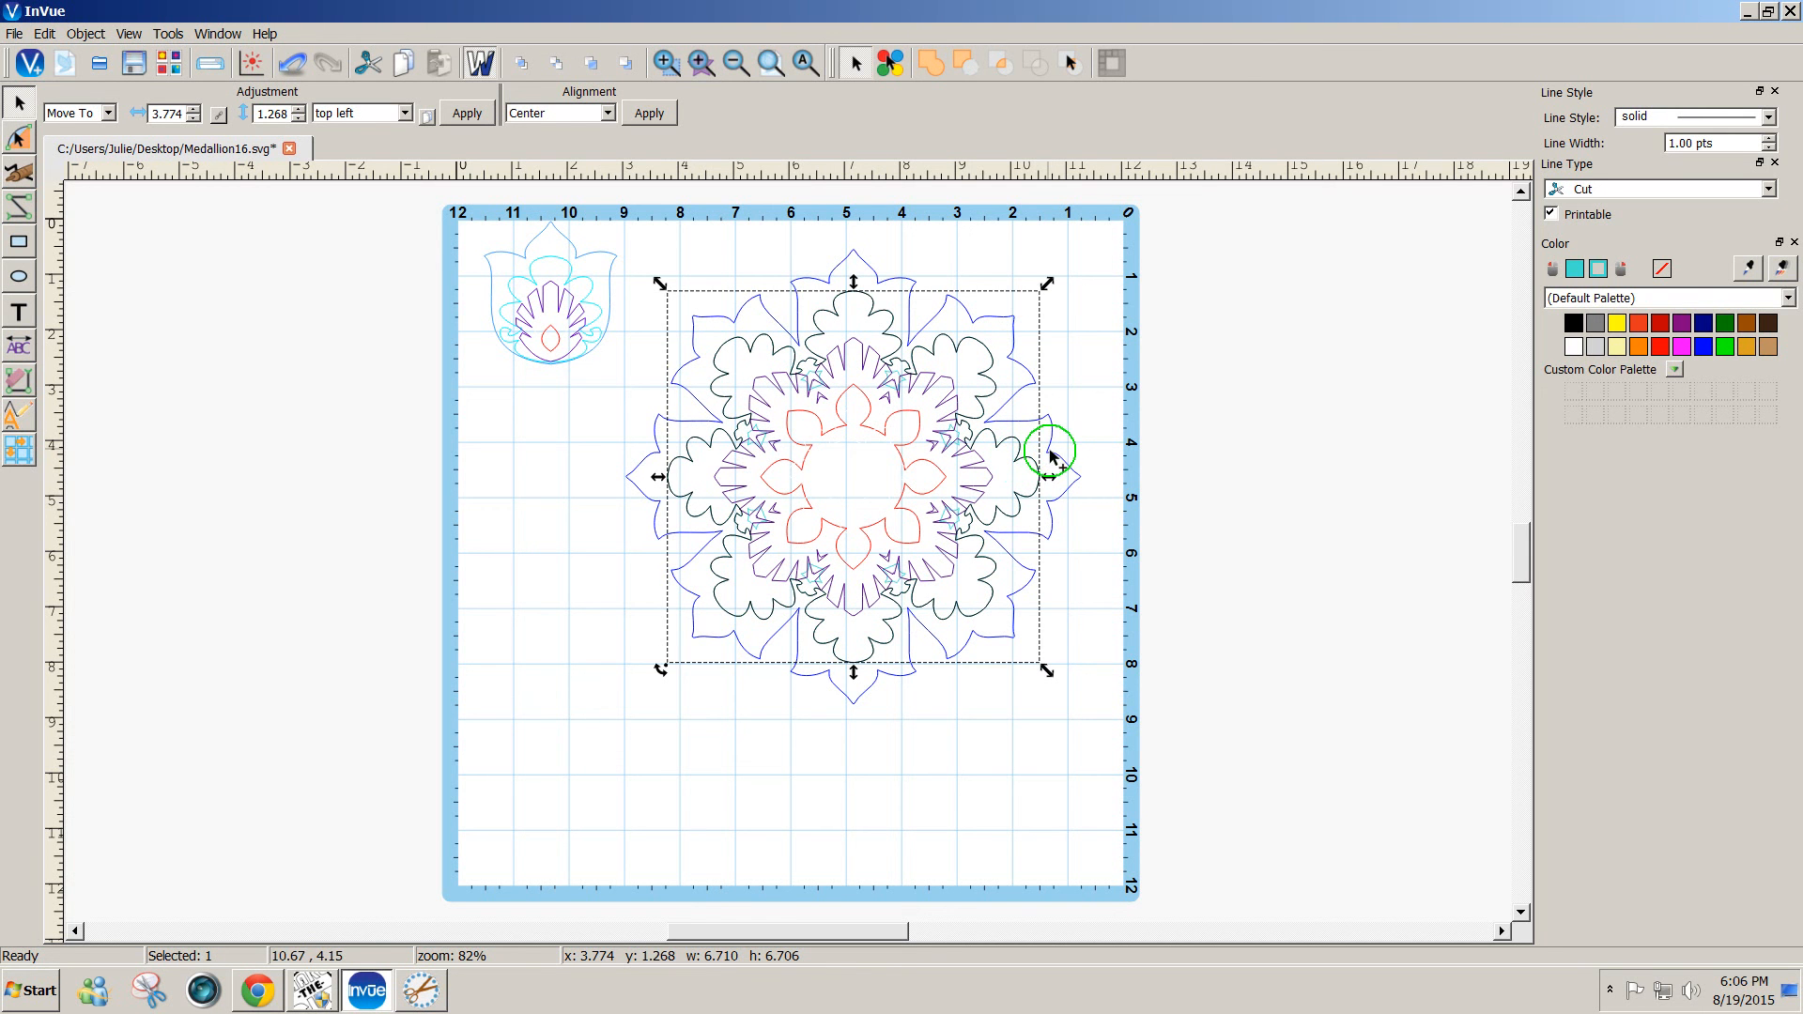
pyautogui.click(1051, 455)
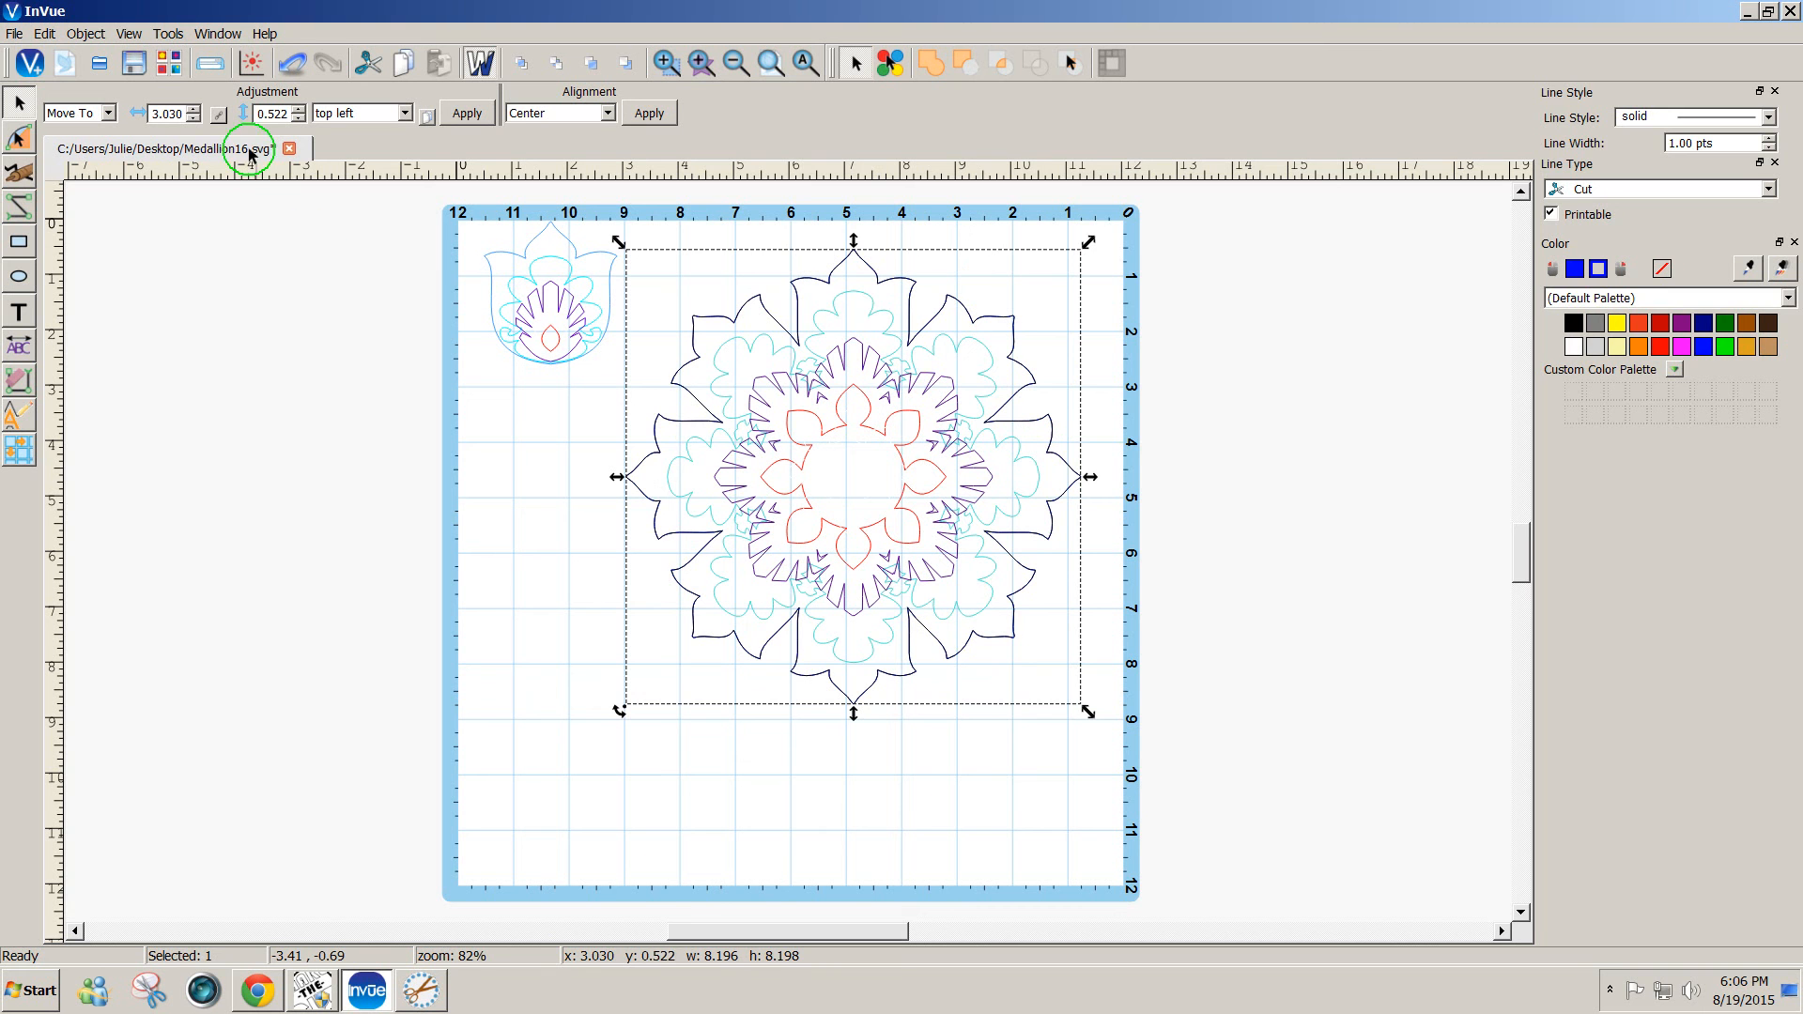
# - Activate cut control and examine the dark purple, turquoise and white outlines through the color filters
pyautogui.click(212, 62)
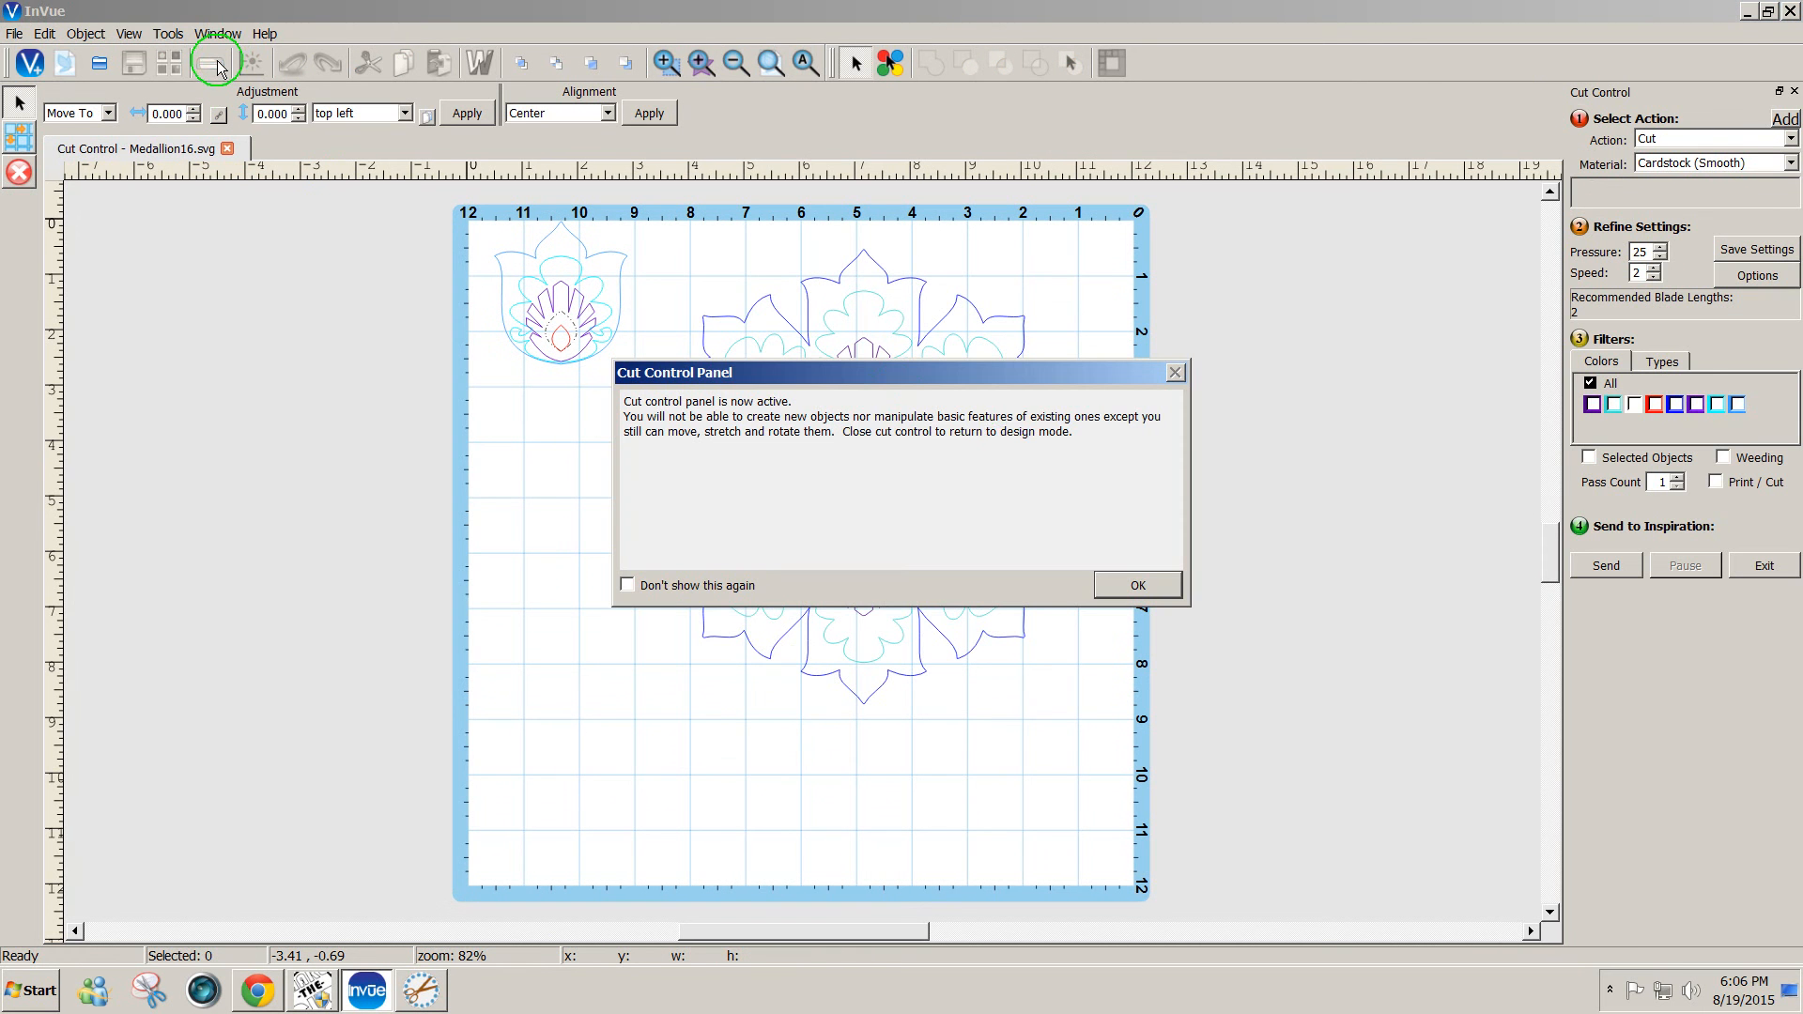
pyautogui.click(1138, 585)
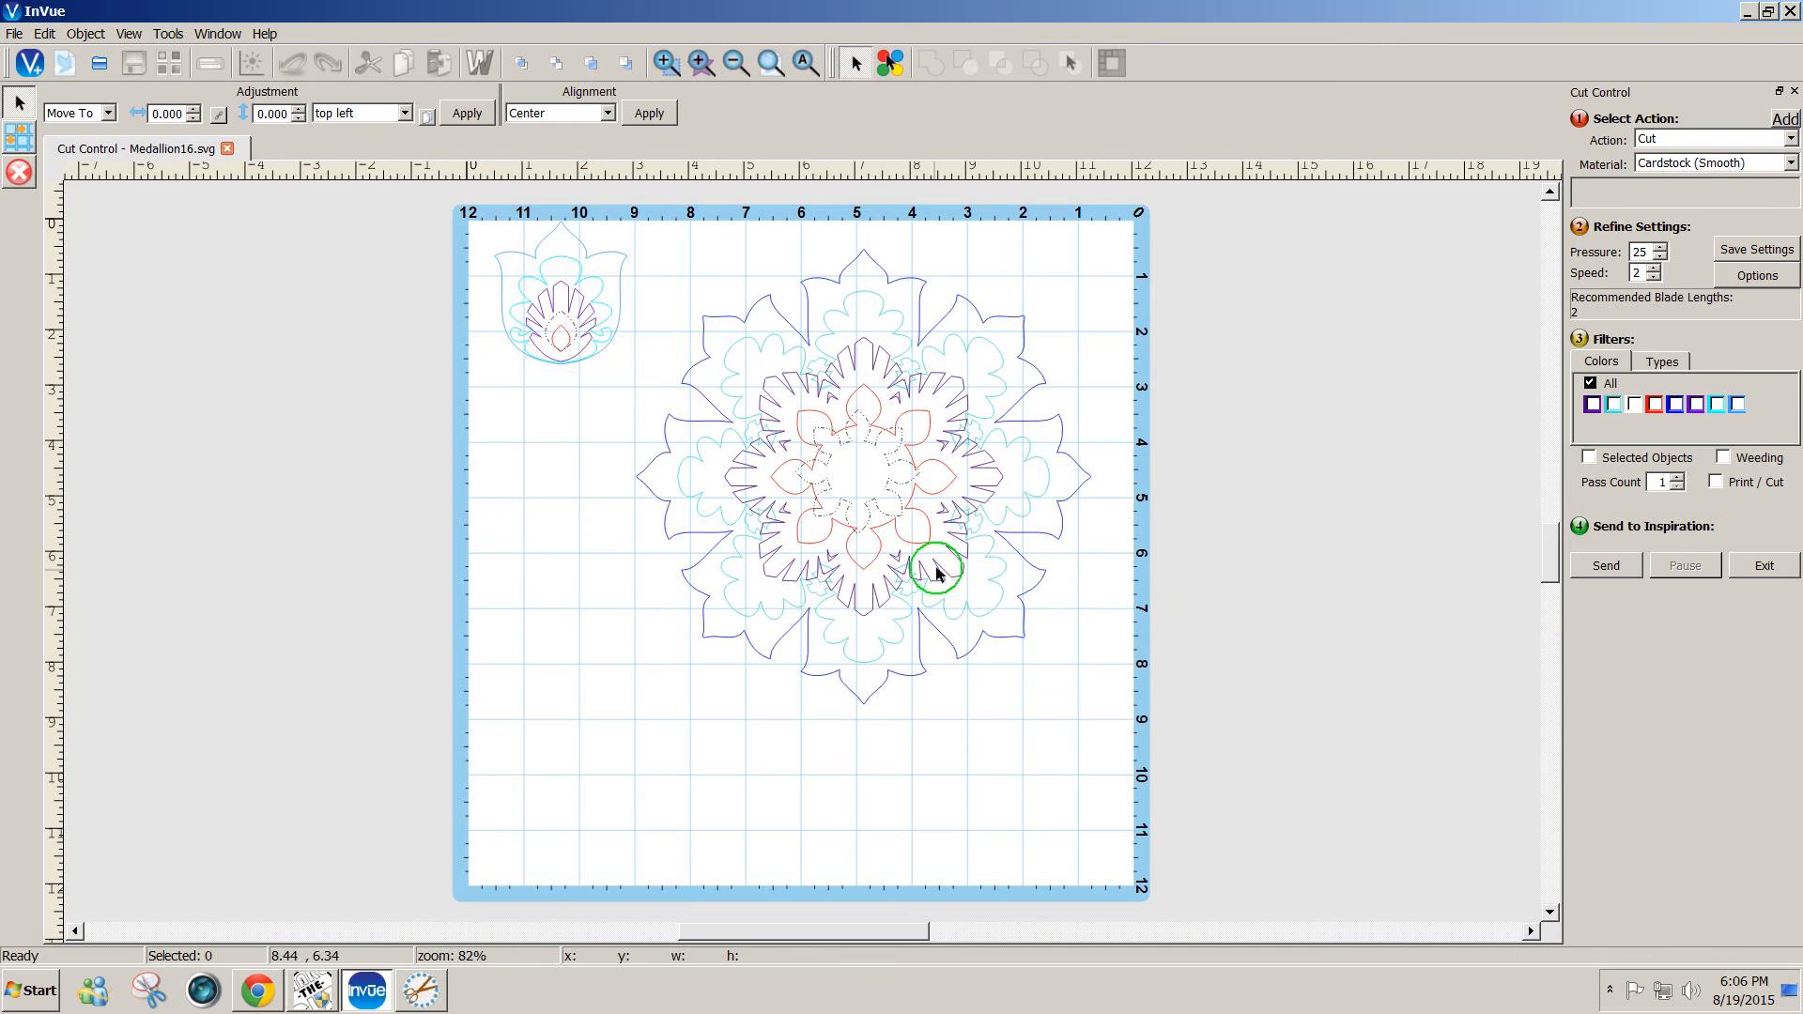
pyautogui.click(1592, 405)
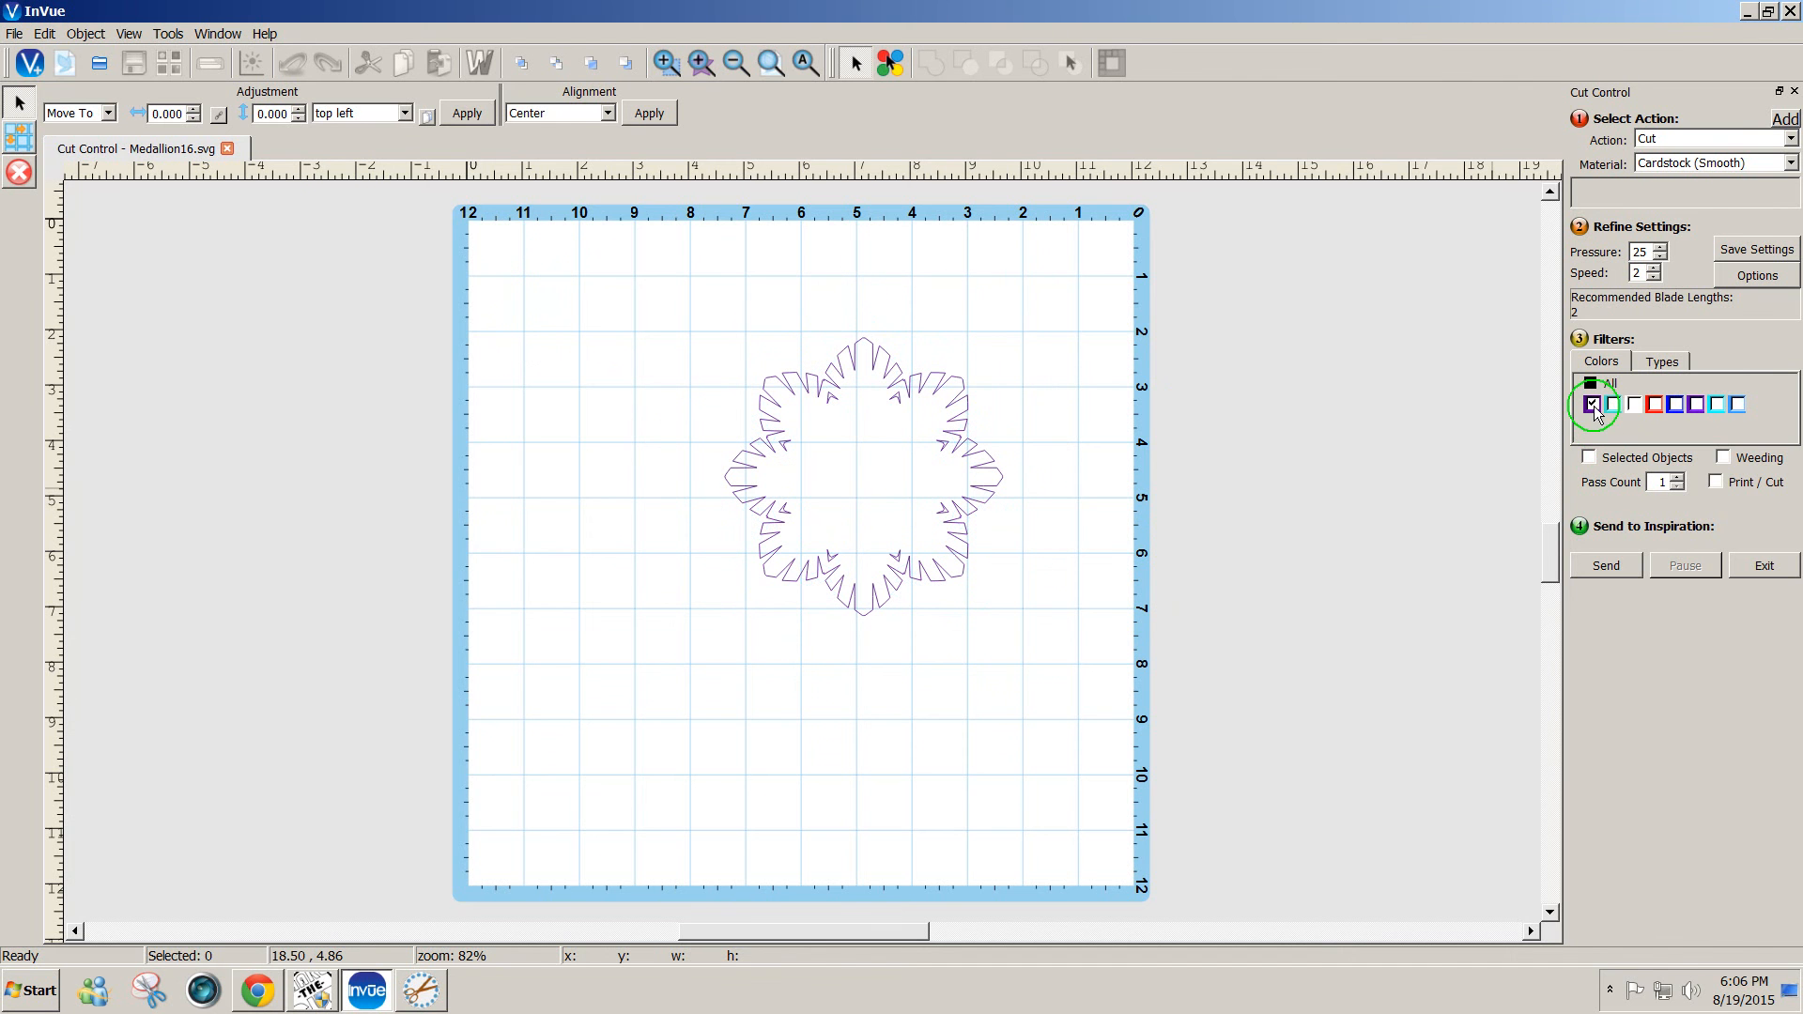
pyautogui.click(1615, 405)
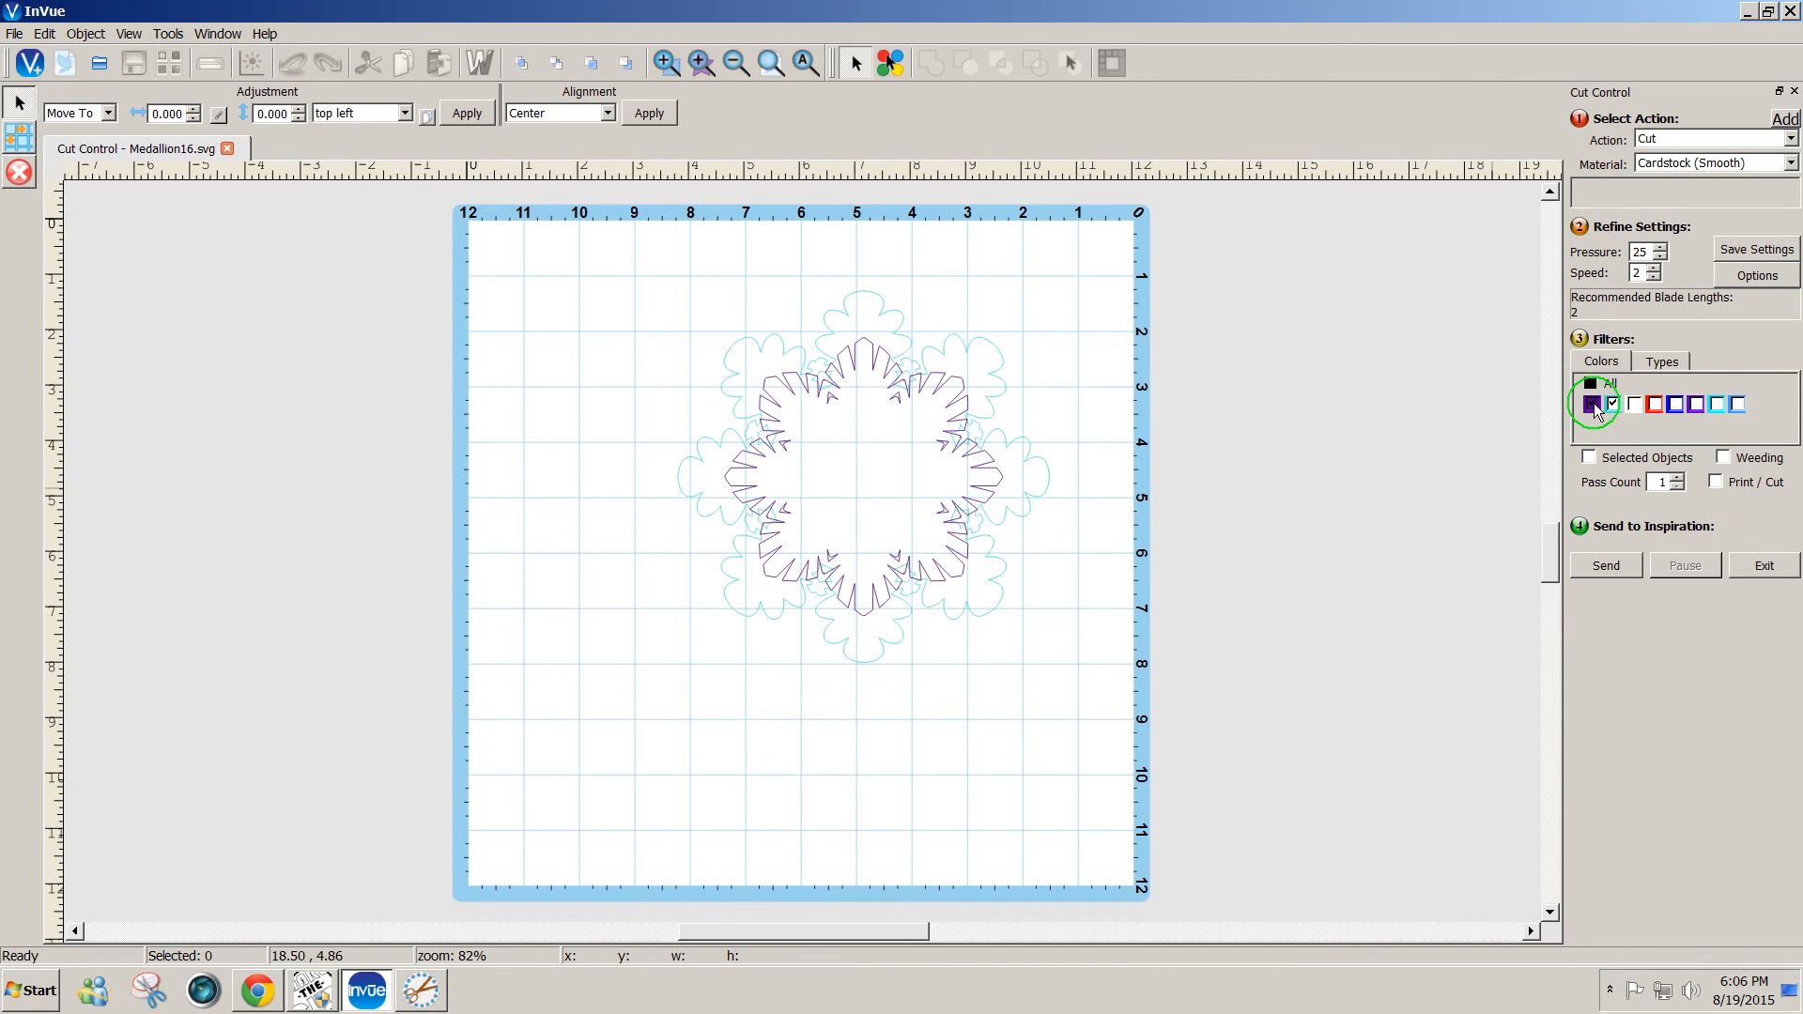
pyautogui.click(1592, 404)
pyautogui.click(1615, 406)
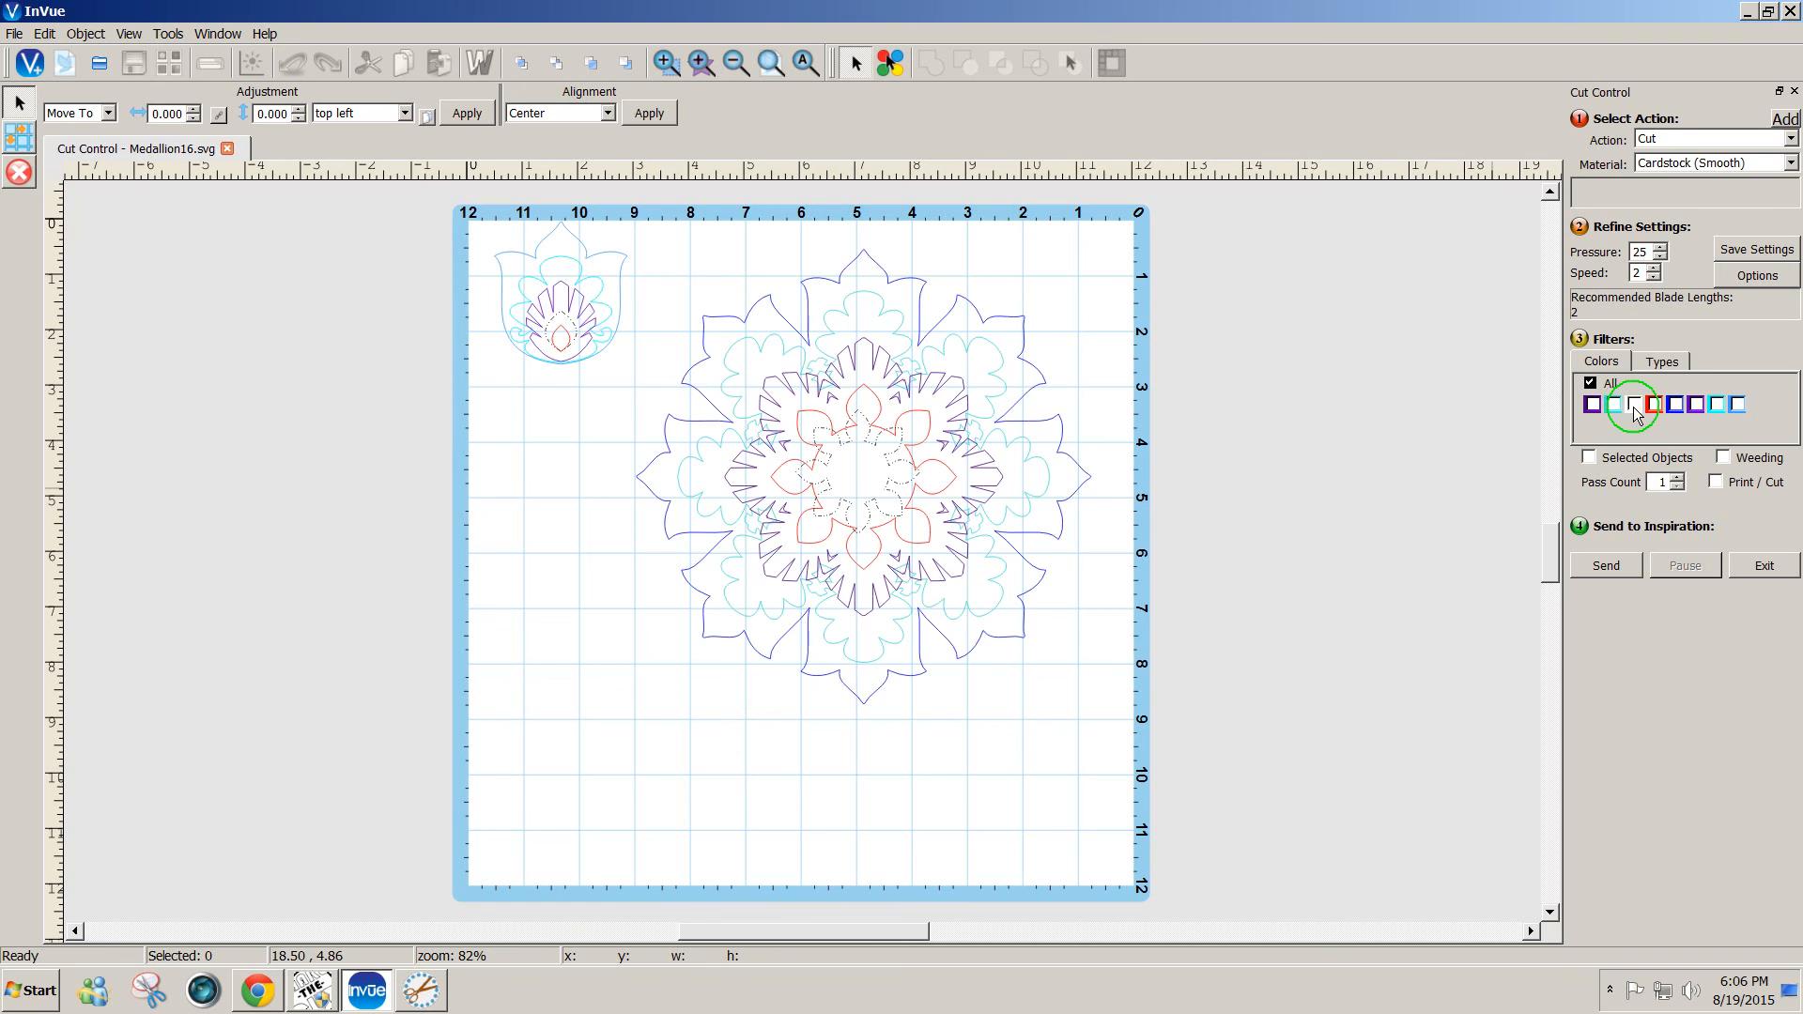
pyautogui.click(1634, 406)
pyautogui.click(1614, 405)
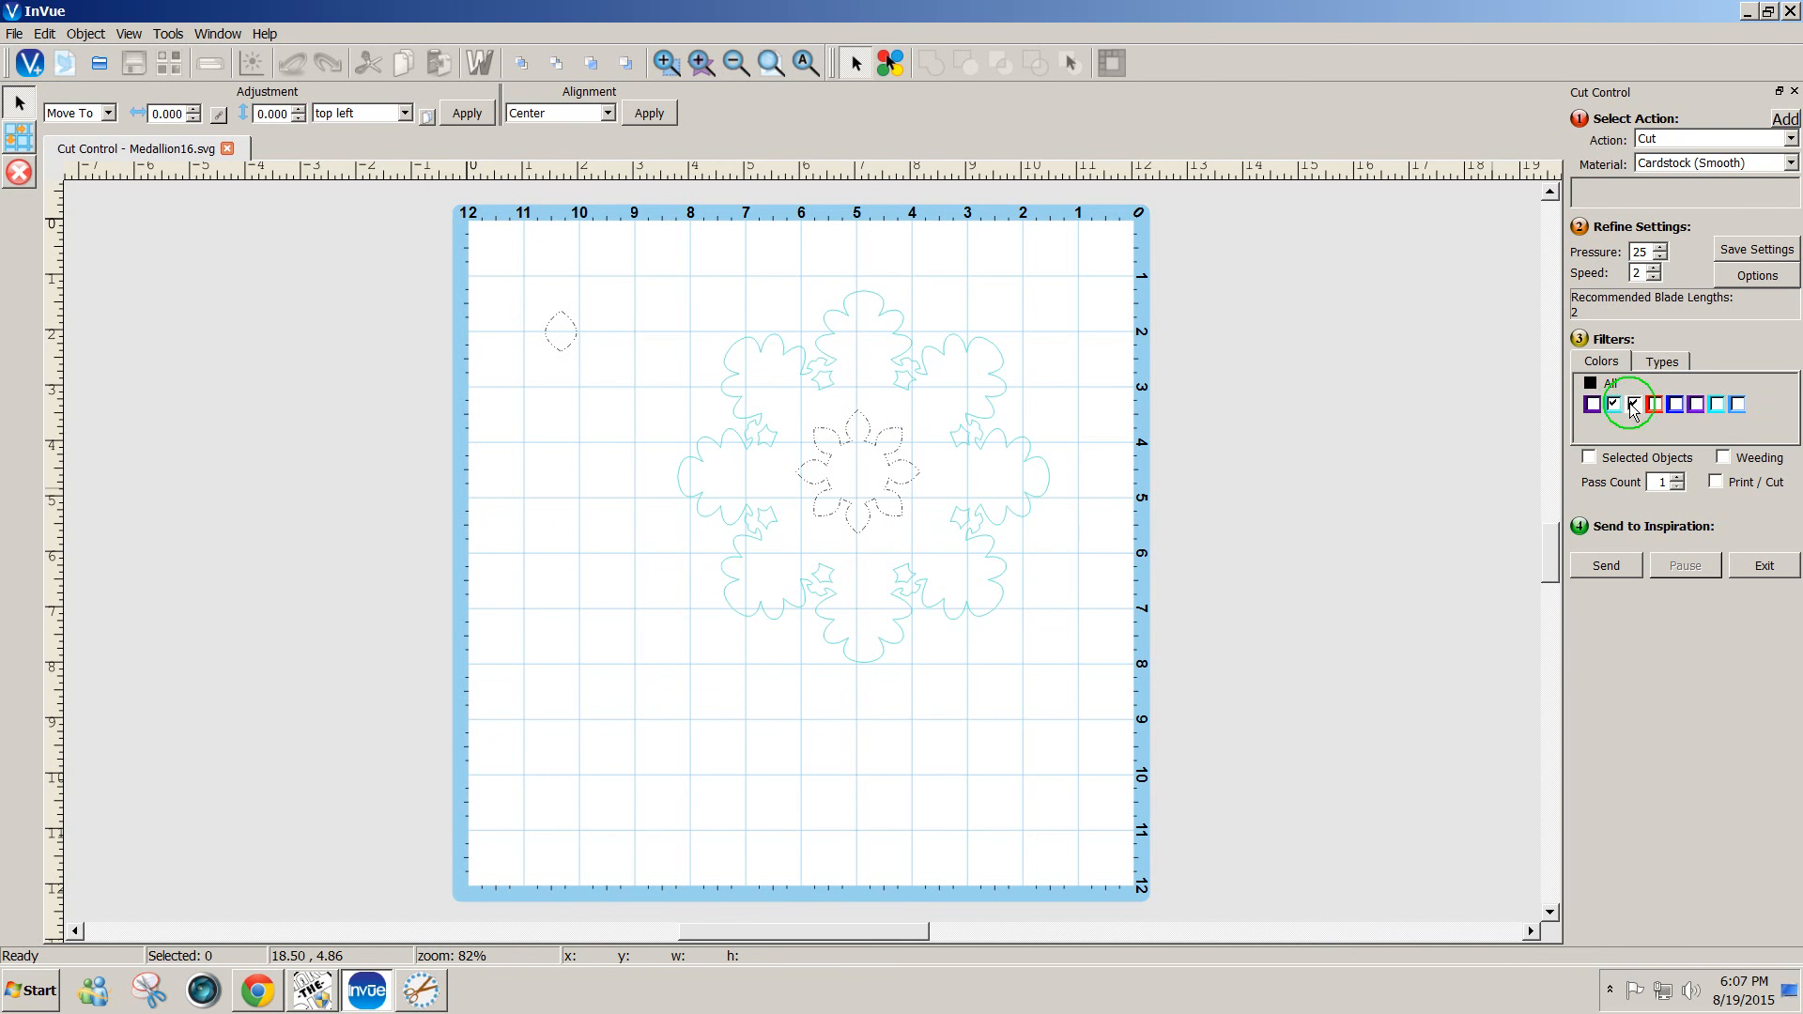
pyautogui.click(1634, 406)
pyautogui.click(1614, 404)
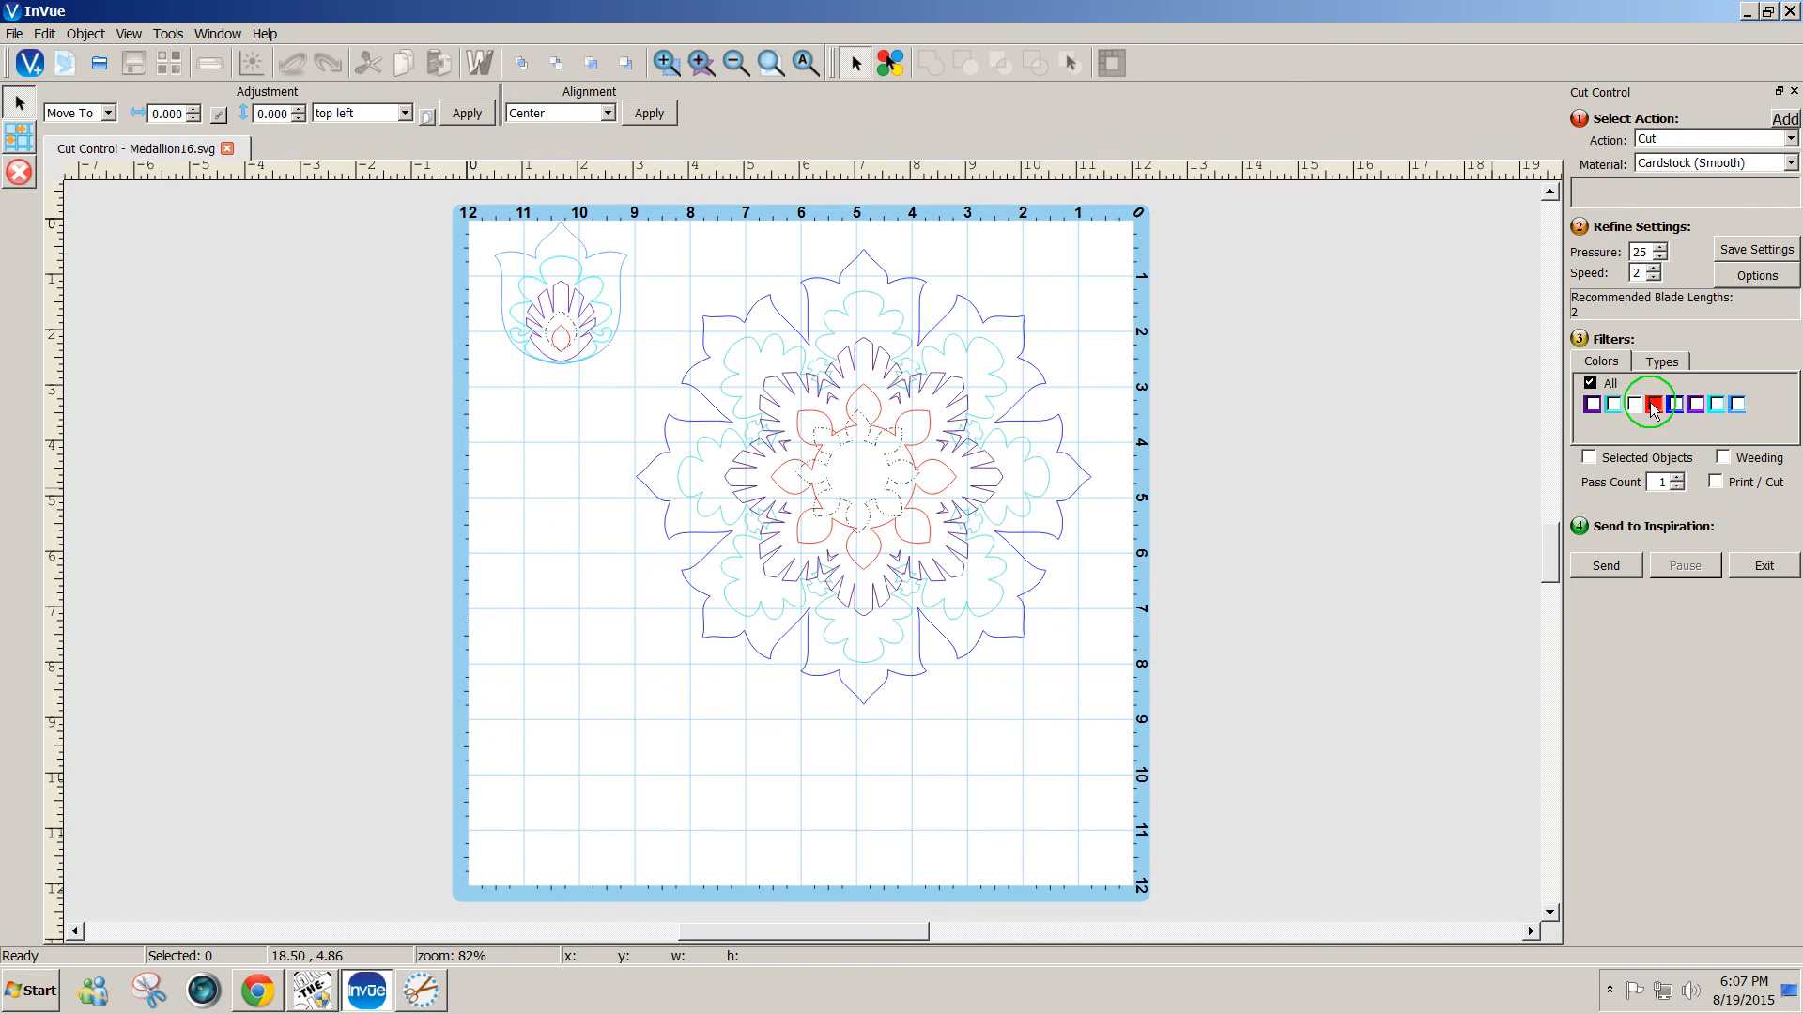
# - Filter the cut preview by red, blue, purple, cyan and light blue one at a time, and return to design mode
pyautogui.click(1654, 406)
pyautogui.click(1657, 404)
pyautogui.click(1672, 404)
pyautogui.click(1677, 405)
pyautogui.click(1691, 404)
pyautogui.click(1692, 404)
pyautogui.click(1715, 404)
pyautogui.click(1719, 404)
pyautogui.click(1744, 405)
pyautogui.click(1743, 404)
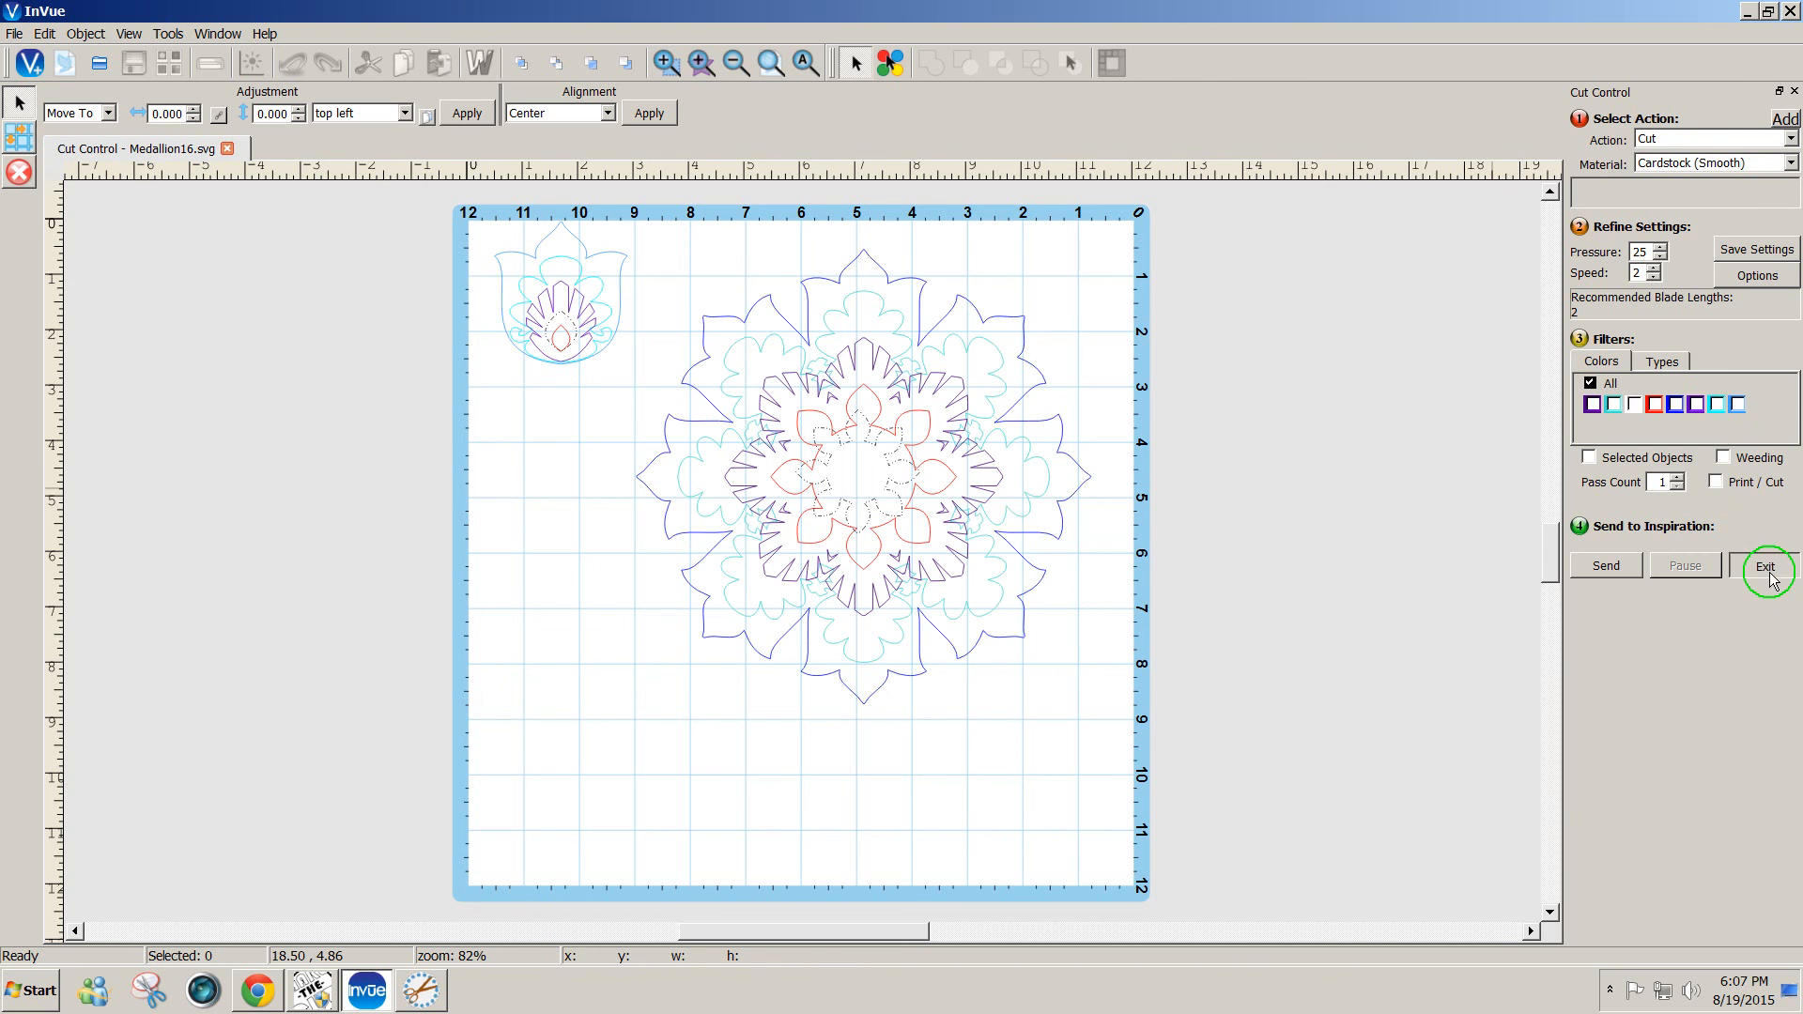
pyautogui.click(1767, 567)
pyautogui.click(1280, 611)
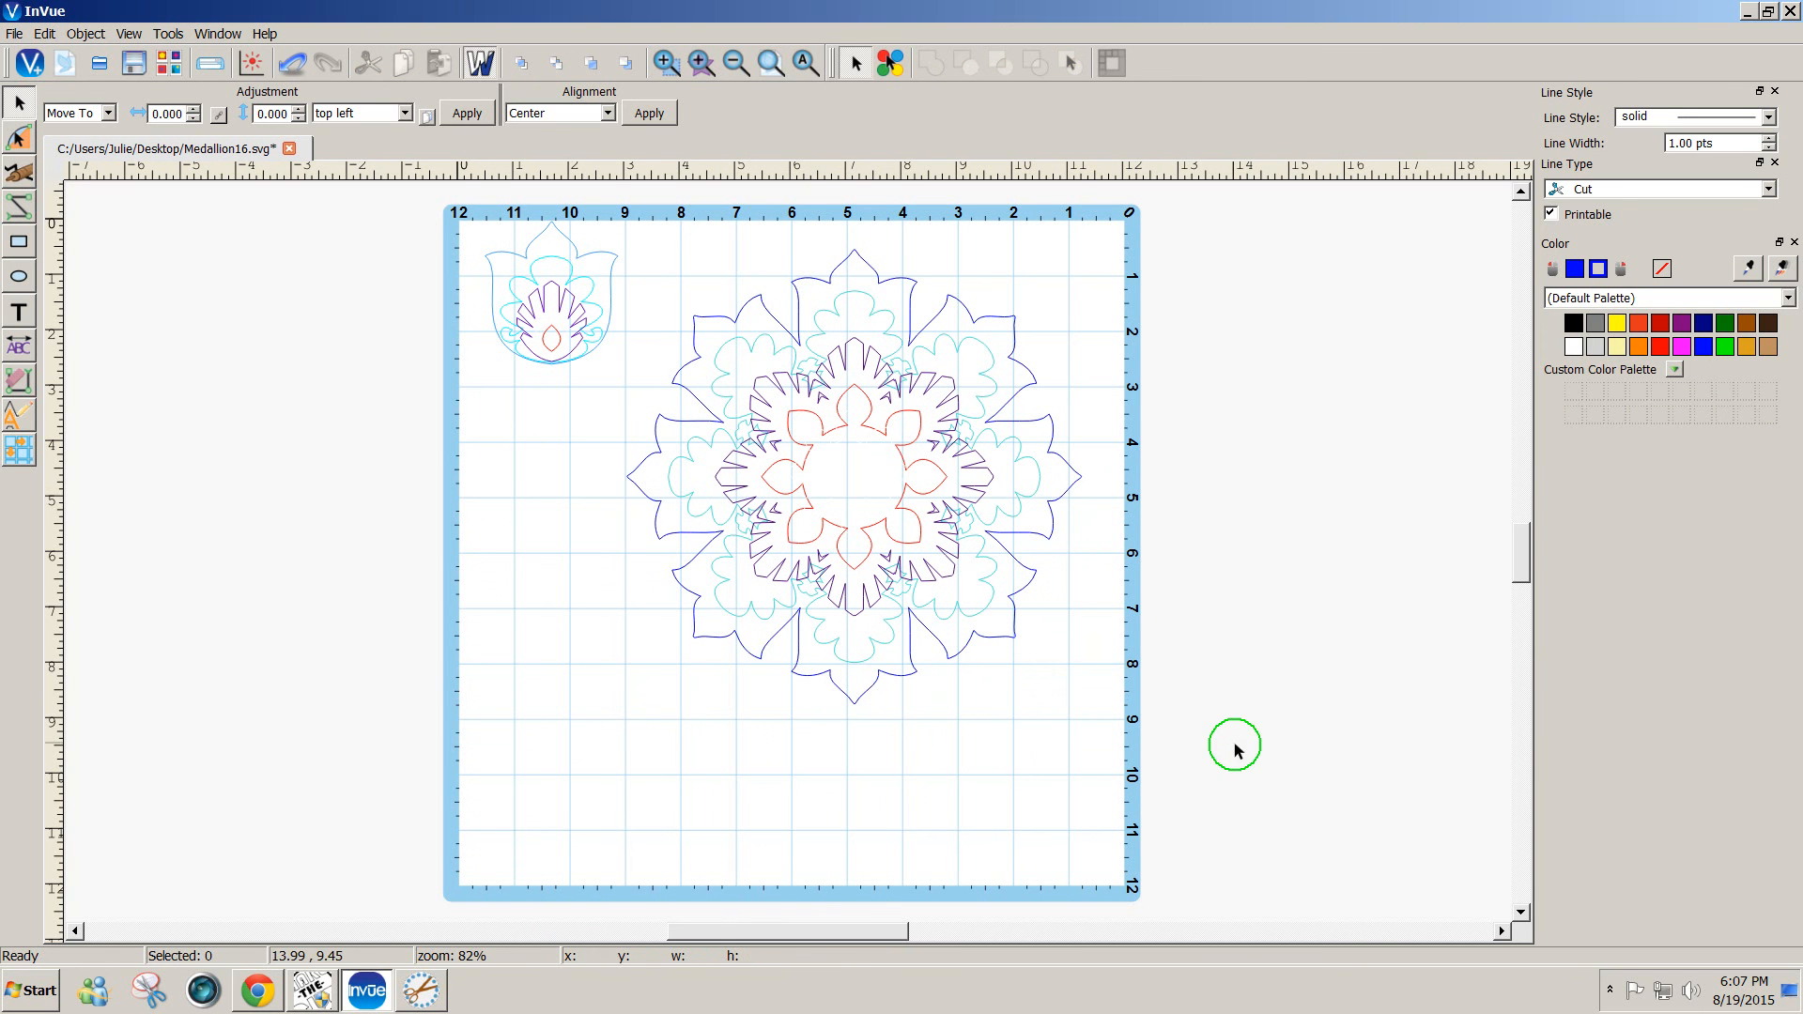
# - Select all shapes on the mat and switch the design from wireframe back to filled display
pyautogui.moveTo(1236, 748); pyautogui.dragTo(463, 194)
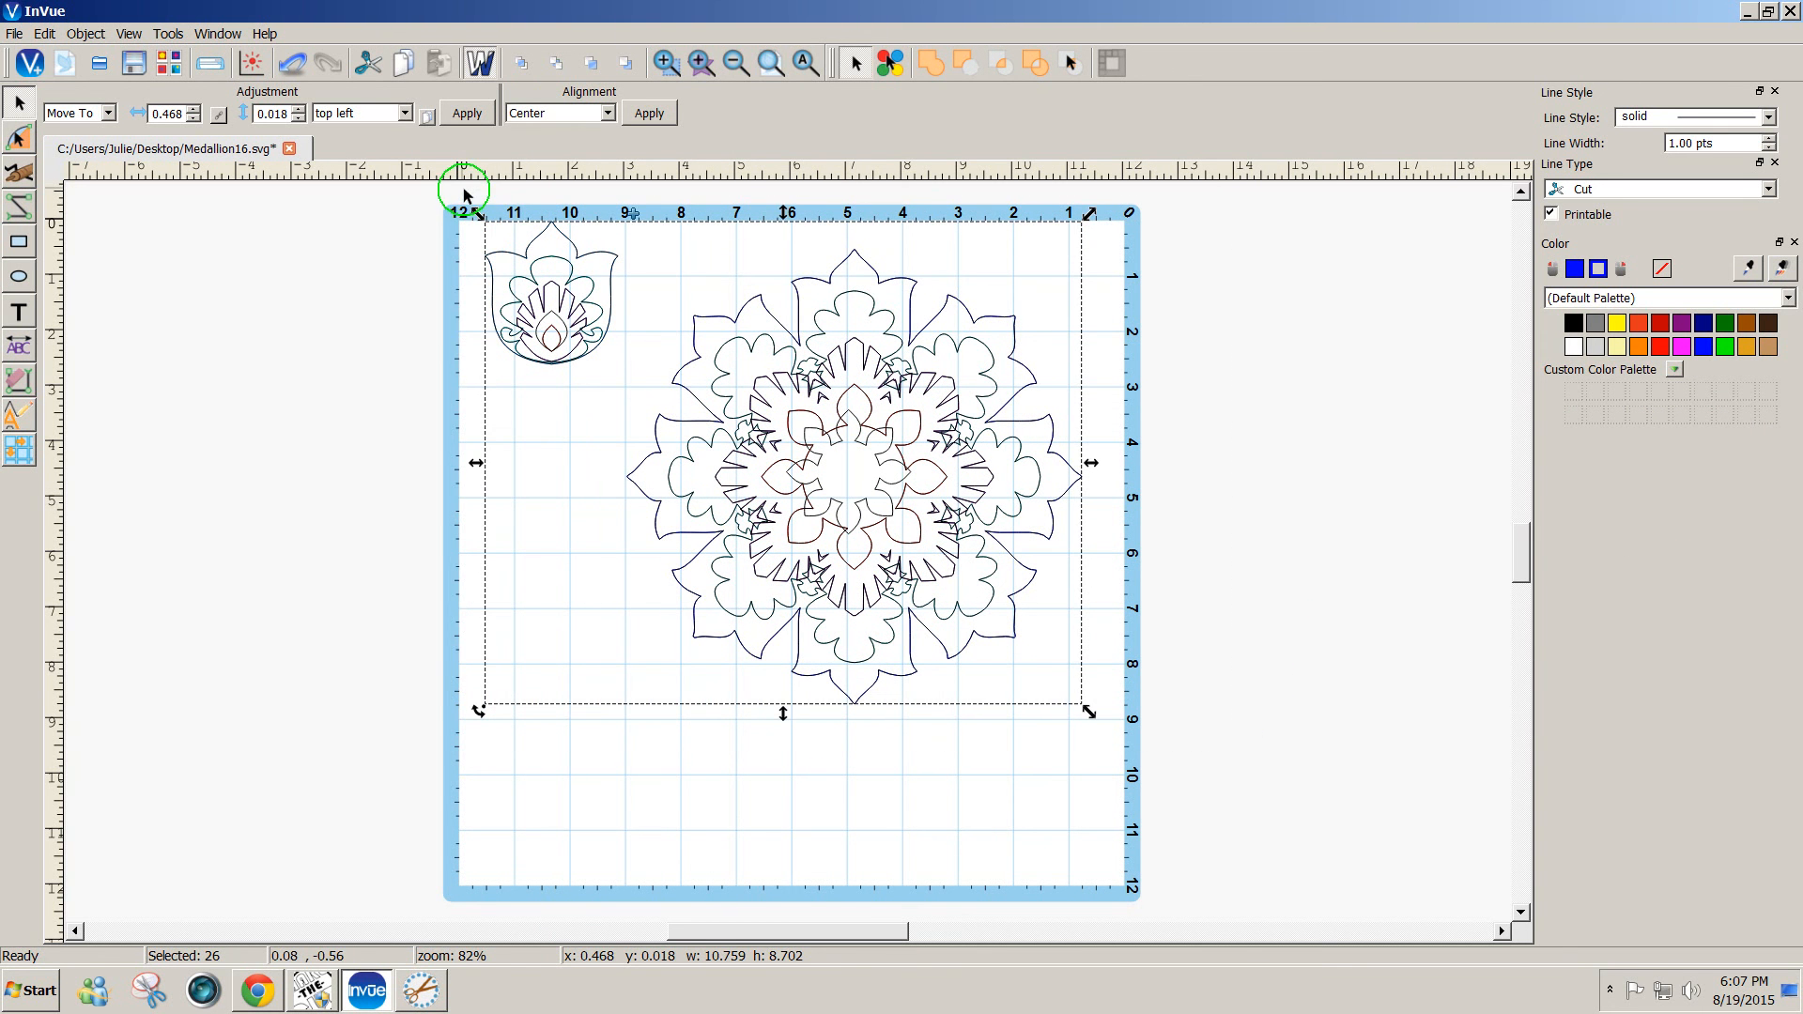
pyautogui.click(476, 66)
pyautogui.click(419, 347)
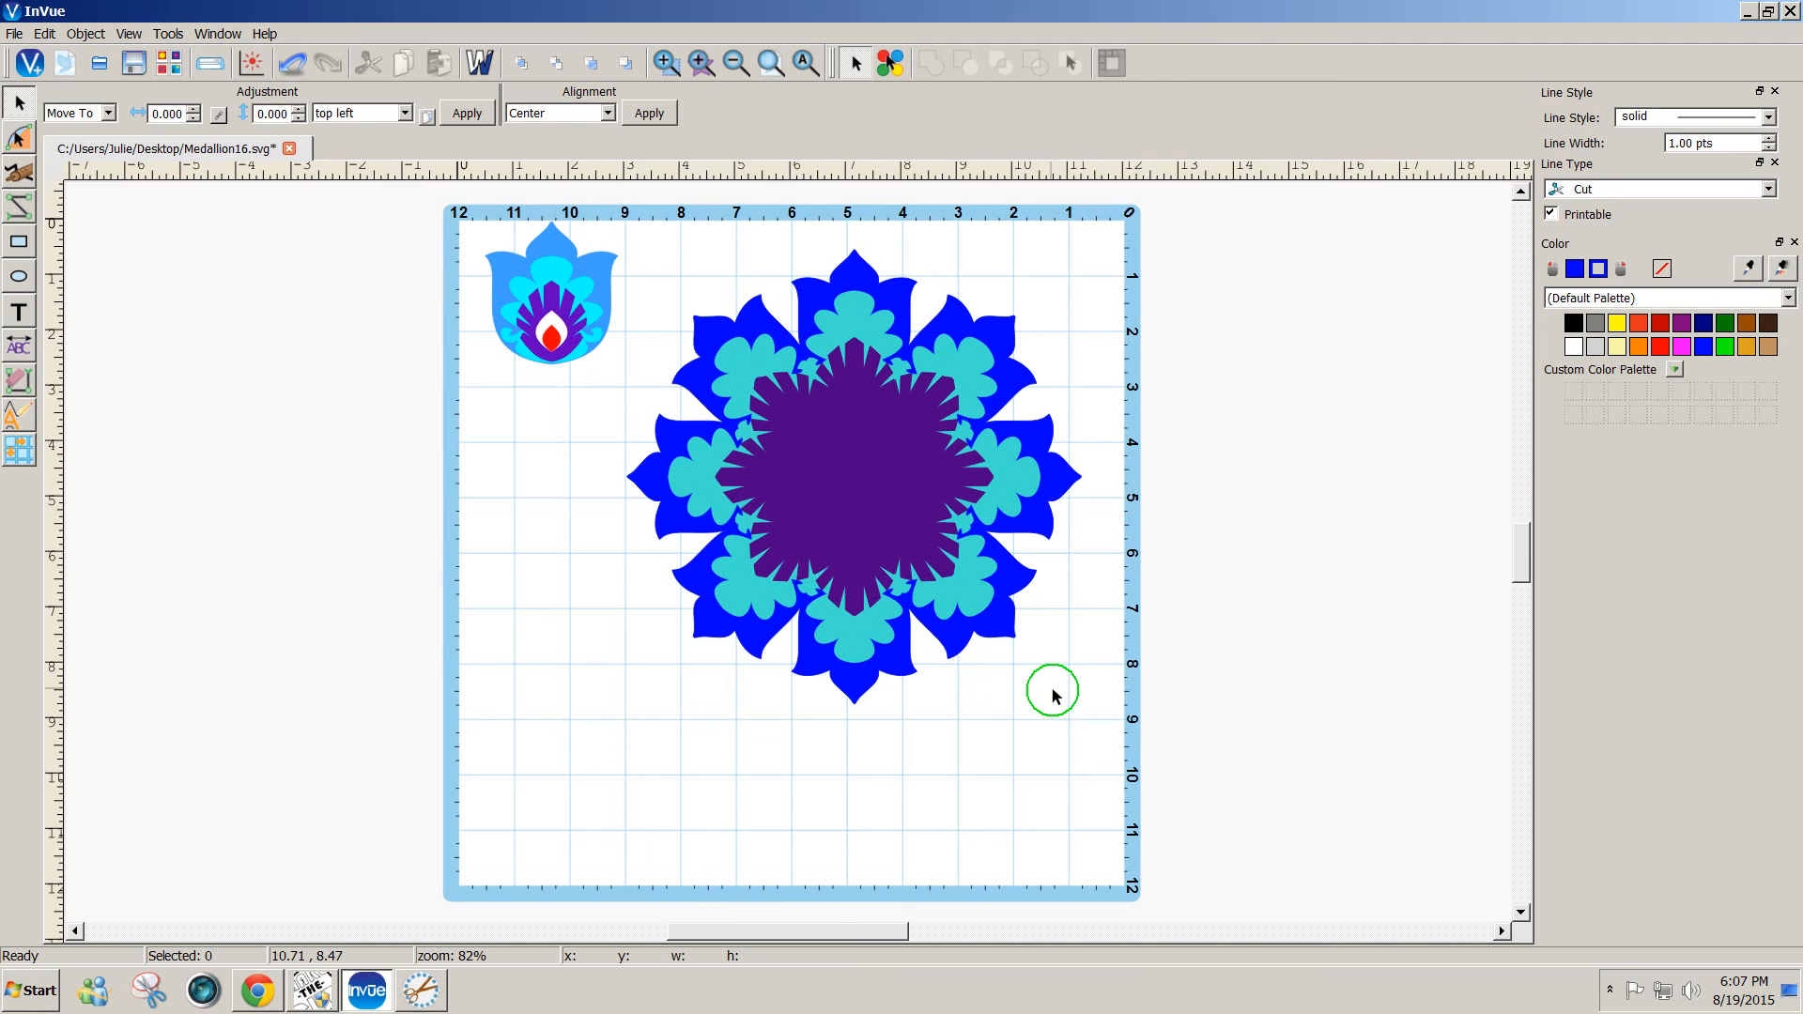
# - Switch to Make The Cut and look over the light blue medallion variation and the project's pieces and paper pages
pyautogui.click(313, 991)
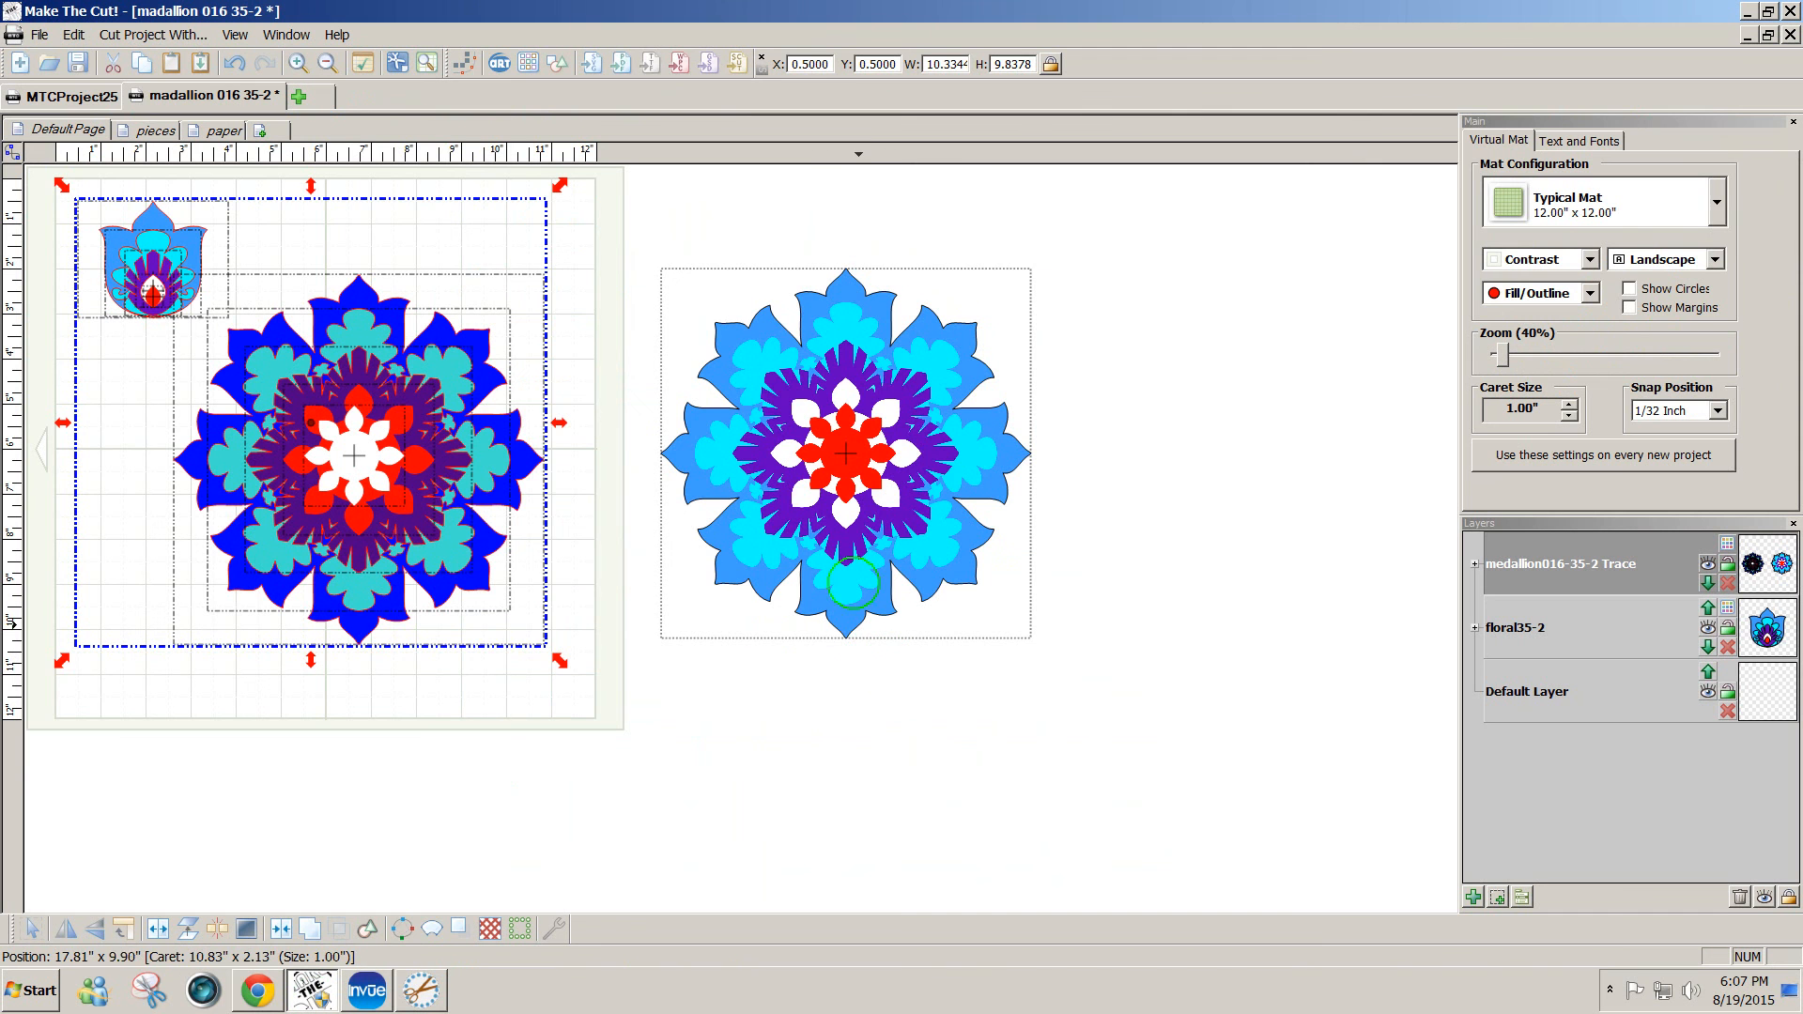
pyautogui.click(854, 519)
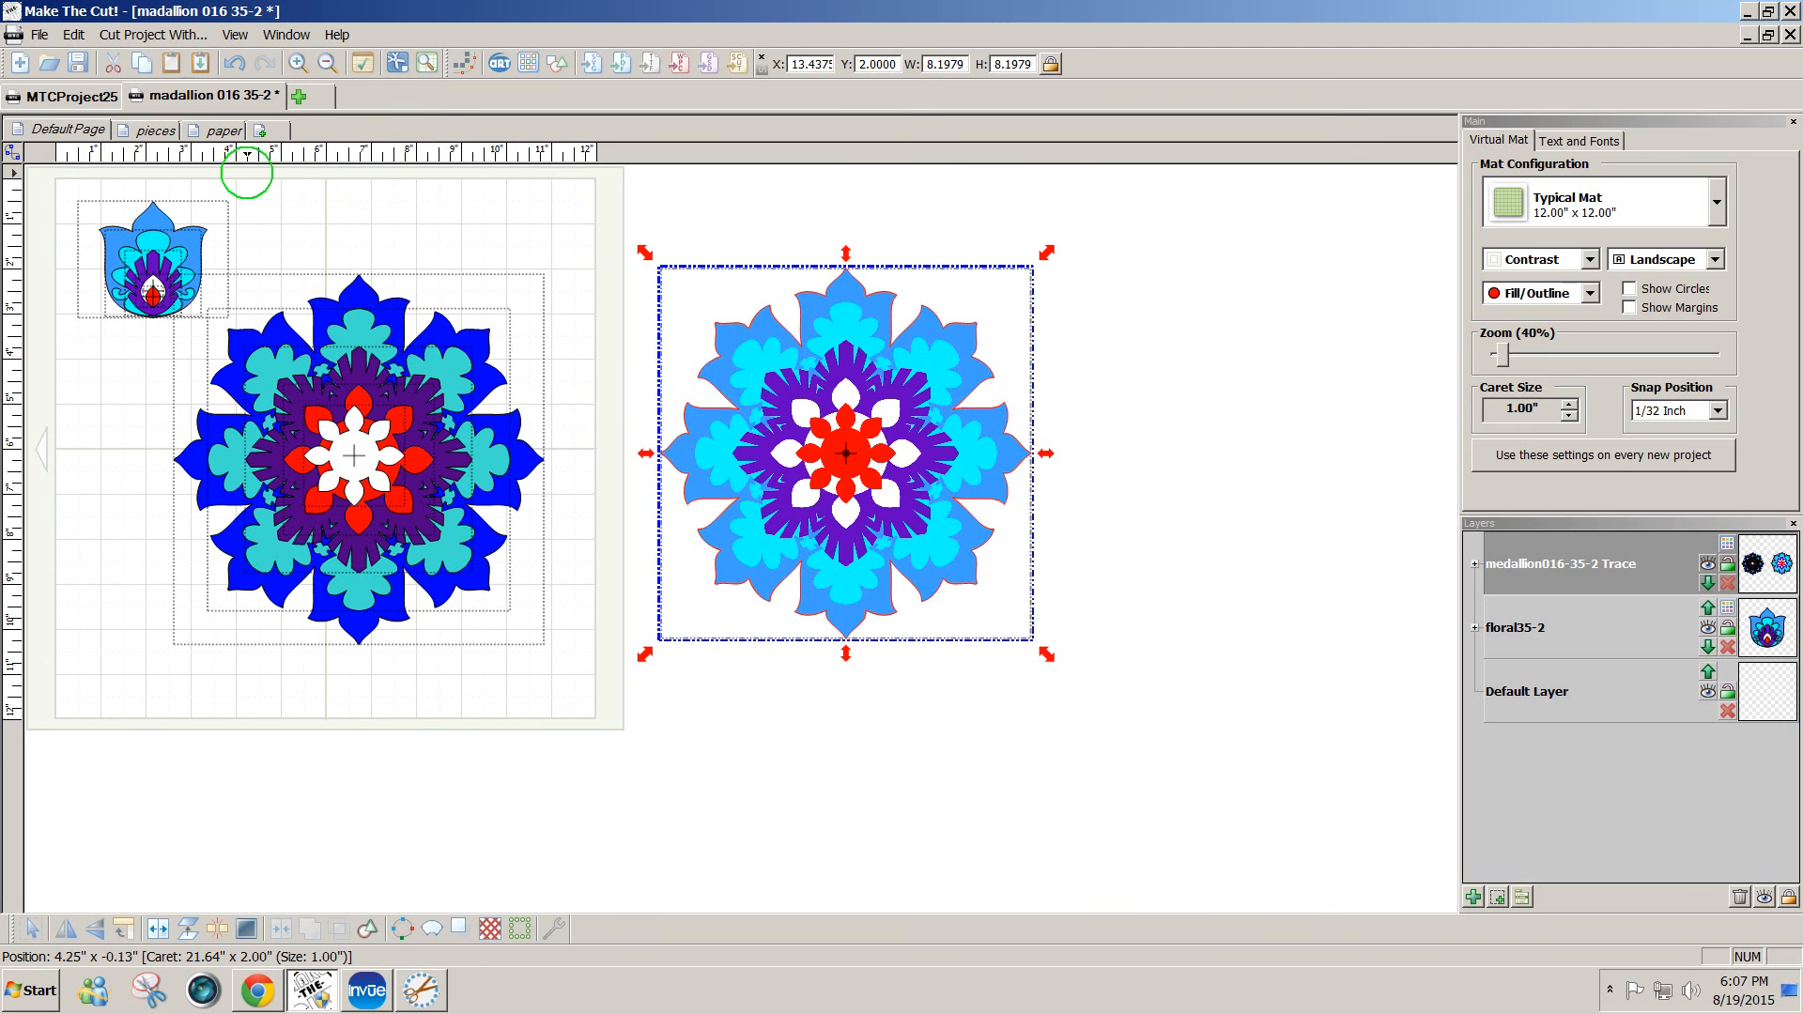
pyautogui.click(226, 130)
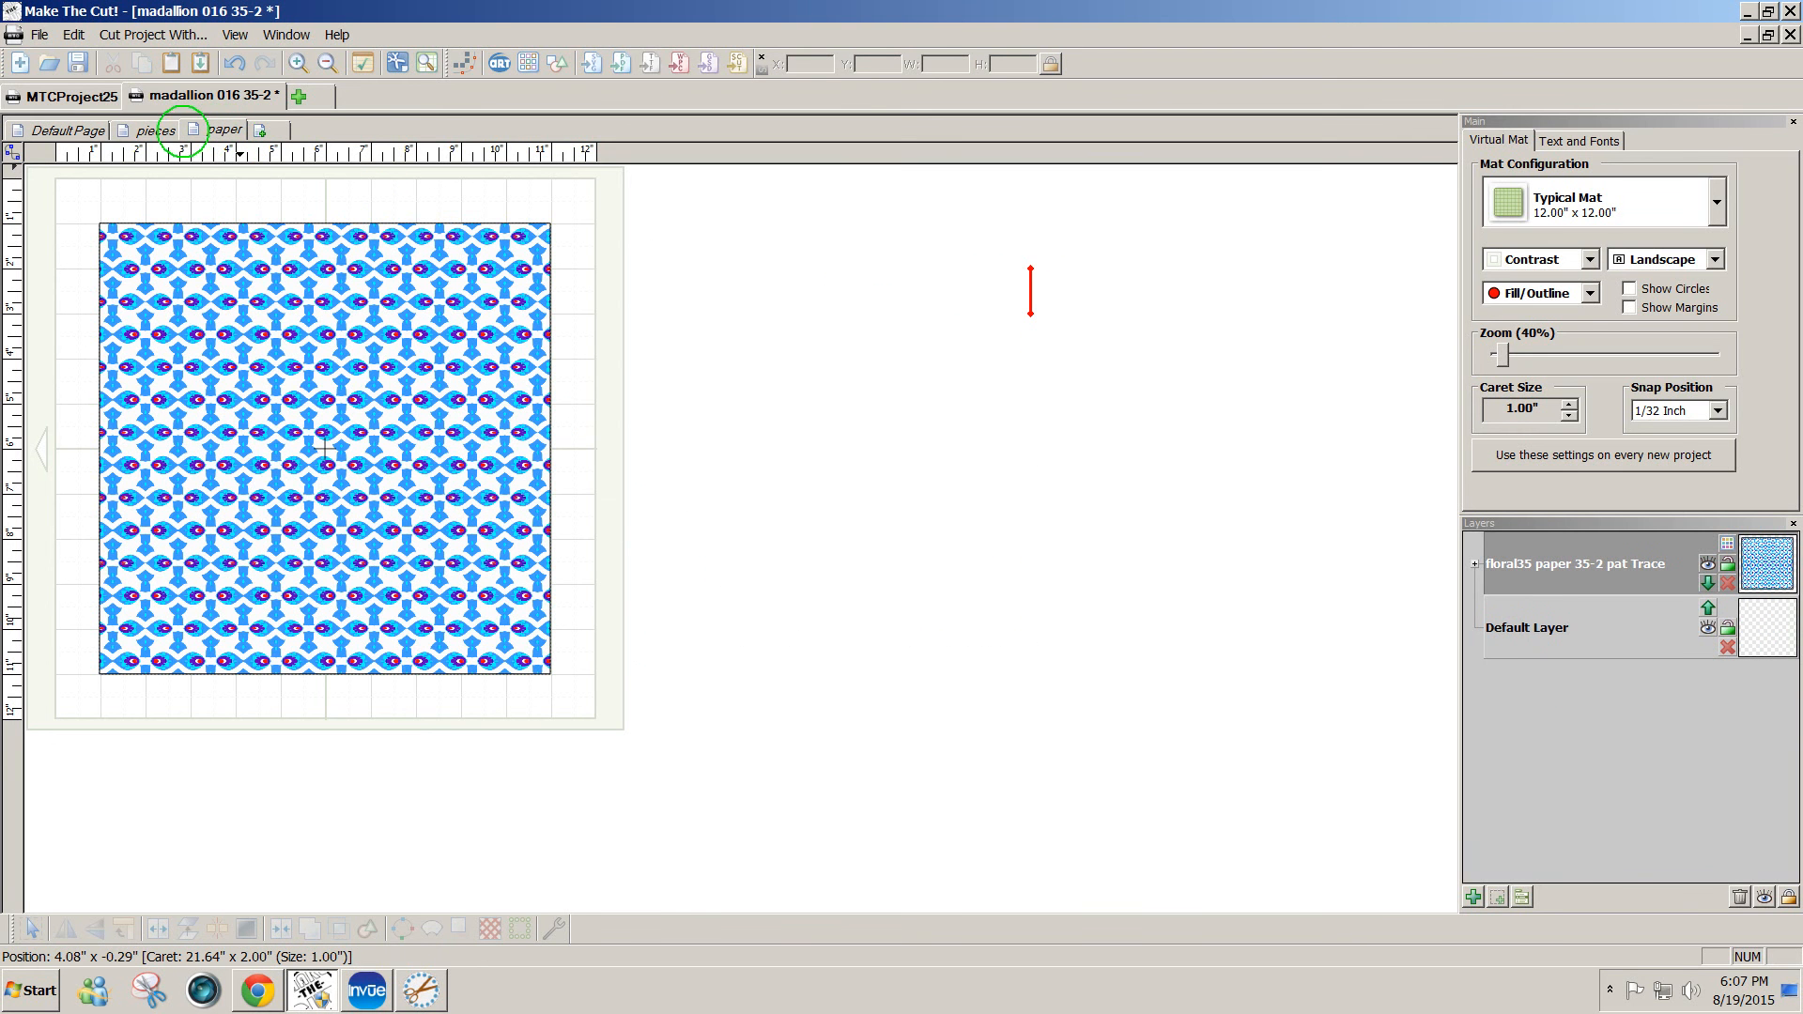
pyautogui.click(150, 129)
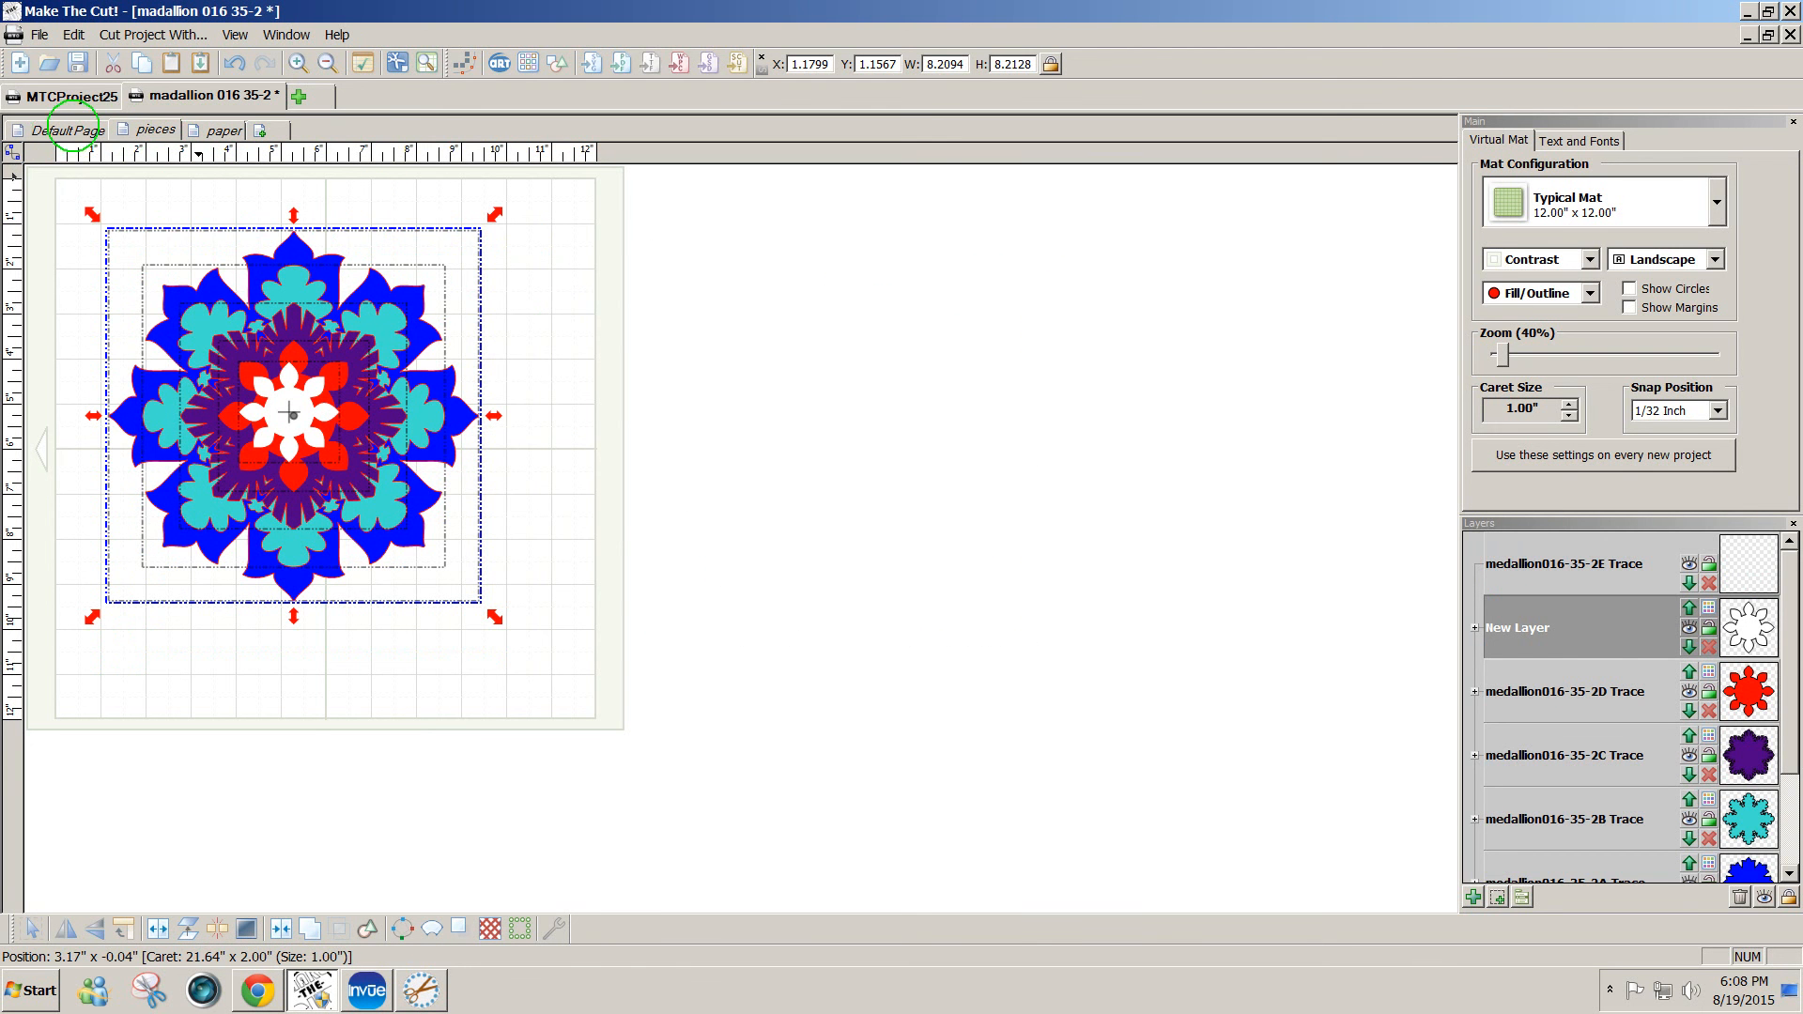
pyautogui.click(68, 130)
pyautogui.click(158, 129)
pyautogui.click(212, 129)
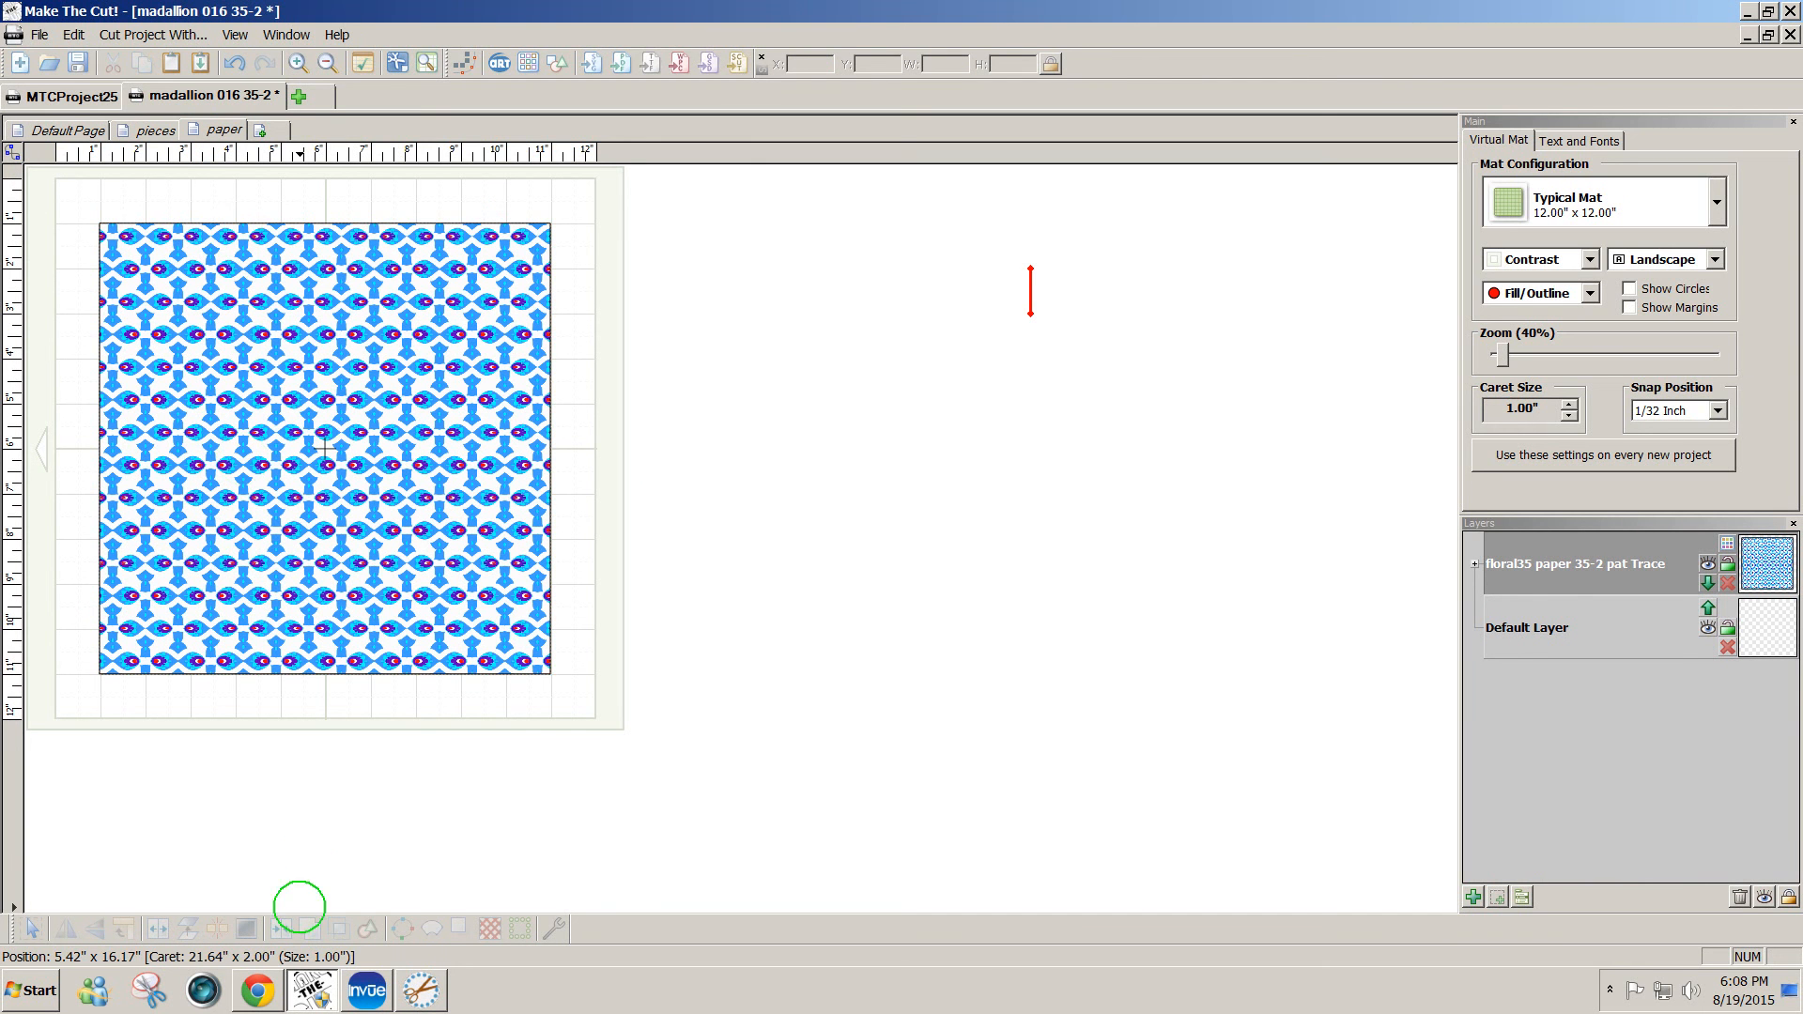
# - Check the layer order on the project's pieces page, switch to InVue and show the medallion in wireframe
pyautogui.click(148, 132)
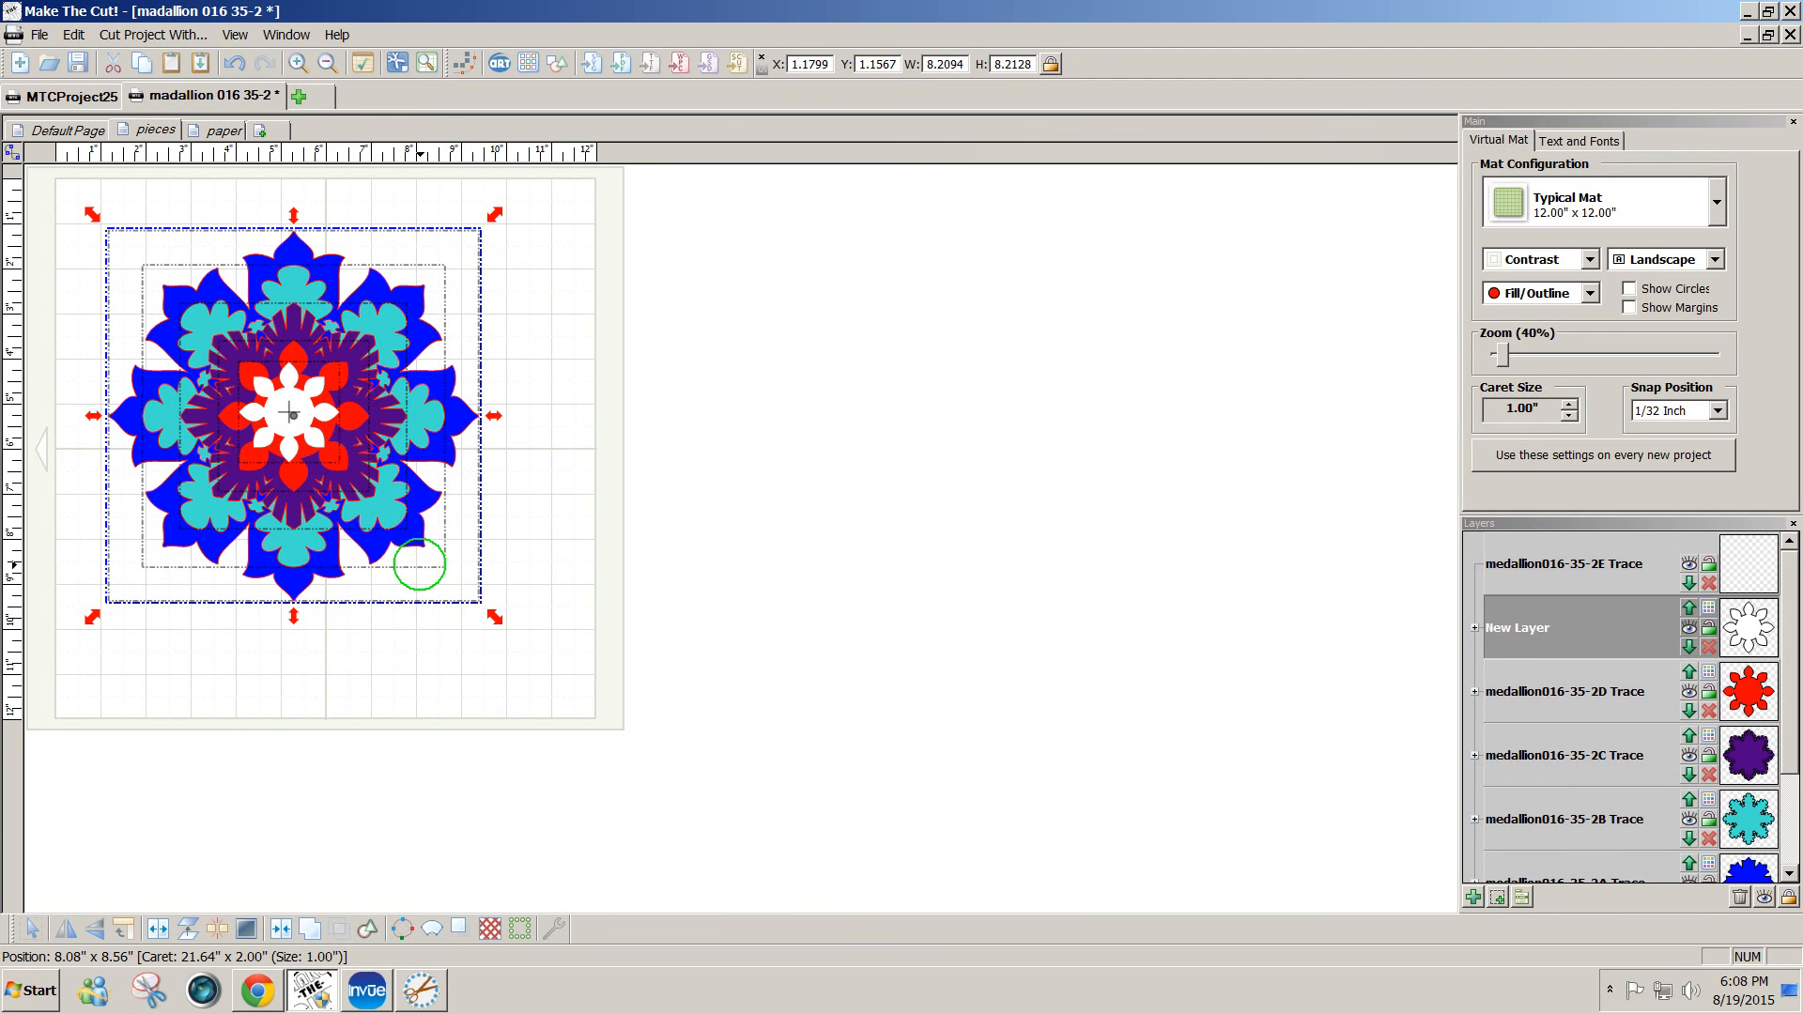
pyautogui.click(366, 991)
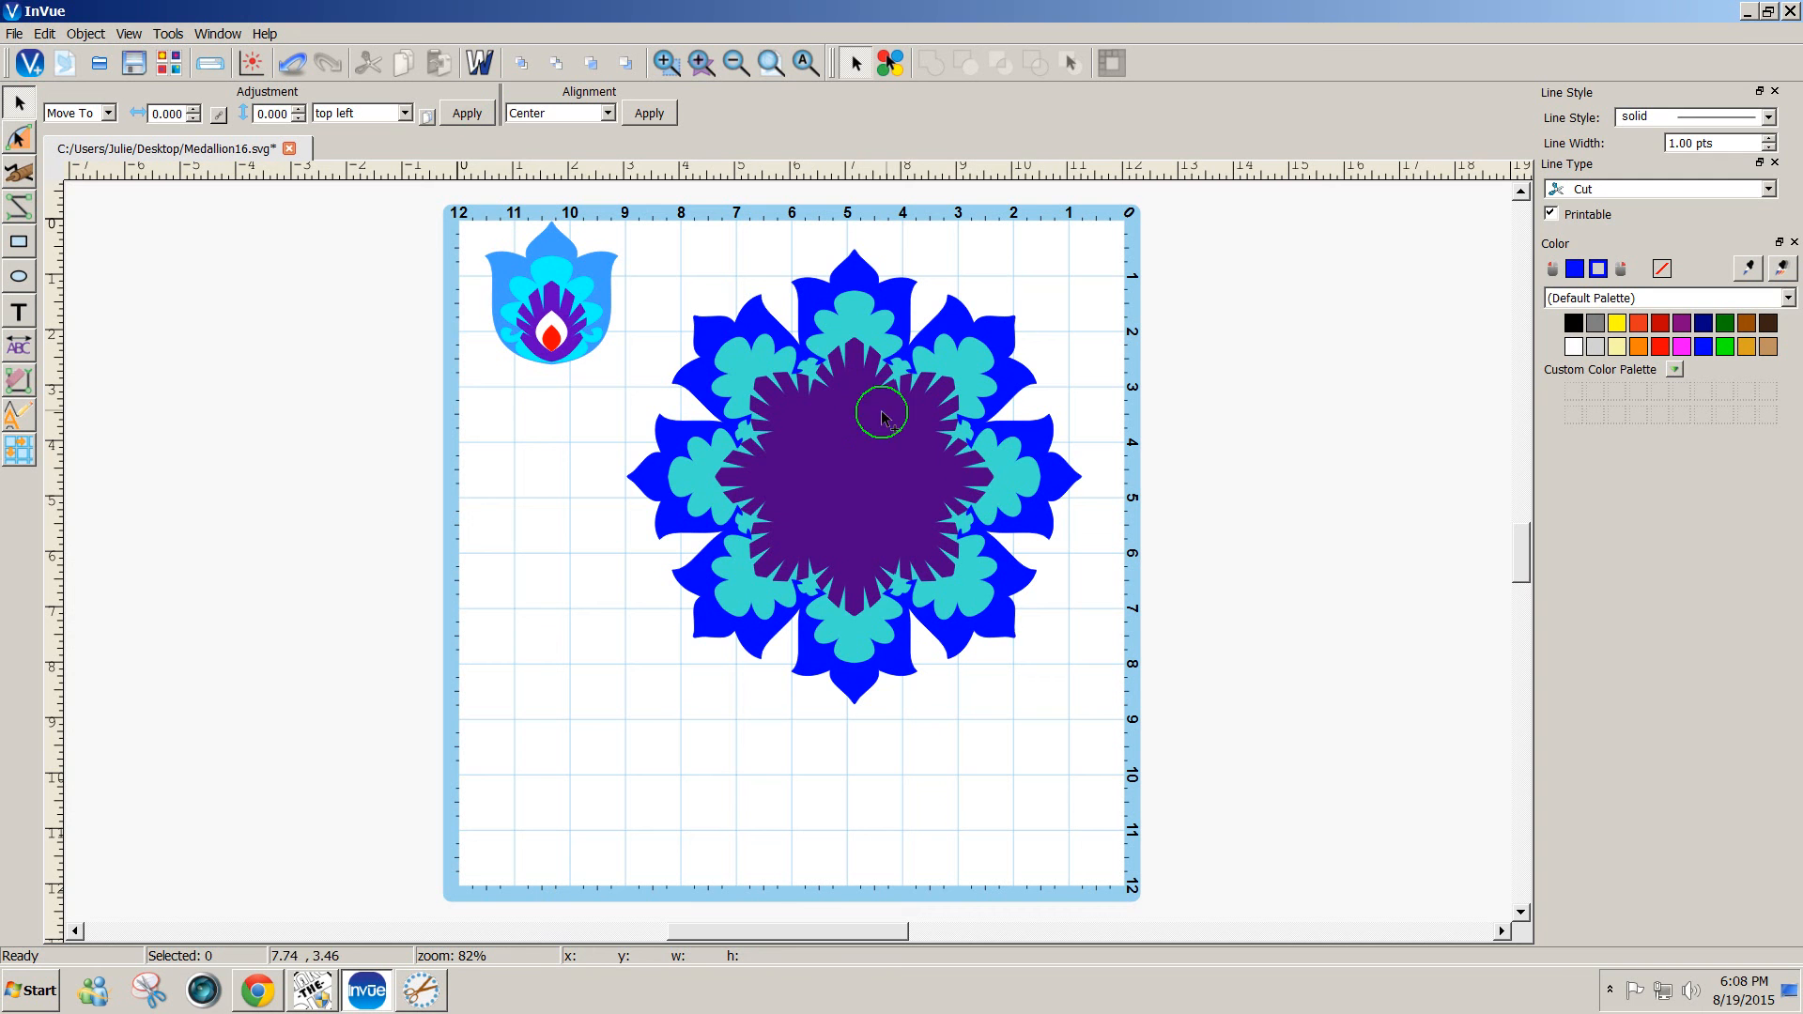
pyautogui.click(487, 64)
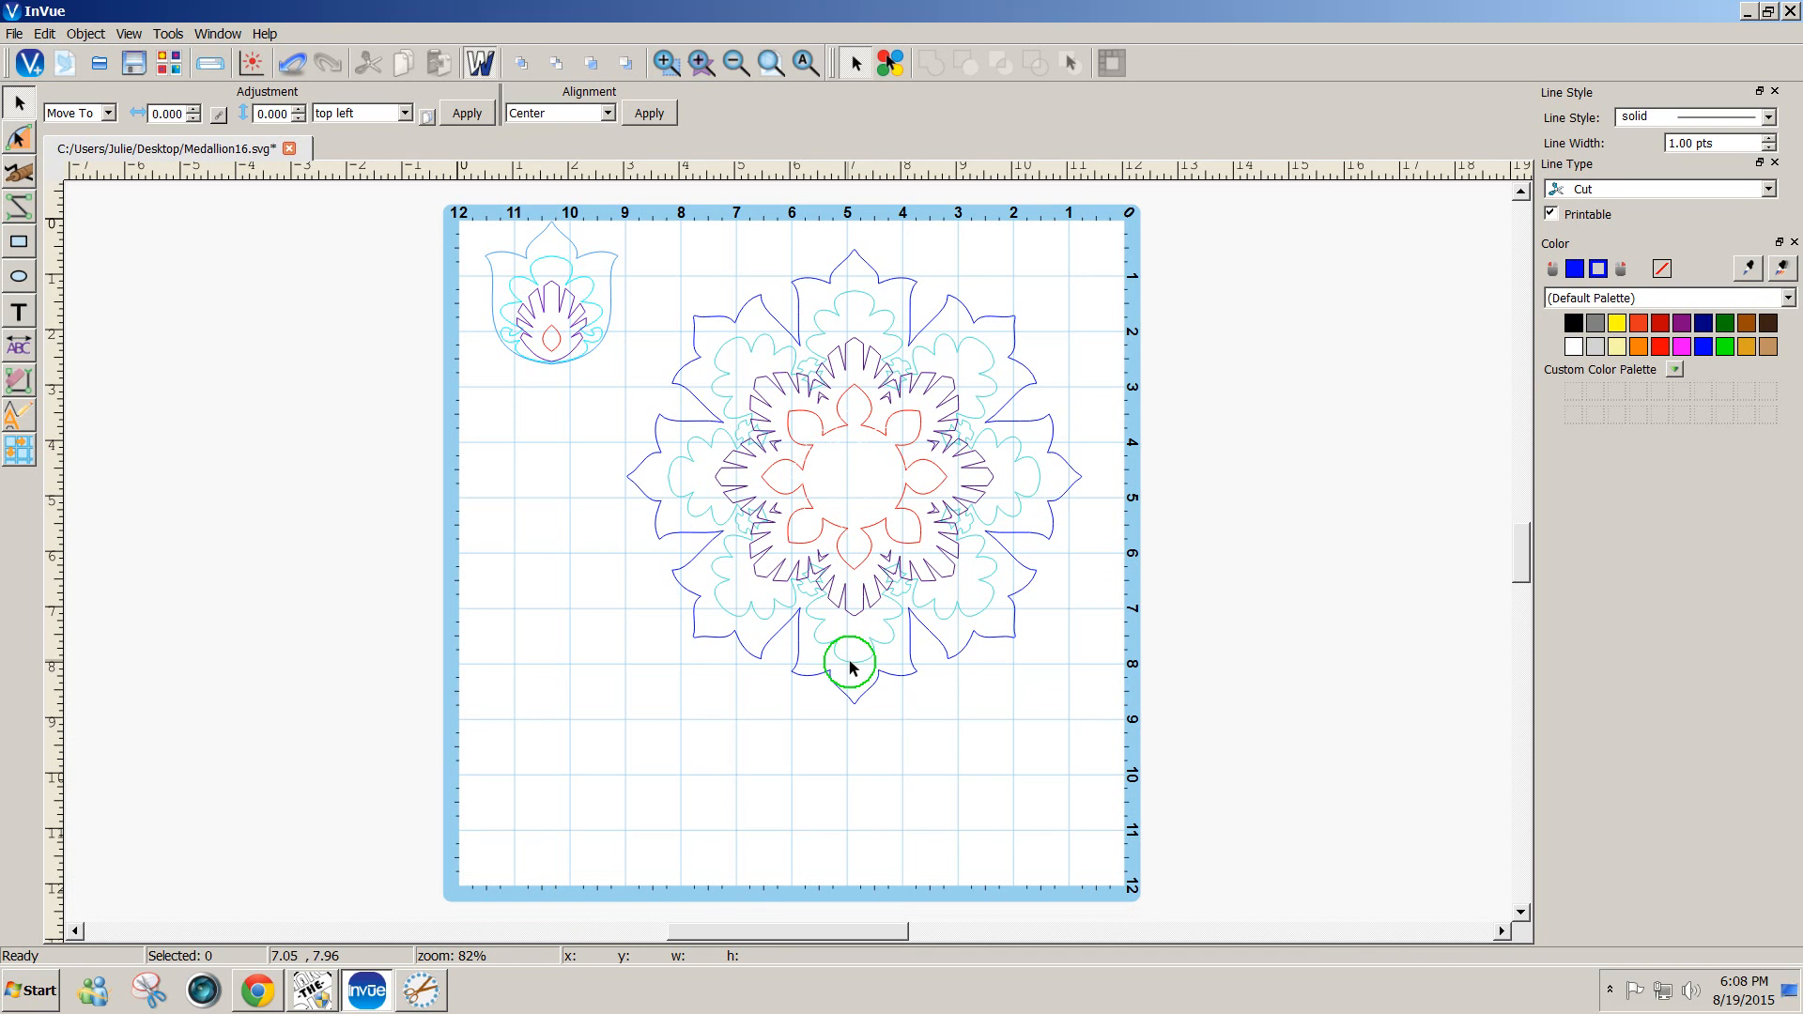
# - Bring the medallion's red layer to the front and show the design in filled display
pyautogui.click(855, 568)
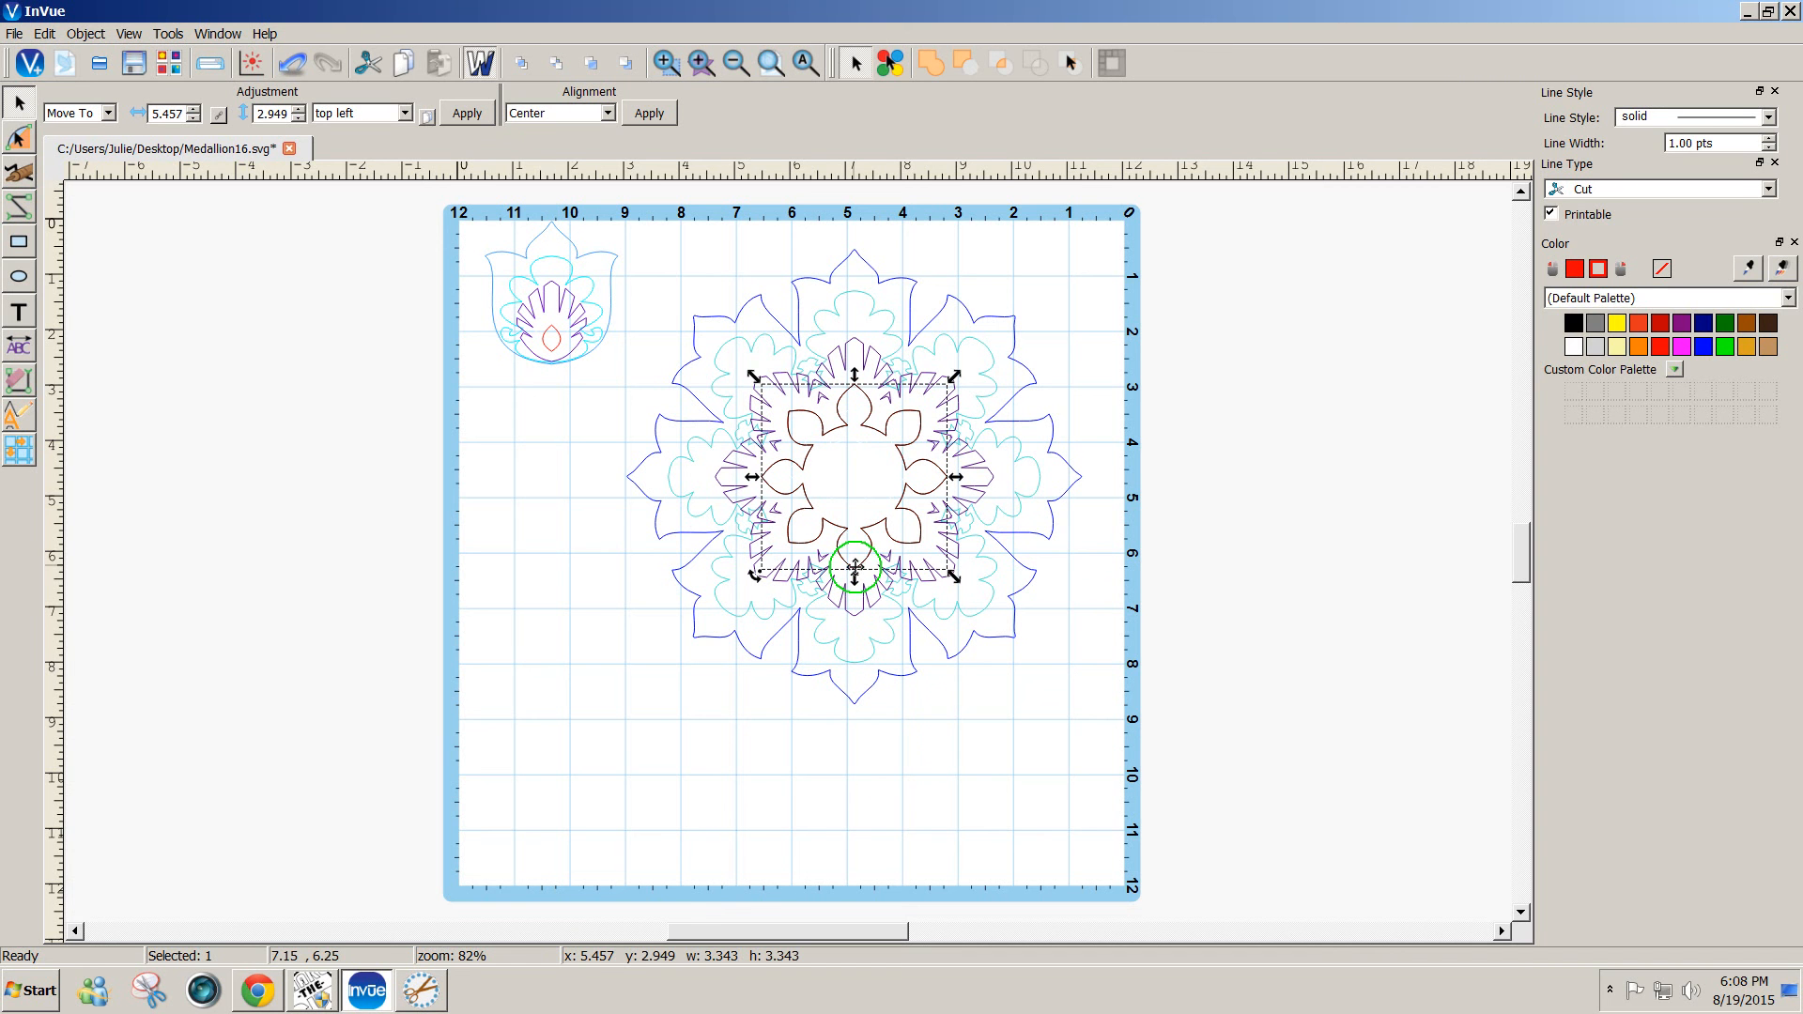
pyautogui.rightClick(858, 475)
pyautogui.moveTo(926, 145)
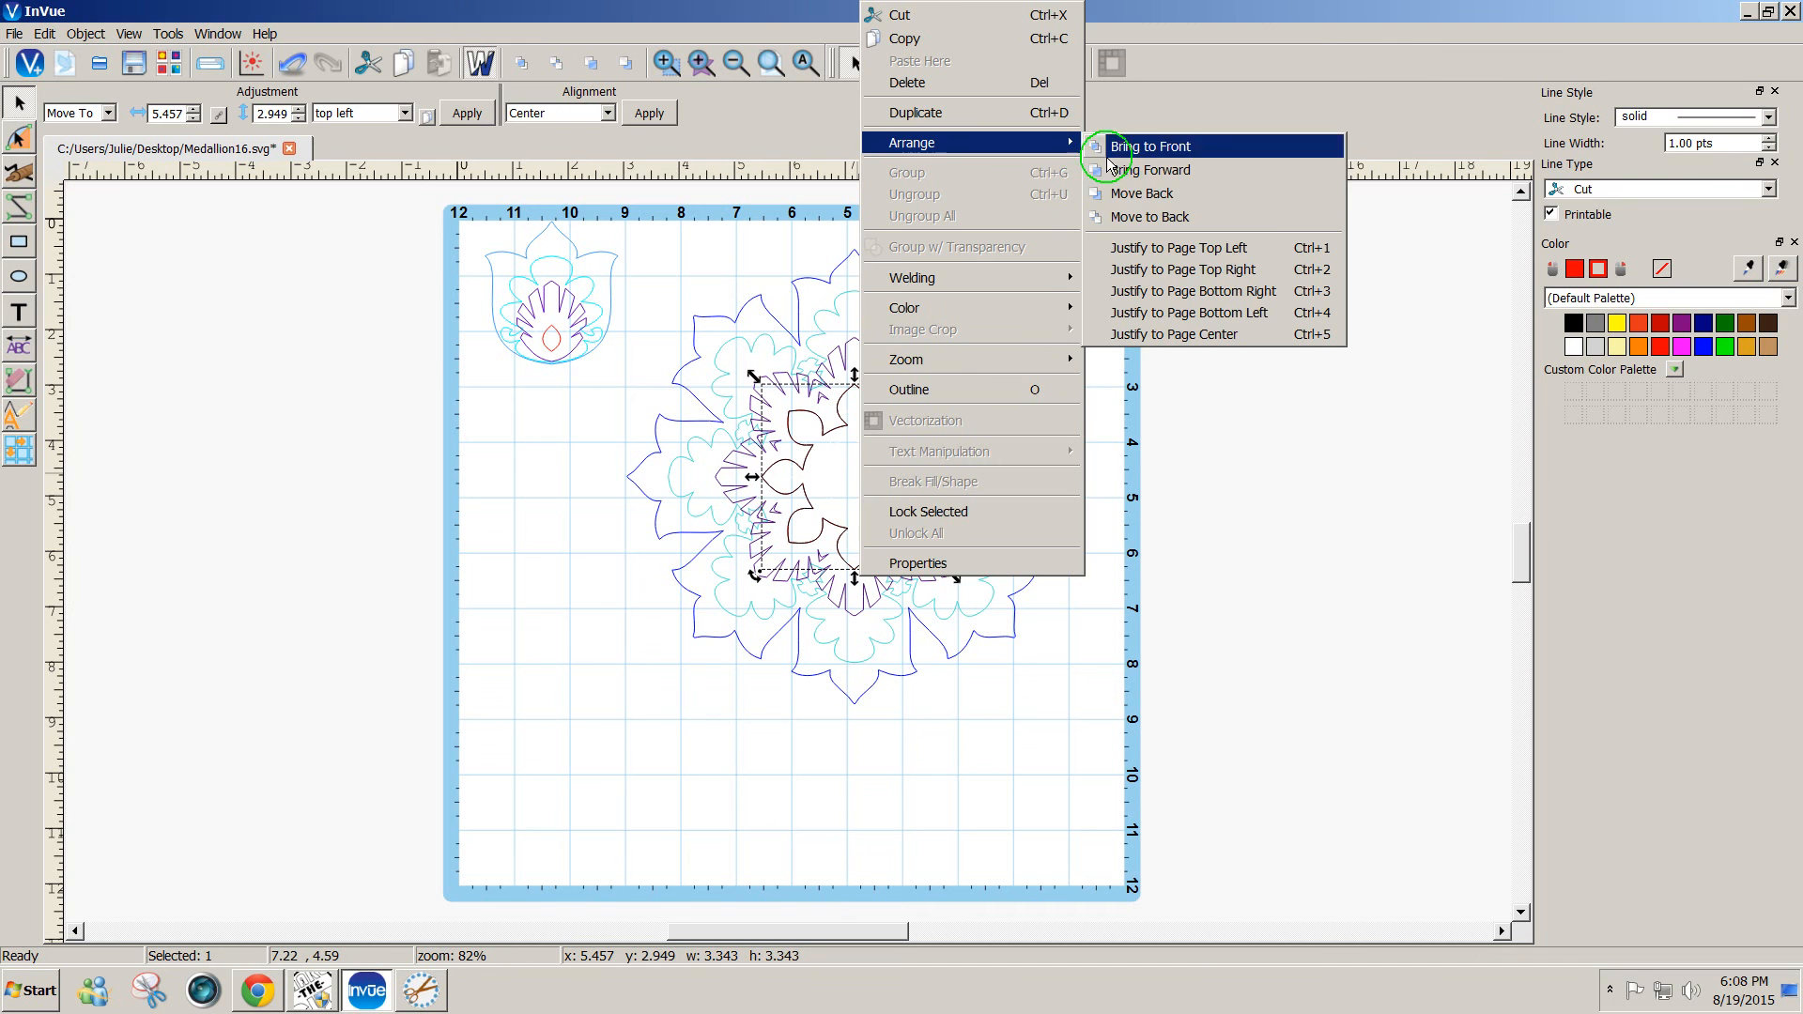
pyautogui.click(1141, 145)
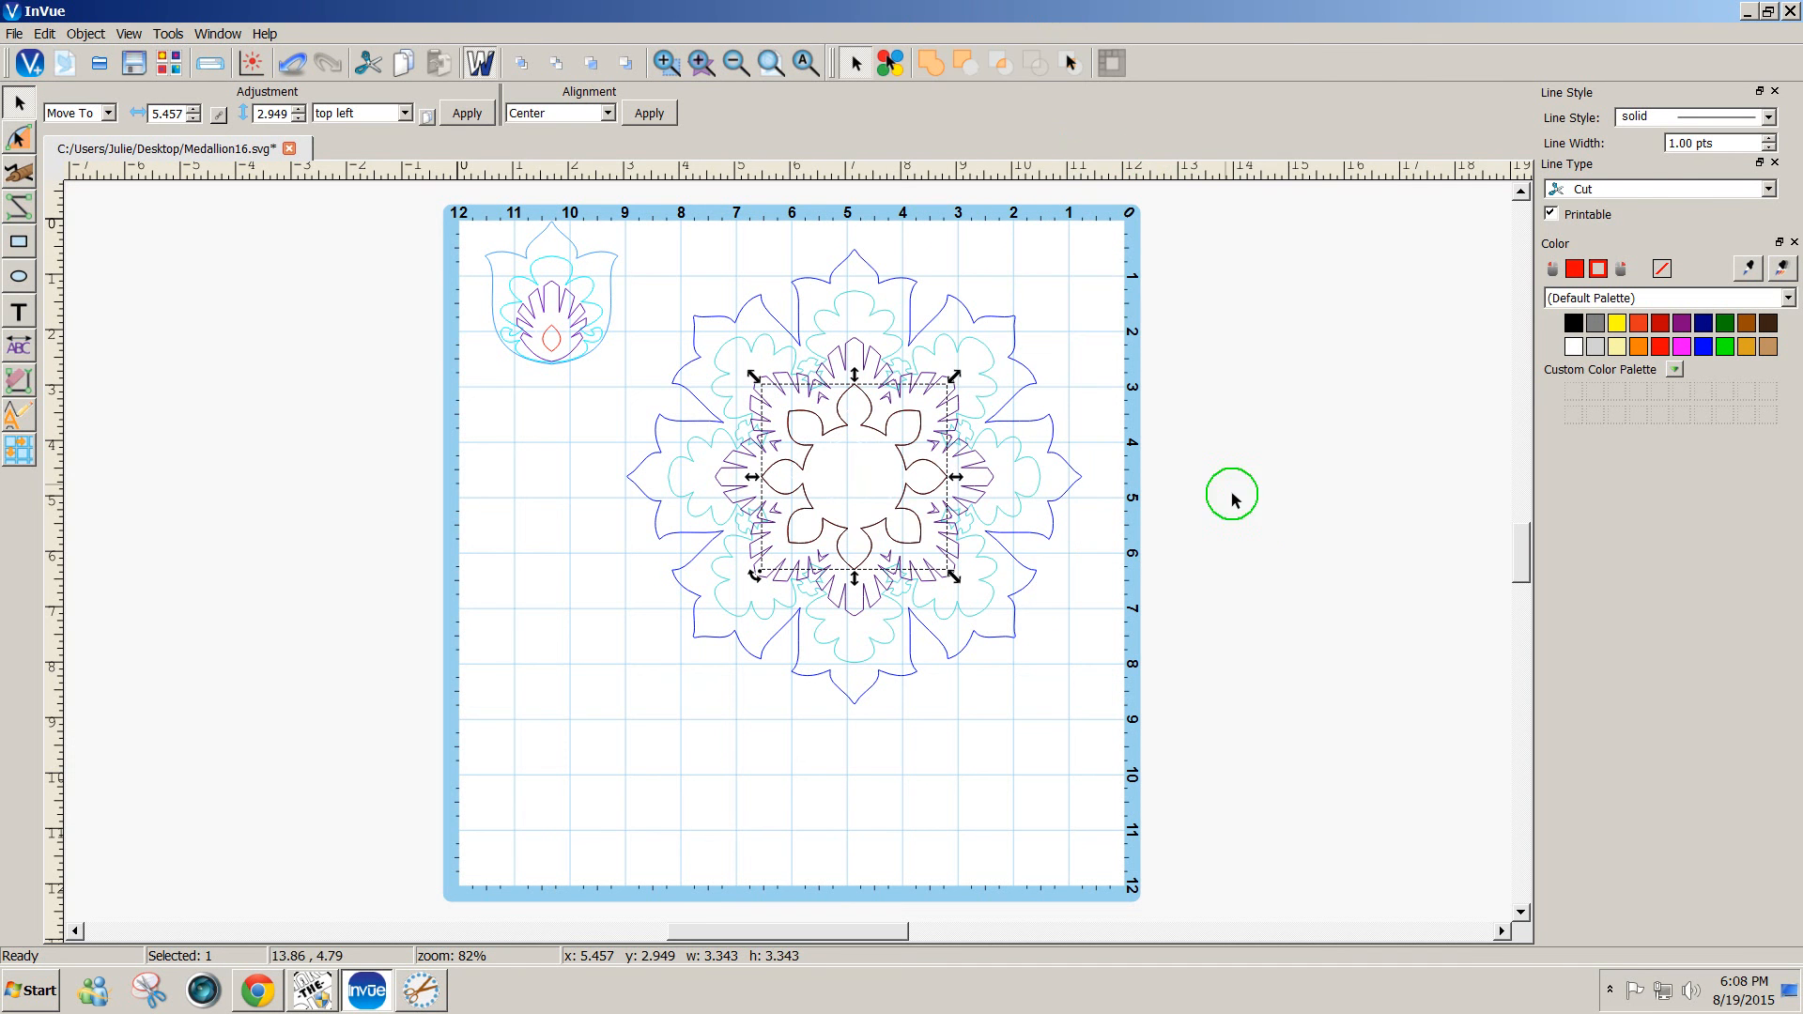
pyautogui.click(1103, 531)
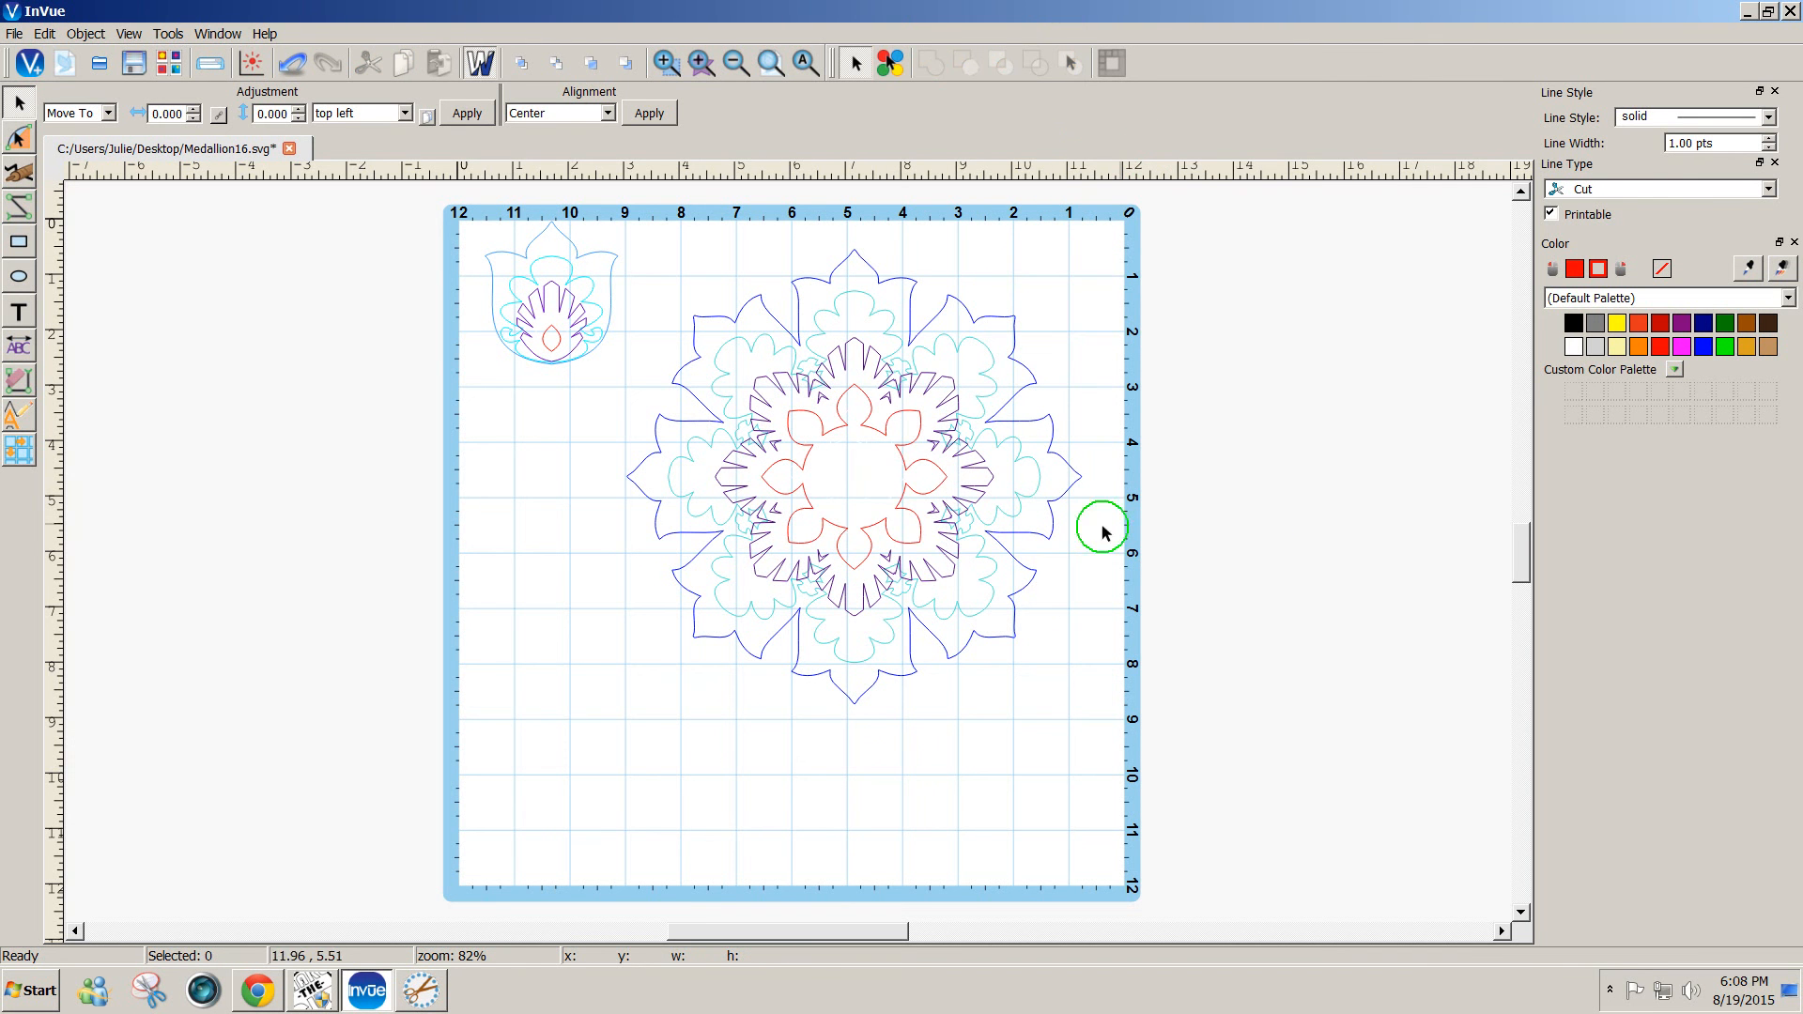
pyautogui.click(896, 505)
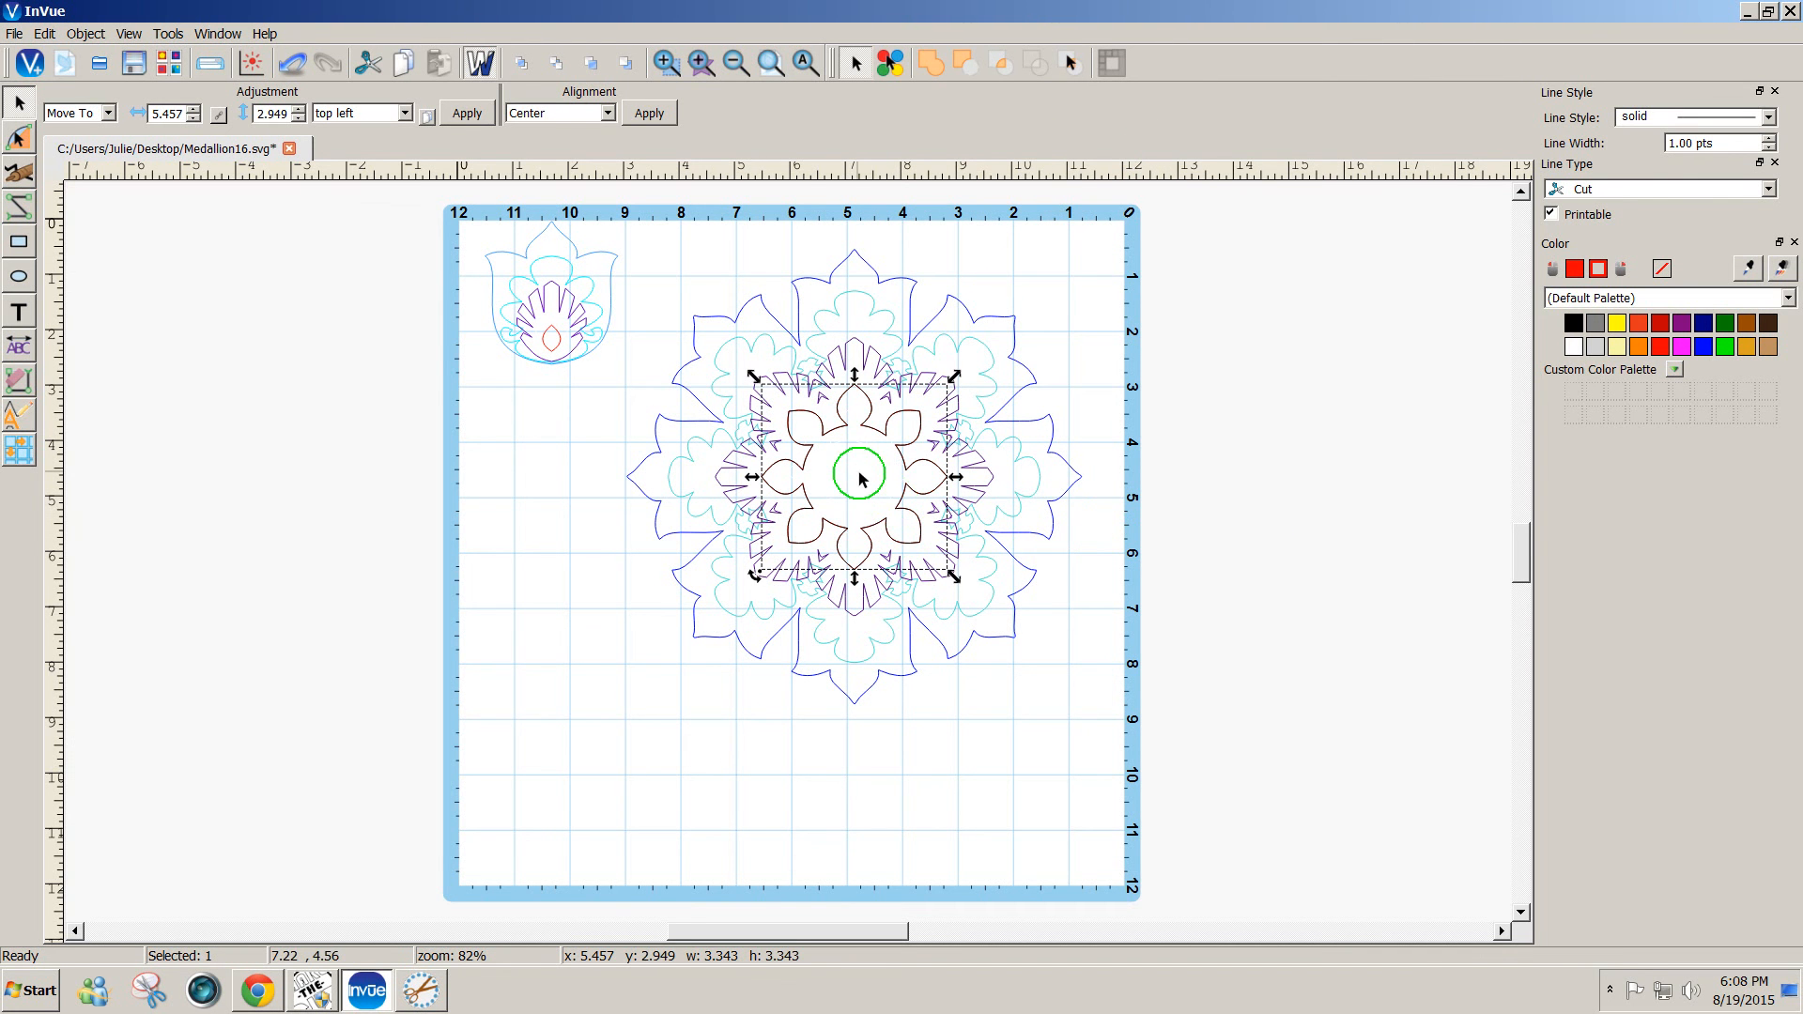
pyautogui.rightClick(861, 479)
pyautogui.moveTo(953, 142)
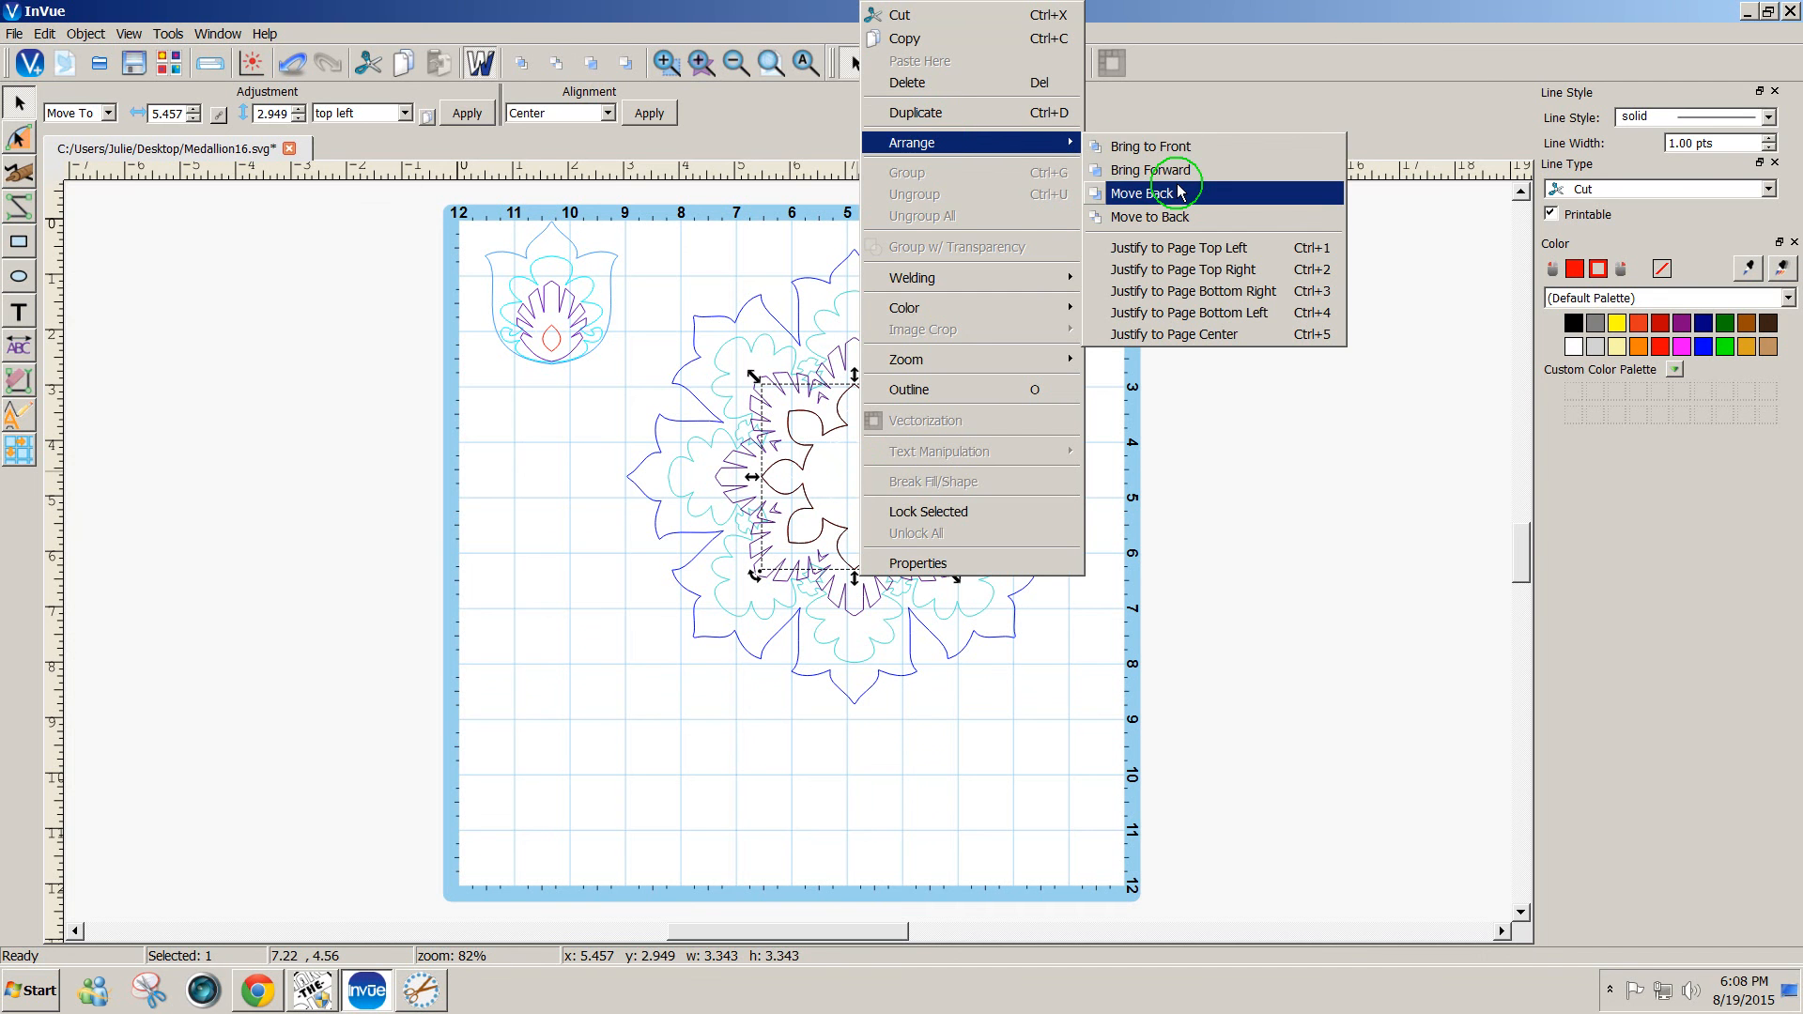
pyautogui.click(1174, 146)
pyautogui.click(1235, 427)
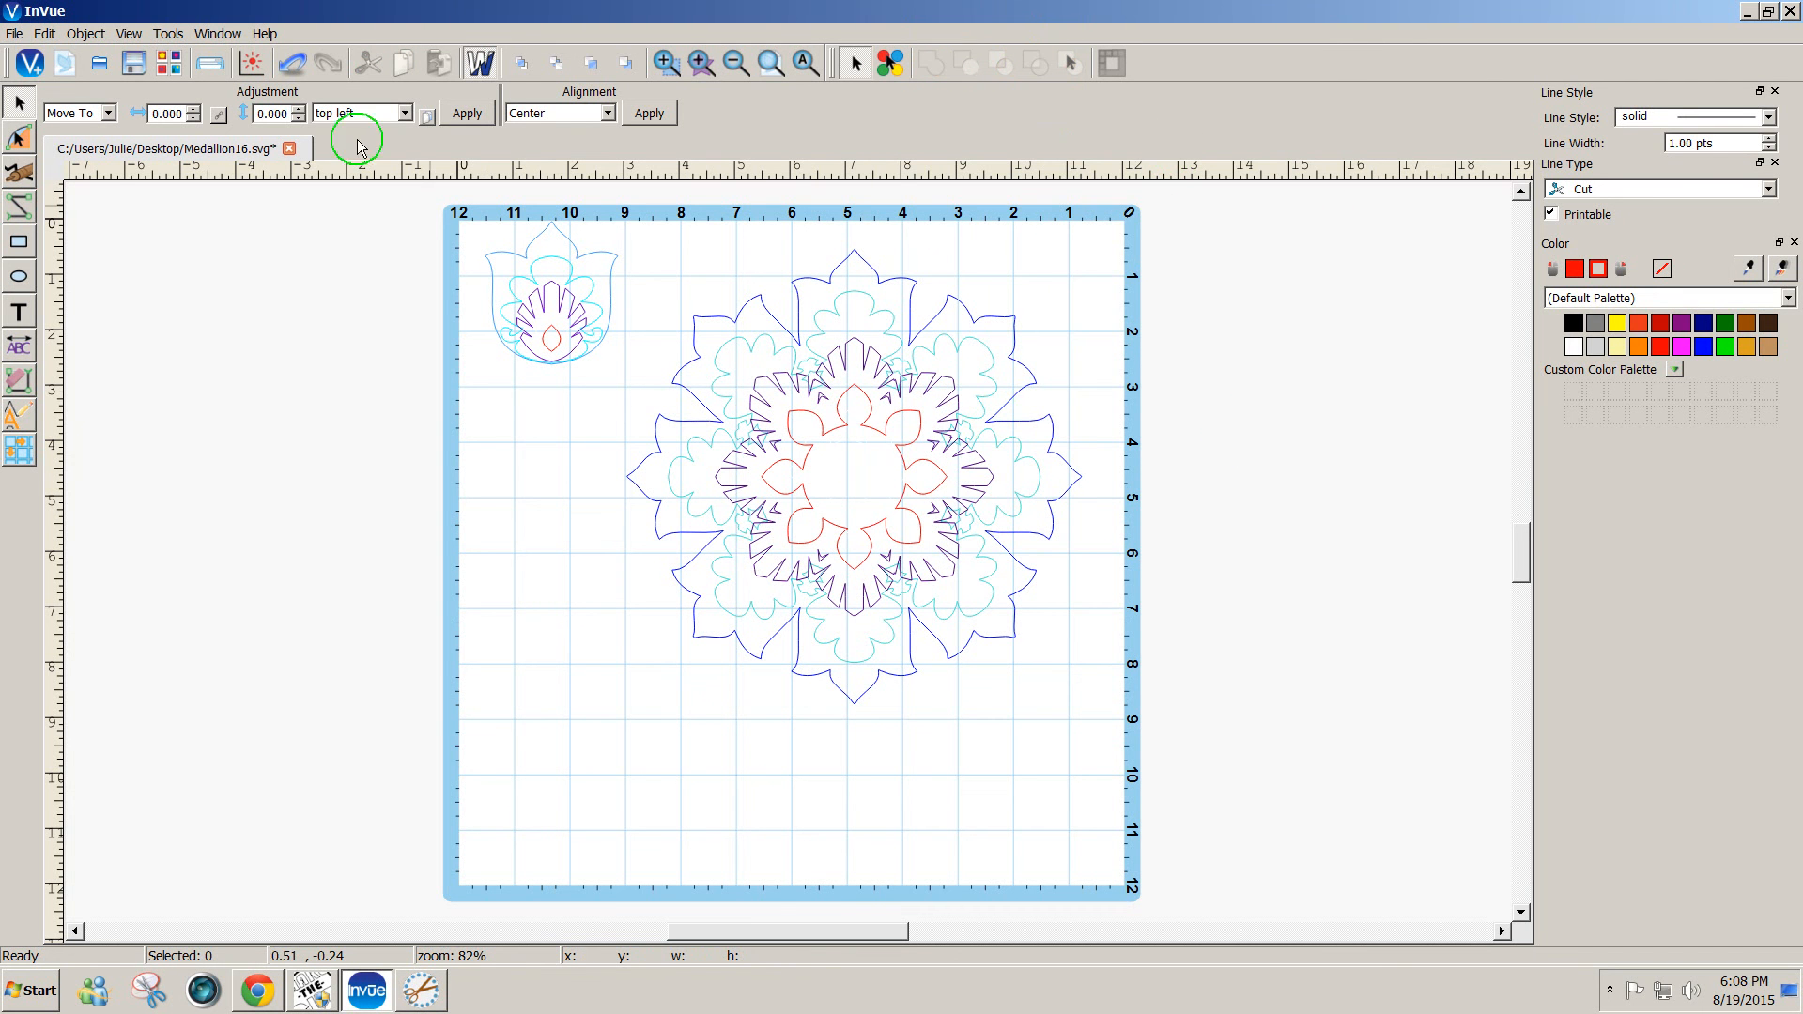
pyautogui.click(483, 66)
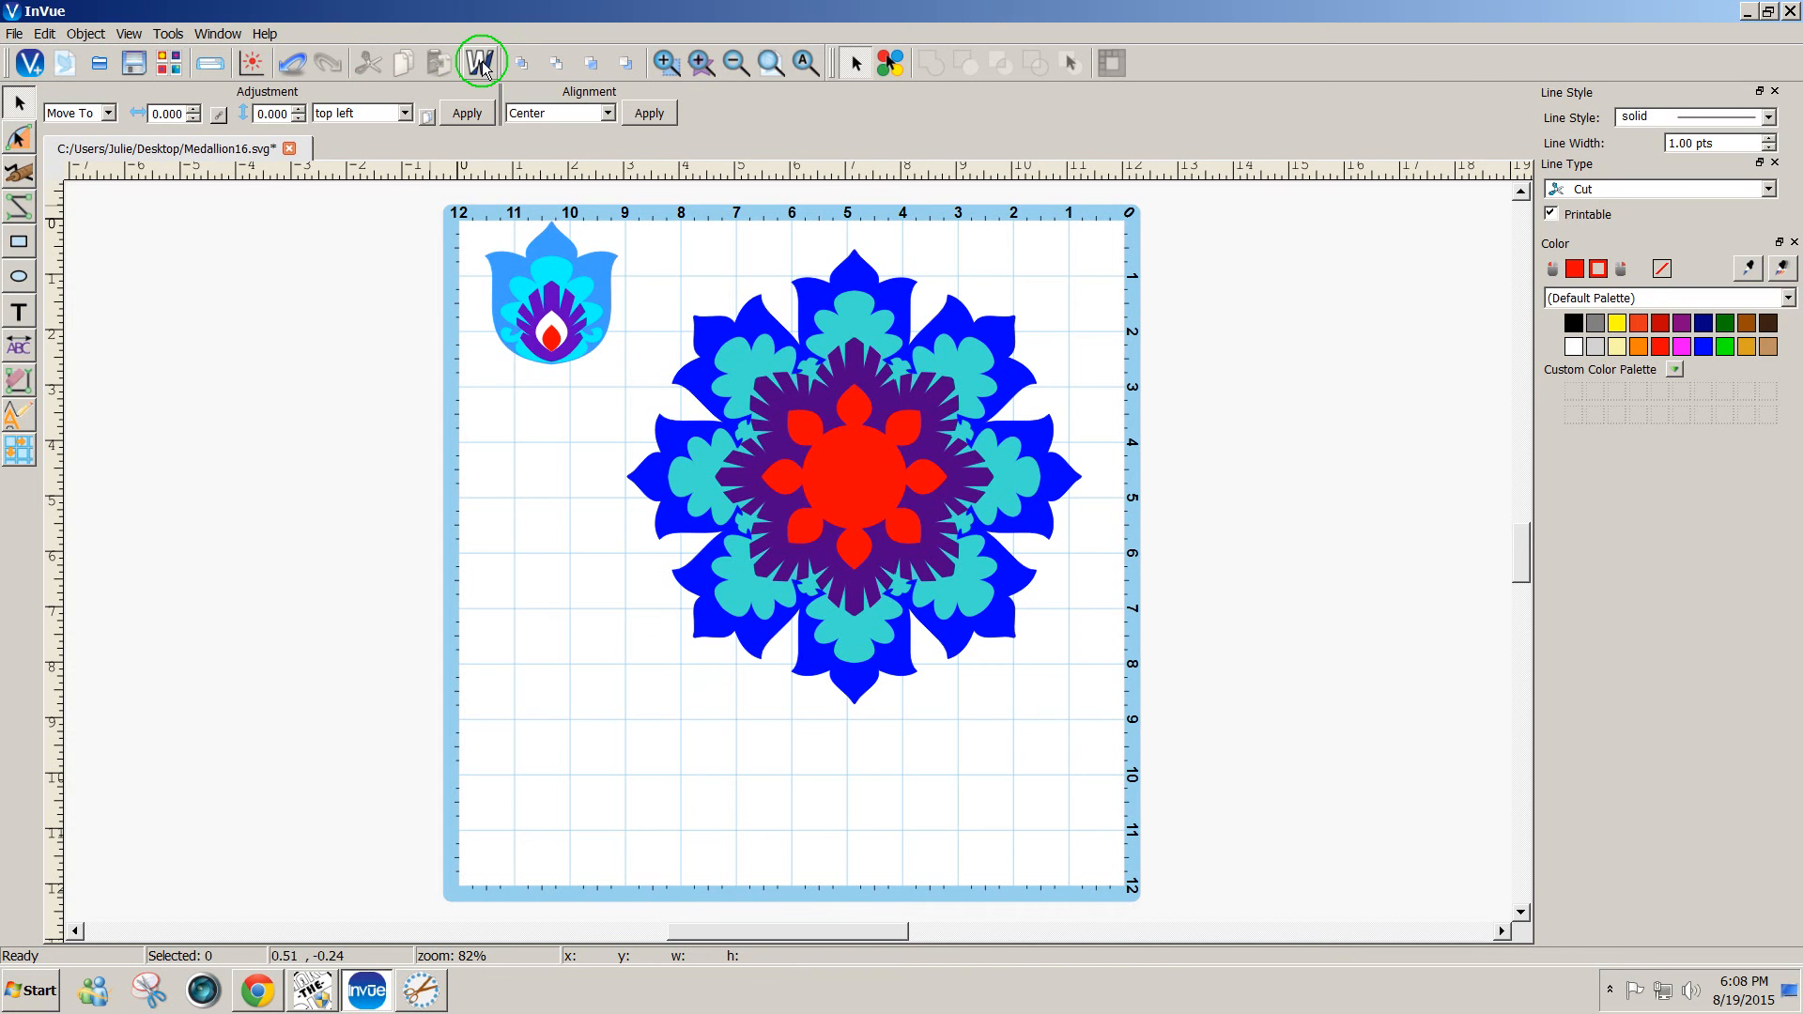
# - Show the design in wireframe and move the medallion's red and dark purple layers off the center, beside the mat
pyautogui.click(483, 66)
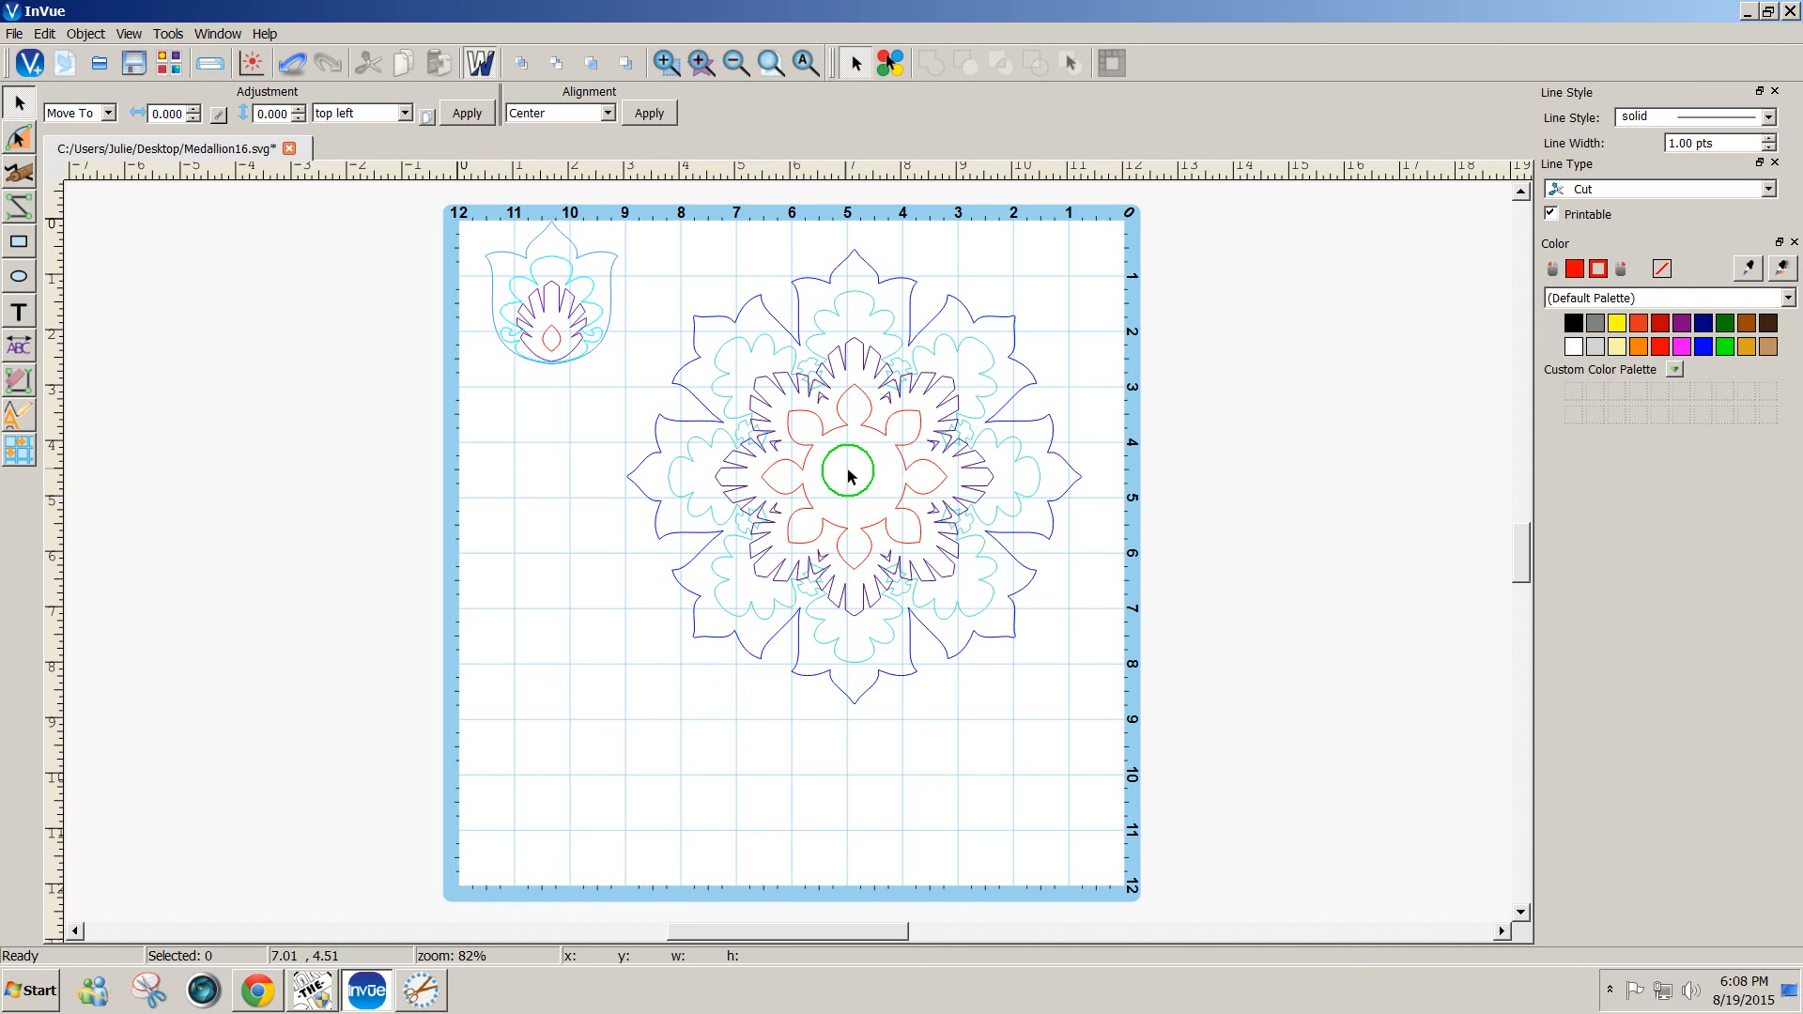
pyautogui.click(857, 432)
pyautogui.moveTo(858, 432); pyautogui.dragTo(1232, 441)
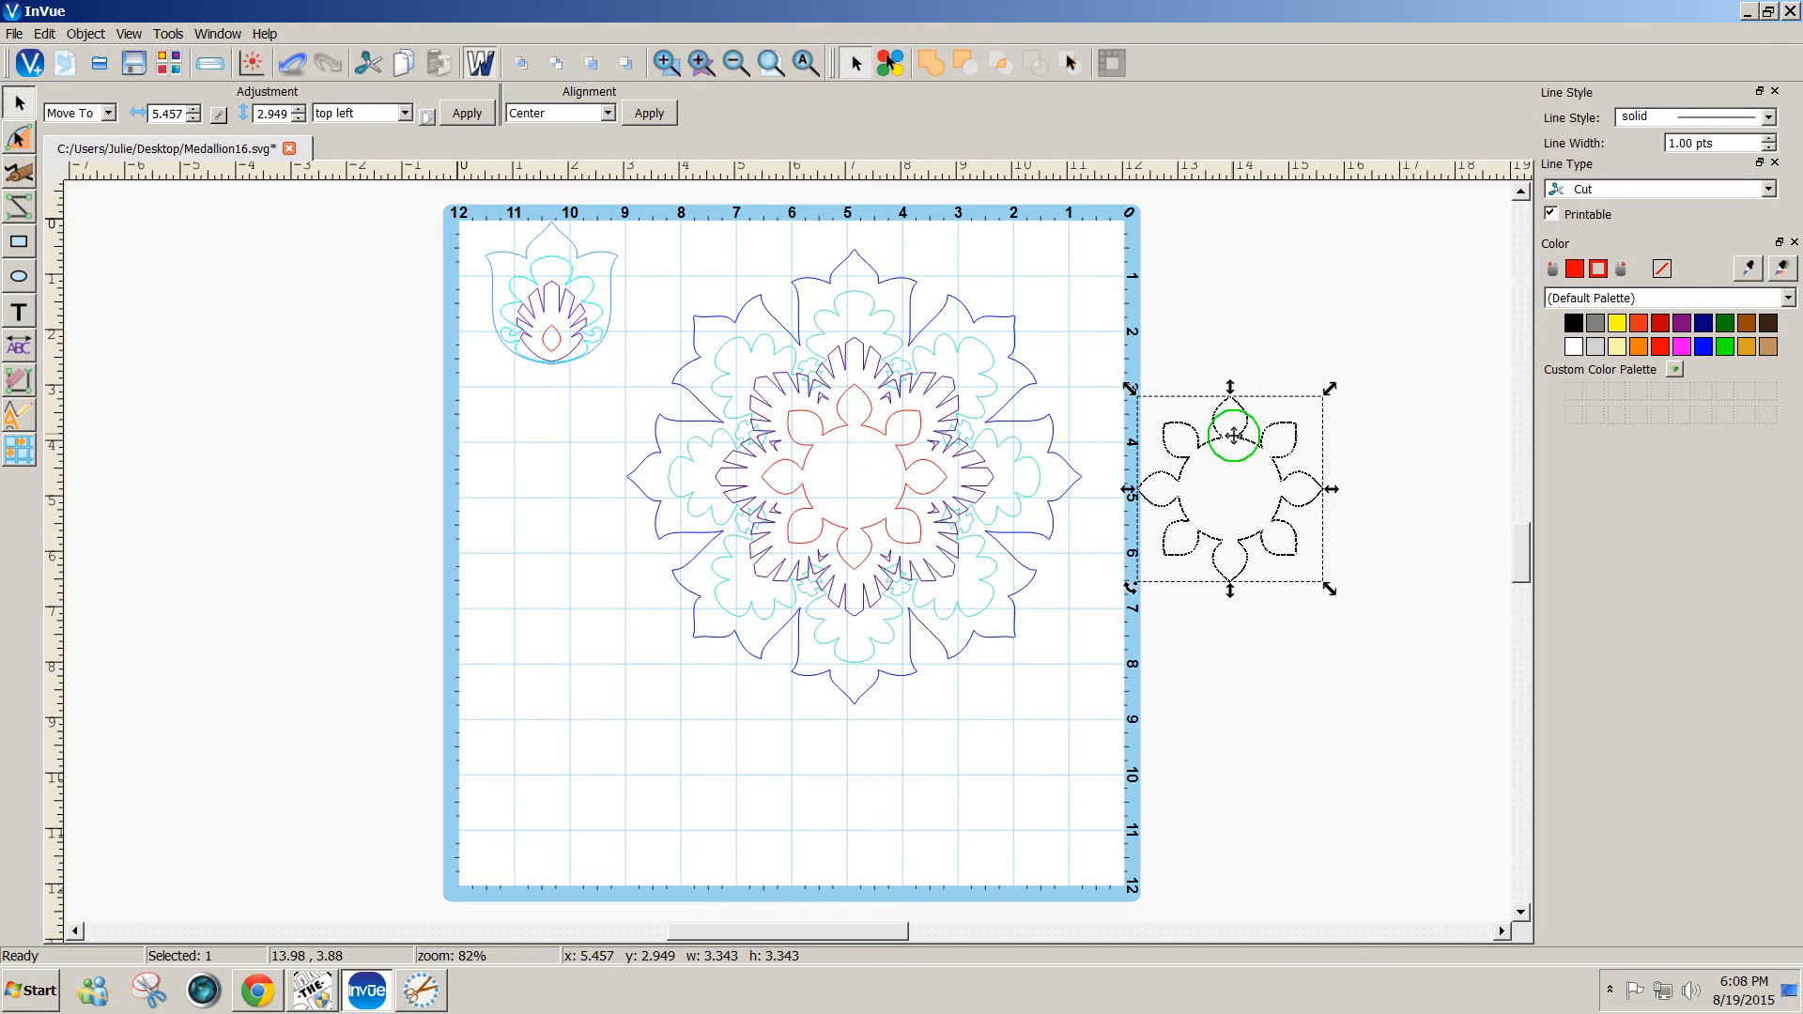
pyautogui.click(935, 444)
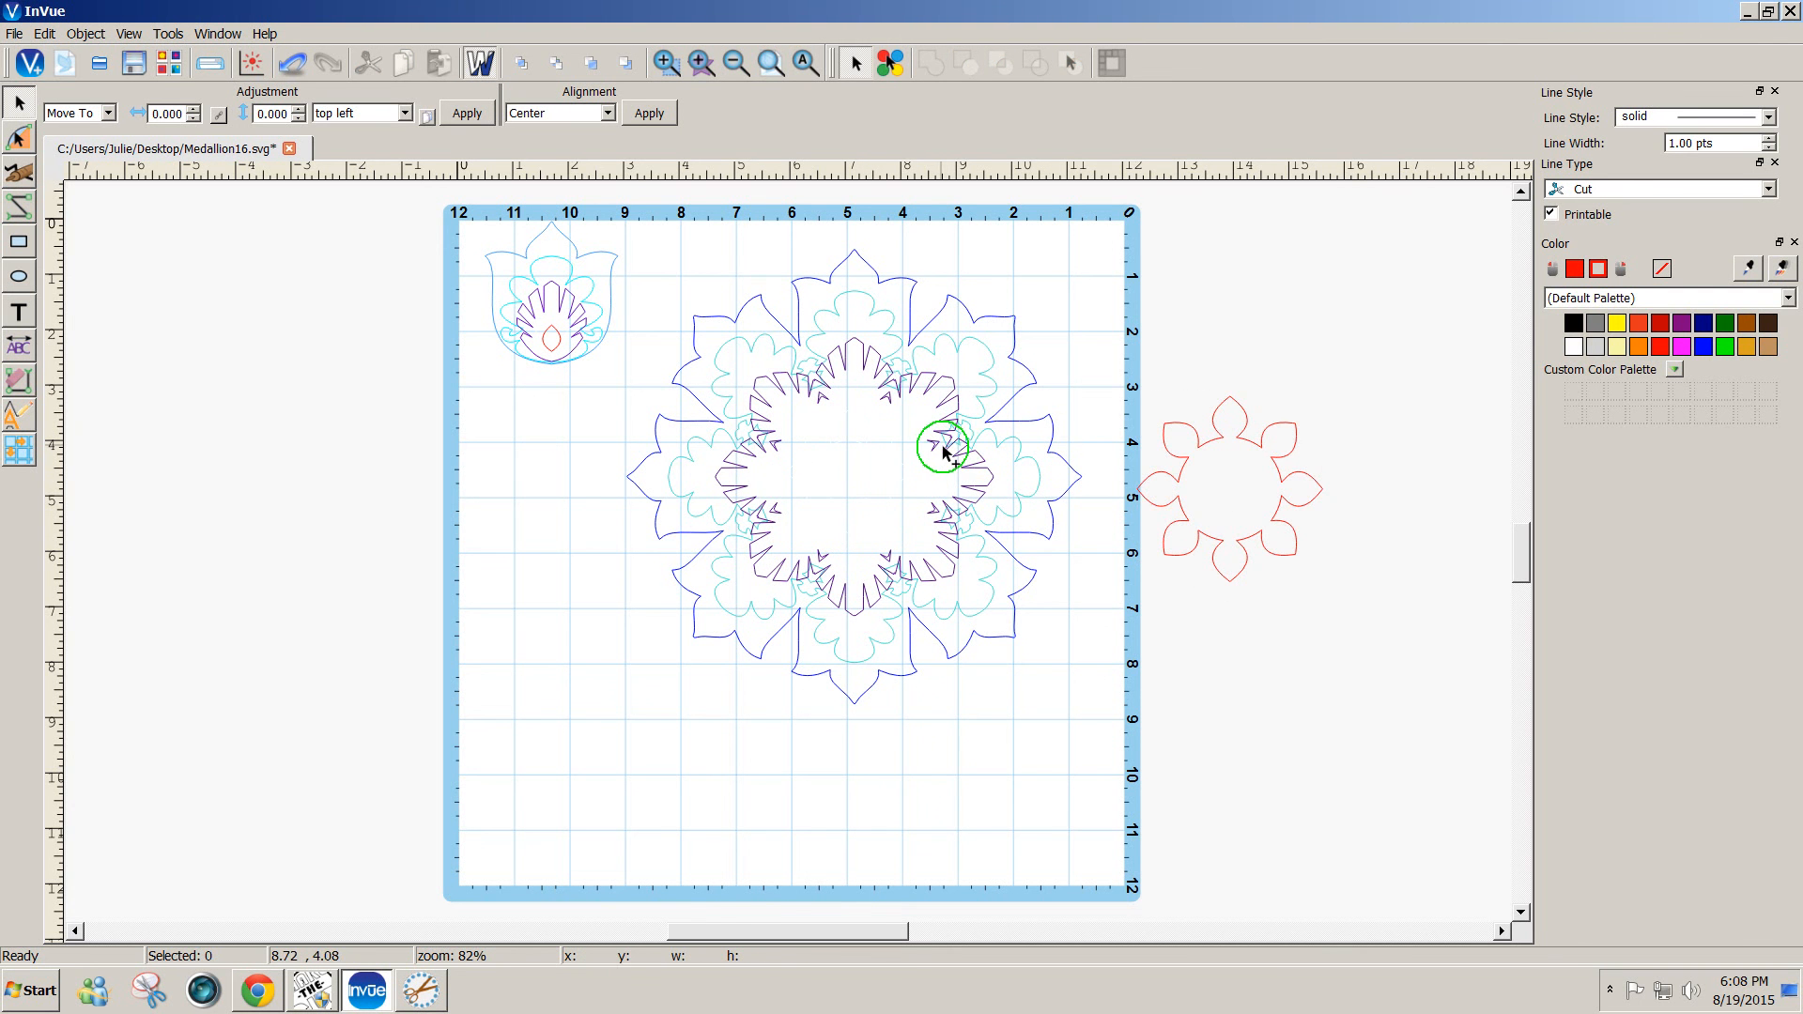
pyautogui.click(939, 447)
pyautogui.moveTo(943, 443); pyautogui.dragTo(1324, 573)
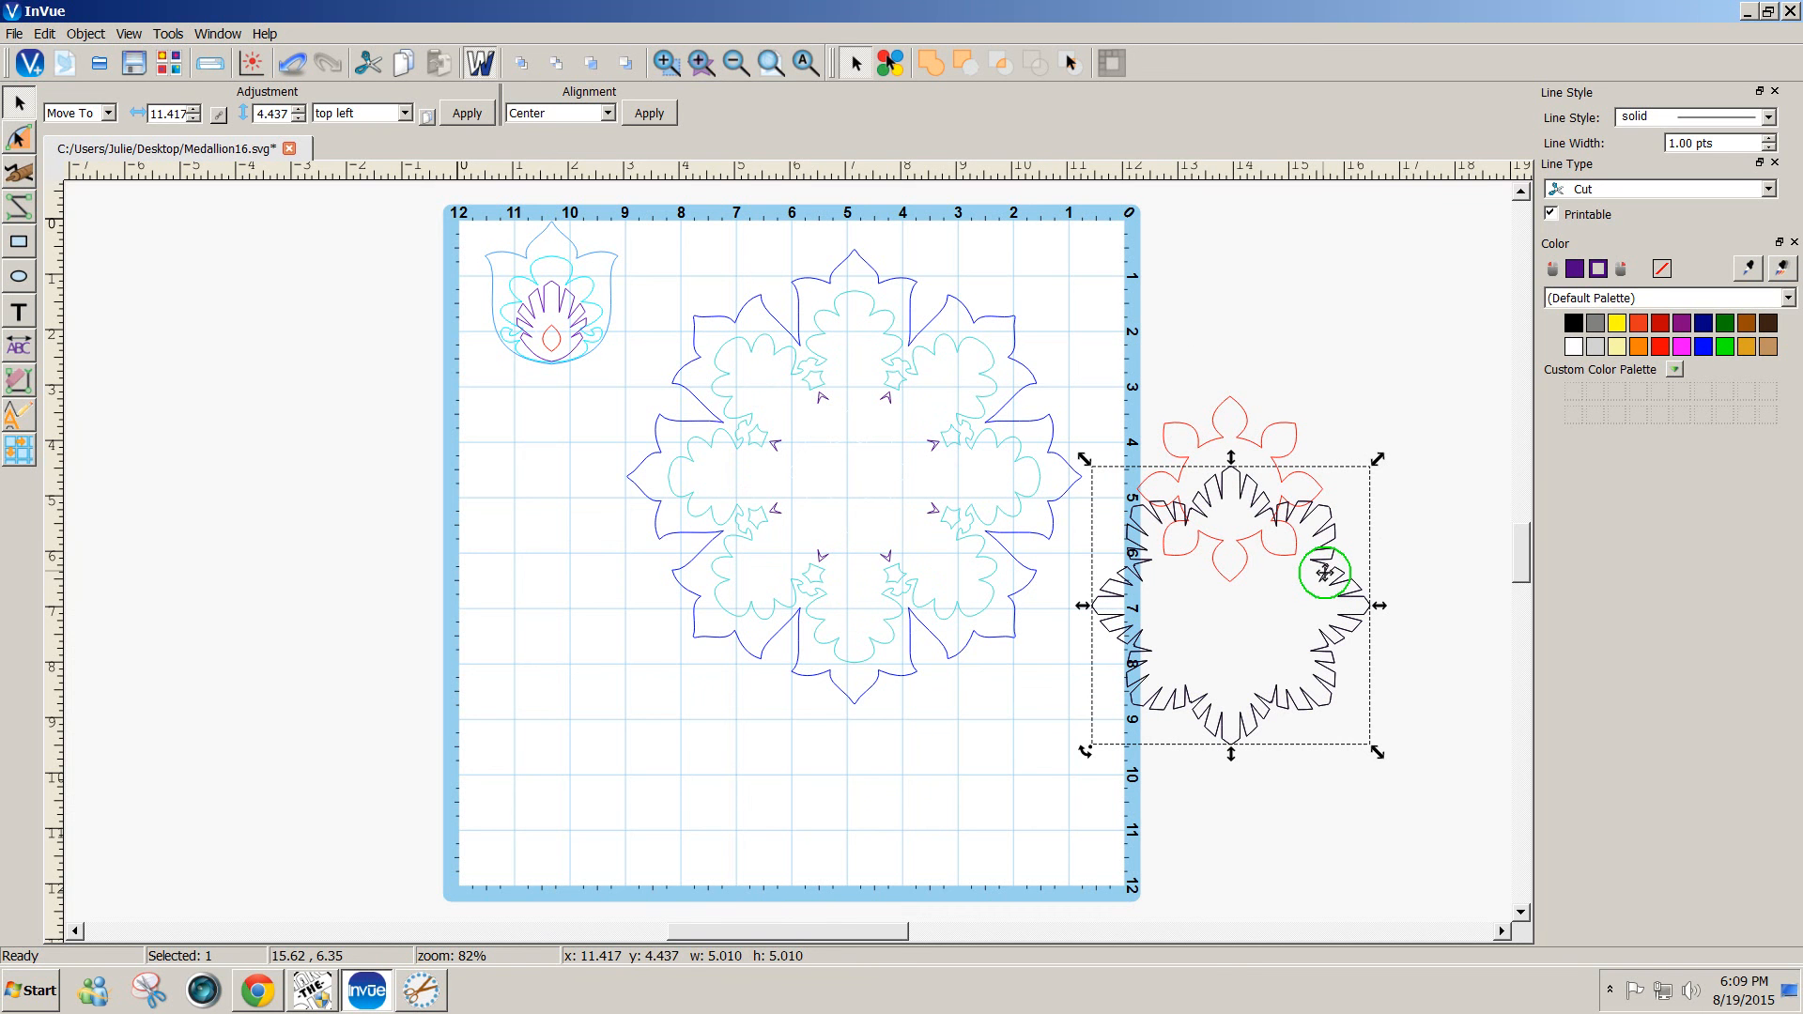
# - Undo the red and dark purple layer changes and select all shapes to check for the white center piece
pyautogui.hotkey('ctrl', 'z')
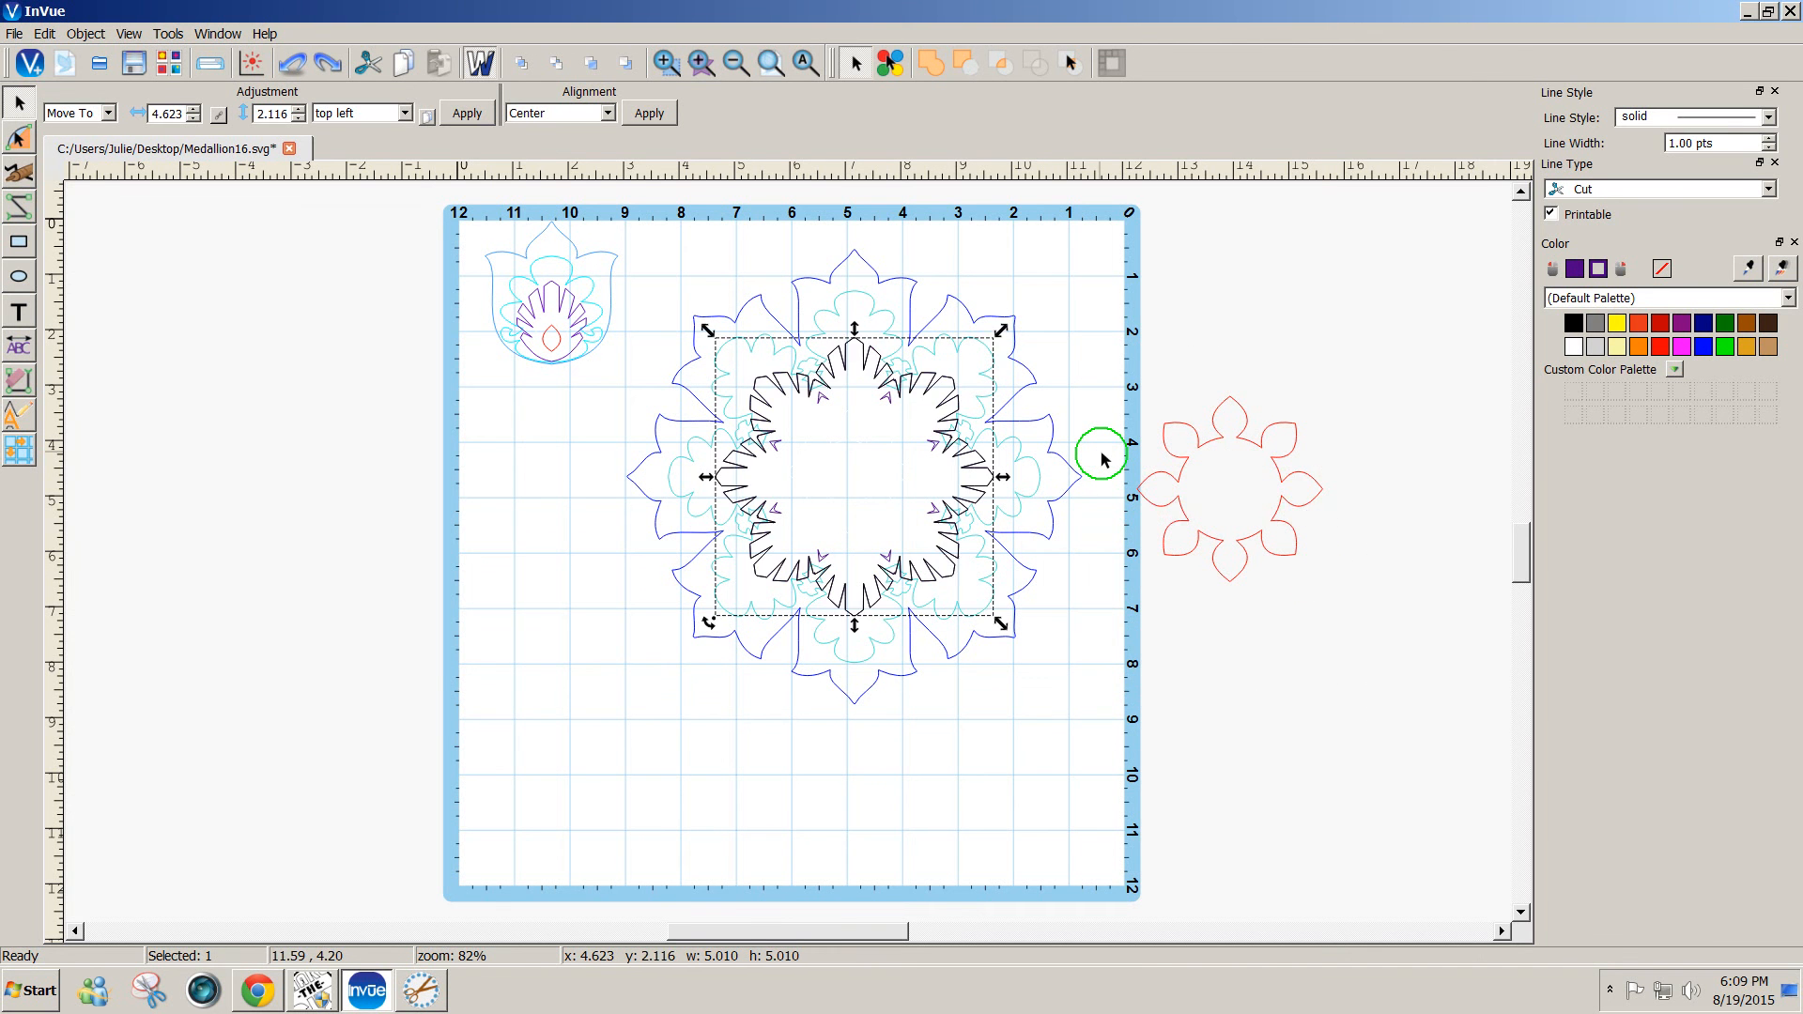
pyautogui.hotkey('ctrl', 'z')
pyautogui.hotkey('ctrl', 'a')
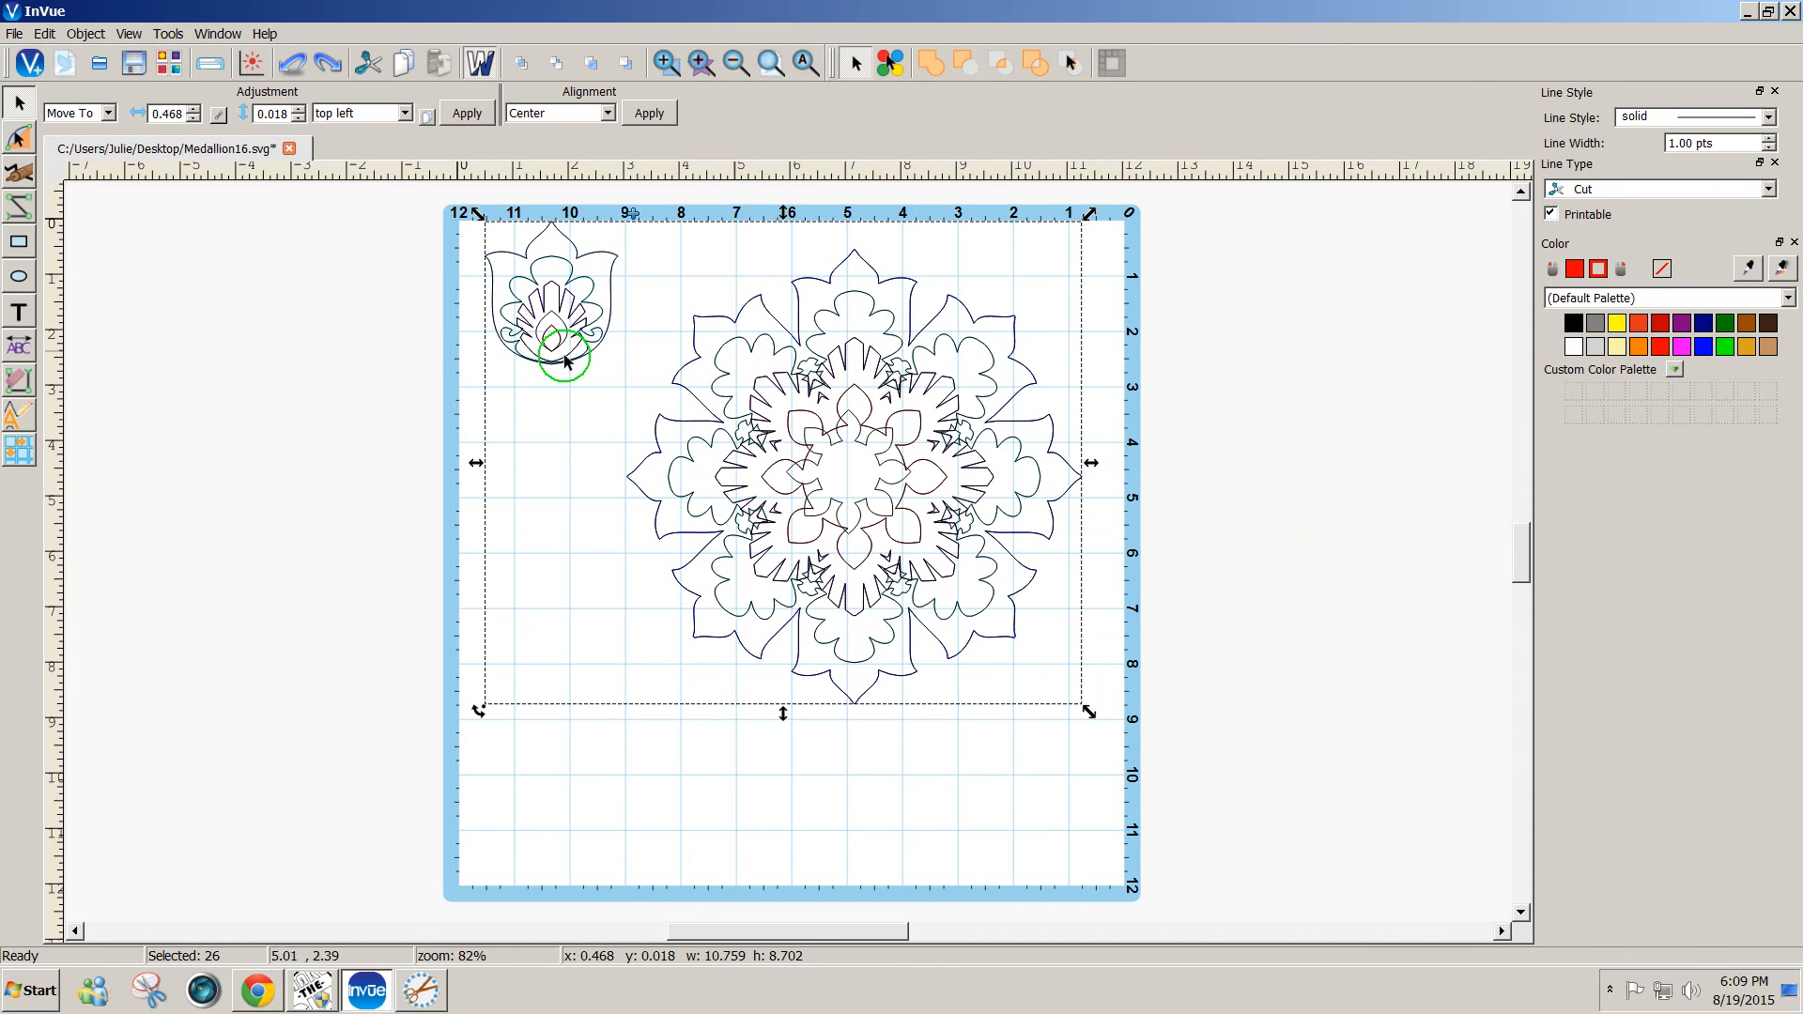
pyautogui.click(1264, 688)
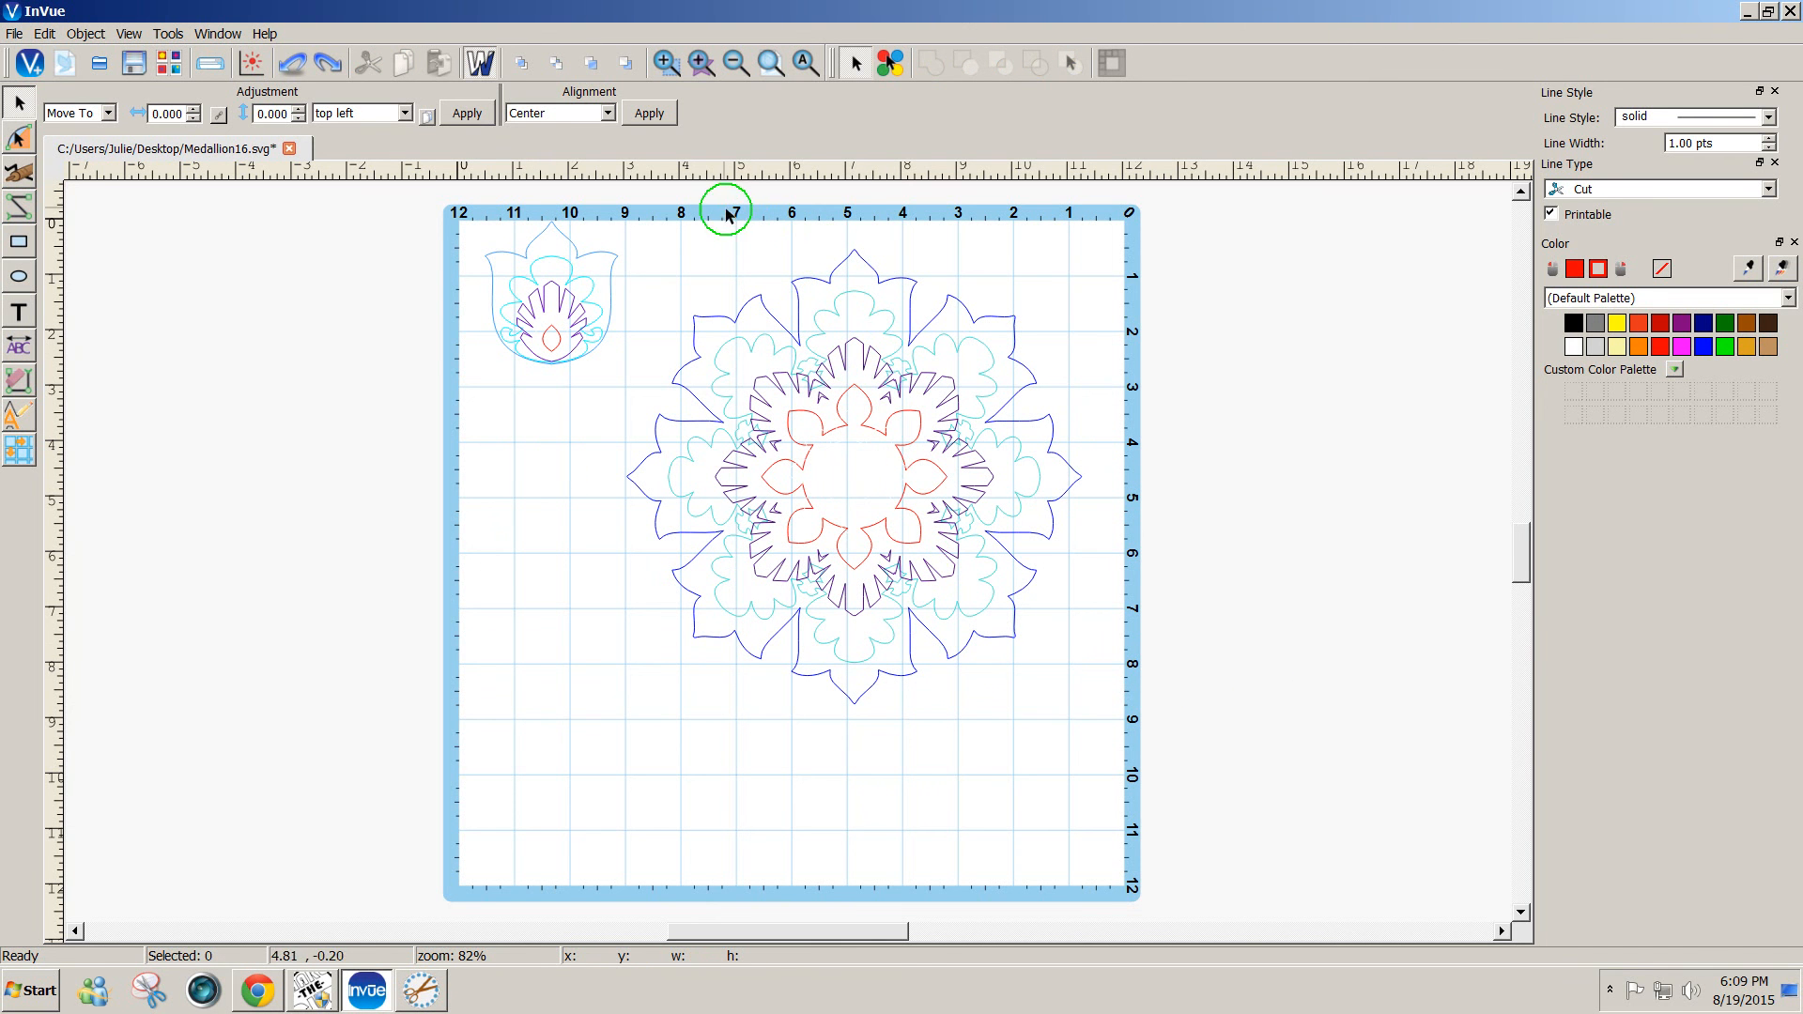
# - Give the white center piece and the small inner shapes a light grey pen color, and check the filled display
pyautogui.moveTo(724, 209); pyautogui.dragTo(950, 551)
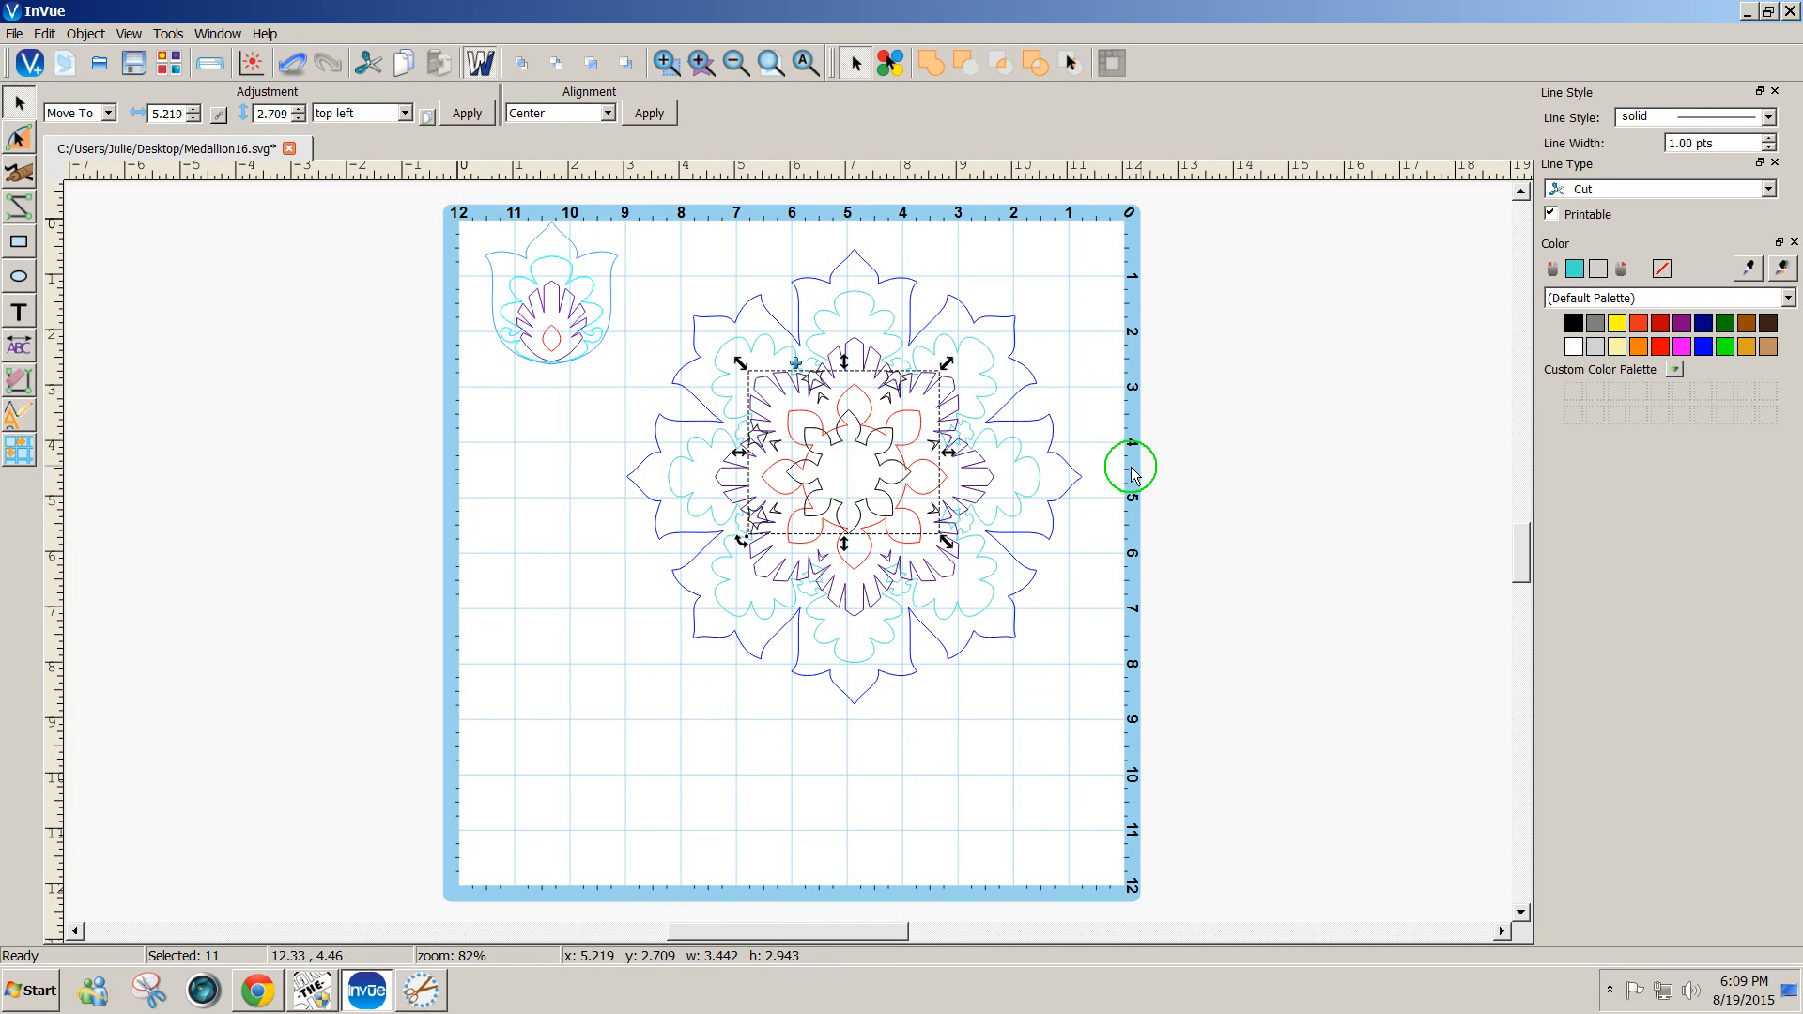
pyautogui.click(1283, 453)
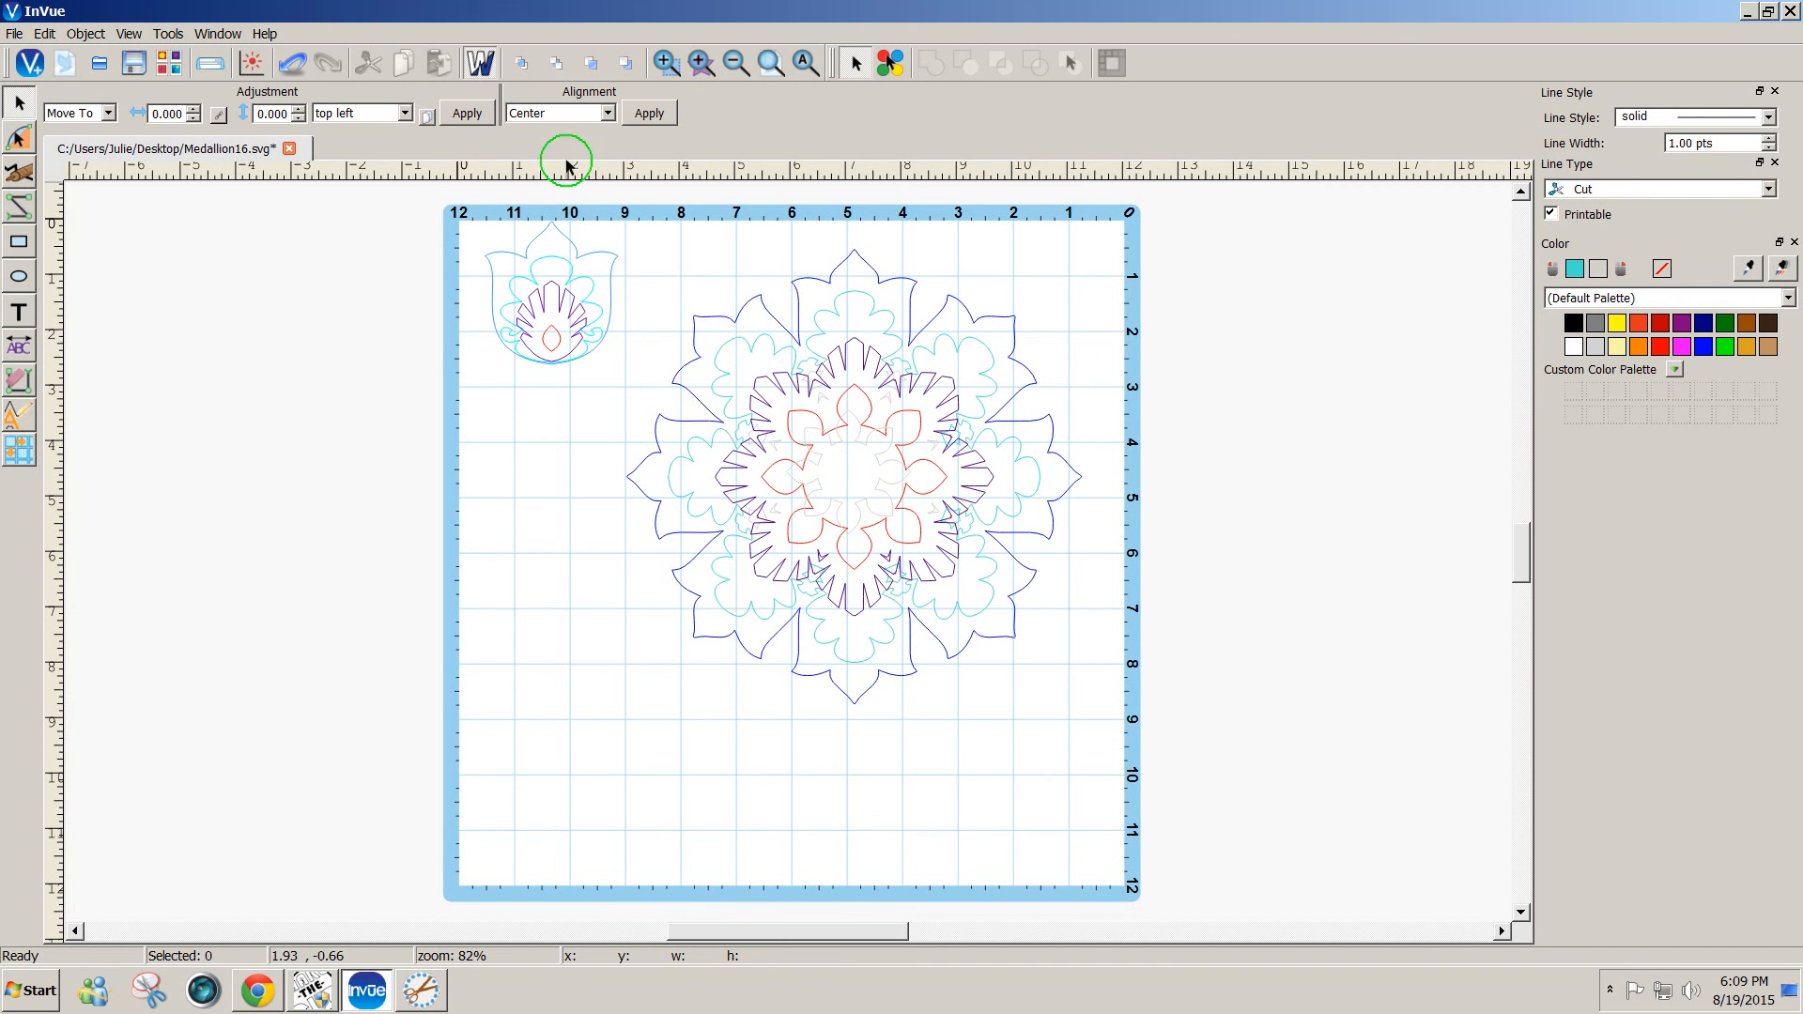
pyautogui.click(487, 68)
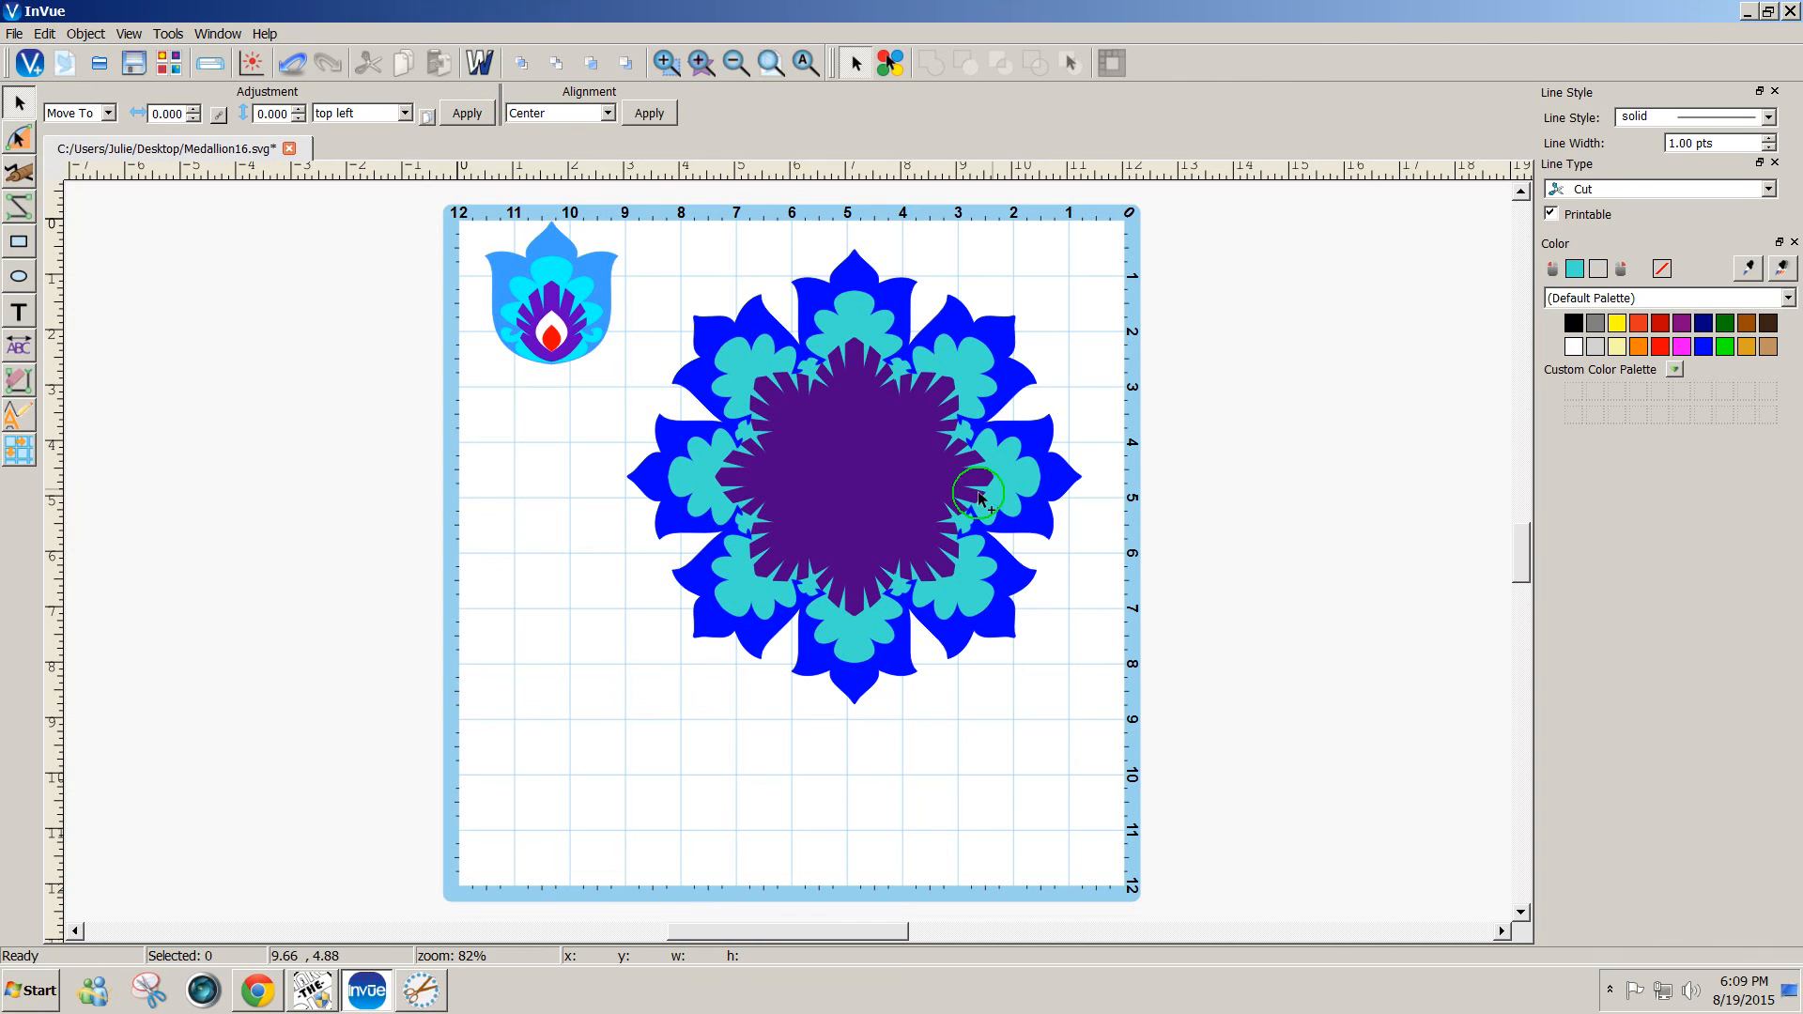
pyautogui.click(839, 472)
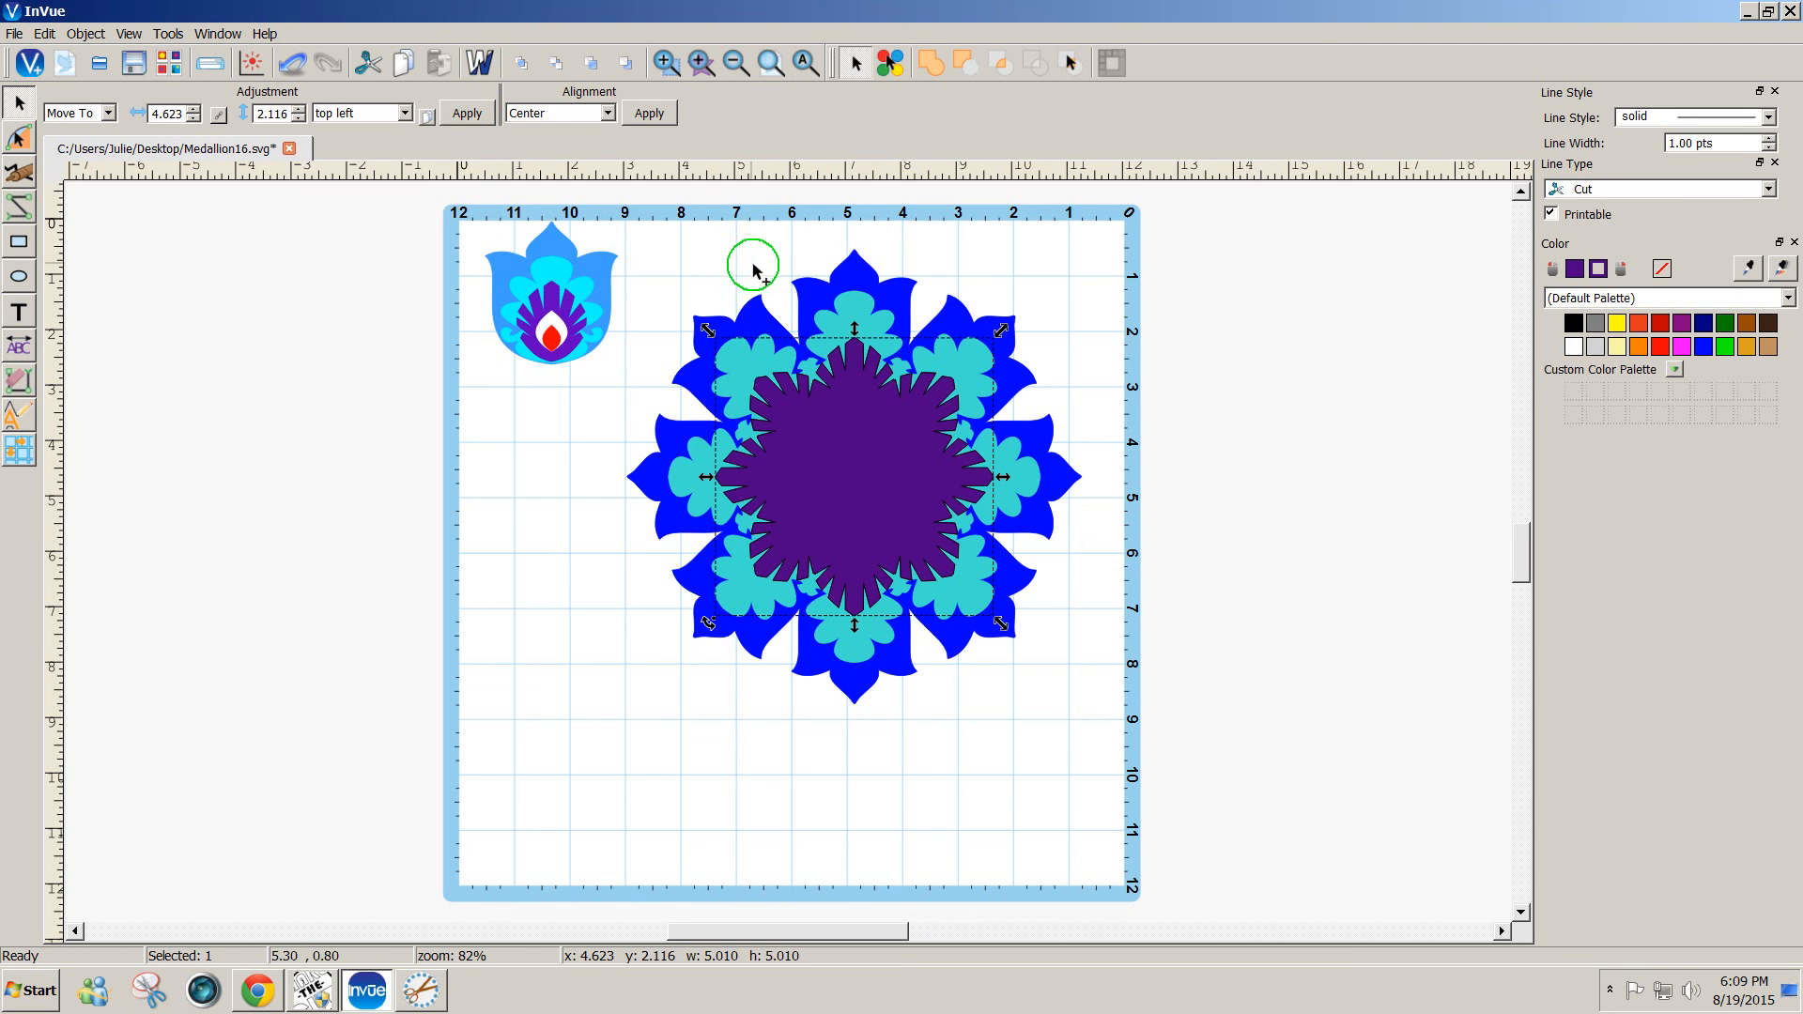
pyautogui.click(481, 63)
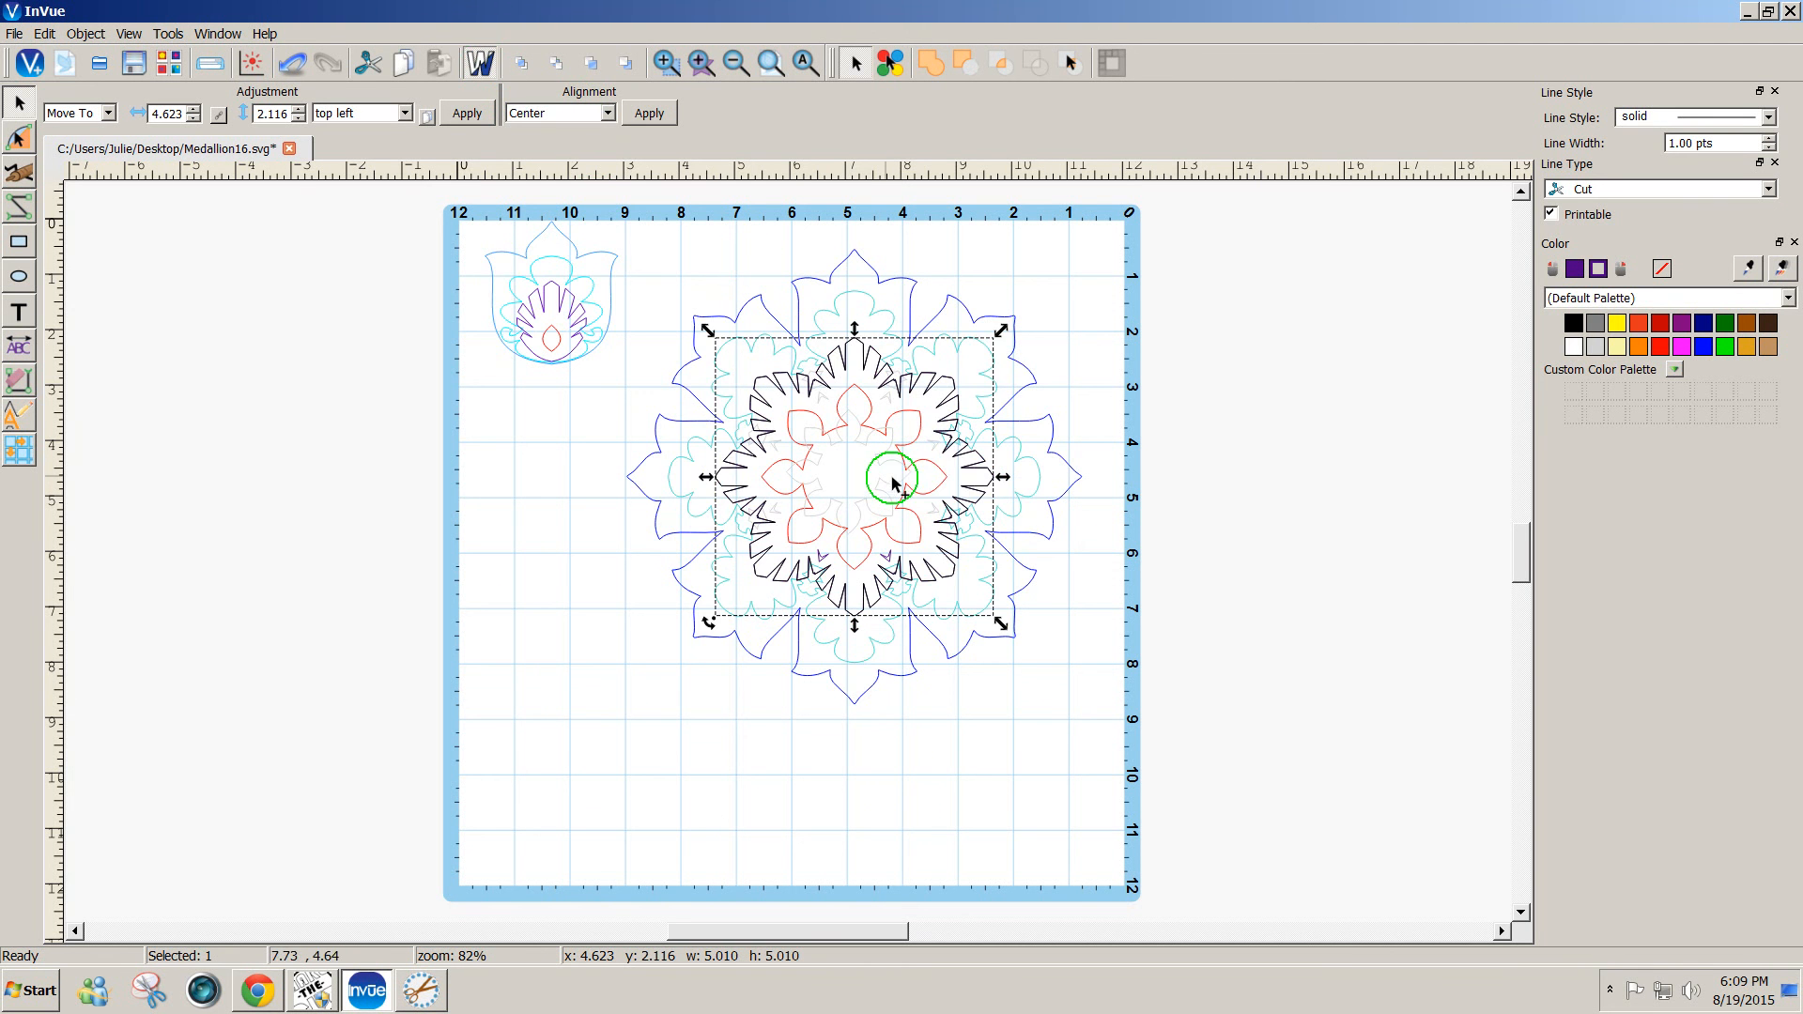
pyautogui.click(1217, 561)
# - Bring the medallion's white center piece to the front and return the design to filled display
pyautogui.click(892, 463)
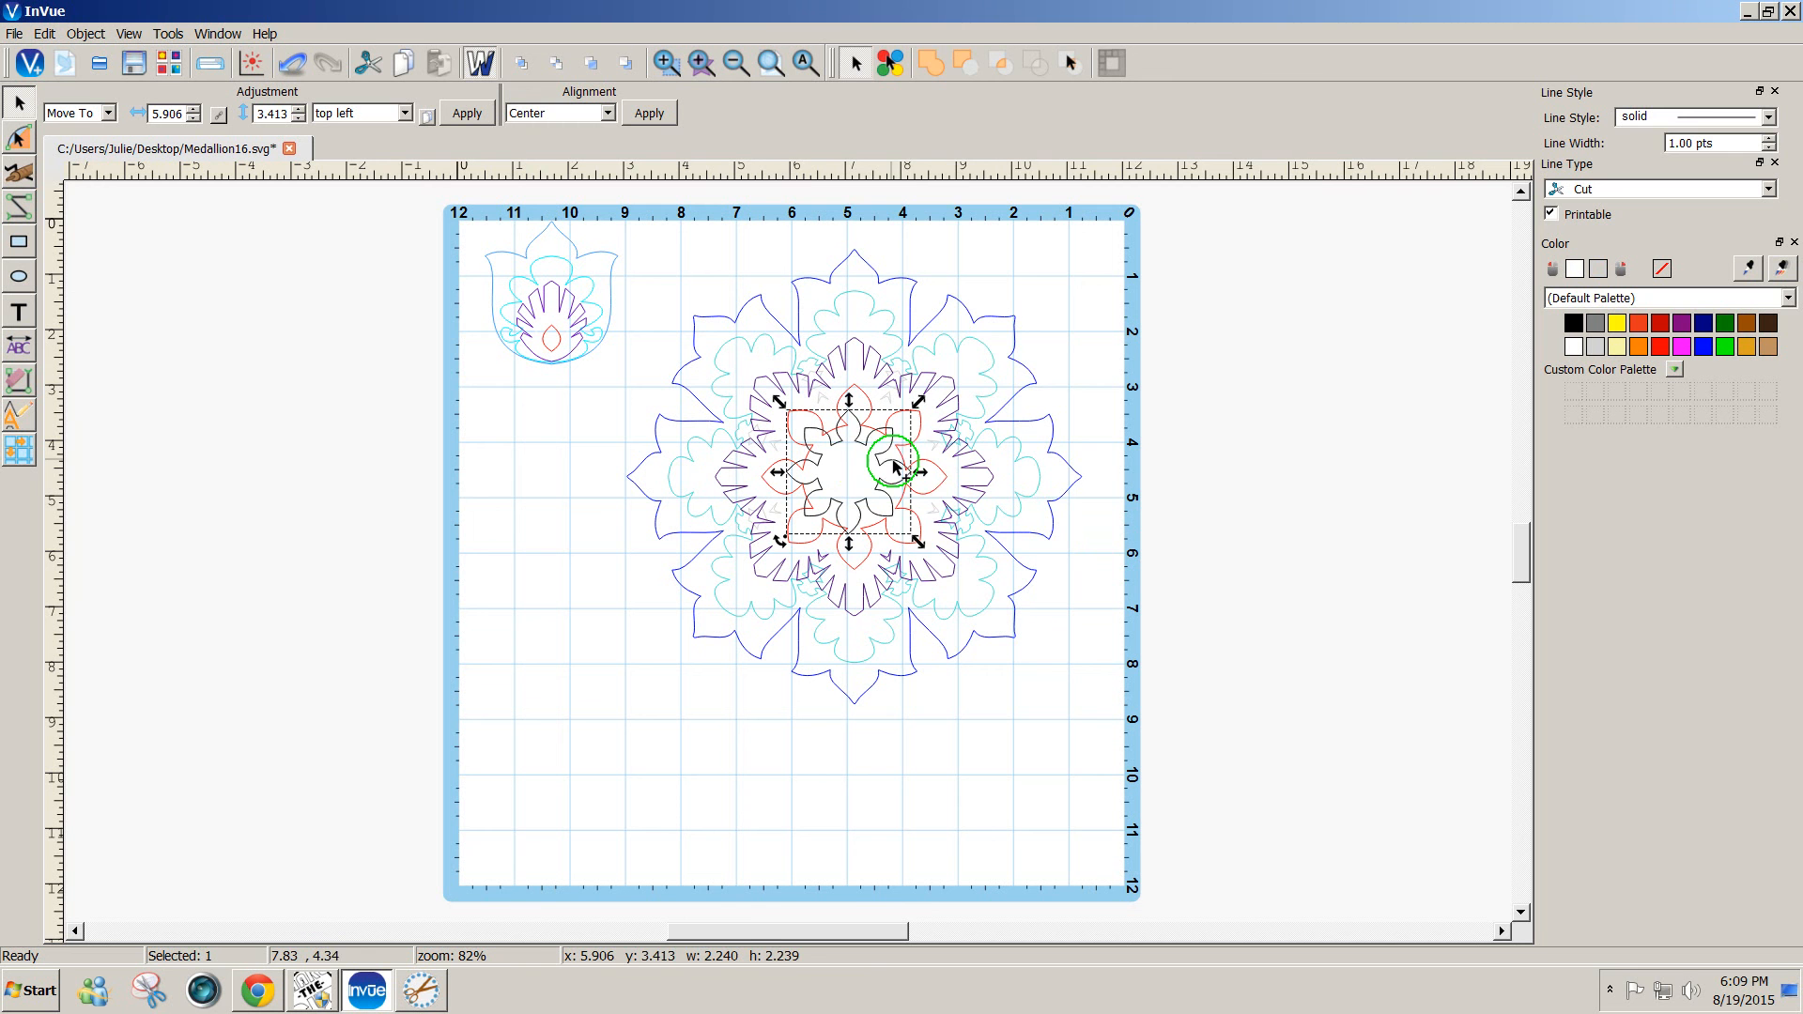
pyautogui.rightClick(861, 467)
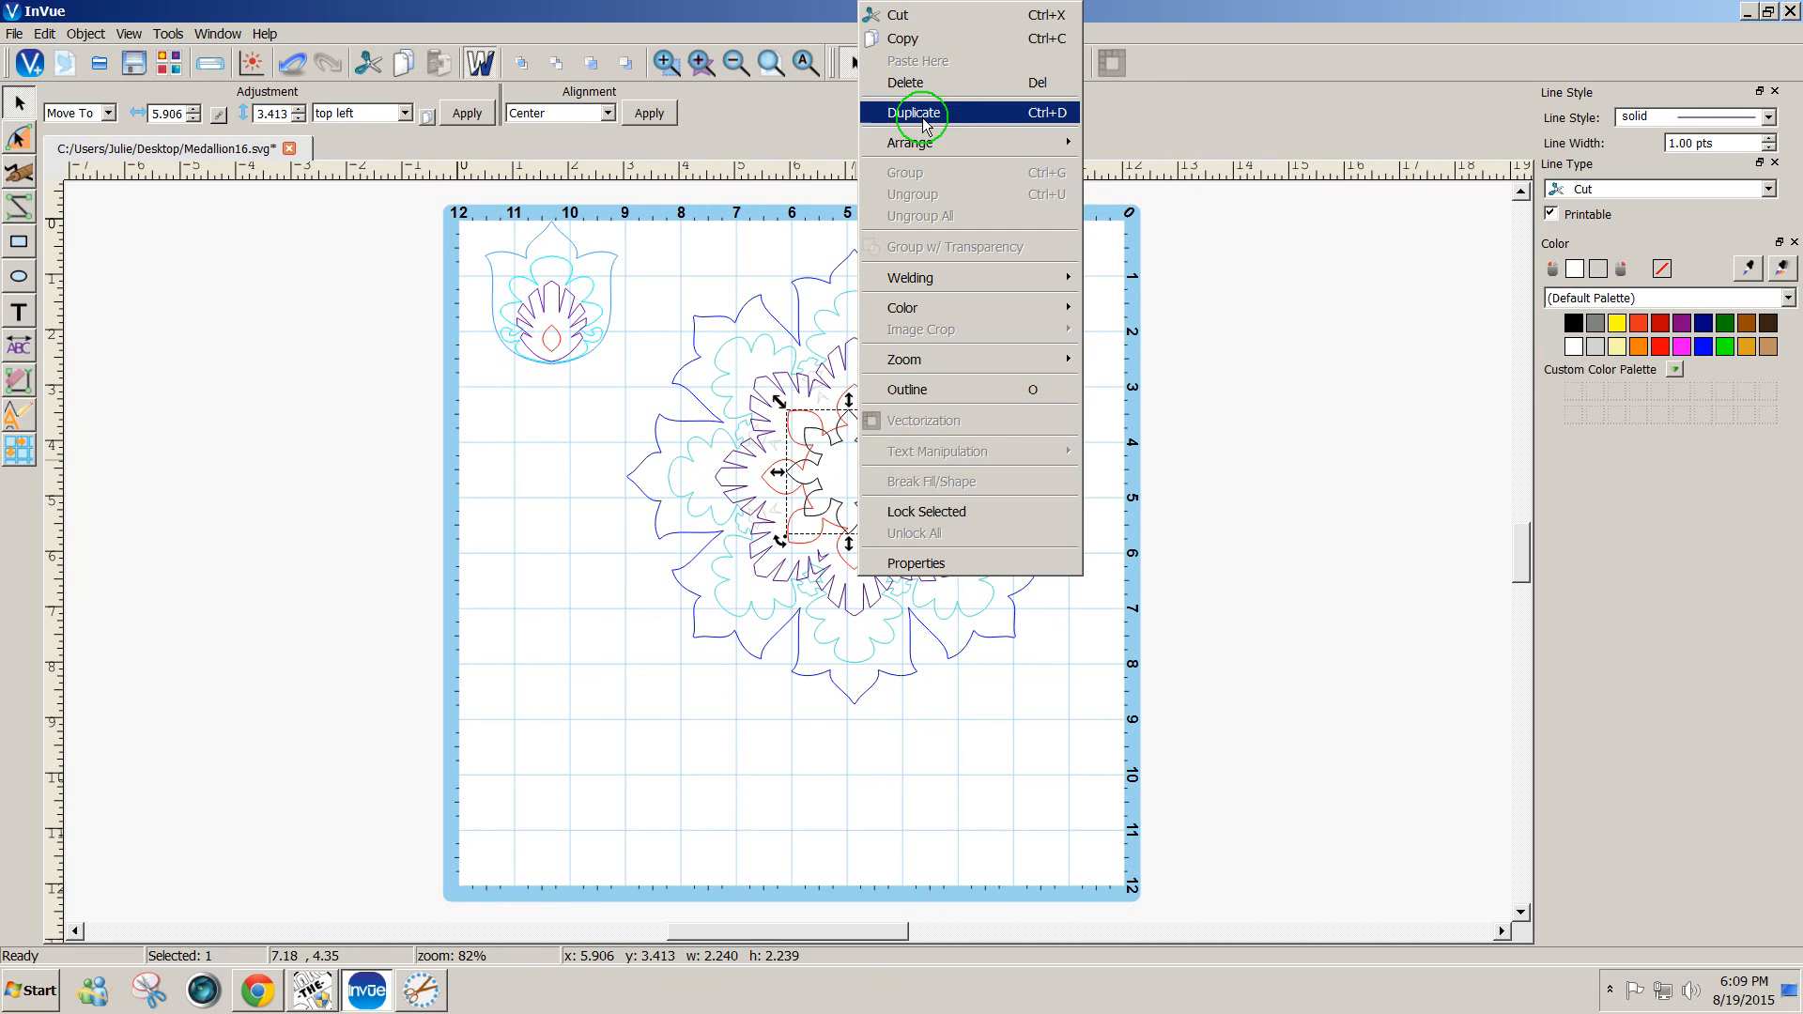
pyautogui.moveTo(926, 143)
pyautogui.click(1141, 147)
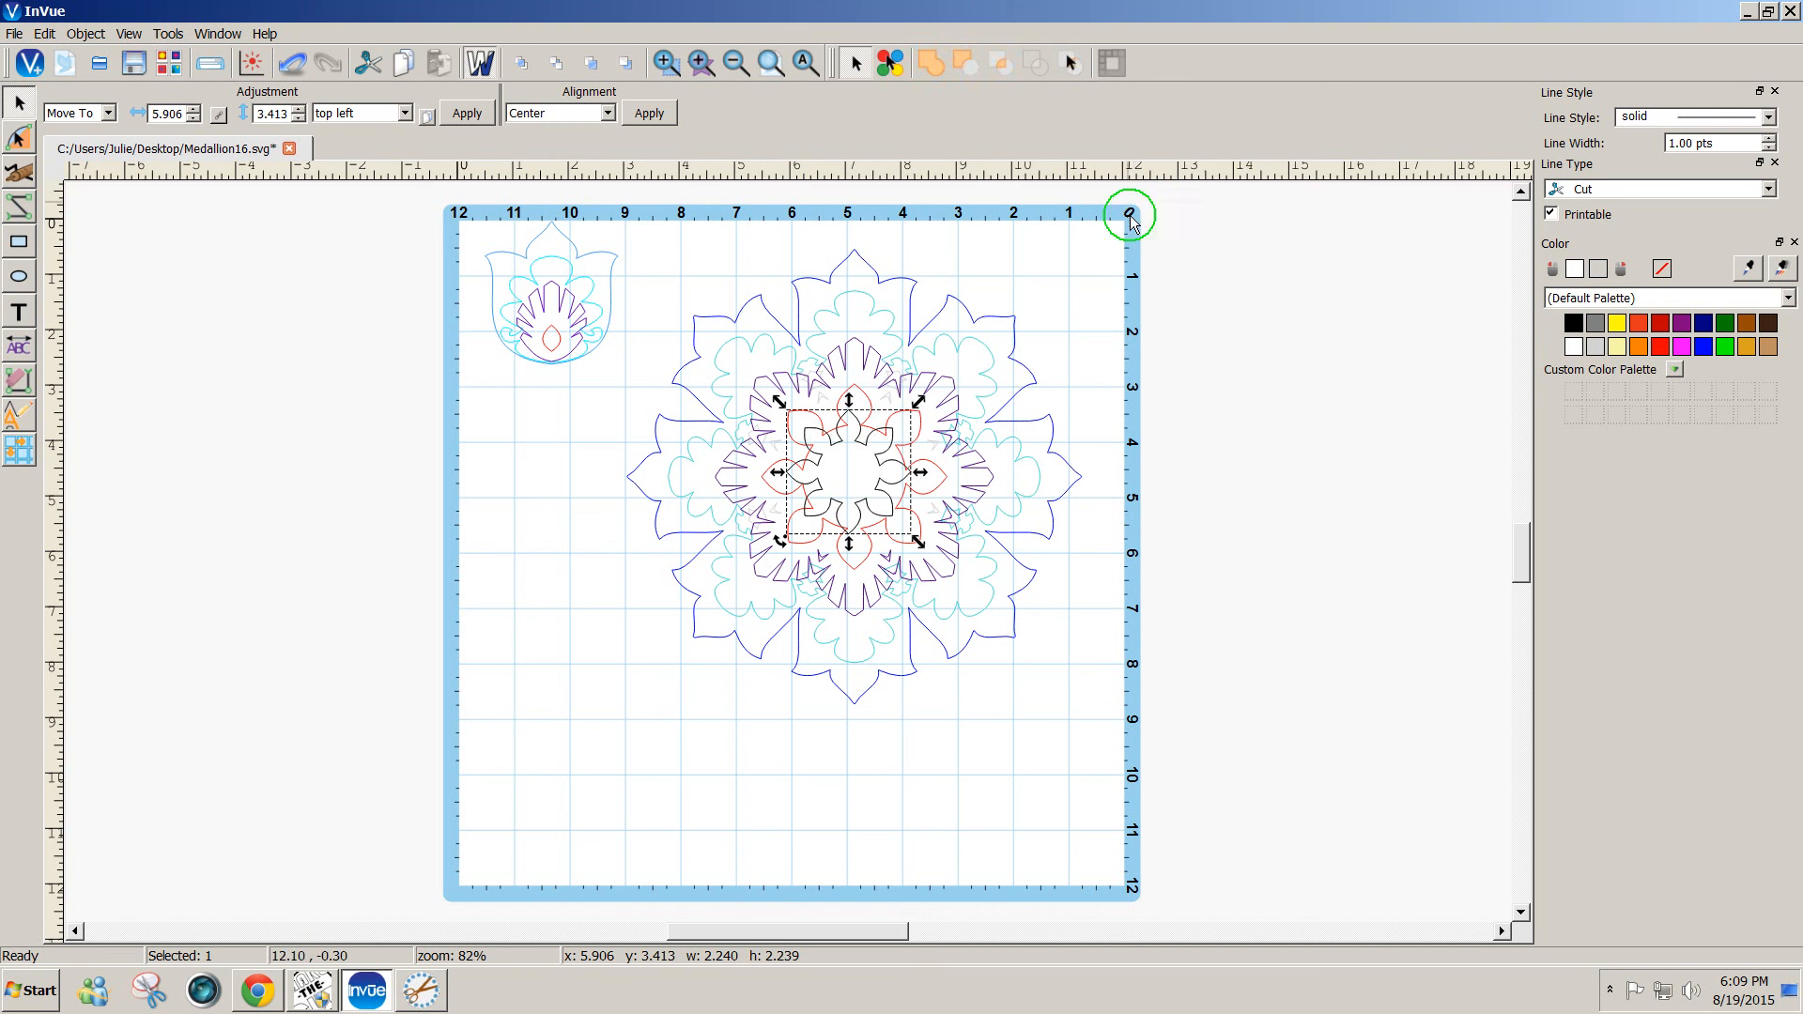
pyautogui.click(1220, 493)
pyautogui.click(479, 63)
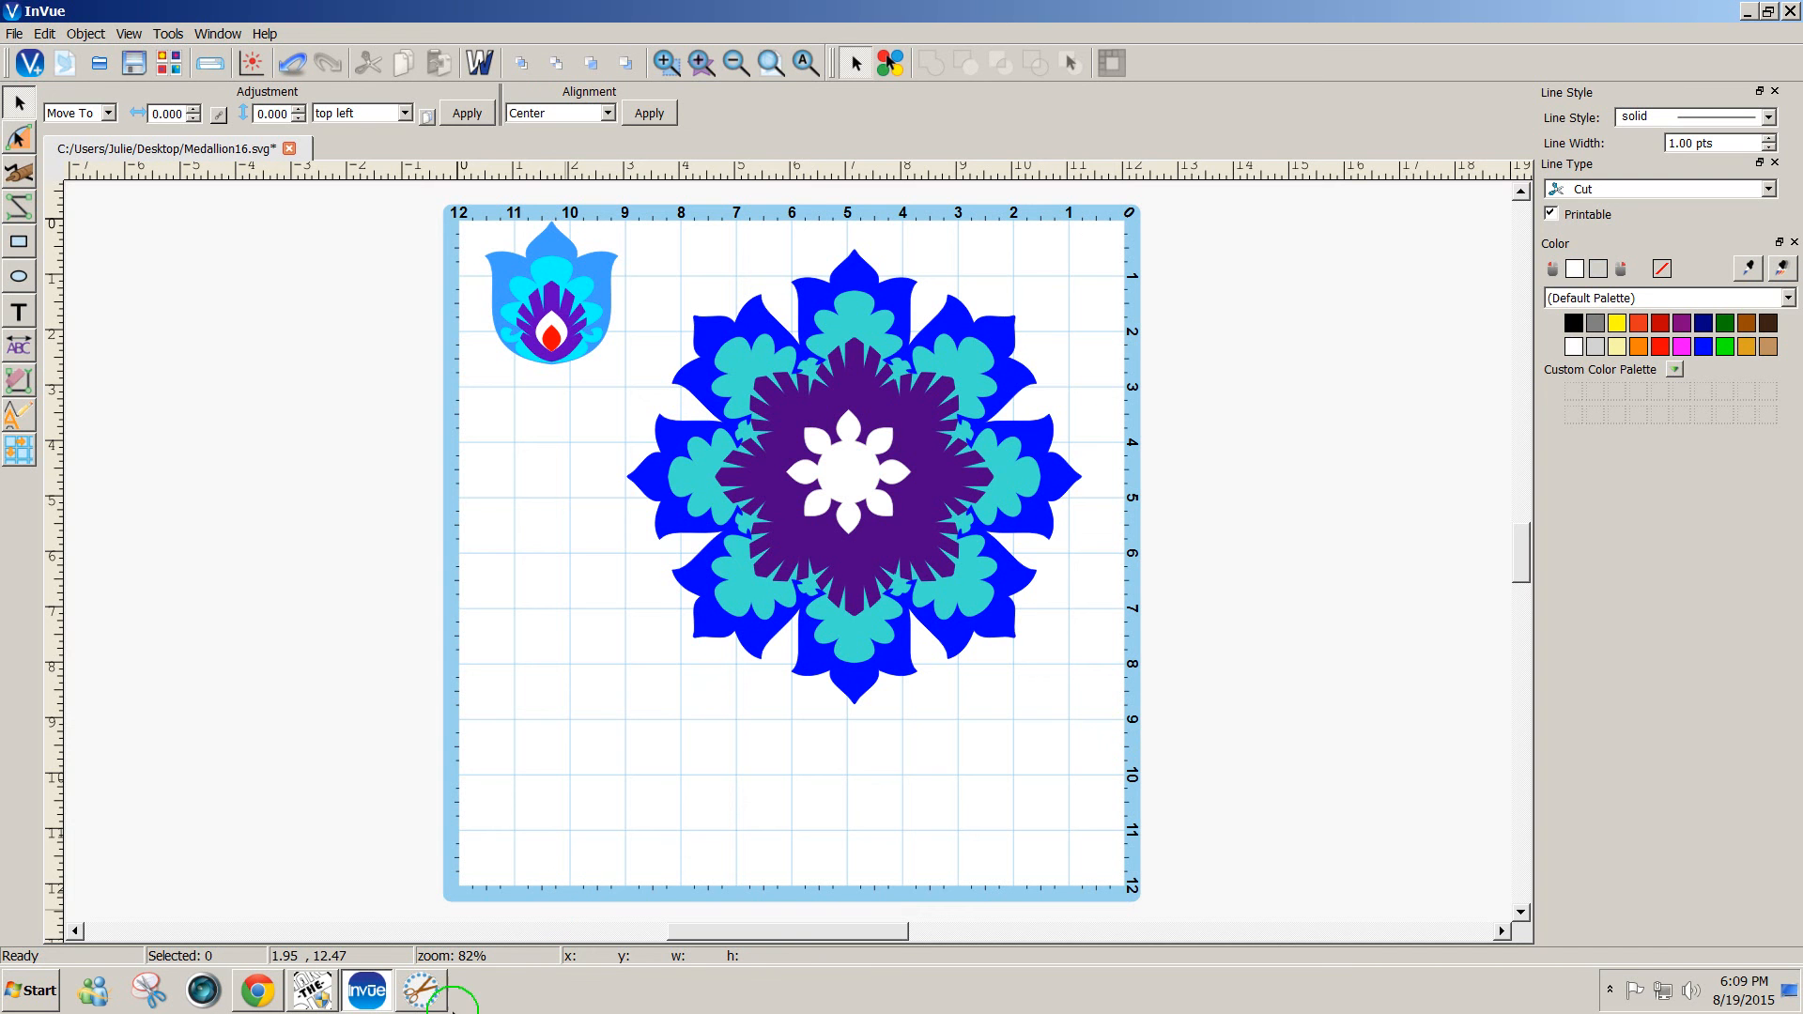
# - Switch to Make The Cut and, on the default page, move the light blue medallion to about X 11.41, Y 1.66
pyautogui.click(314, 991)
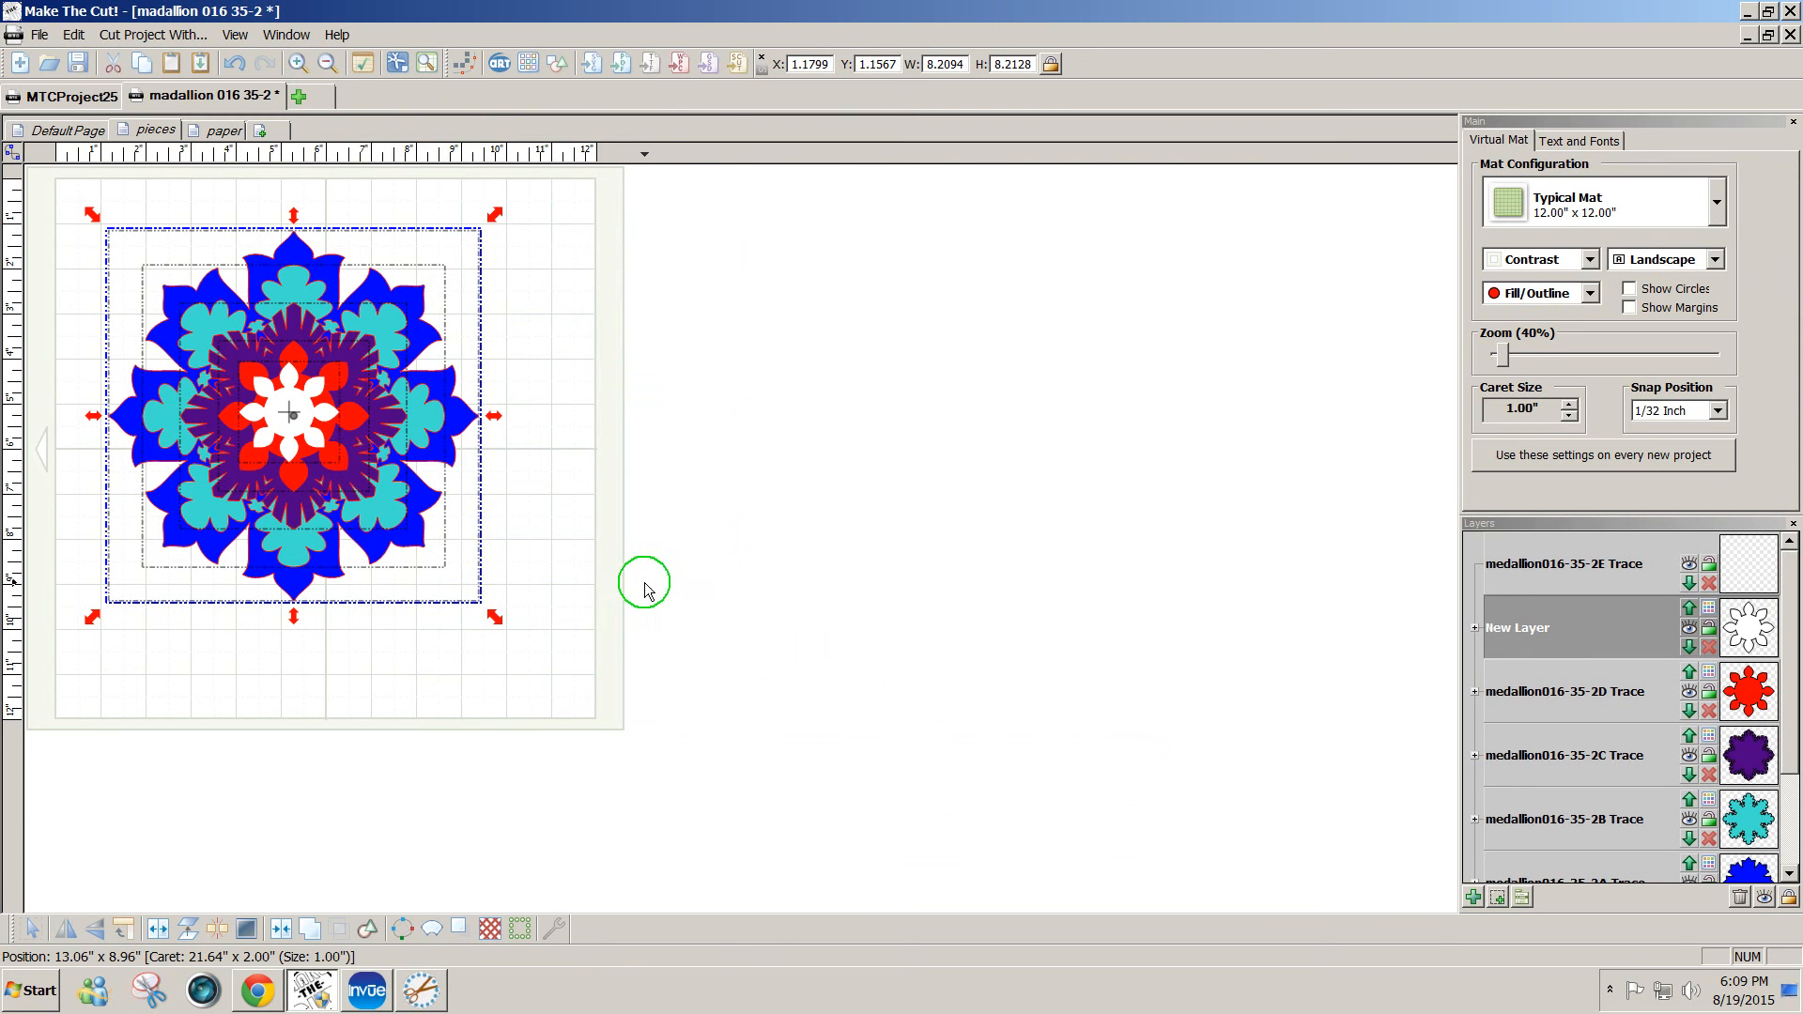
pyautogui.click(66, 129)
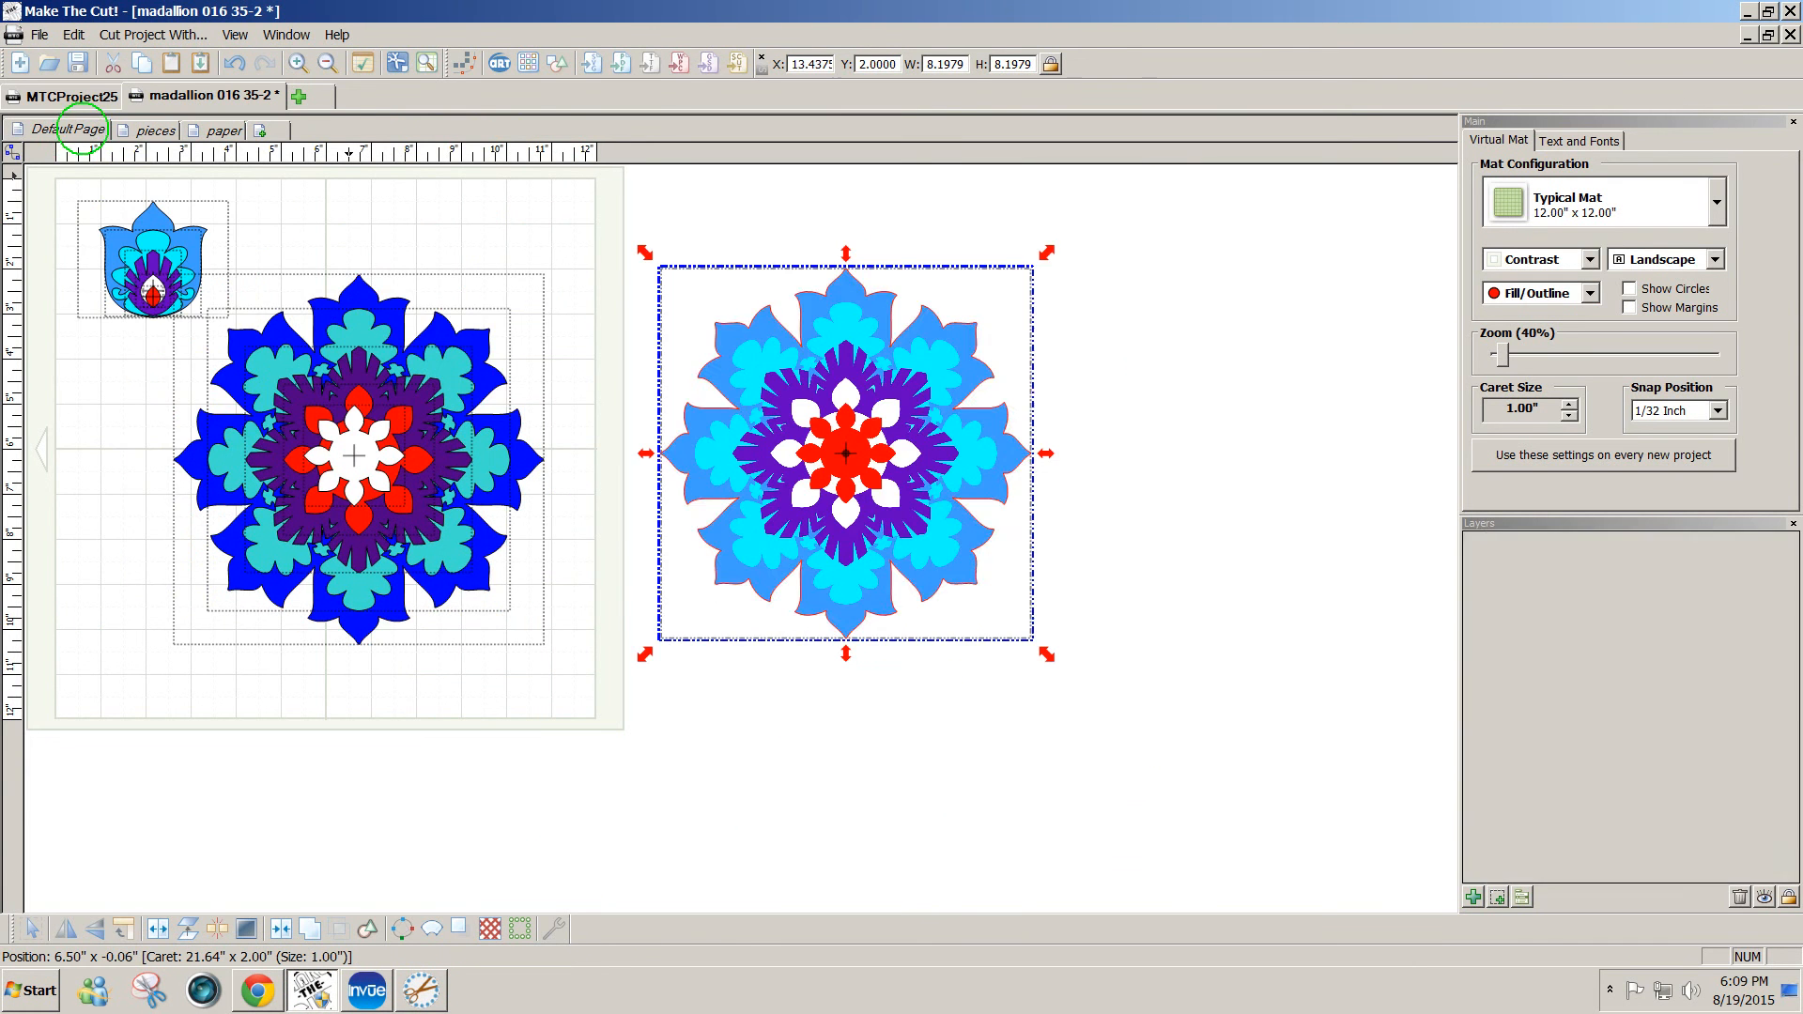
pyautogui.moveTo(911, 413)
pyautogui.mouseDown()
pyautogui.moveTo(893, 310)
pyautogui.moveTo(826, 411)
pyautogui.moveTo(801, 410)
pyautogui.moveTo(819, 398)
pyautogui.mouseUp()
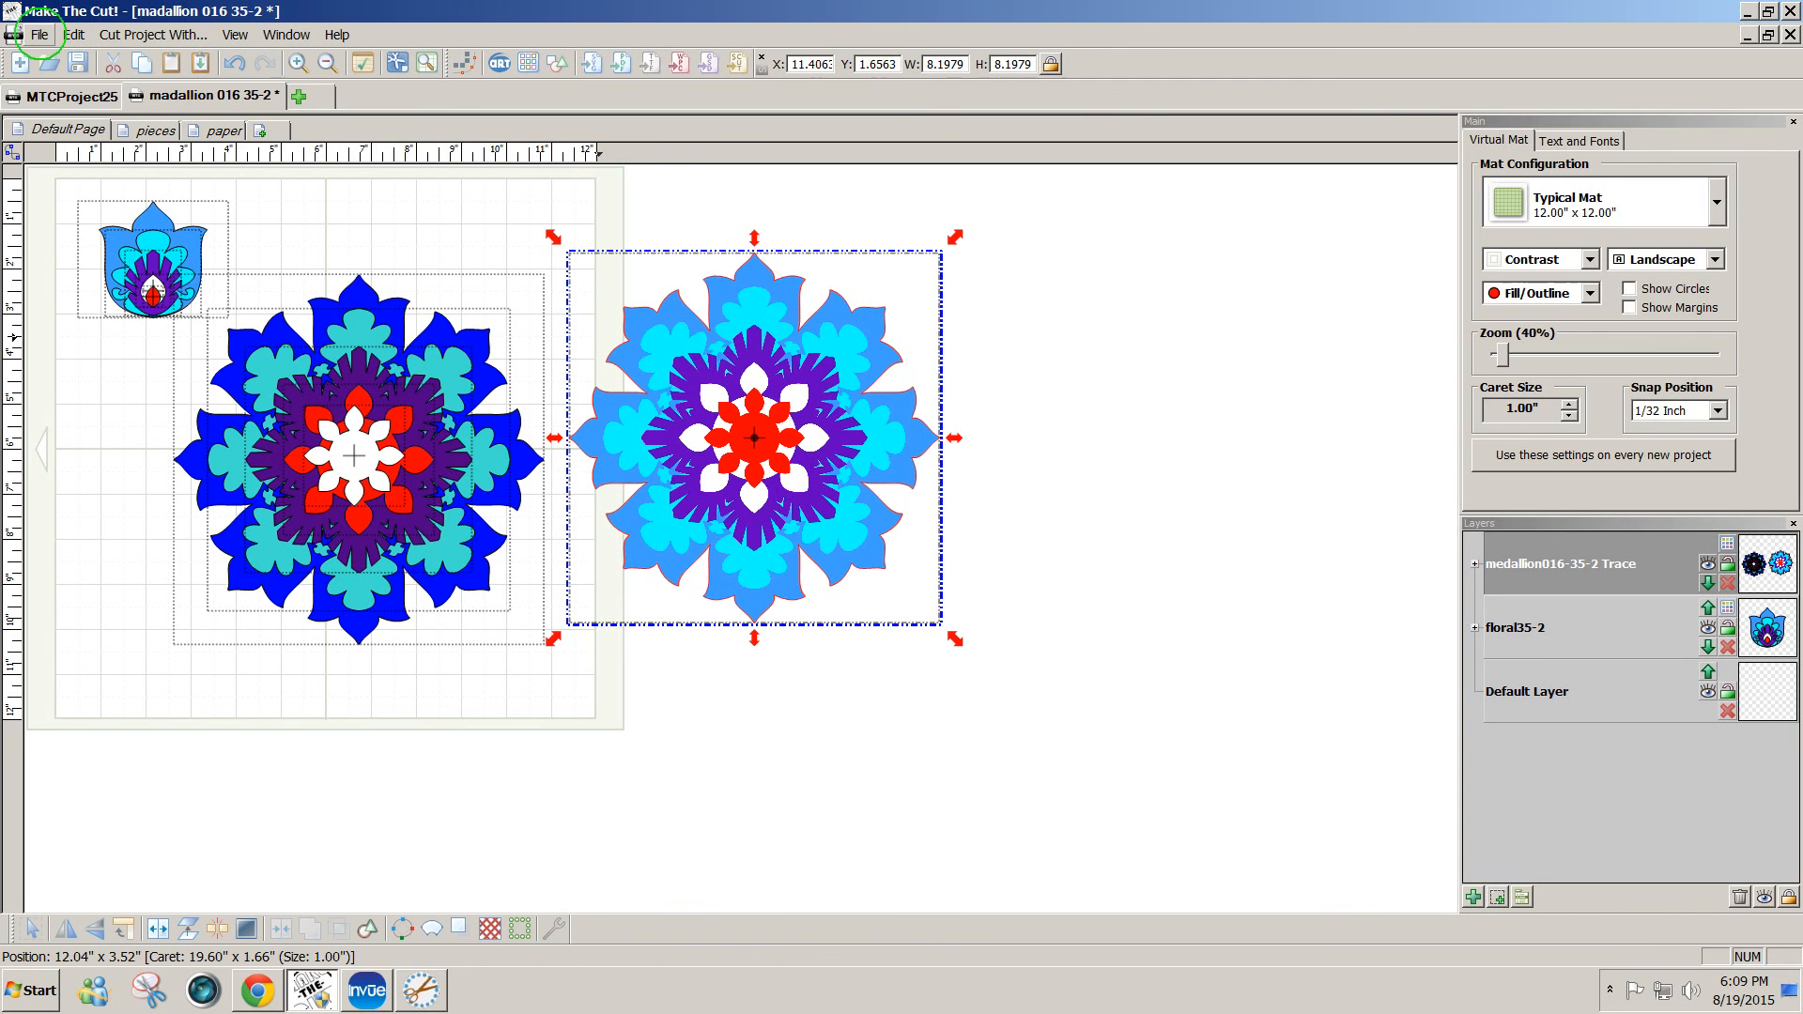
# - Export the selected light blue medallion as a PNG raster file named Medallion16 on the Desktop
pyautogui.click(40, 34)
pyautogui.moveTo(152, 225)
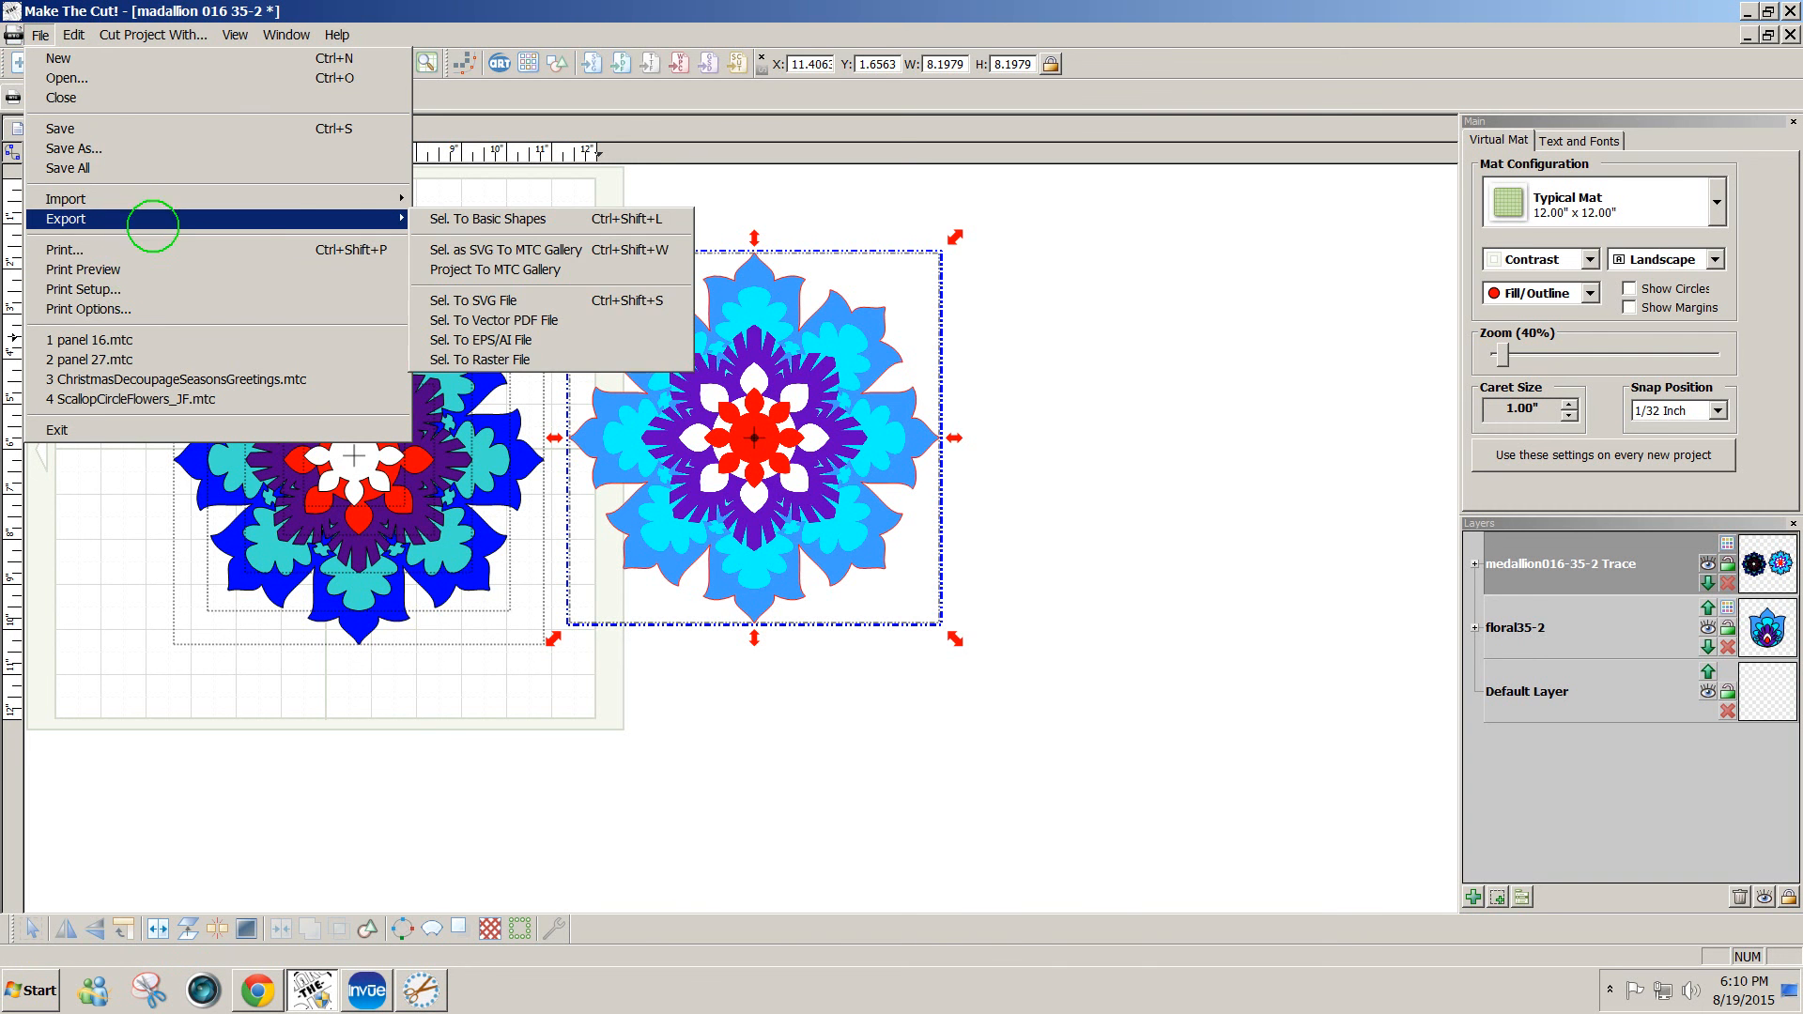
pyautogui.click(480, 360)
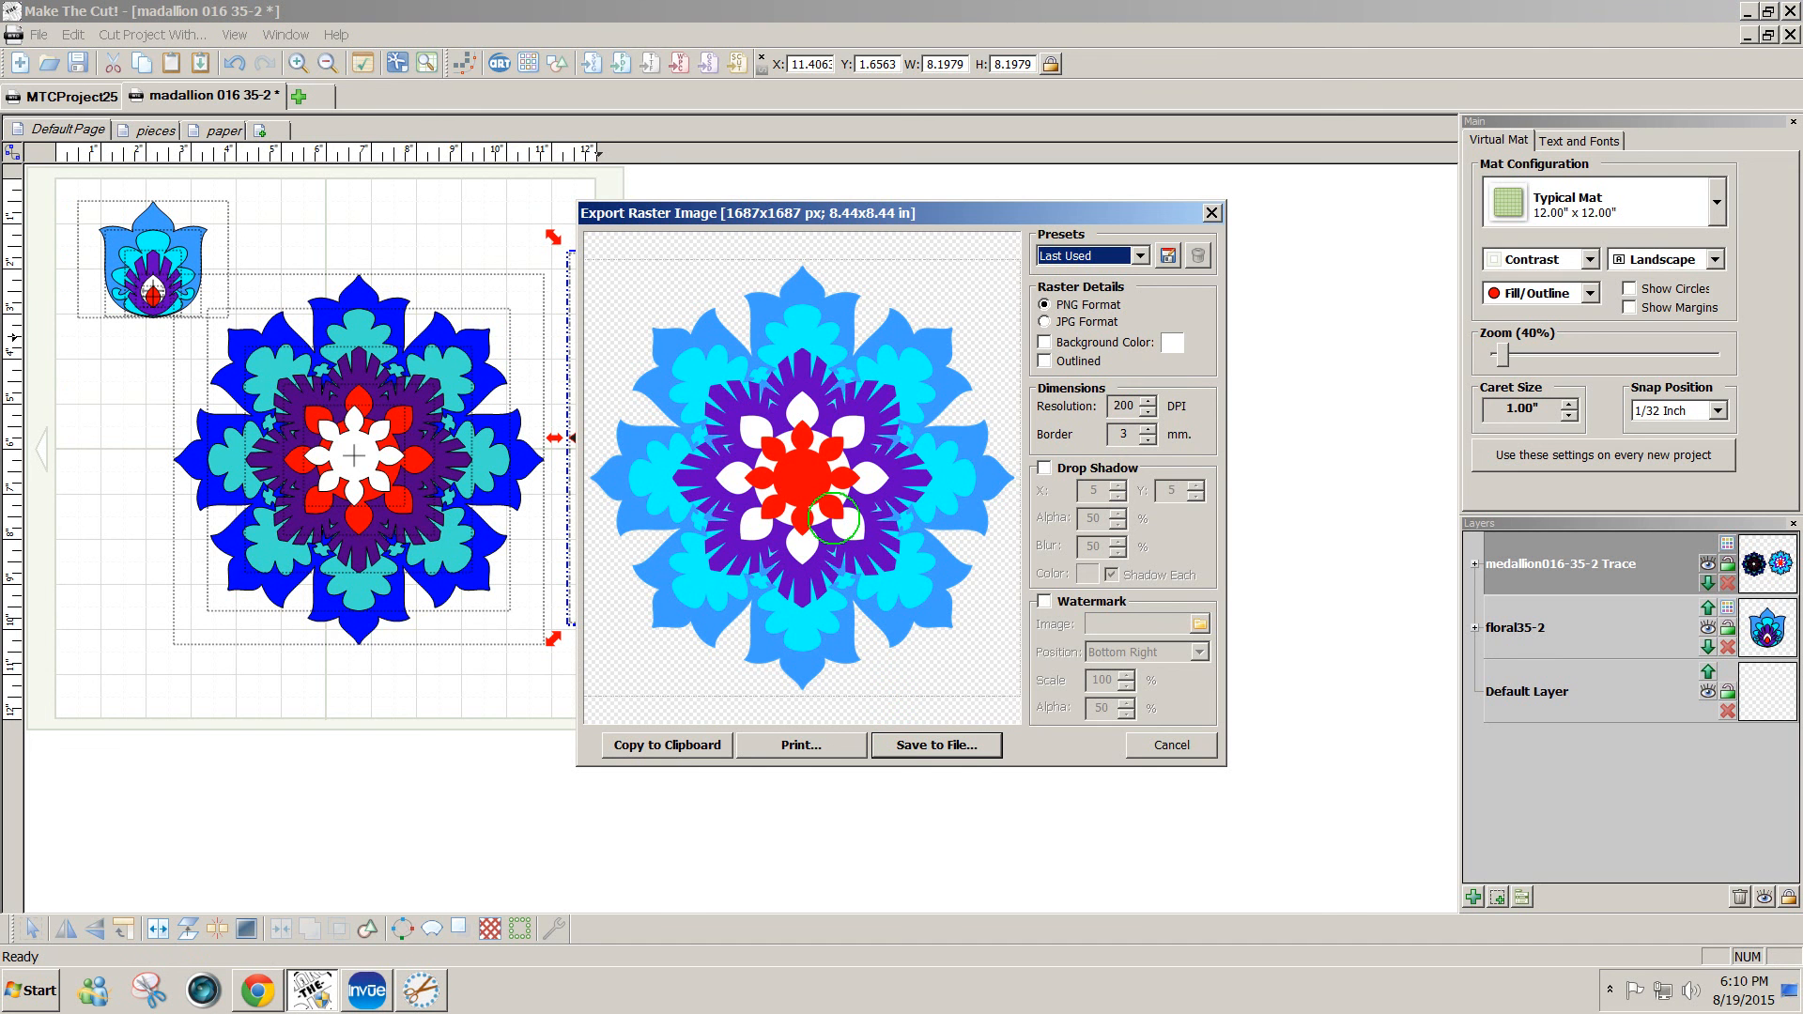
pyautogui.click(936, 746)
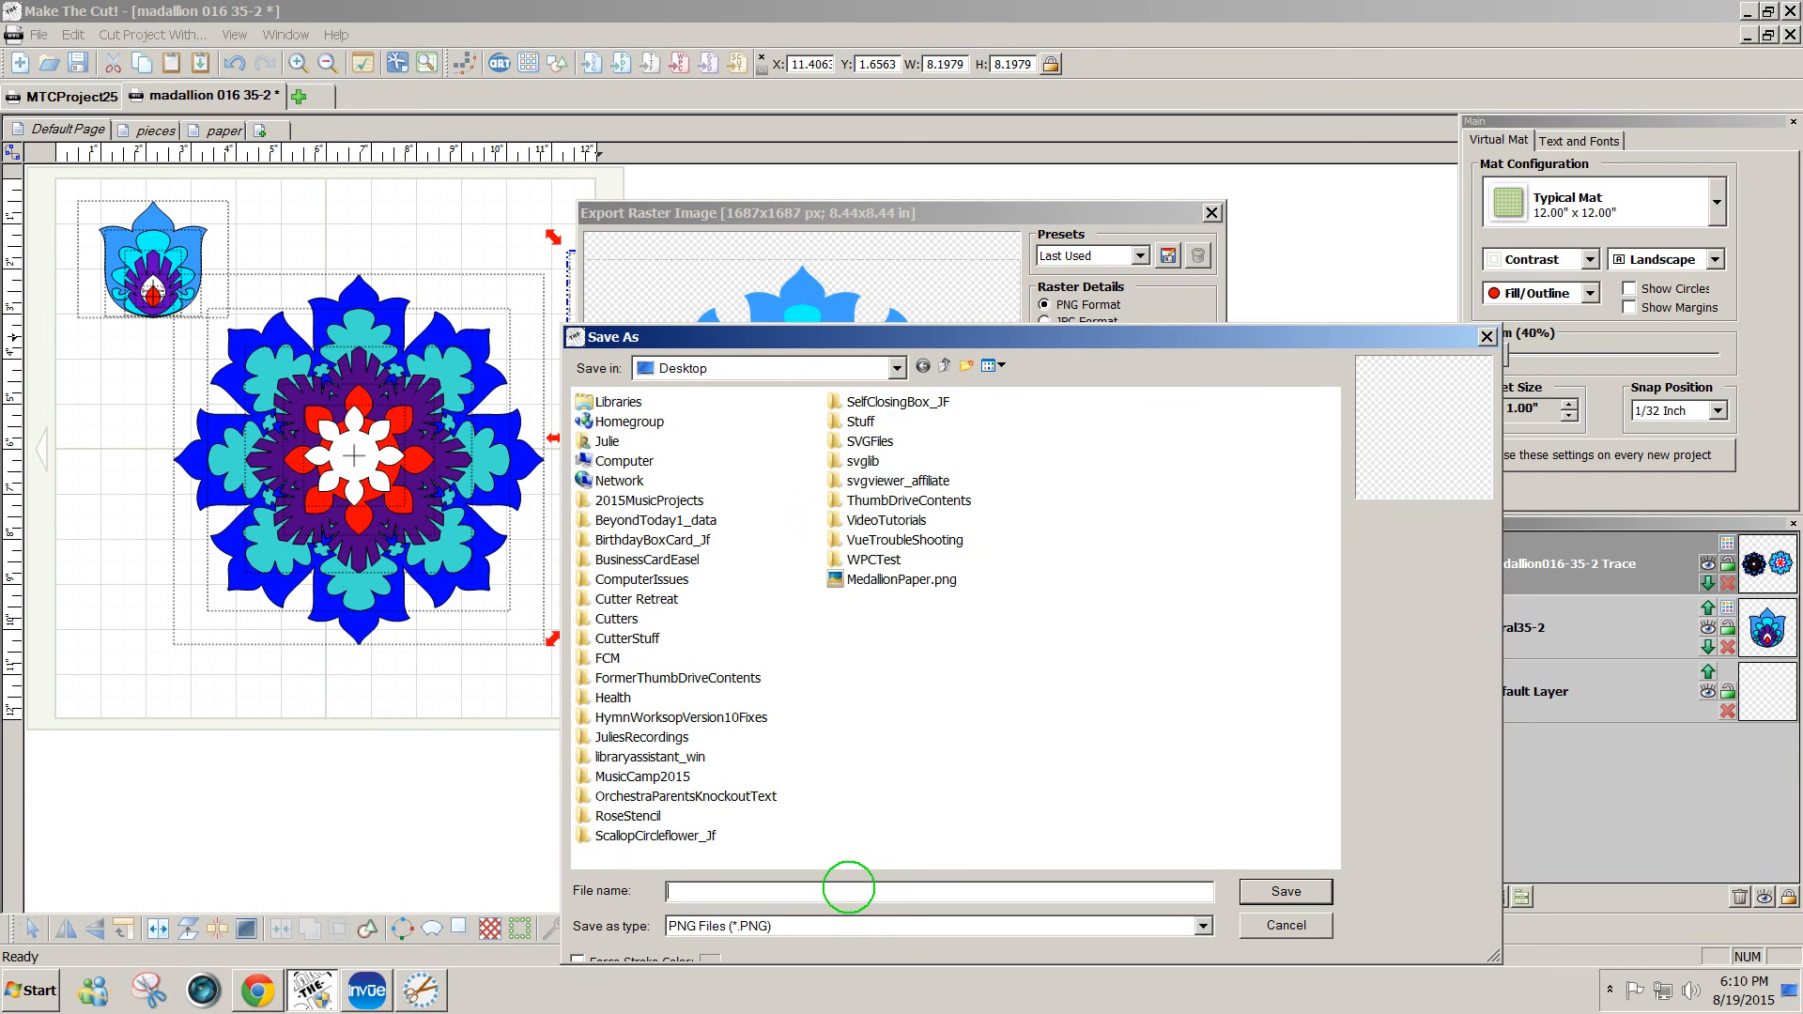
pyautogui.write('Medall')
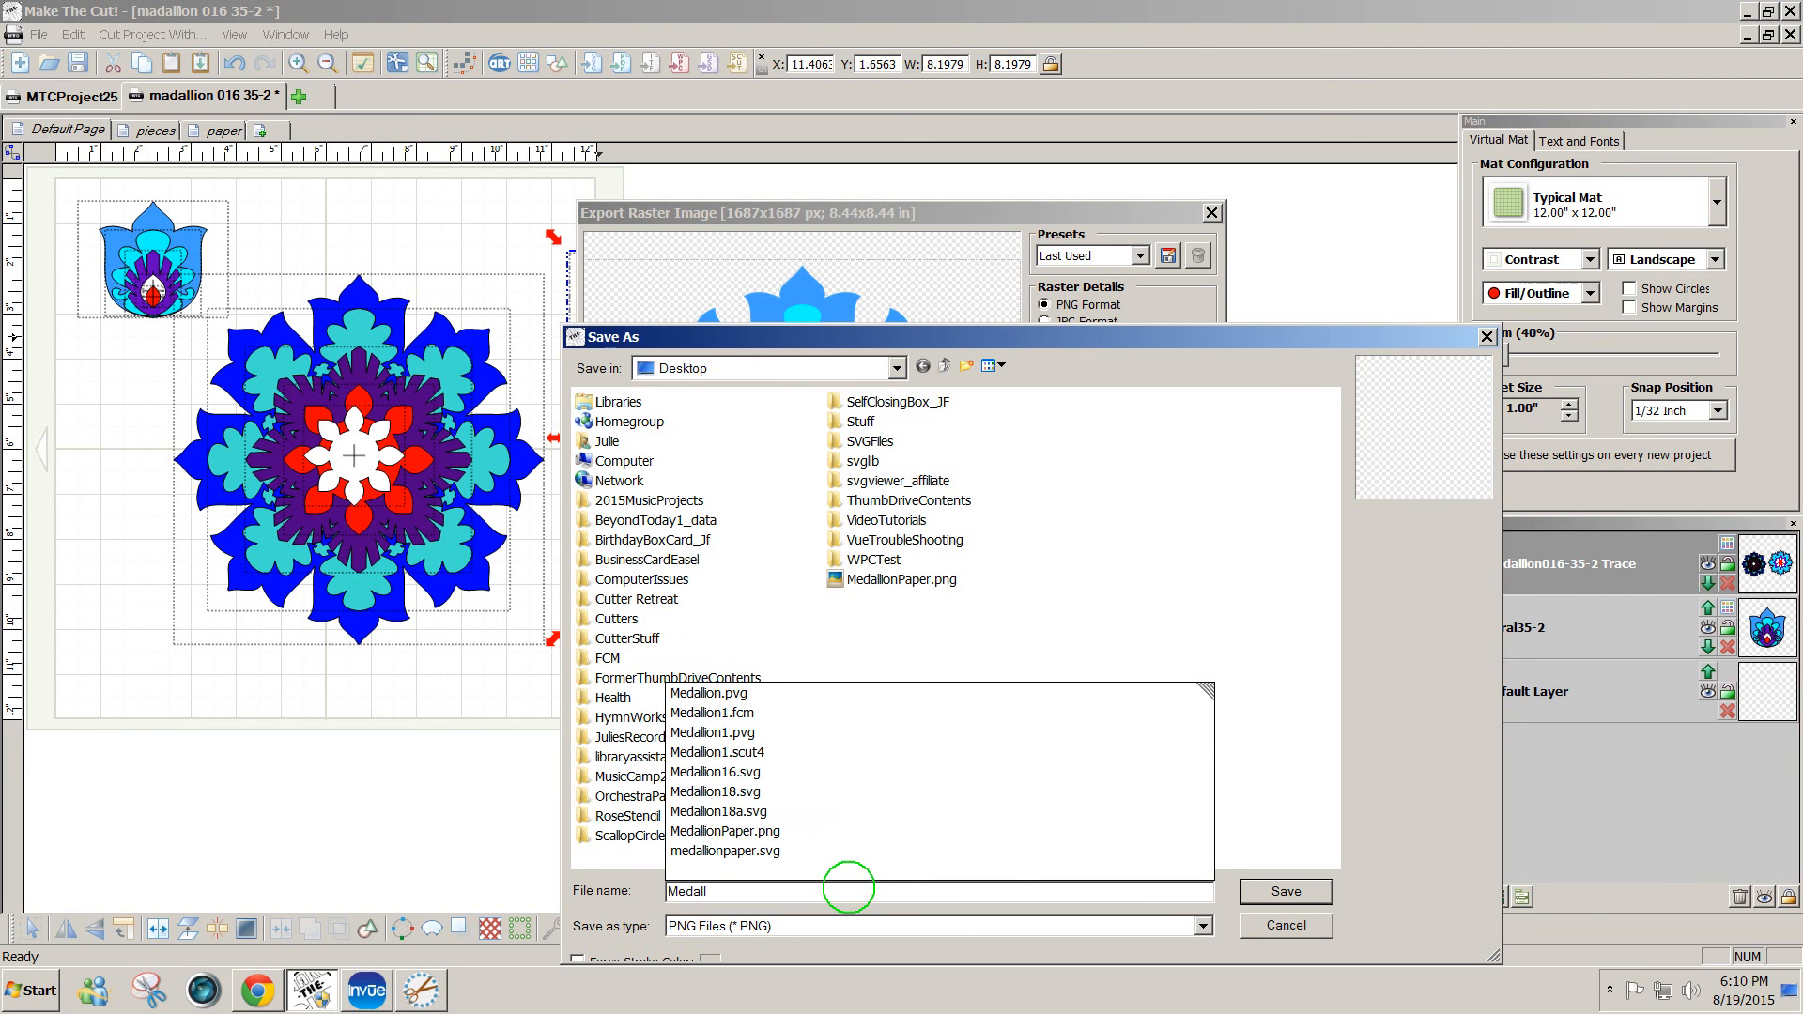
pyautogui.write('ion1')
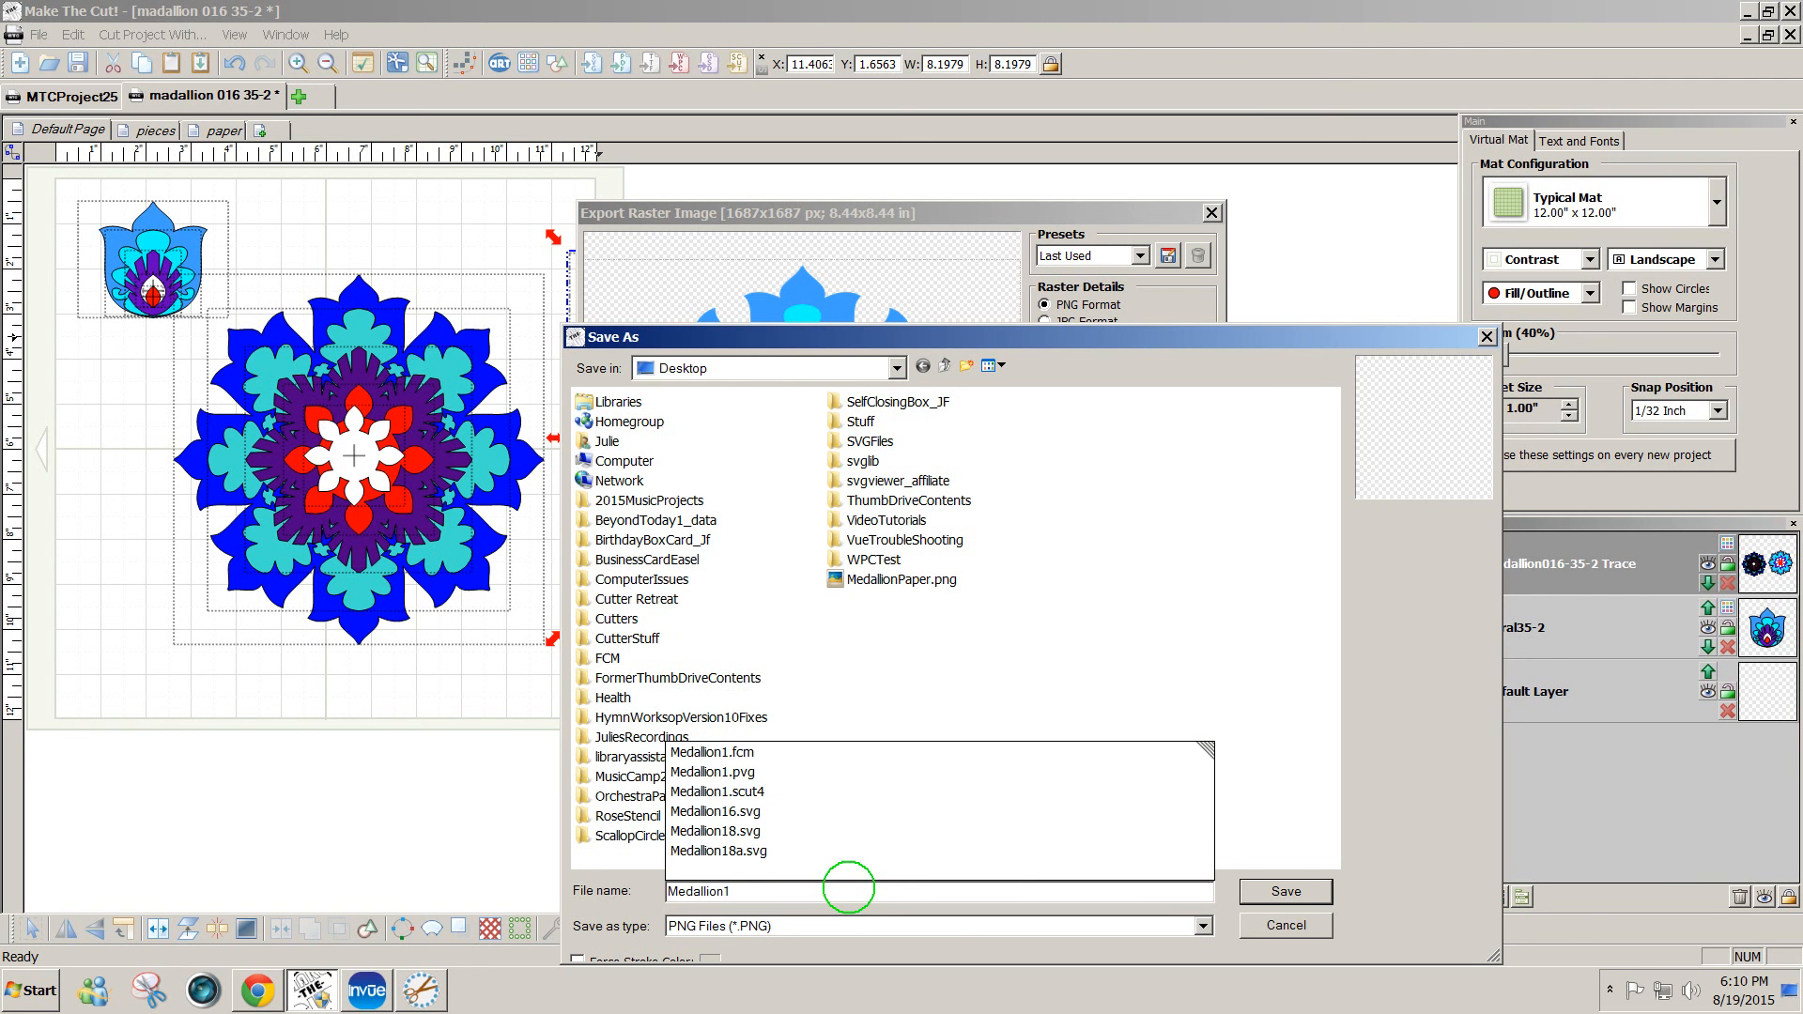
pyautogui.write('6')
pyautogui.click(1285, 891)
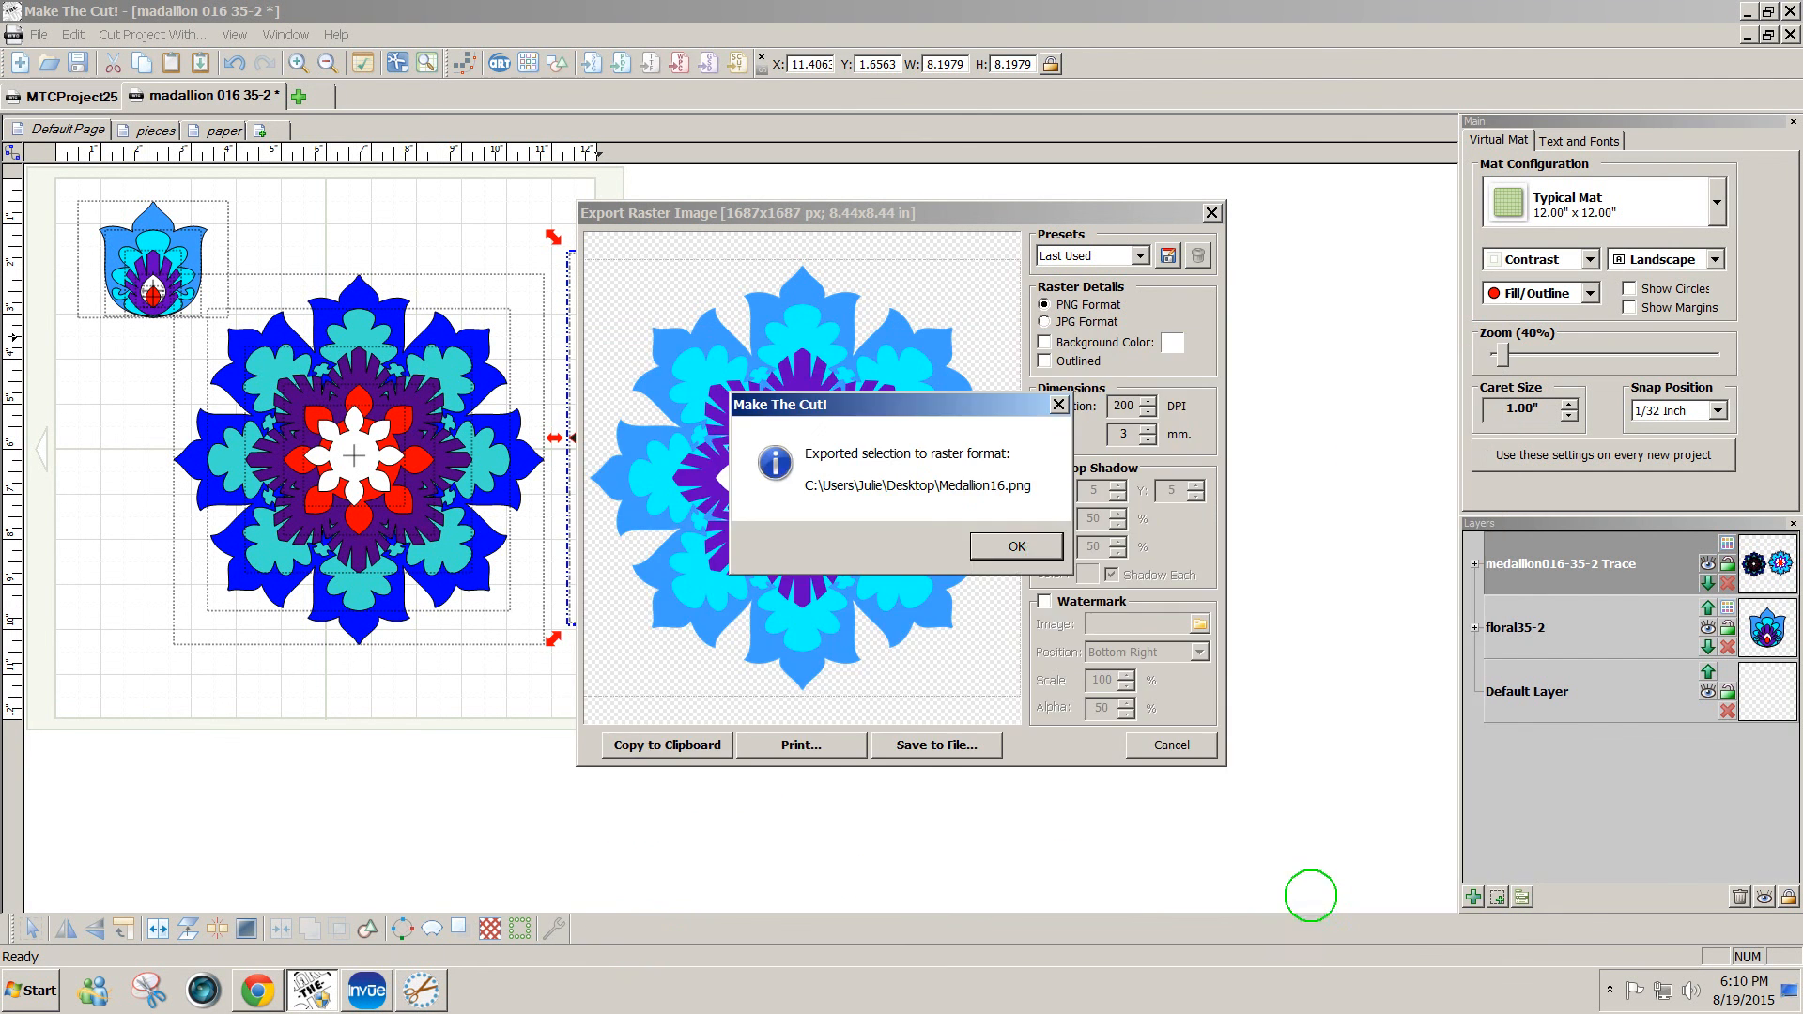
pyautogui.click(1017, 545)
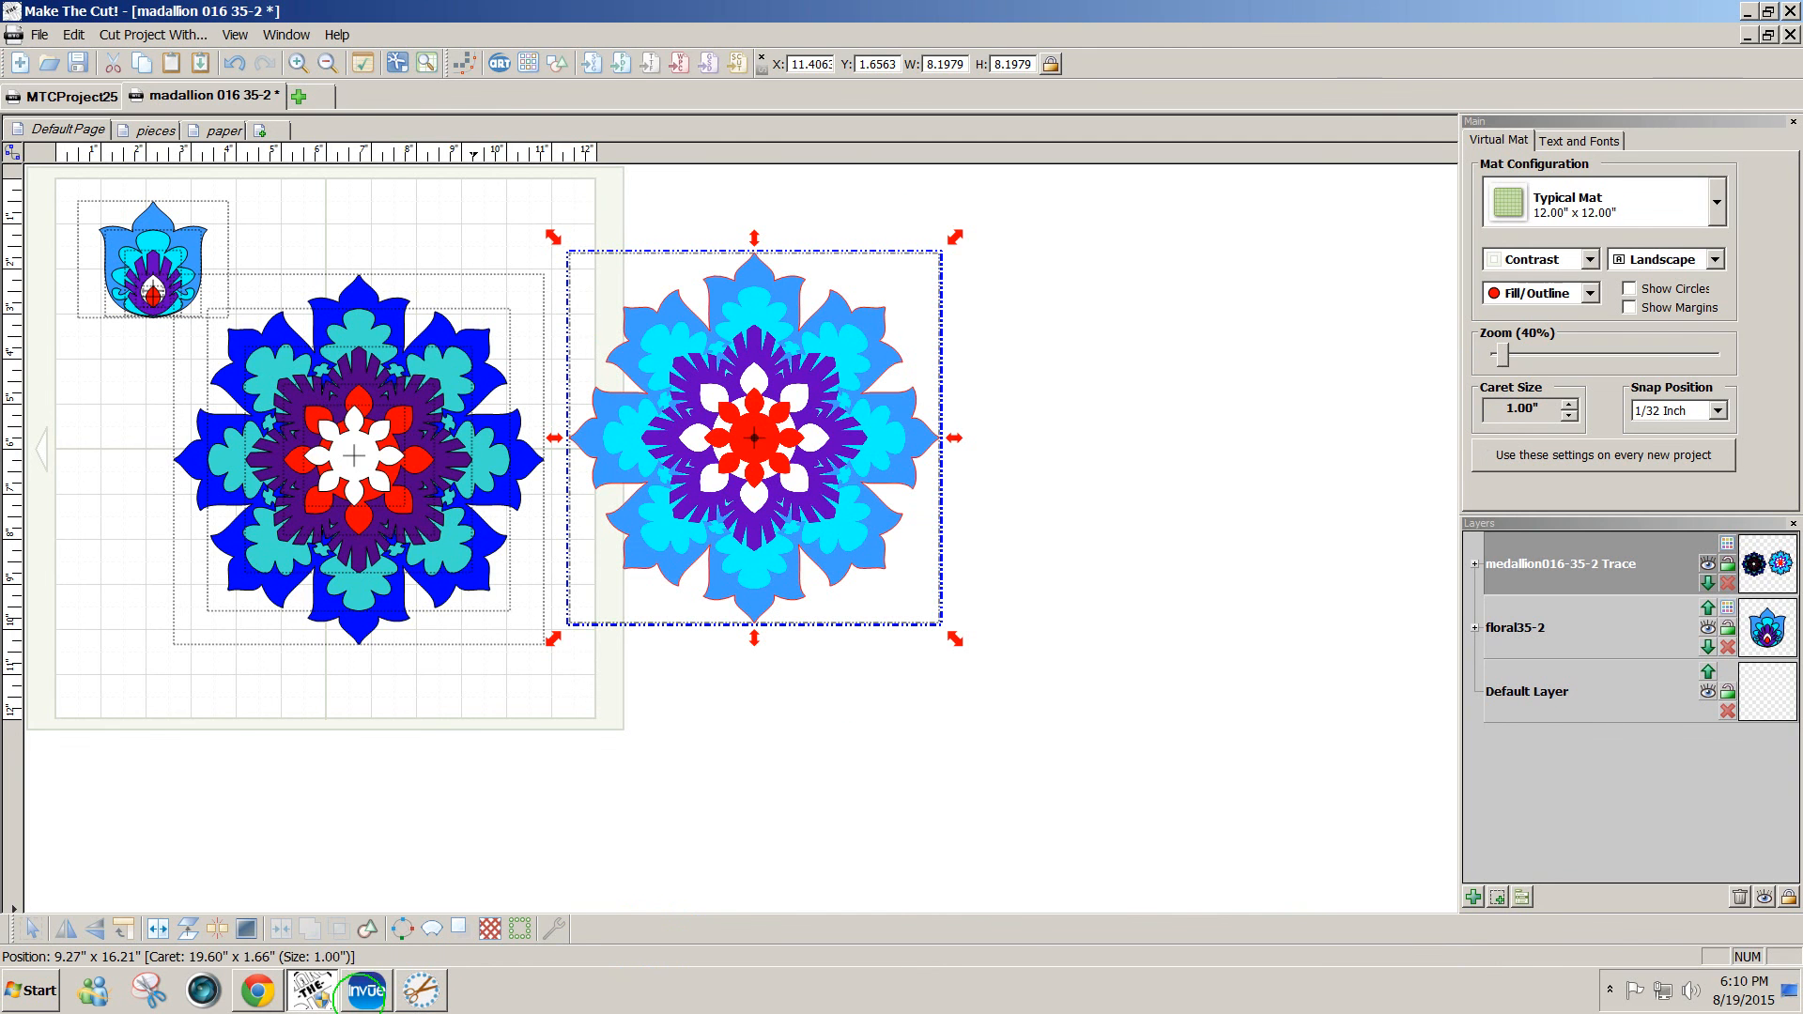
# - Switch to InVue and import the Medallion16.png image from the Desktop into the Medallion16.svg design
pyautogui.click(365, 991)
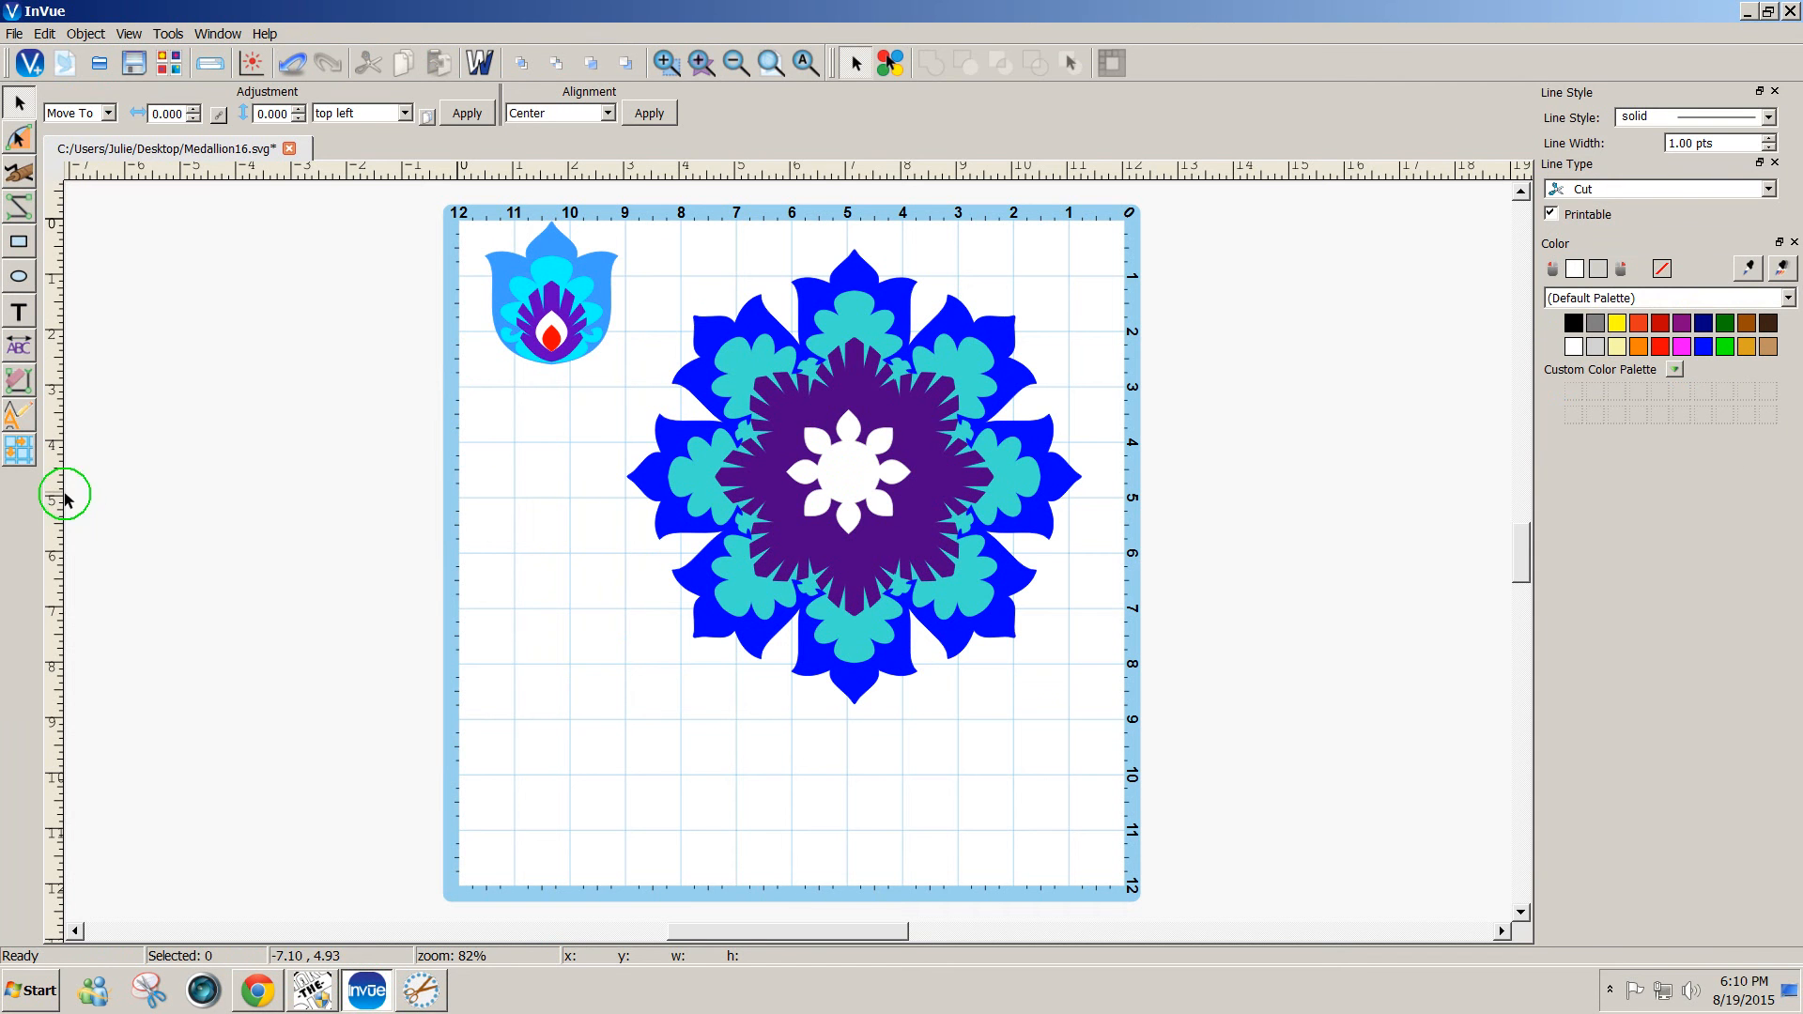
pyautogui.click(15, 34)
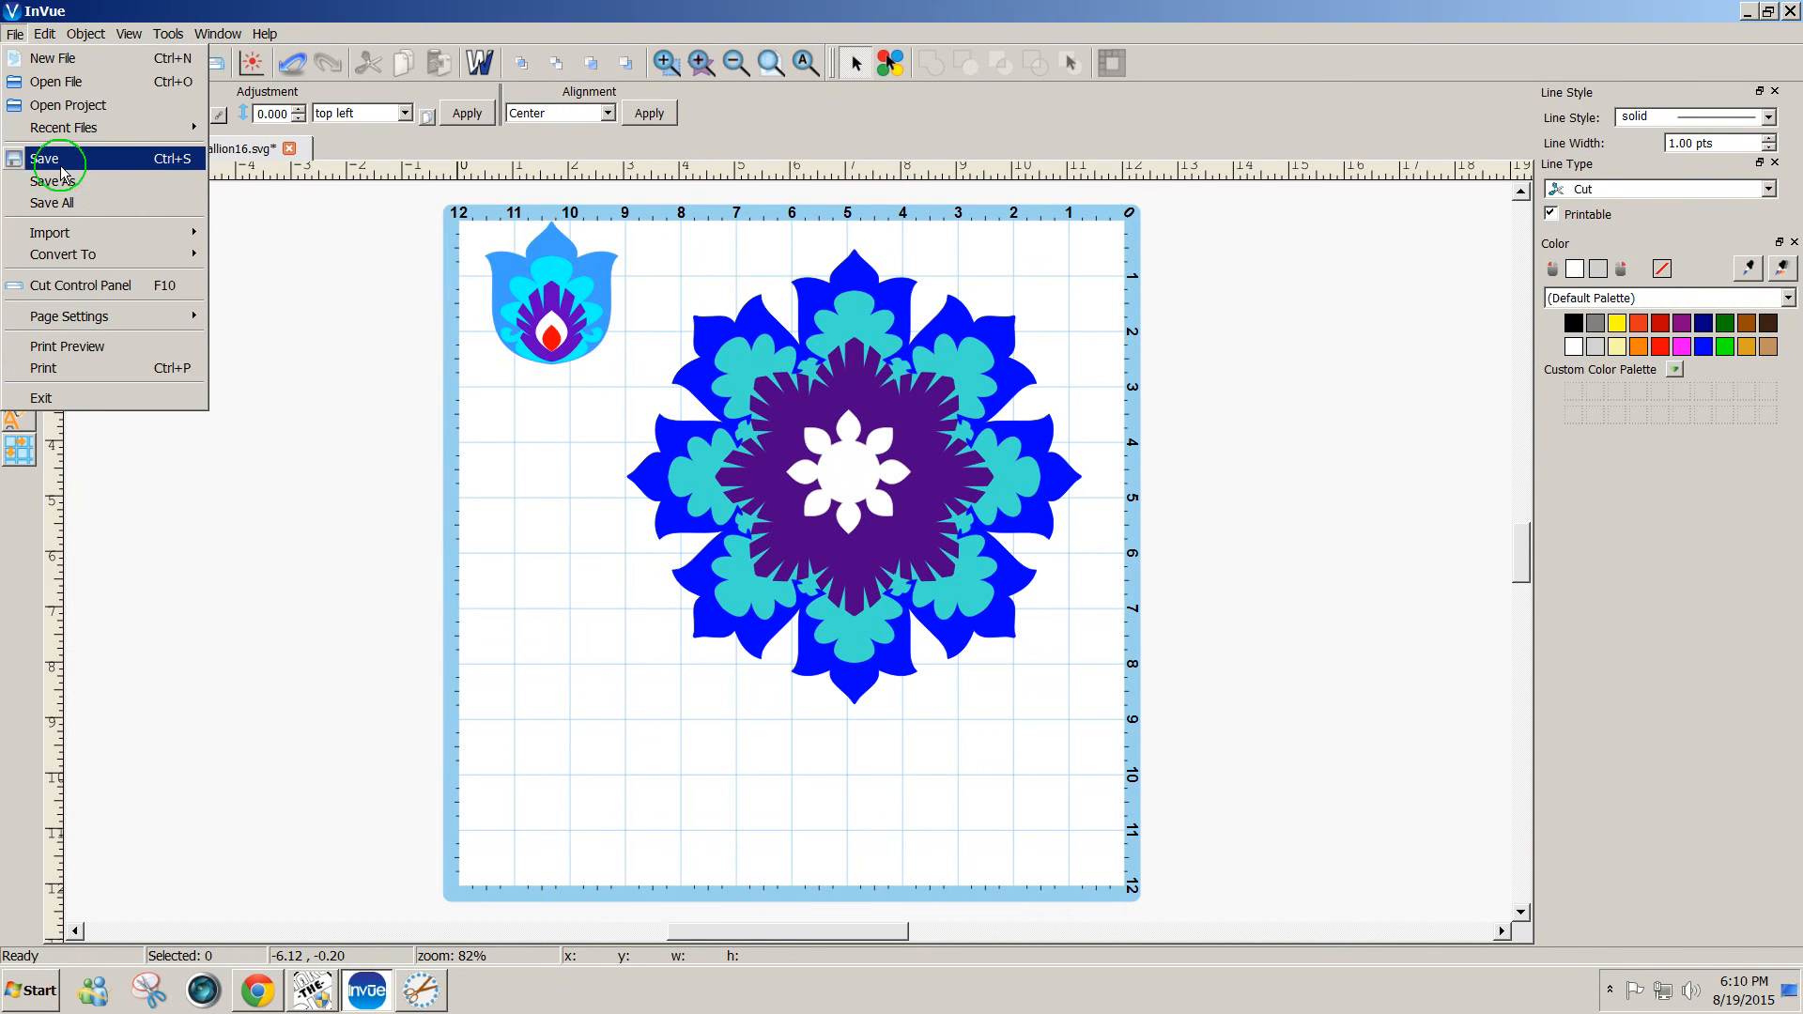
pyautogui.moveTo(61, 235)
pyautogui.click(241, 255)
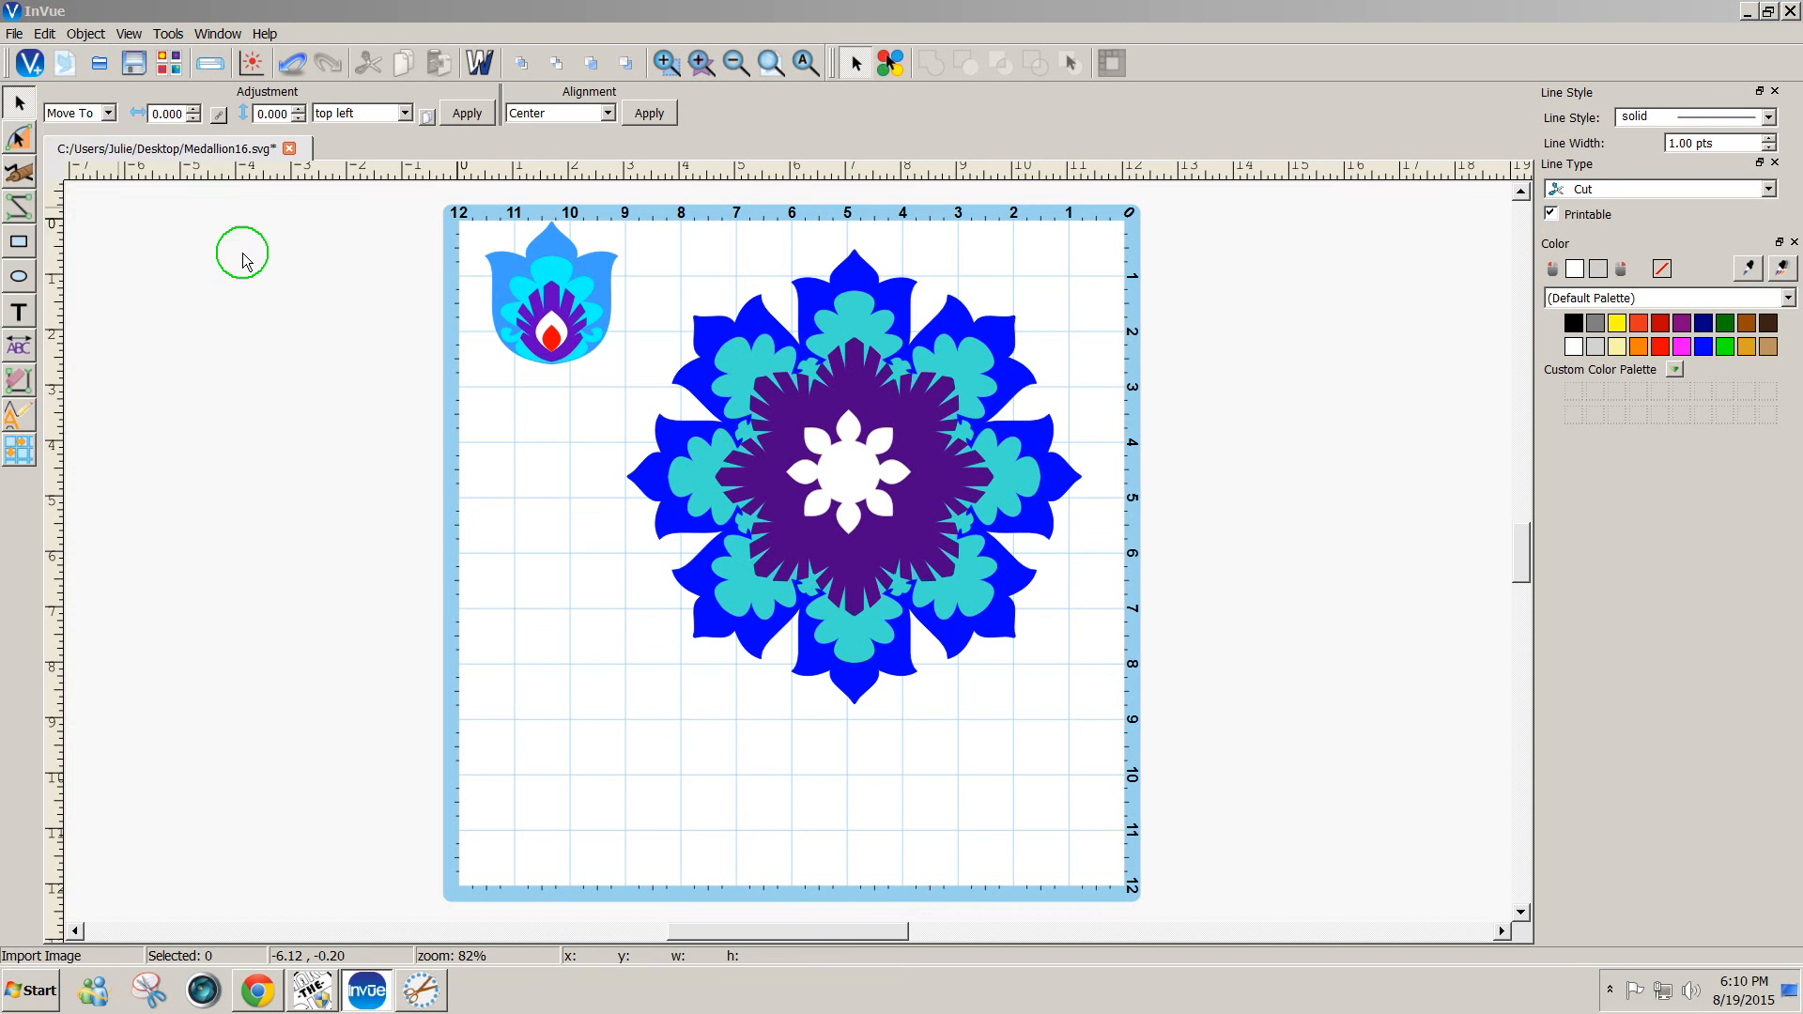
pyautogui.moveTo(869, 242); pyautogui.dragTo(841, 517)
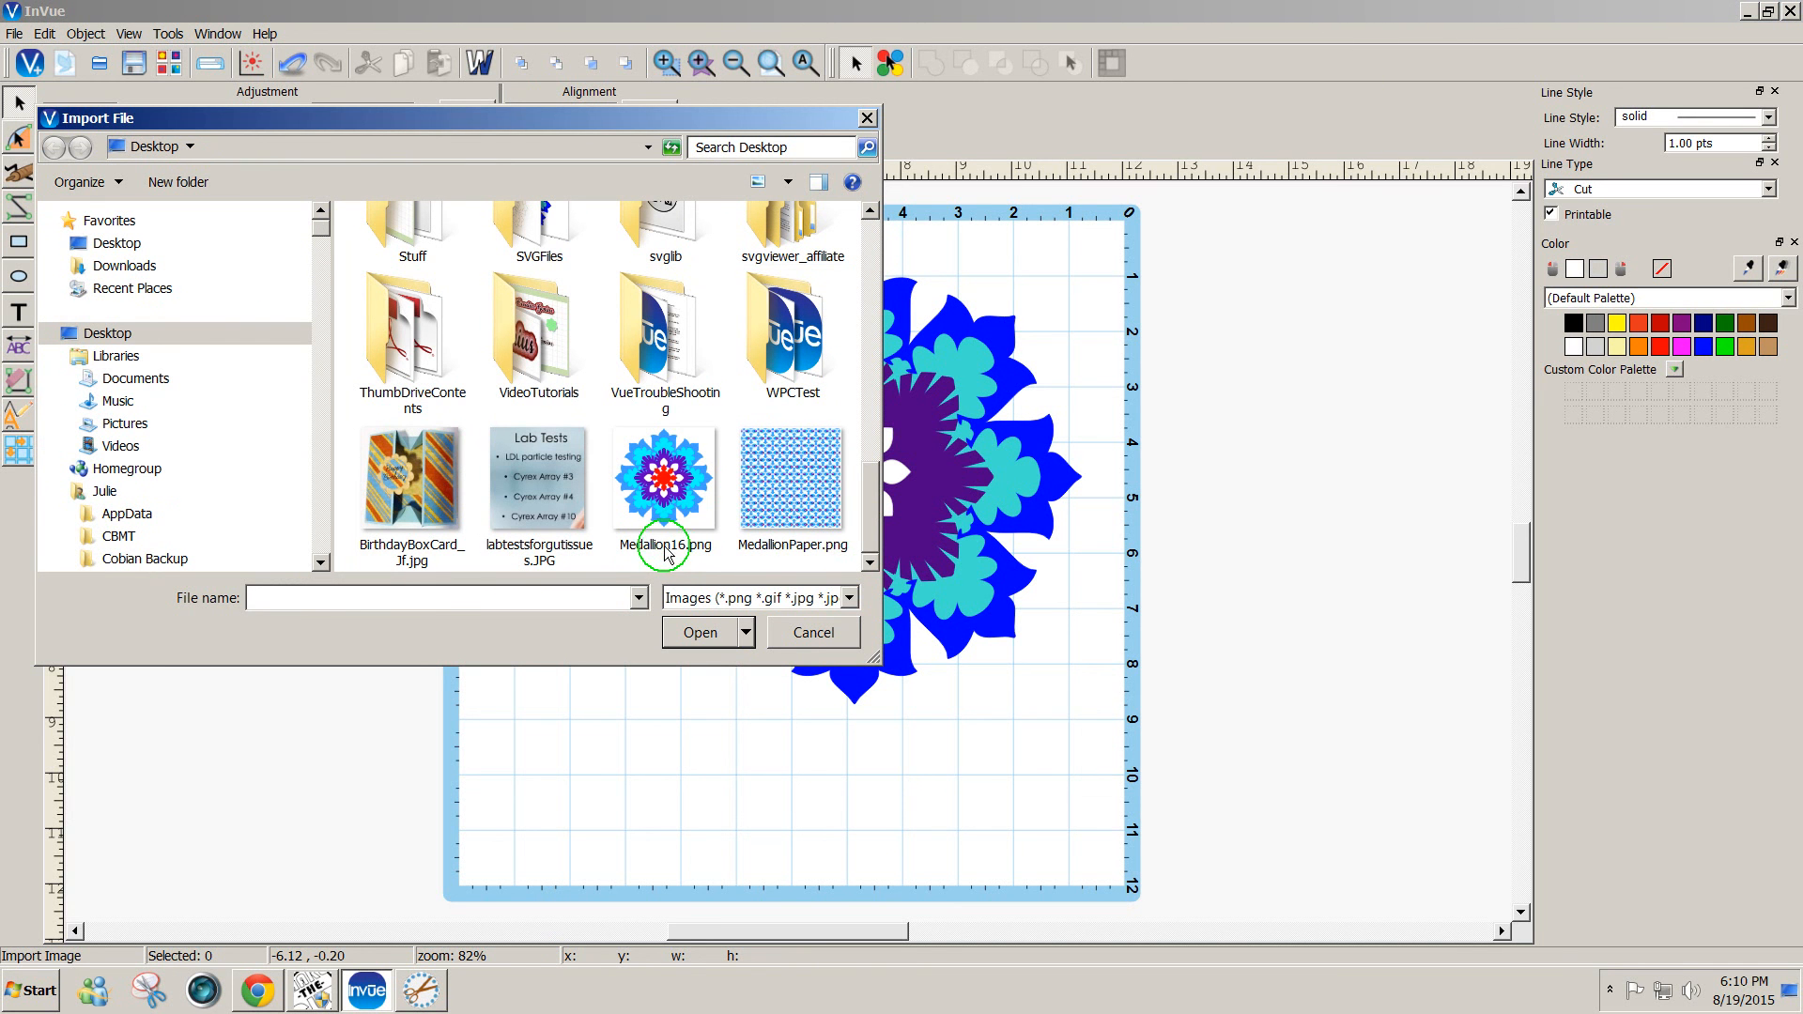
pyautogui.click(663, 498)
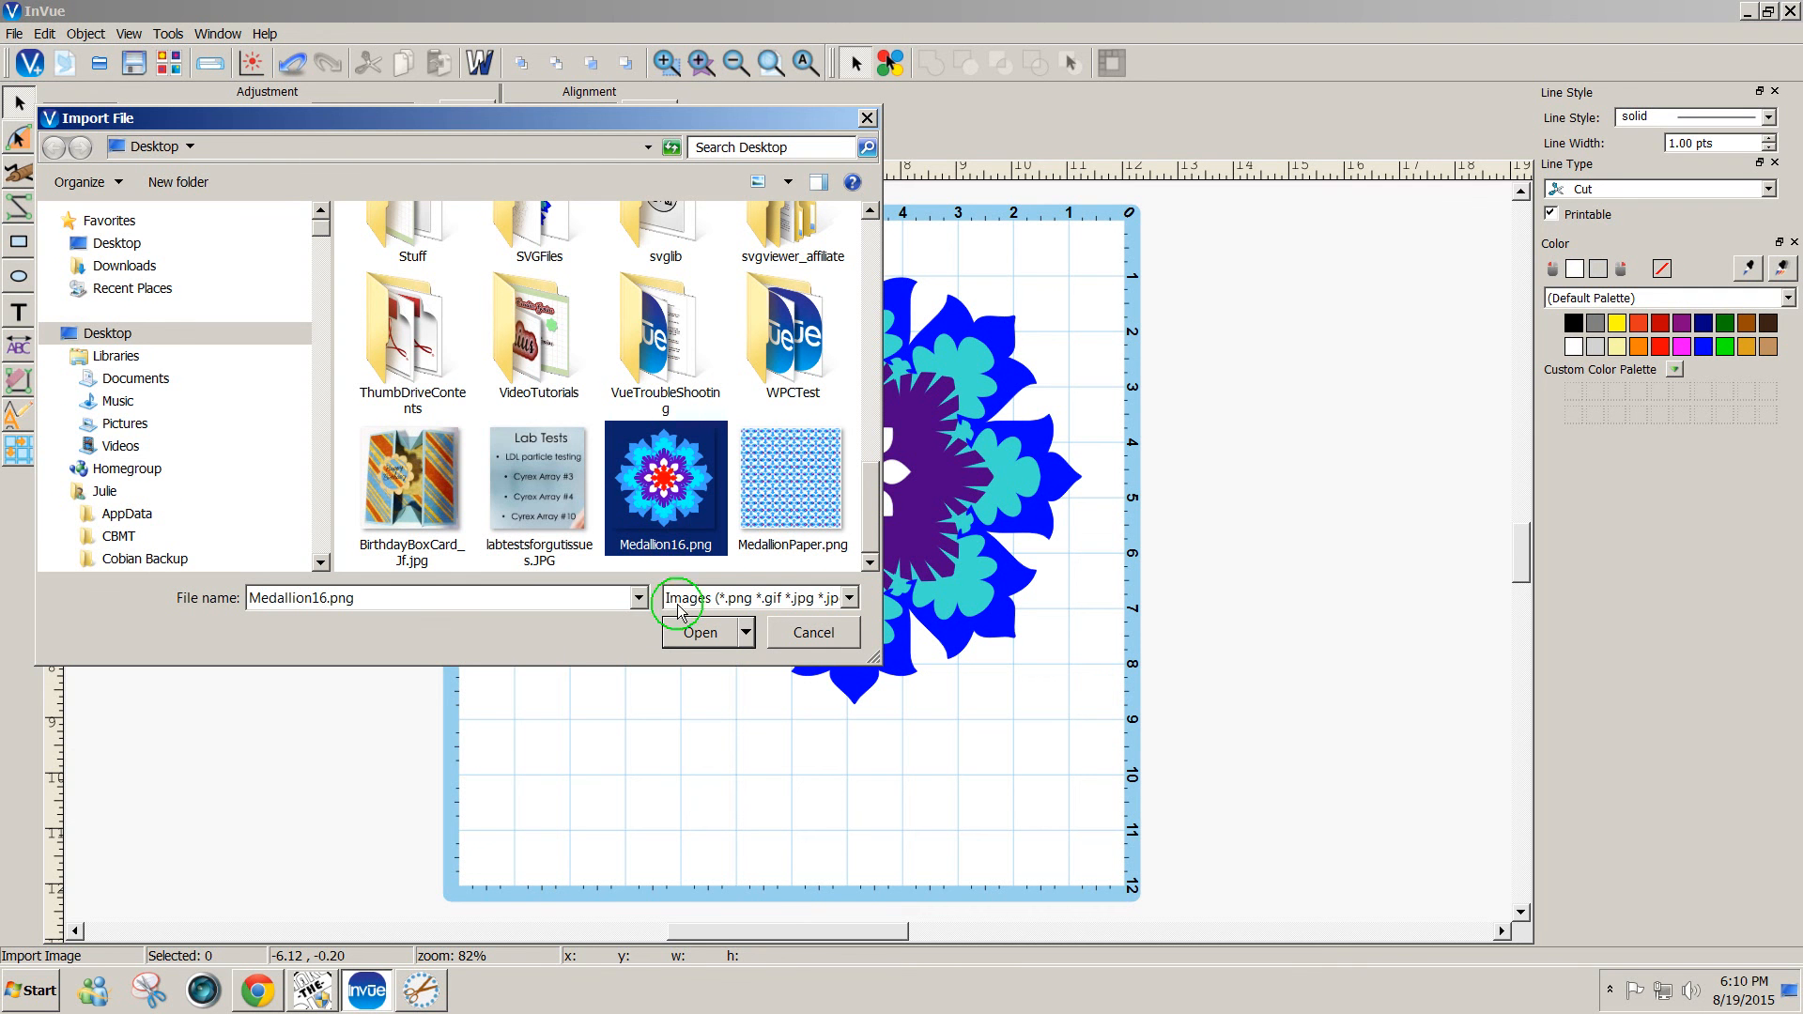
pyautogui.click(695, 633)
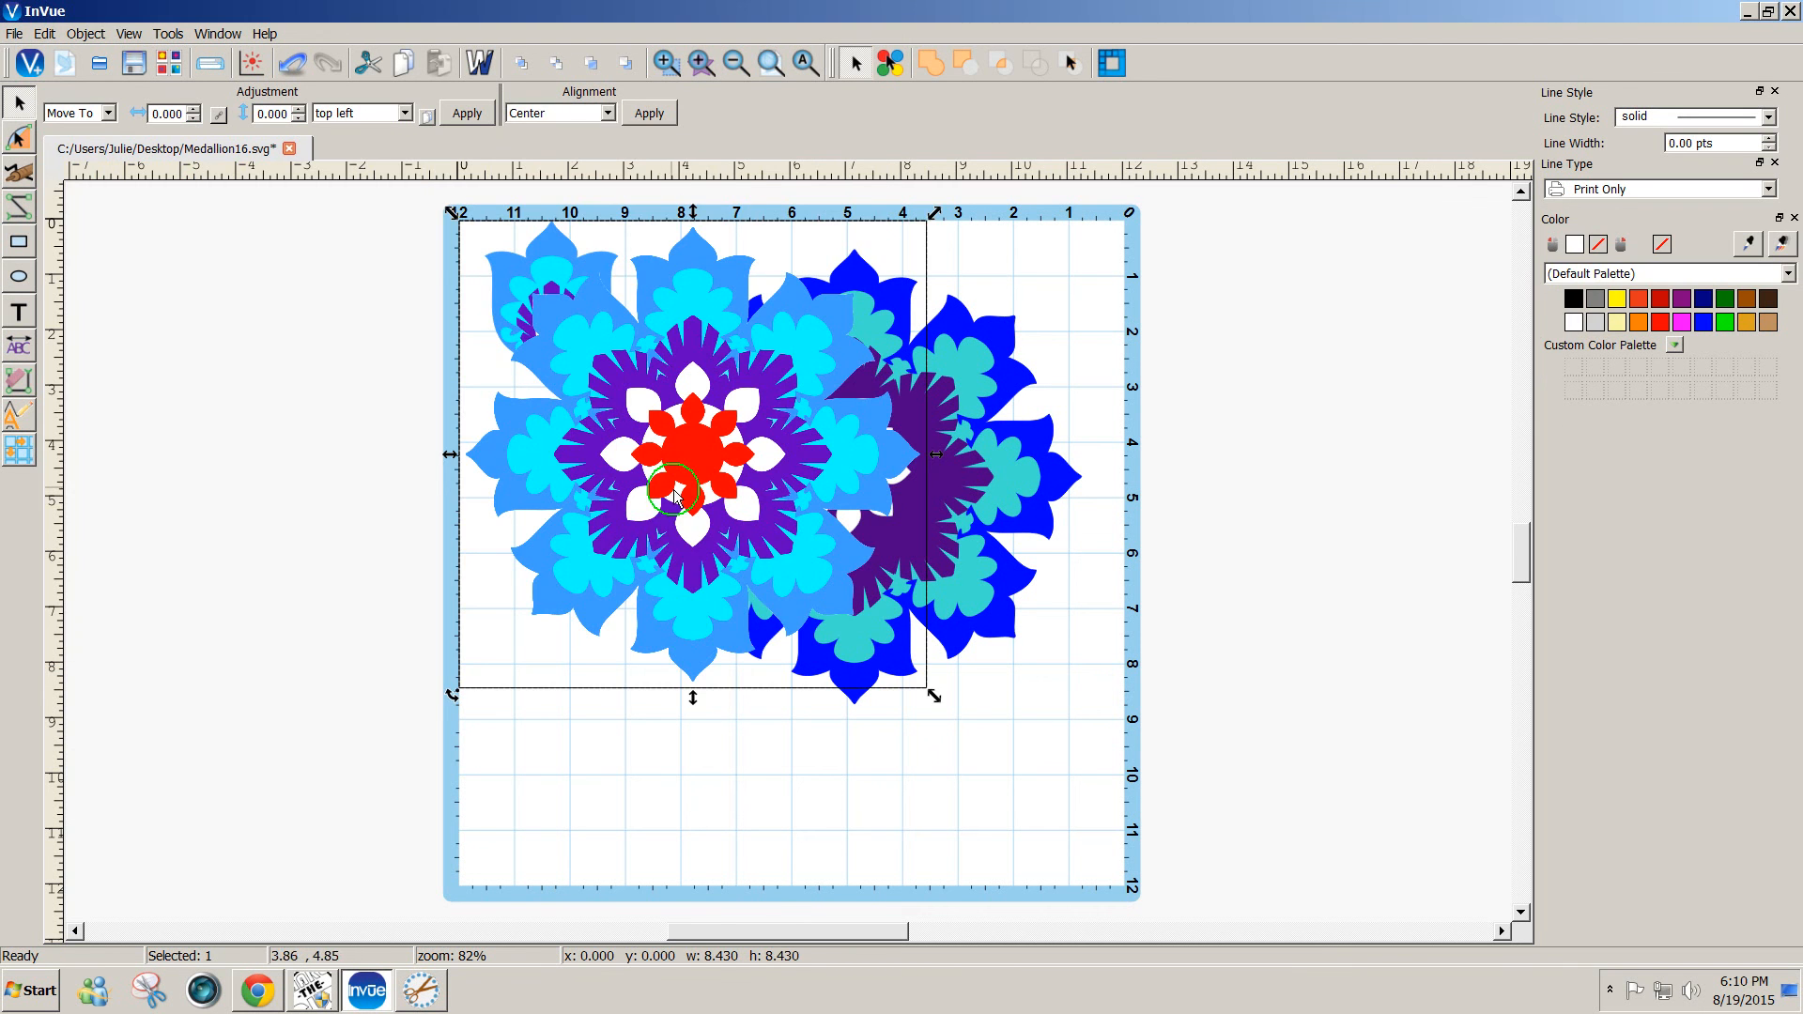
# - Move the imported medallion image beside the dark blue one at about X 11.27, Y 0.42, and check the outline display
pyautogui.moveTo(676, 460); pyautogui.dragTo(1282, 520)
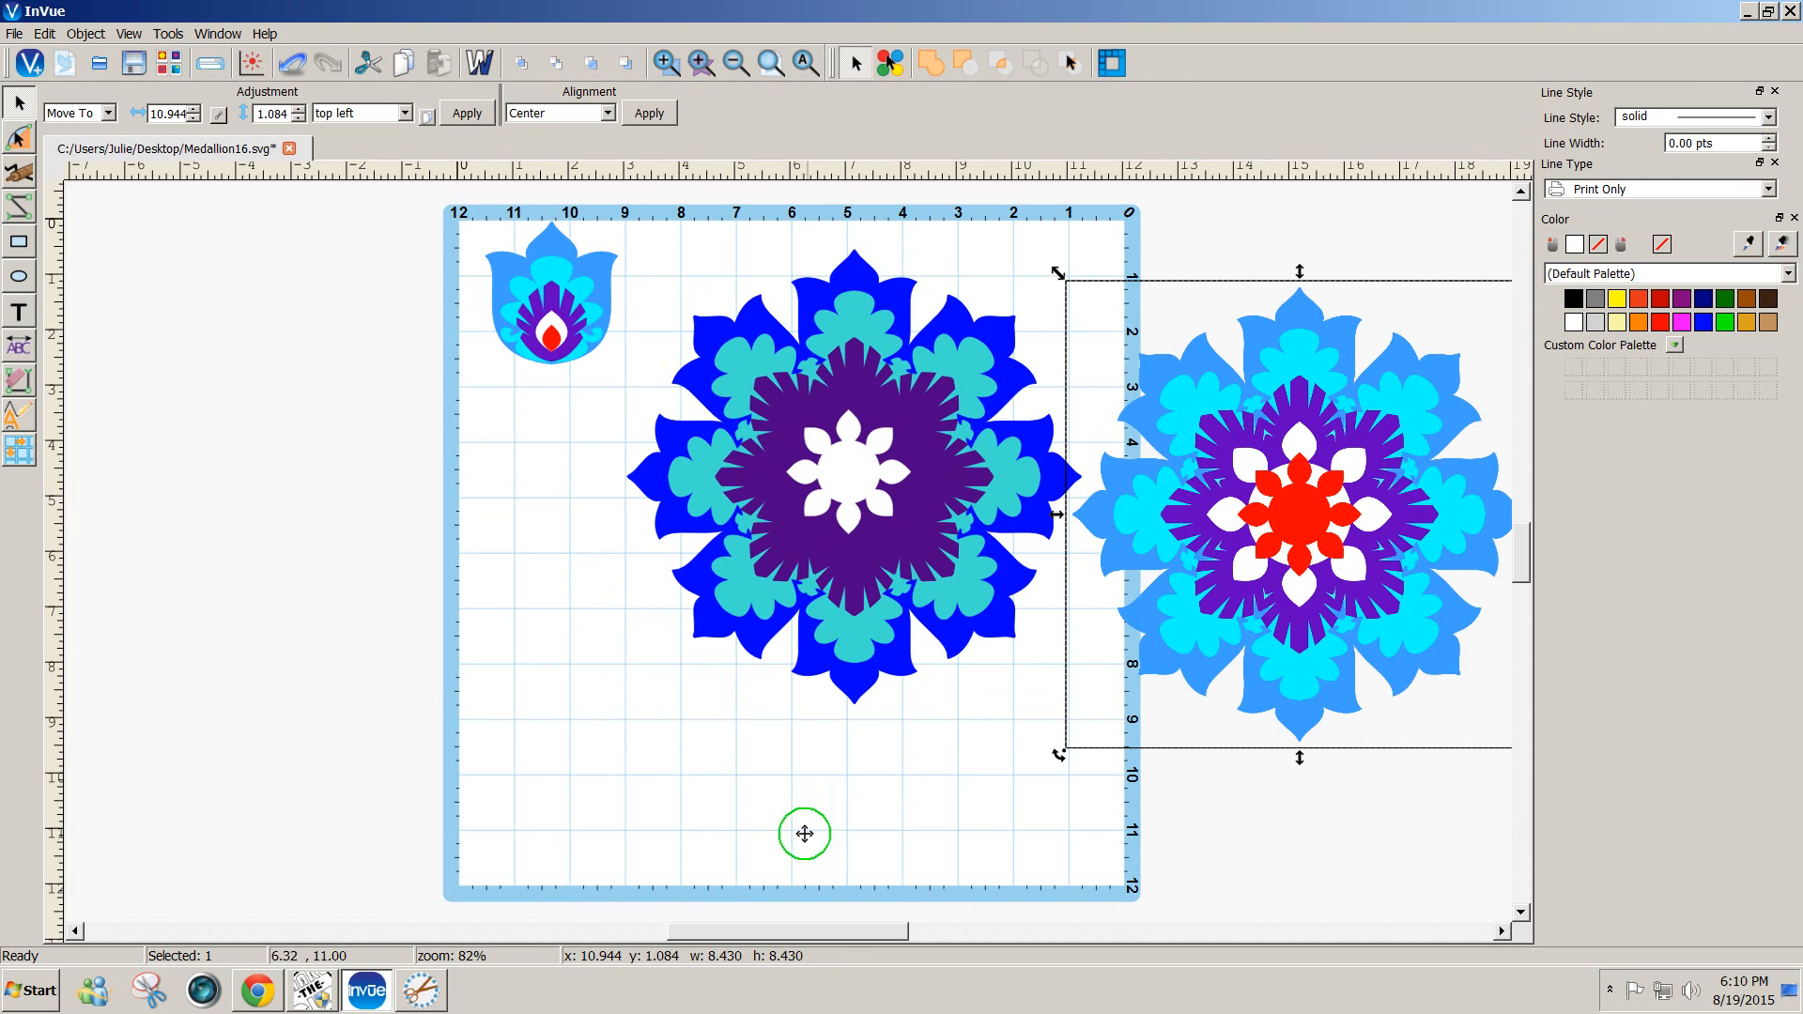
pyautogui.moveTo(789, 931); pyautogui.dragTo(842, 931)
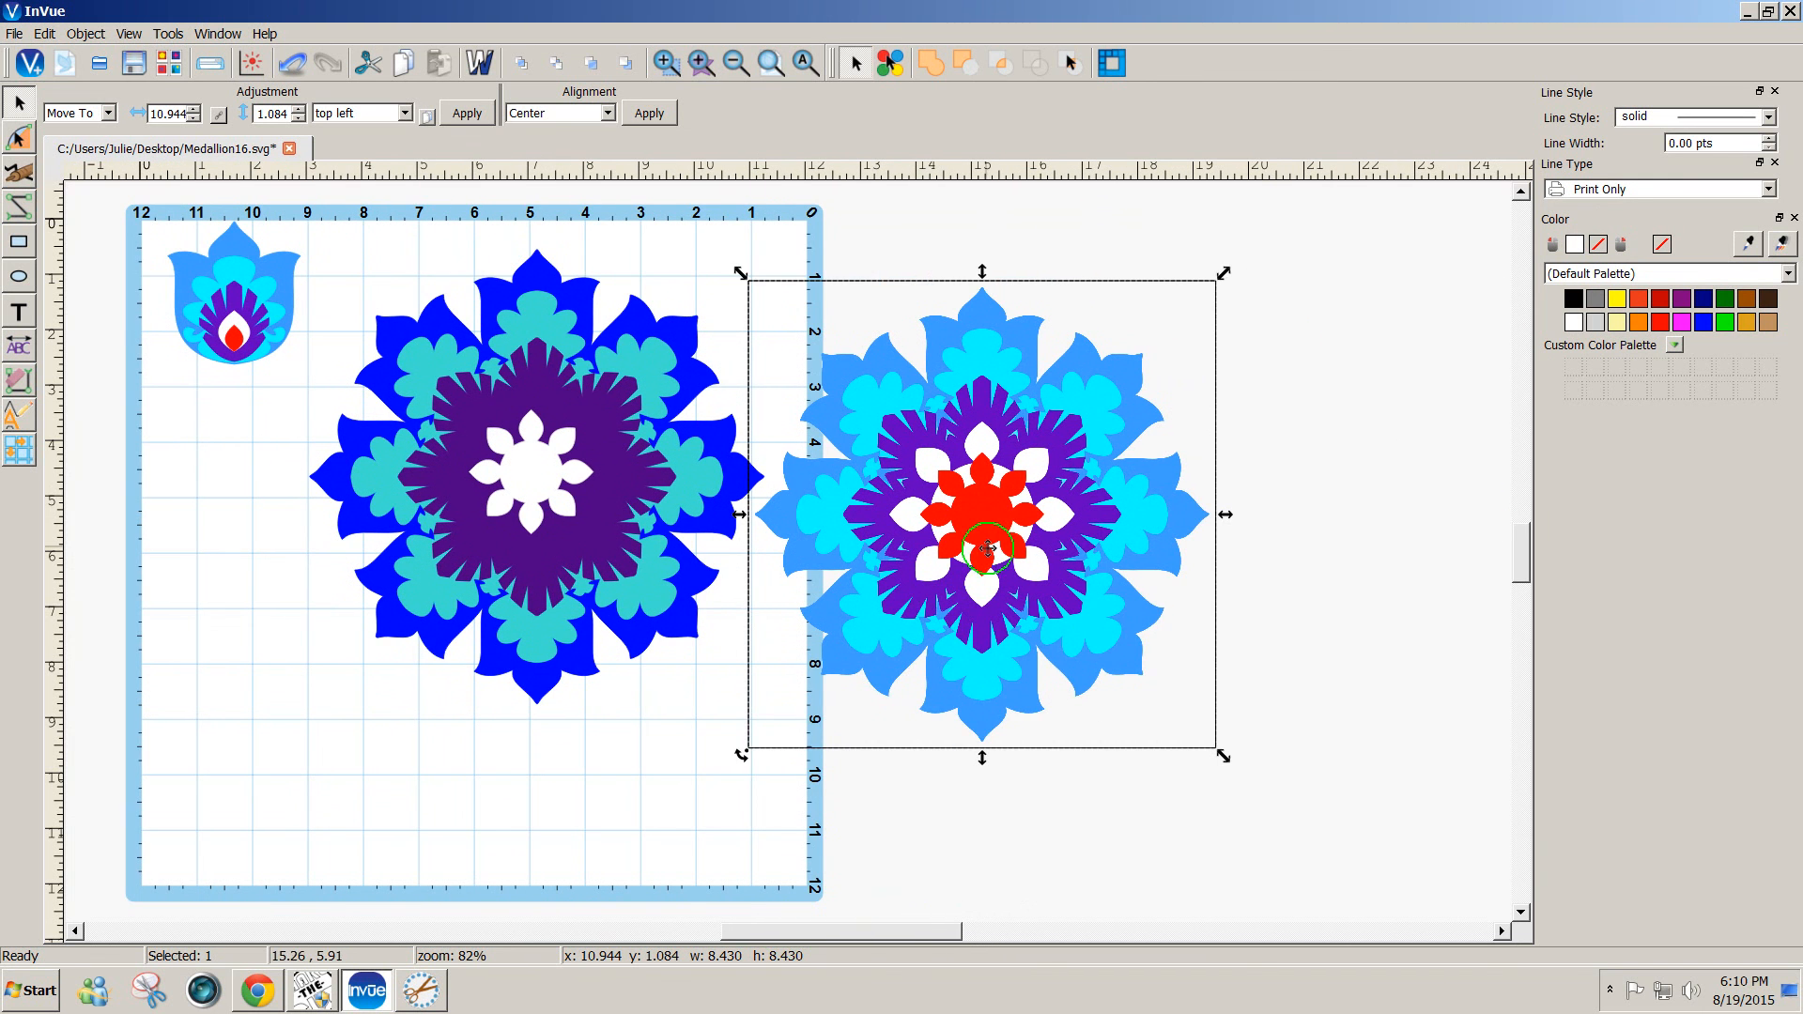
pyautogui.moveTo(987, 541); pyautogui.dragTo(1004, 505)
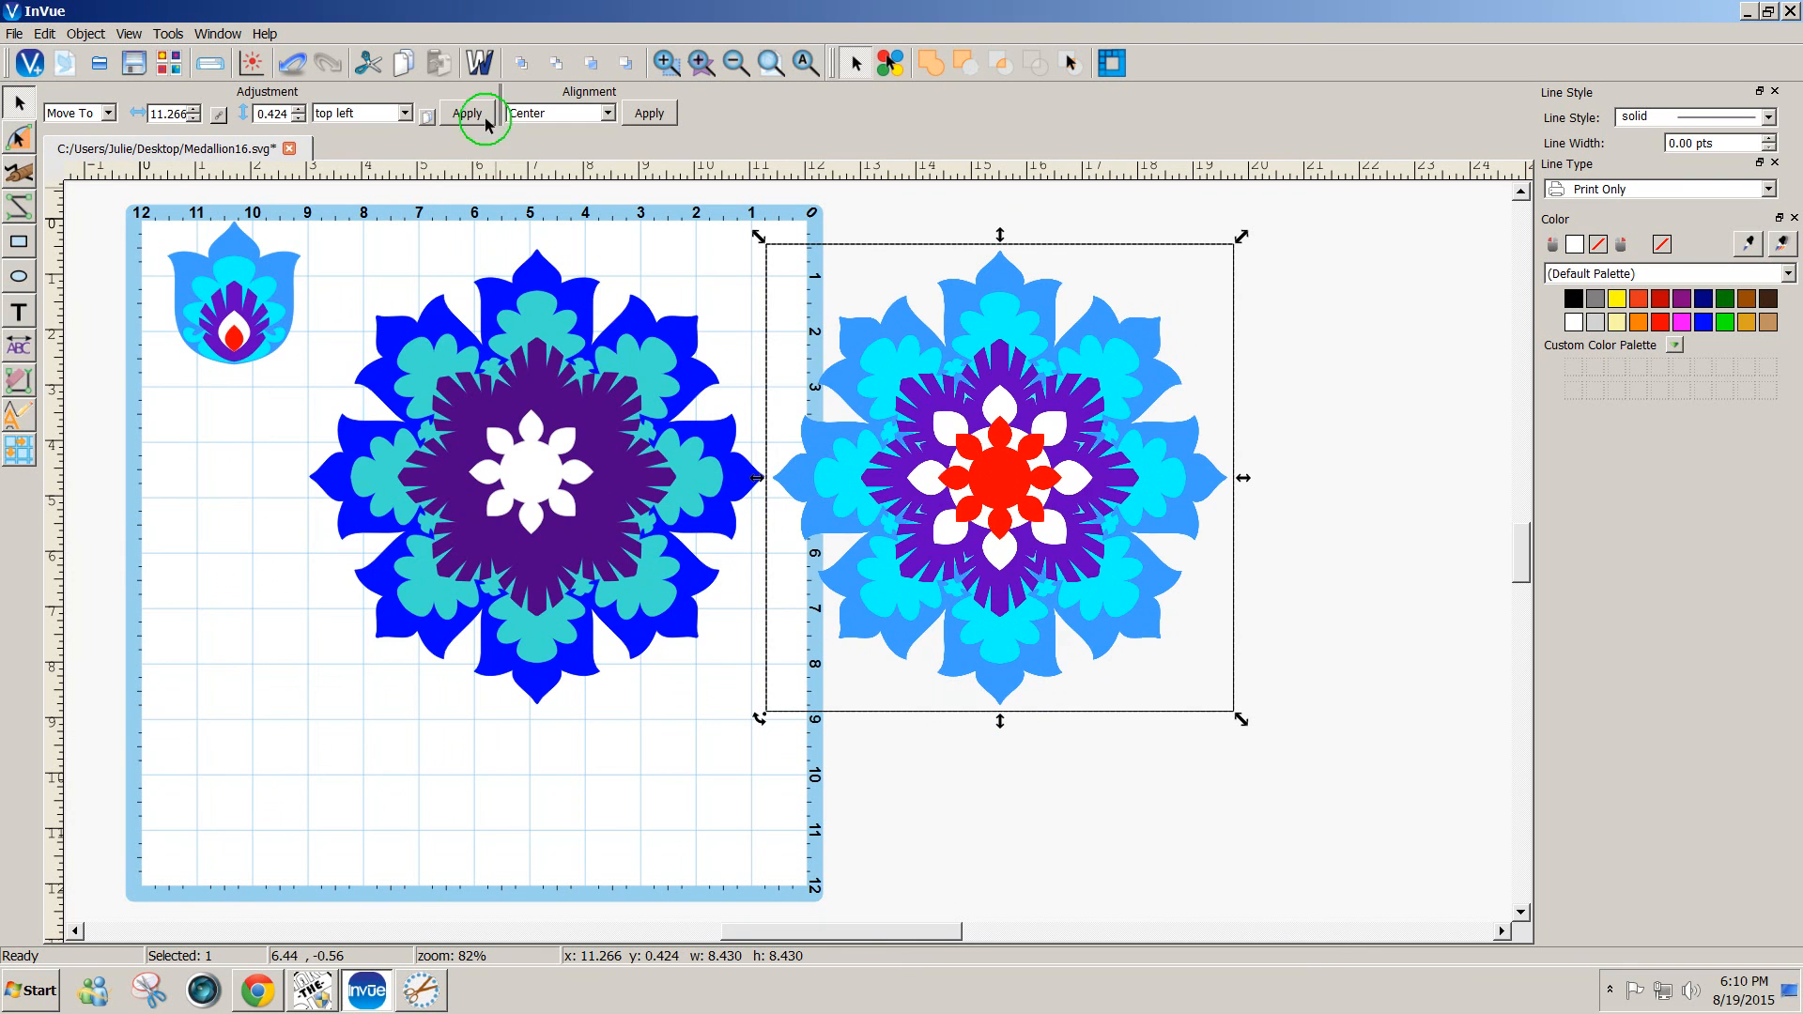
pyautogui.click(479, 66)
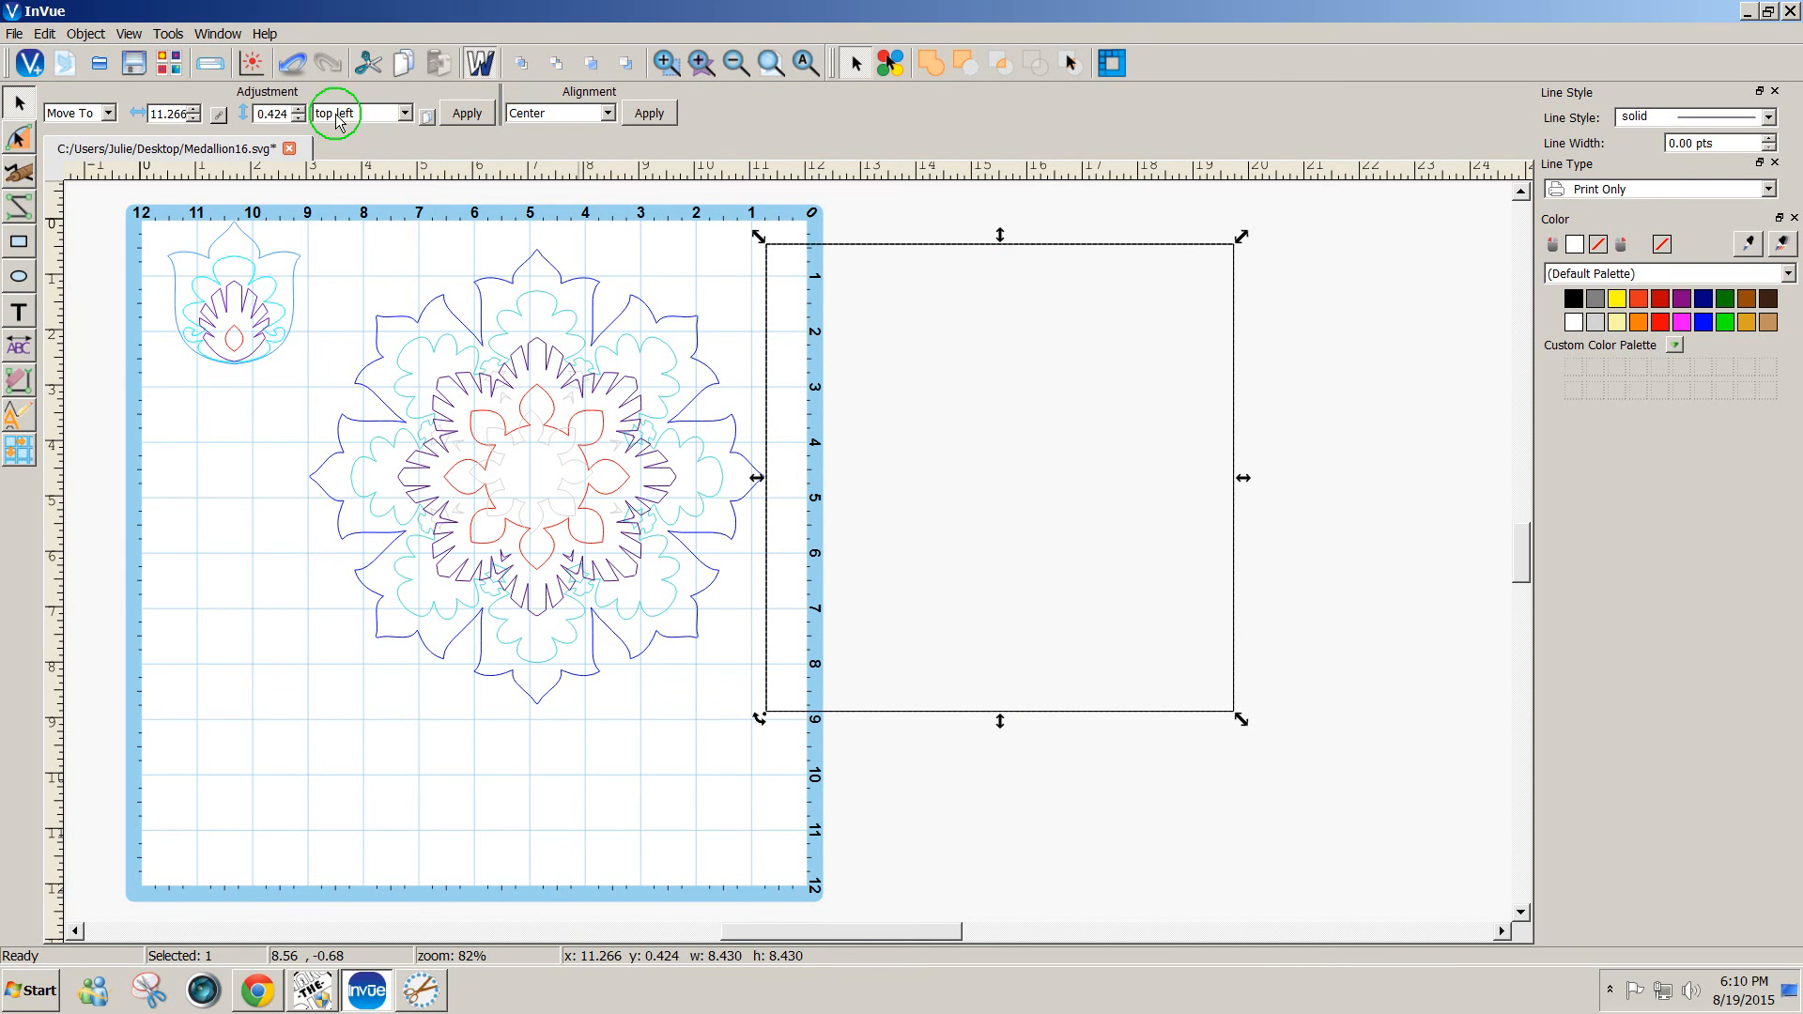
pyautogui.click(480, 65)
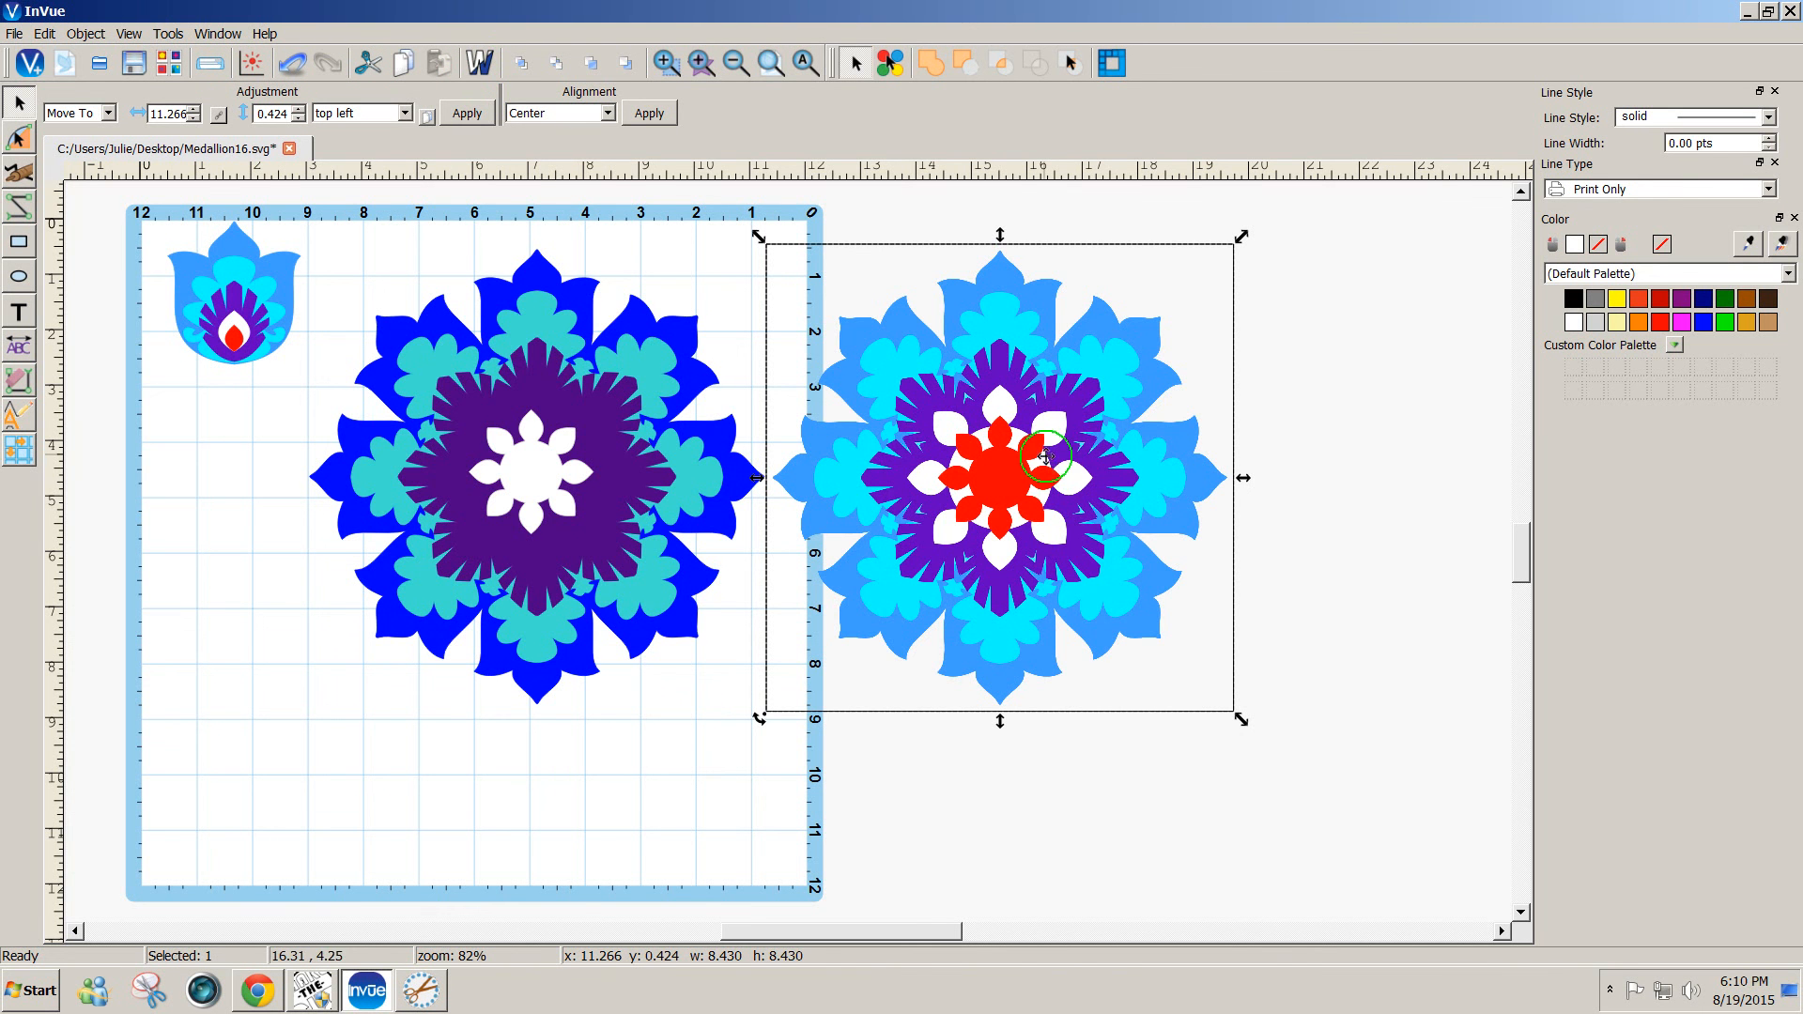
pyautogui.click(713, 748)
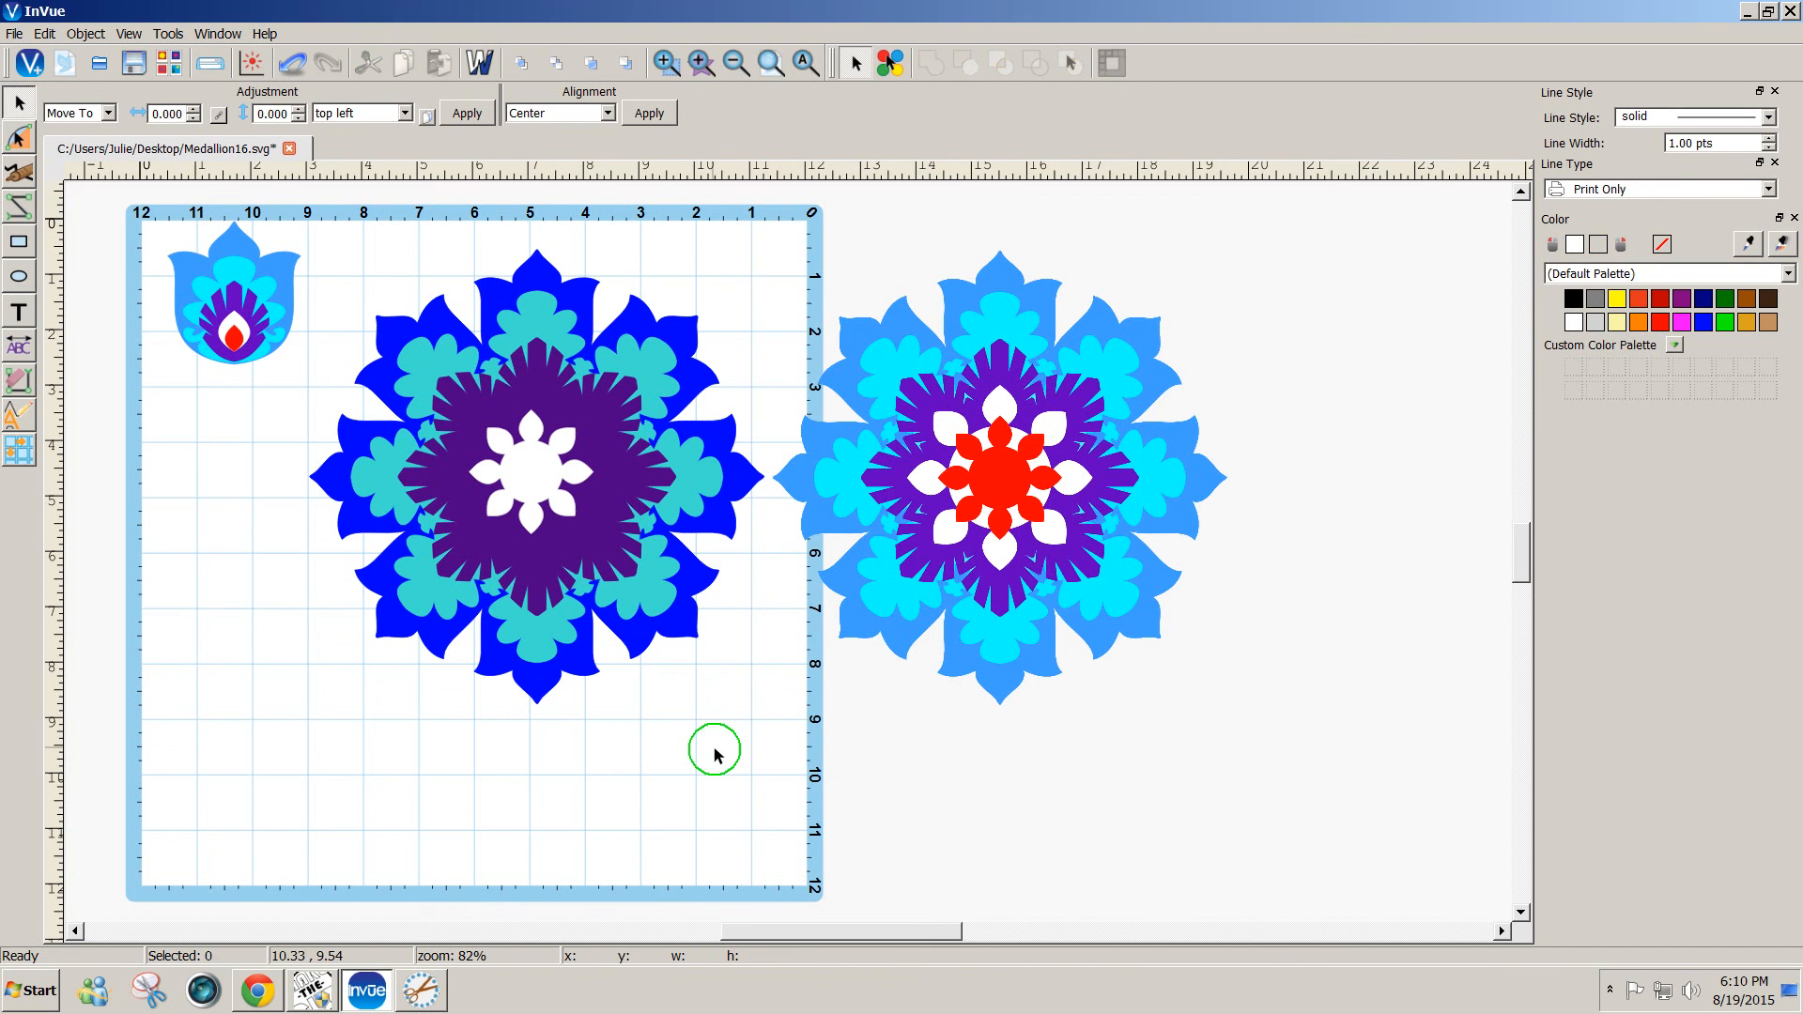
# - Move the dark blue outer layer onto the imported medallion image and align the two by their centers
pyautogui.click(1166, 689)
pyautogui.moveTo(1166, 689); pyautogui.dragTo(1146, 623)
pyautogui.click(1424, 808)
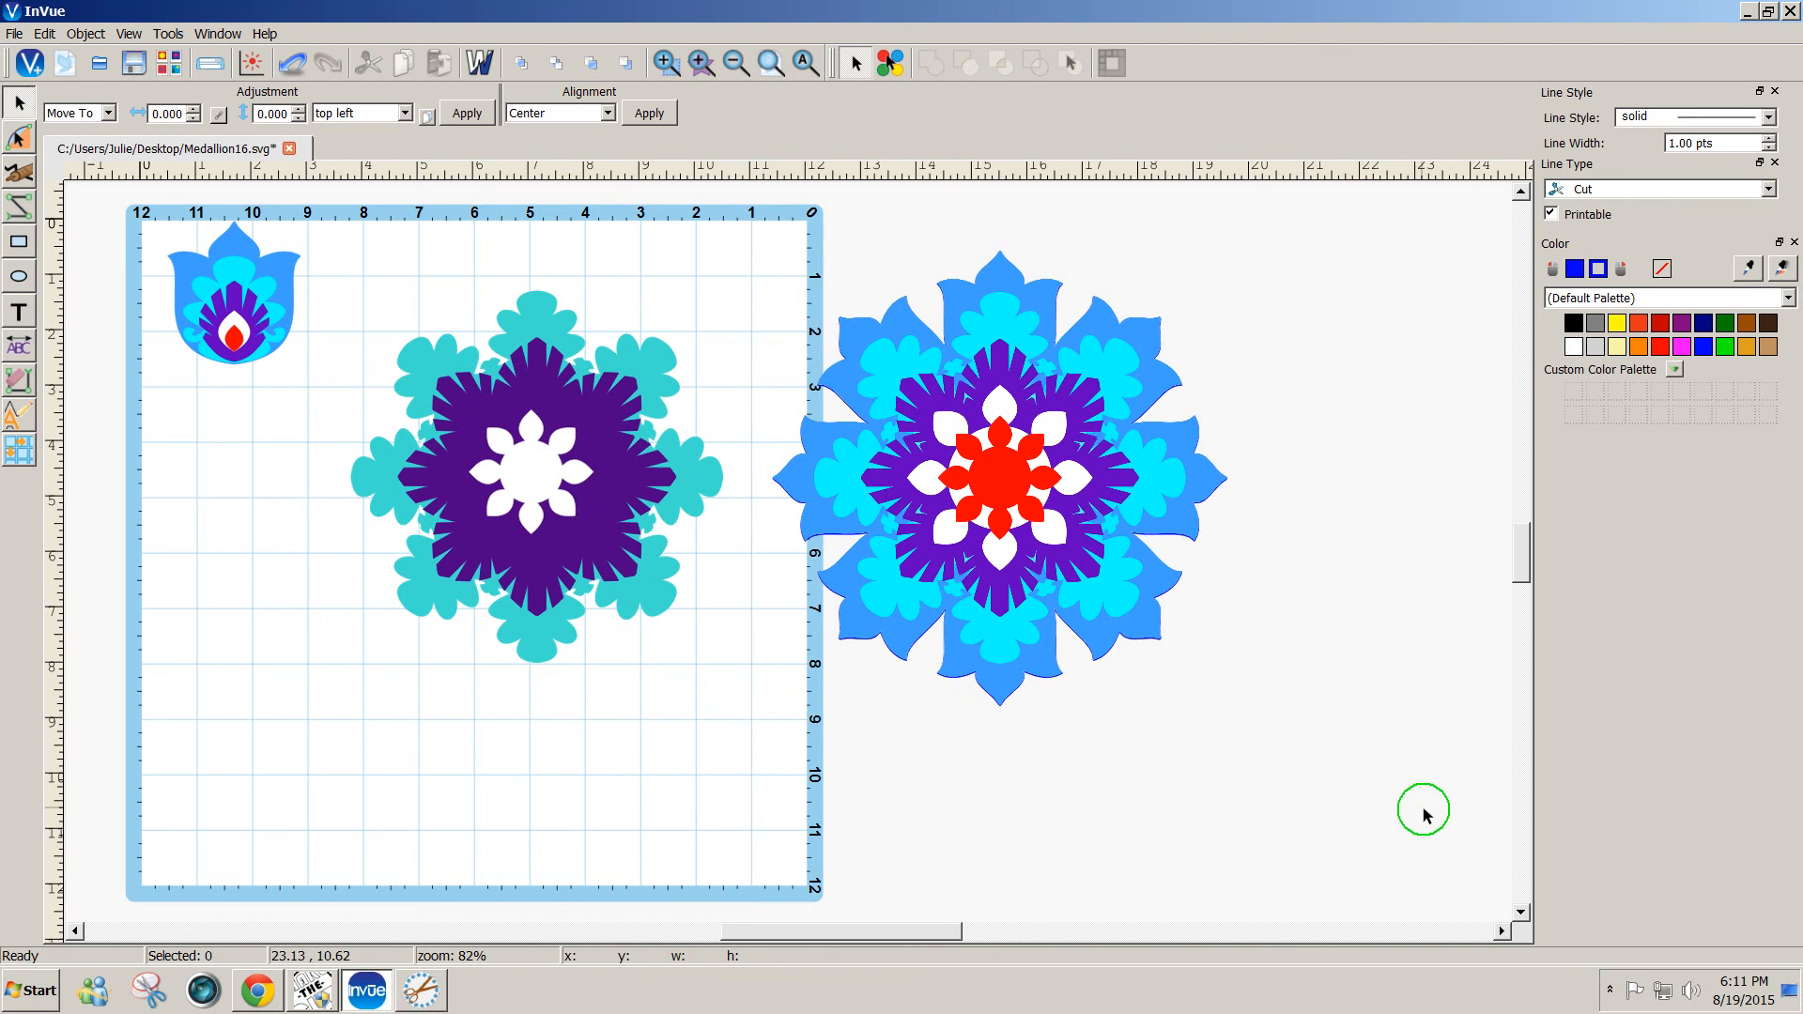
pyautogui.moveTo(1424, 811); pyautogui.dragTo(735, 191)
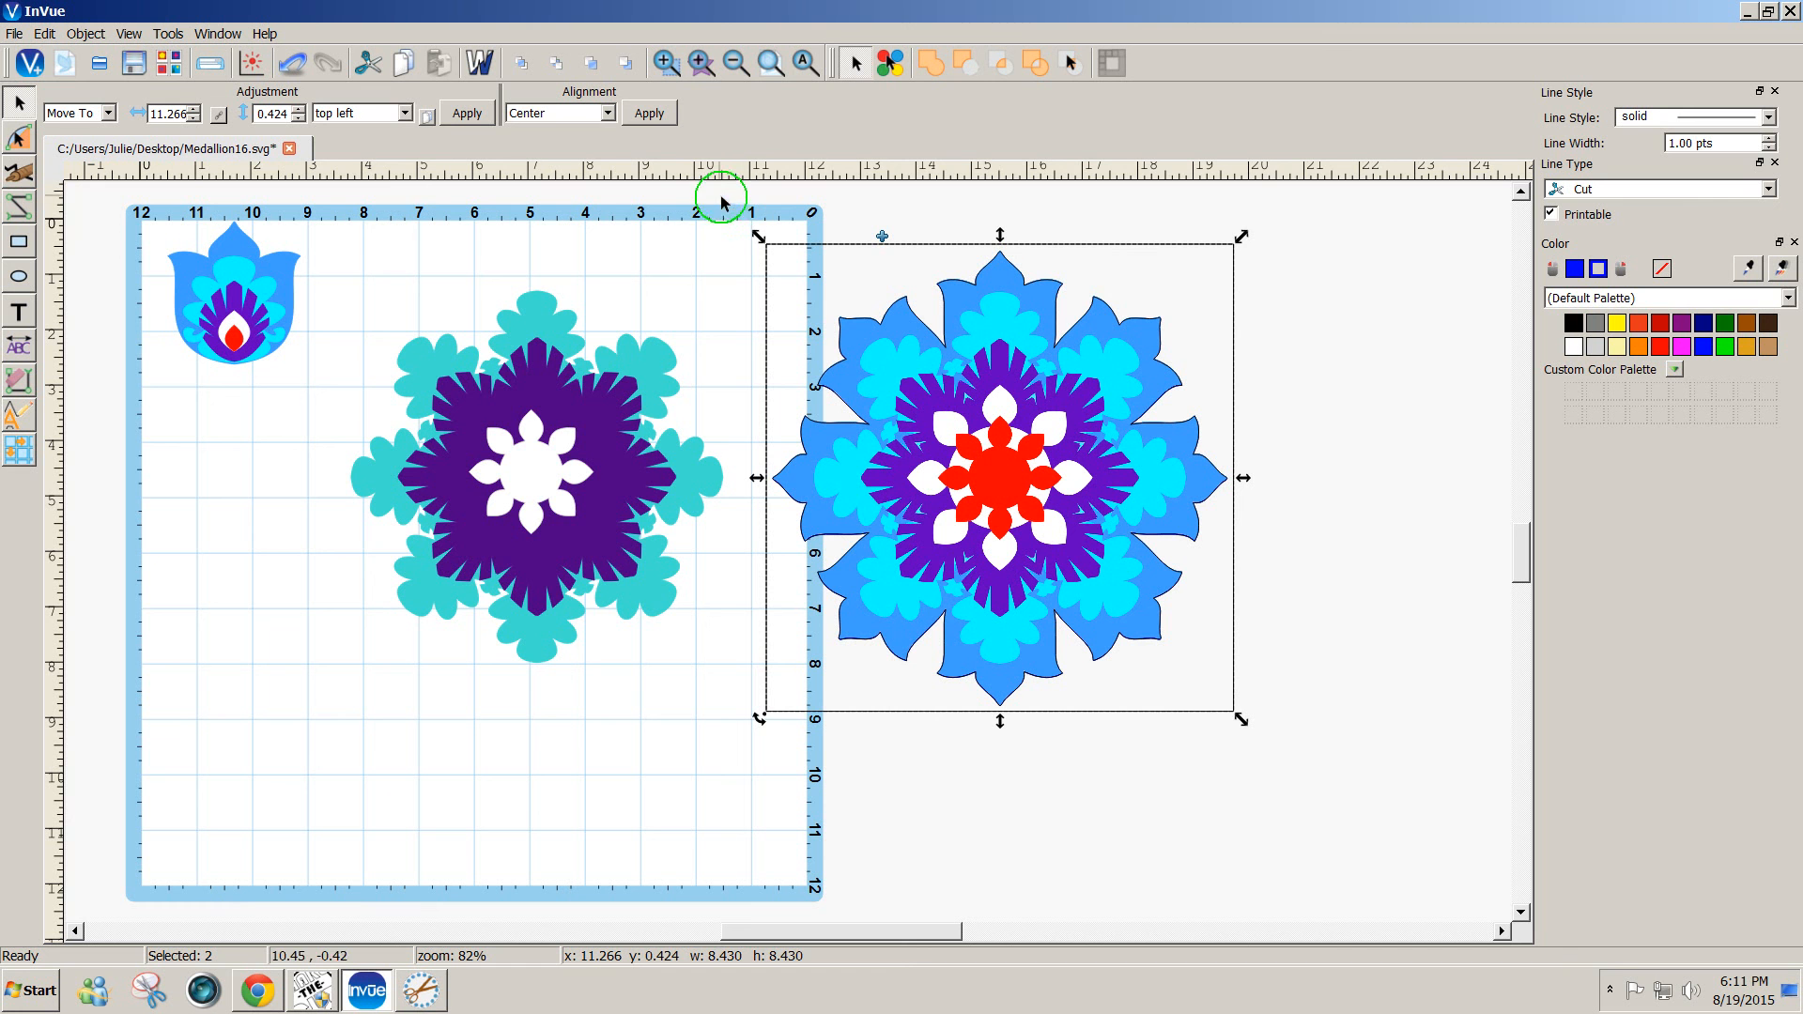
pyautogui.click(650, 115)
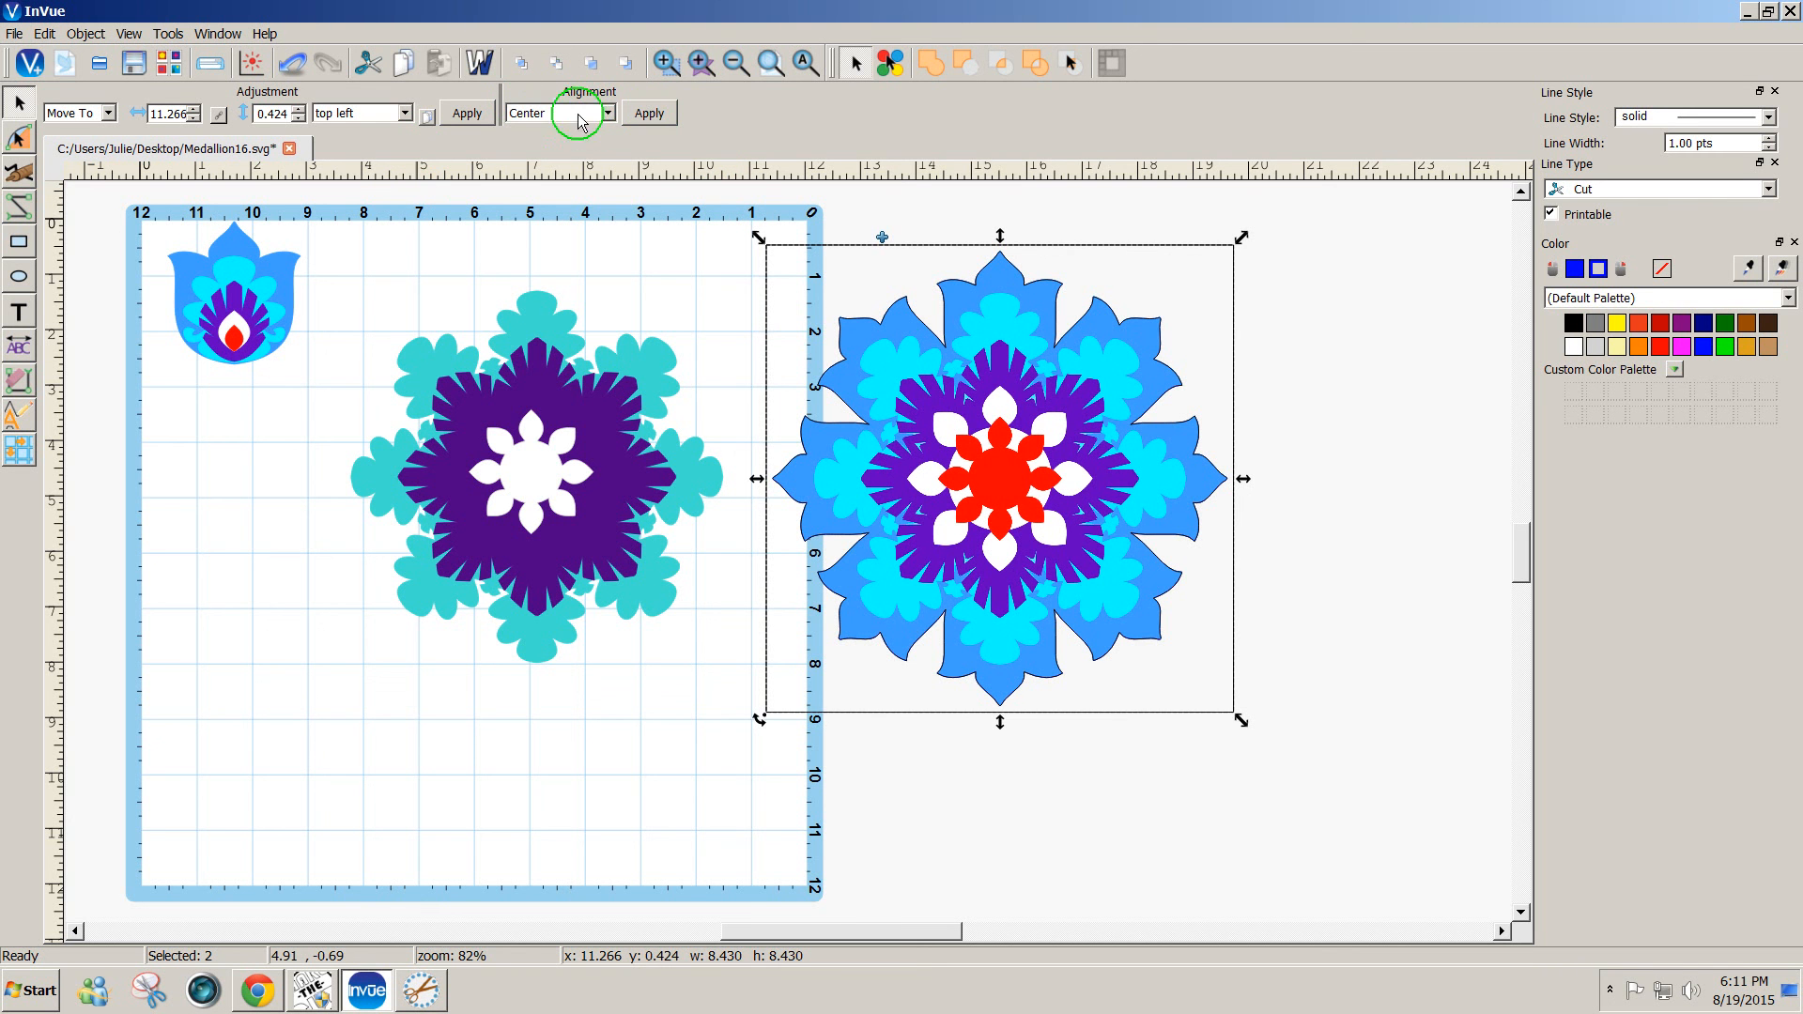
pyautogui.click(1427, 440)
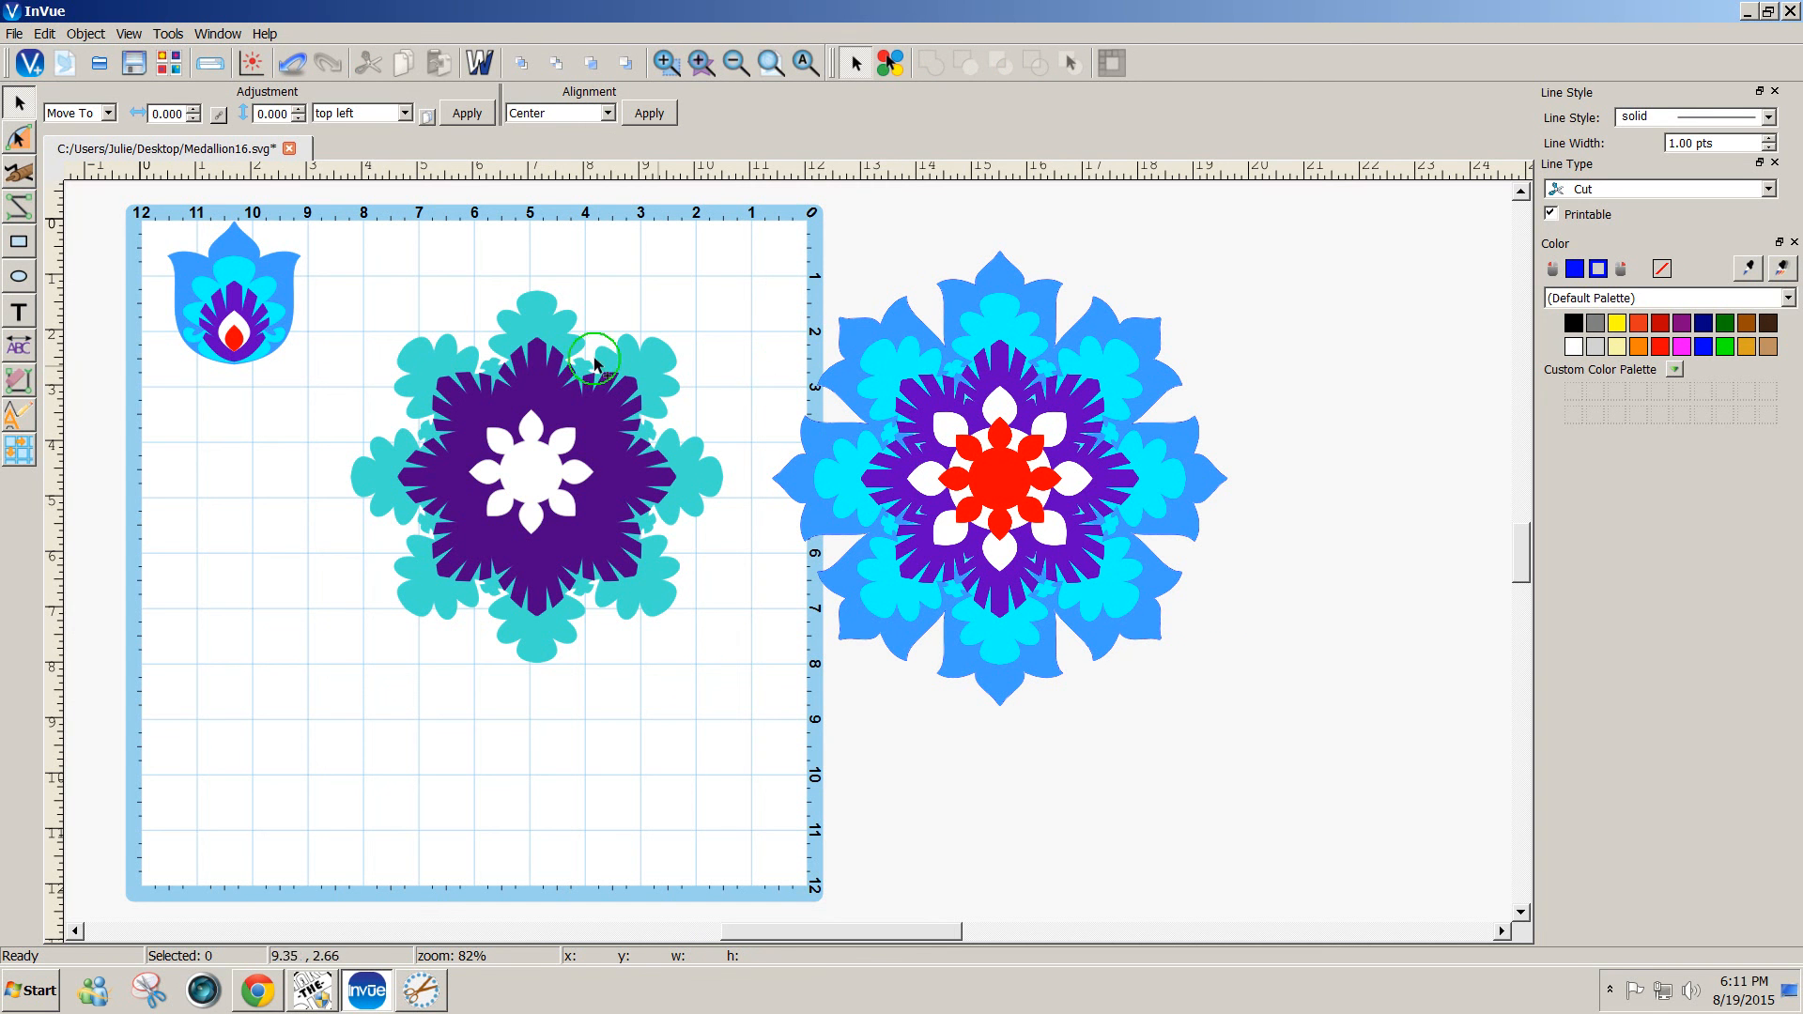
# - Move the remaining medallion layers and the small floral motif off the mat, clear of the imported image
pyautogui.moveTo(149, 216); pyautogui.dragTo(827, 718)
pyautogui.moveTo(463, 482); pyautogui.dragTo(1392, 732)
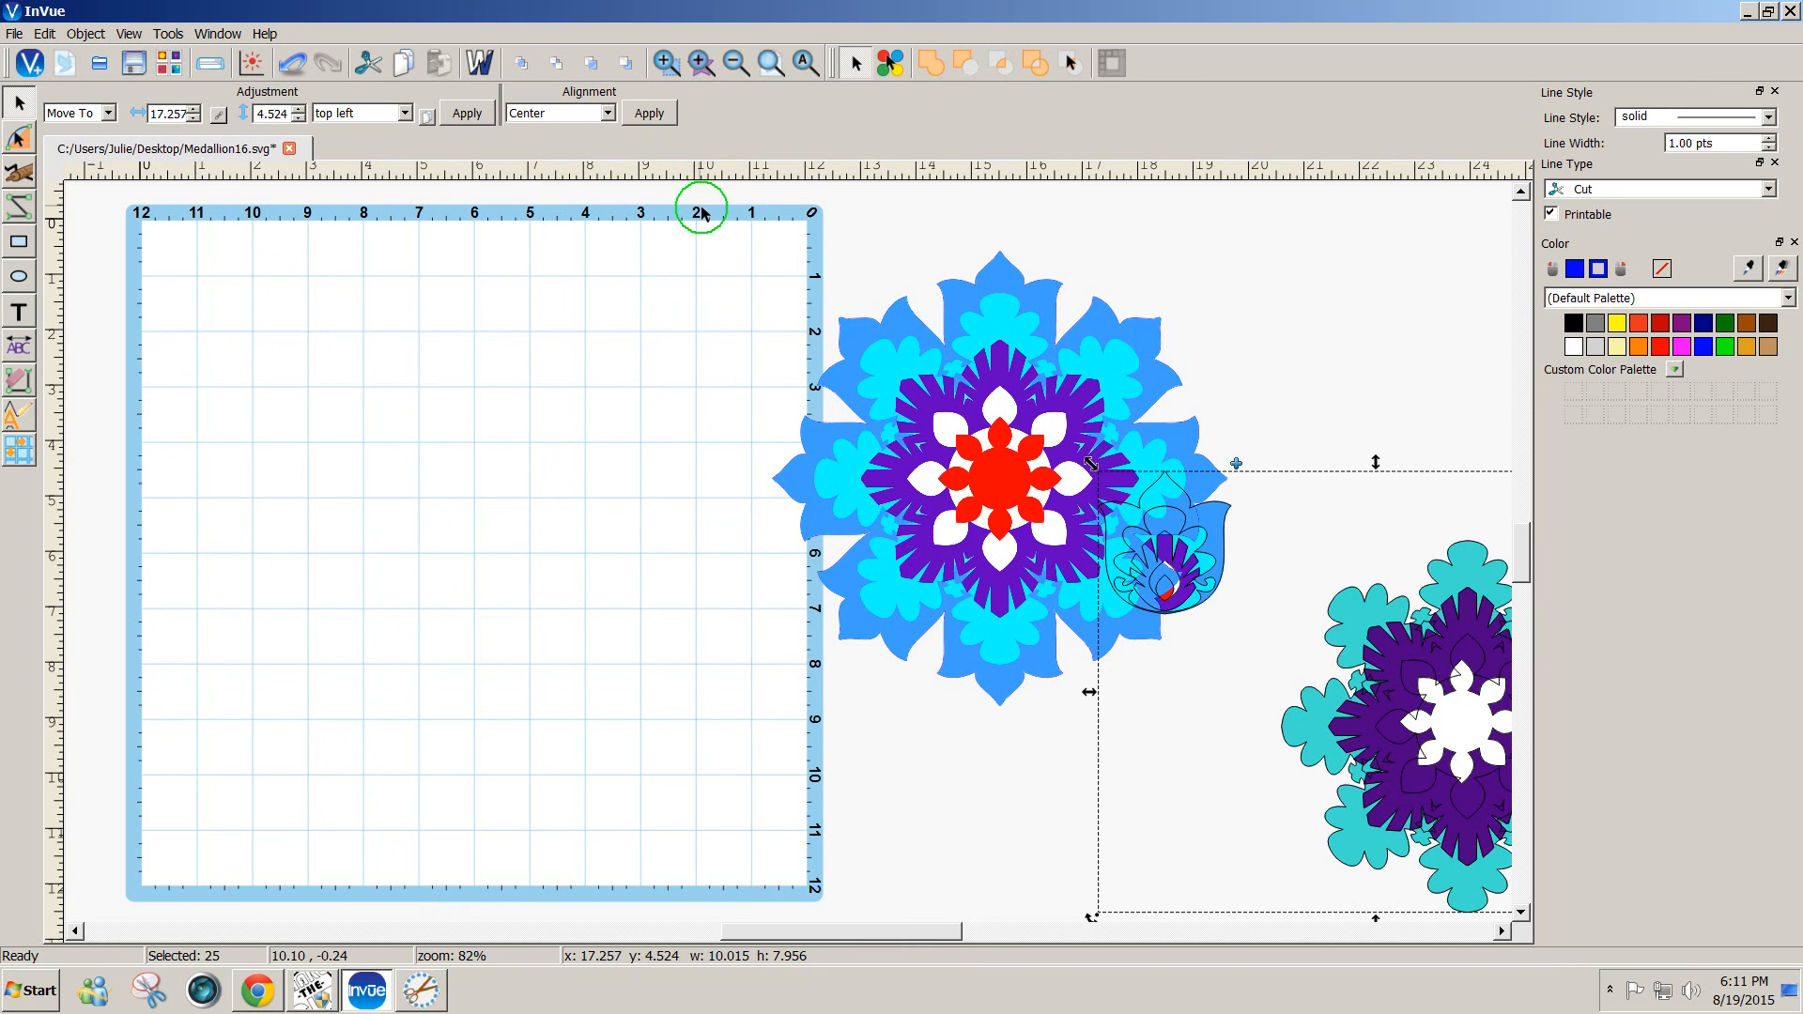
pyautogui.moveTo(702, 214); pyautogui.dragTo(1256, 728)
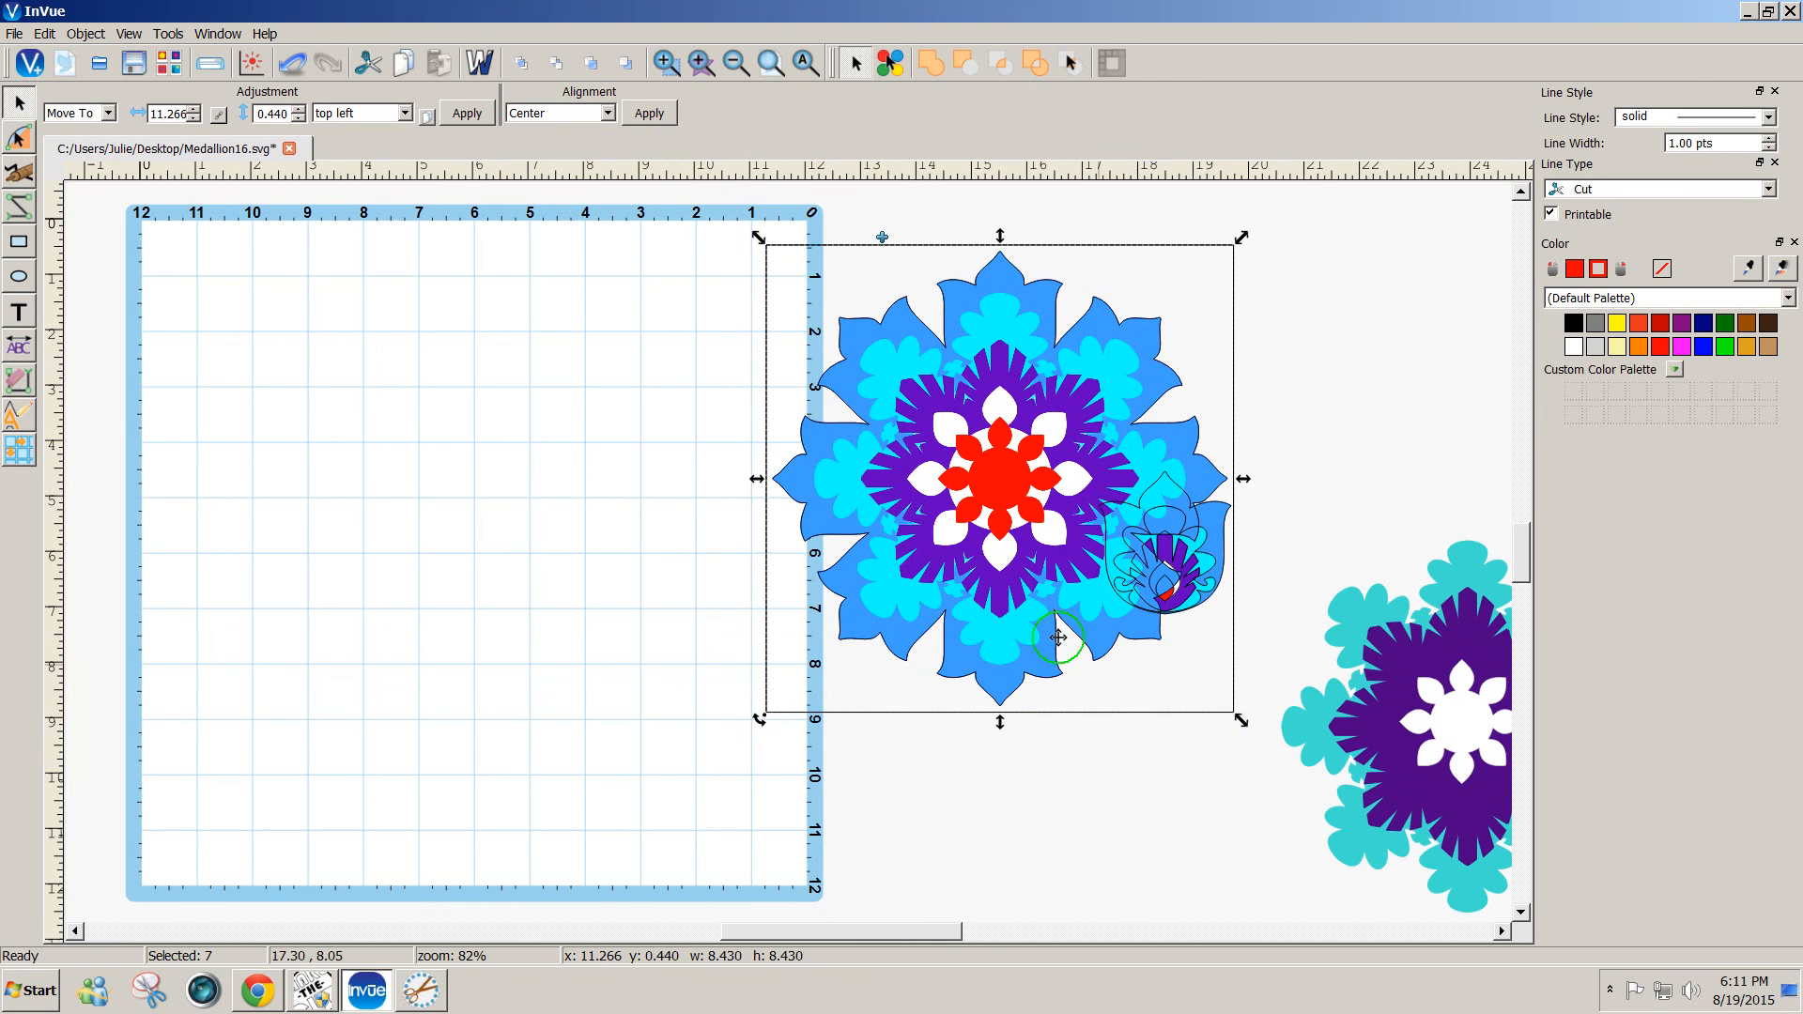
pyautogui.moveTo(1328, 434); pyautogui.dragTo(1038, 672)
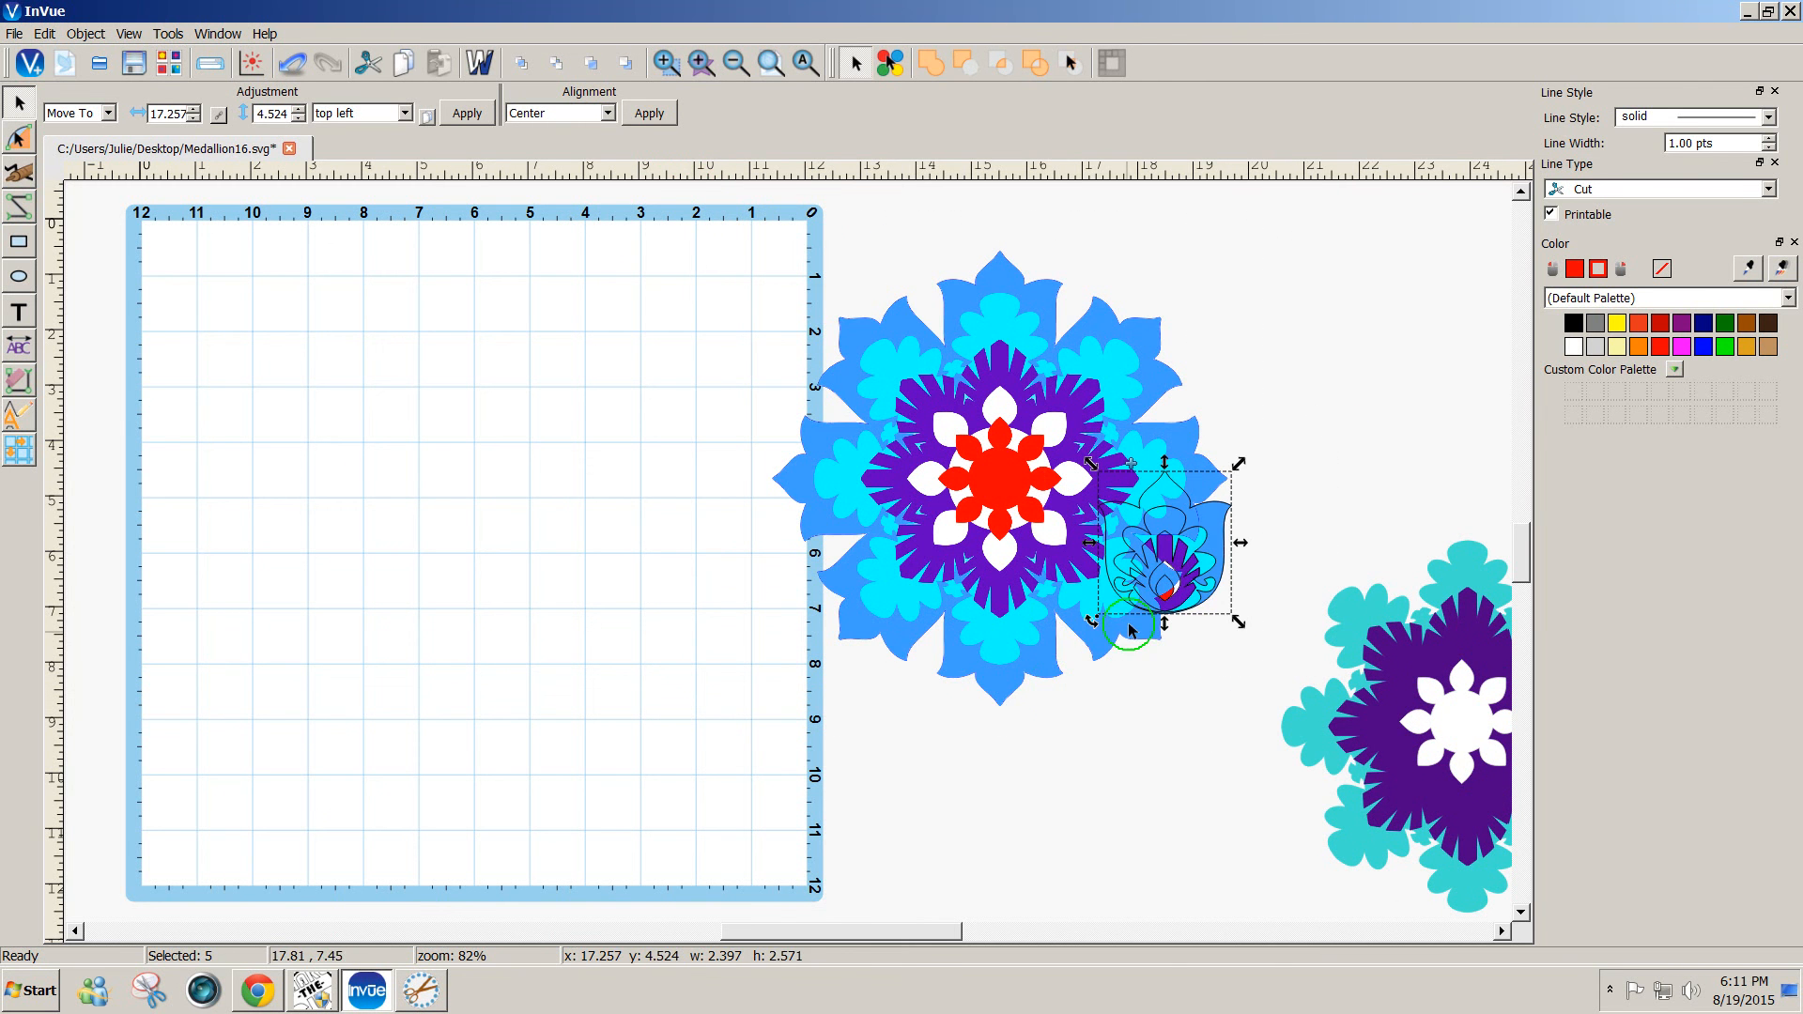
pyautogui.moveTo(1160, 571); pyautogui.dragTo(1363, 454)
# - Move the image and its cut outline onto the mat at about X 0.68, Y 0.08, and preview the printout of the selected items
pyautogui.moveTo(1252, 238); pyautogui.dragTo(733, 735)
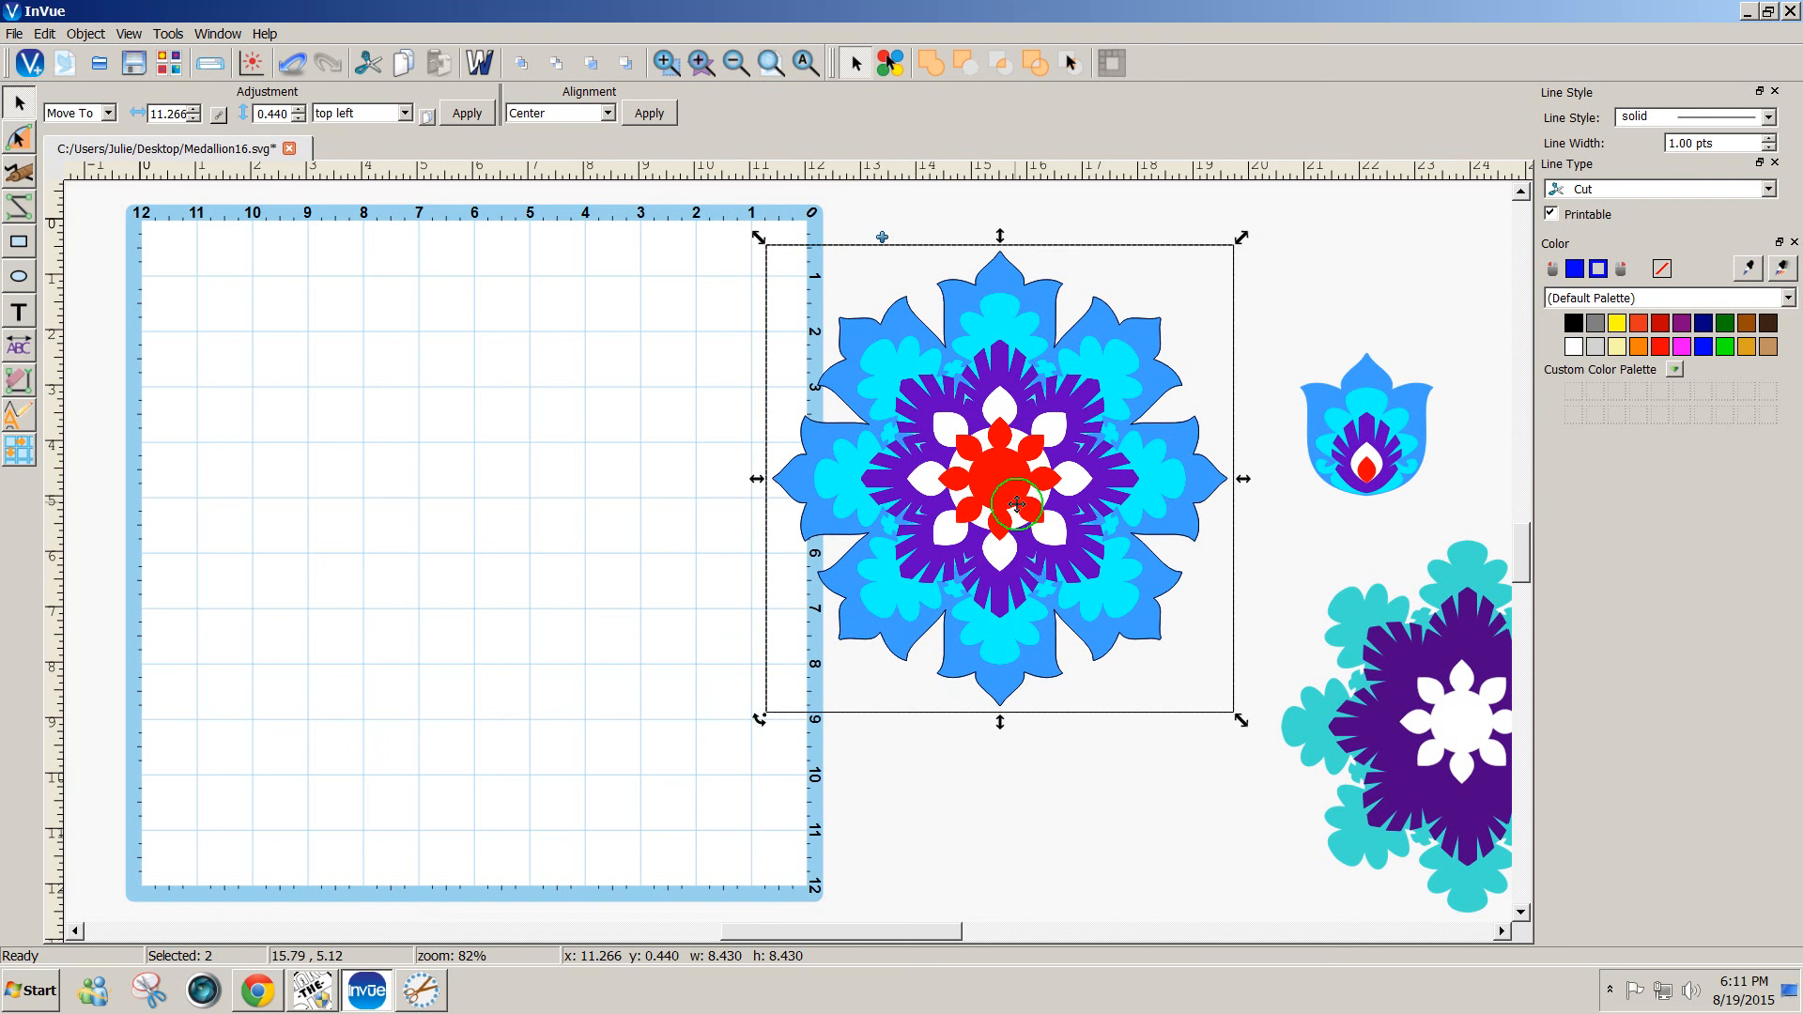
pyautogui.moveTo(1016, 506); pyautogui.dragTo(429, 485)
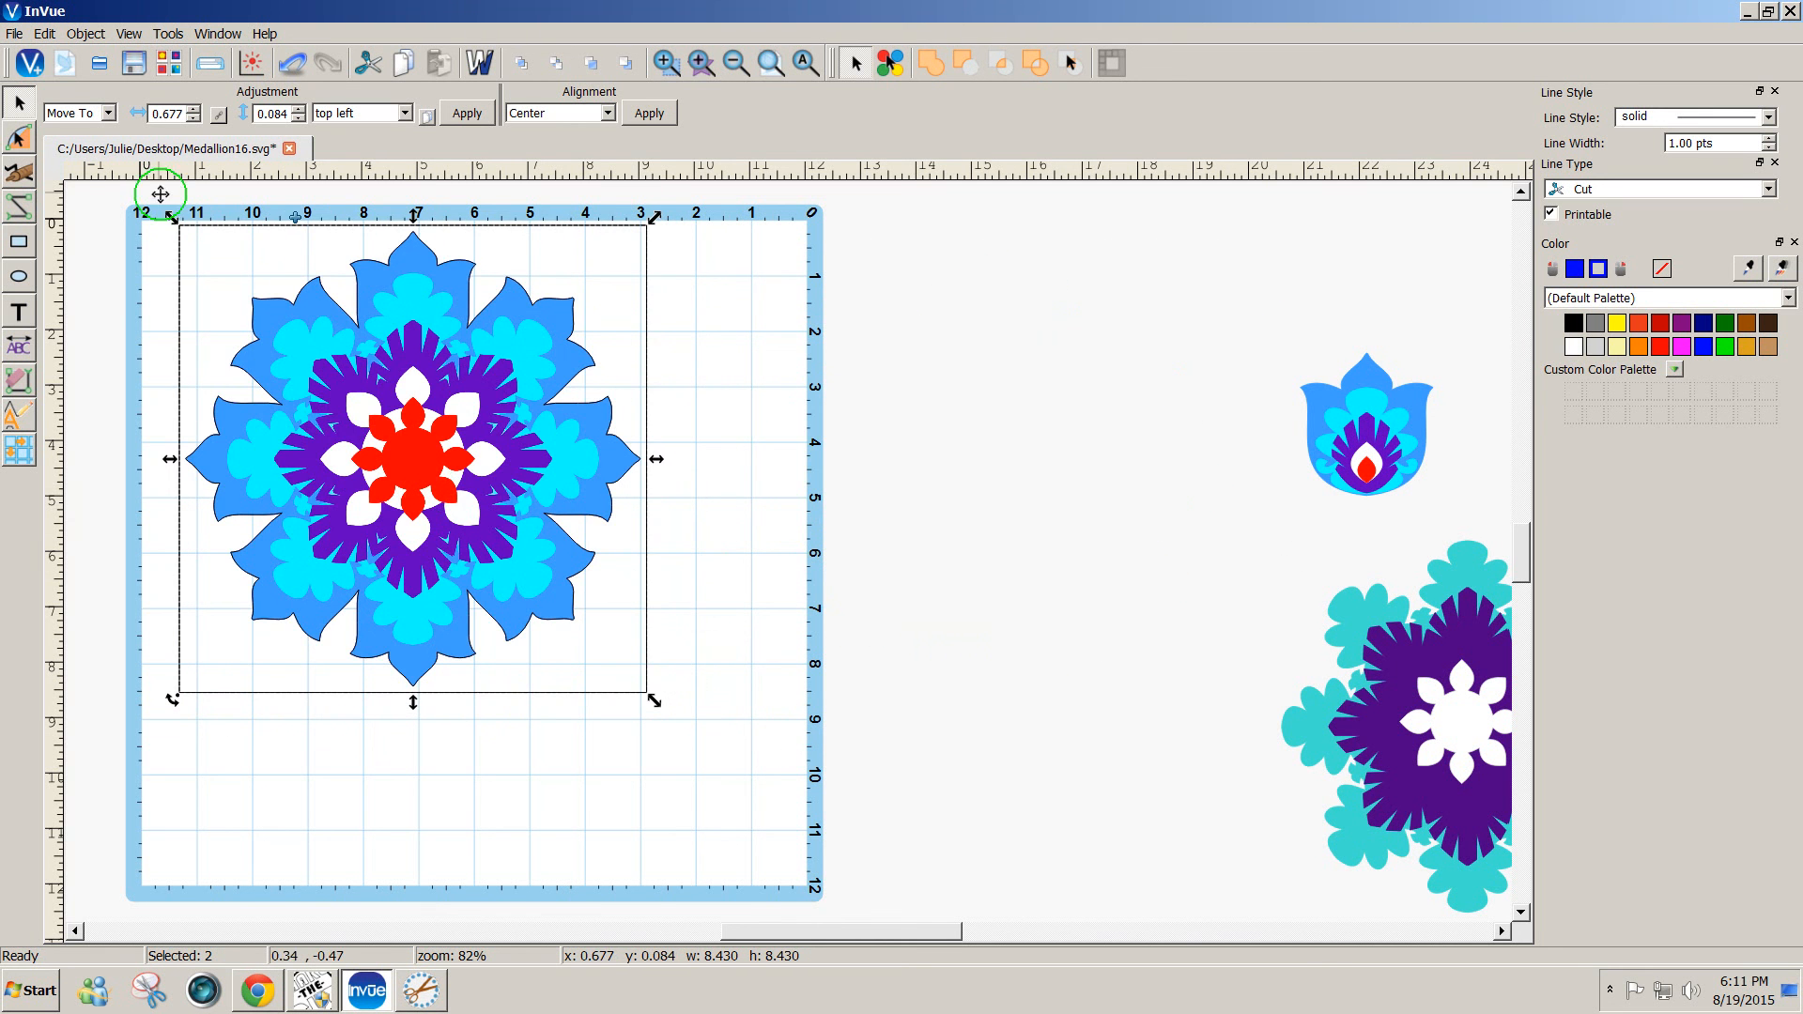
pyautogui.click(15, 35)
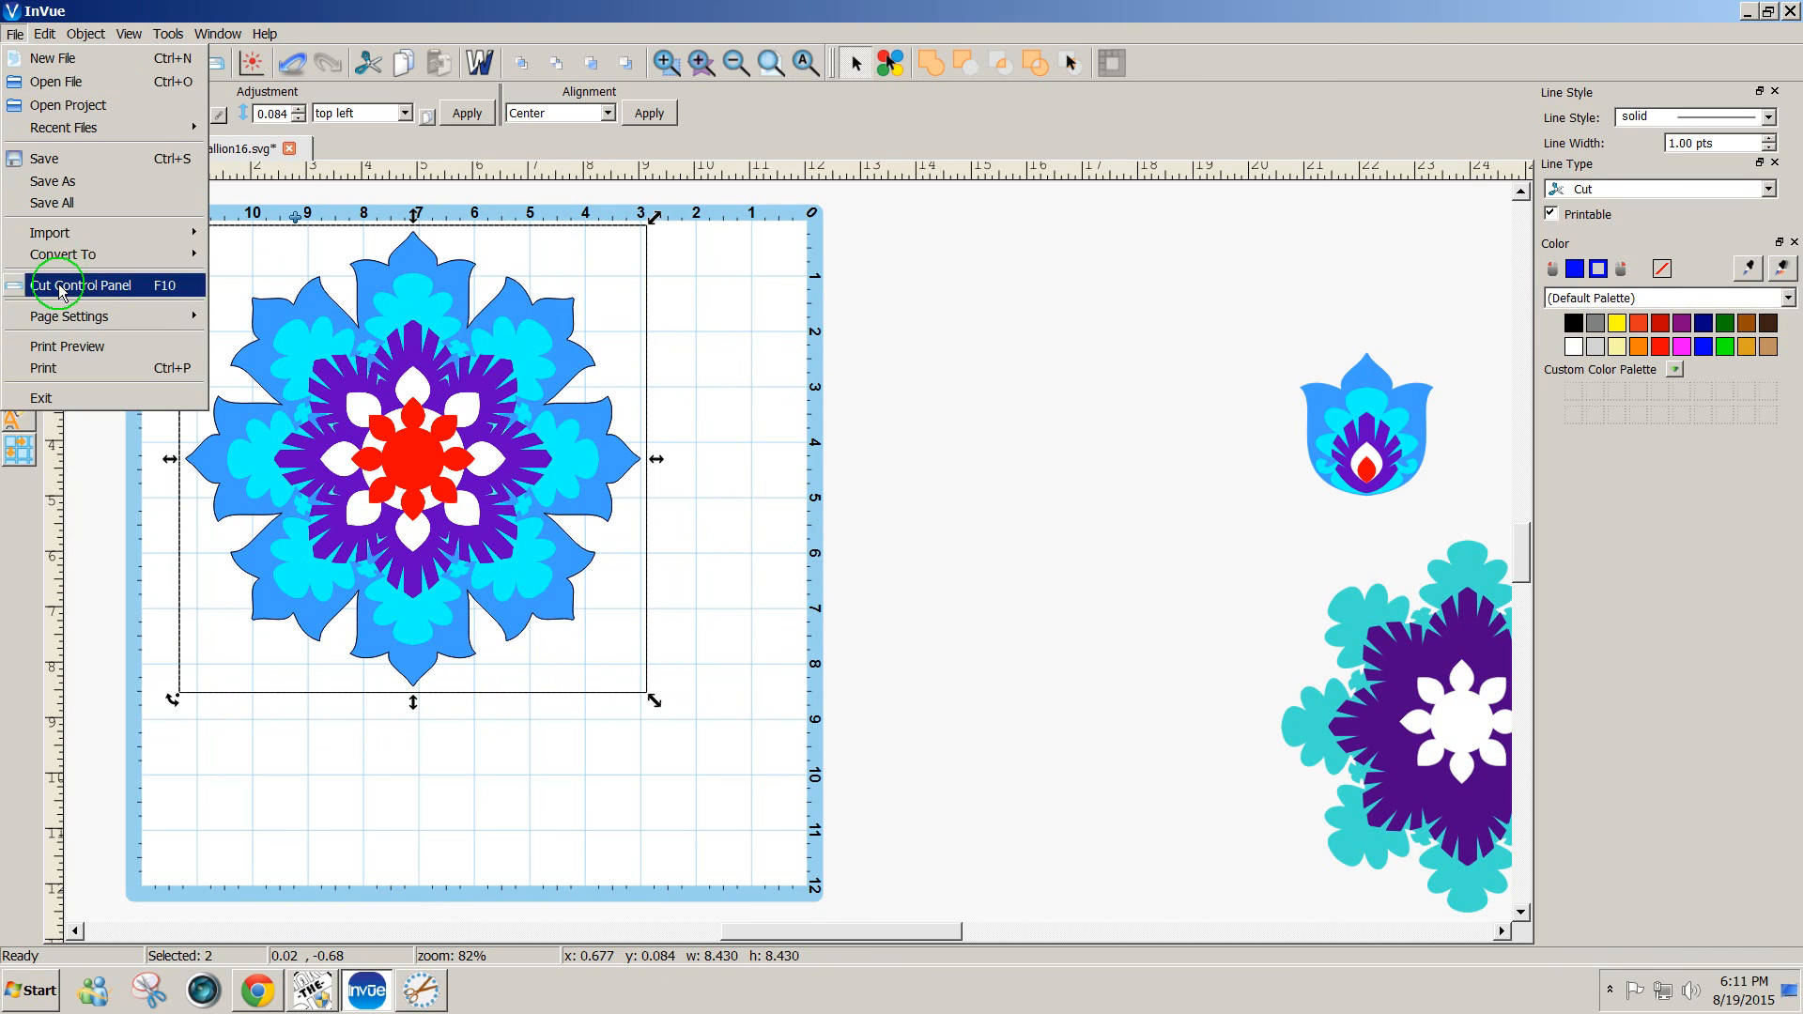
pyautogui.click(58, 354)
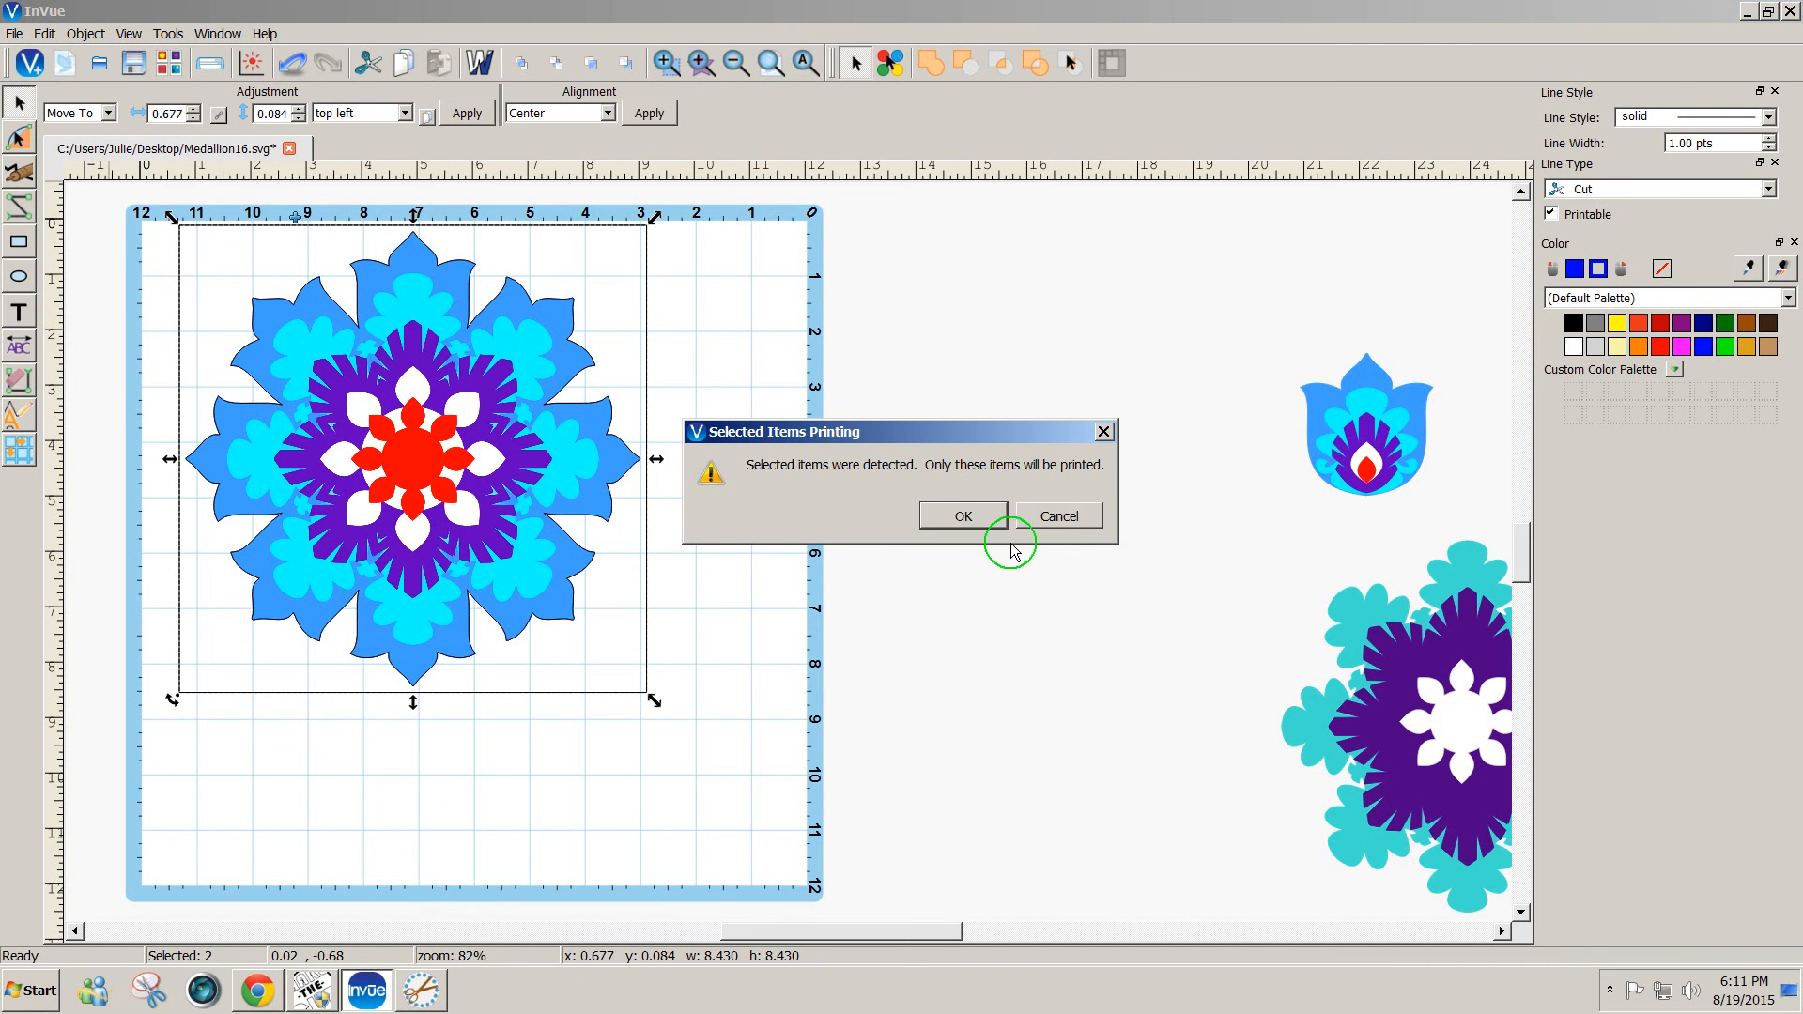
pyautogui.click(945, 516)
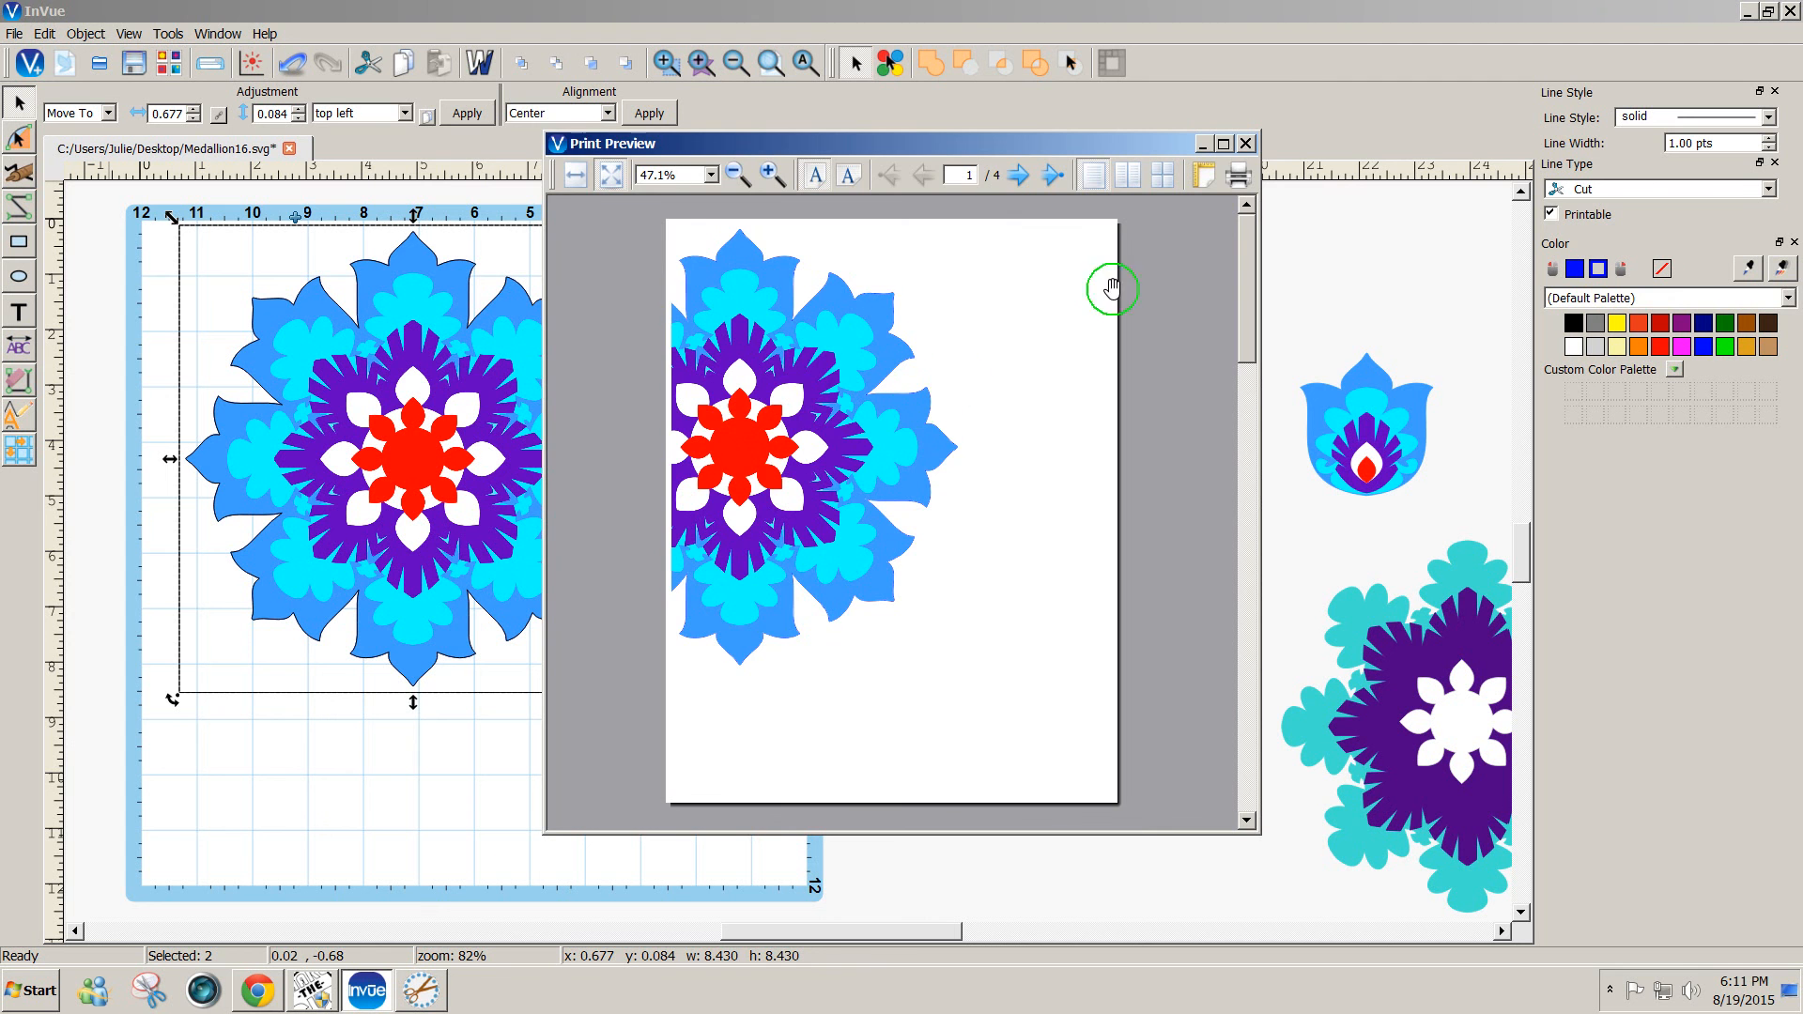
pyautogui.click(1245, 142)
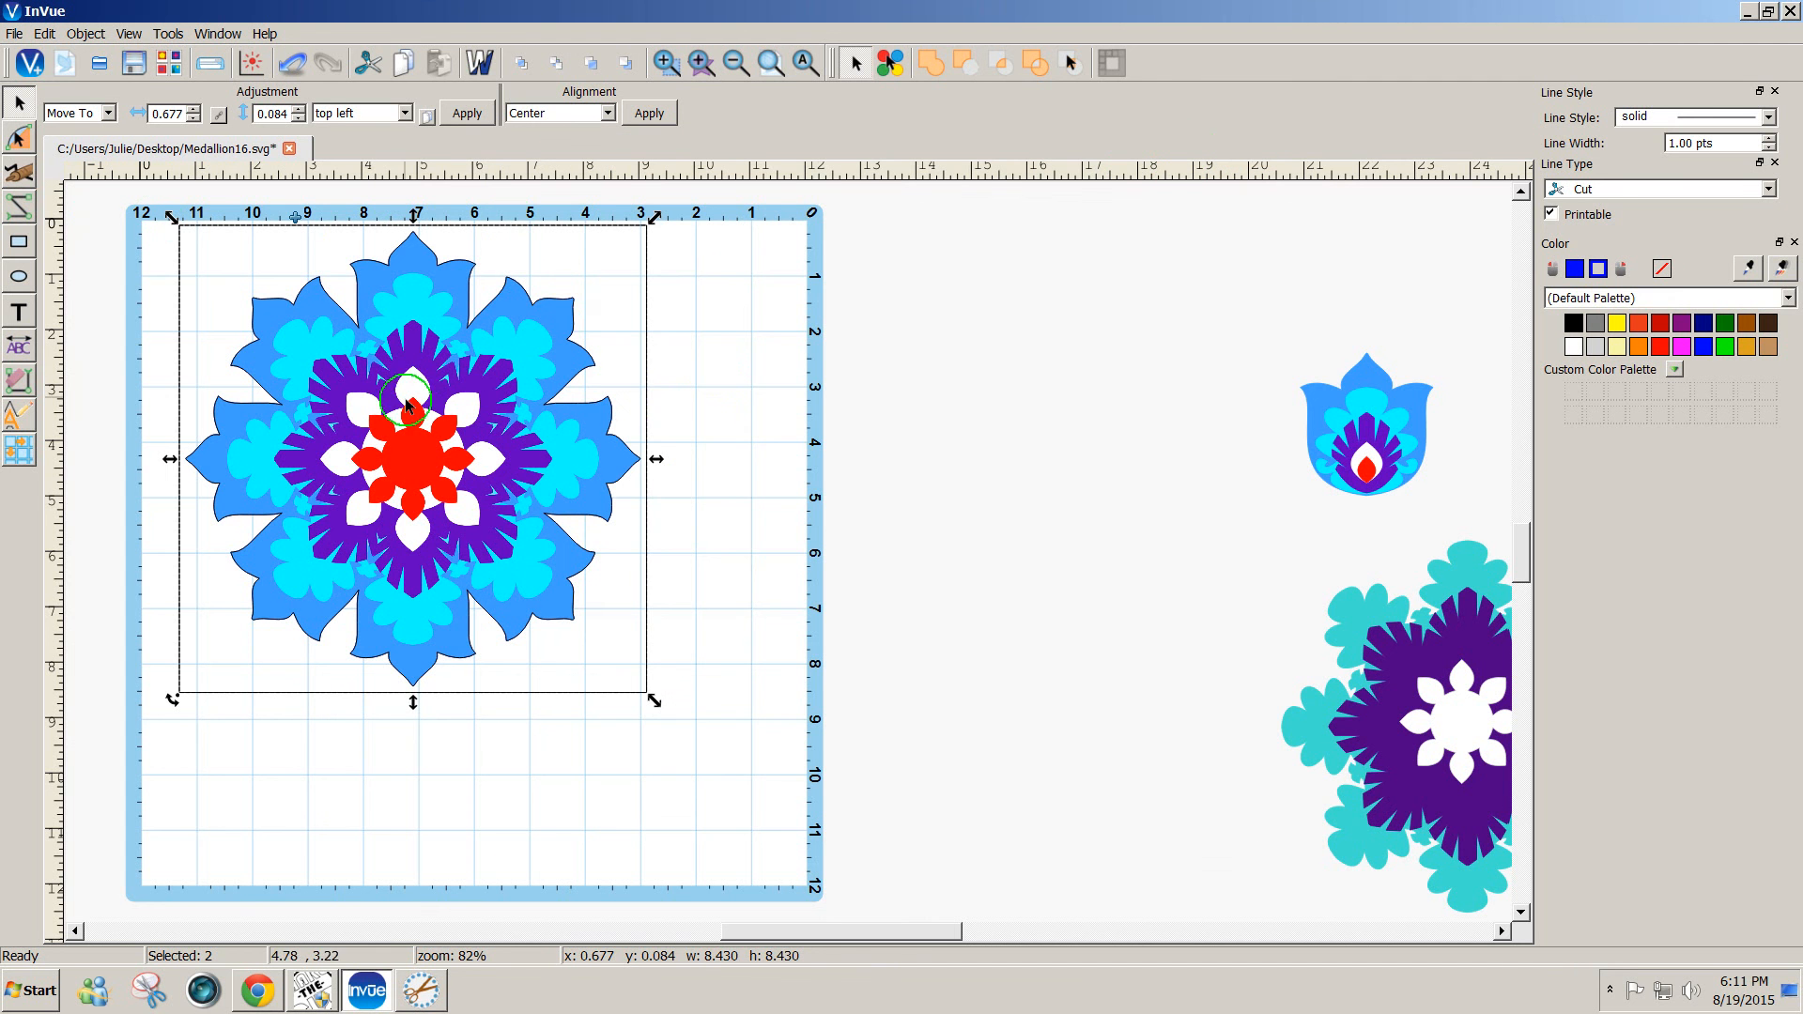
# - Reposition the image and its cut outline at about X 3.63, Y 0.12, and preview the printout of the selected items again
pyautogui.moveTo(407, 405); pyautogui.dragTo(568, 412)
pyautogui.click(14, 34)
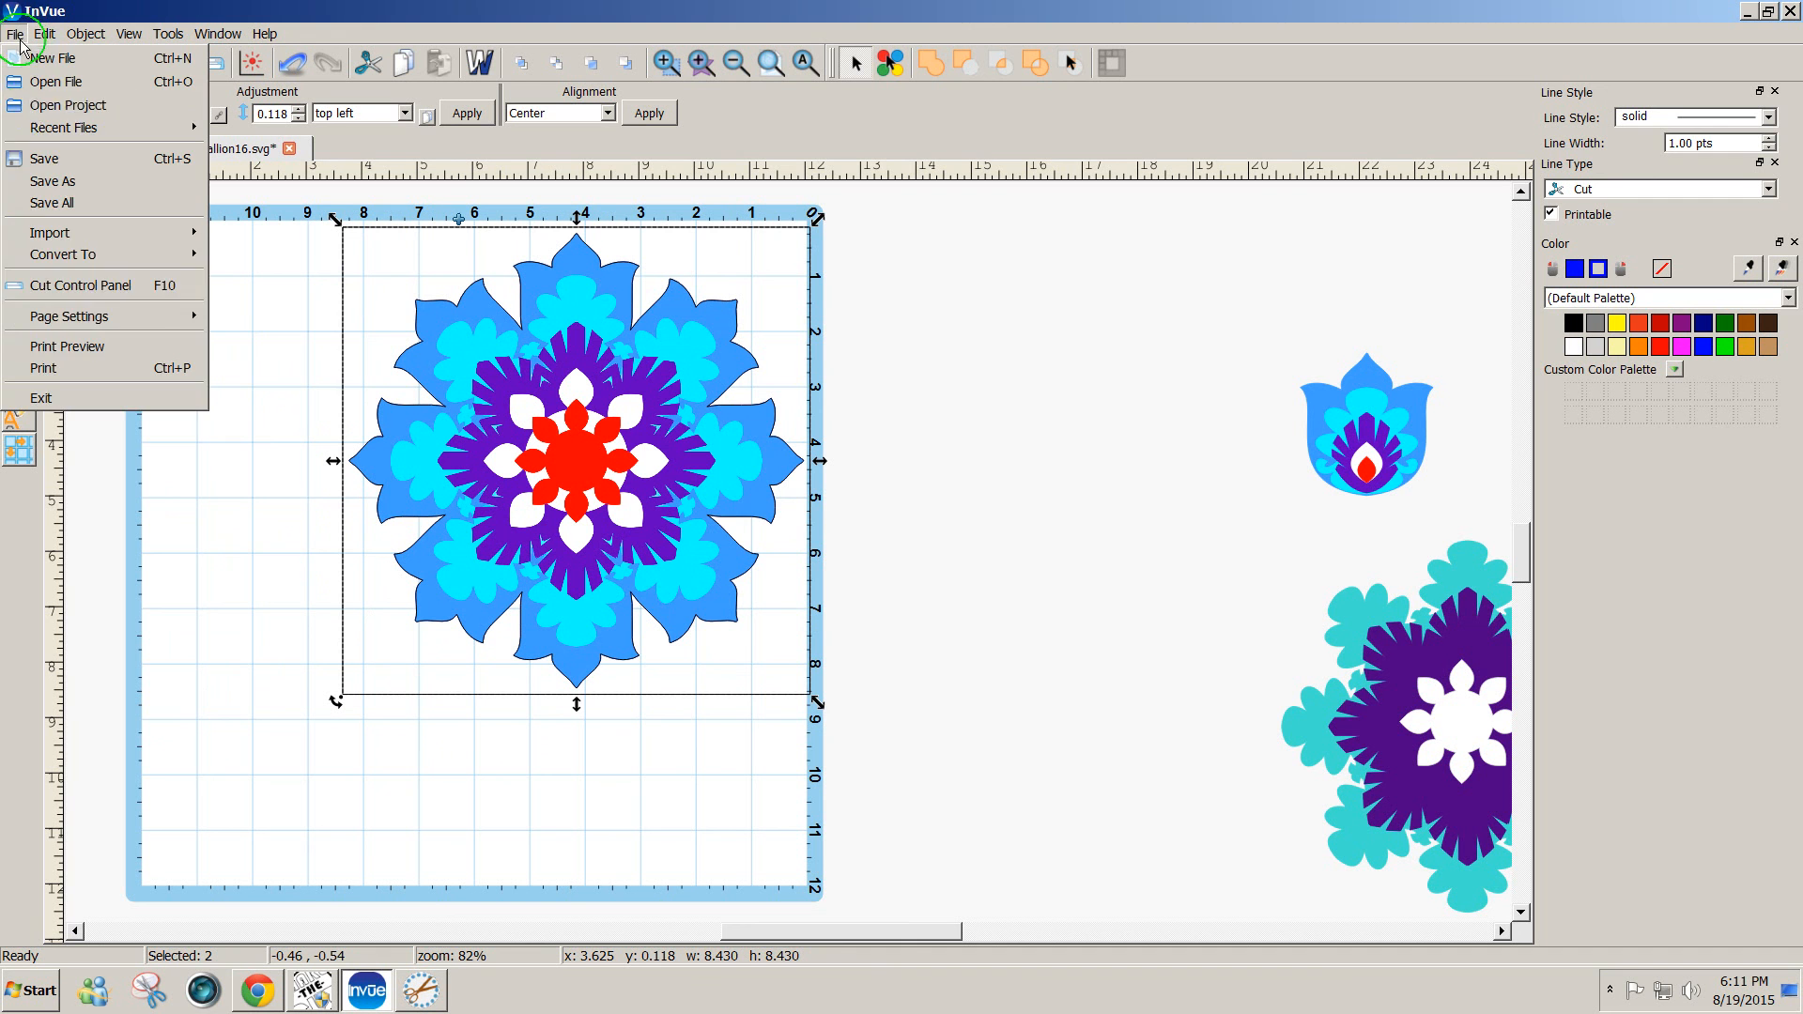
pyautogui.click(141, 363)
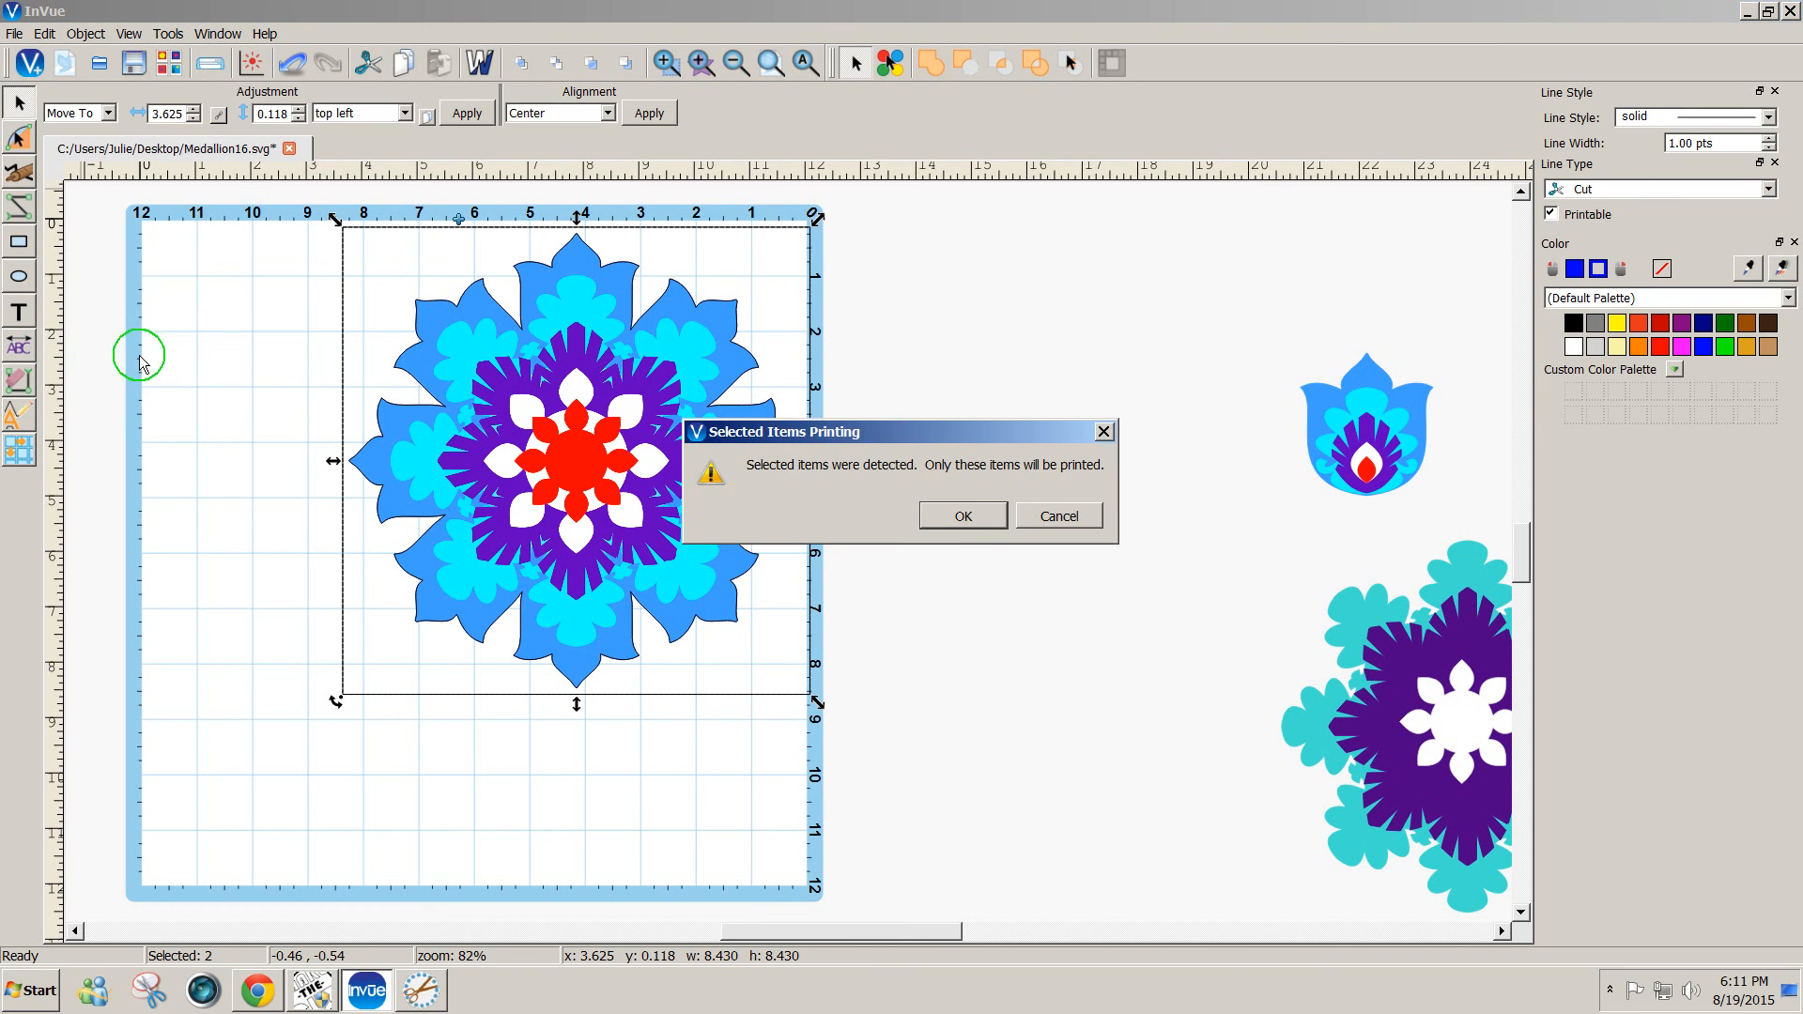
pyautogui.click(964, 516)
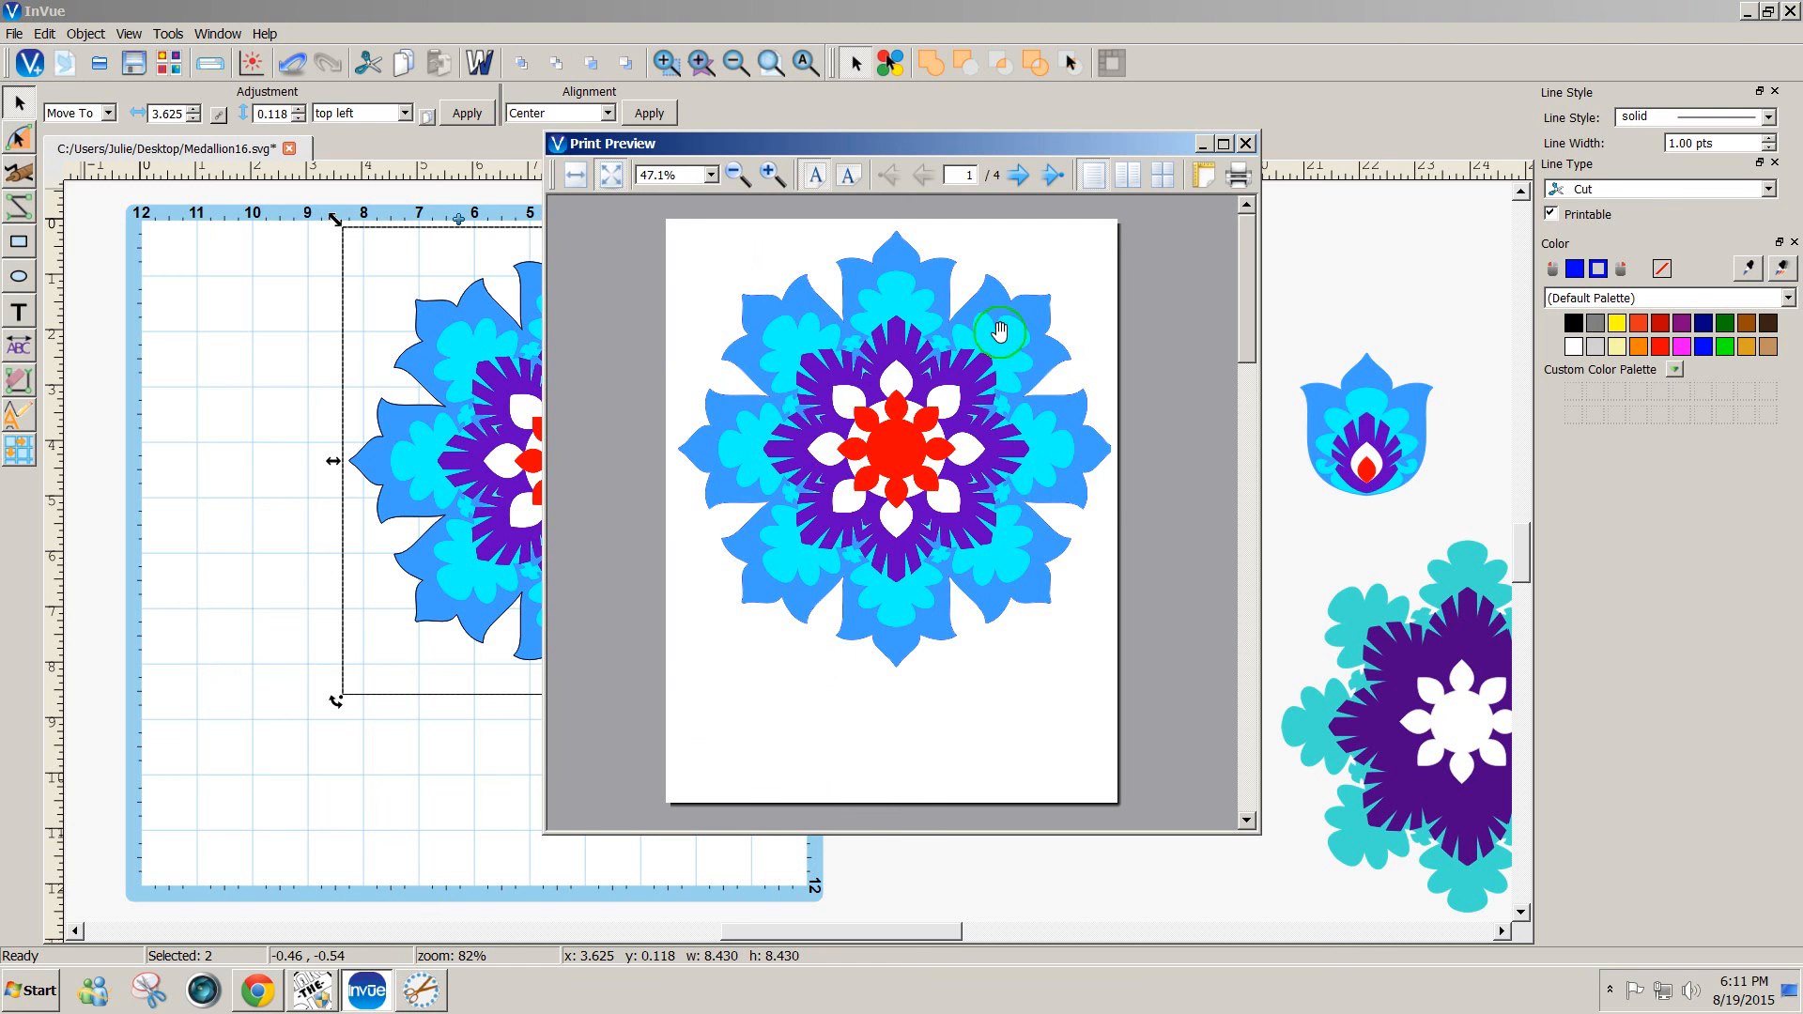
# - Move the medallion image with its outline to about X 0.19, Y 0.32, and bring the remaining layers and floral motif over beside it
pyautogui.click(1246, 143)
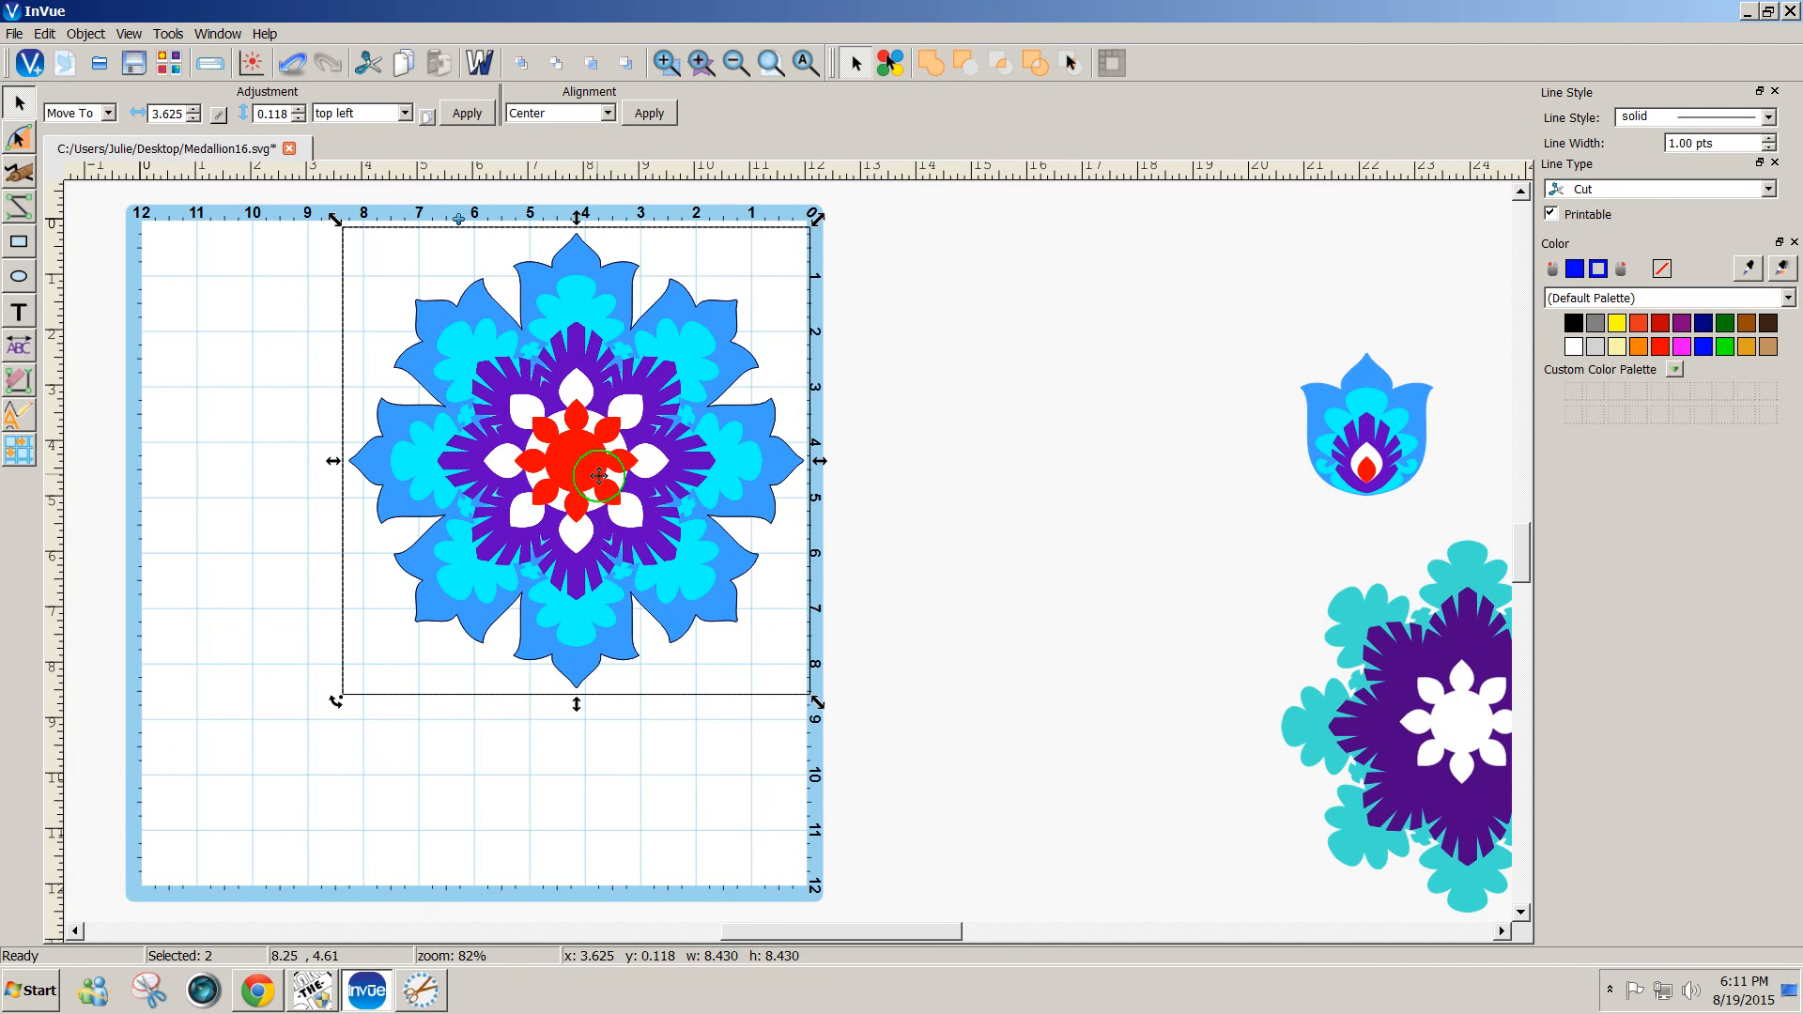
pyautogui.moveTo(579, 471); pyautogui.dragTo(387, 480)
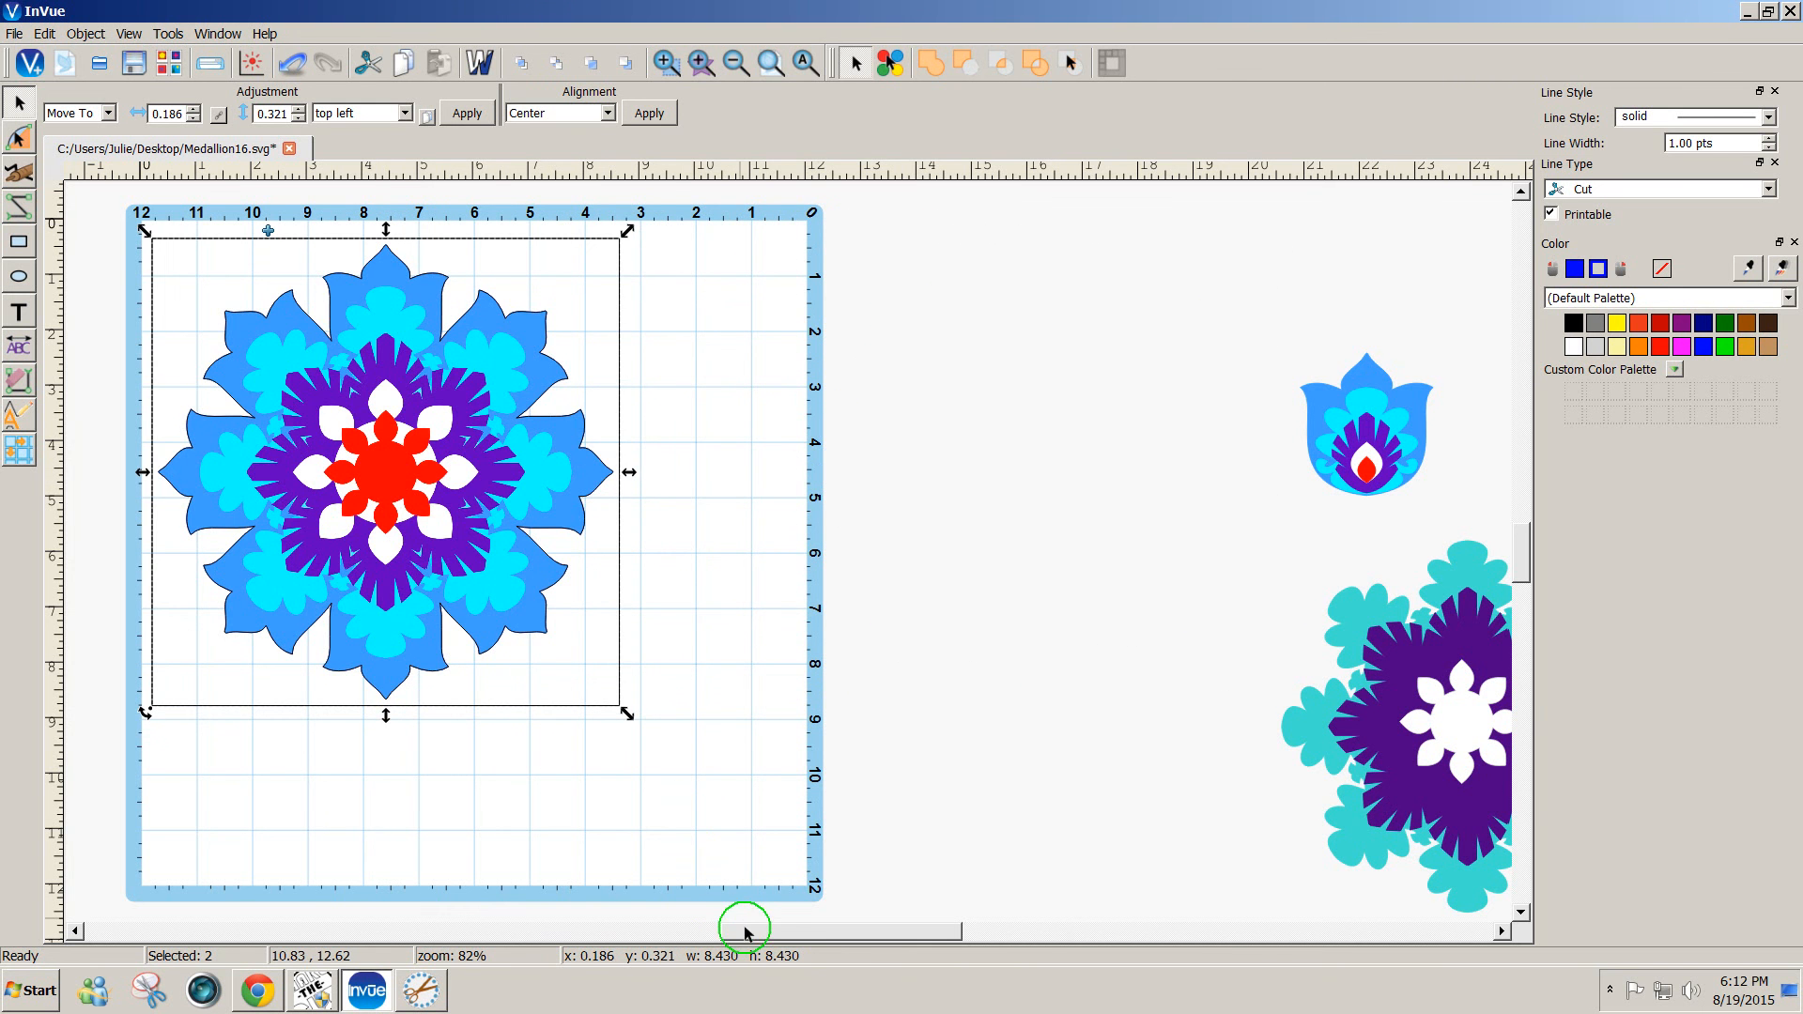
pyautogui.moveTo(745, 931); pyautogui.dragTo(793, 932)
pyautogui.moveTo(826, 234); pyautogui.dragTo(1449, 950)
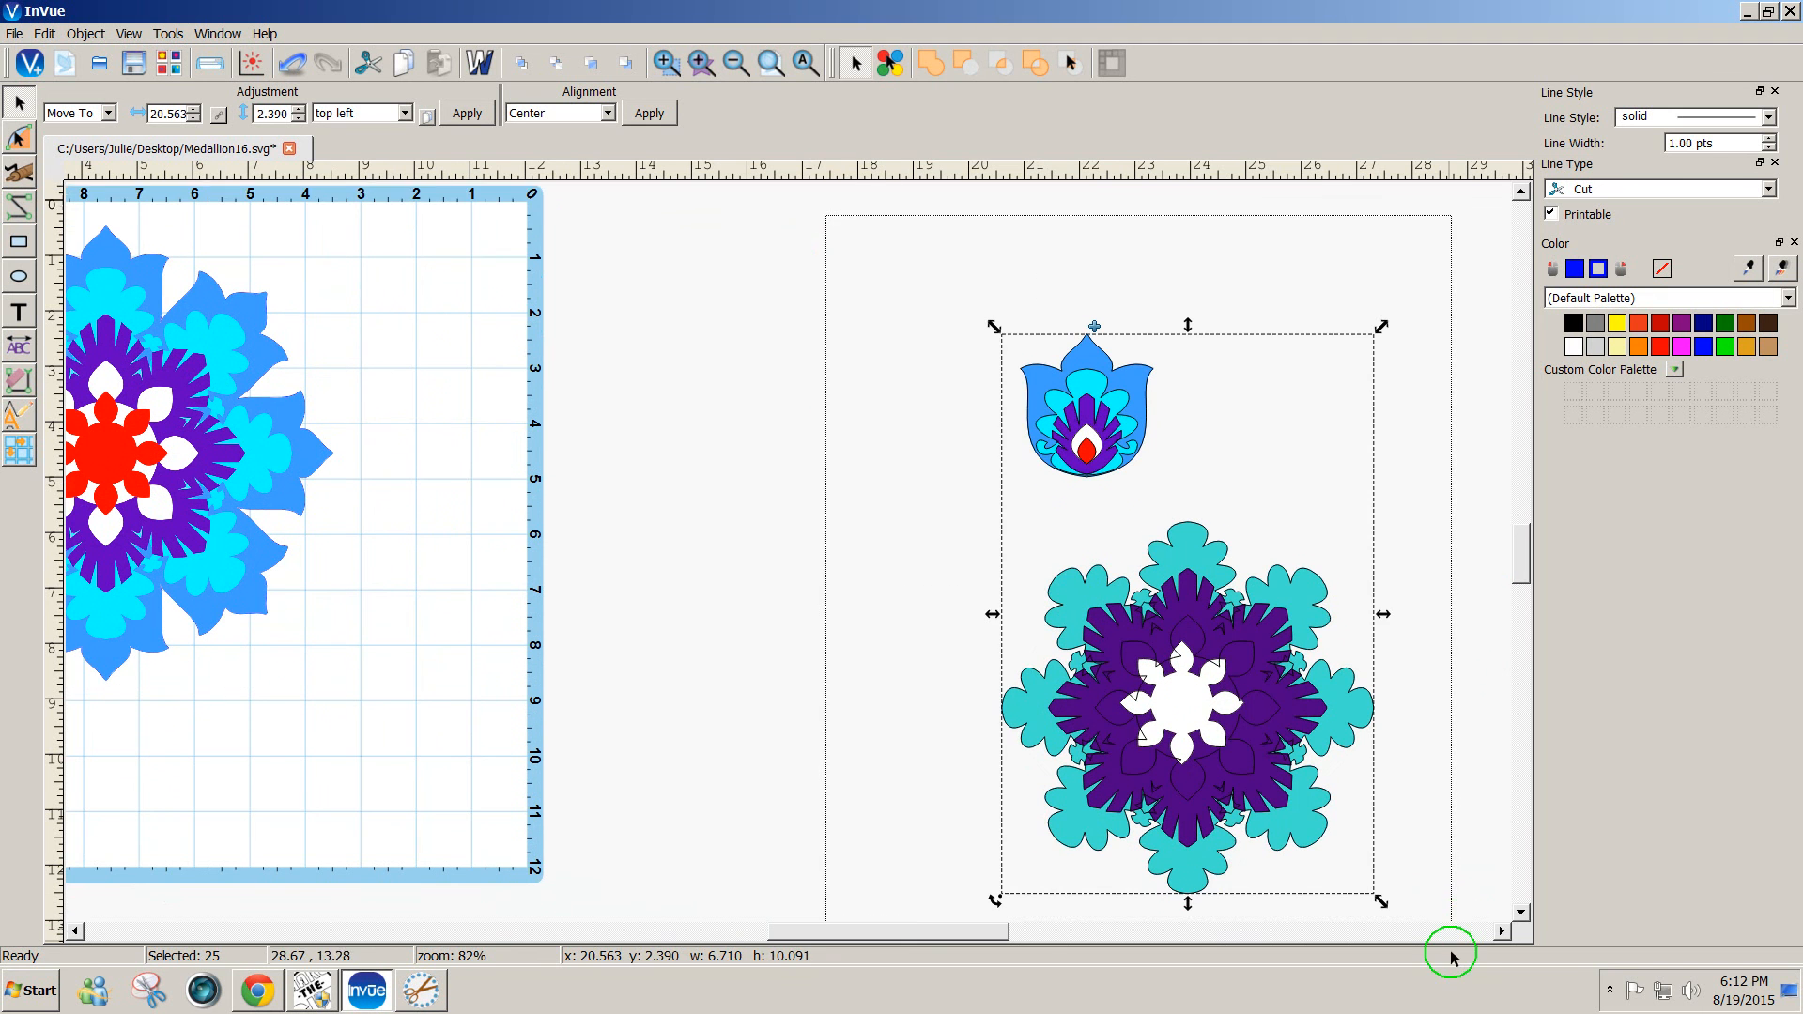
pyautogui.moveTo(1249, 768); pyautogui.dragTo(579, 707)
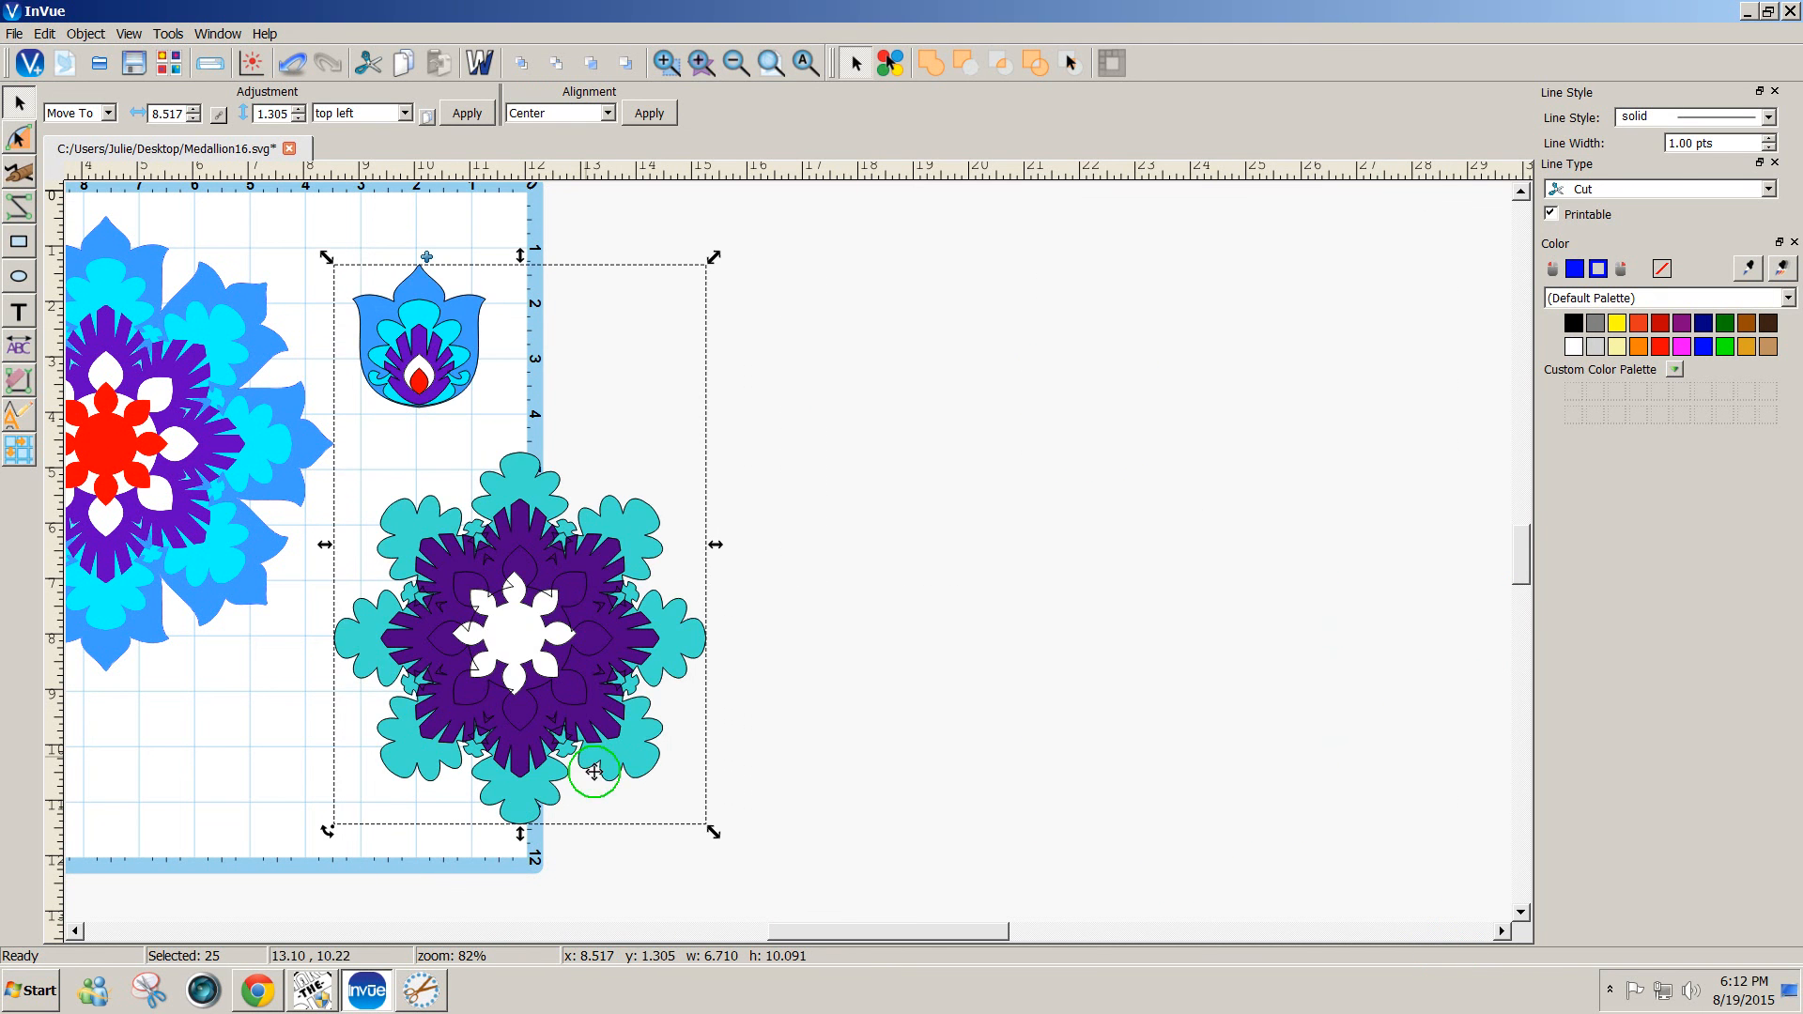
# - Pull the stacked medallion layers apart, moving the white flower, teal layer, purple layer and red flower each to its own spot
pyautogui.moveTo(997, 939); pyautogui.dragTo(915, 932)
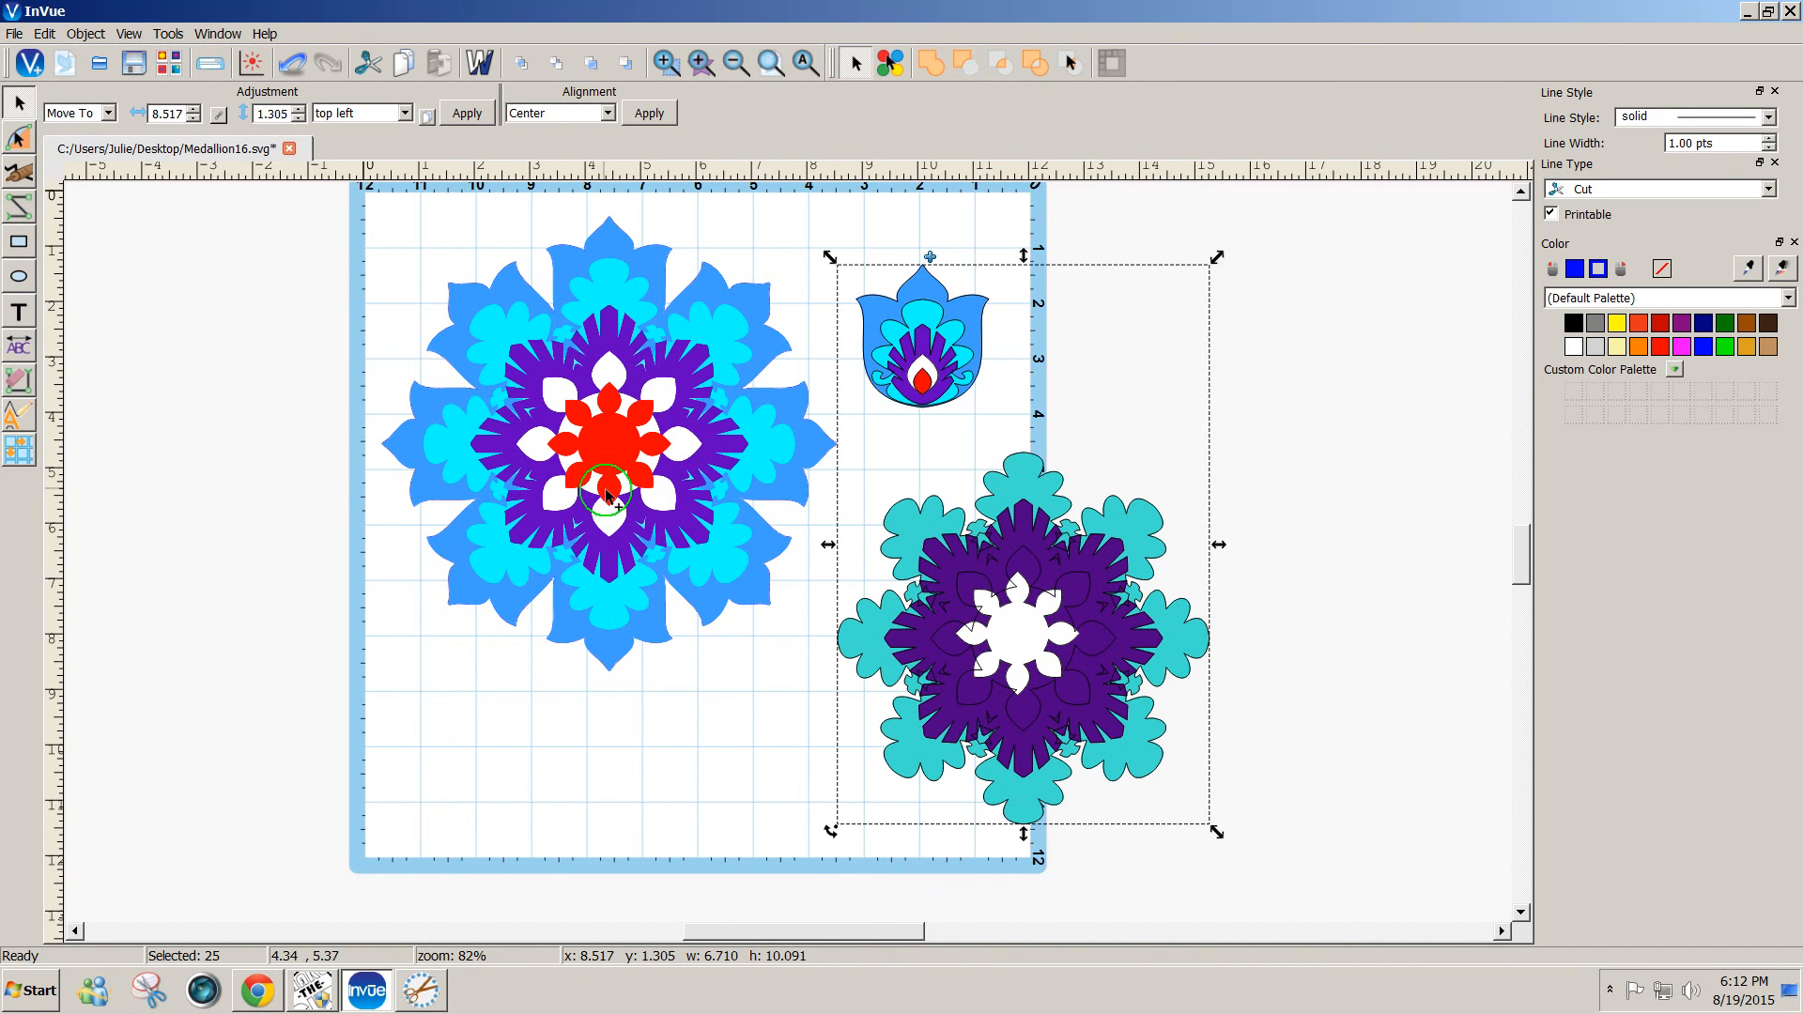
pyautogui.click(1273, 737)
pyautogui.moveTo(1014, 634); pyautogui.dragTo(1170, 360)
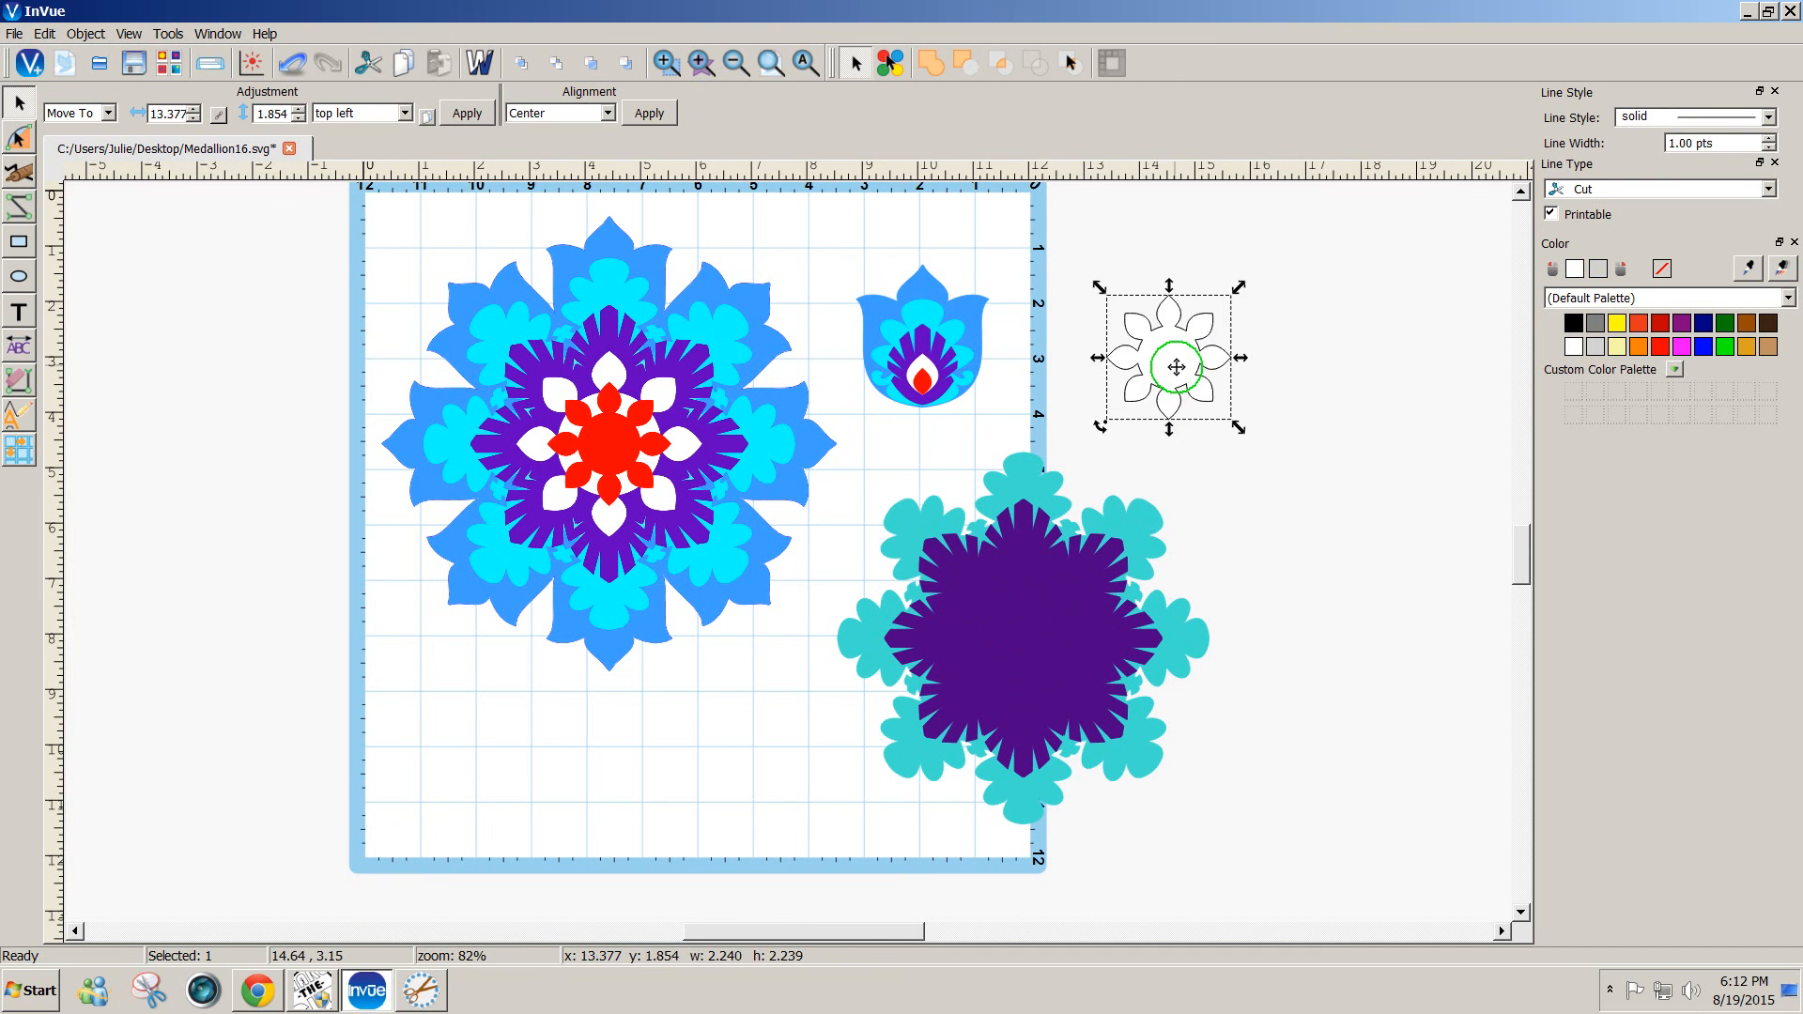
pyautogui.moveTo(1025, 798); pyautogui.dragTo(253, 799)
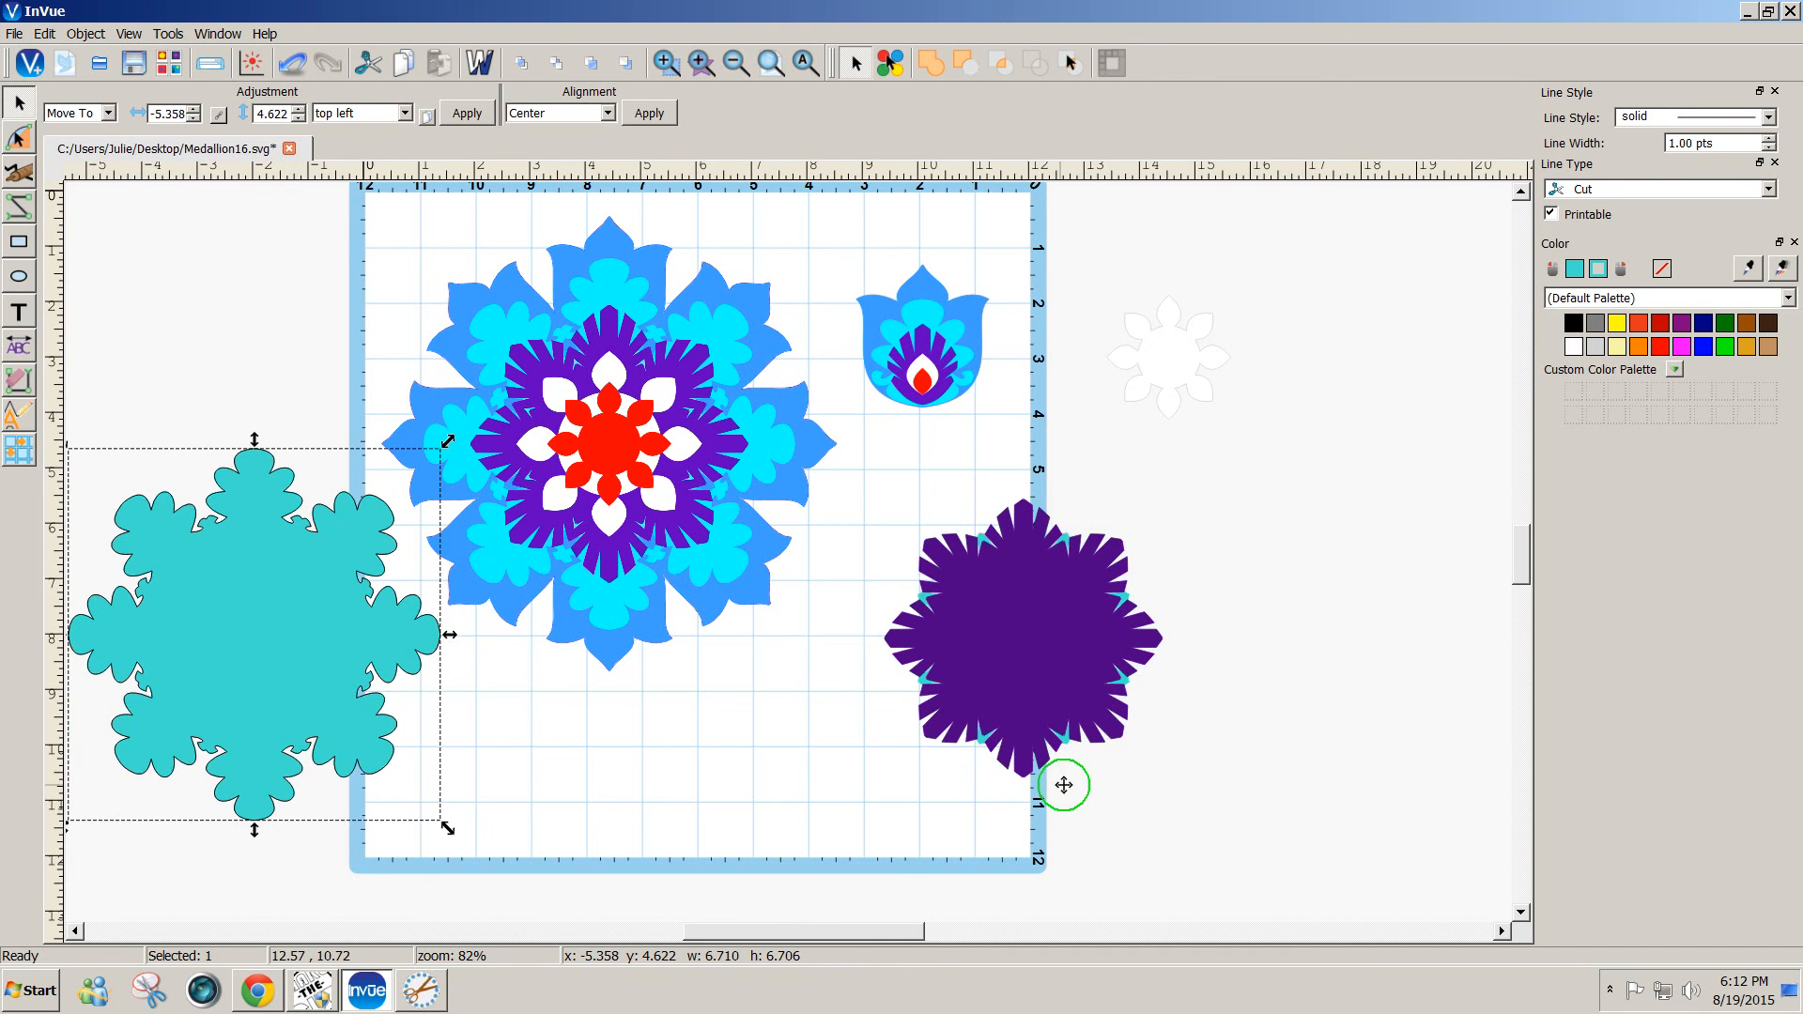
pyautogui.moveTo(1013, 683); pyautogui.dragTo(1335, 690)
pyautogui.moveTo(1038, 632); pyautogui.dragTo(690, 822)
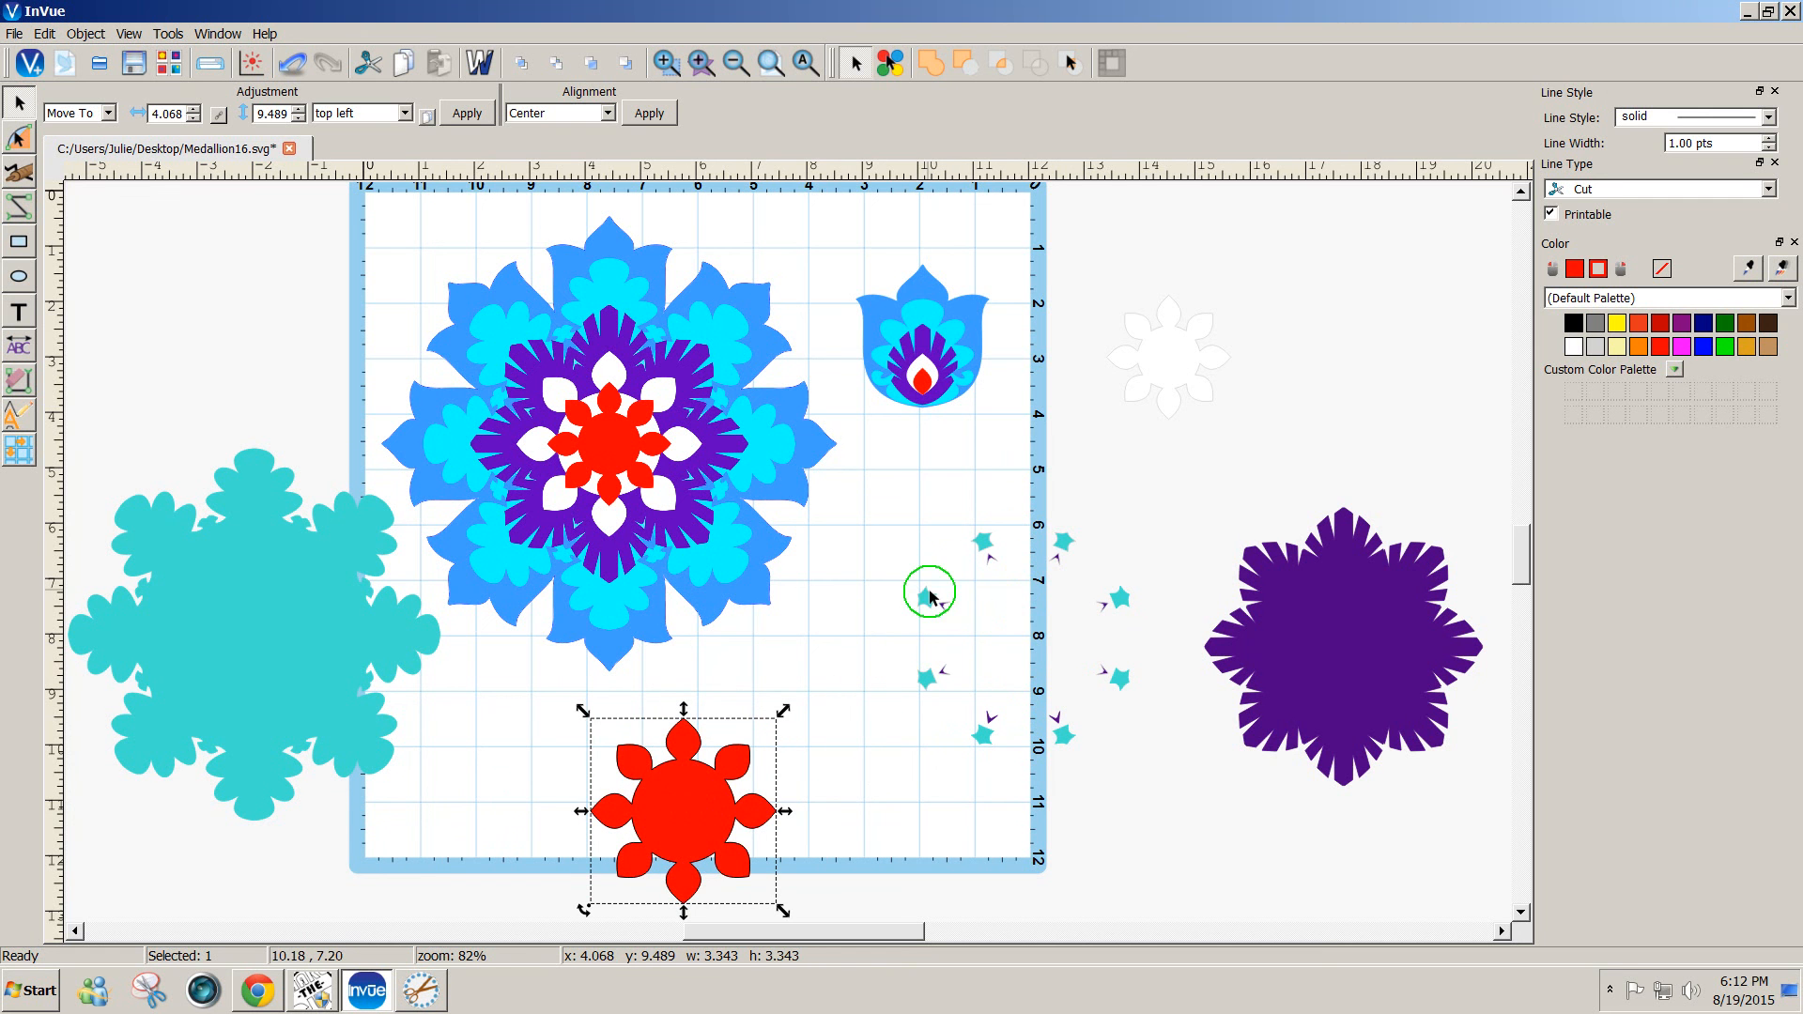
# - Align the white flower, small teal accents and large teal layer by their centers, and move them together to about X -5.20, Y 4.97
pyautogui.click(883, 80)
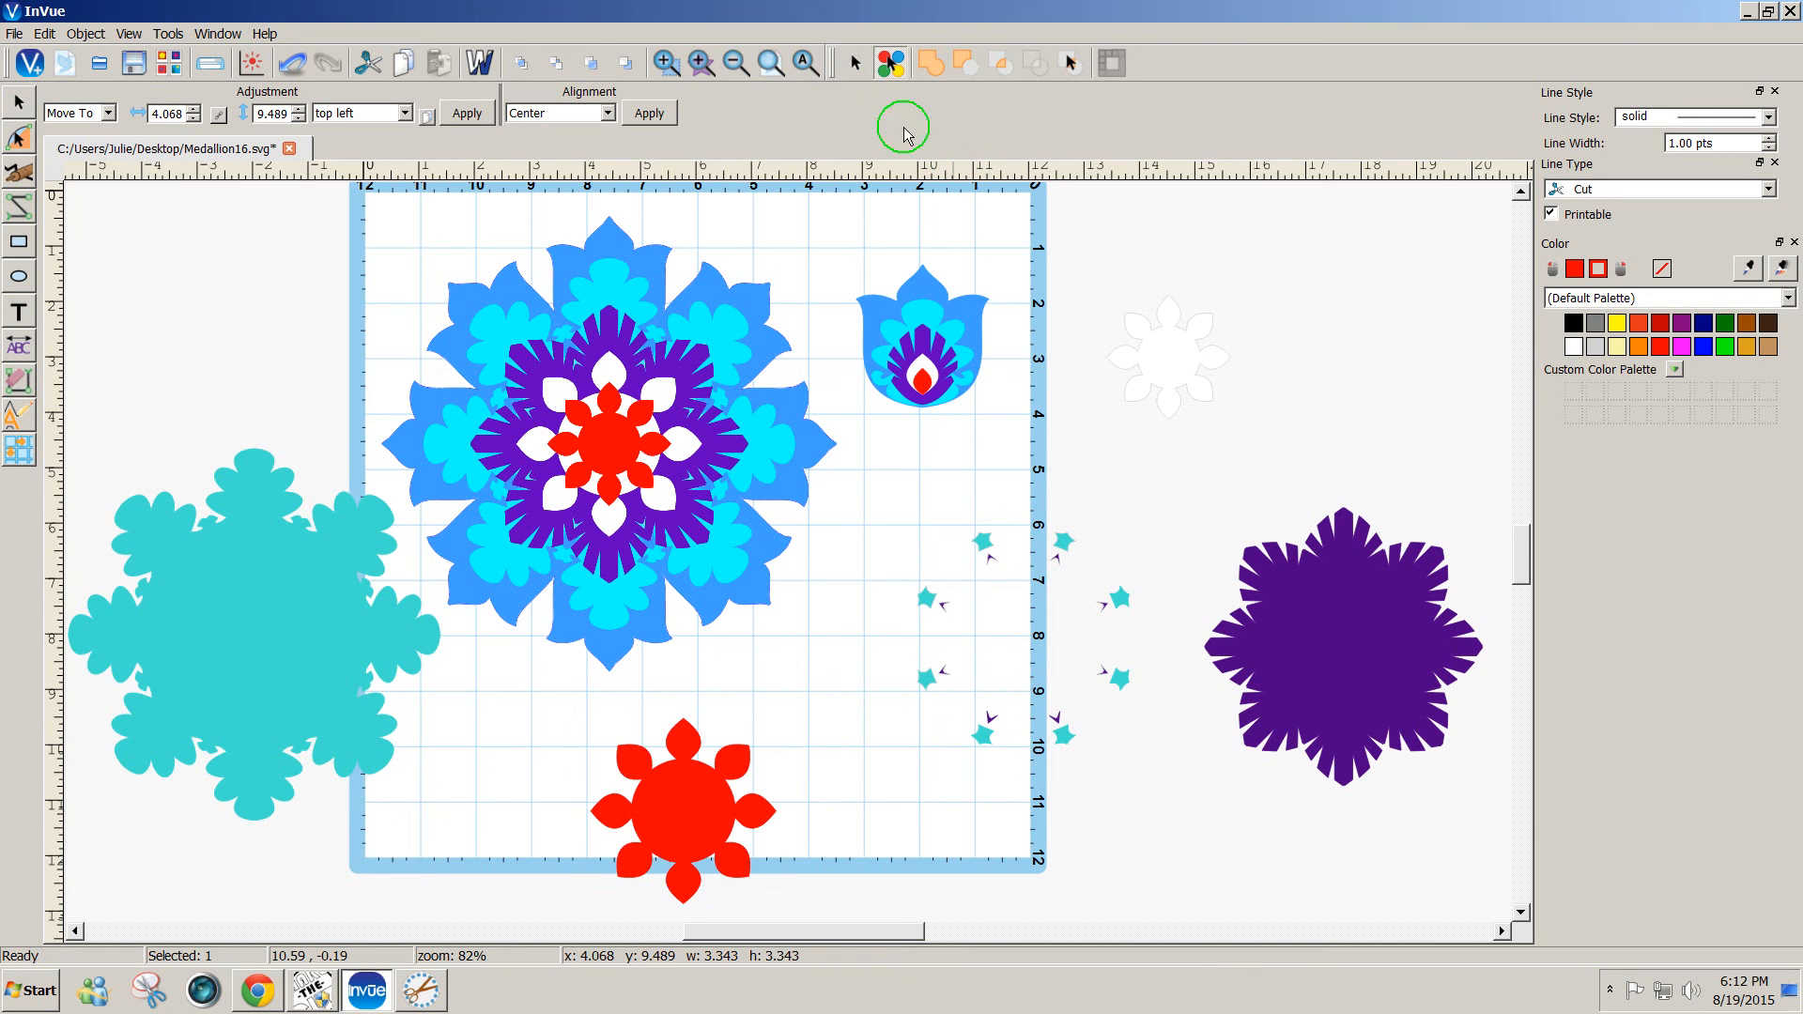
pyautogui.click(982, 541)
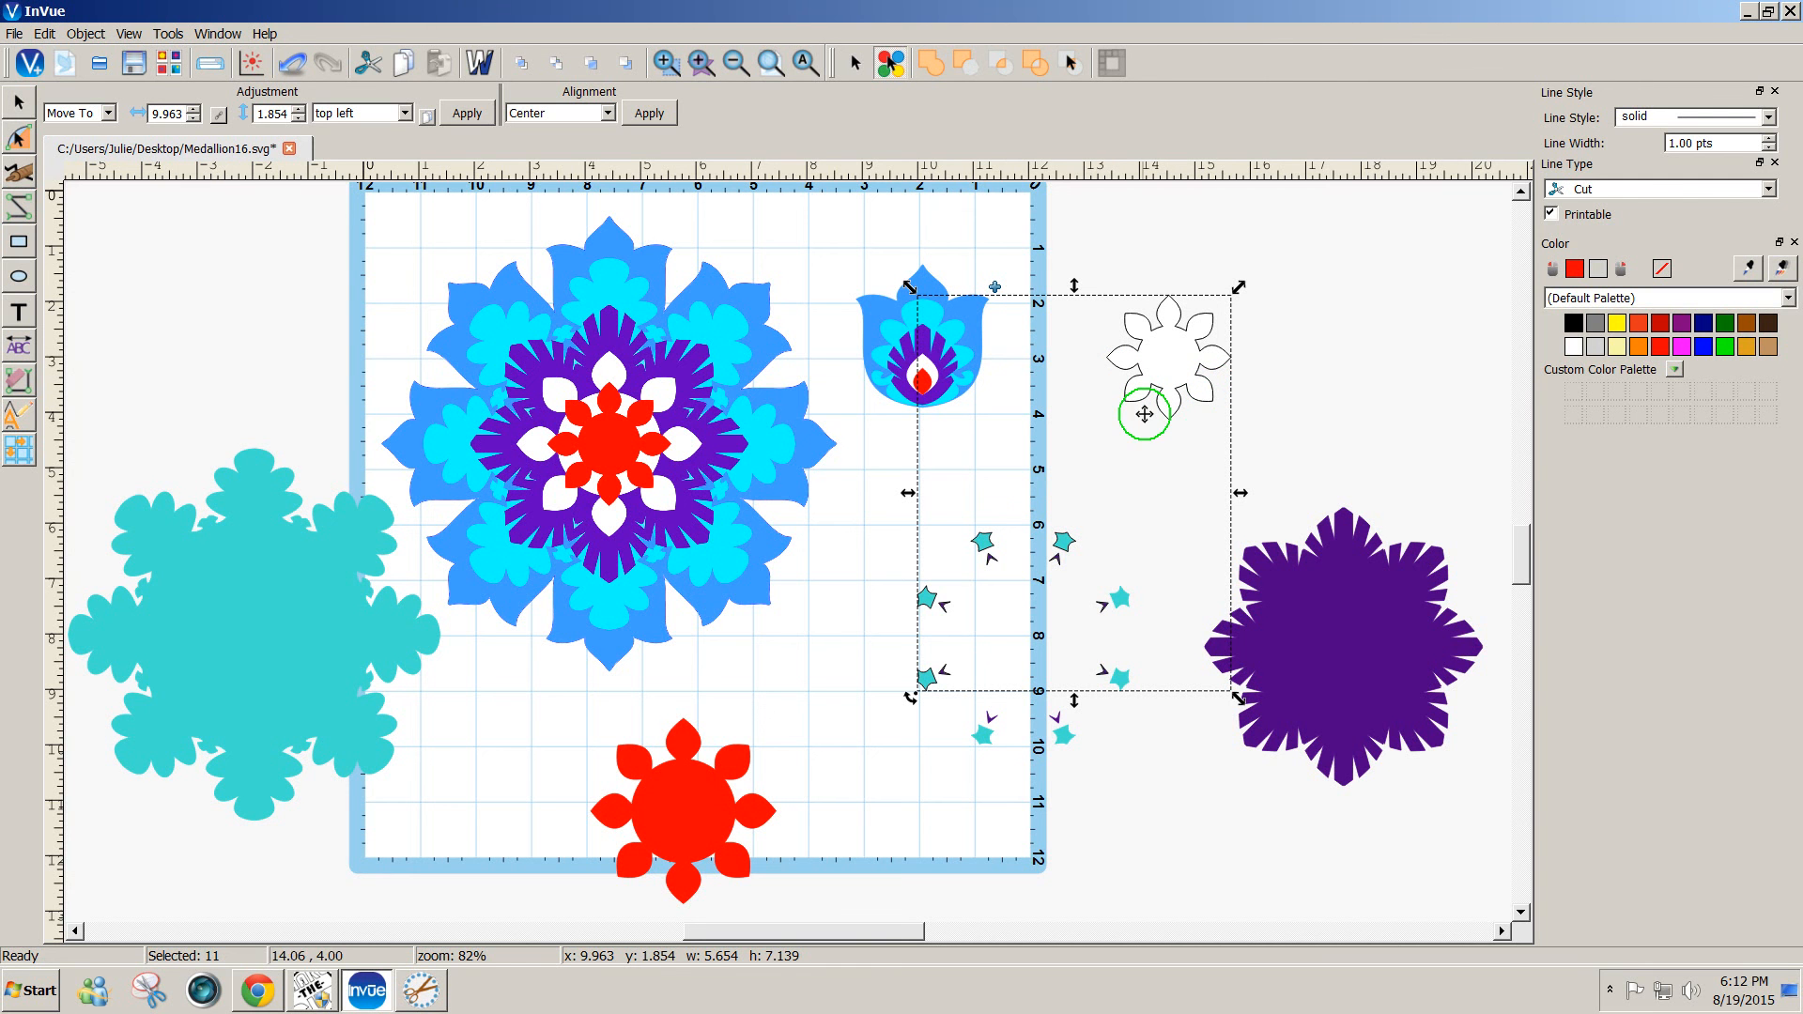
pyautogui.keyDown('shift'); pyautogui.click(266, 662); pyautogui.keyUp('shift')
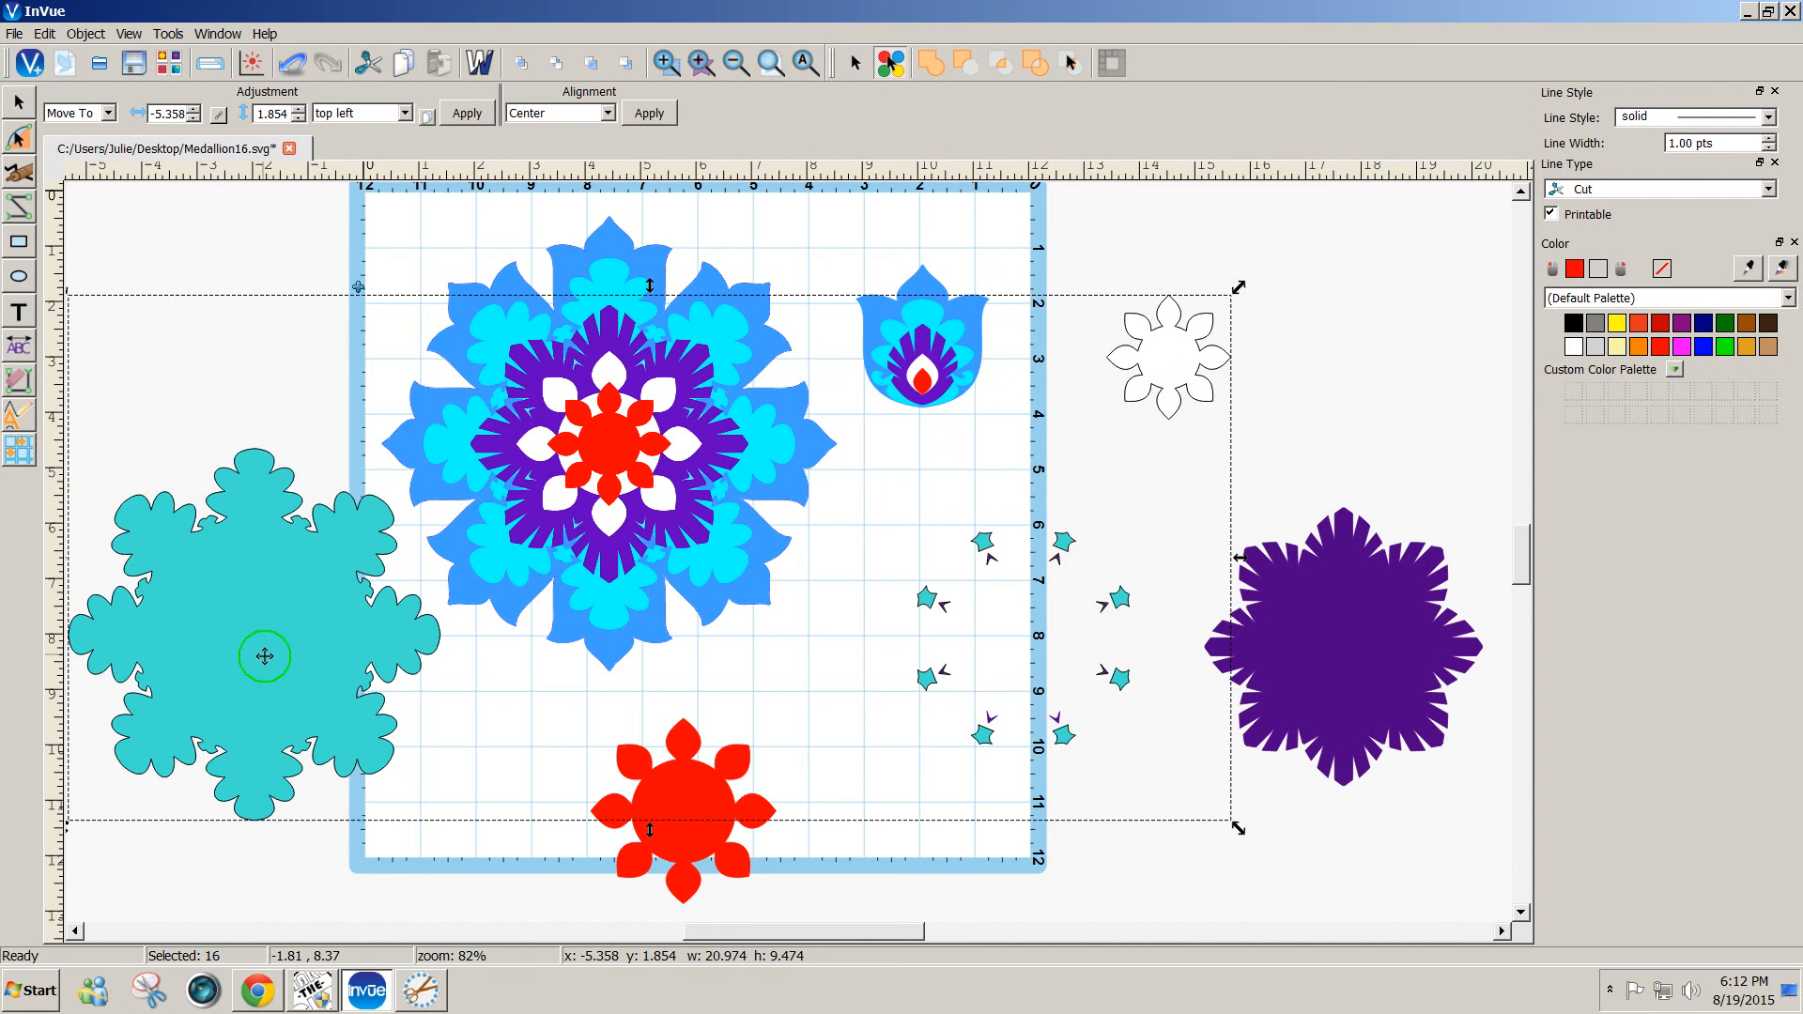
pyautogui.click(650, 113)
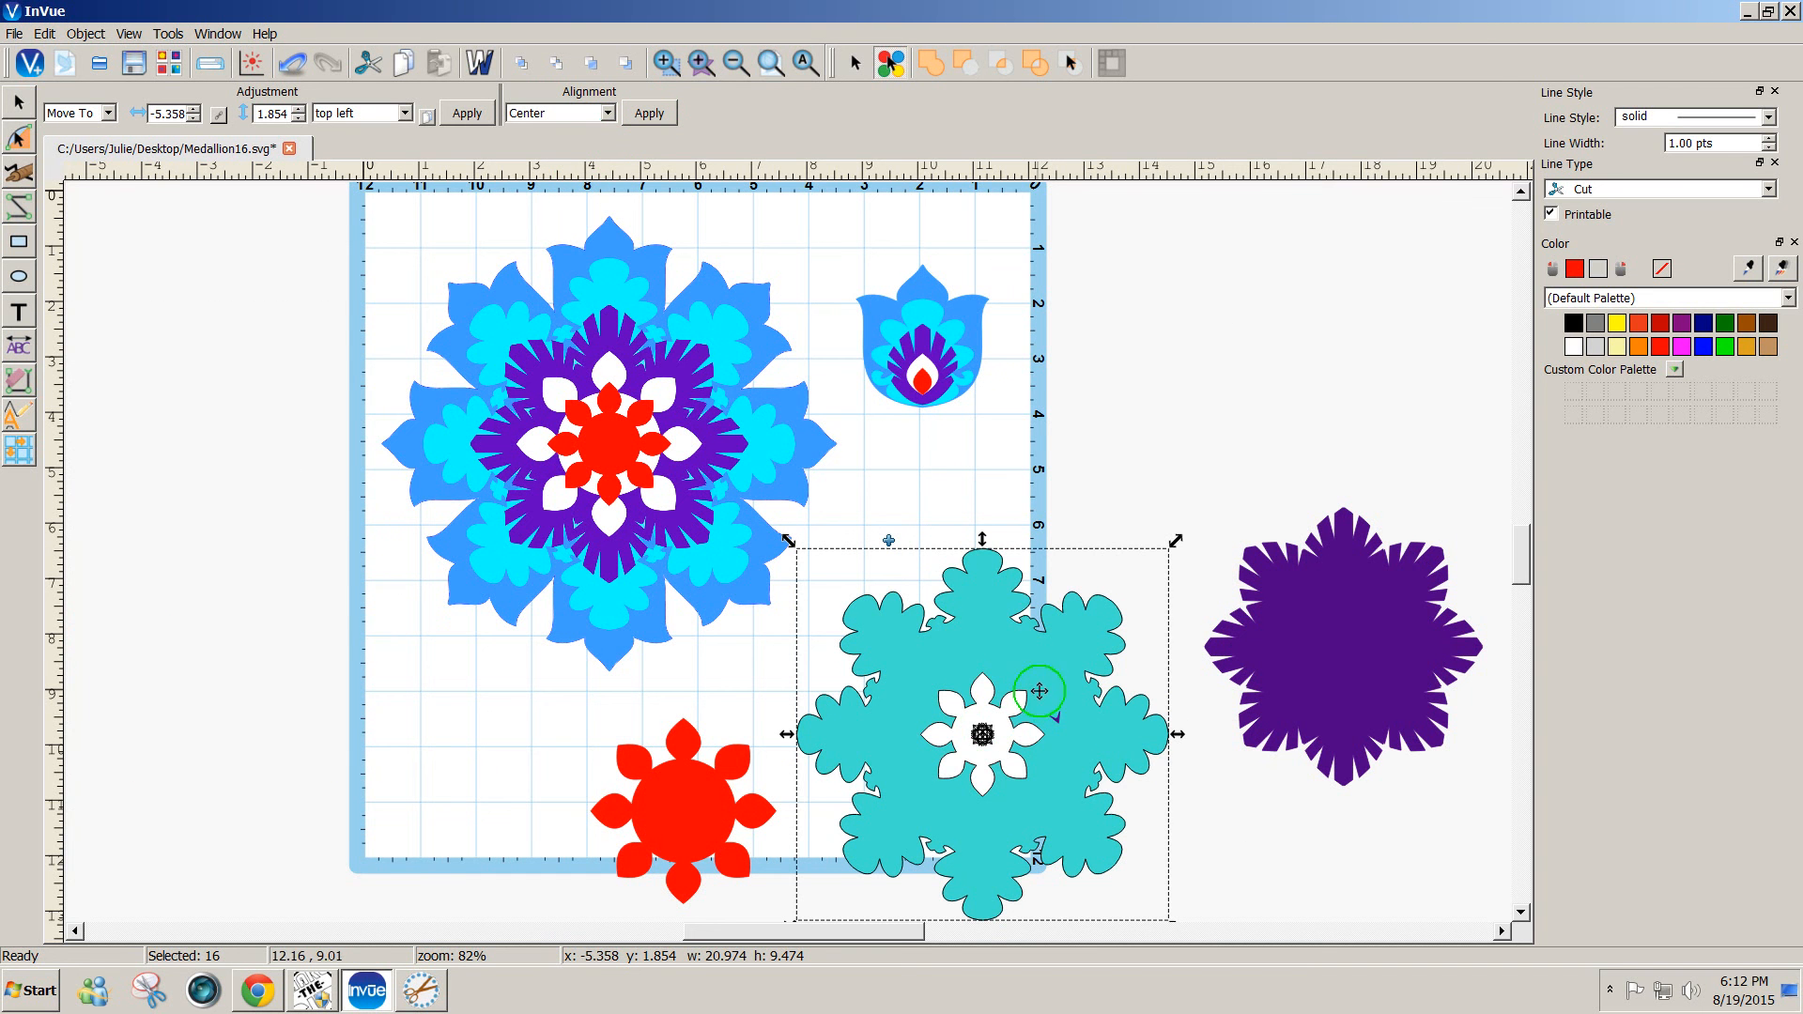
pyautogui.moveTo(1040, 691); pyautogui.dragTo(319, 610)
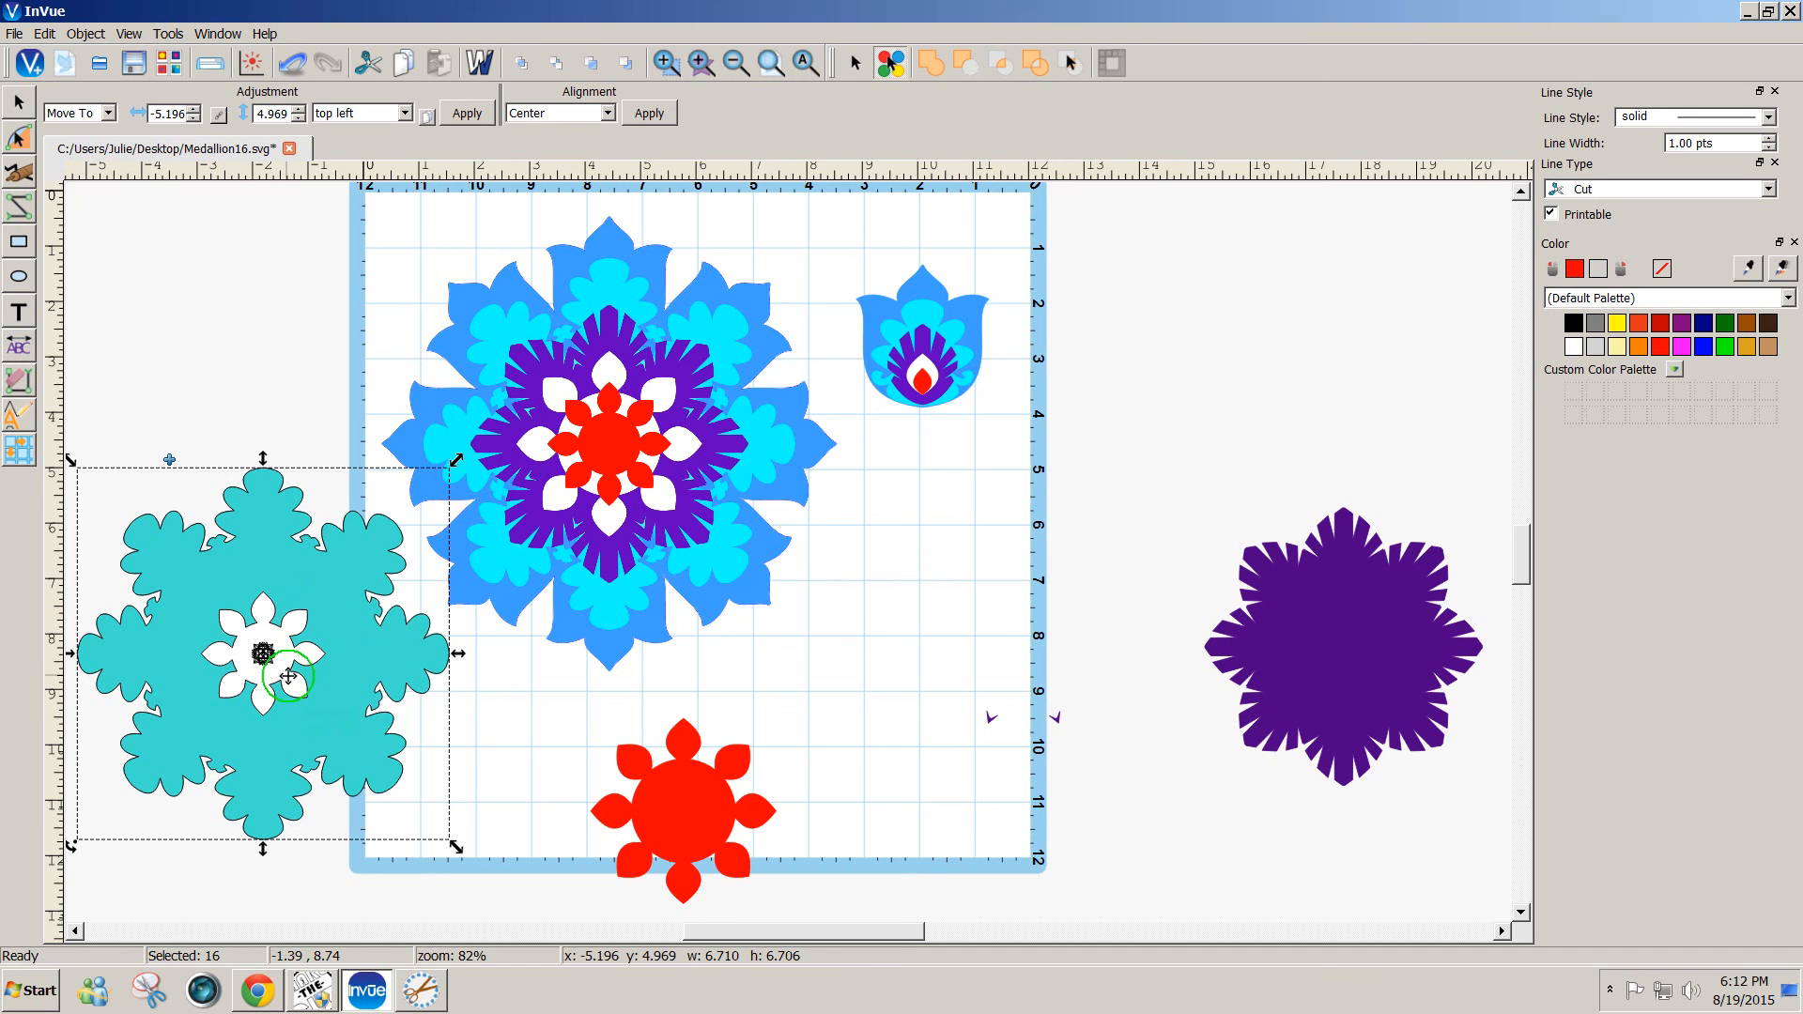
pyautogui.click(228, 436)
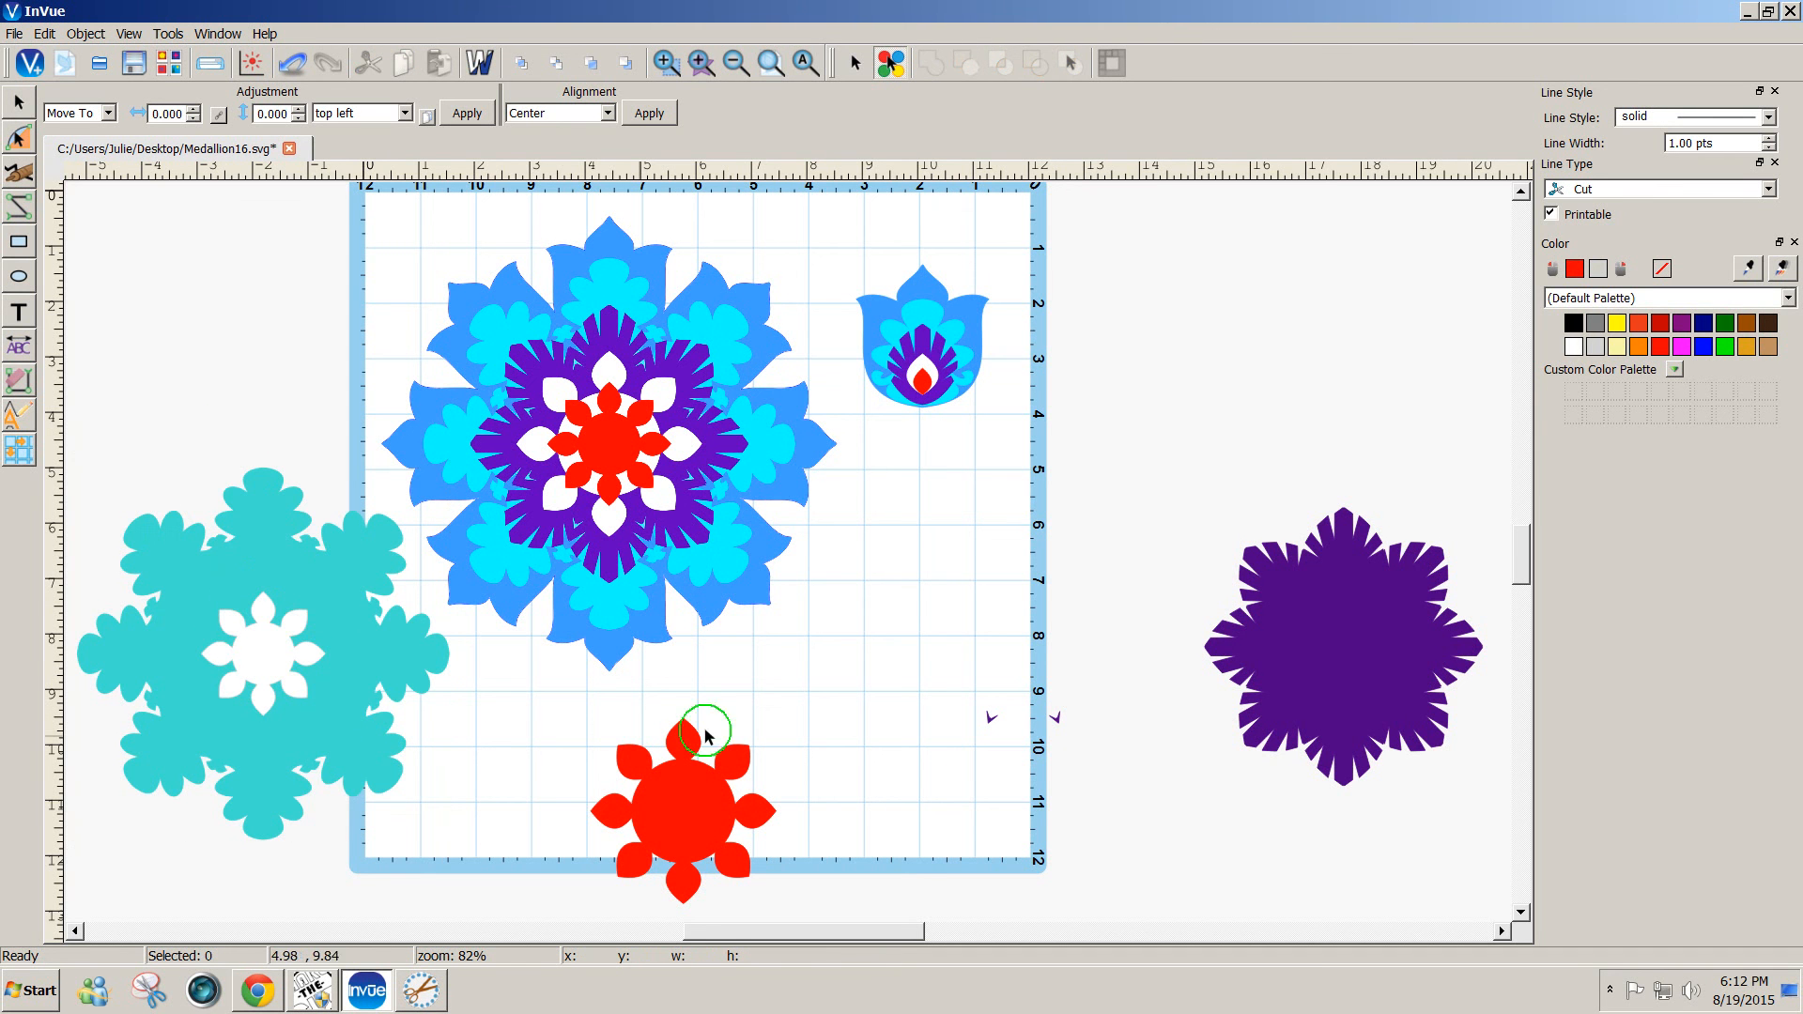
pyautogui.moveTo(1130, 739); pyautogui.dragTo(933, 654)
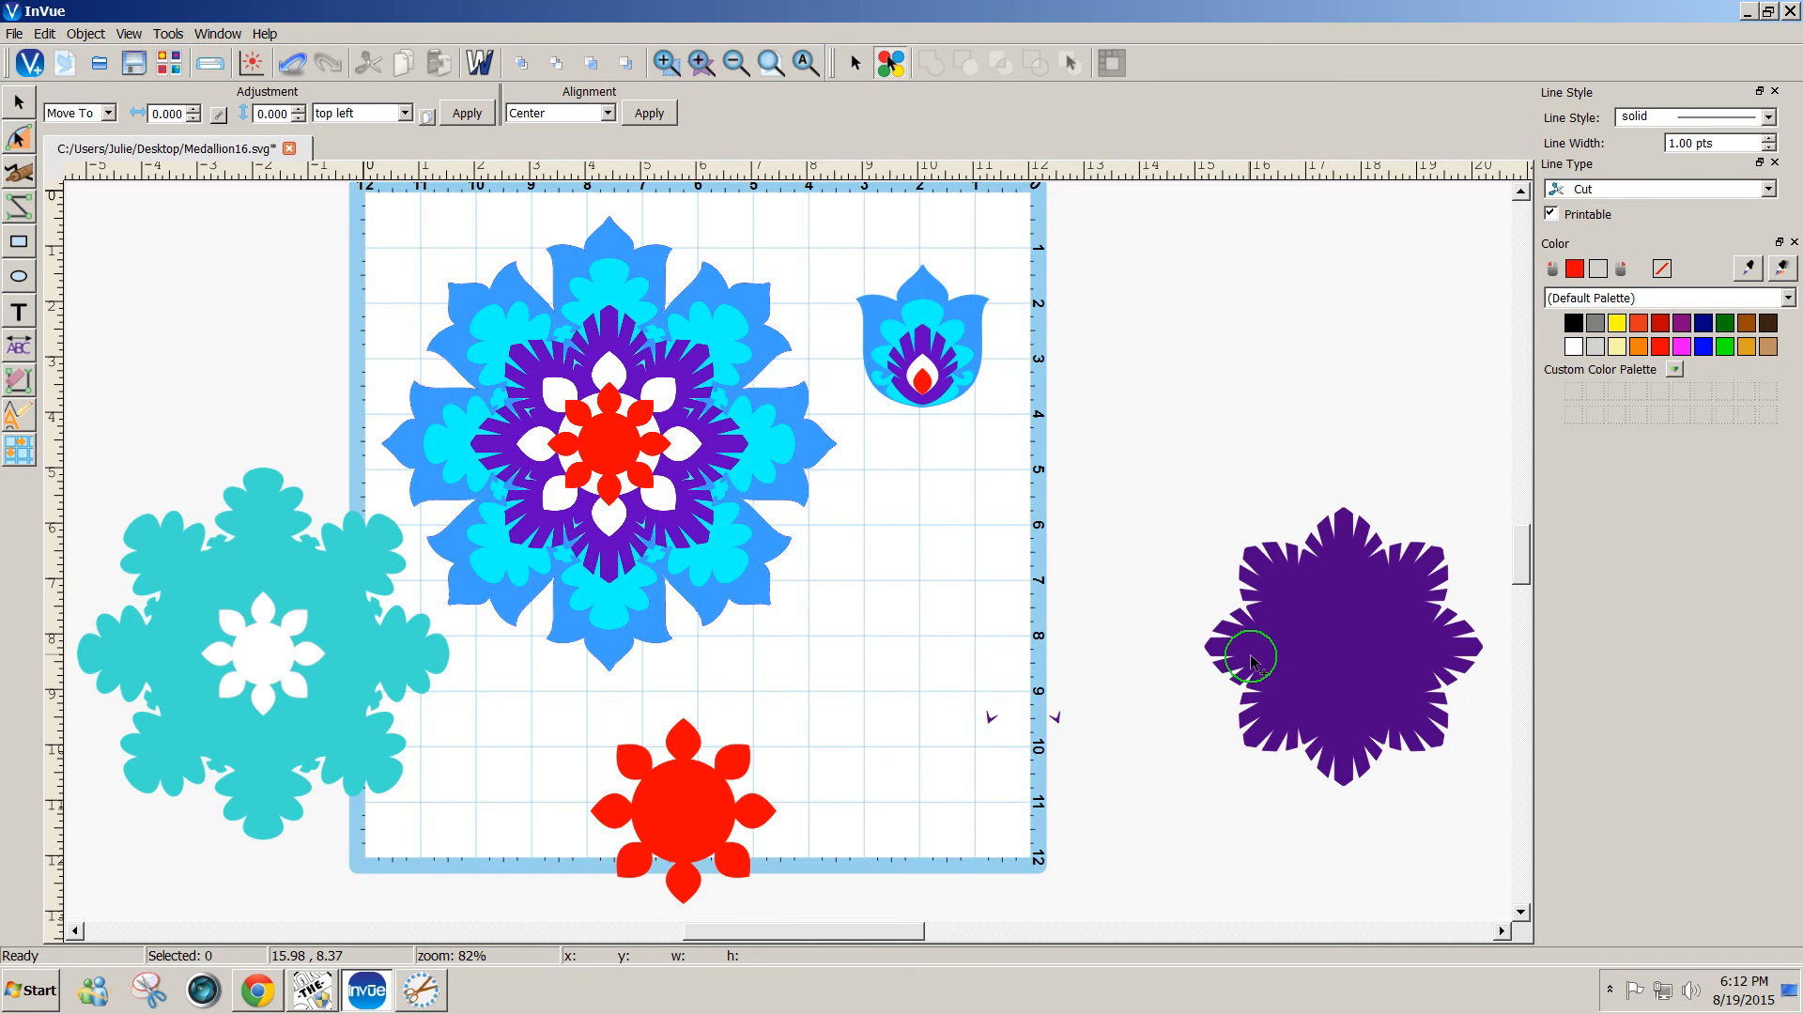
# - Switch to Make The Cut, move the light blue medallion to X 11.125, Y 2.125, and download the xmas tree project from the gallery's first page
pyautogui.click(315, 997)
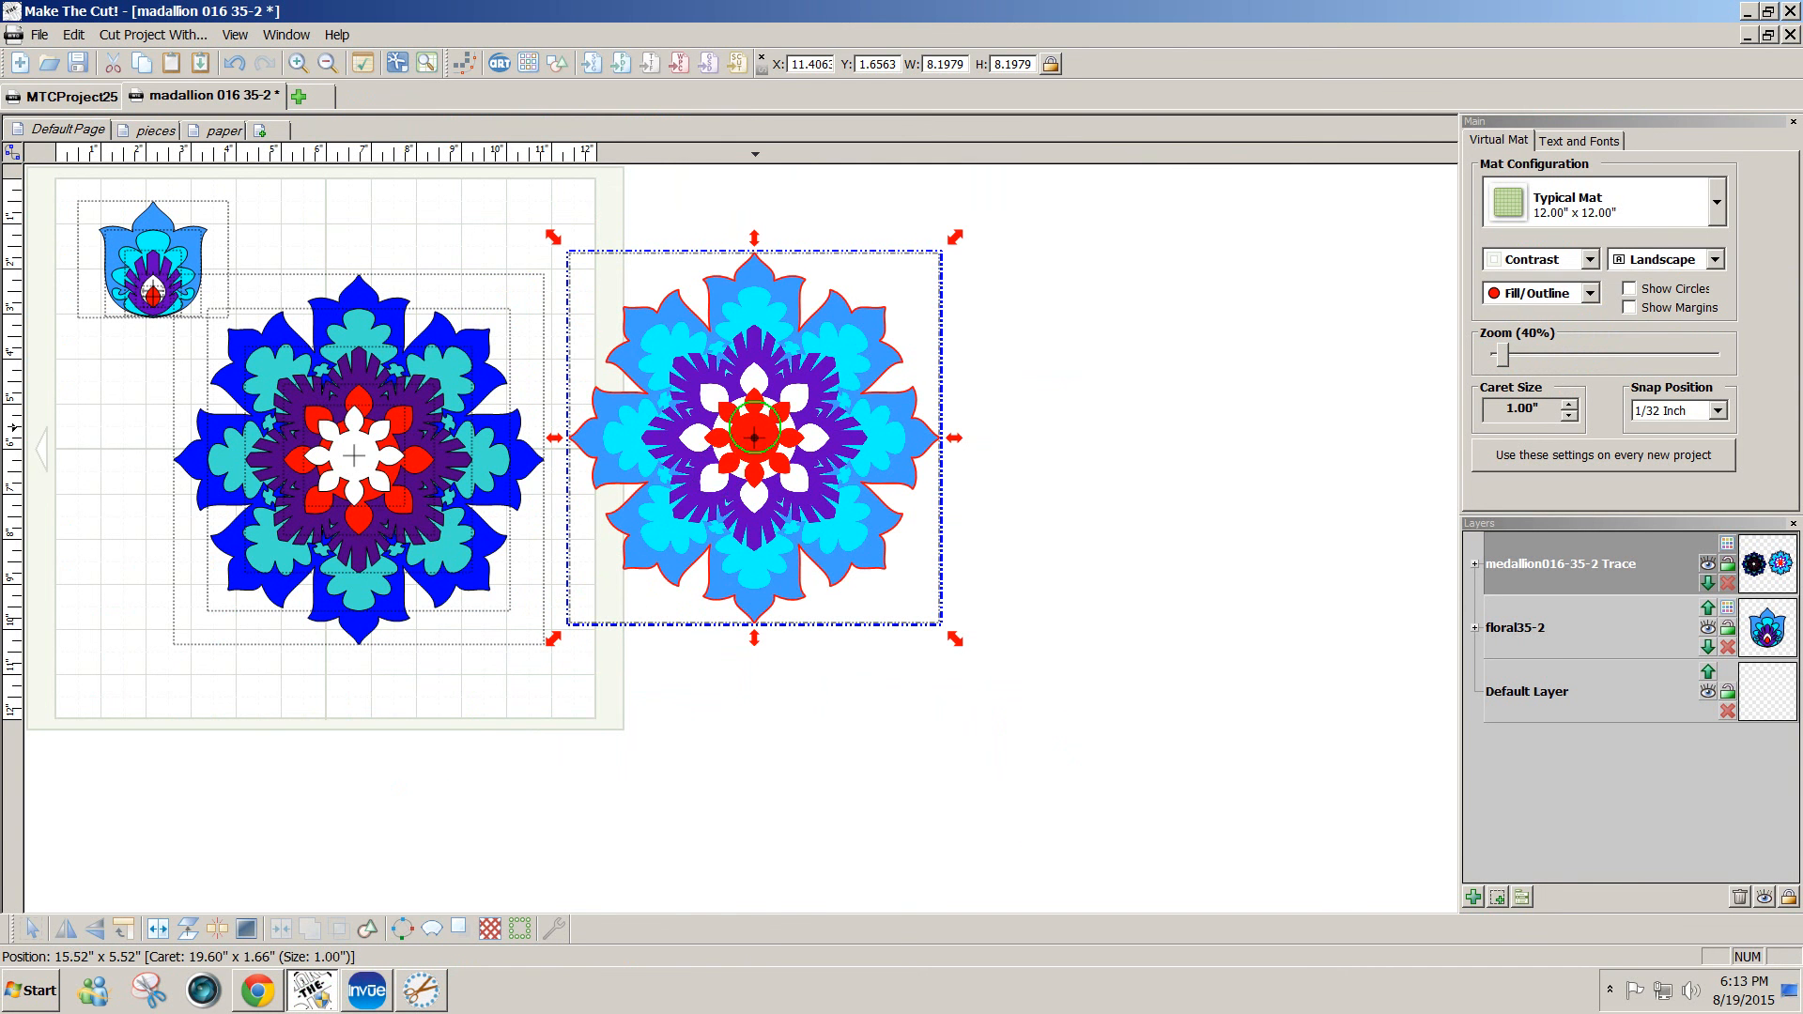
pyautogui.moveTo(754, 436); pyautogui.dragTo(742, 458)
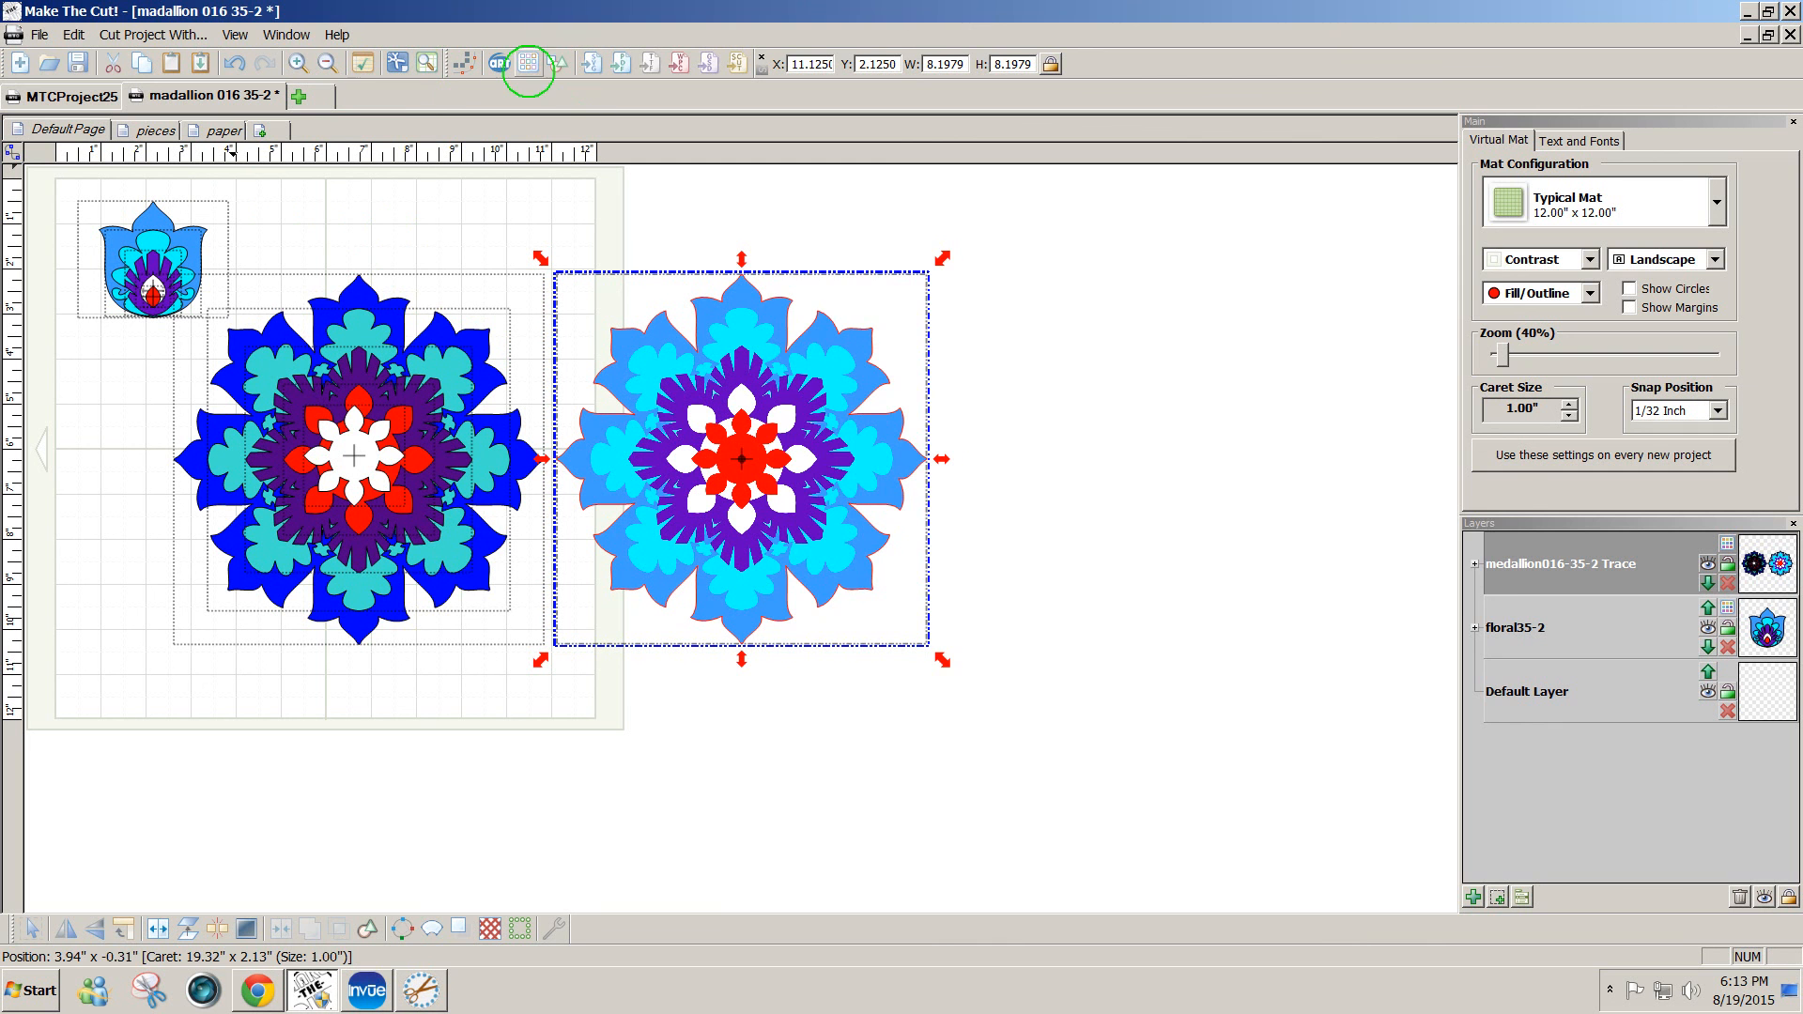
pyautogui.click(528, 64)
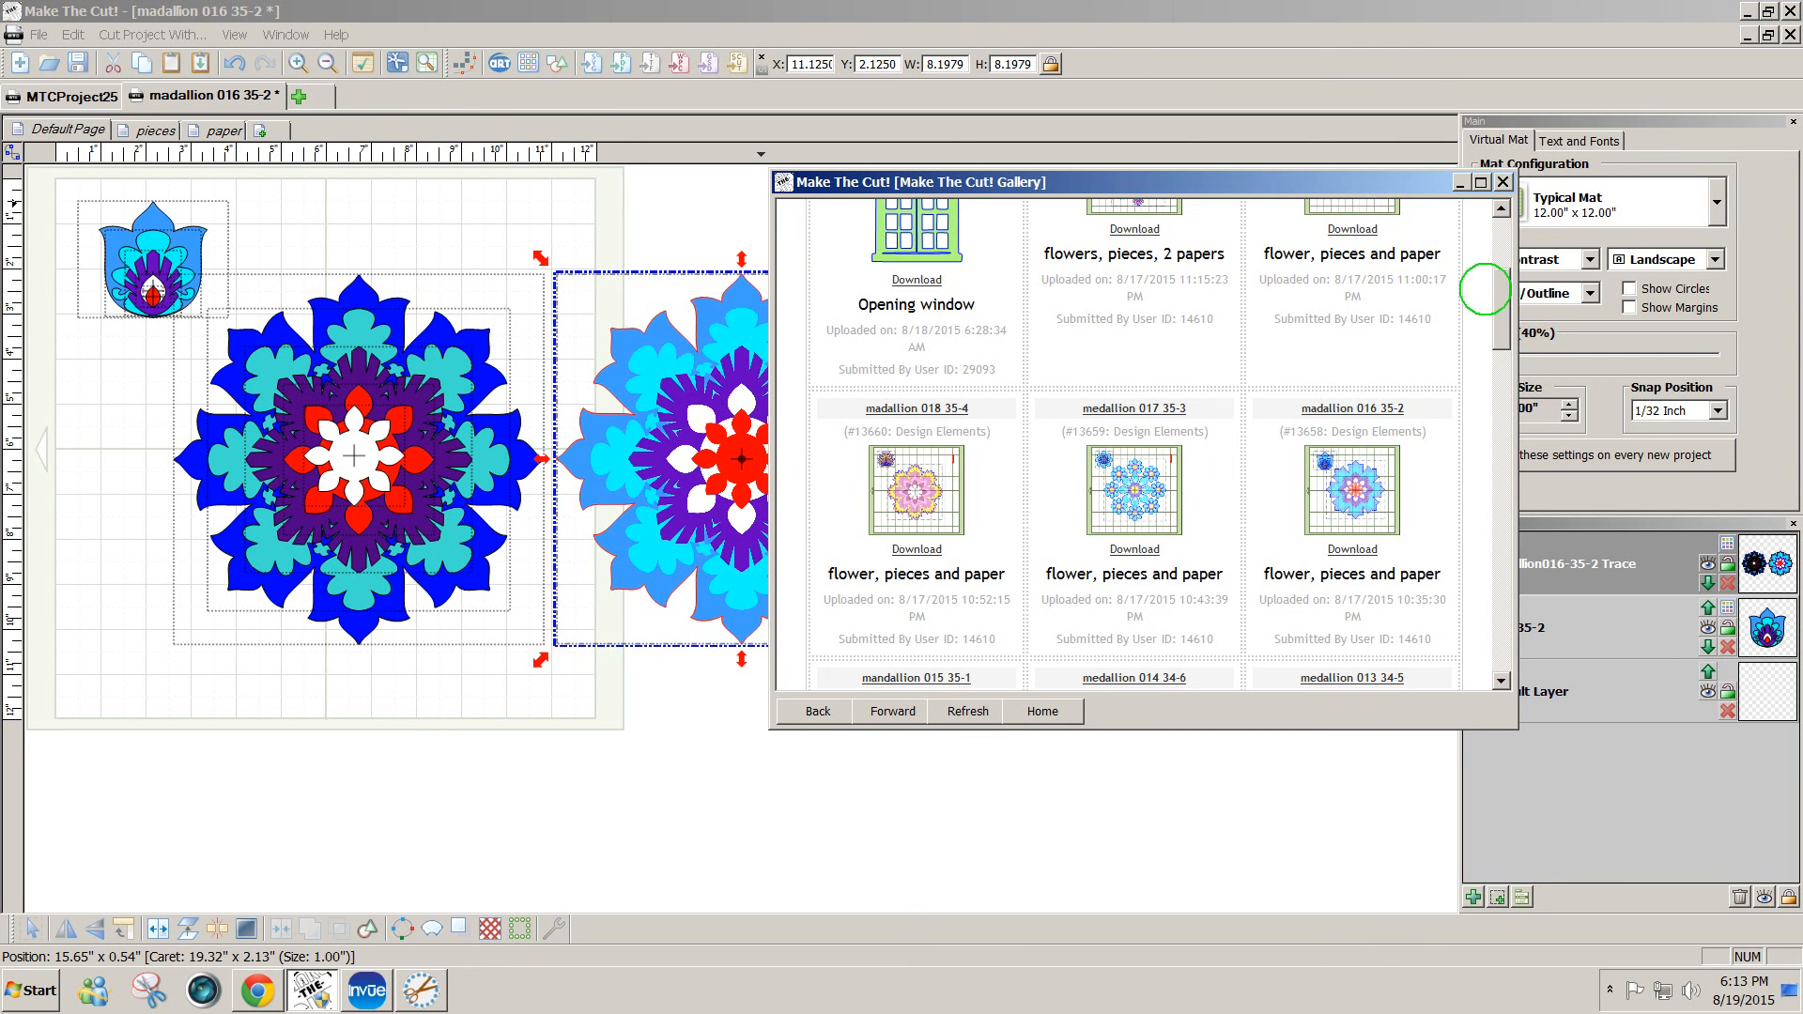
pyautogui.moveTo(1498, 302); pyautogui.dragTo(1505, 260)
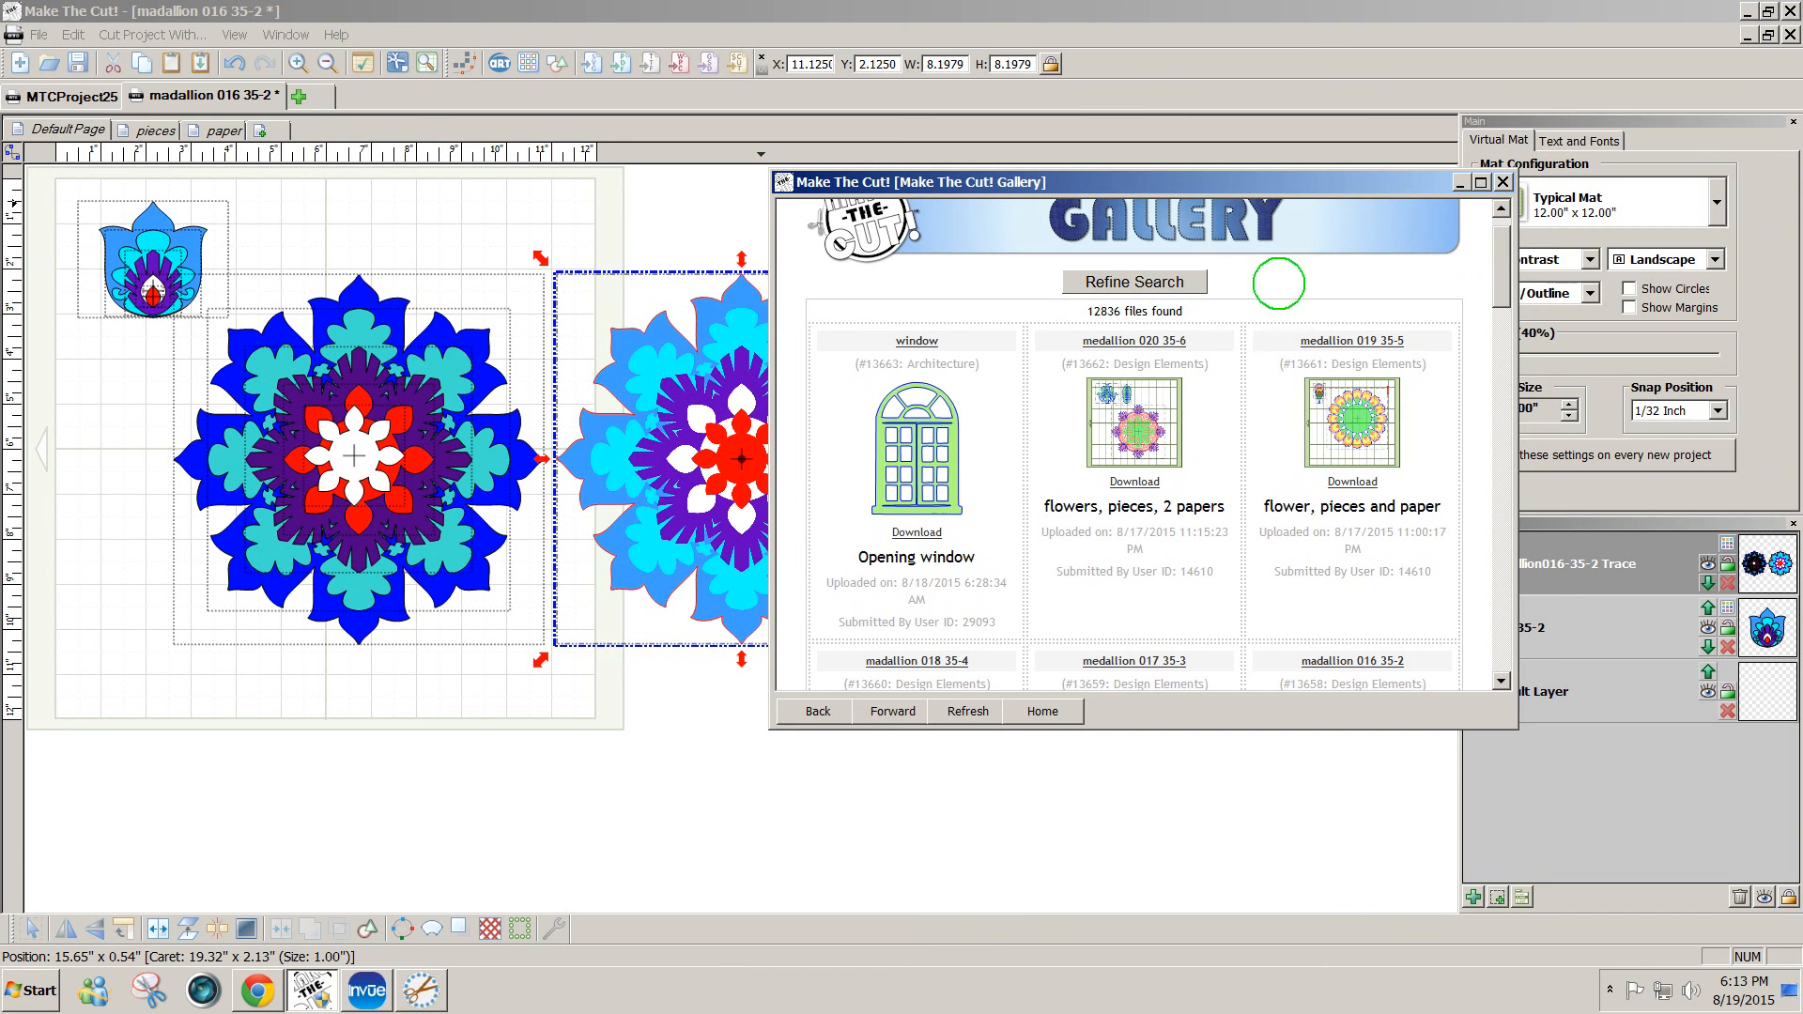
pyautogui.moveTo(1493, 272); pyautogui.dragTo(1482, 385)
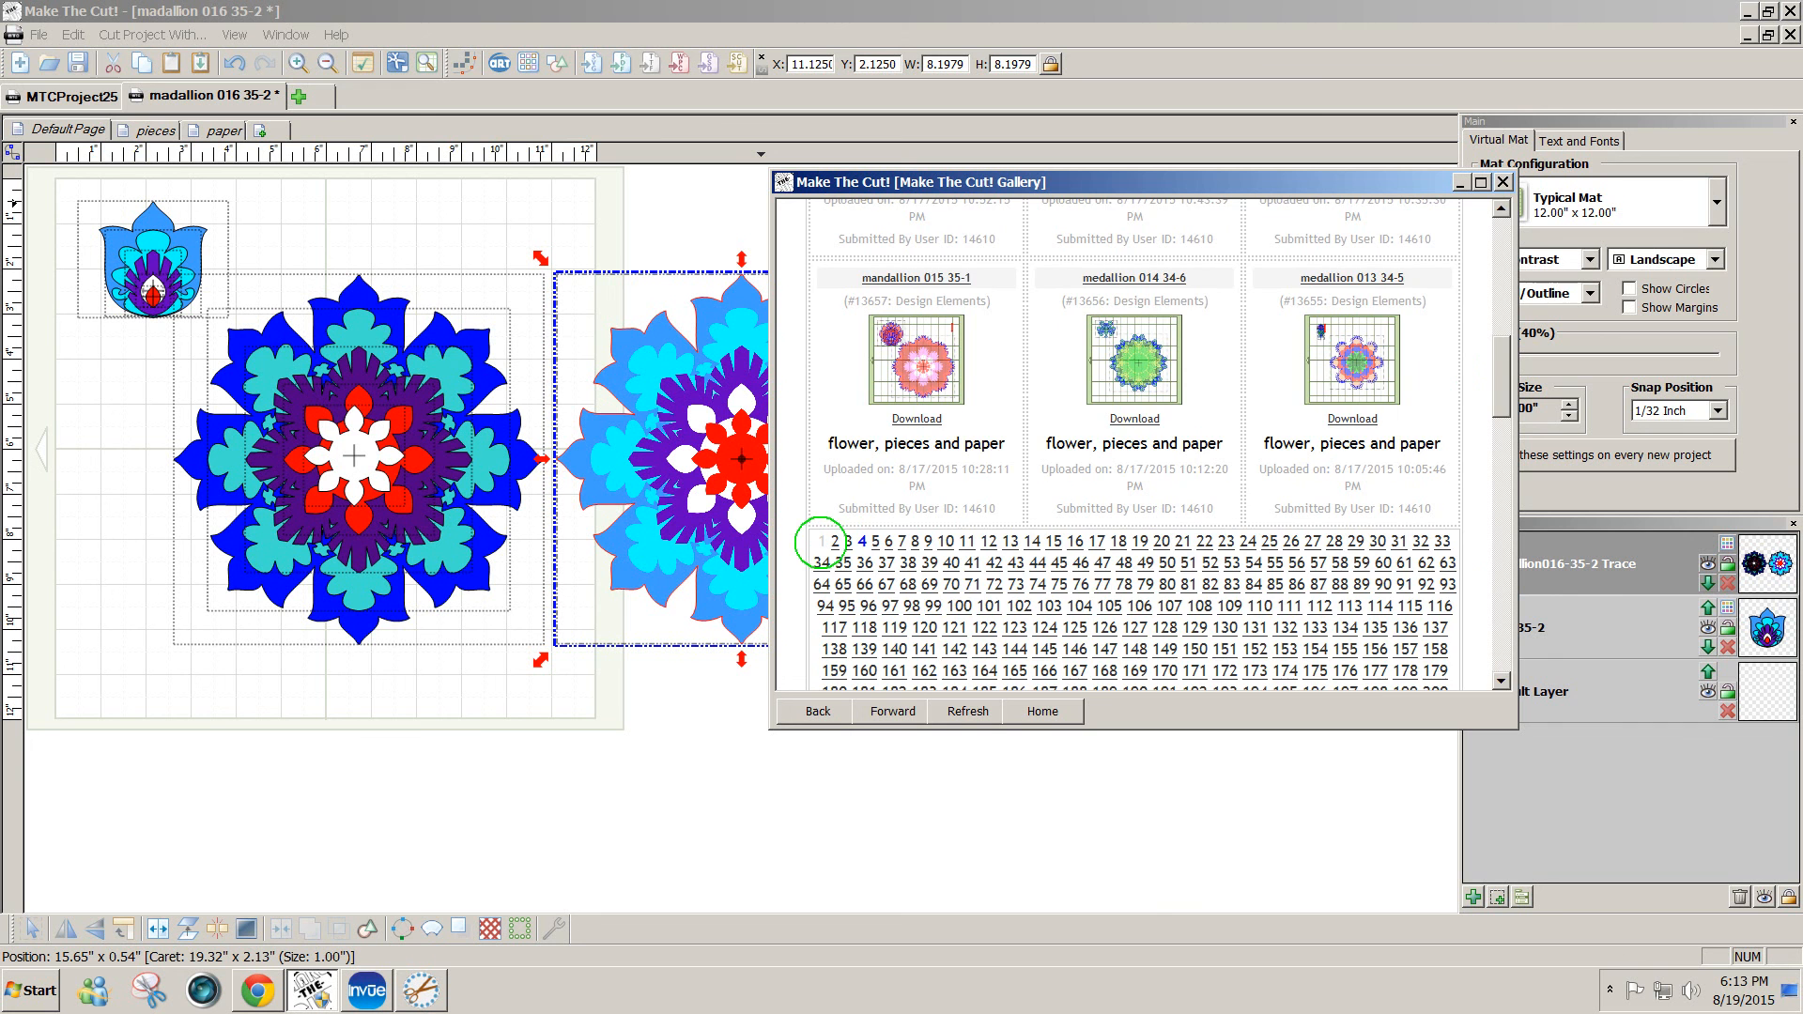
pyautogui.click(822, 542)
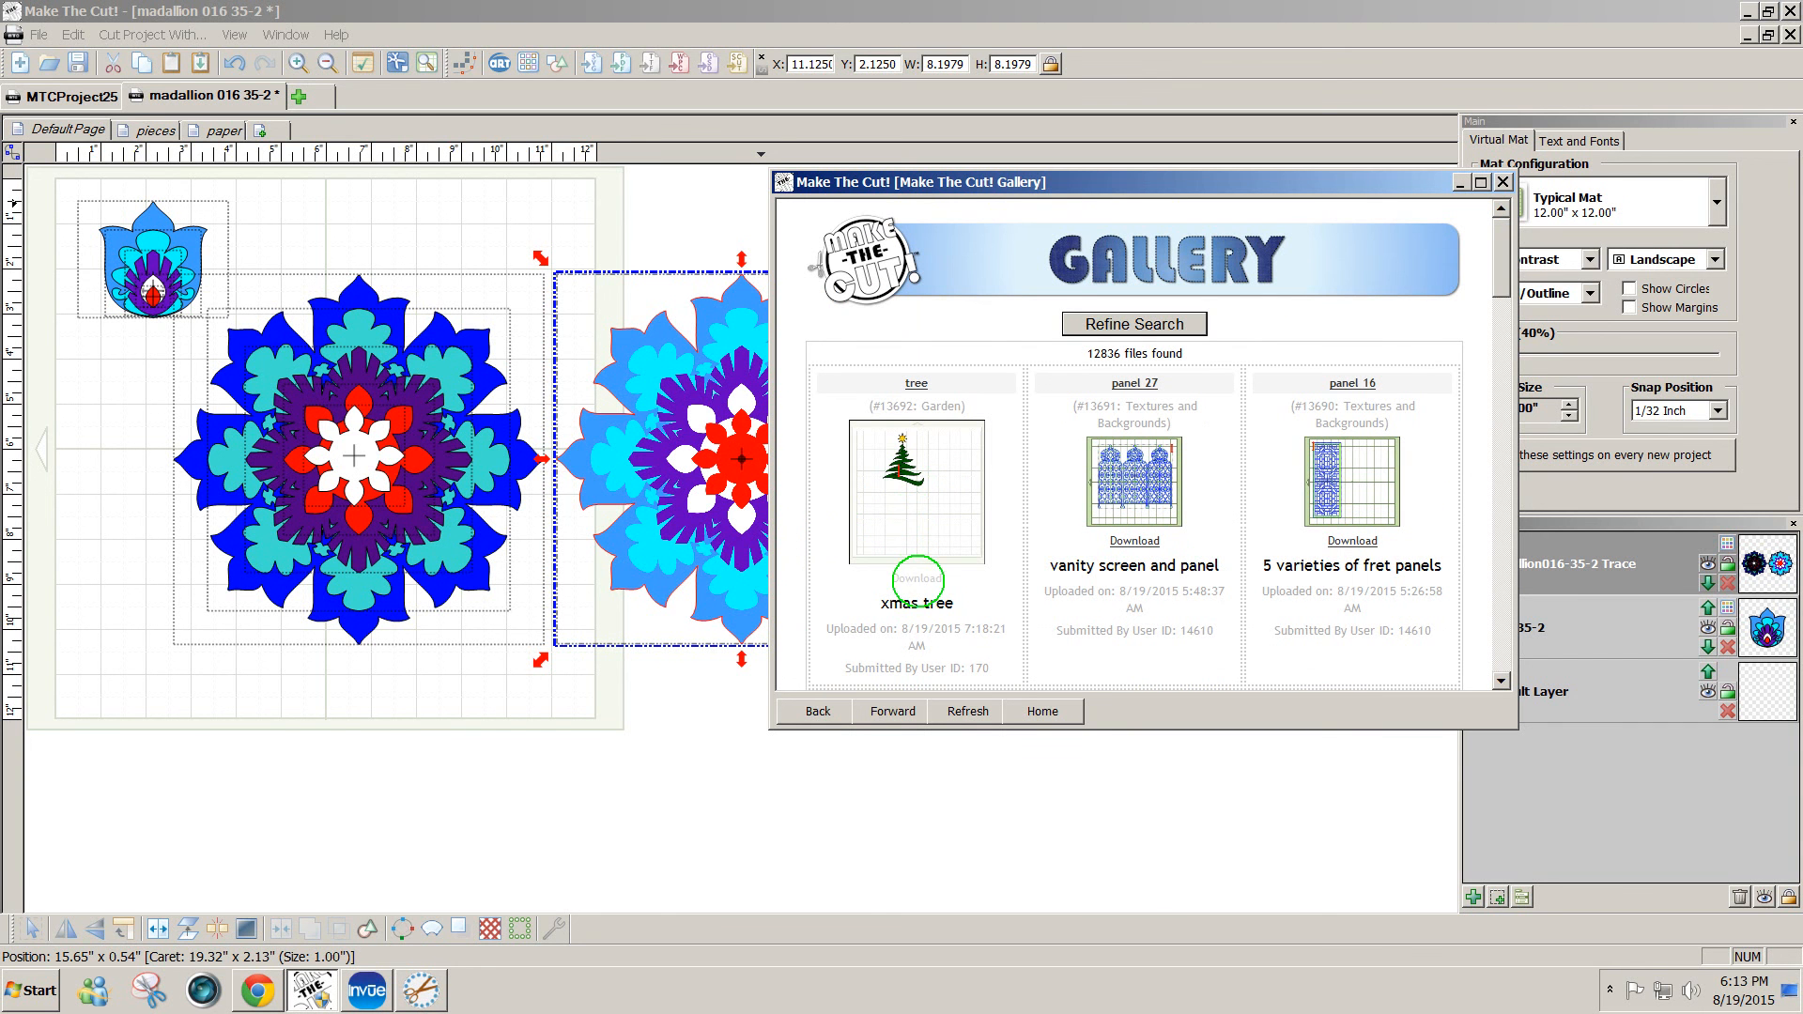
pyautogui.click(917, 579)
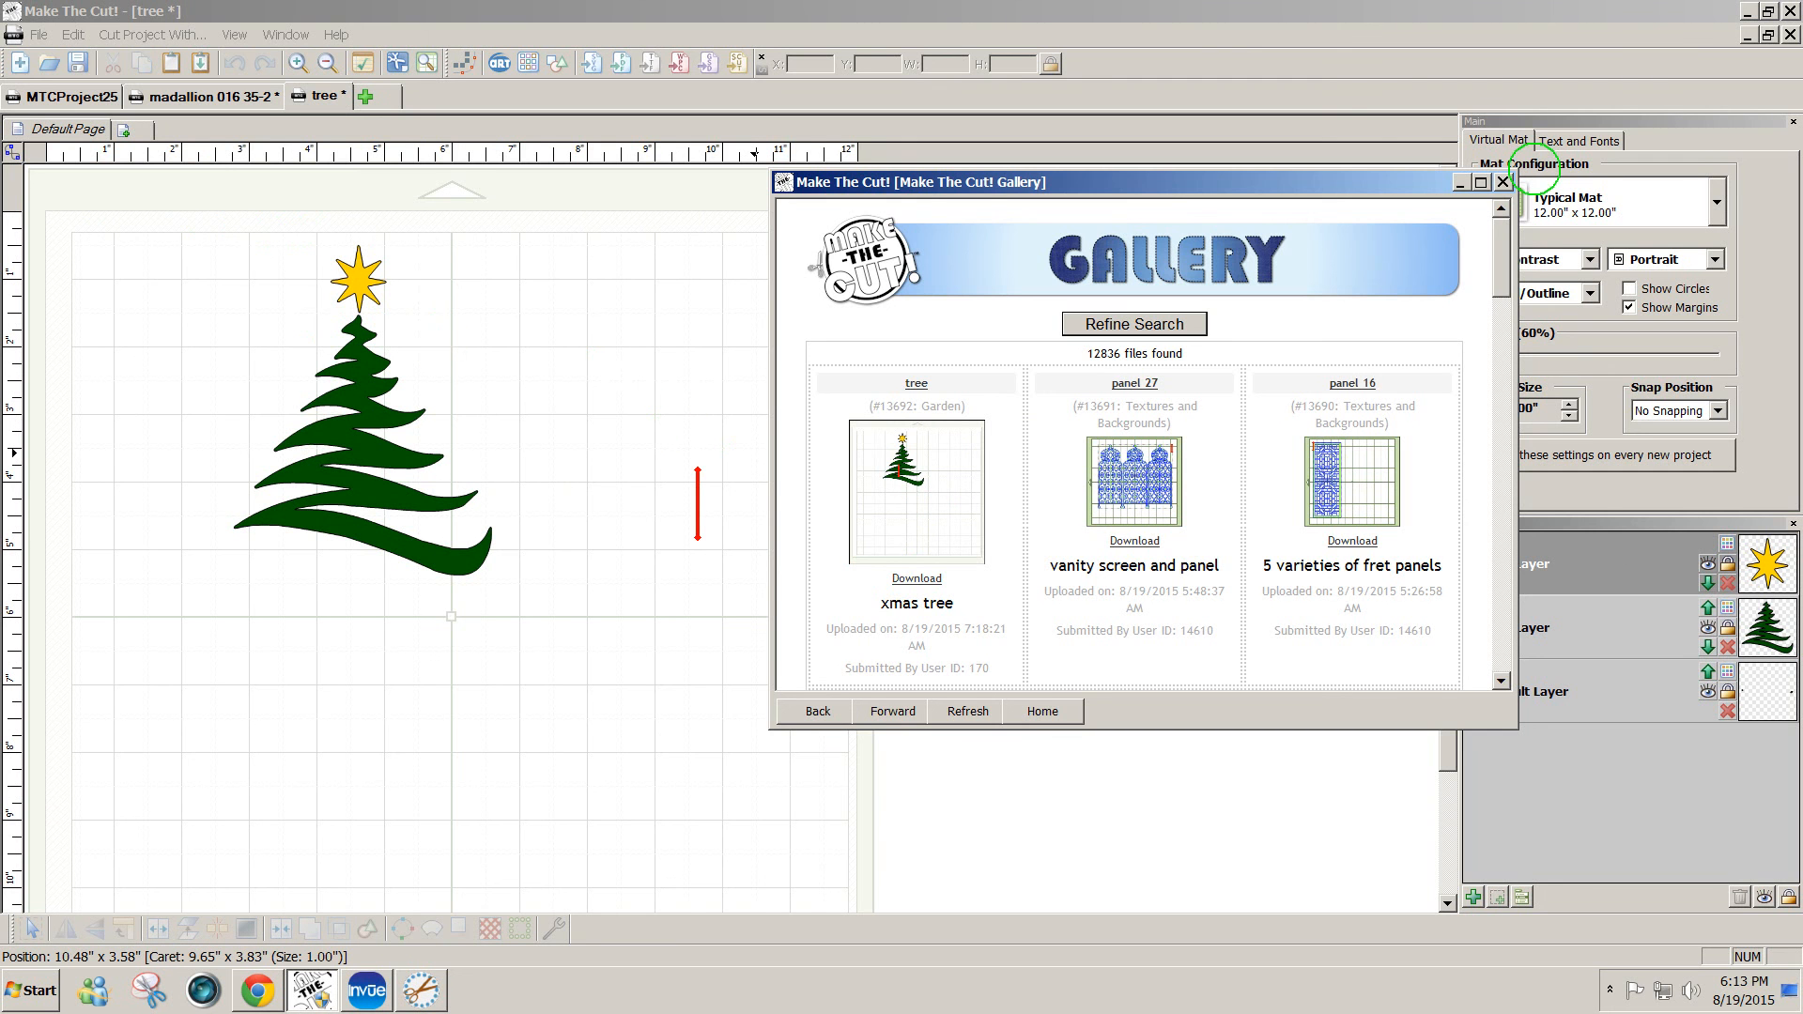
pyautogui.click(1502, 182)
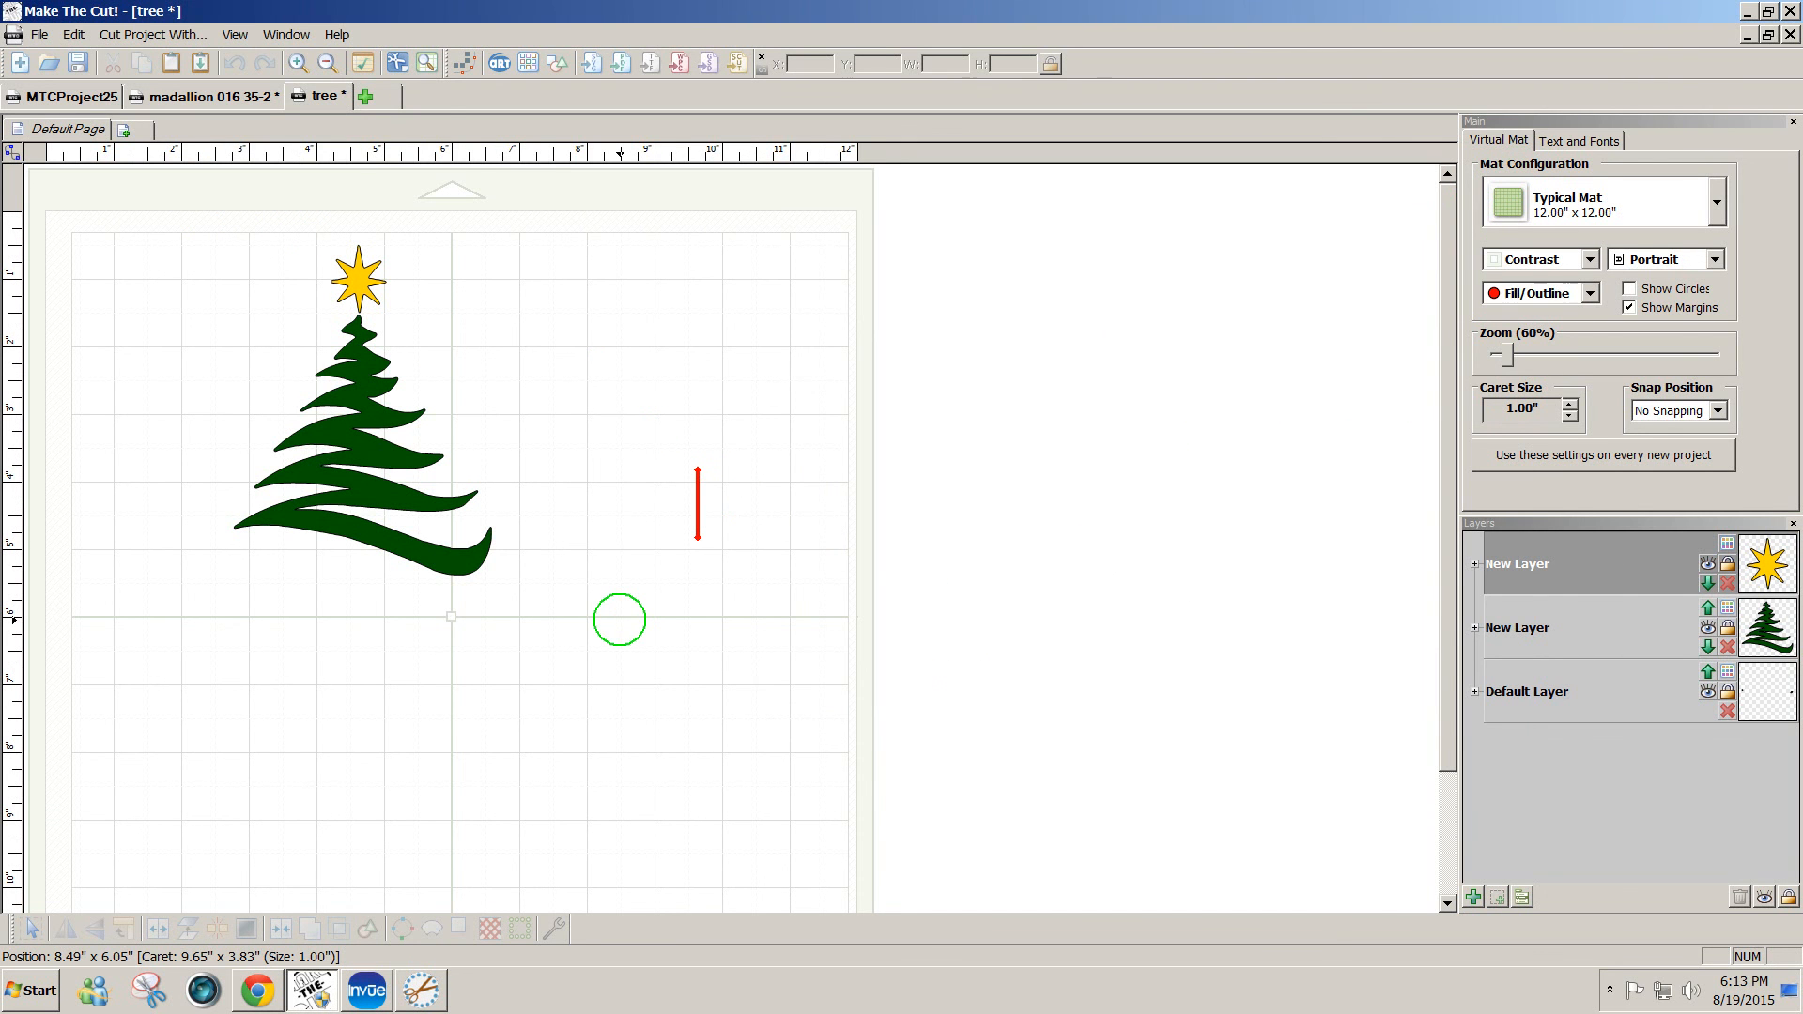
# - Unlock all layers of the tree project and select both the star and the tree
pyautogui.moveTo(619, 620); pyautogui.dragTo(601, 708)
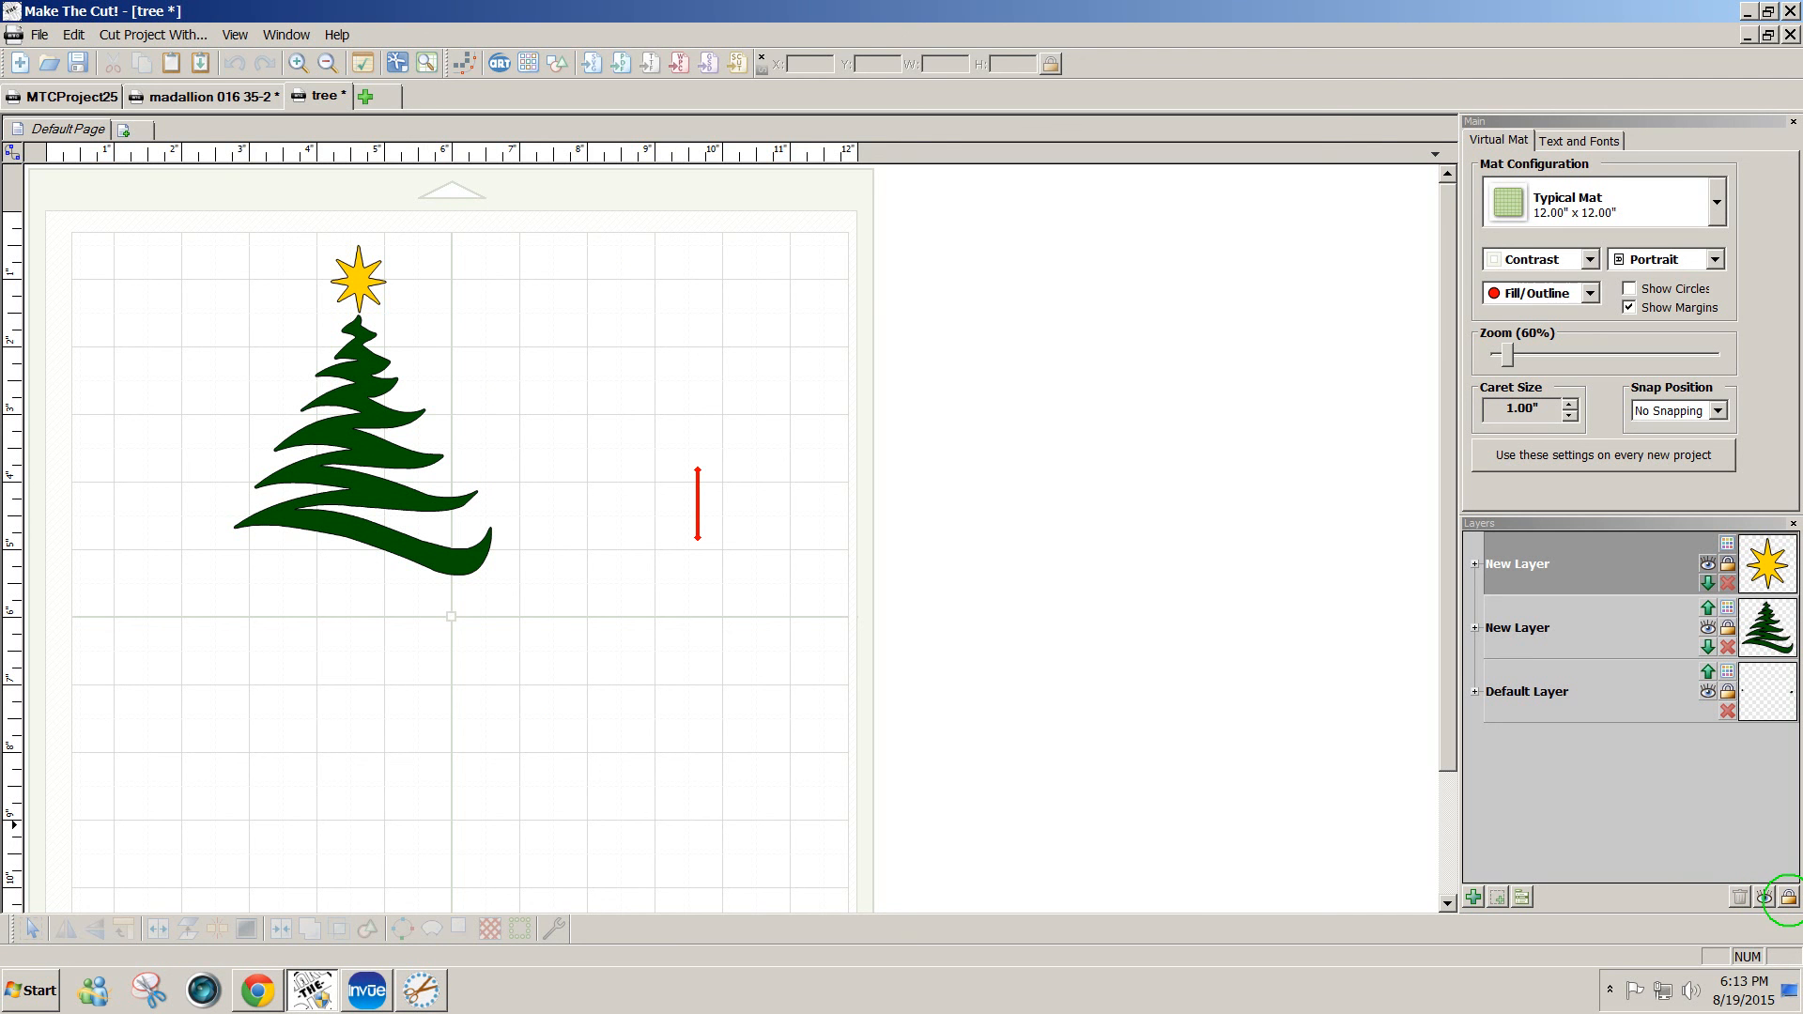
pyautogui.click(1787, 897)
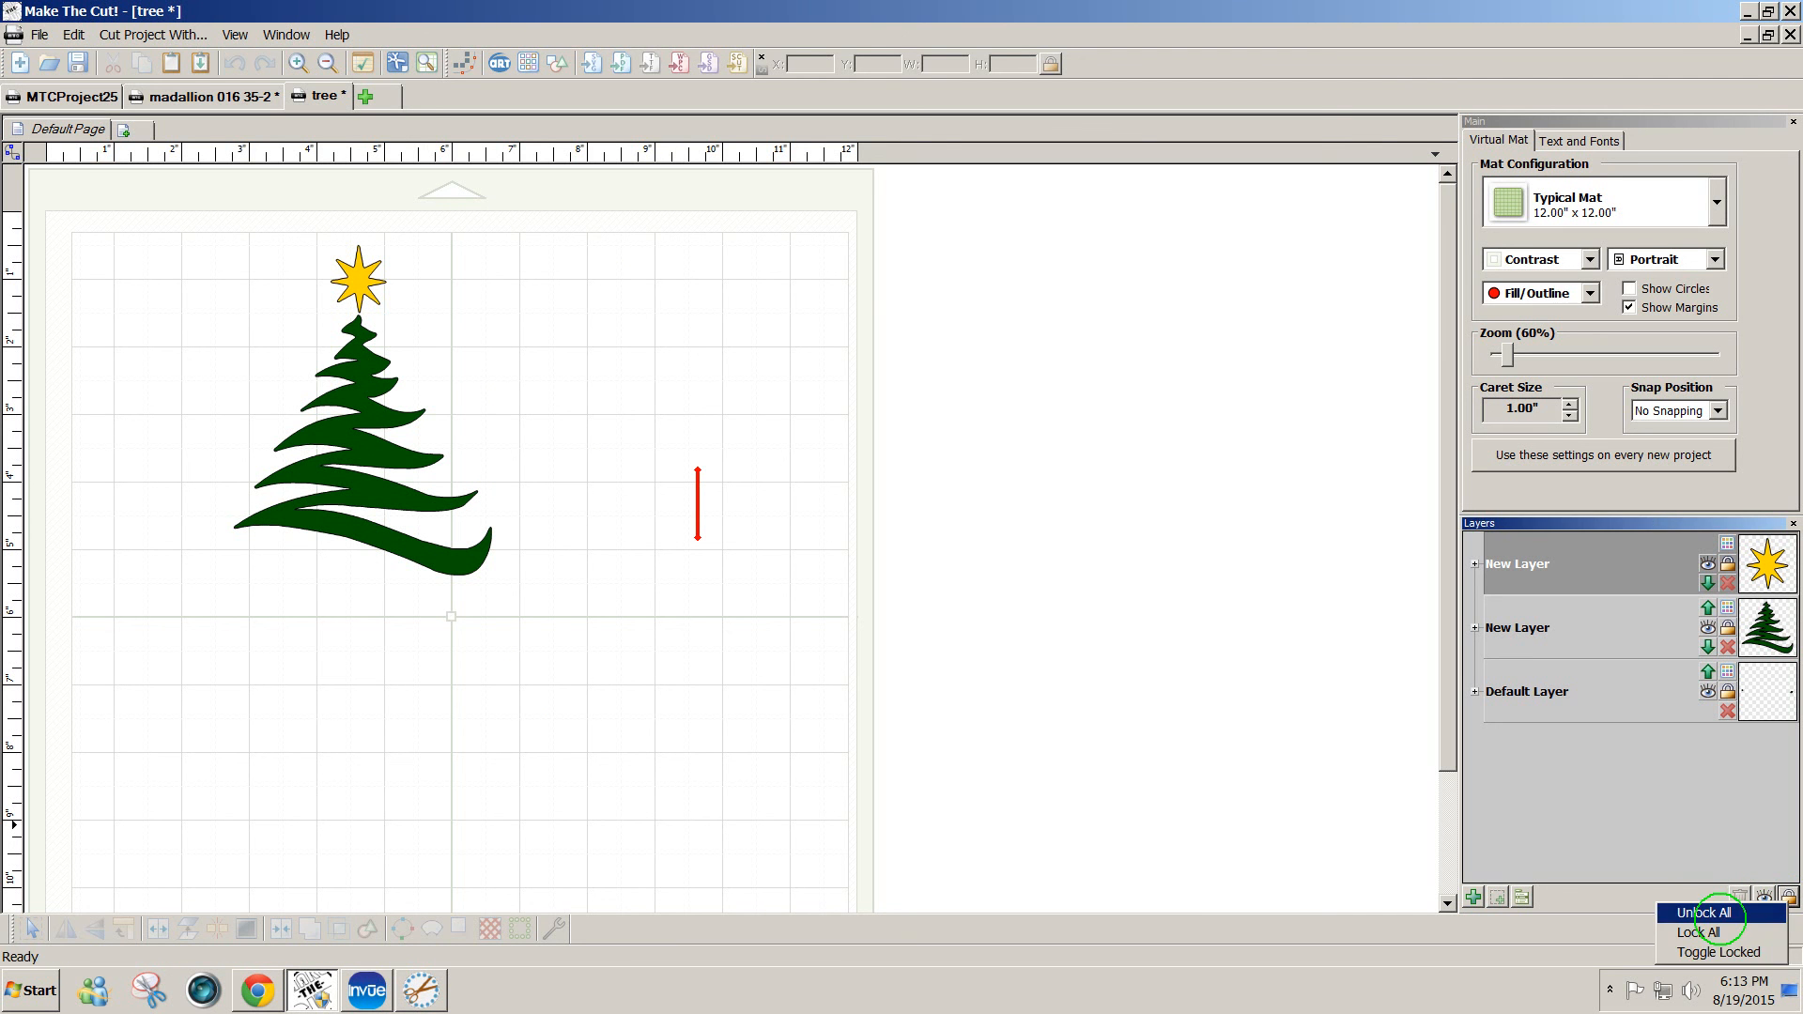
pyautogui.click(1719, 909)
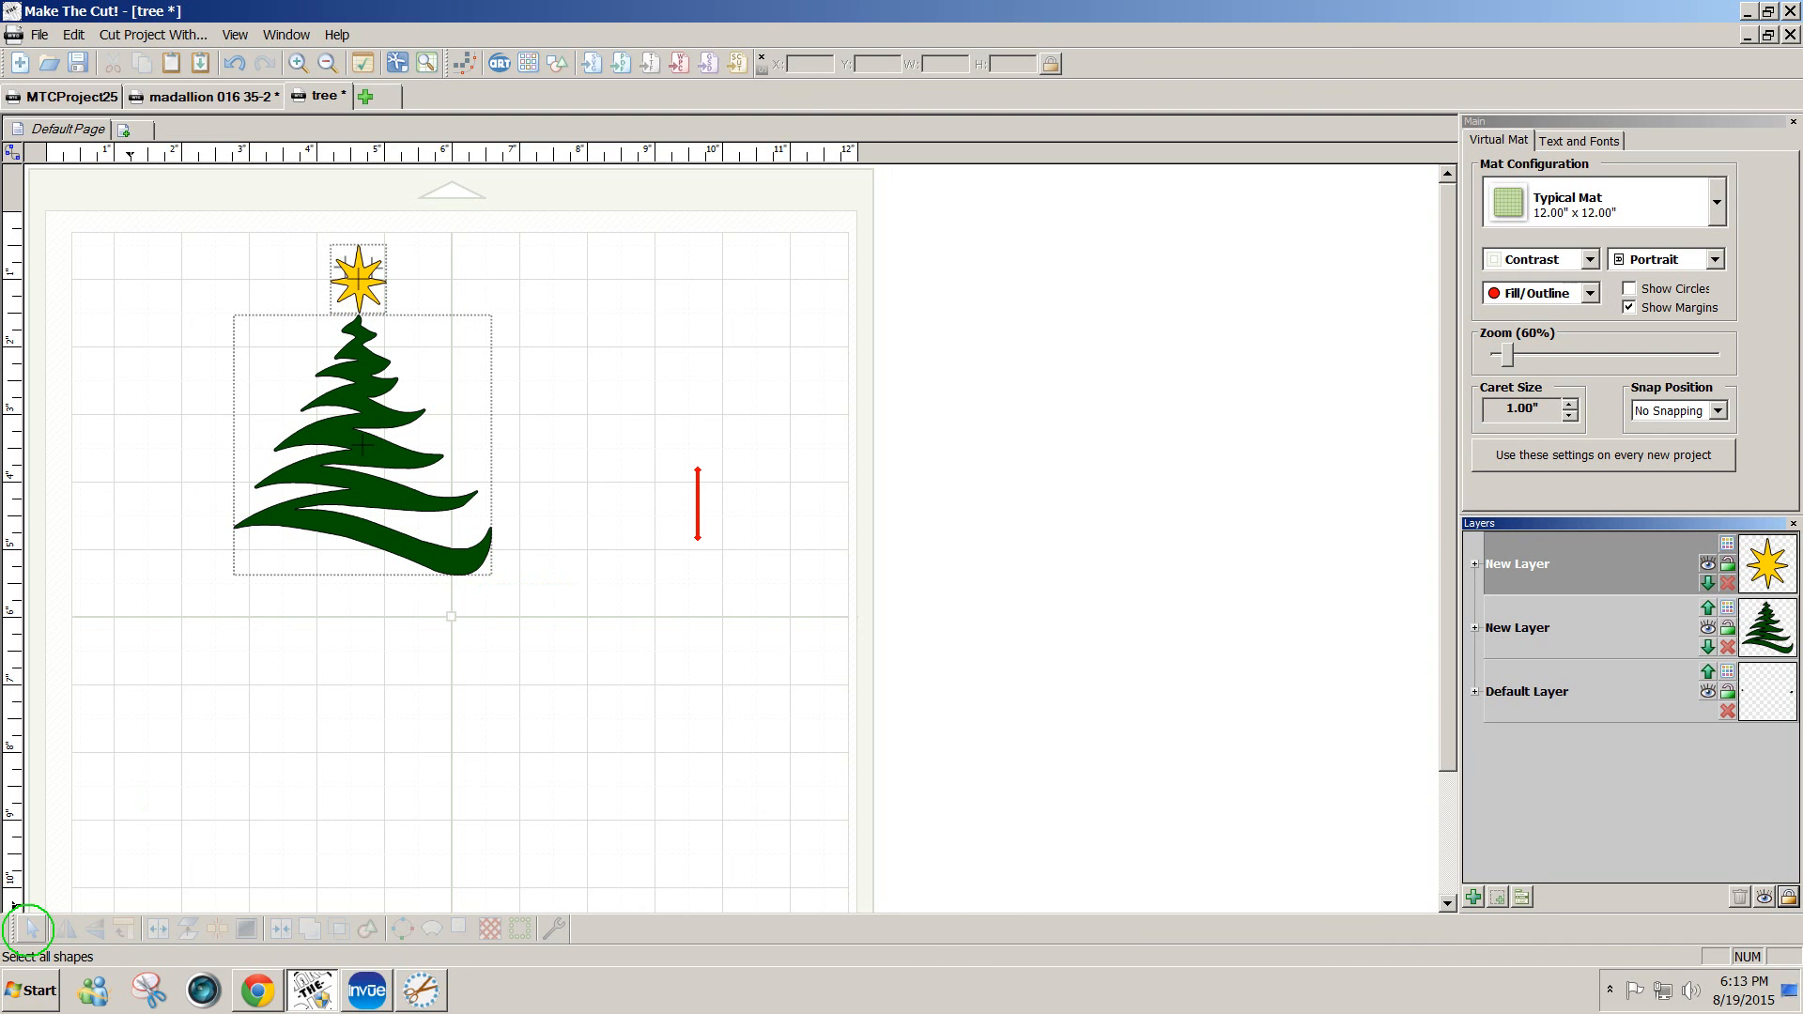
pyautogui.click(31, 929)
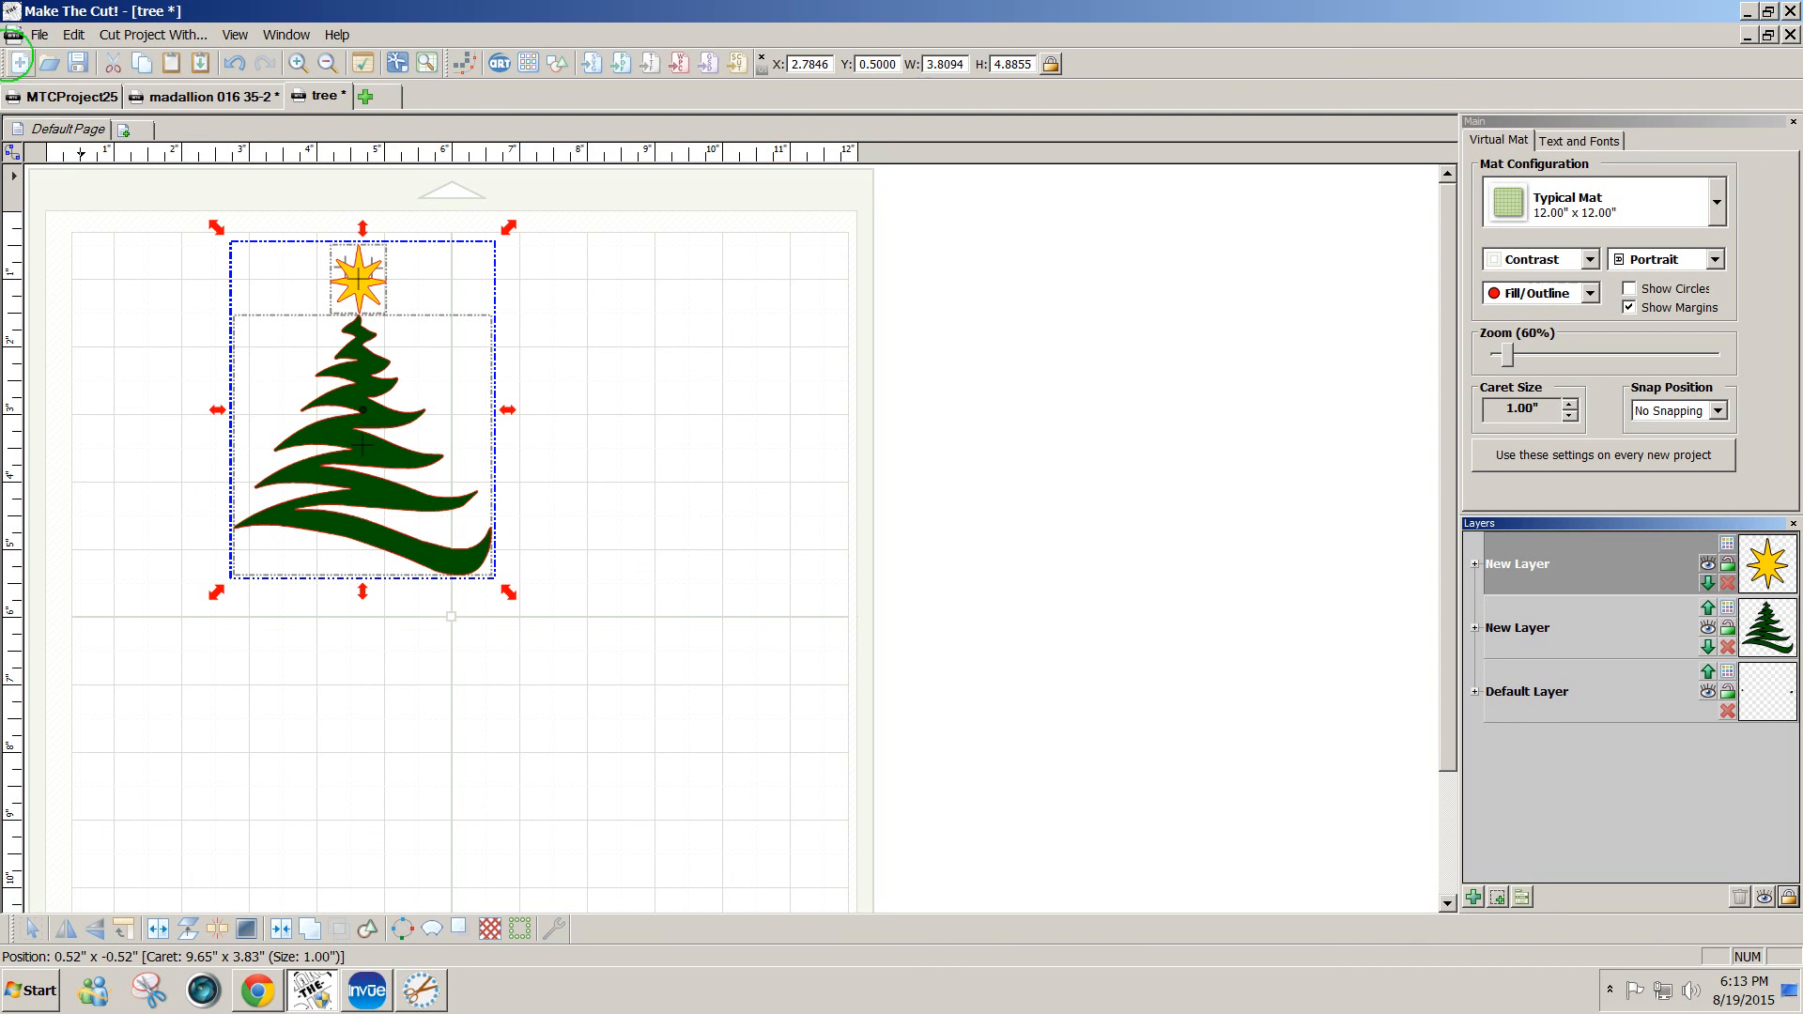
# - Export the selected tree and star as an SVG file to the Desktop, replacing the existing Tree.svg
pyautogui.click(39, 35)
pyautogui.moveTo(66, 219)
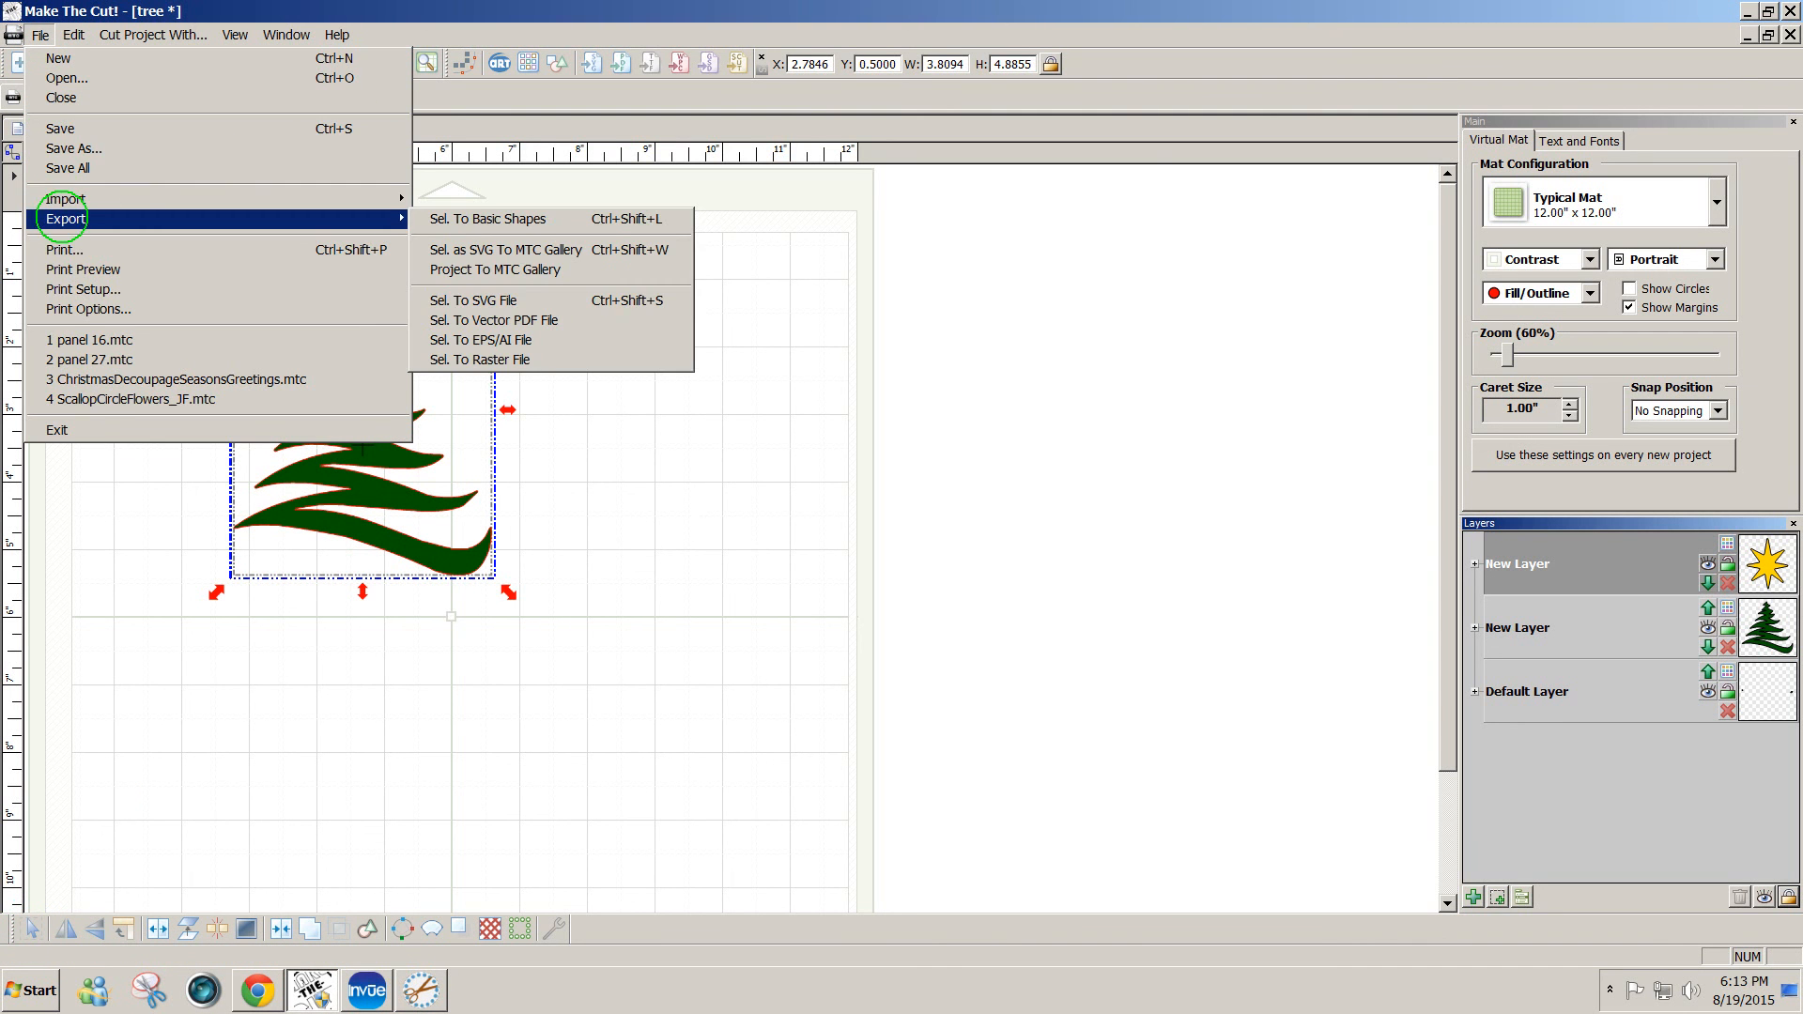
pyautogui.click(608, 301)
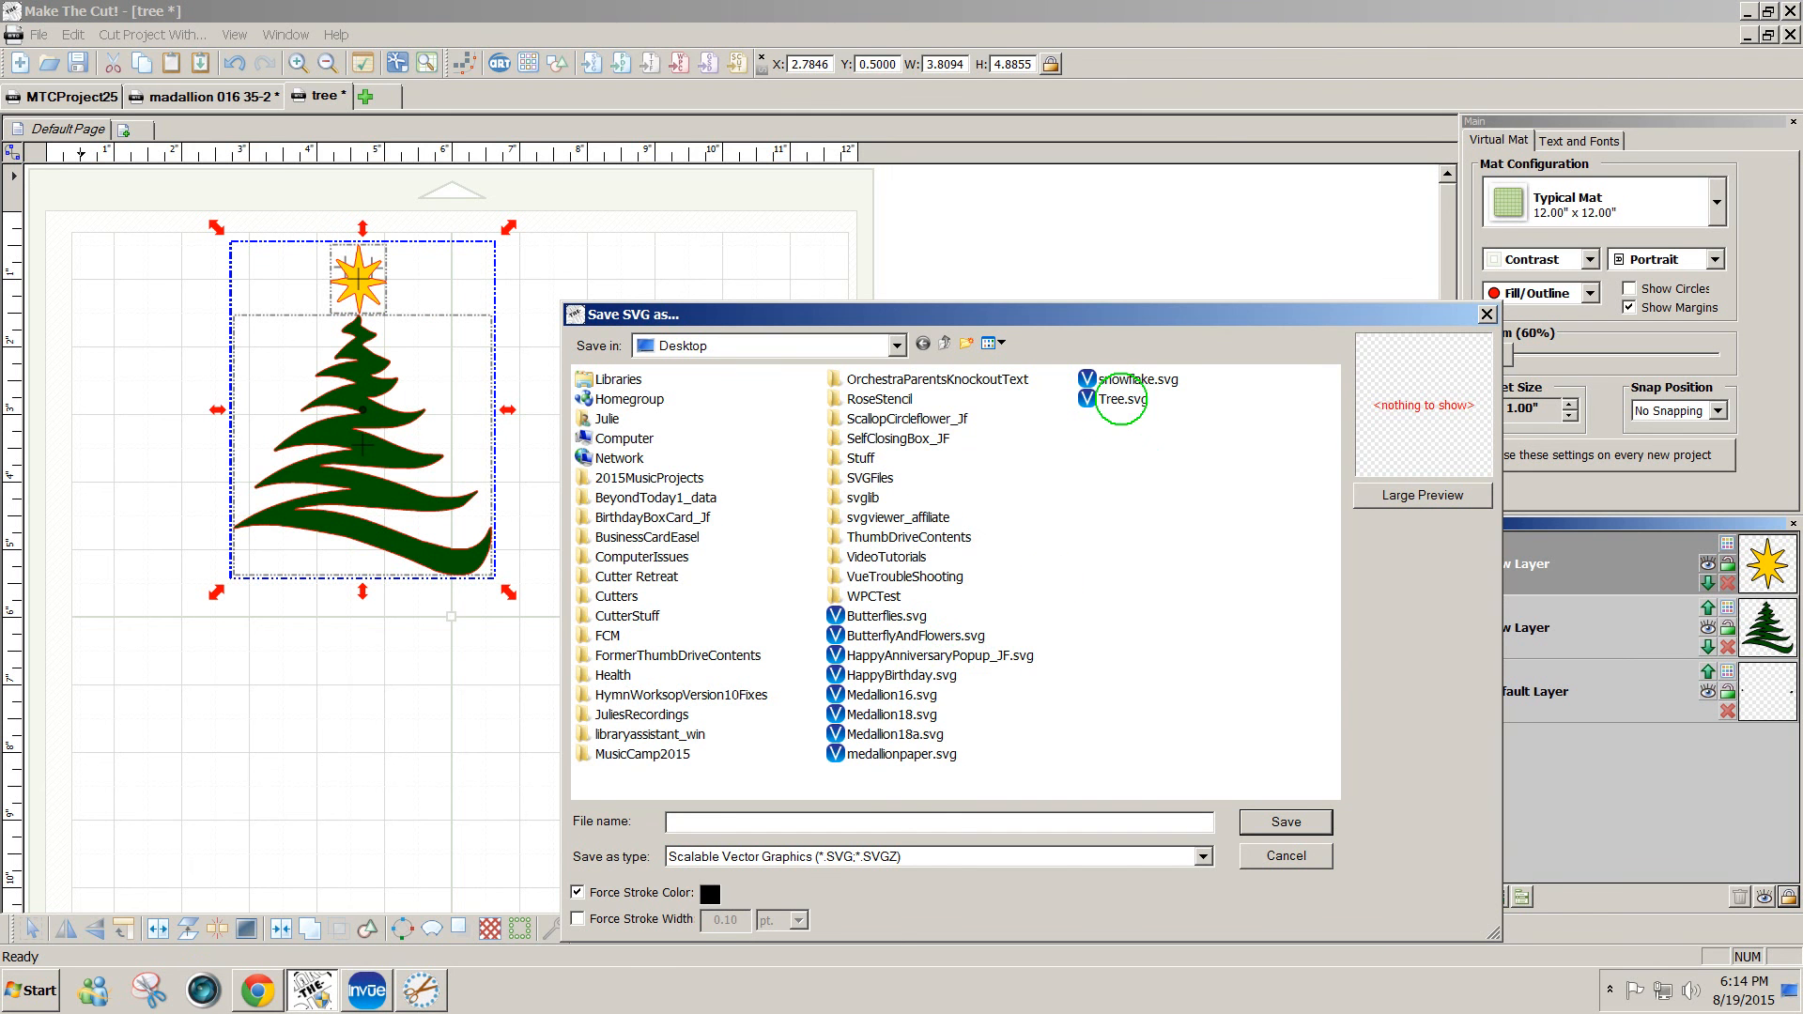
pyautogui.click(1108, 399)
pyautogui.click(1262, 823)
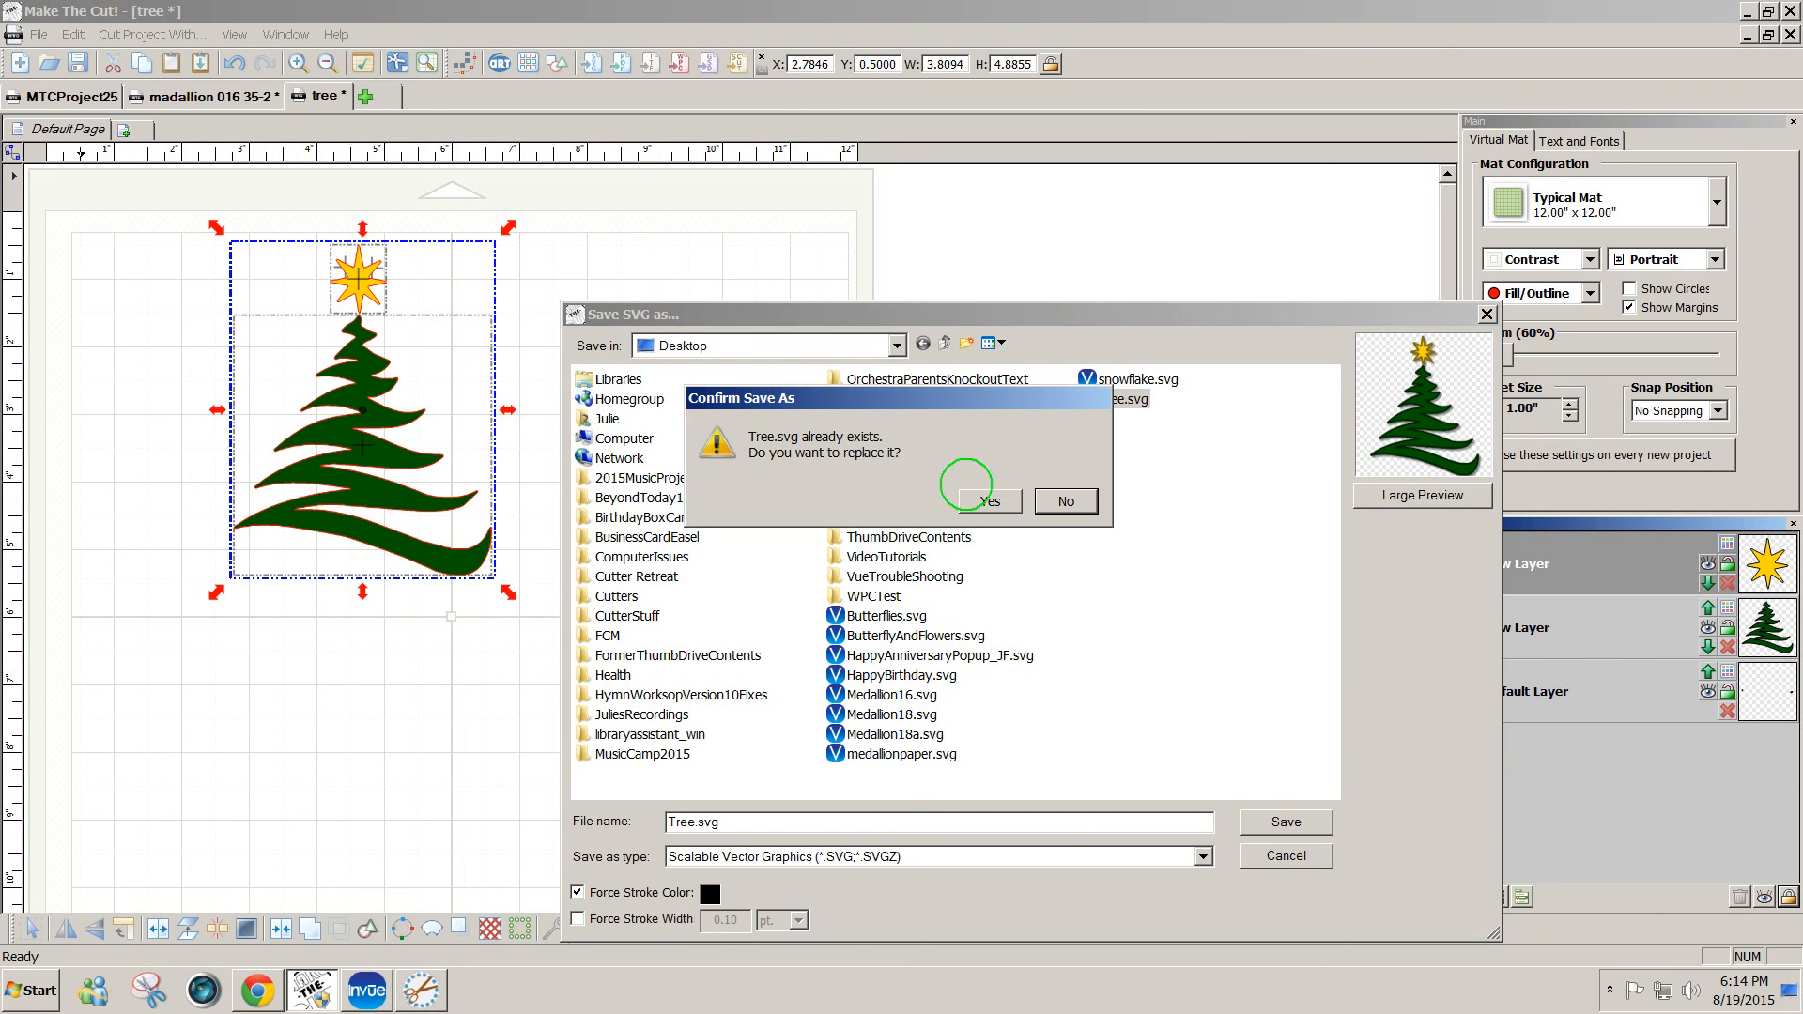
pyautogui.click(990, 501)
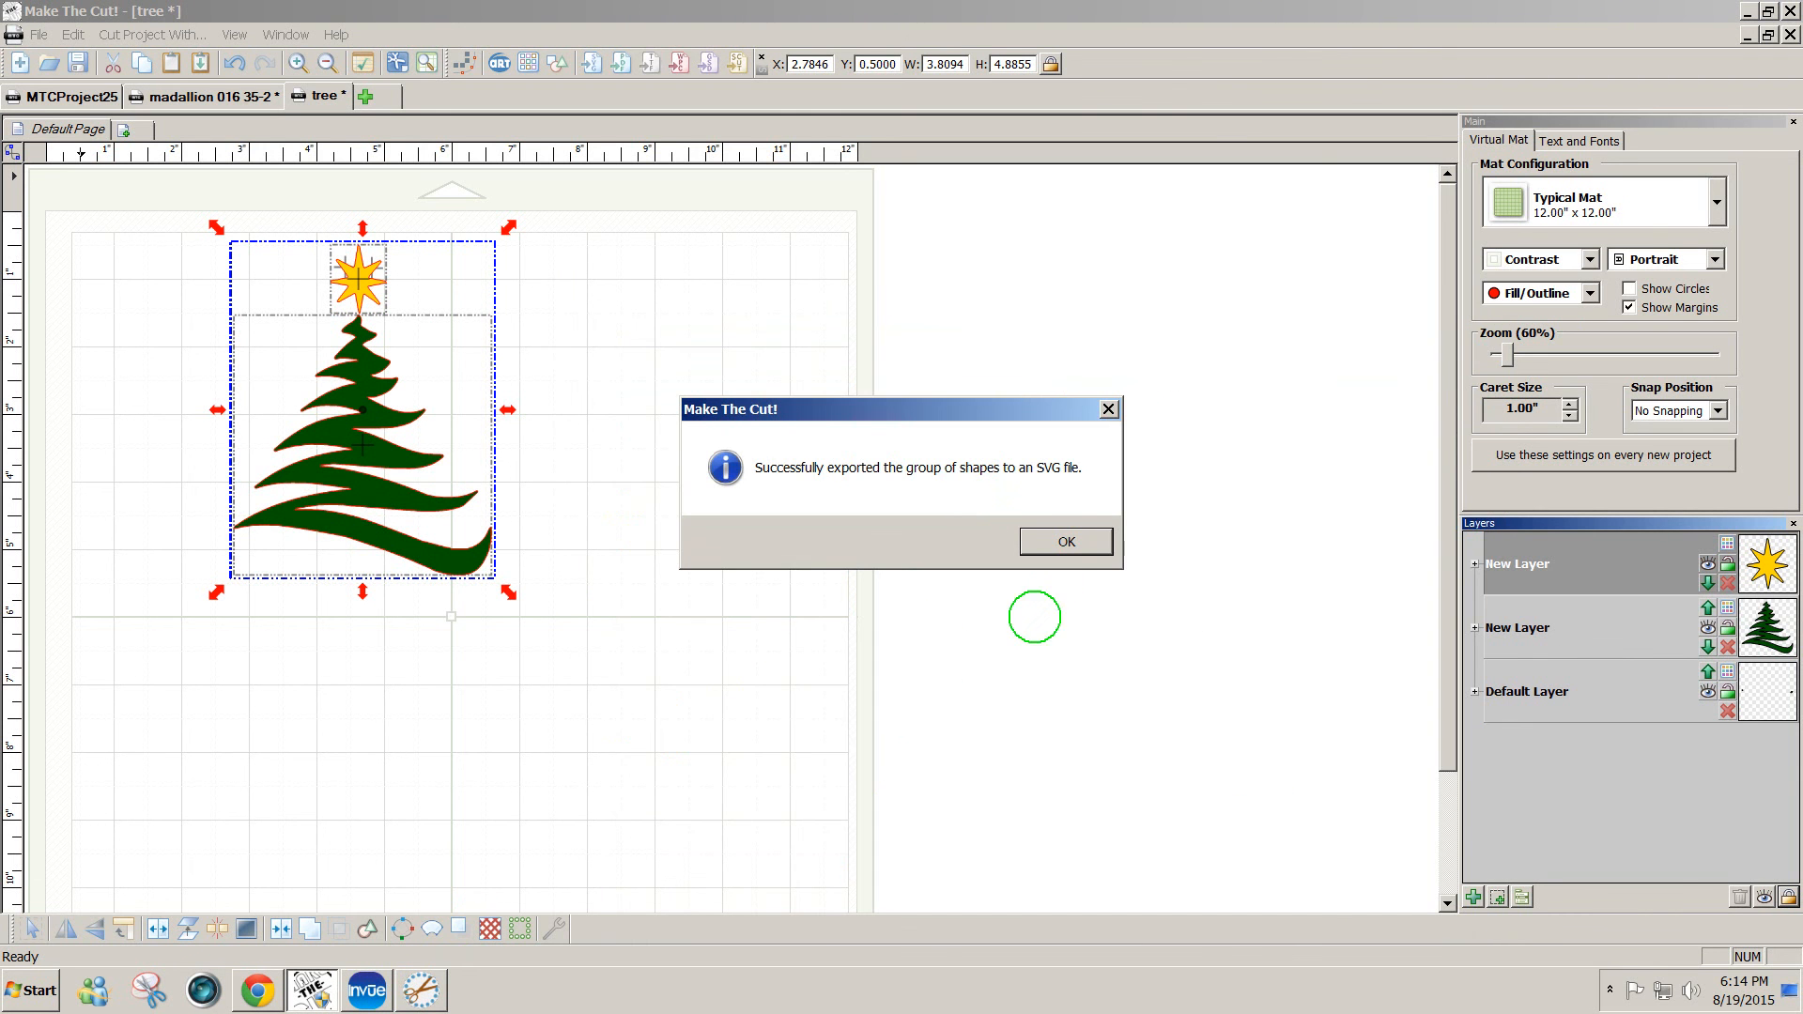
pyautogui.click(1064, 541)
# - Switch to InVue and open Tree.svg from the Desktop at the recommended 90 DPI, ignoring the page size specified in the file
pyautogui.click(363, 991)
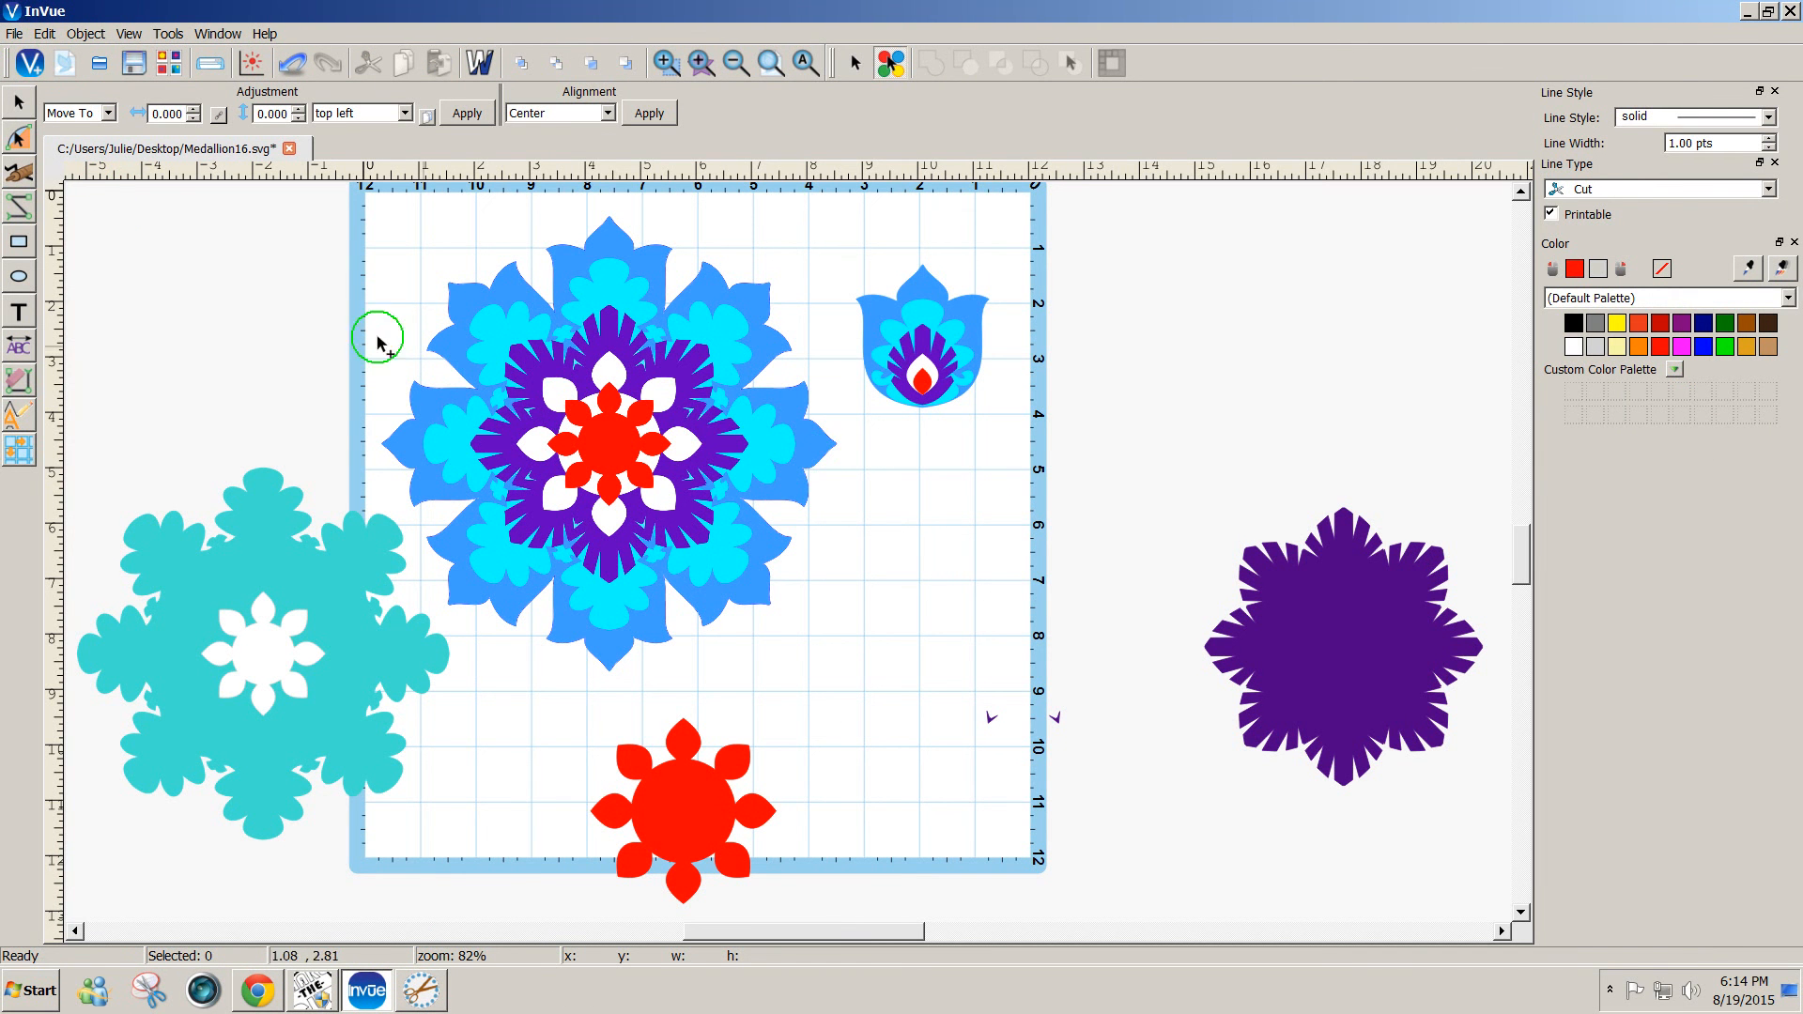
pyautogui.click(15, 34)
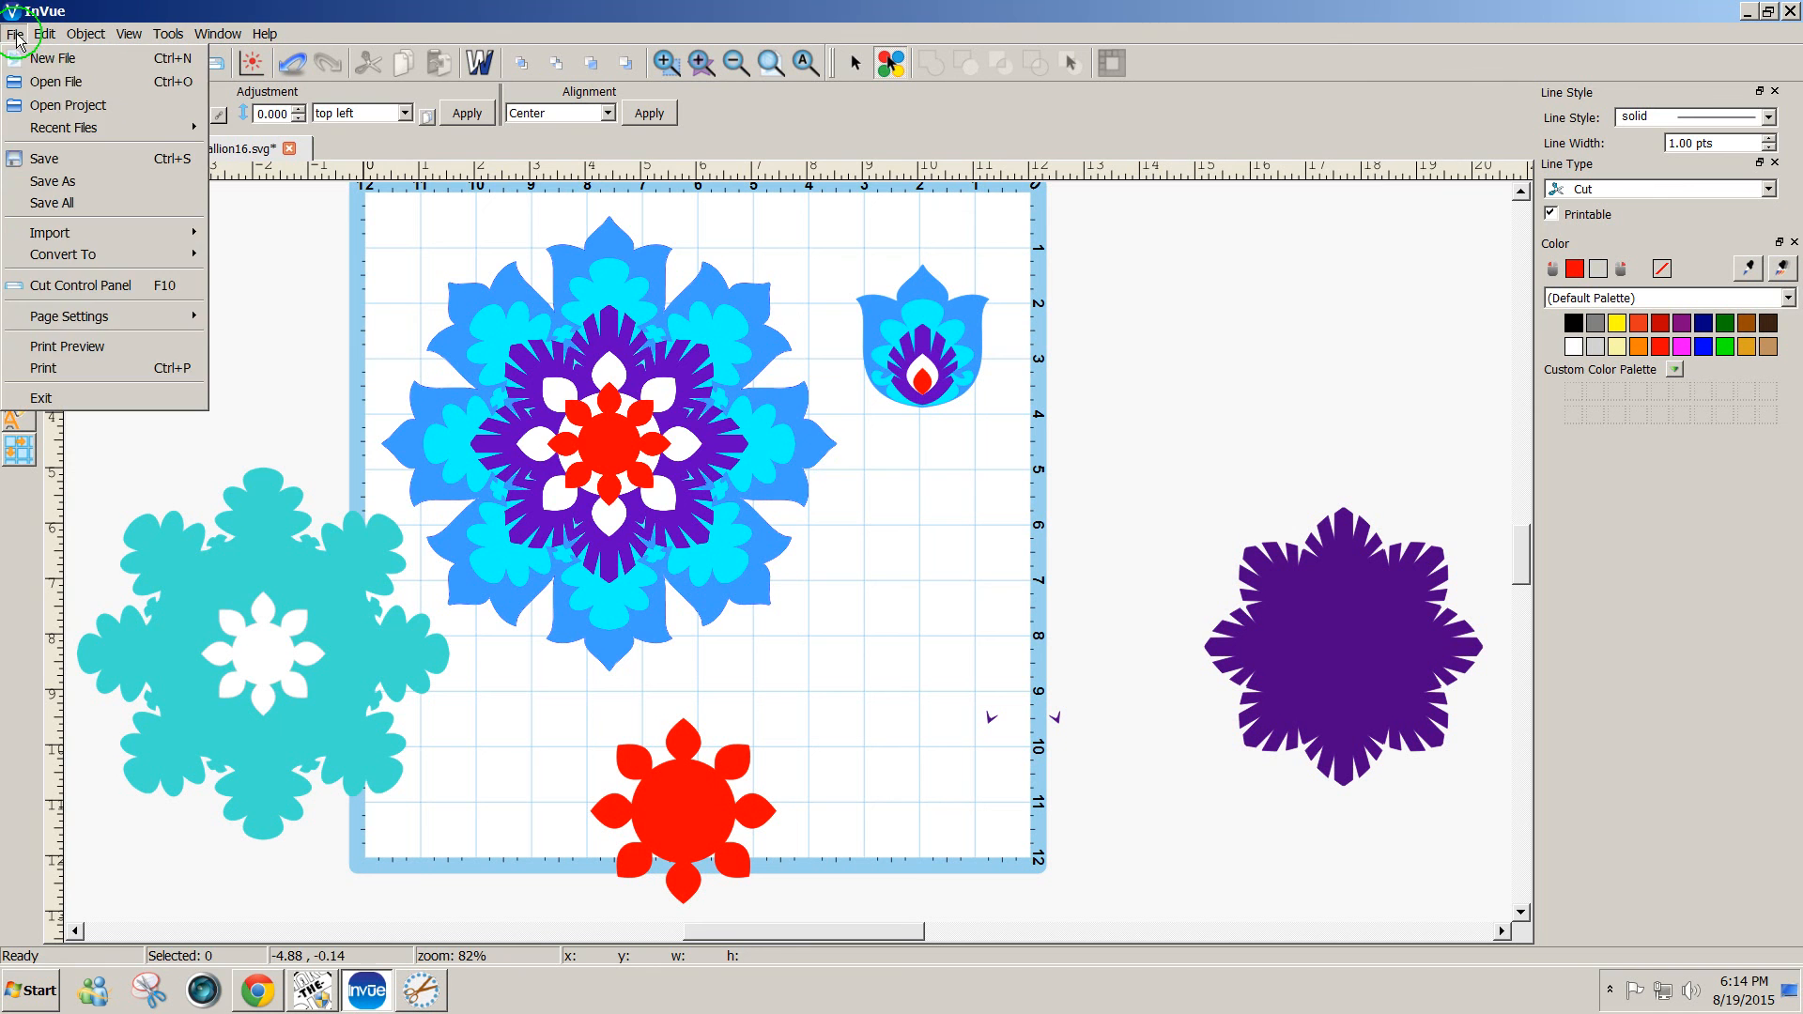
pyautogui.click(54, 81)
pyautogui.moveTo(872, 281); pyautogui.dragTo(870, 519)
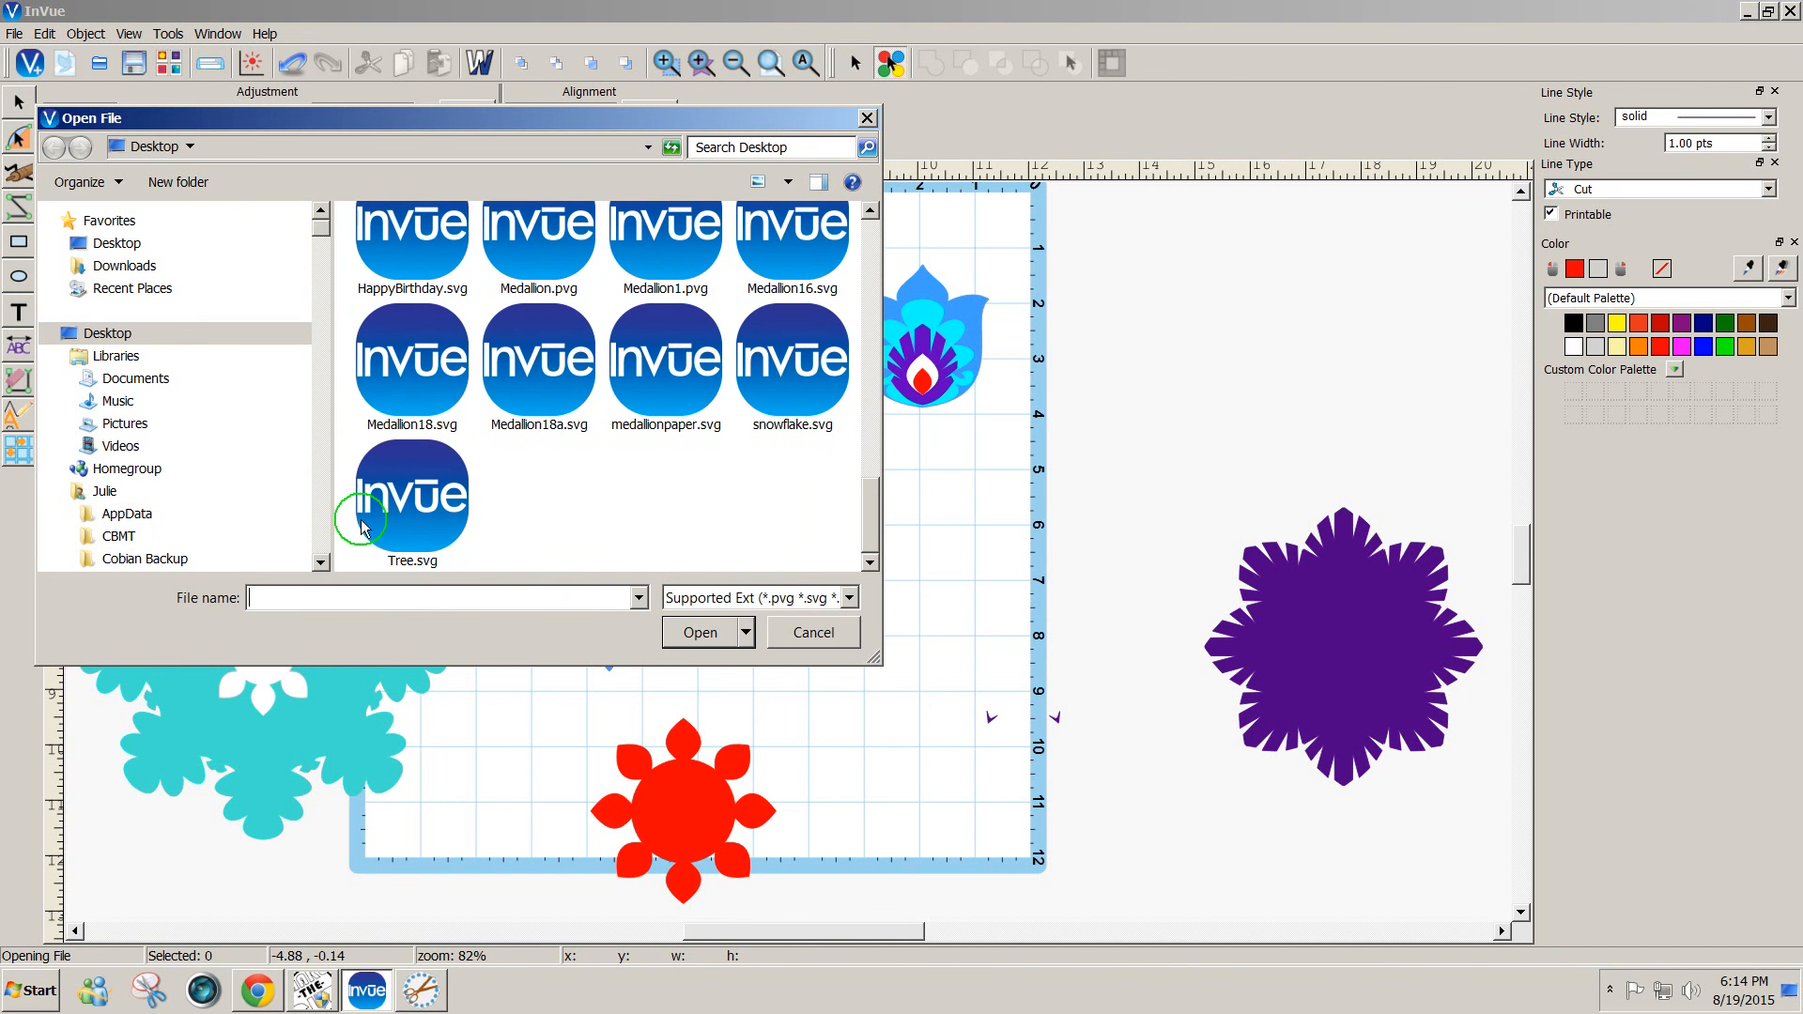
pyautogui.click(399, 512)
pyautogui.click(716, 638)
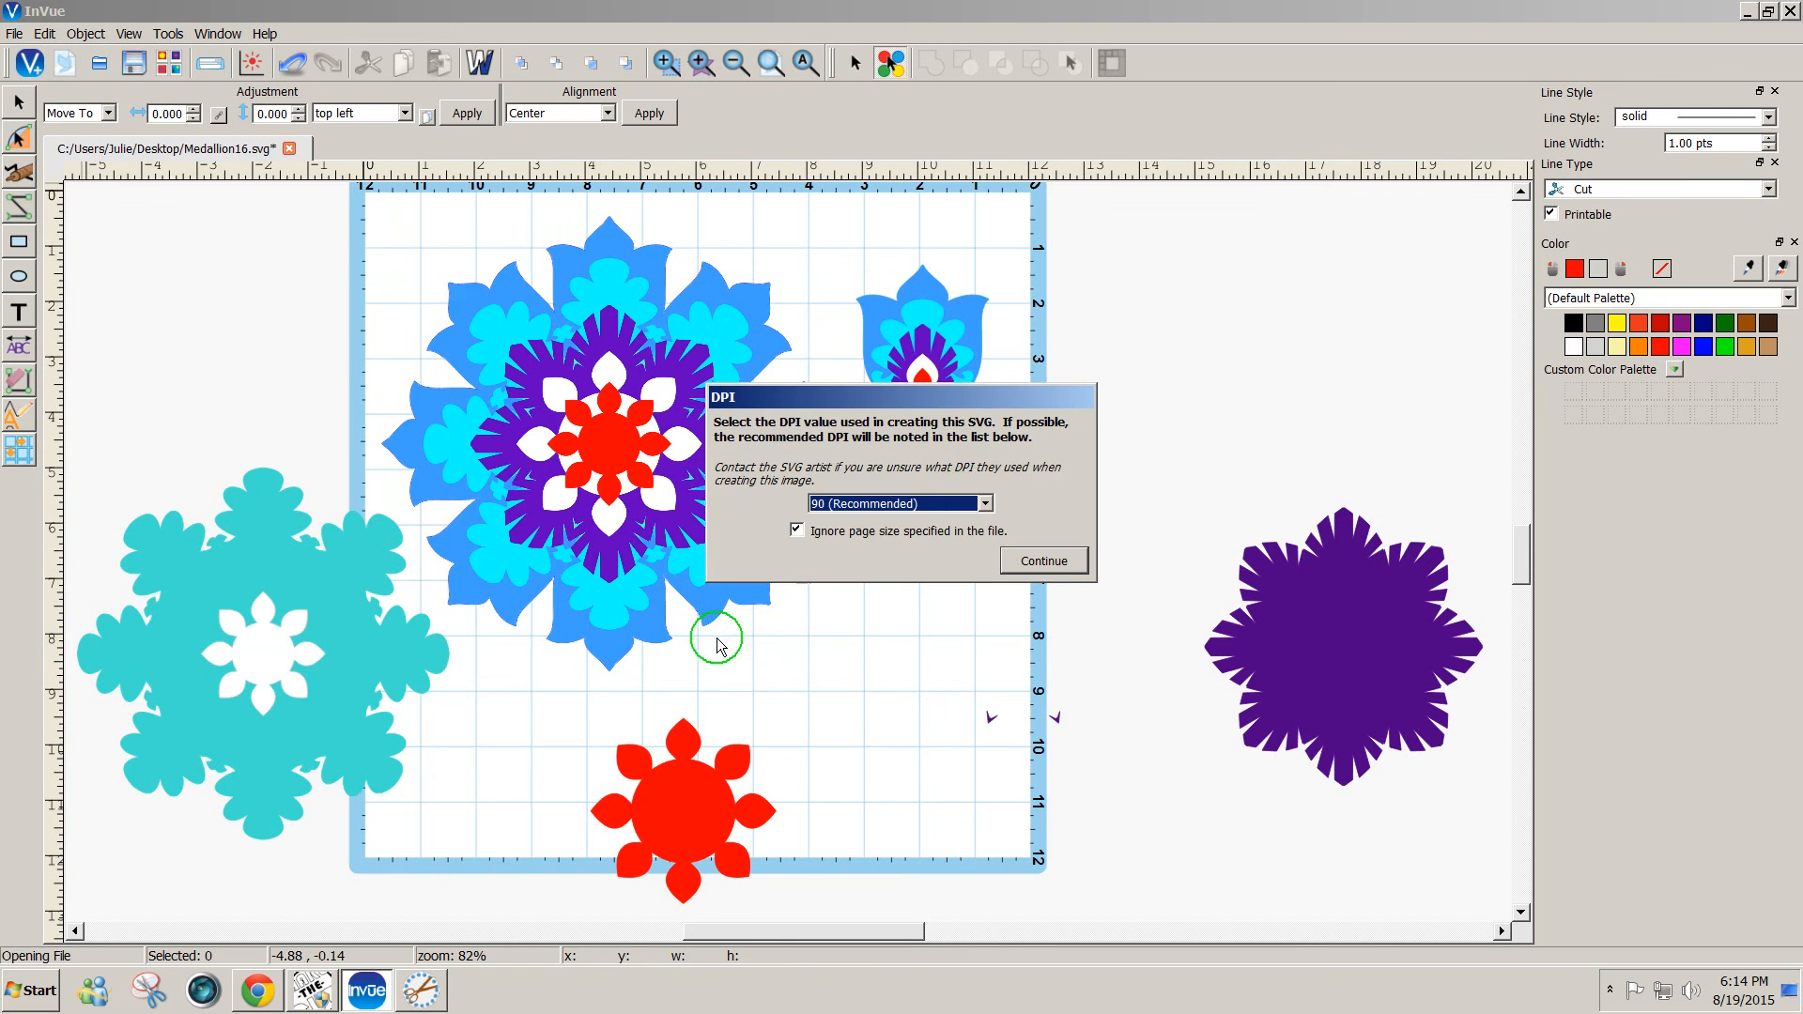
pyautogui.click(1057, 569)
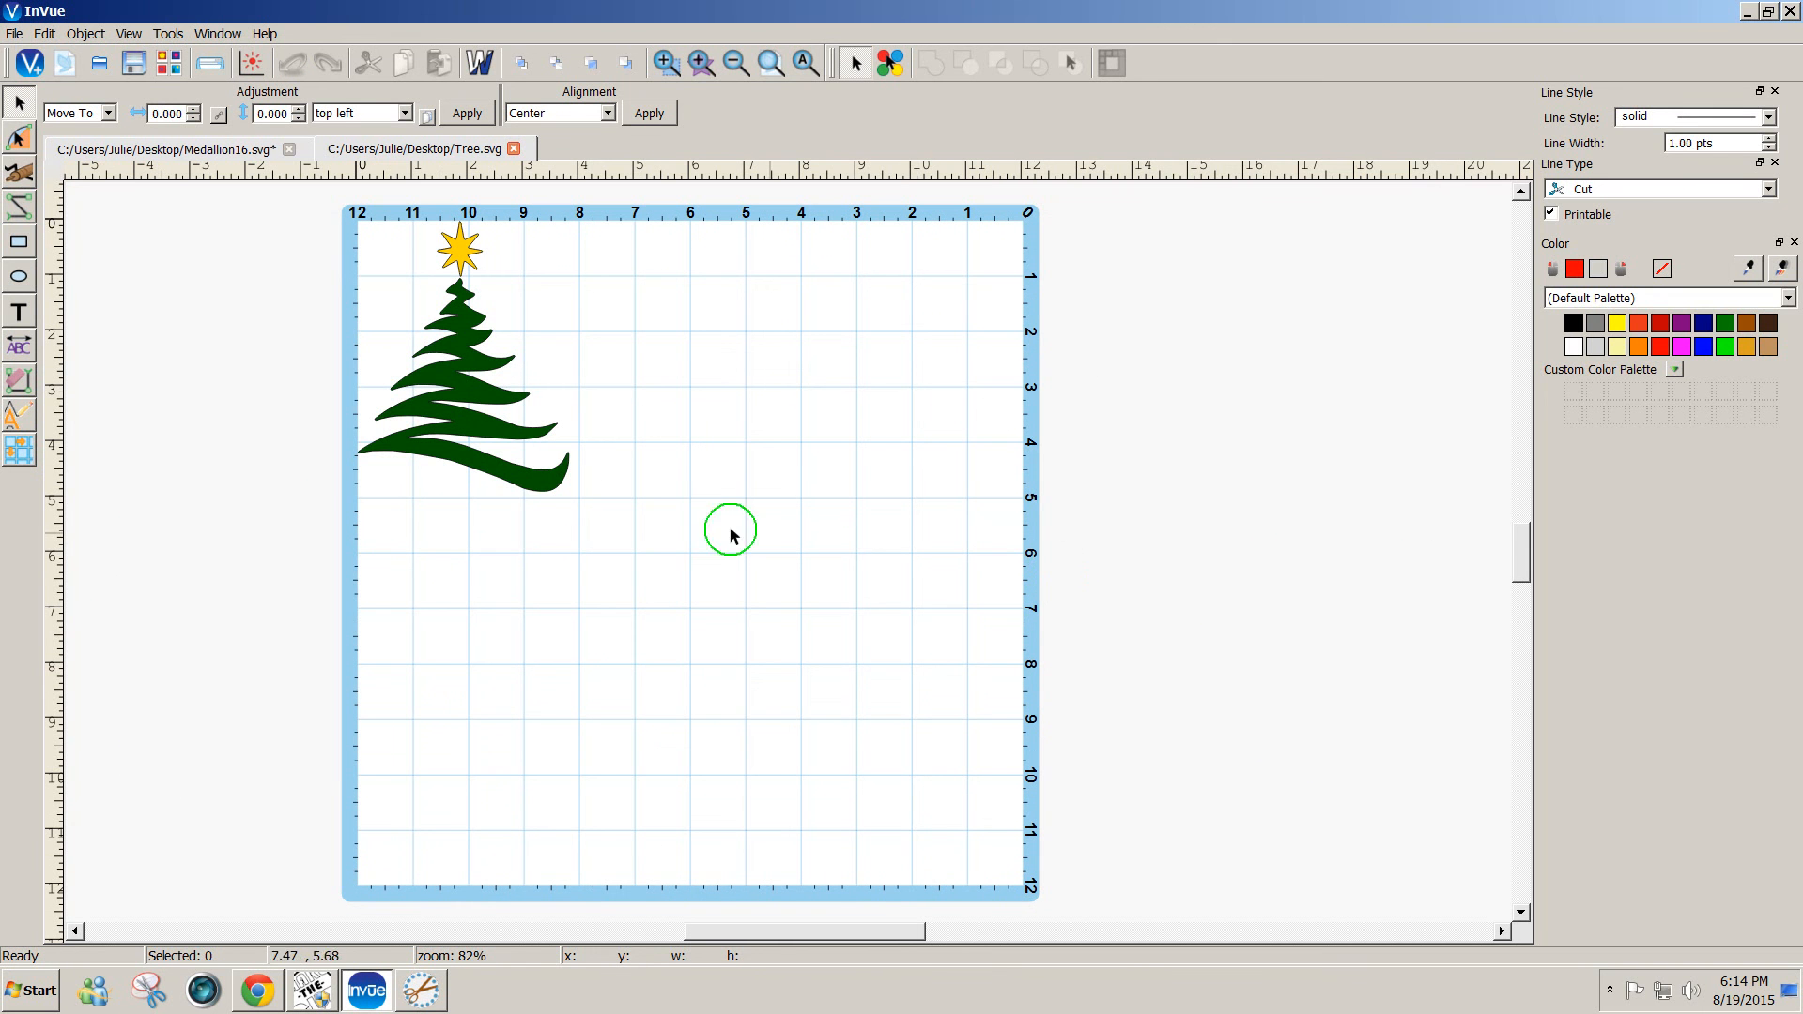
# - Delete the overlapping copy of the green tree and nudge the remaining tree slightly to about X 0.09
pyautogui.click(504, 429)
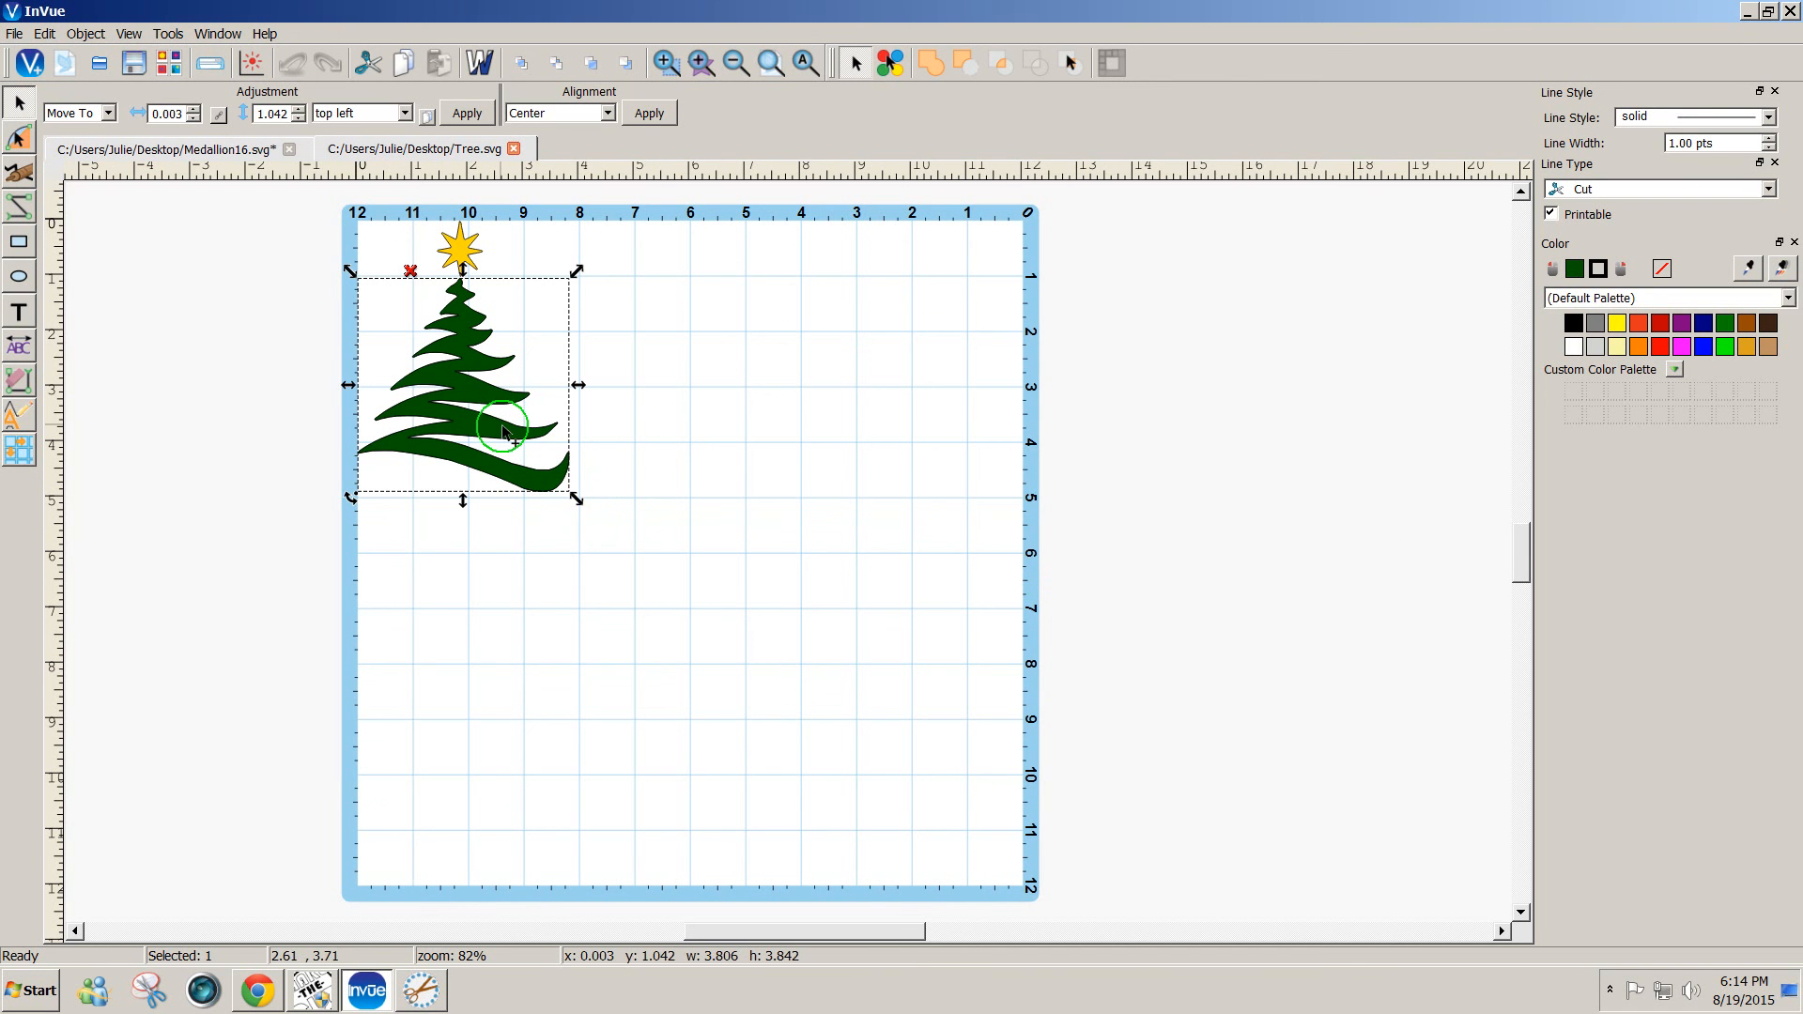
pyautogui.click(461, 255)
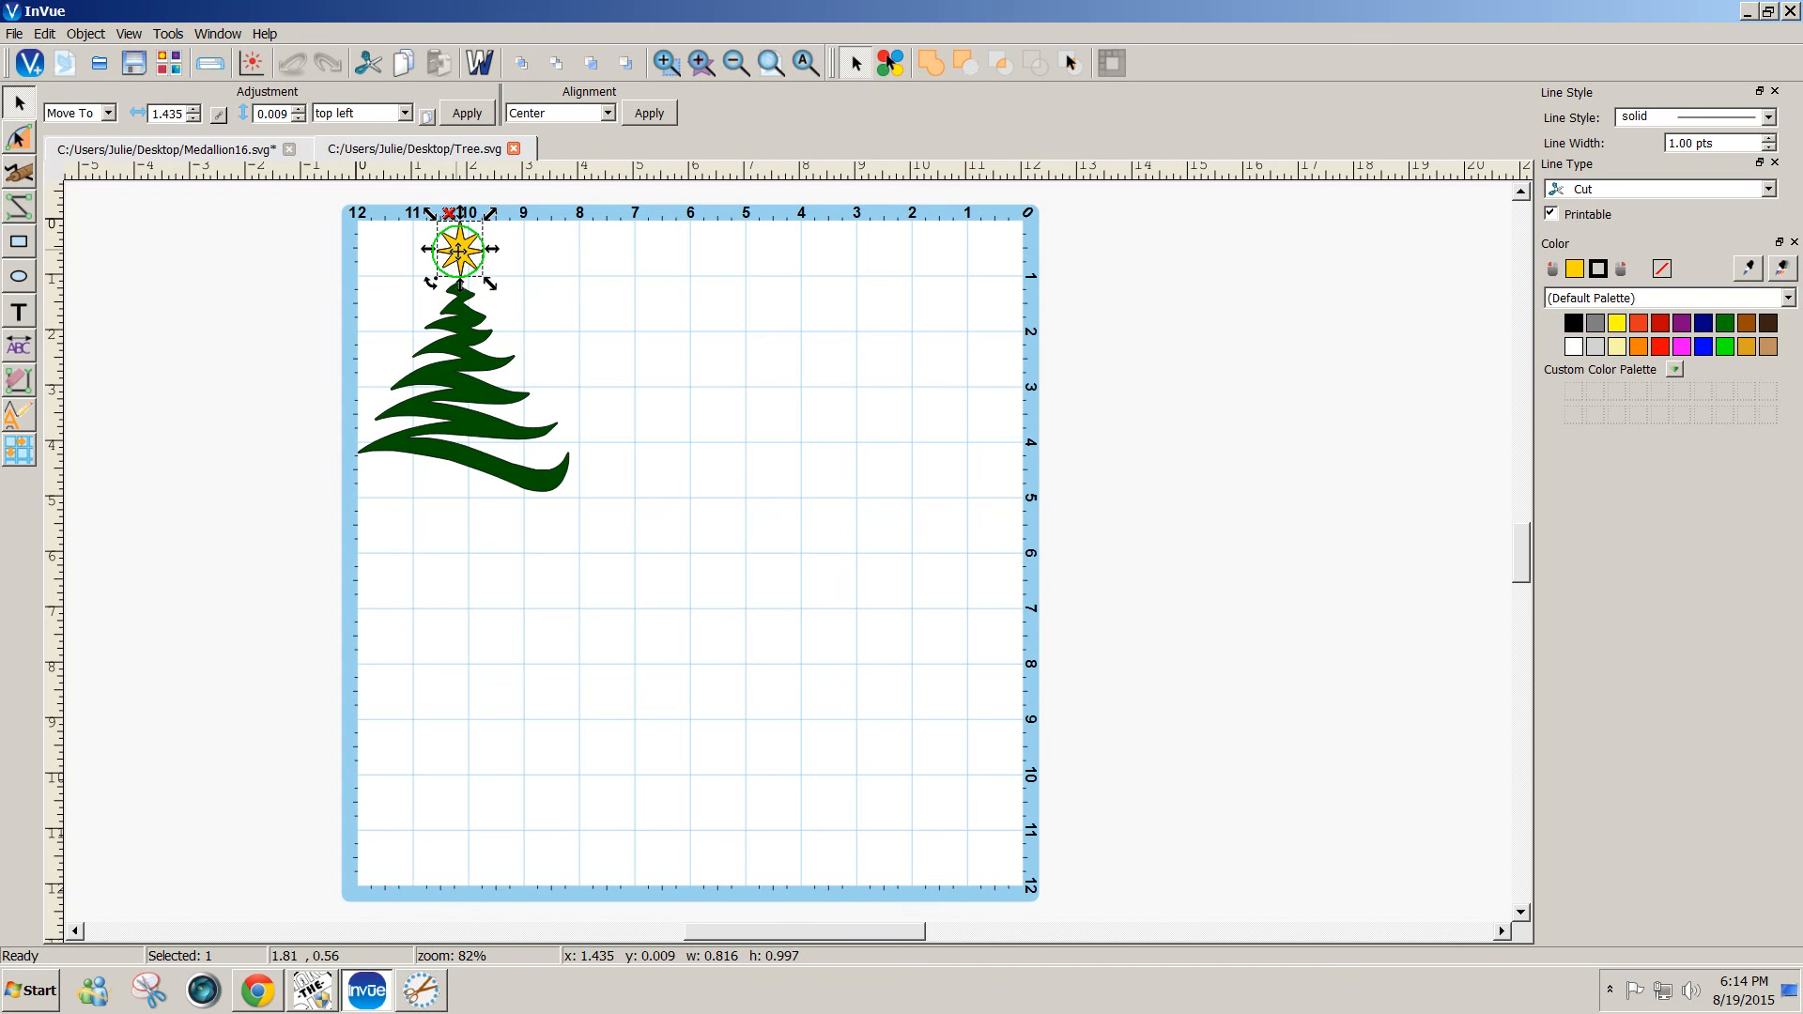
pyautogui.click(611, 380)
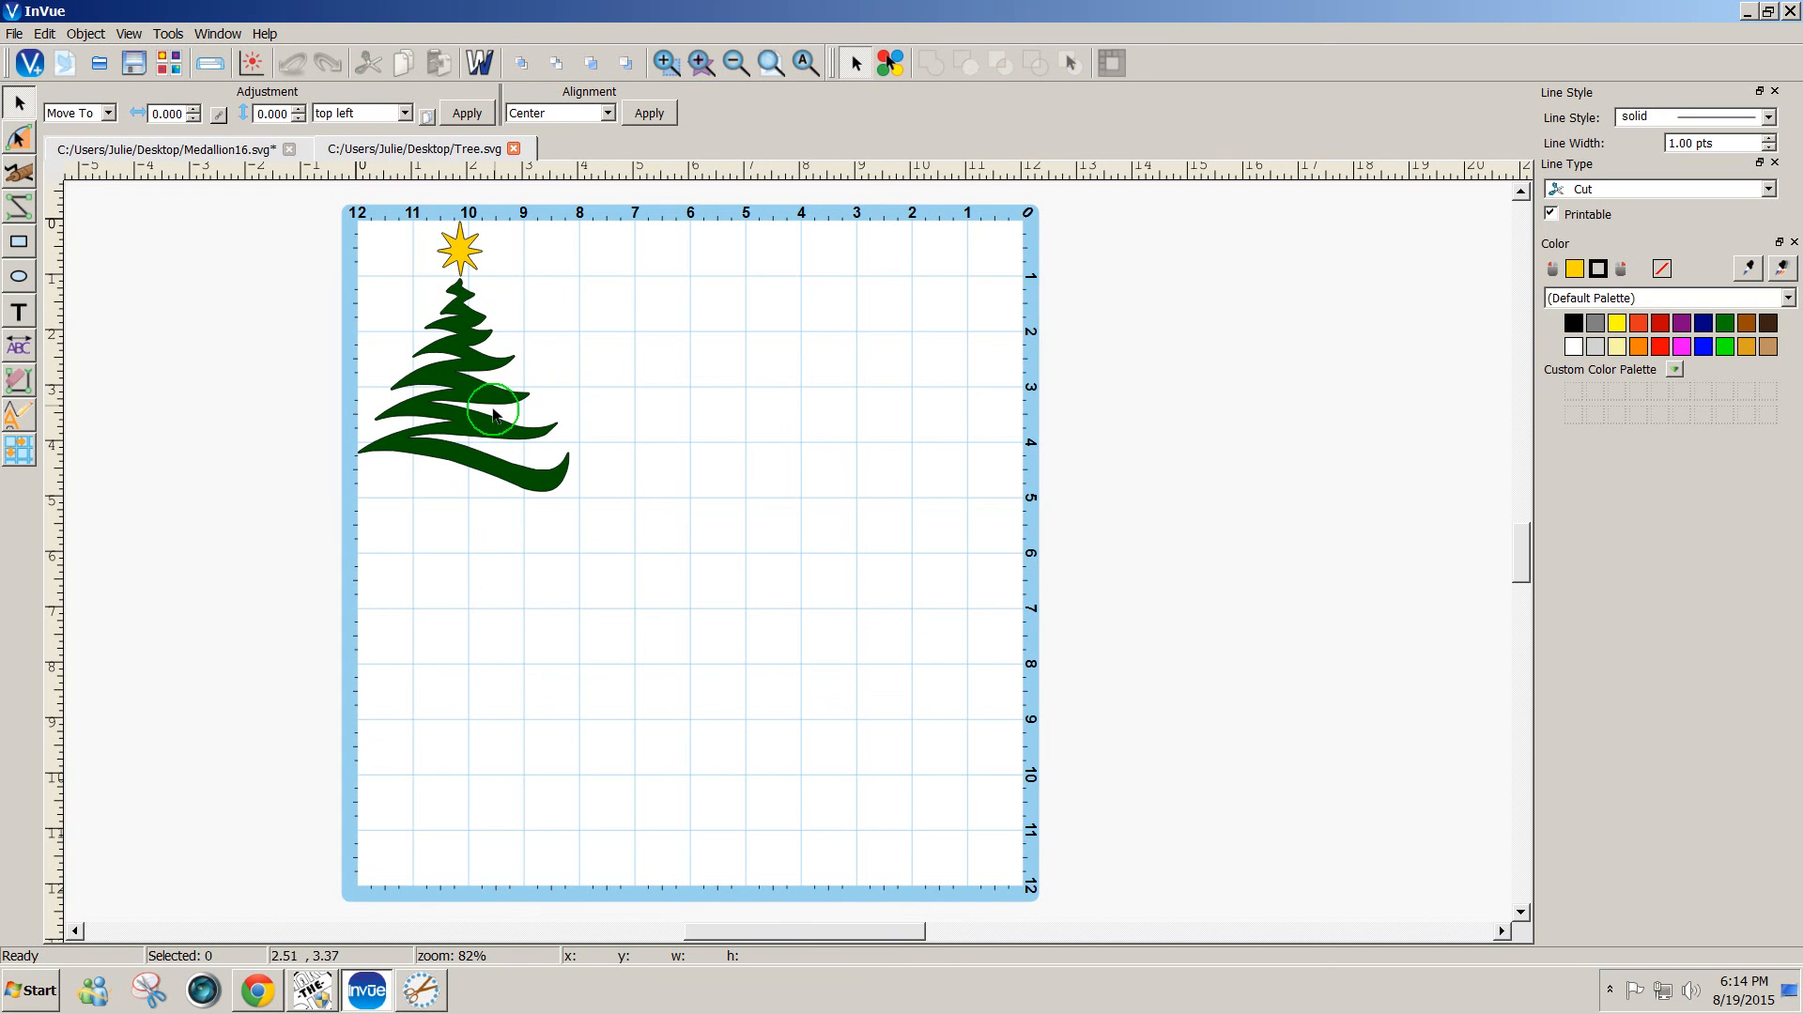
pyautogui.click(484, 419)
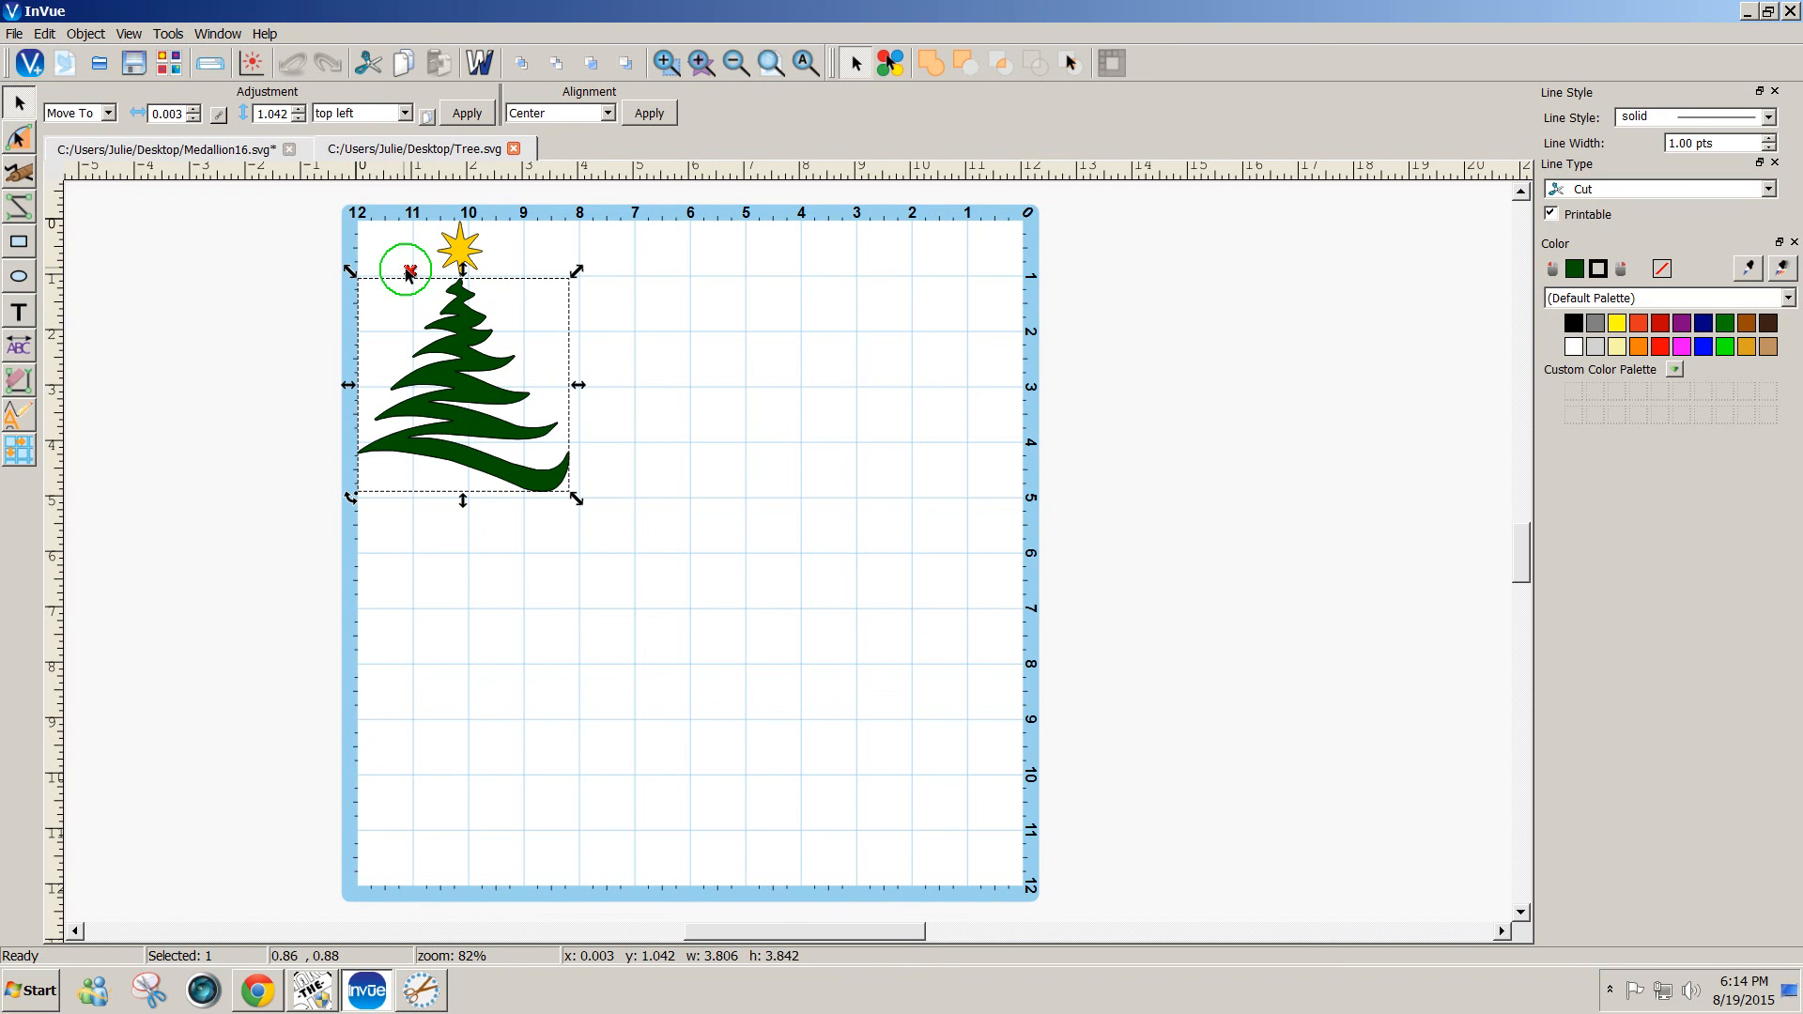
pyautogui.hotkey('ctrl', 'd')
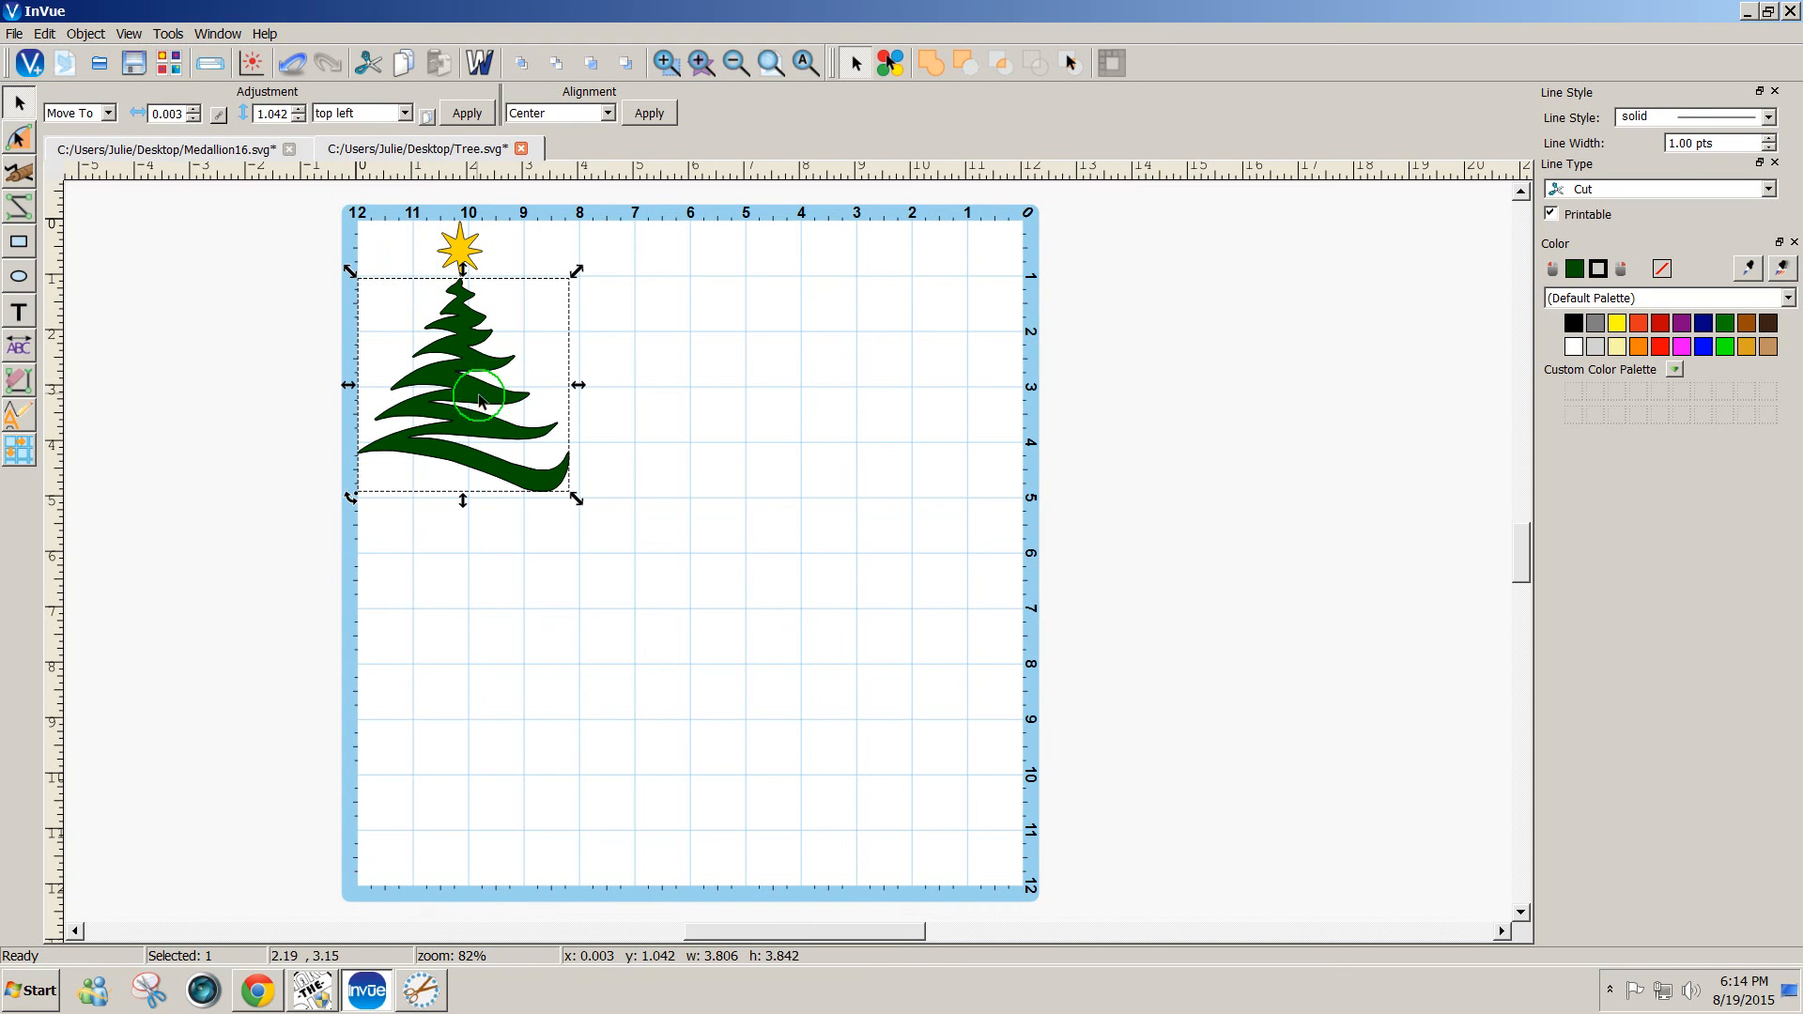
pyautogui.moveTo(475, 388)
pyautogui.mouseDown()
pyautogui.moveTo(749, 401)
pyautogui.moveTo(482, 402)
pyautogui.mouseUp()
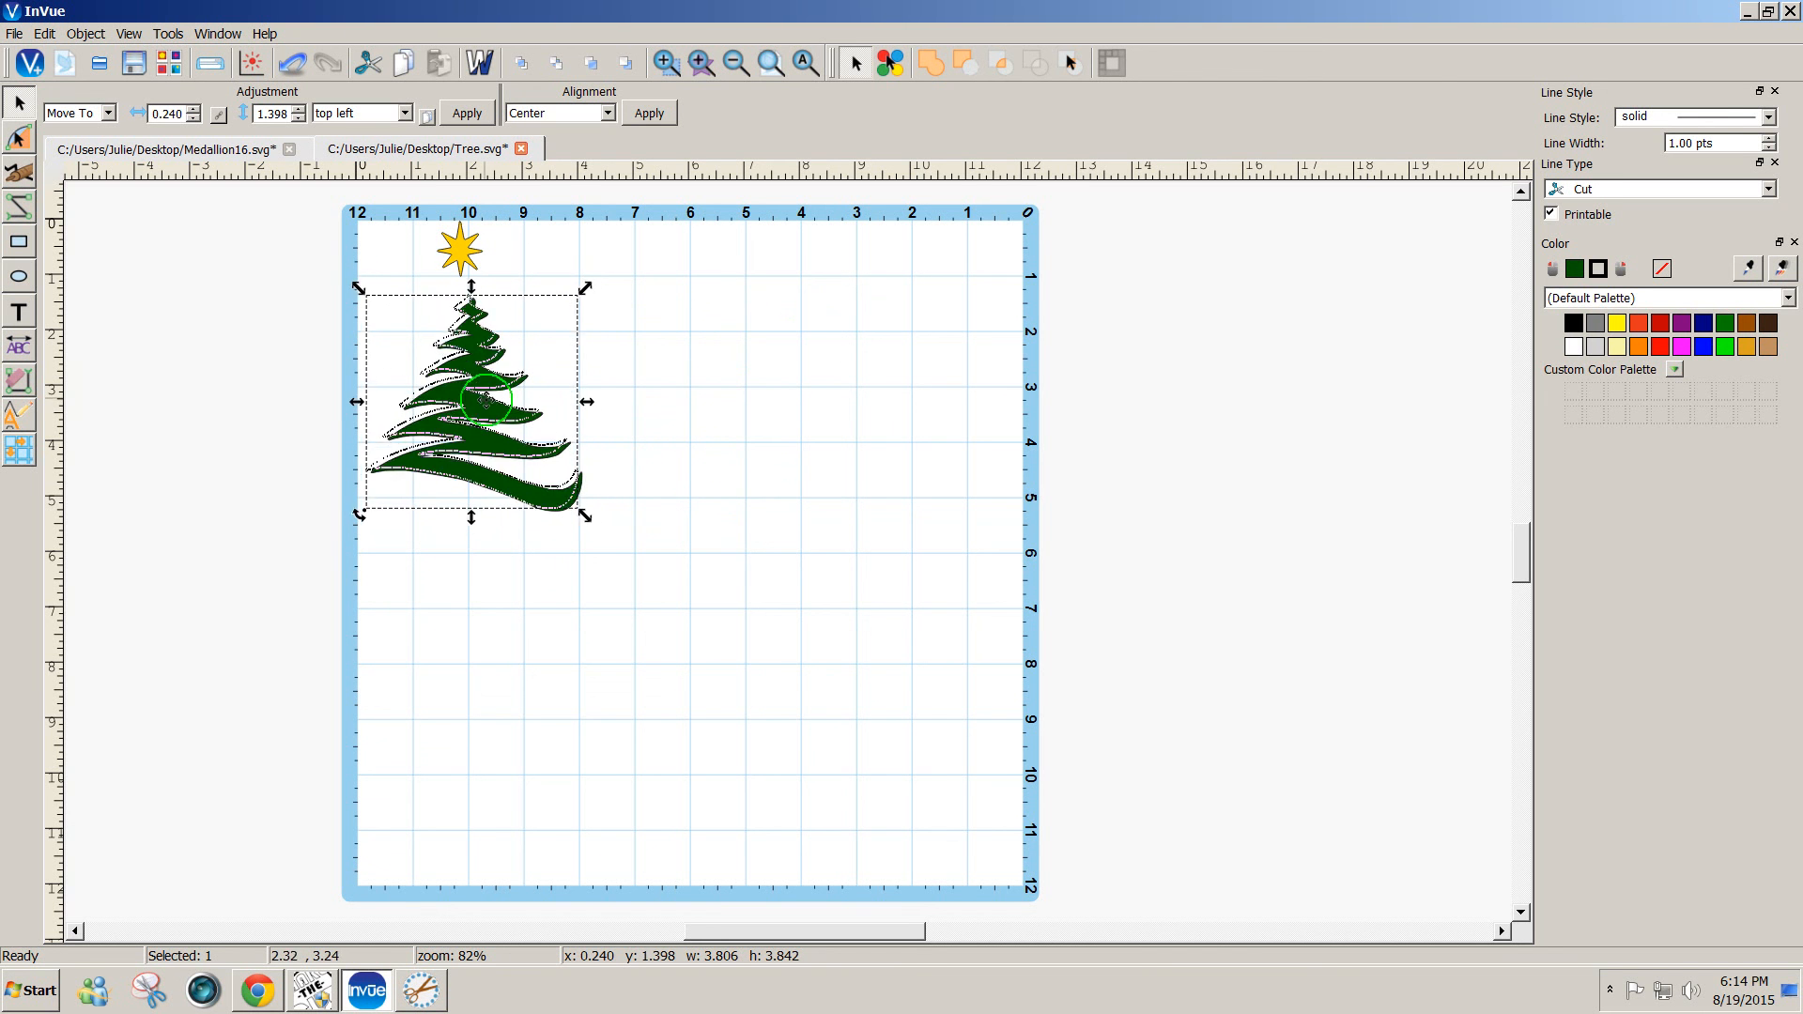
# - Delete the overlapping copy of the yellow star and nudge the remaining star slightly to about Y 0.03
pyautogui.click(459, 249)
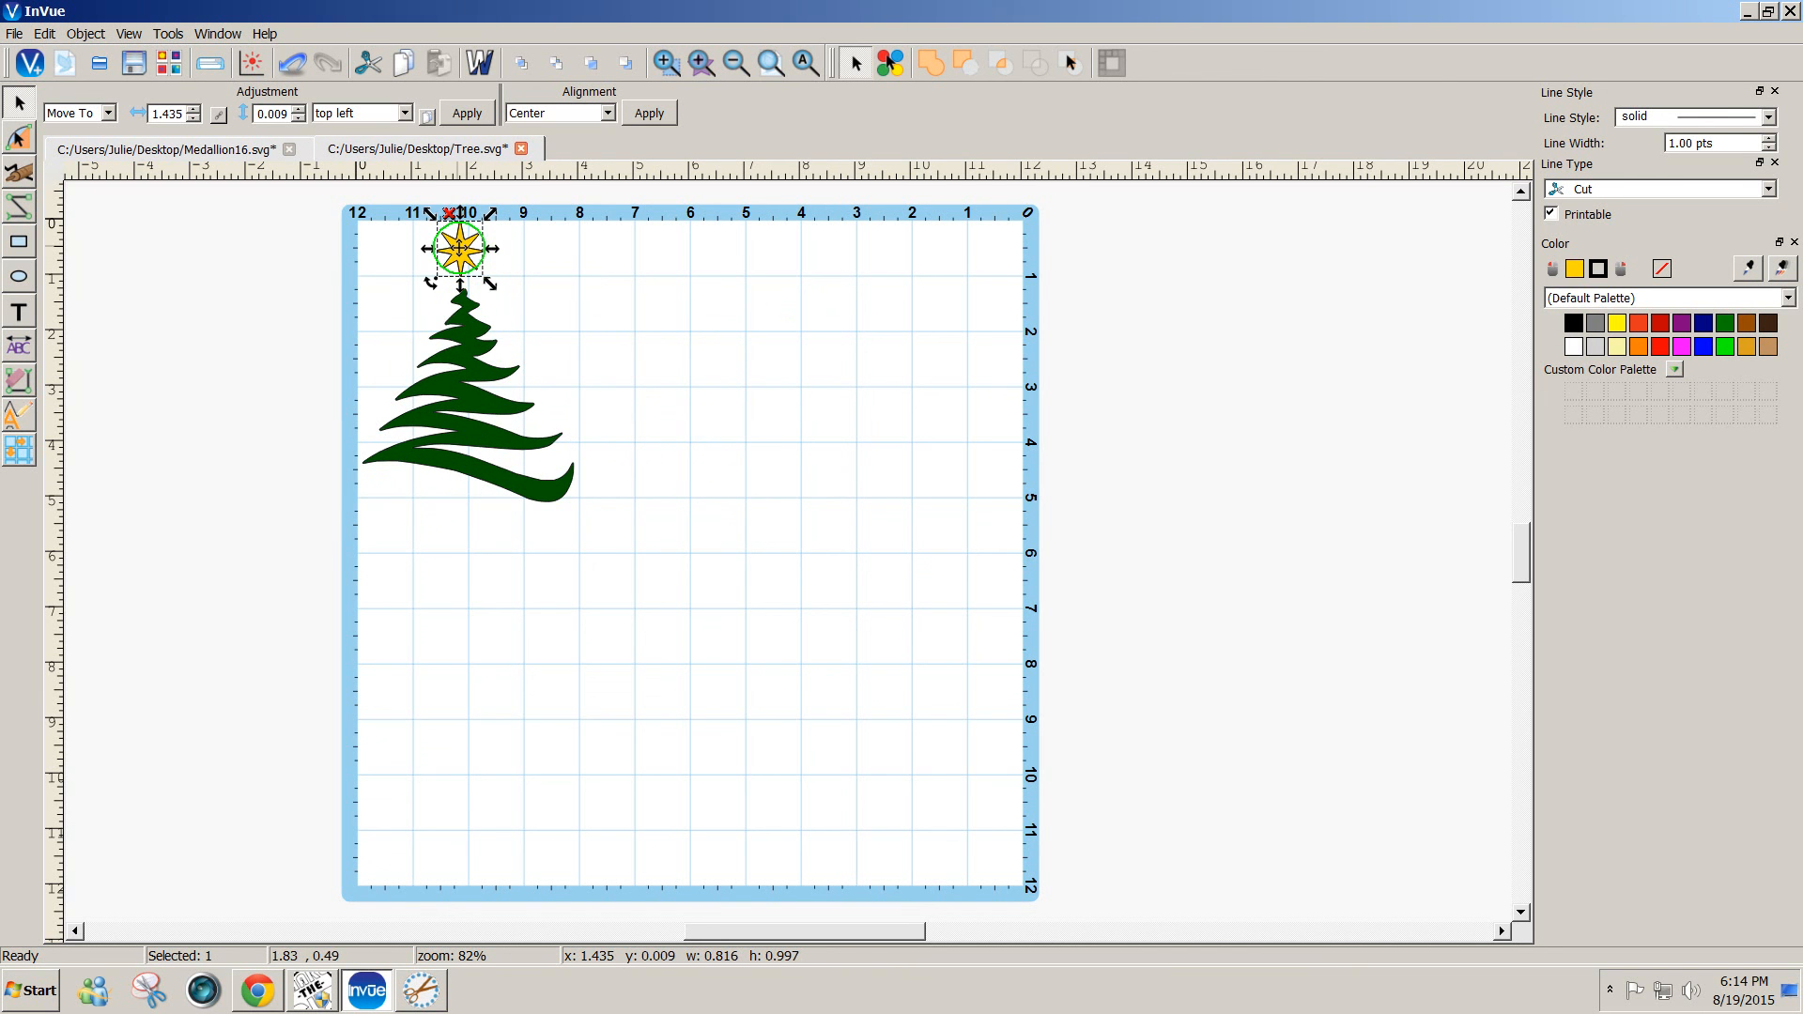
pyautogui.click(449, 214)
pyautogui.moveTo(467, 242)
pyautogui.mouseDown()
pyautogui.moveTo(628, 264)
pyautogui.moveTo(471, 253)
pyautogui.mouseUp()
# - Select the whole tree and star design and change its pen color to the fill color
pyautogui.moveTo(653, 543); pyautogui.dragTo(242, 131)
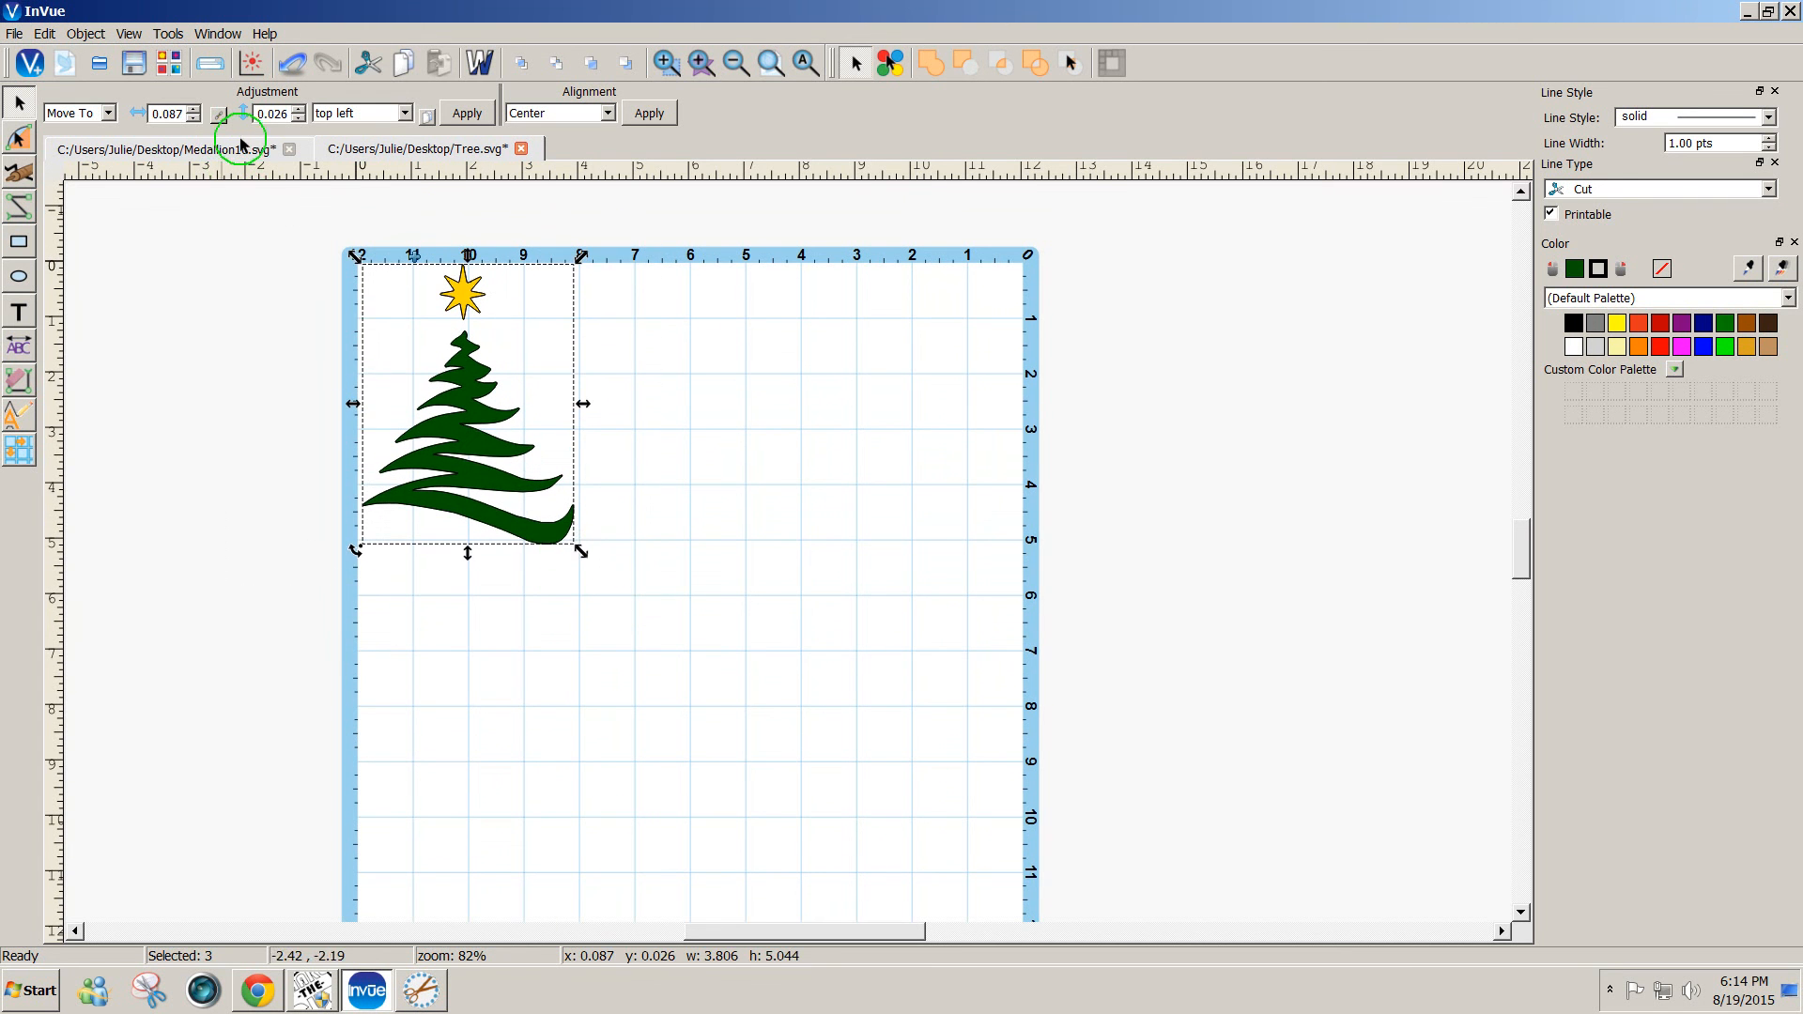
pyautogui.rightClick(480, 419)
pyautogui.moveTo(526, 733)
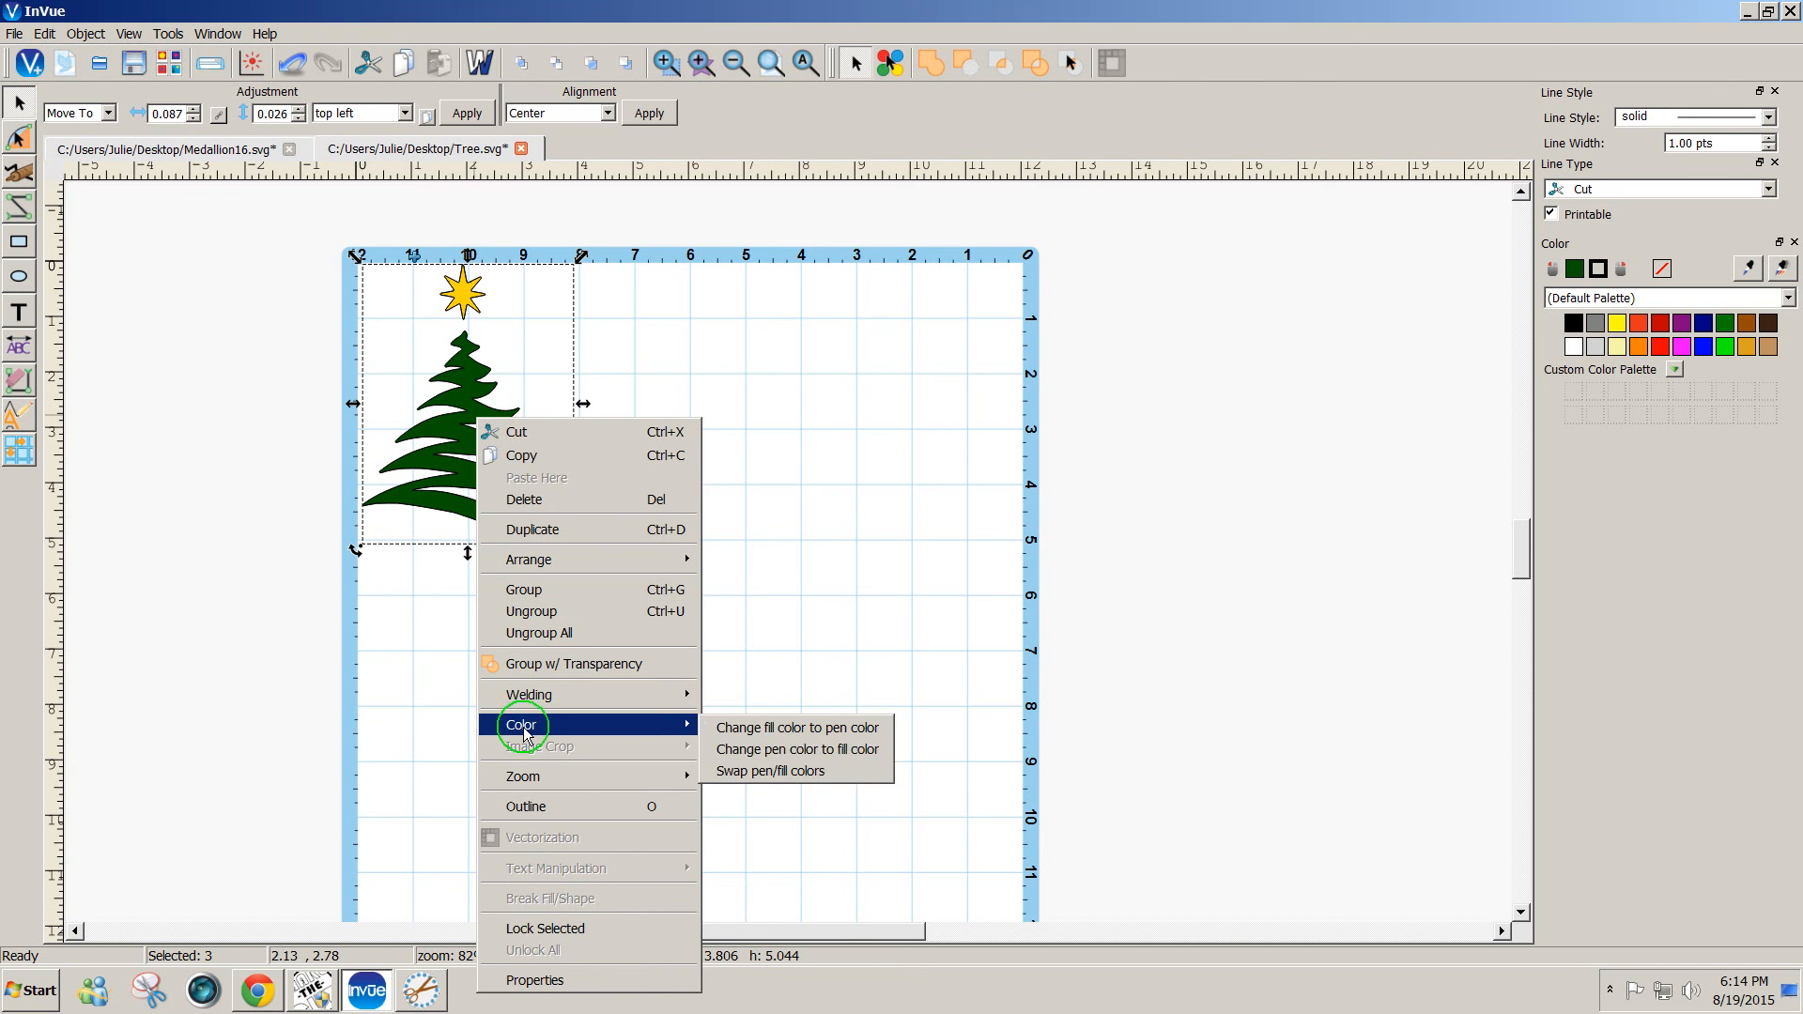
pyautogui.click(751, 749)
pyautogui.click(741, 551)
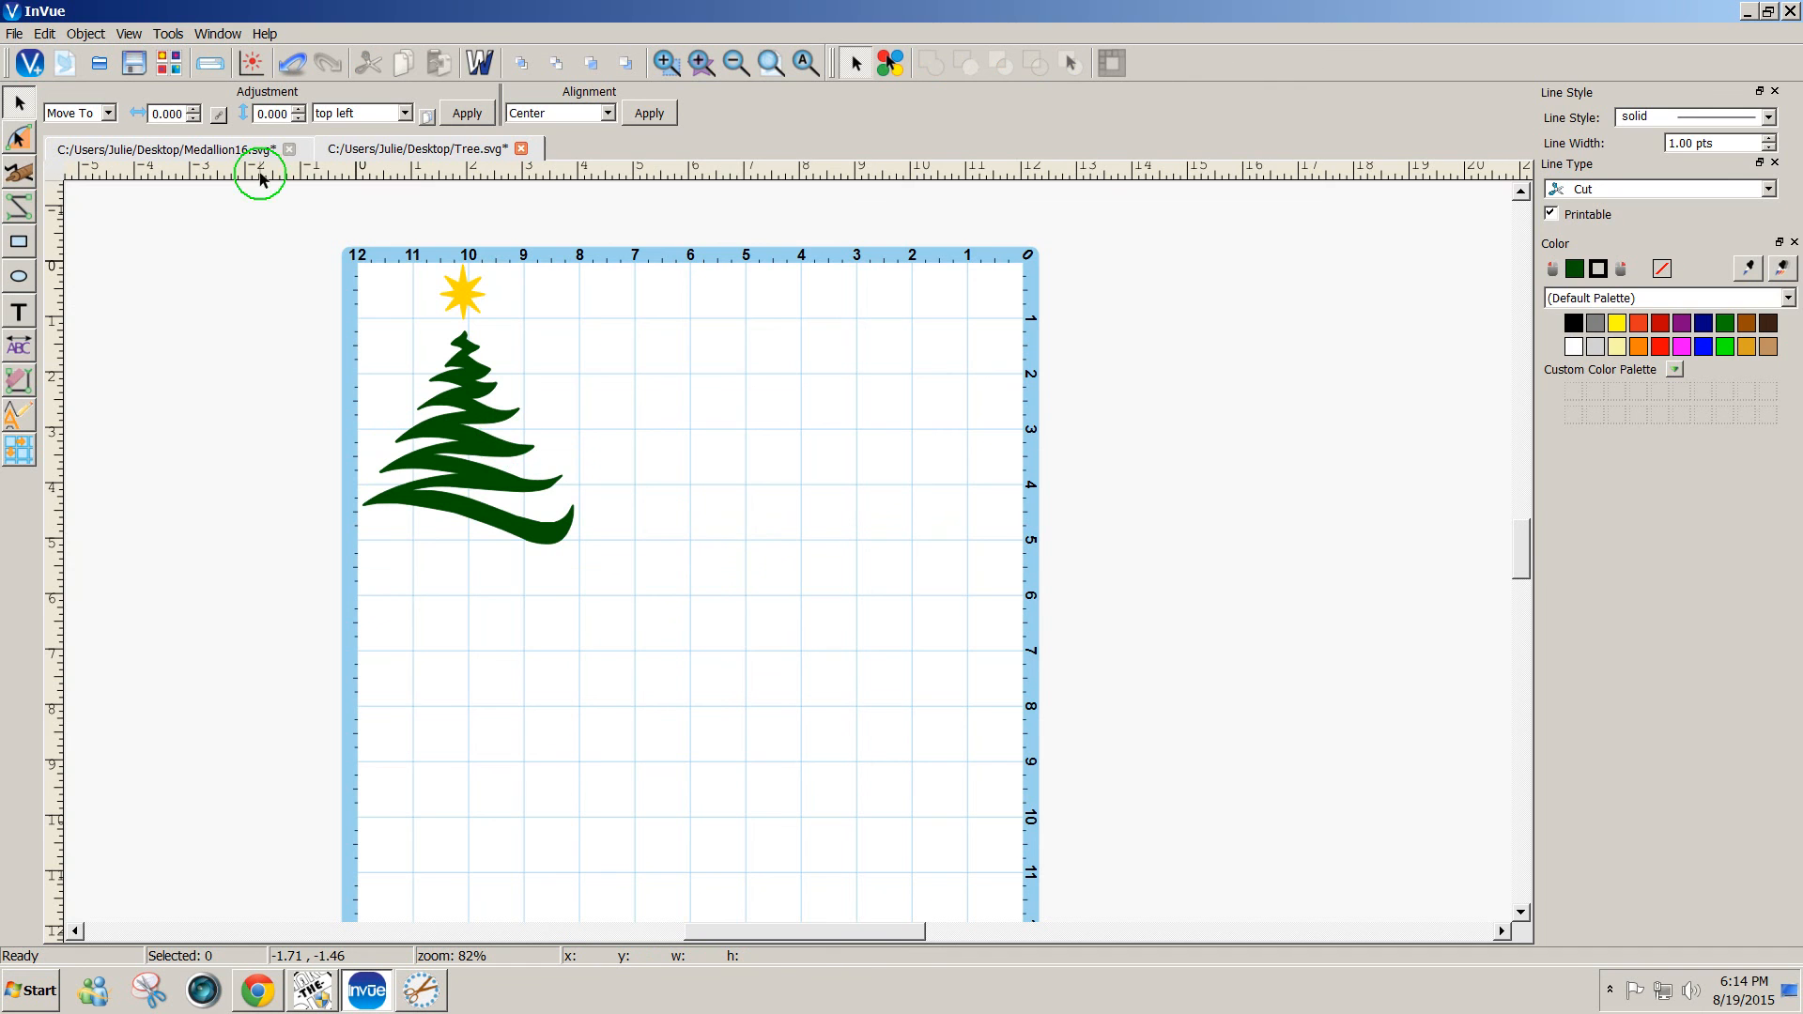
# - Open Cut Control, preview the yellow star alone, the green tree alone and both together with the color filters, and exit Cut Control
pyautogui.click(218, 67)
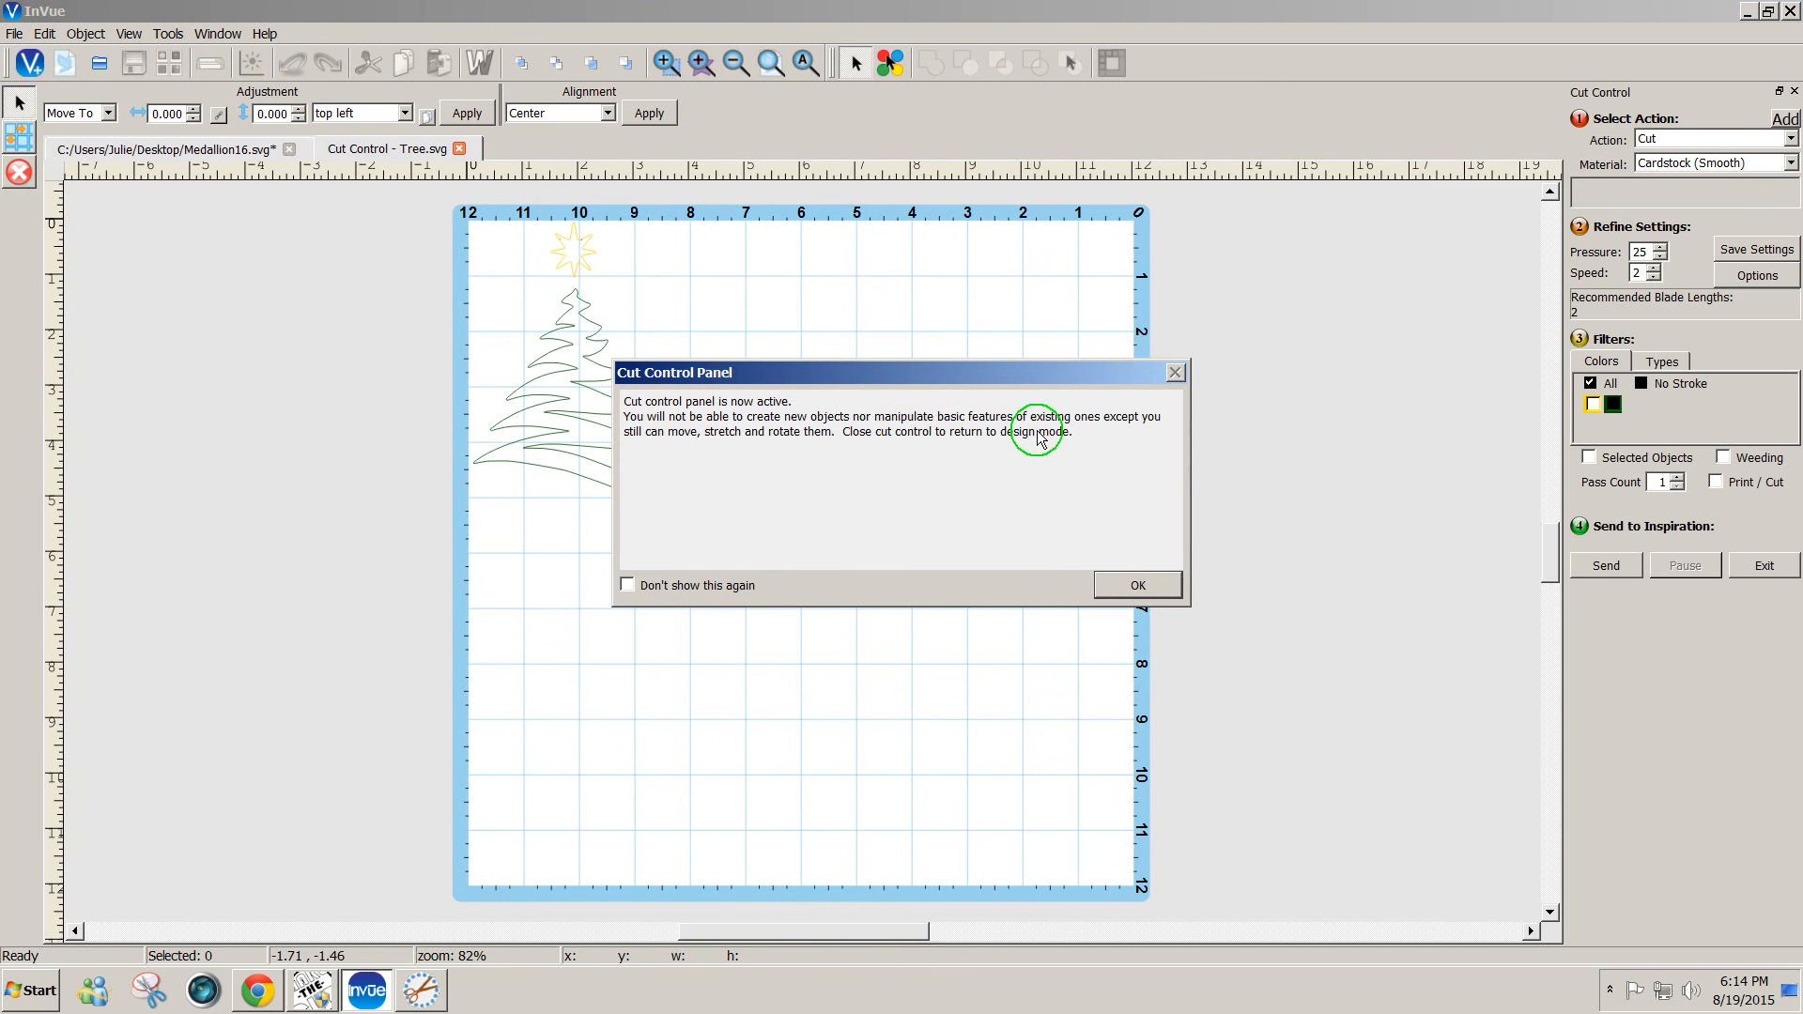
pyautogui.click(1134, 586)
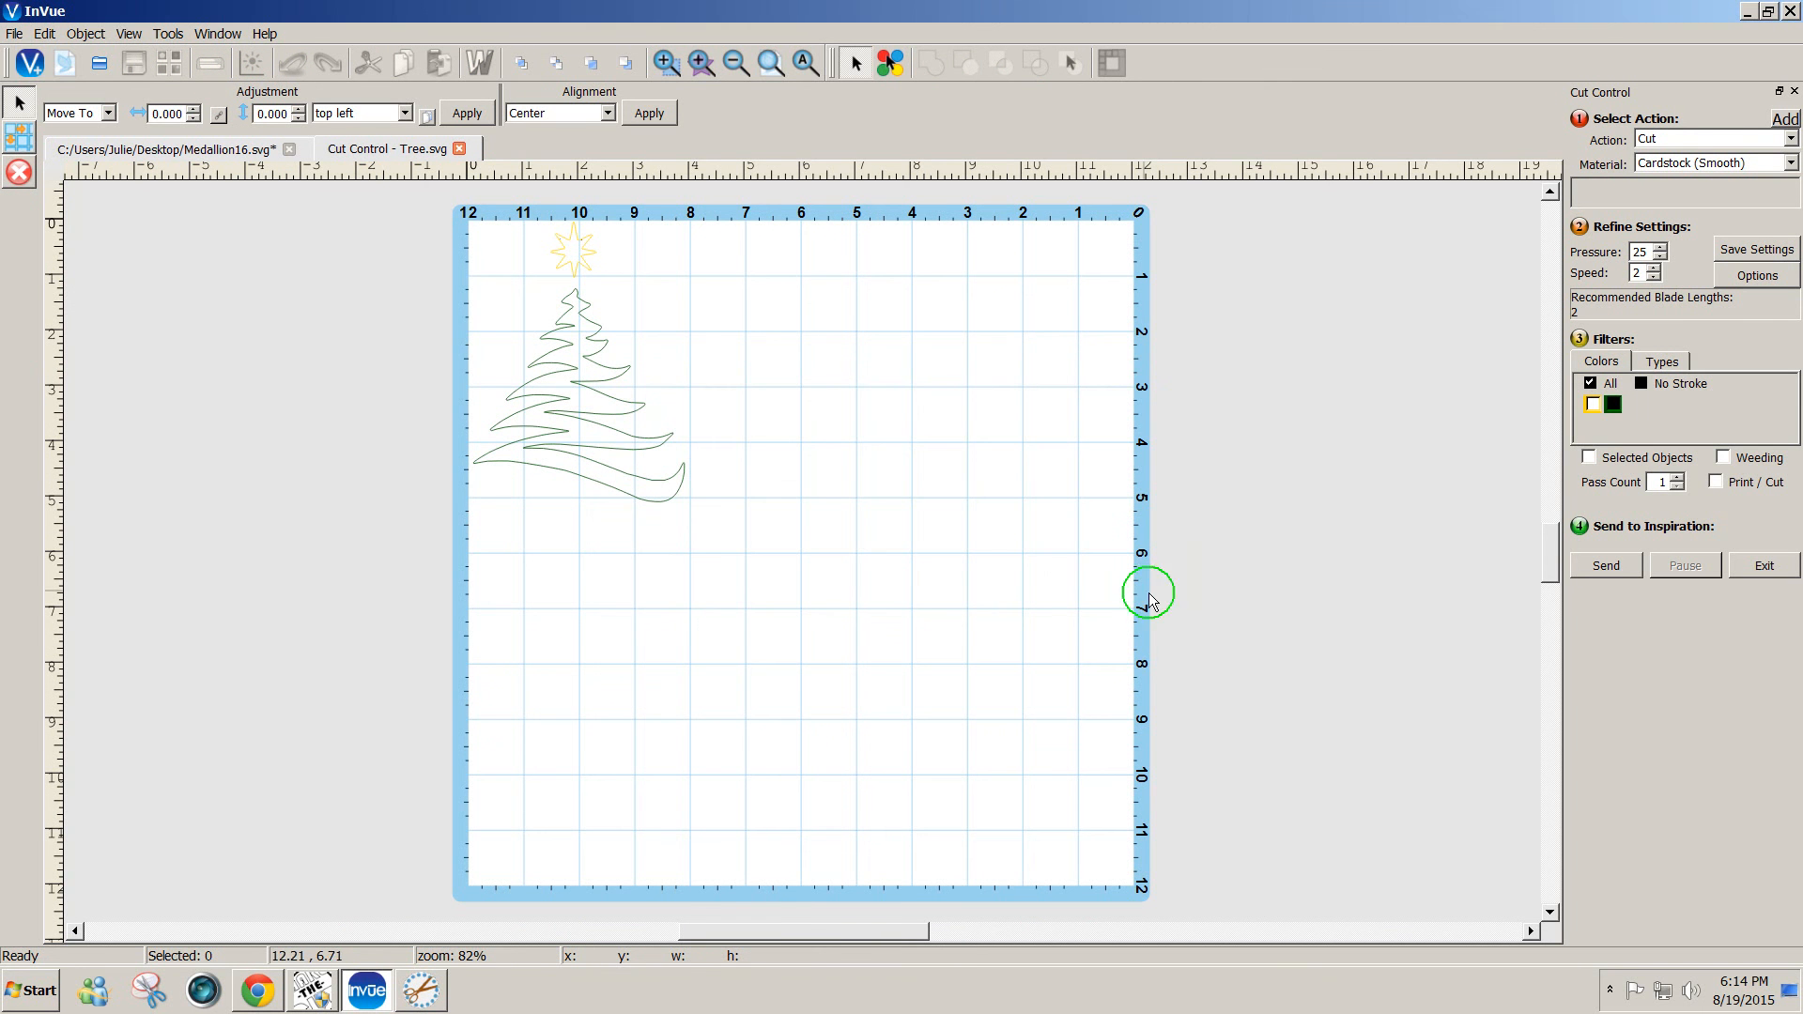
pyautogui.click(1590, 404)
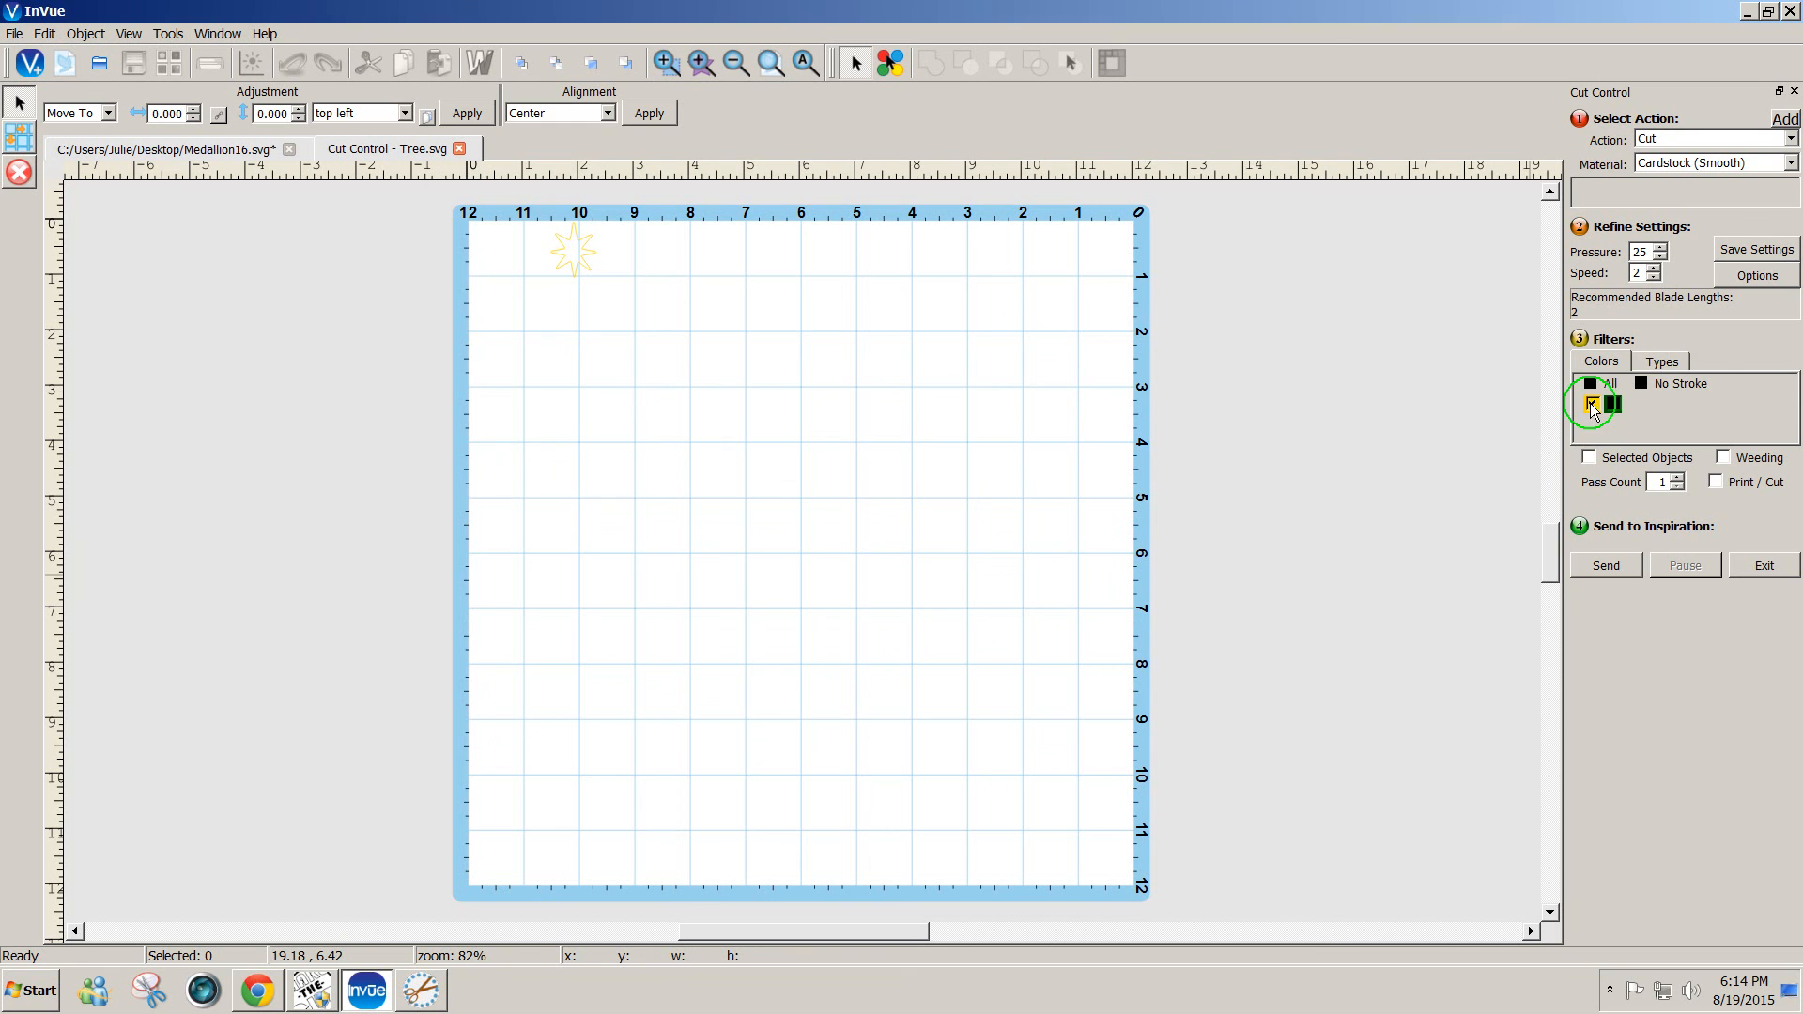
pyautogui.click(1609, 404)
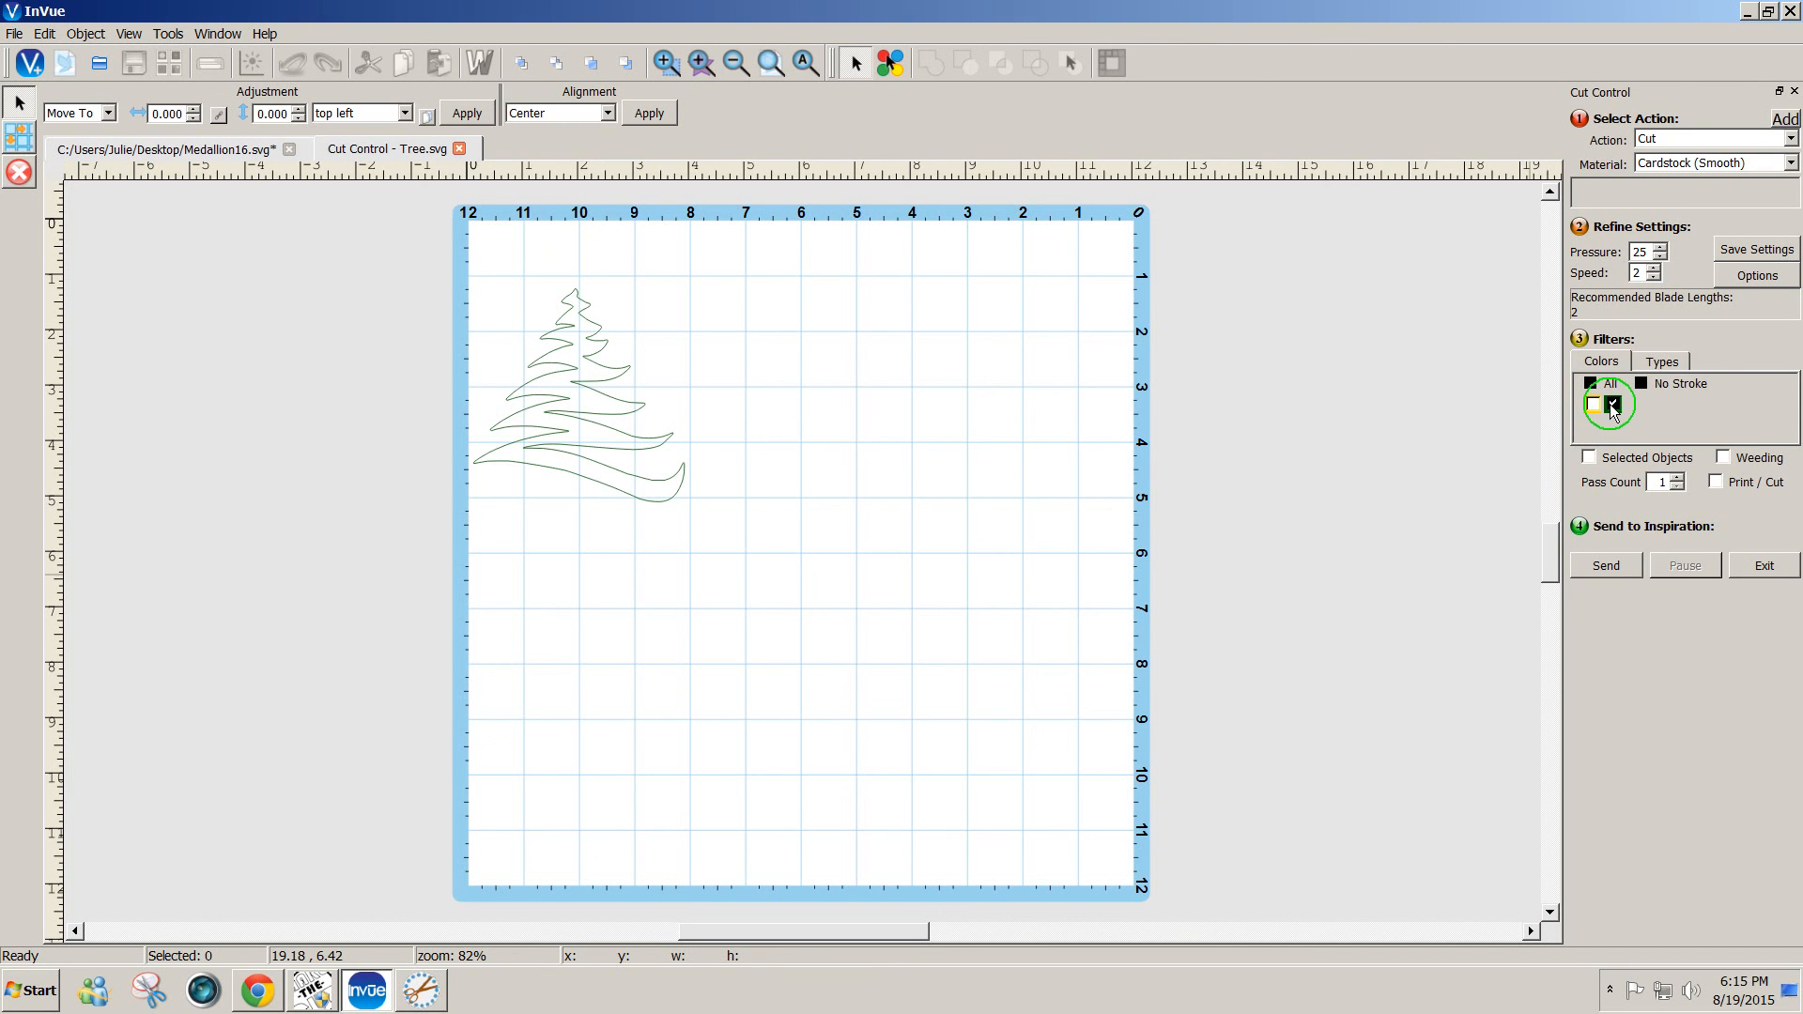
pyautogui.click(1591, 406)
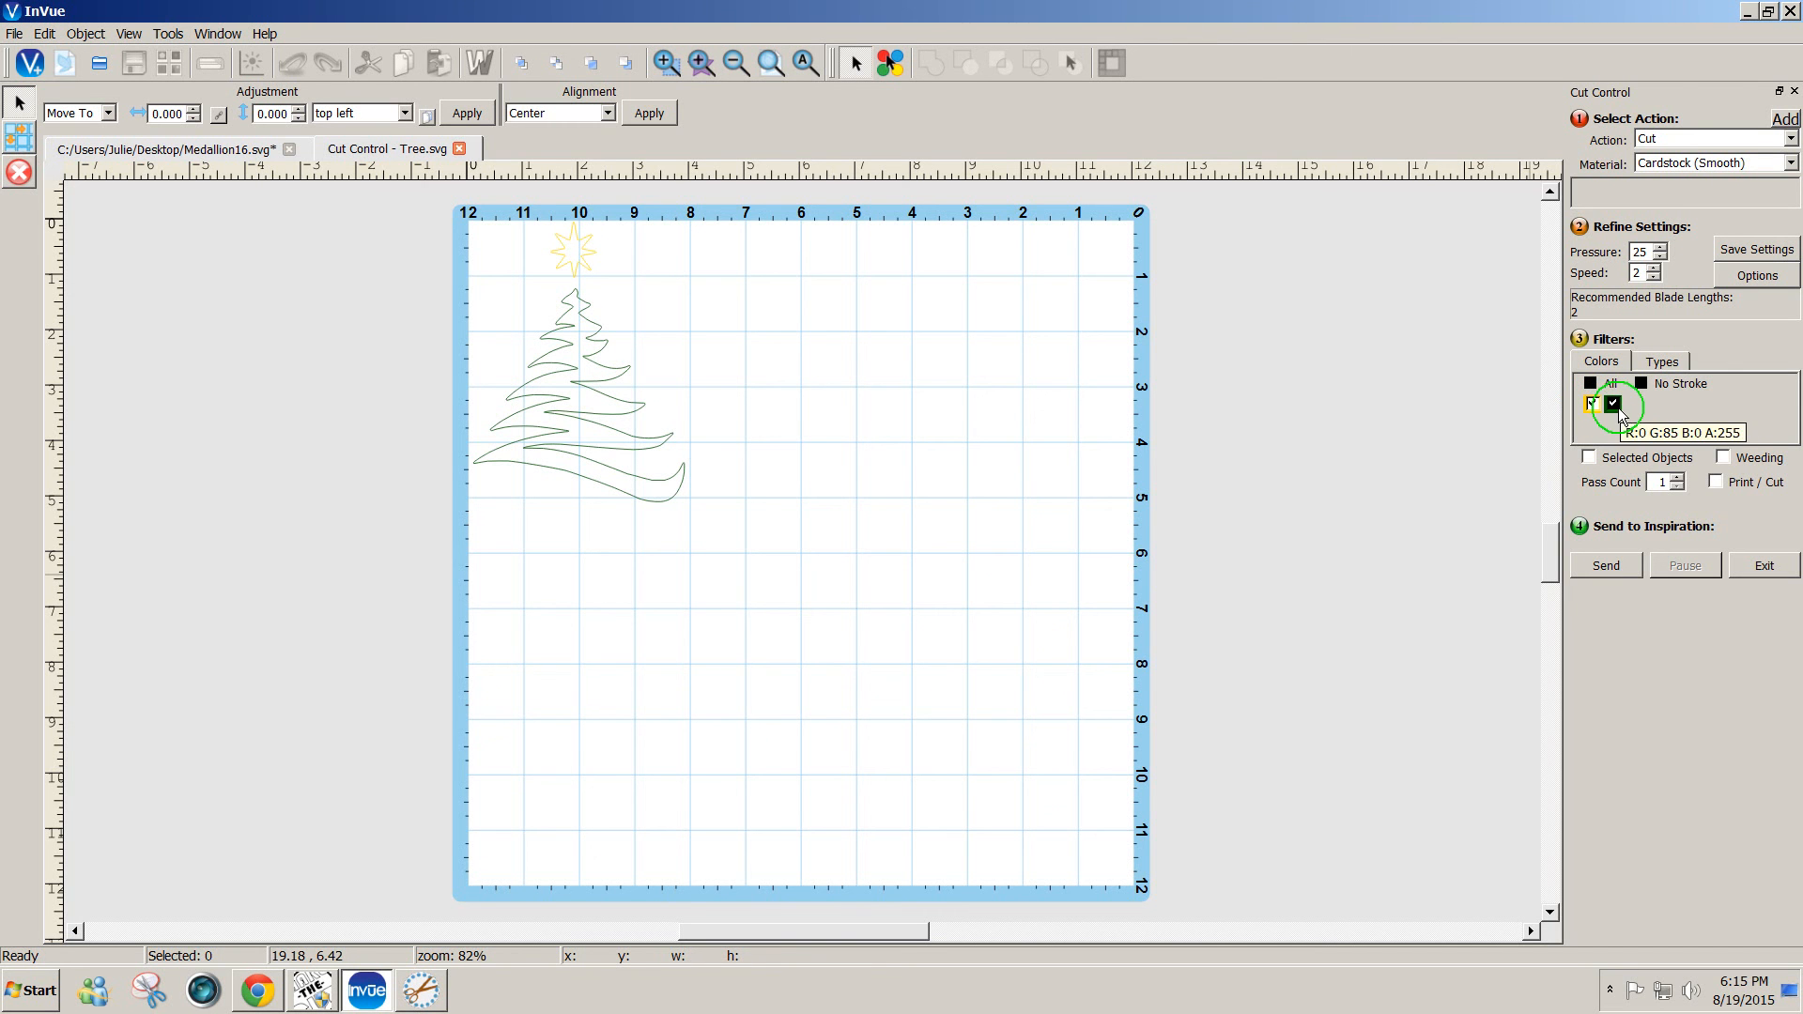
pyautogui.click(1765, 565)
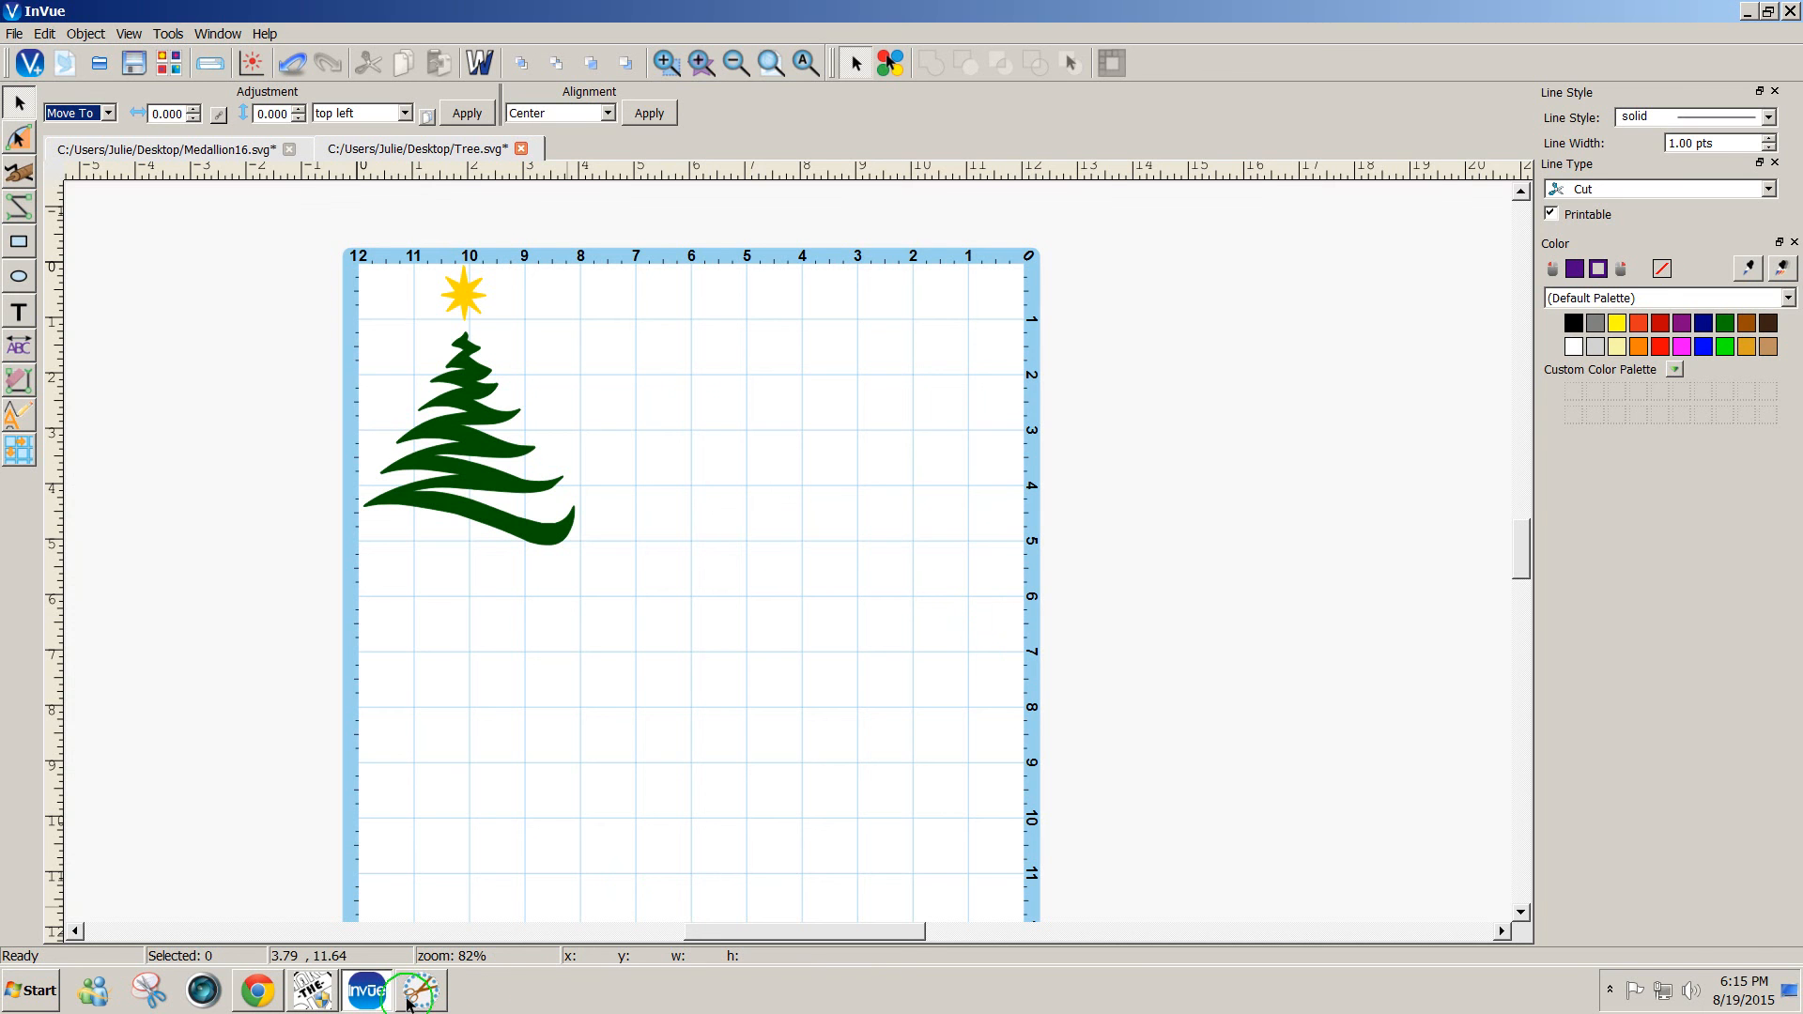
# - Switch back to the tree project in Make The Cut
pyautogui.click(317, 991)
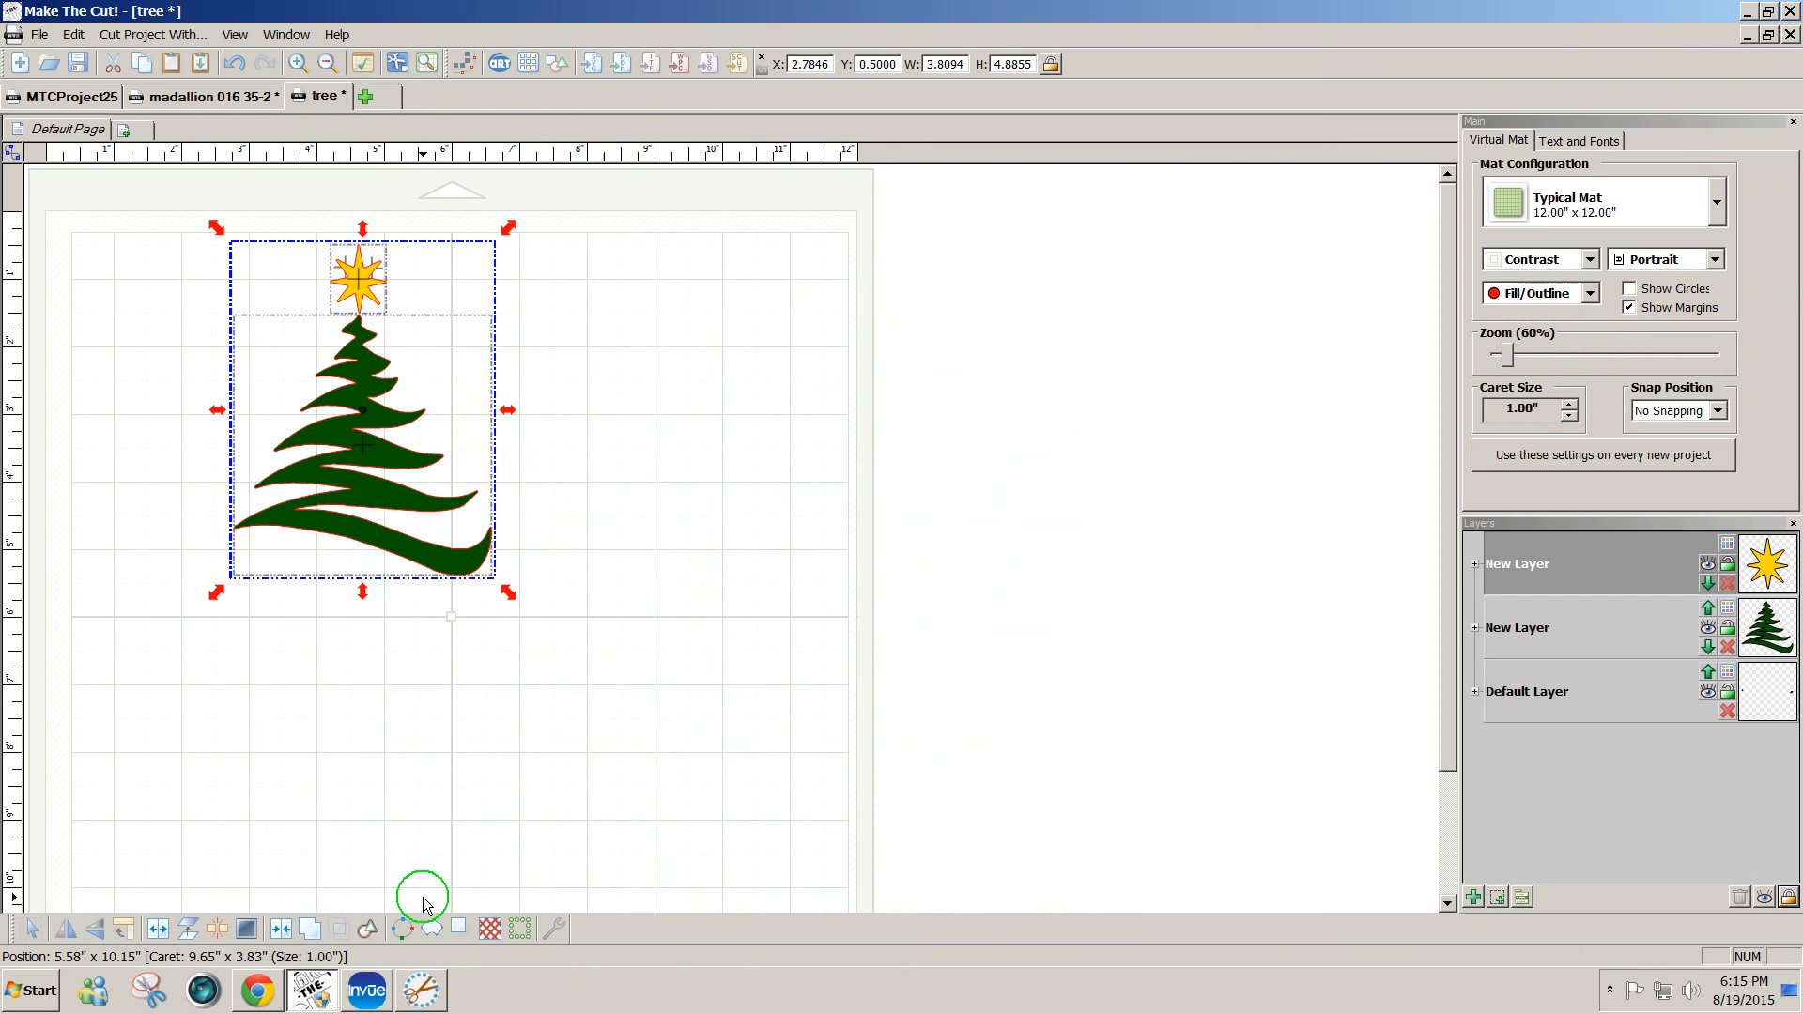